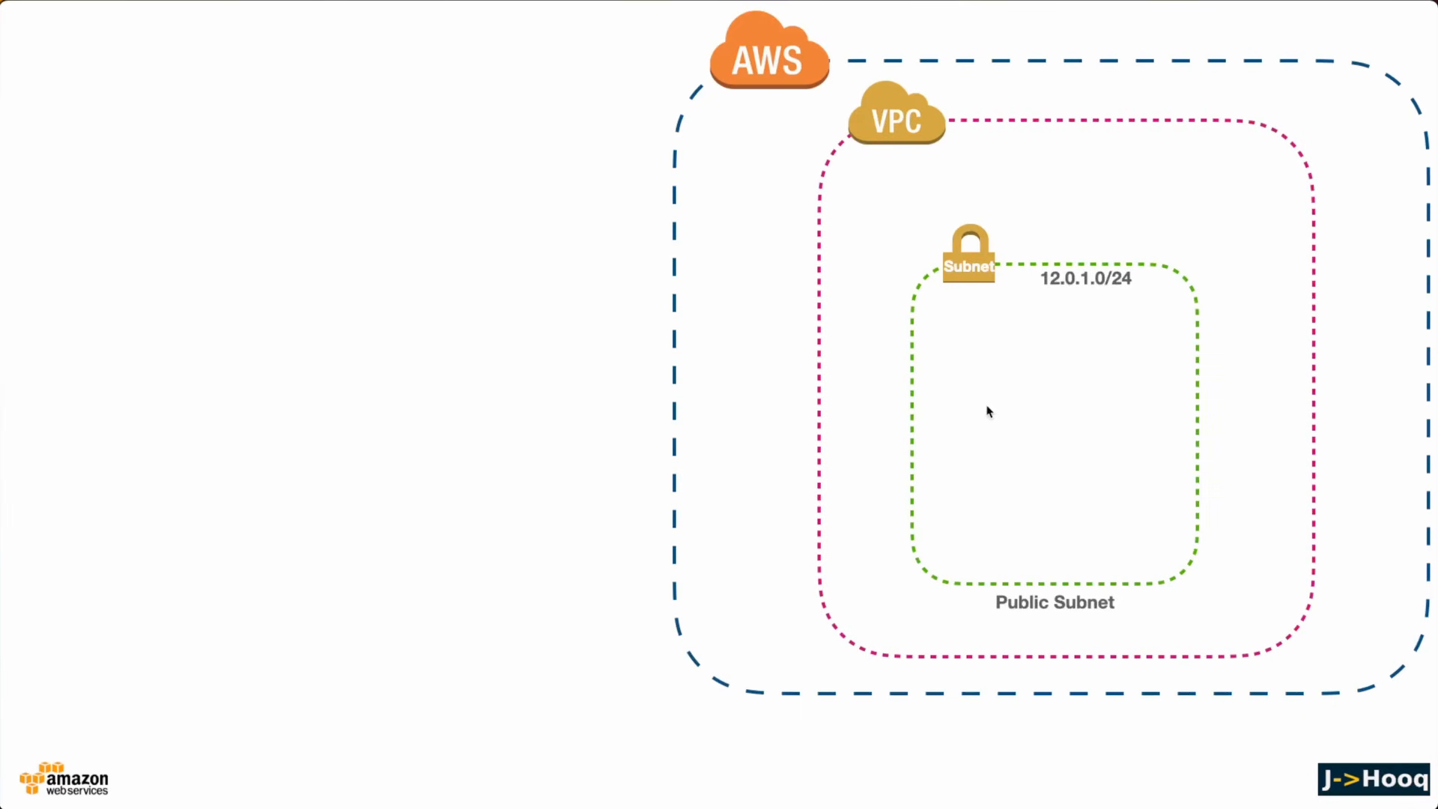
Switch to the AWS console in the browser and open the subnet creation form from the VPC dashboard's subnets list
key(super+Tab)
key(super+Tab)
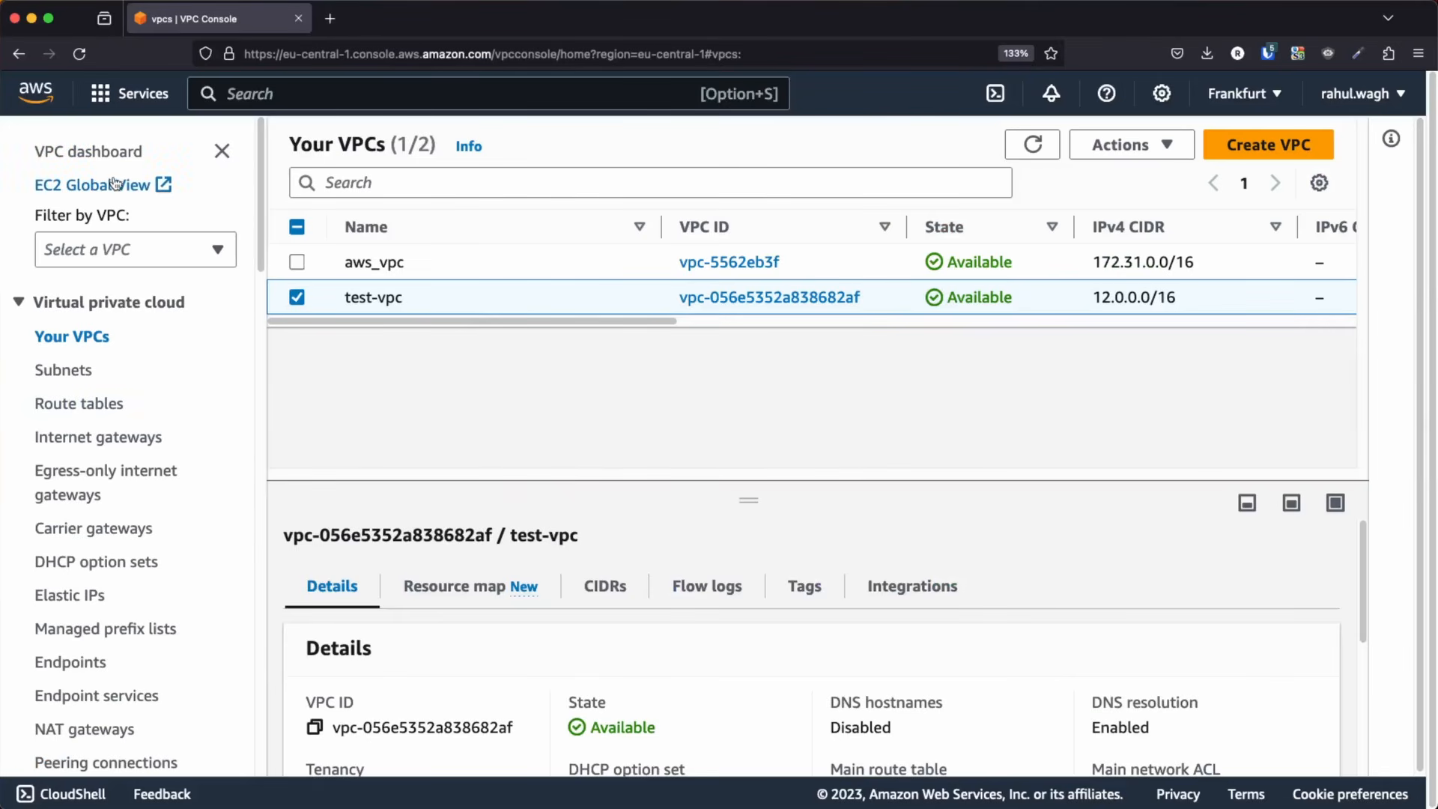
click(106, 153)
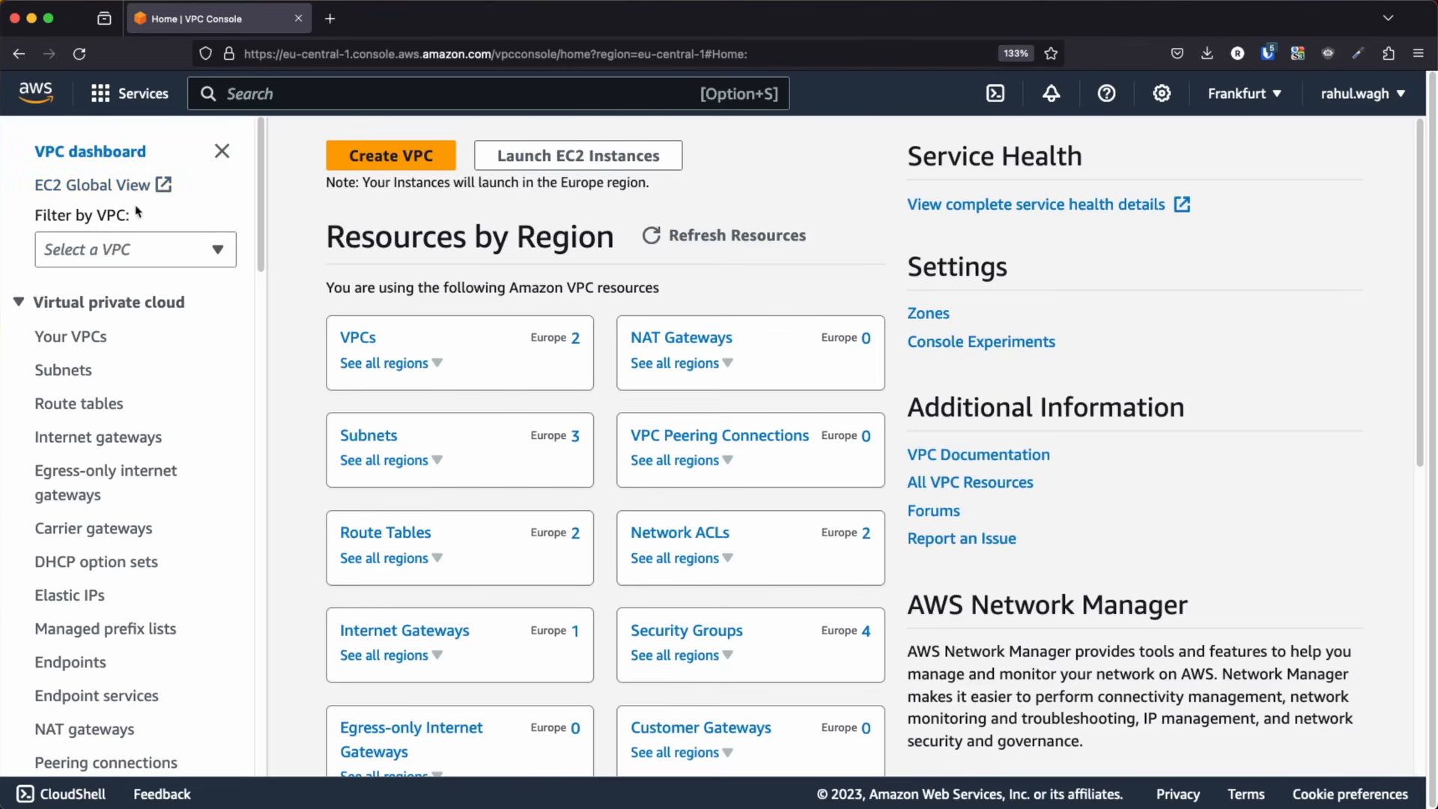
scroll(421, 411, down, 3)
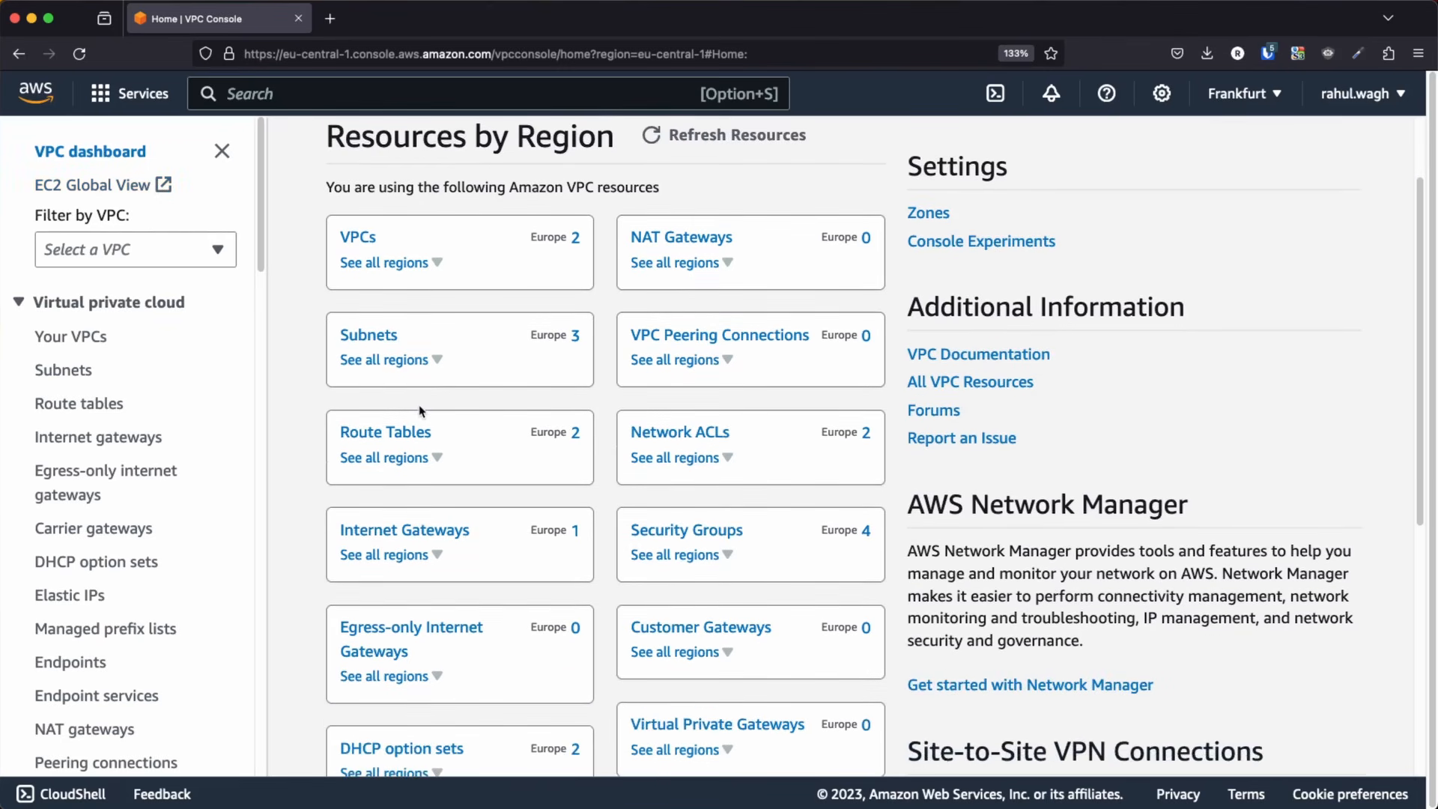
click(367, 336)
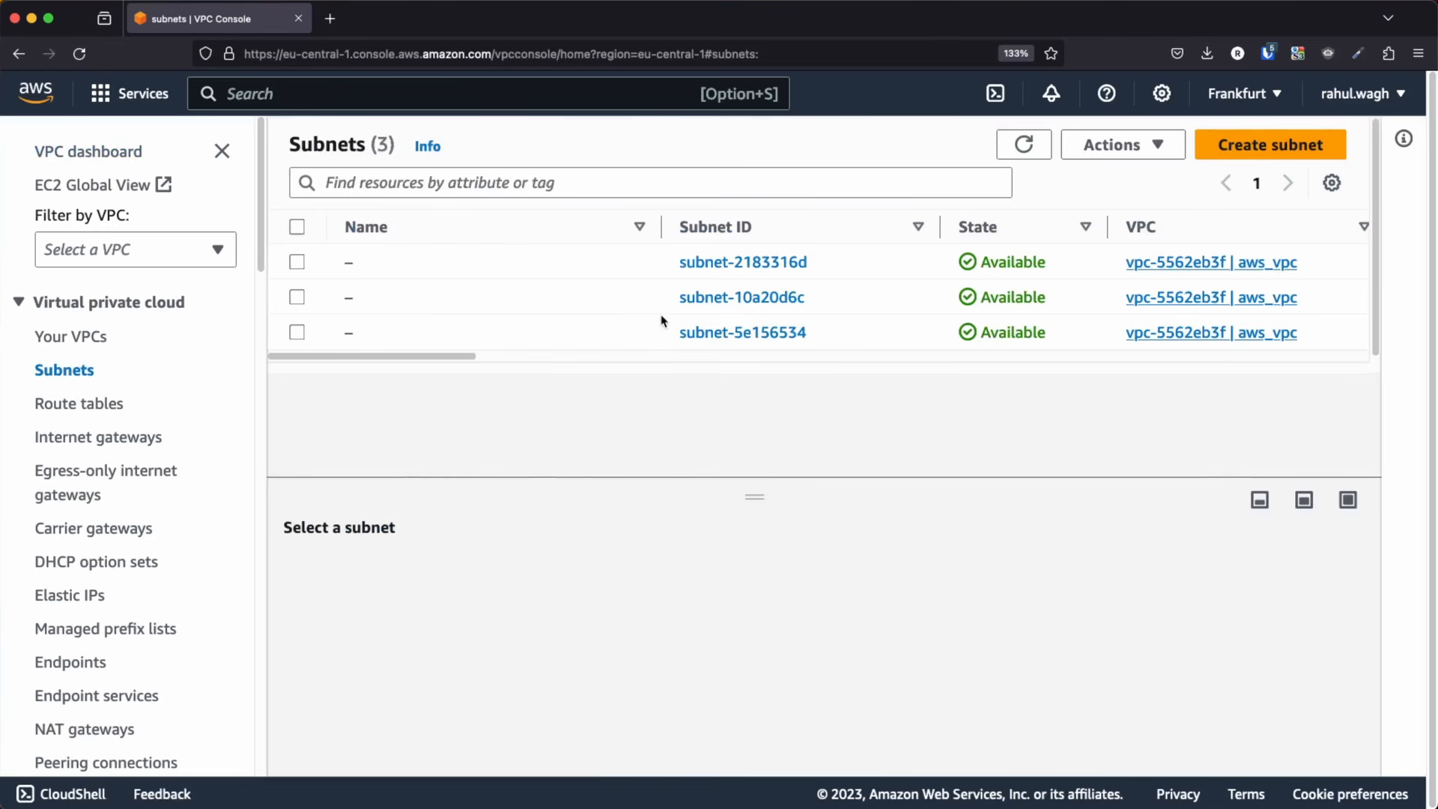
click(1282, 145)
Choose test-vpc as the VPC for the new subnet
click(449, 370)
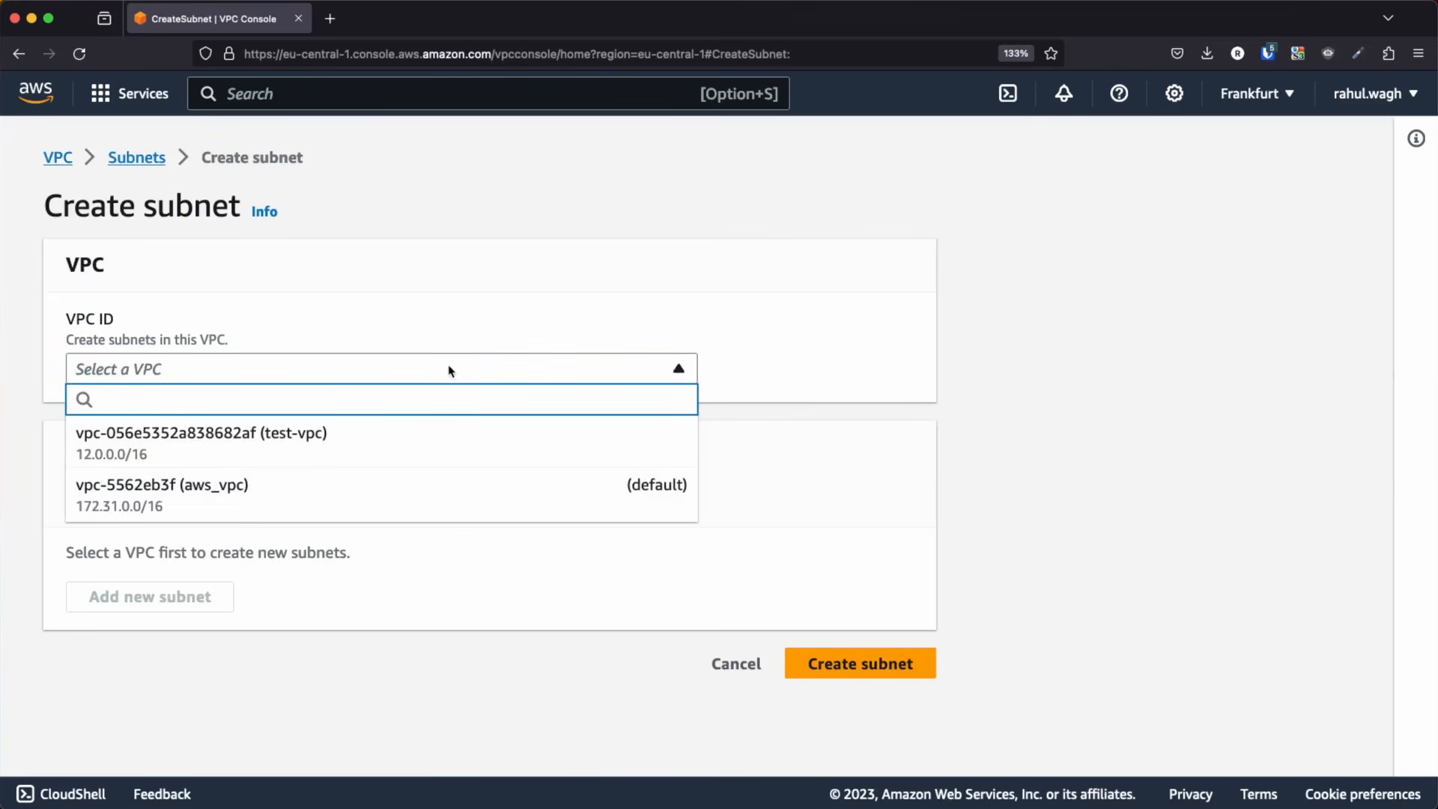
key(super+Tab)
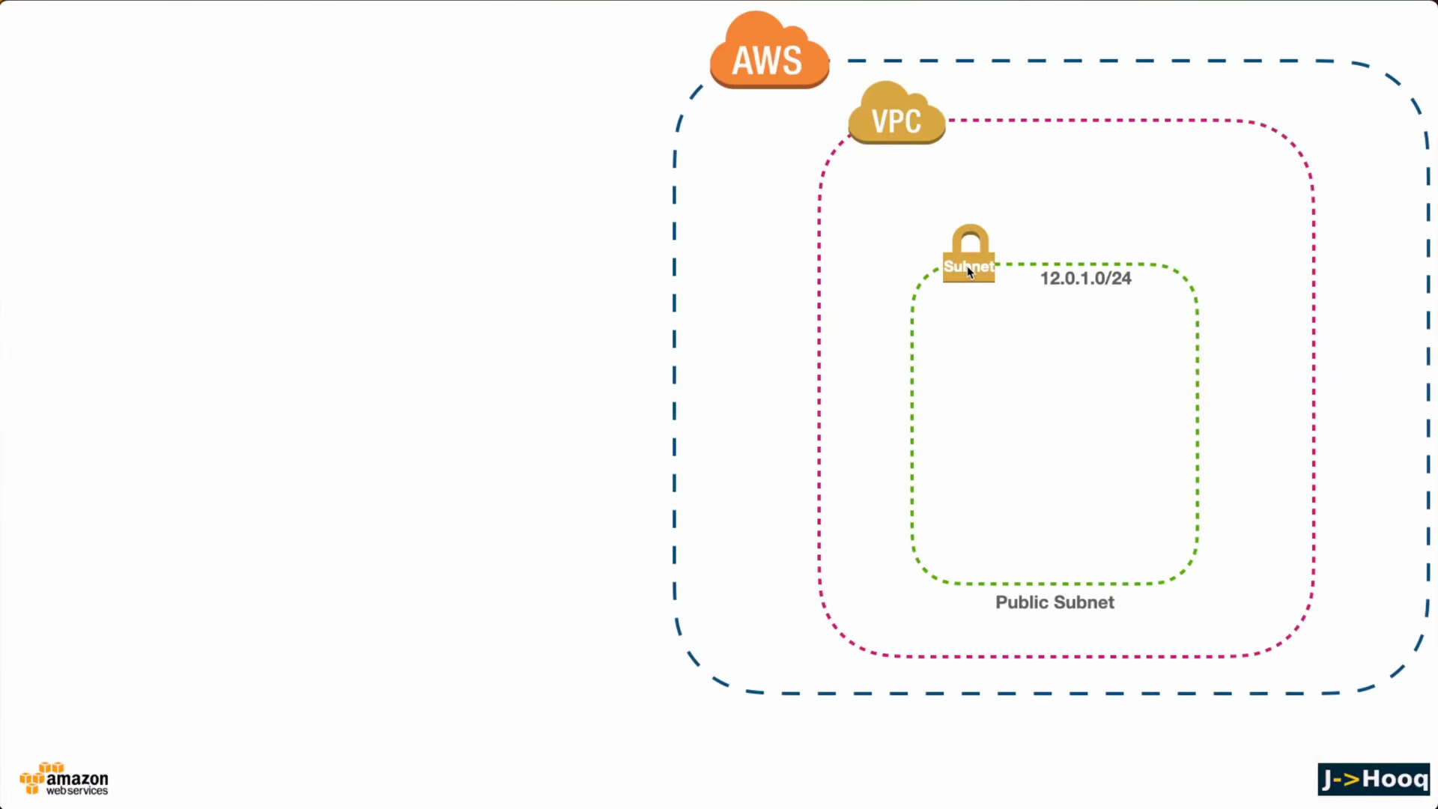
key(super+Tab)
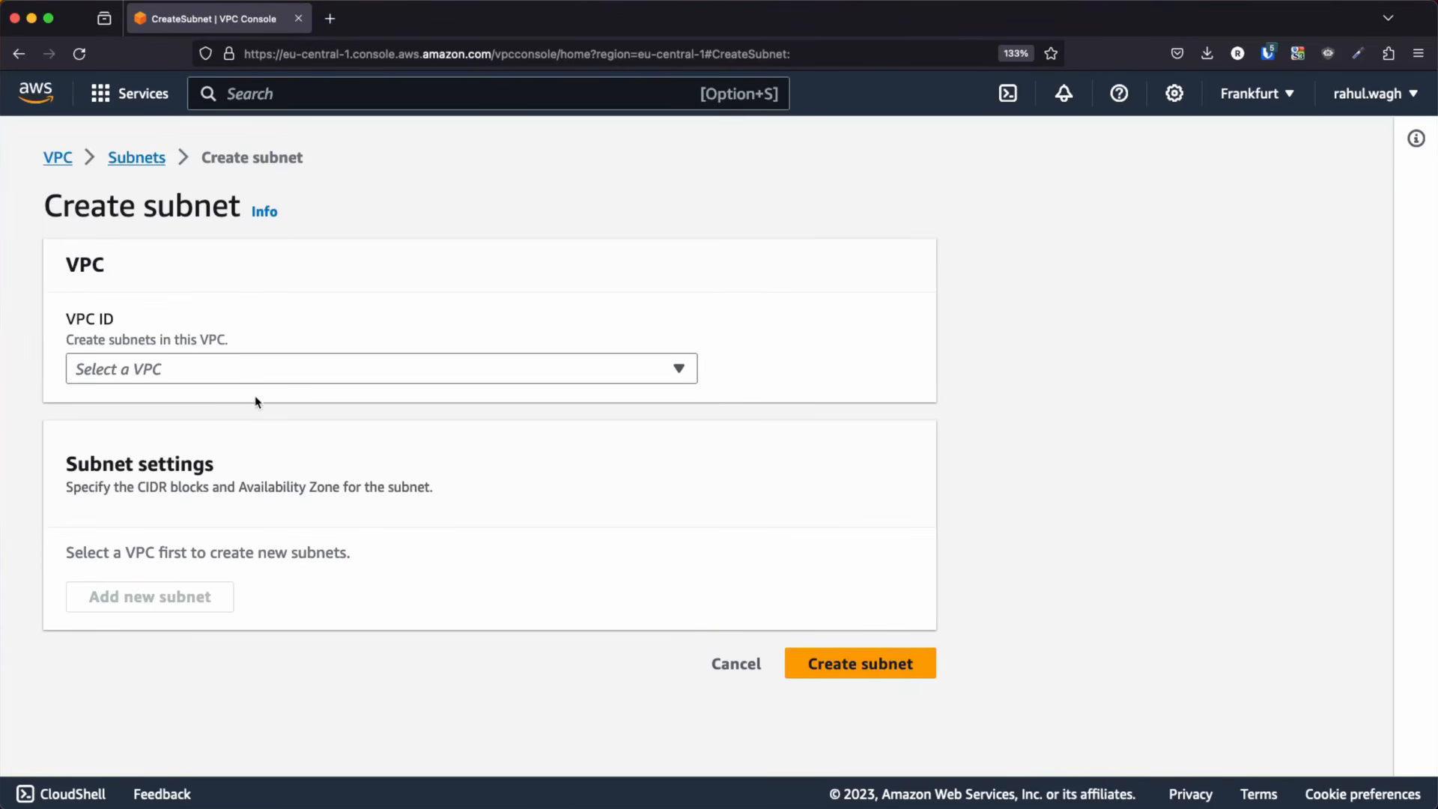
click(243, 374)
click(255, 427)
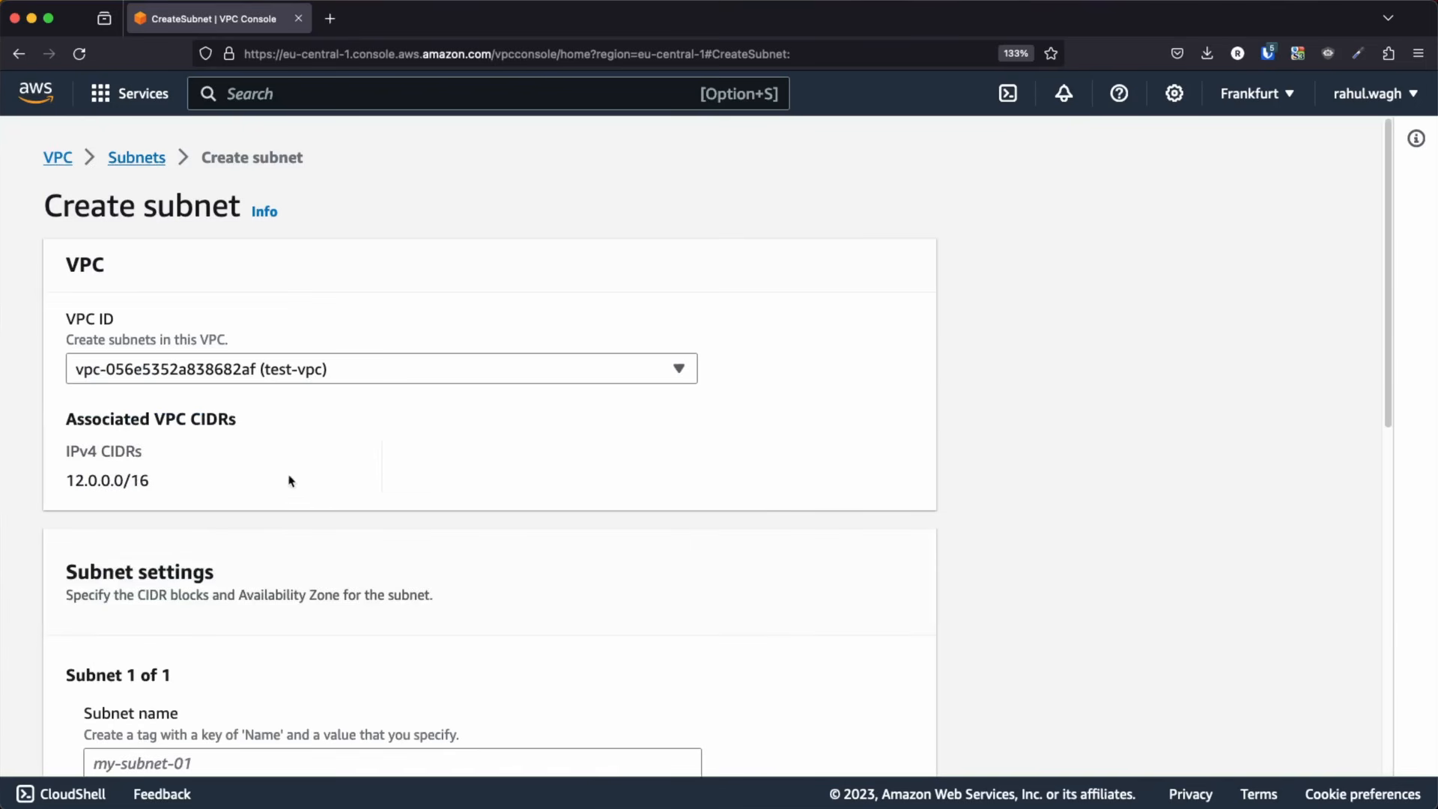
Name the first subnet test-public-subnet-1-1a
scroll(280, 472, down, 5)
click(94, 362)
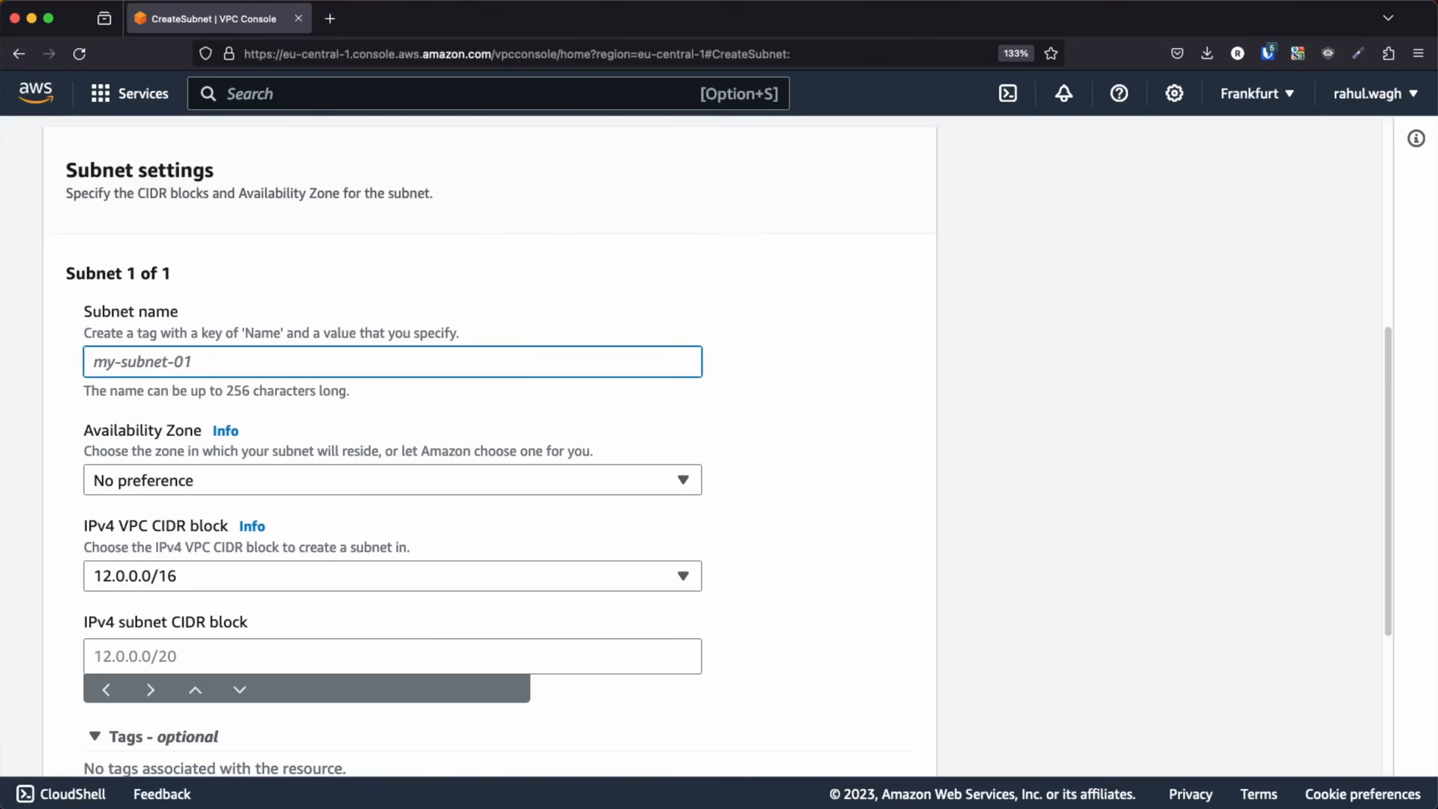
text(test-public-subnet-1)
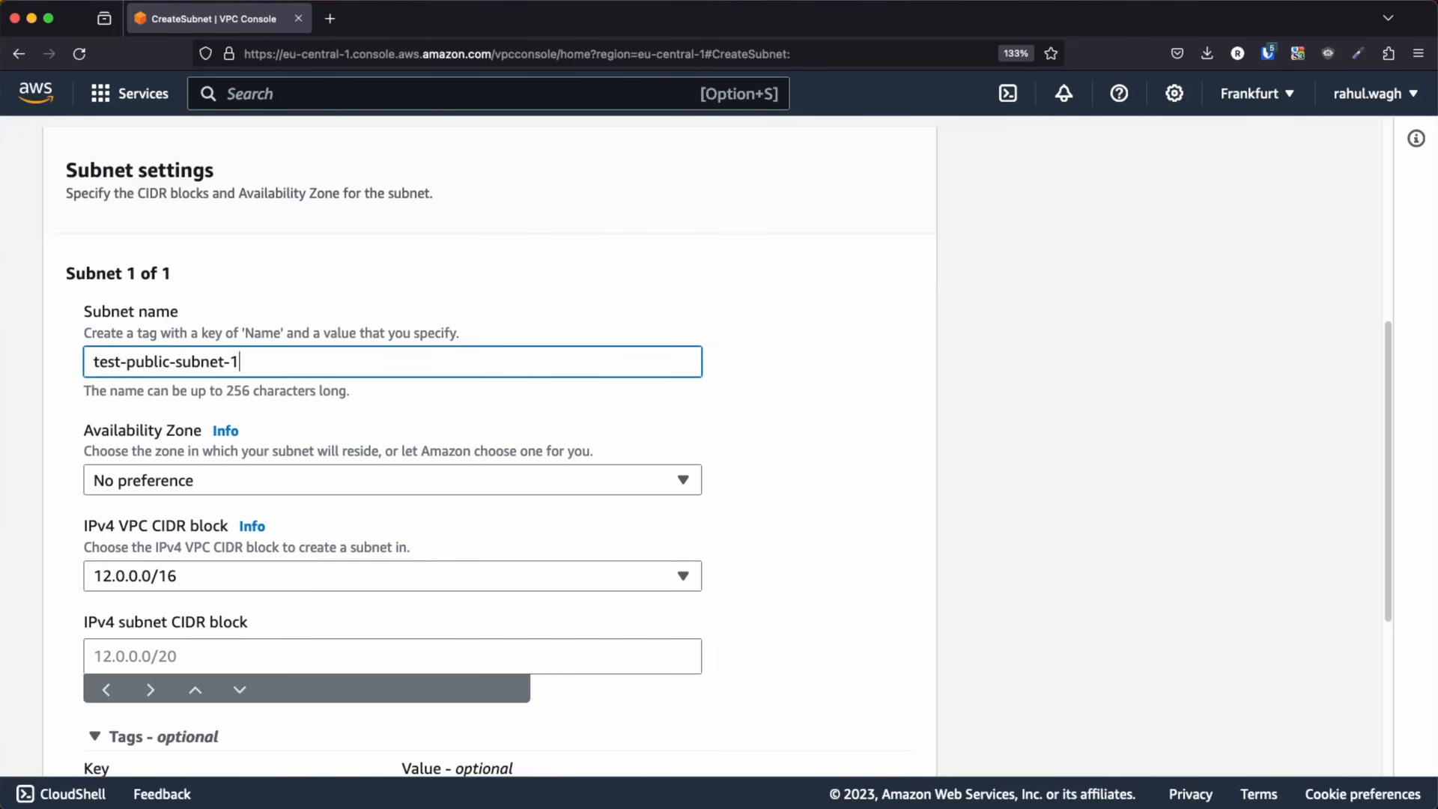
text(-1a)
drag(245, 362, 268, 361)
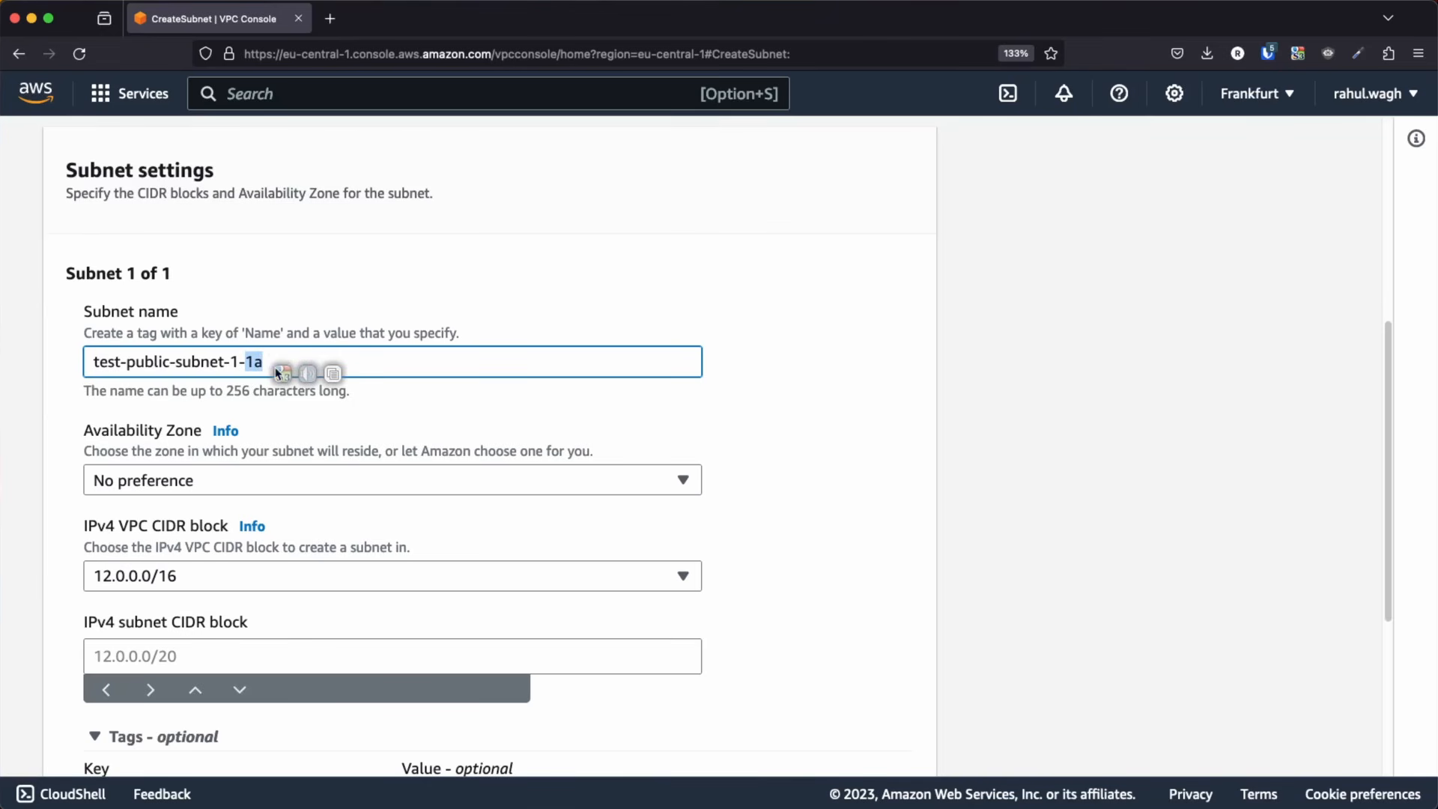
Set the first subnet's Availability Zone to eu-central-1a and its IPv4 subnet CIDR block to 12.0.1.0/24
click(278, 483)
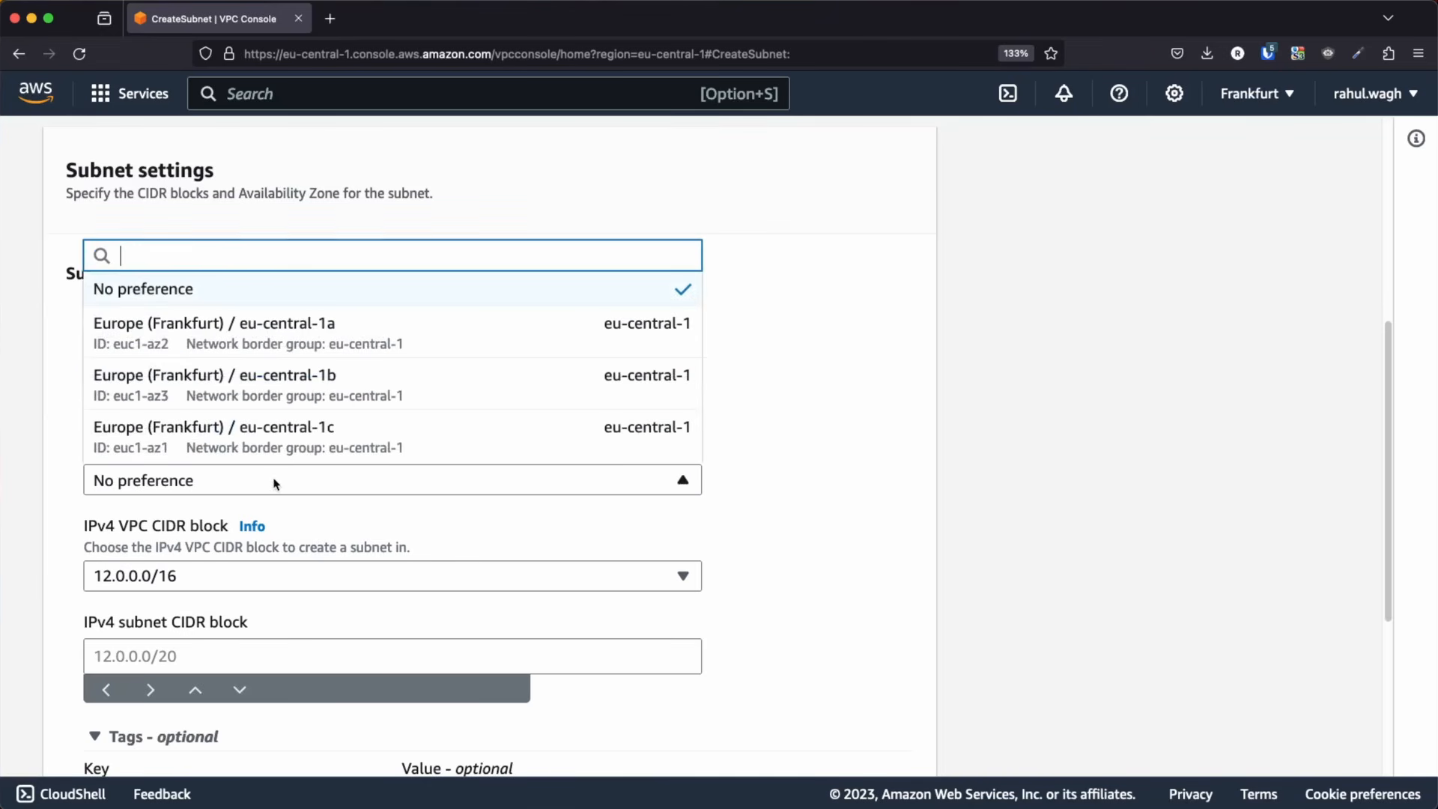
click(288, 337)
scroll(411, 495, down, 3)
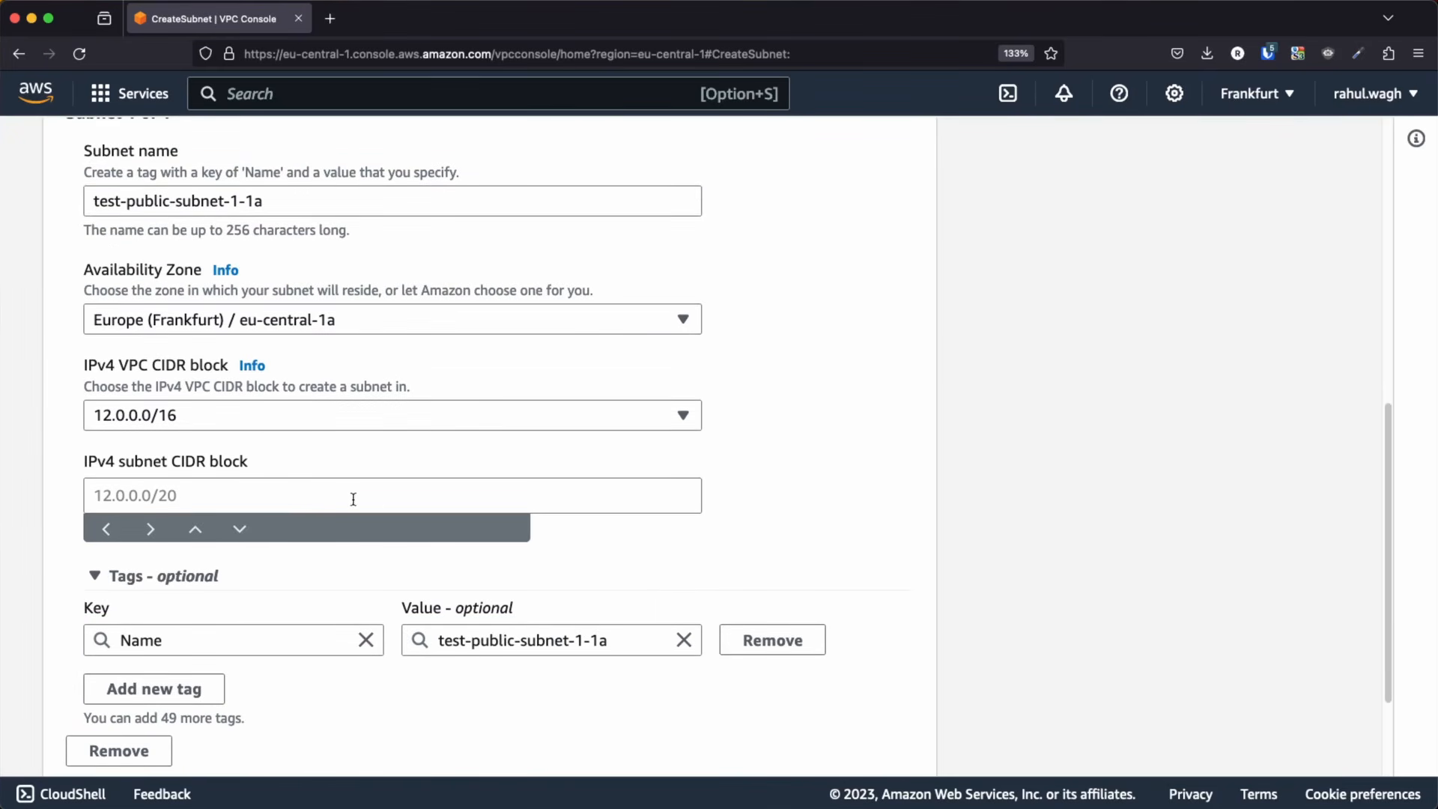
click(116, 502)
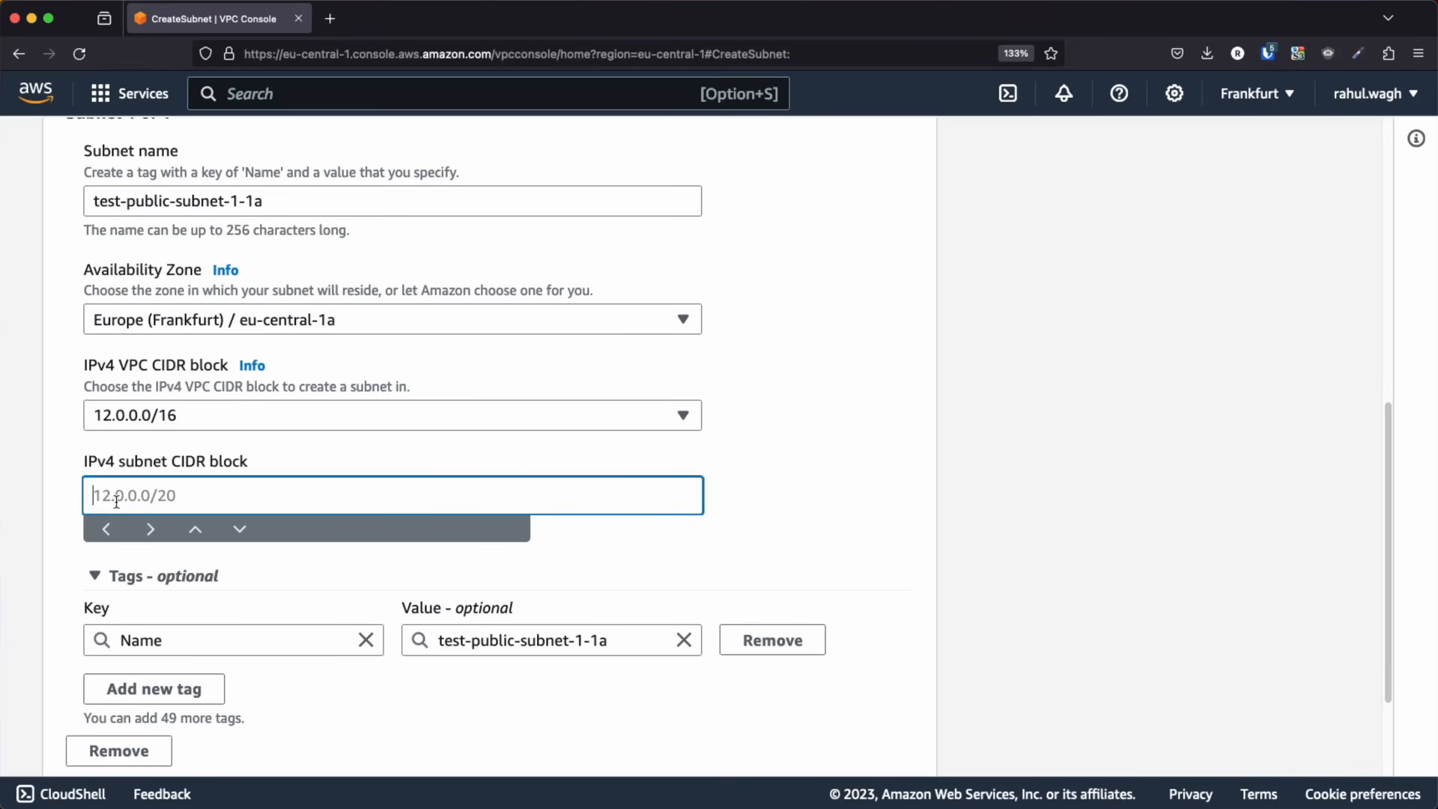
text(12.0.1.0/24)
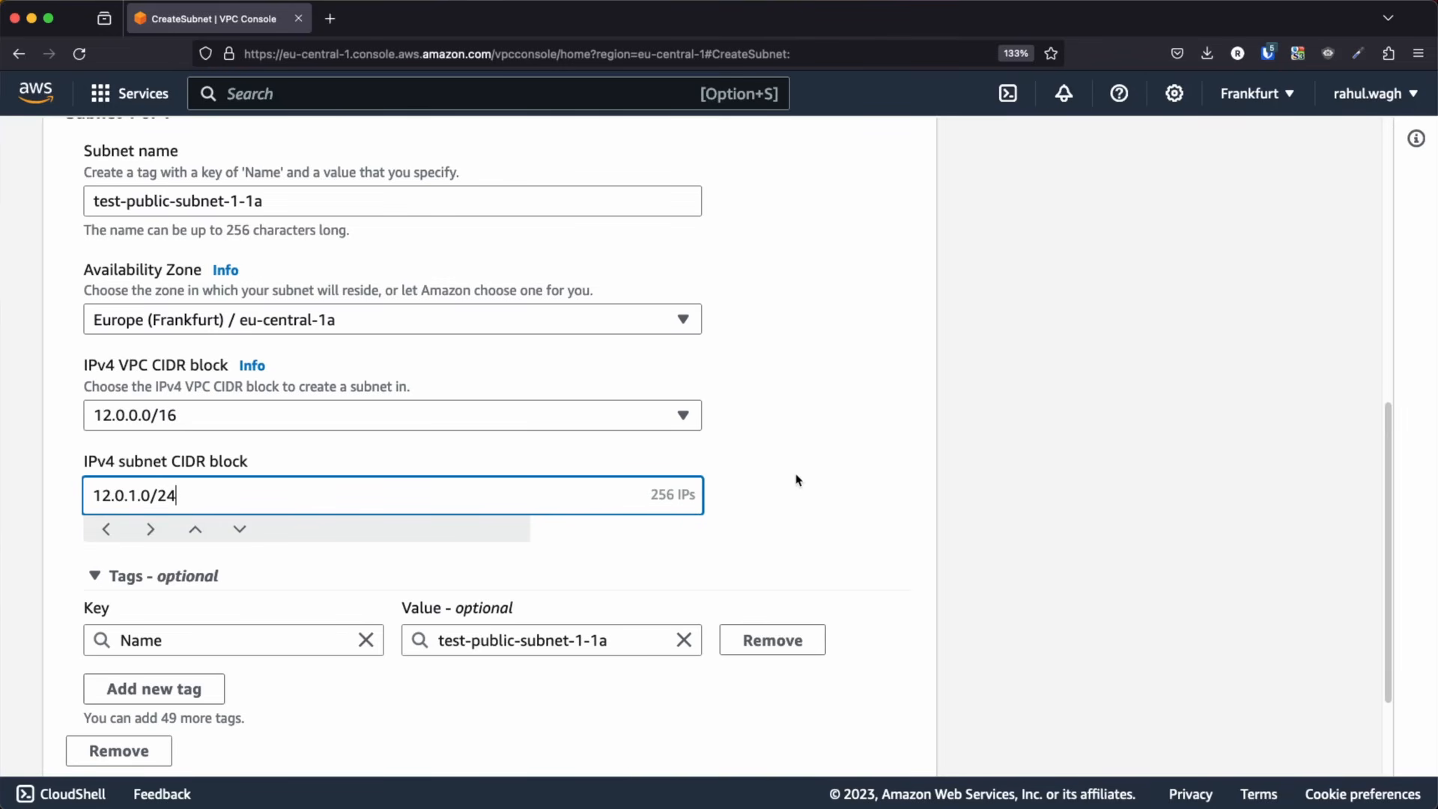
Add a second subnet to the form and name it test-public-subnet-1-1b, reusing the first subnet's name
scroll(798, 480, down, 3)
click(186, 672)
scroll(303, 597, up, 8)
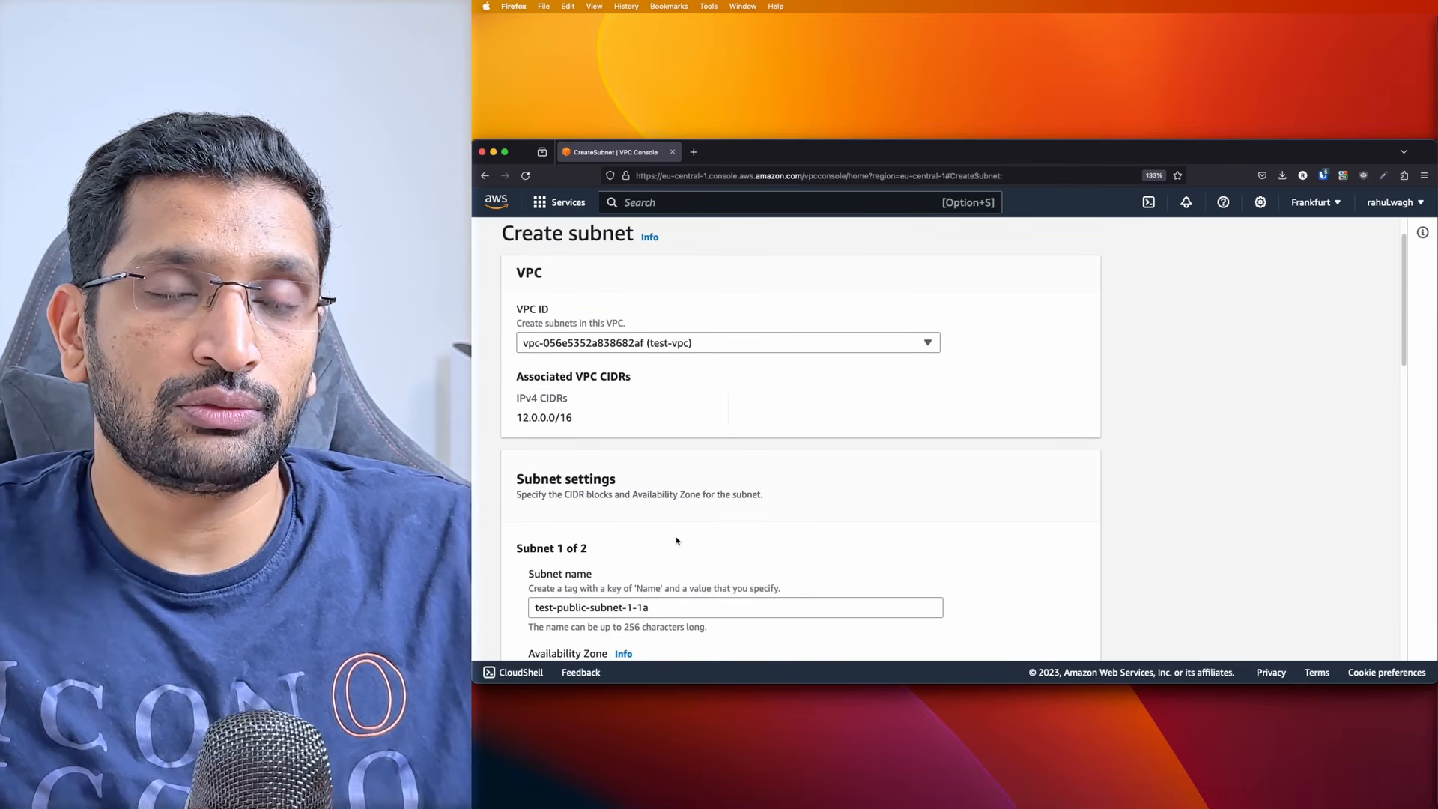
scroll(676, 539, down, 2)
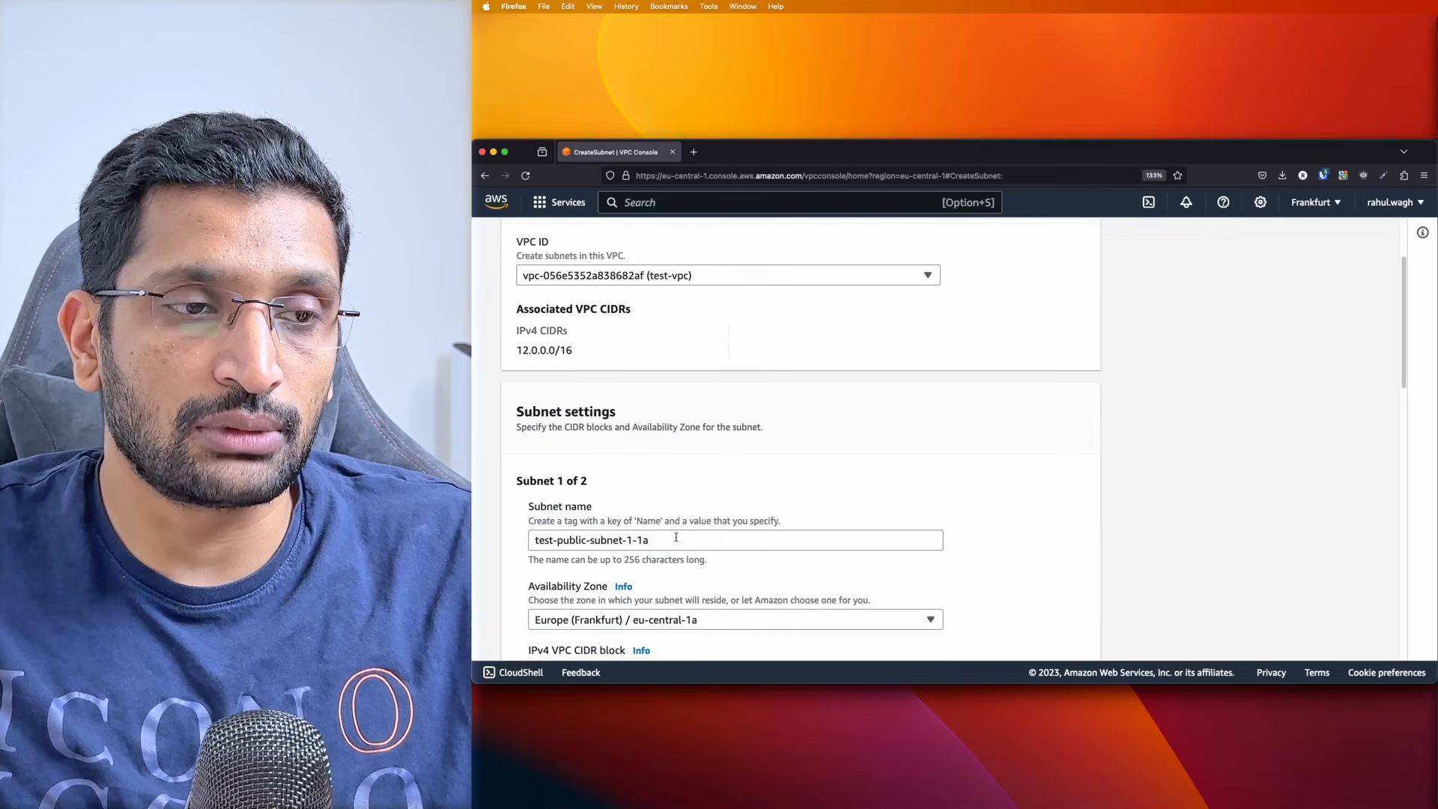
triple_click(677, 537)
key(super+c)
scroll(720, 514, down, 6)
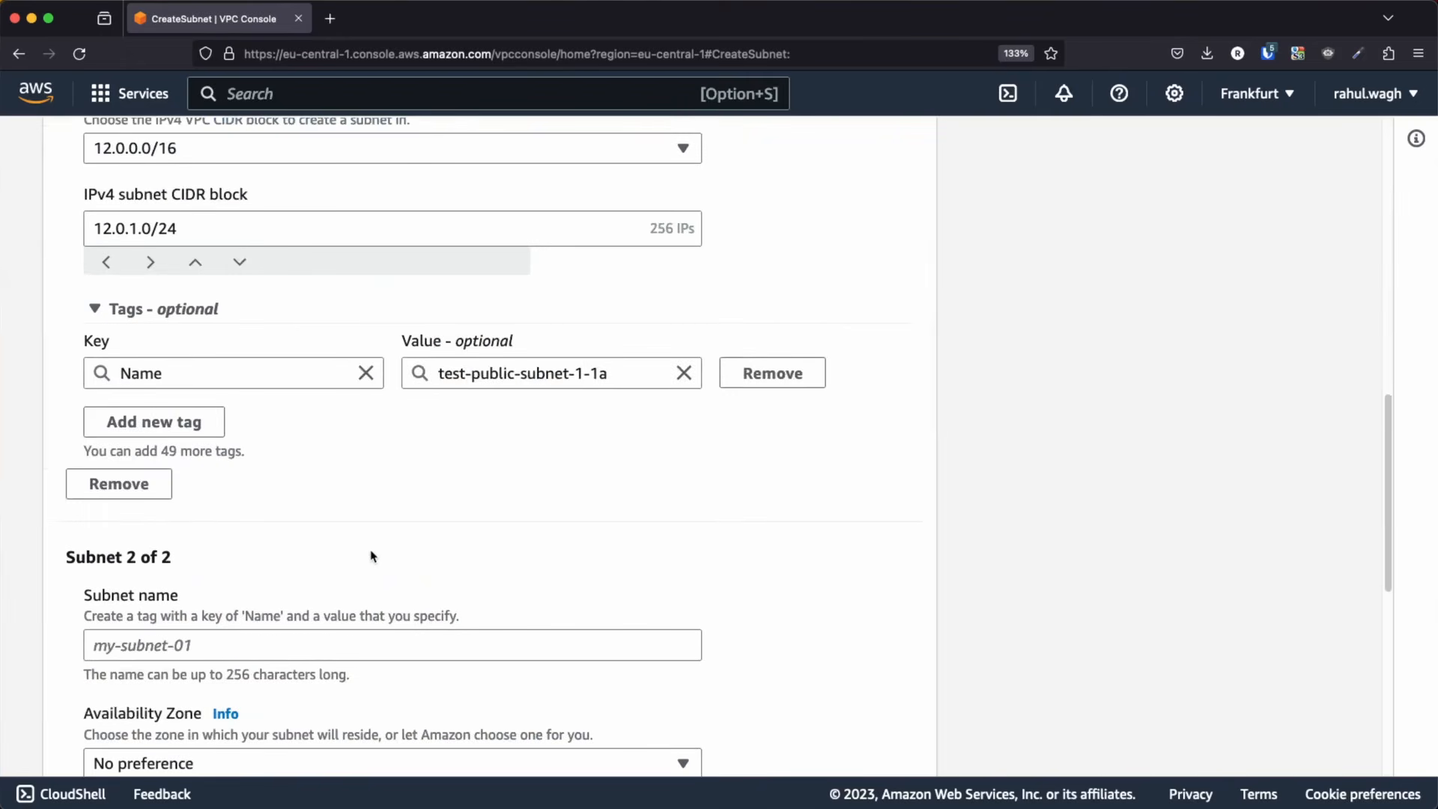
scroll(372, 556, down, 5)
click(168, 304)
key(super+v)
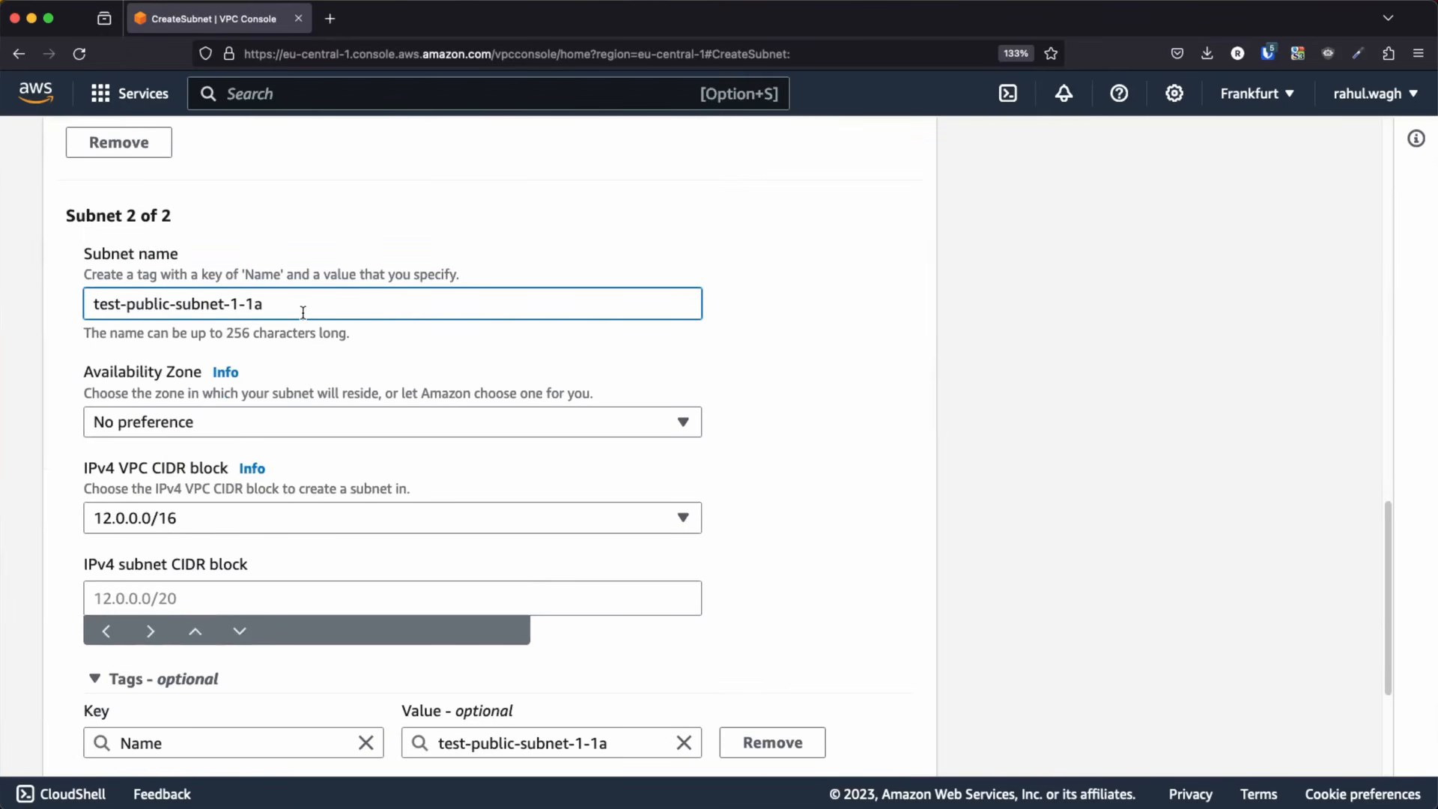
key(BackSpace)
text(b)
Set the second subnet's Availability Zone to eu-central-1b and its IPv4 subnet CIDR block to 12.0.2.0/24
click(505, 423)
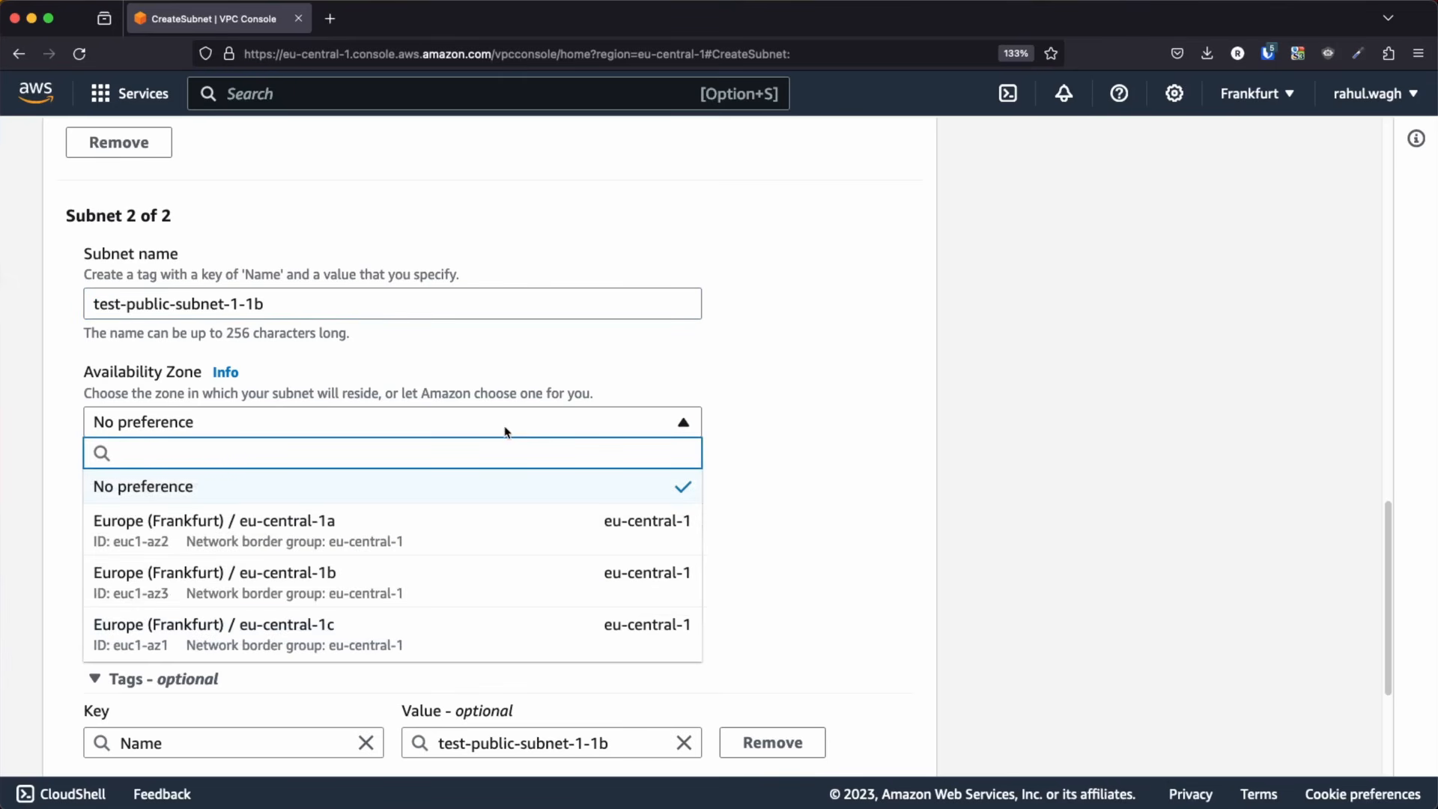
click(336, 597)
scroll(482, 529, down, 3)
click(171, 455)
text(12.0.2.0/24)
click(776, 447)
Compare the CIDR blocks of the two subnets and create both subnets
mouse_move(151, 457)
mouse_down()
mouse_move(91, 456)
mouse_move(145, 457)
mouse_up()
click(104, 456)
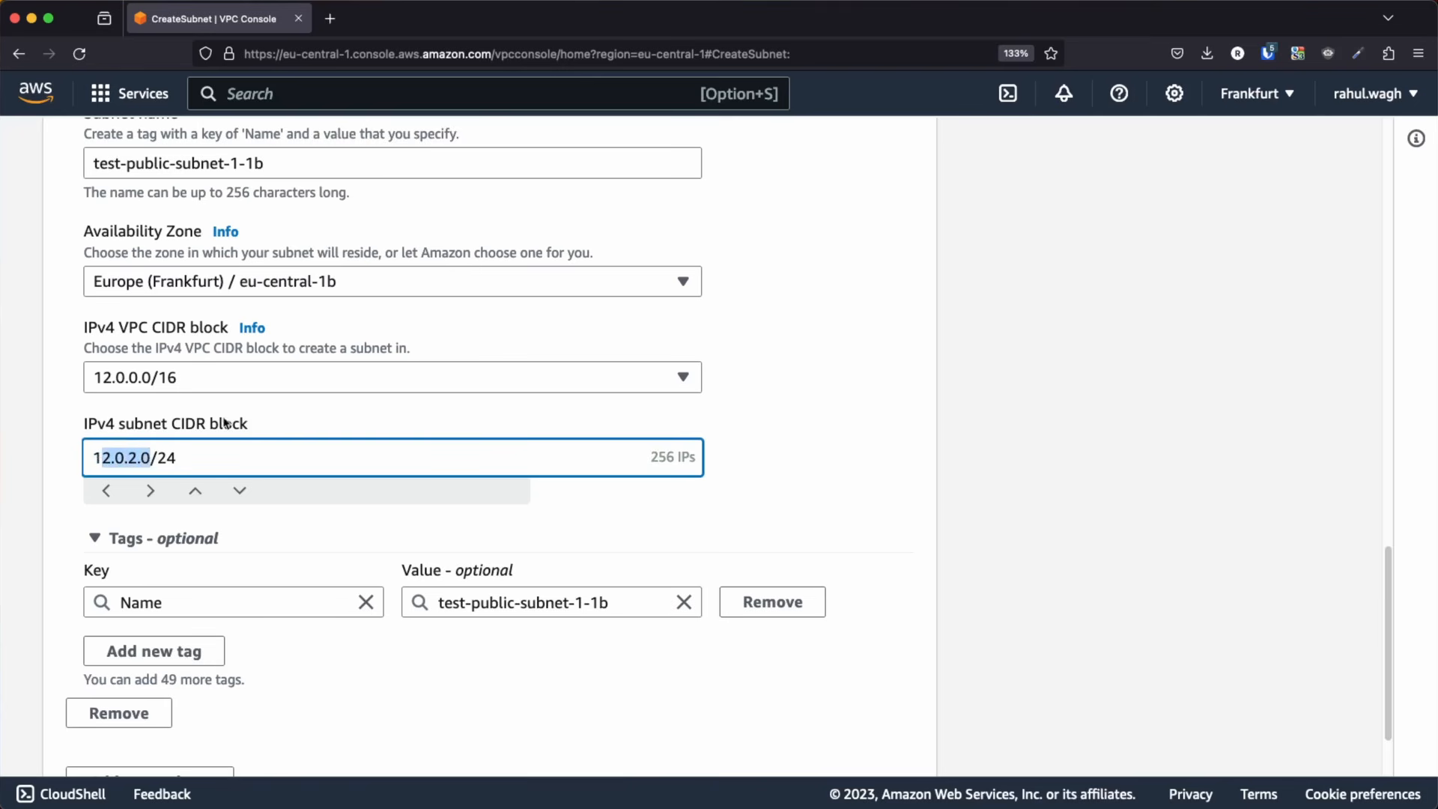
scroll(208, 425, up, 7)
drag(151, 267, 77, 268)
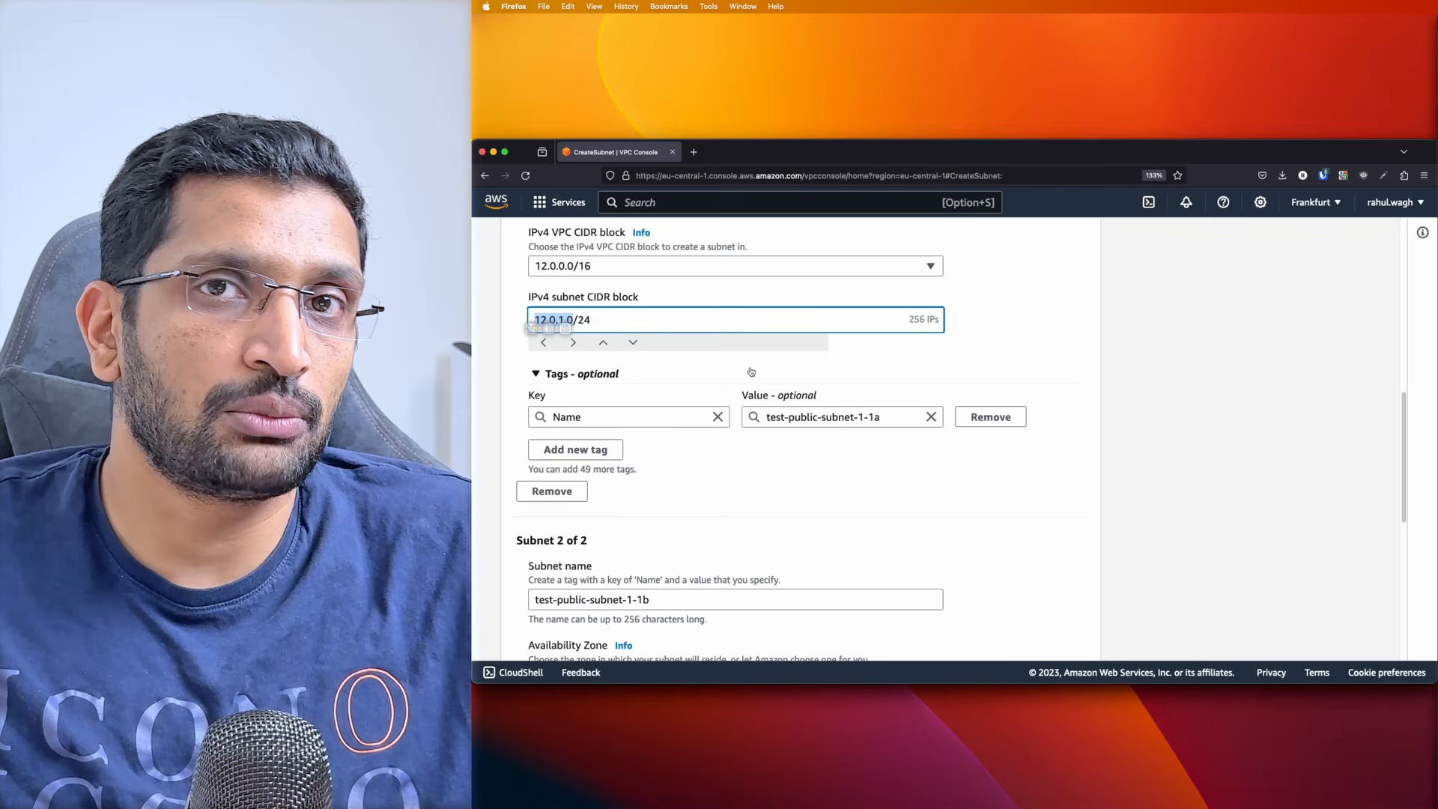
scroll(751, 372, down, 5)
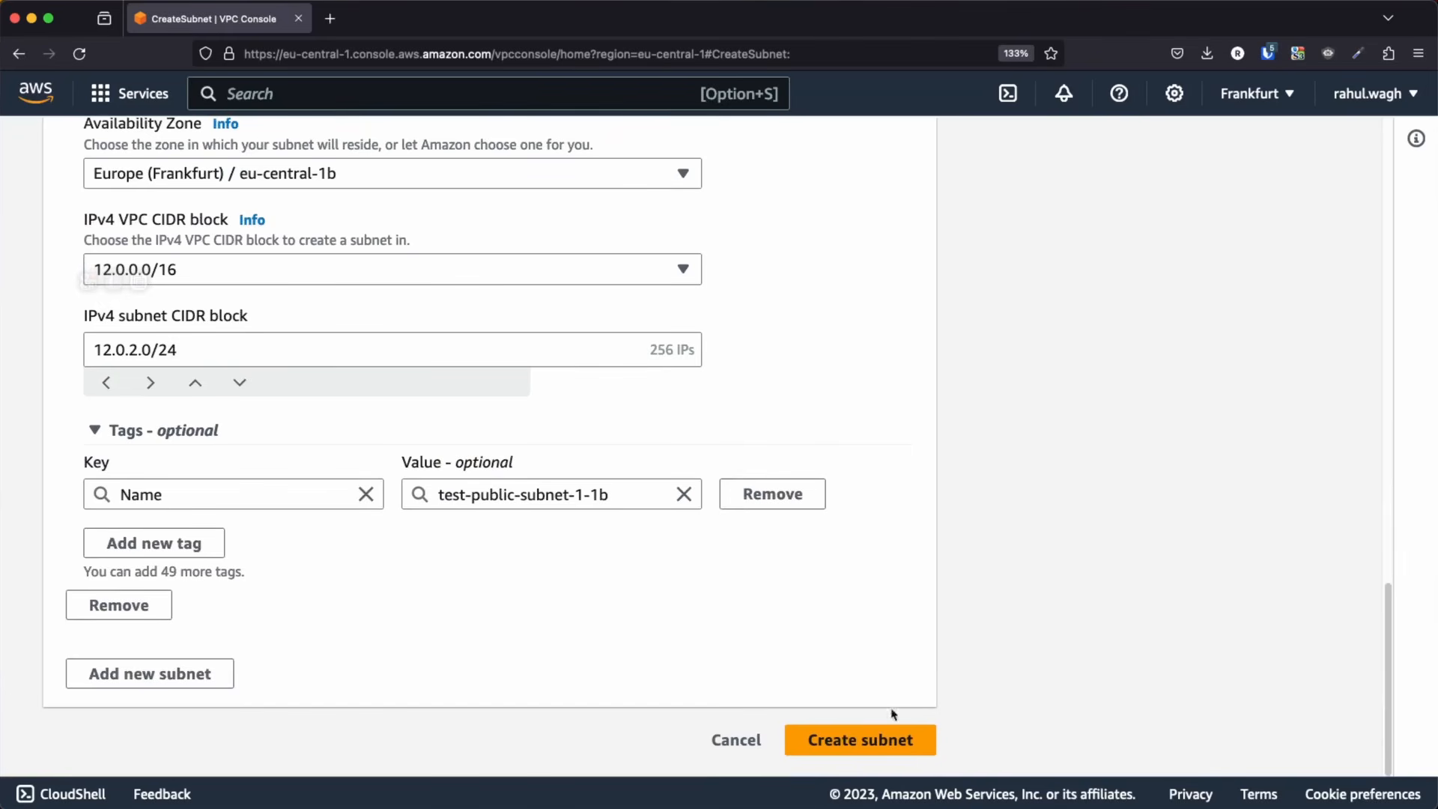
click(871, 741)
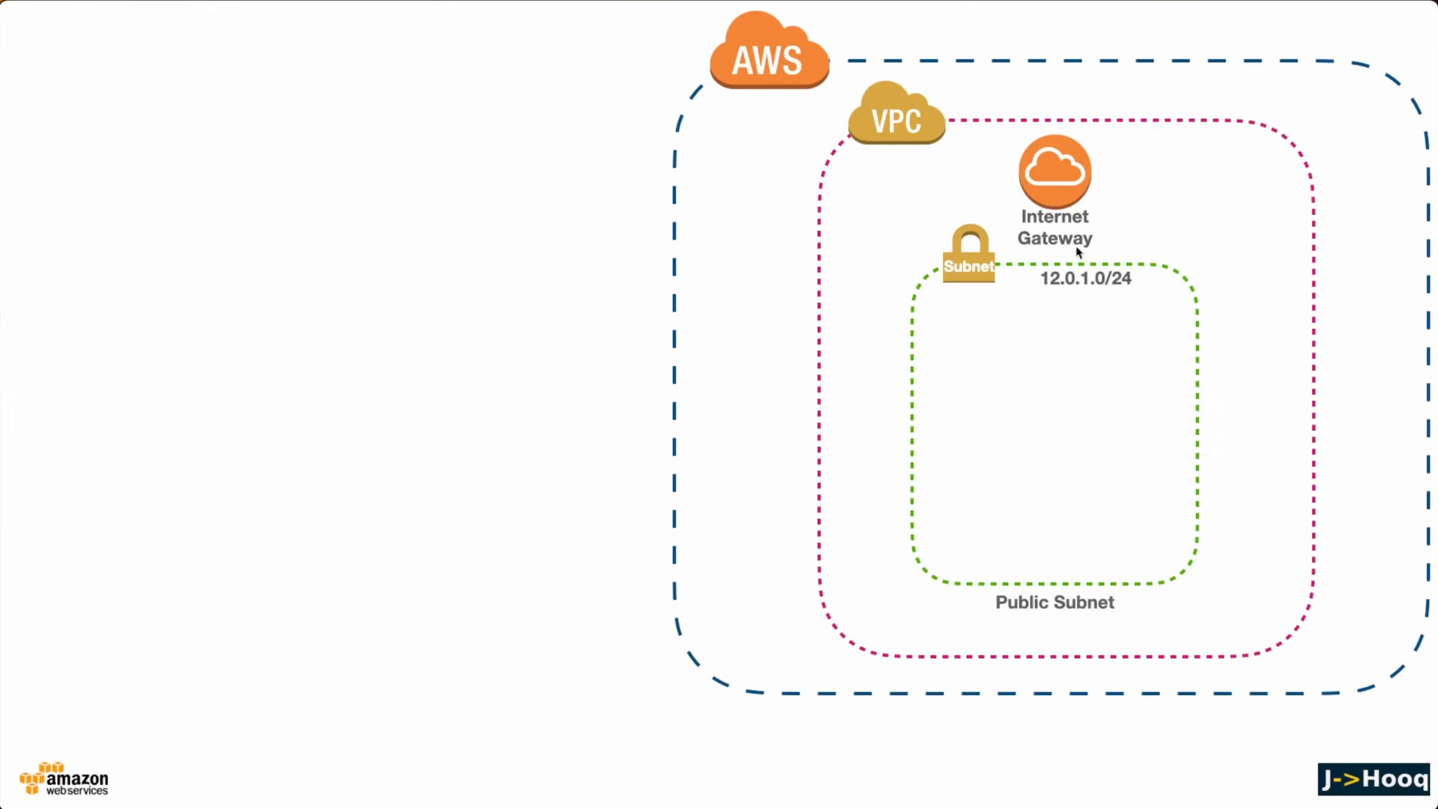
Return to the VPC dashboard in the browser, go to the internet gateways and open the creation form for a new one
key(super+Tab)
key(super+Tab)
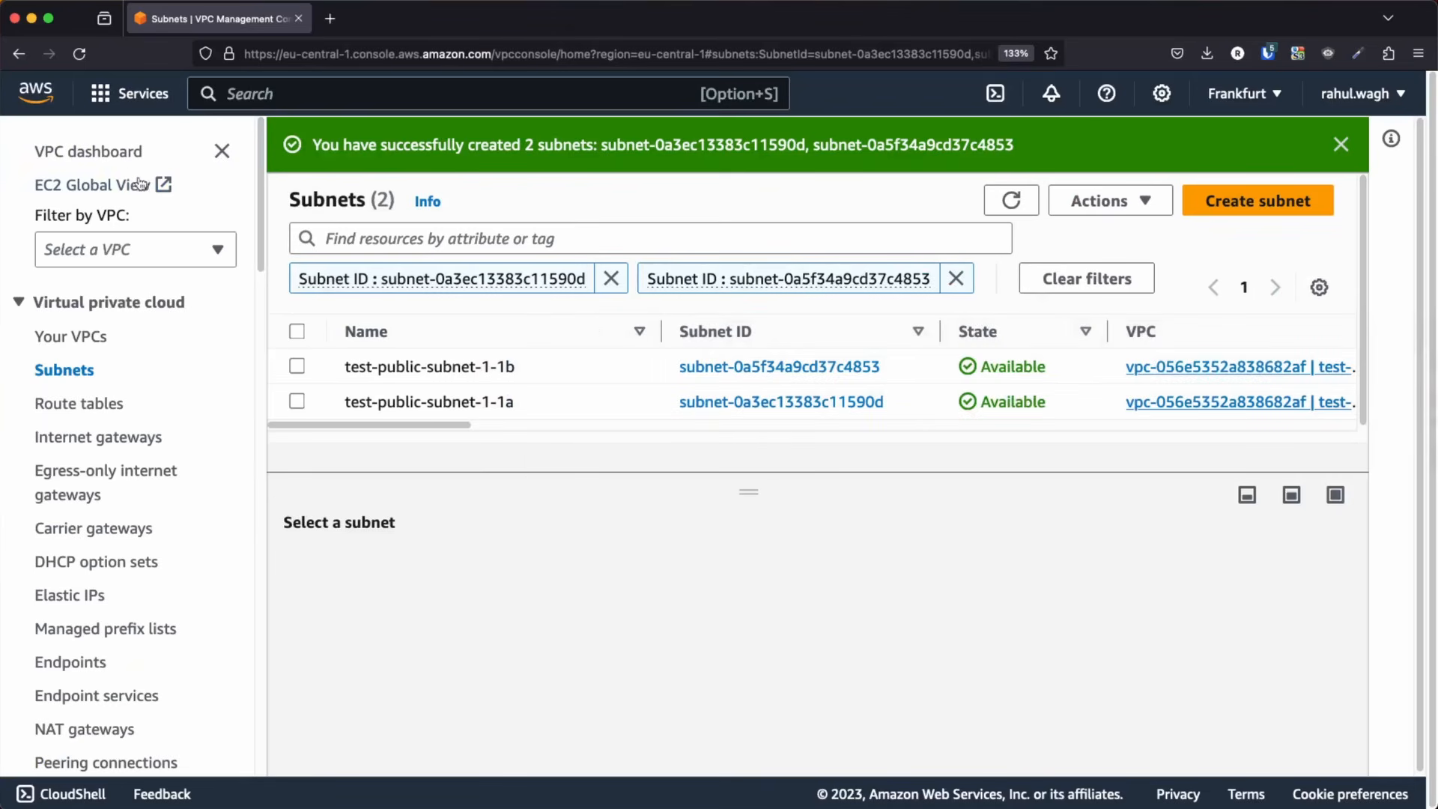
click(105, 152)
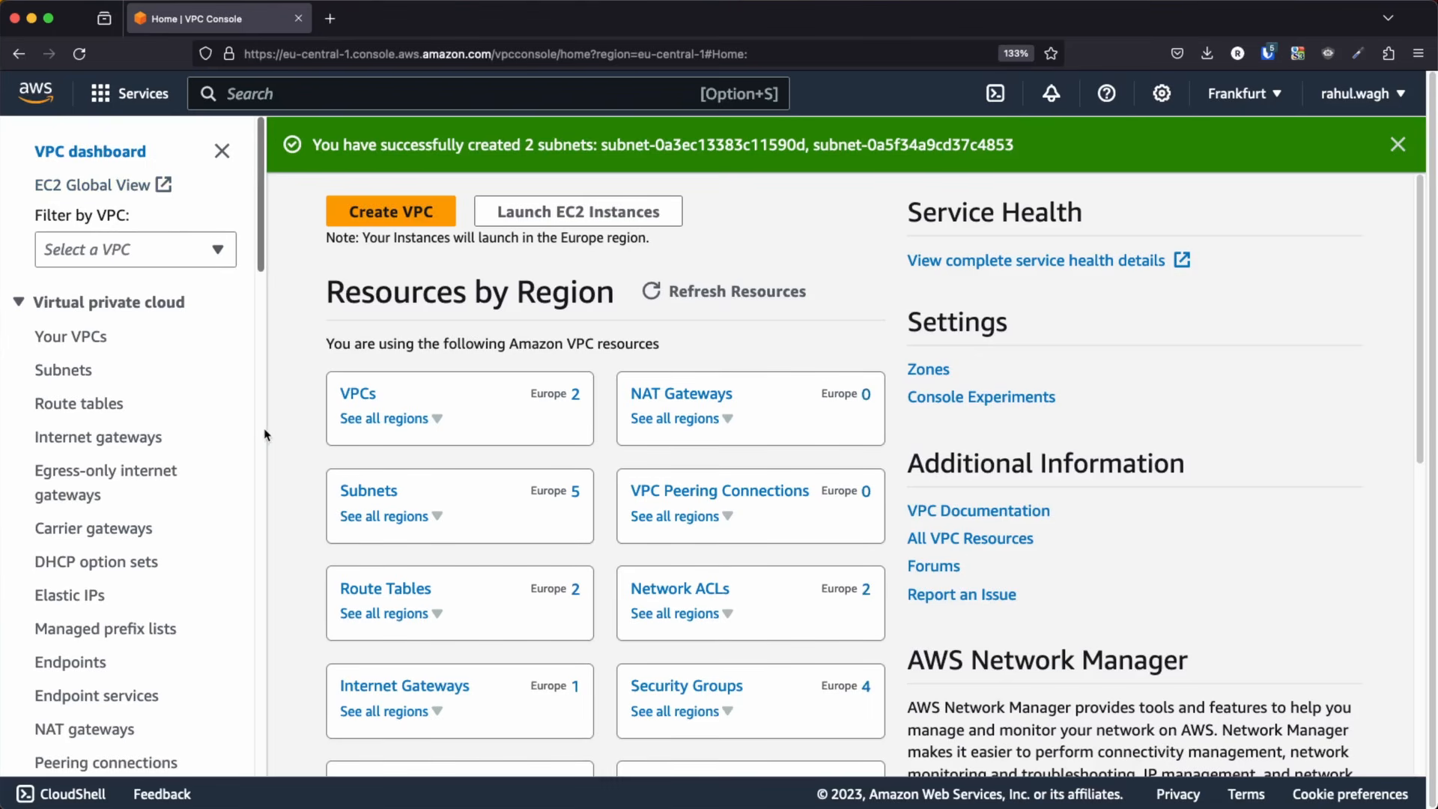
scroll(269, 438, down, 3)
scroll(528, 476, down, 3)
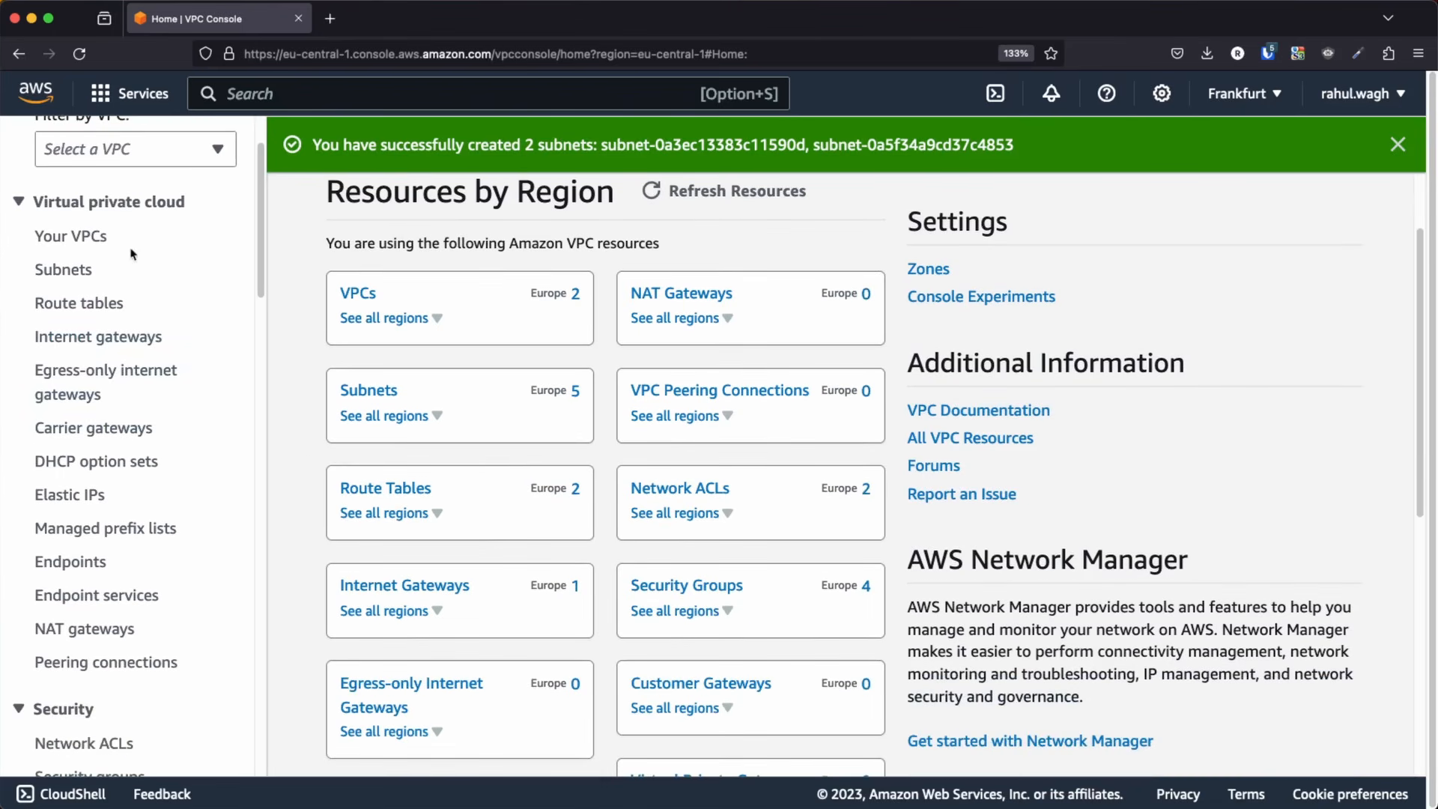
click(88, 339)
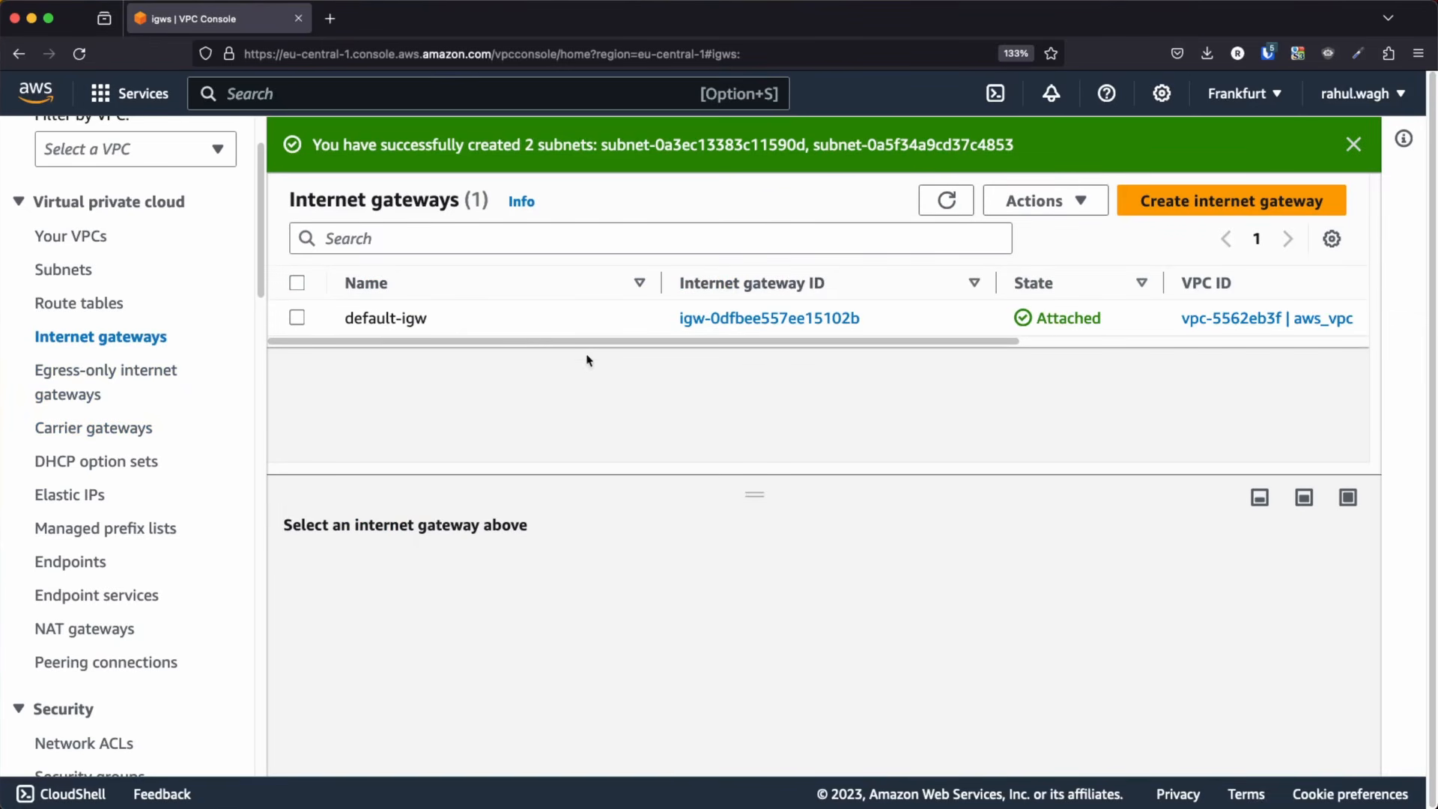
drag(349, 318, 451, 323)
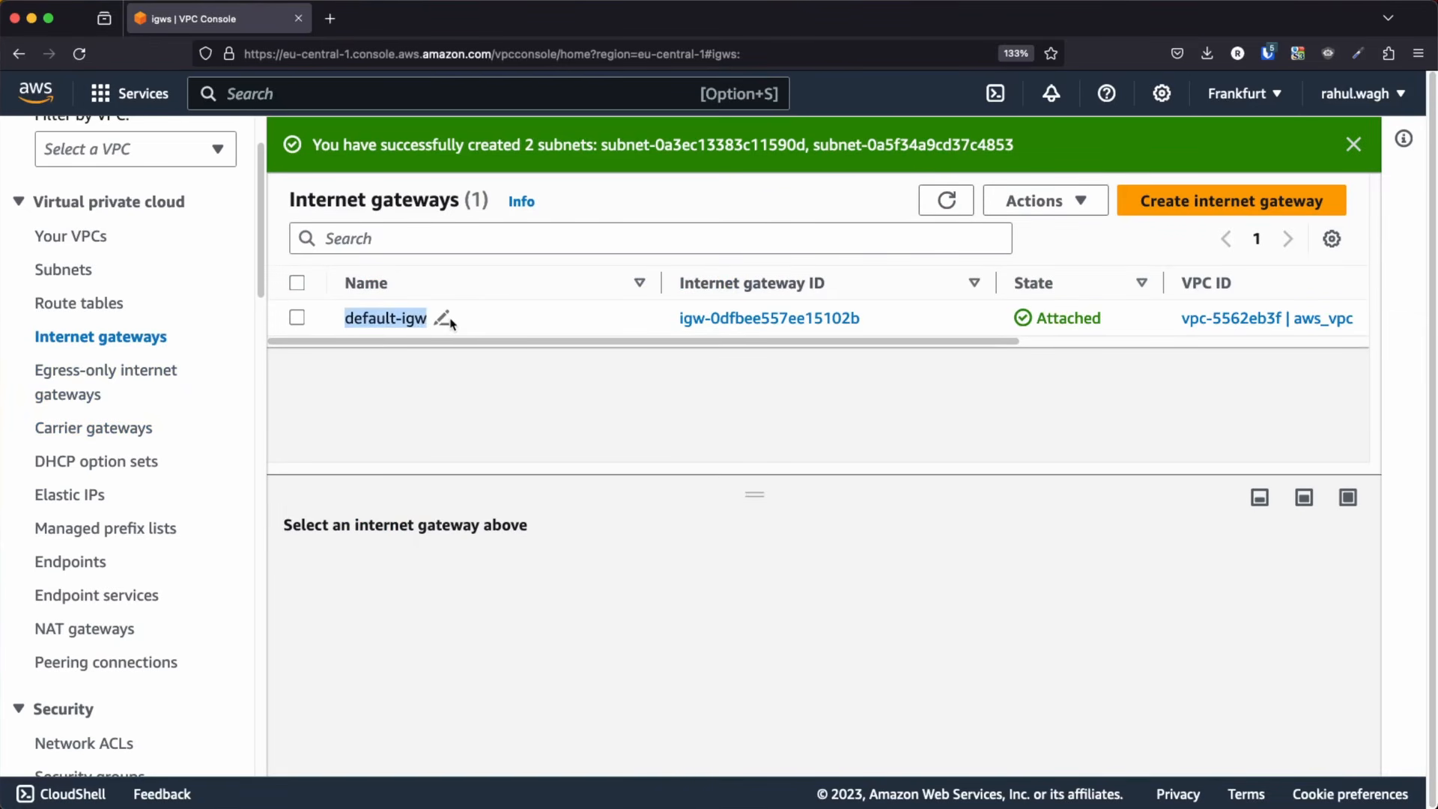
click(451, 323)
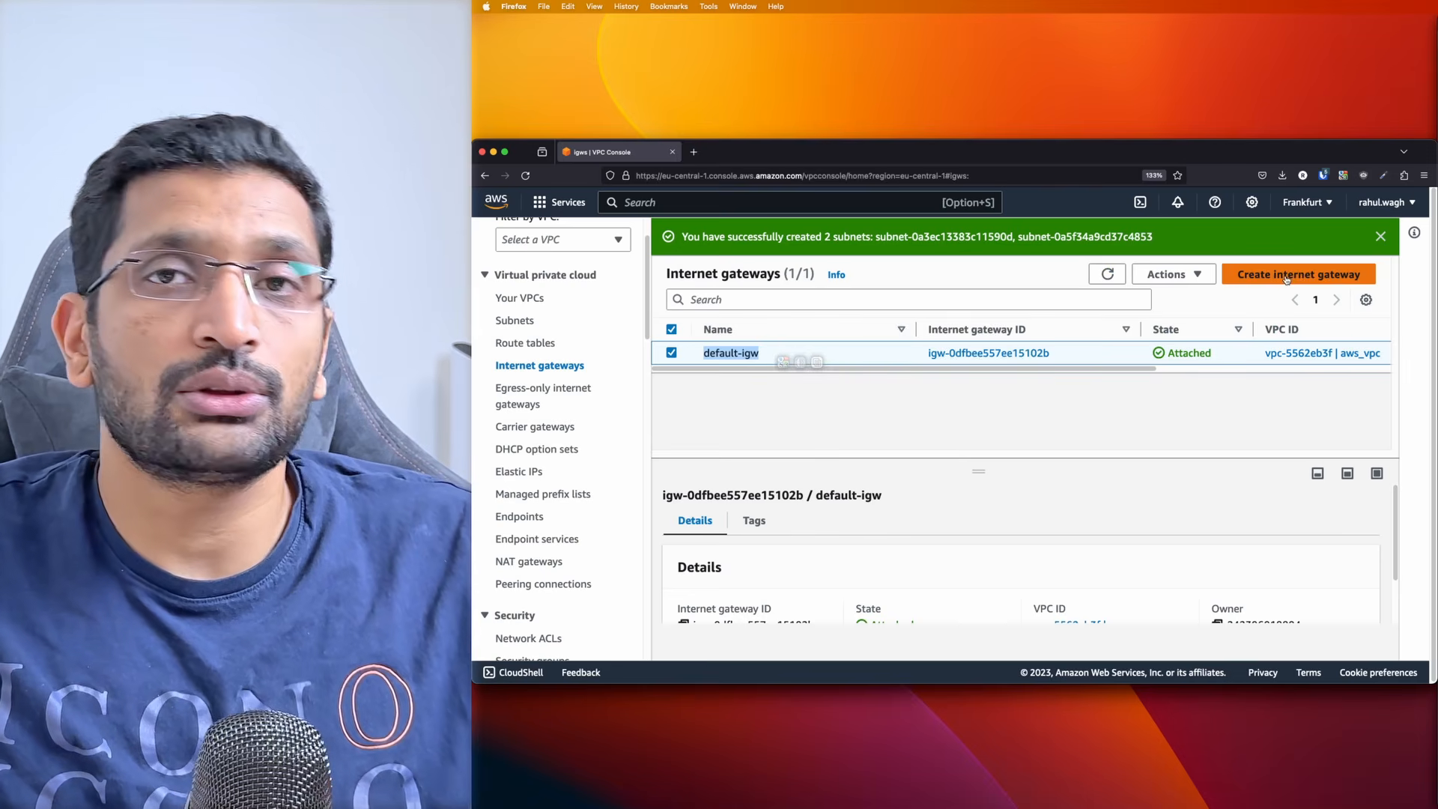
click(1213, 202)
Name the new internet gateway test-igw and create it
click(674, 459)
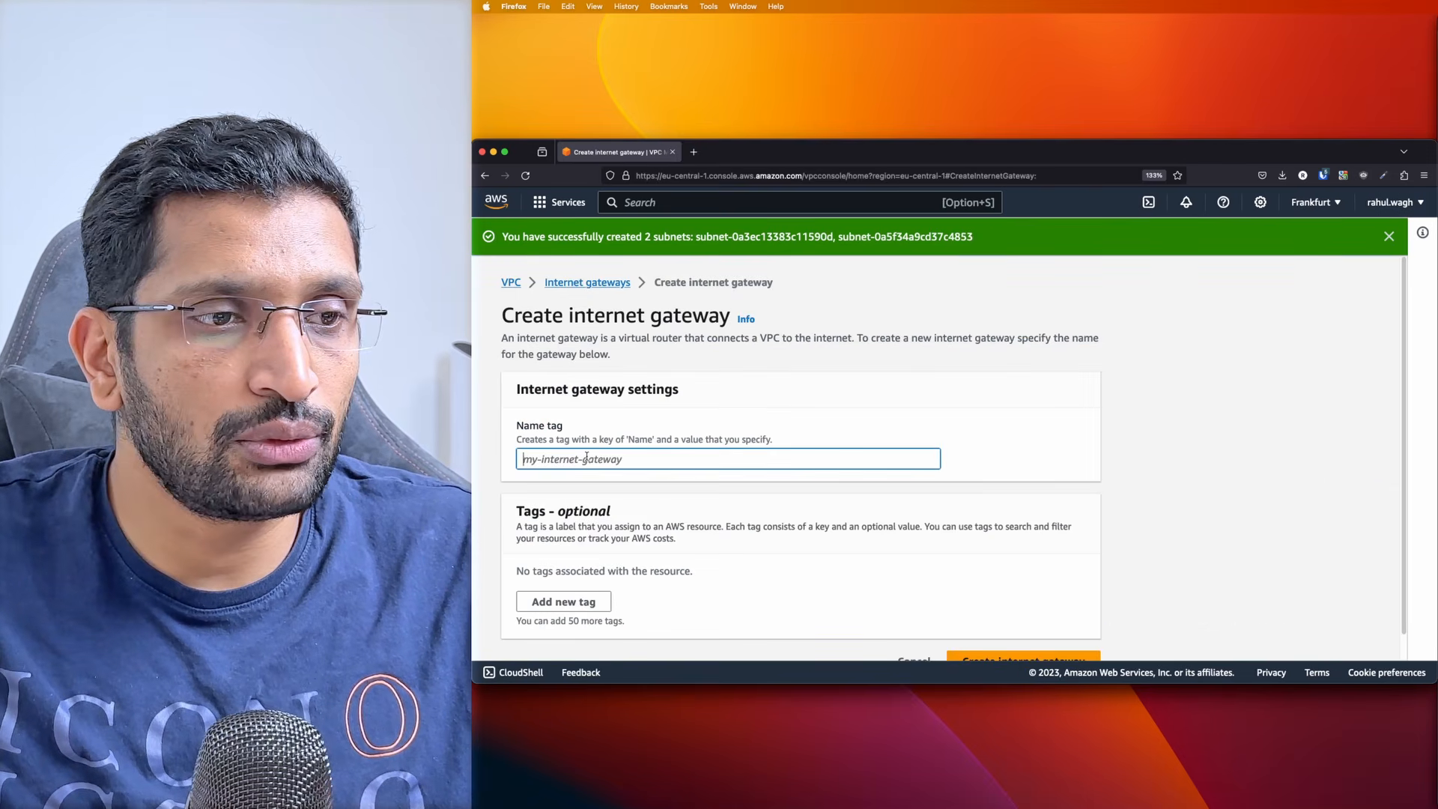
text(test-igw)
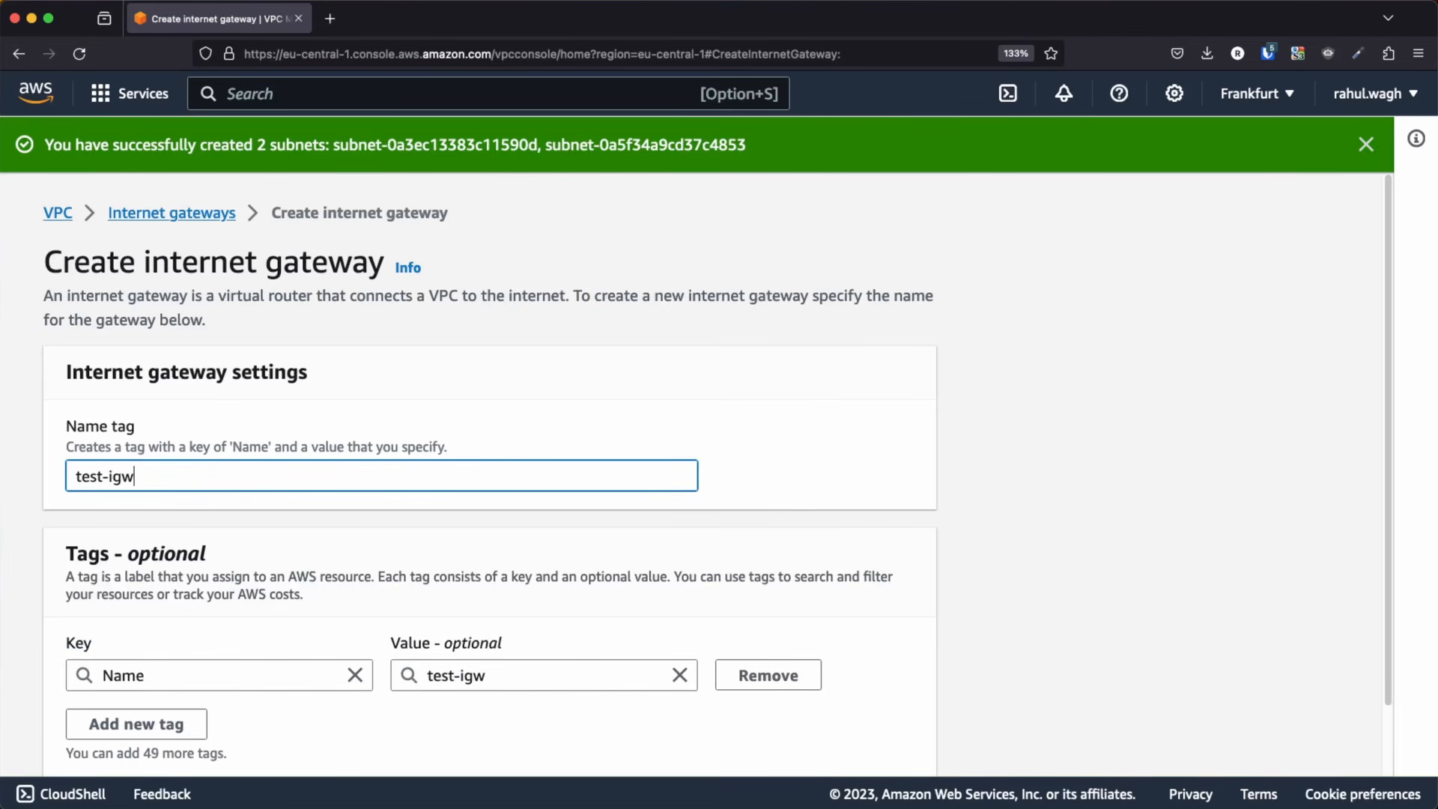
click(611, 574)
scroll(612, 579, down, 2)
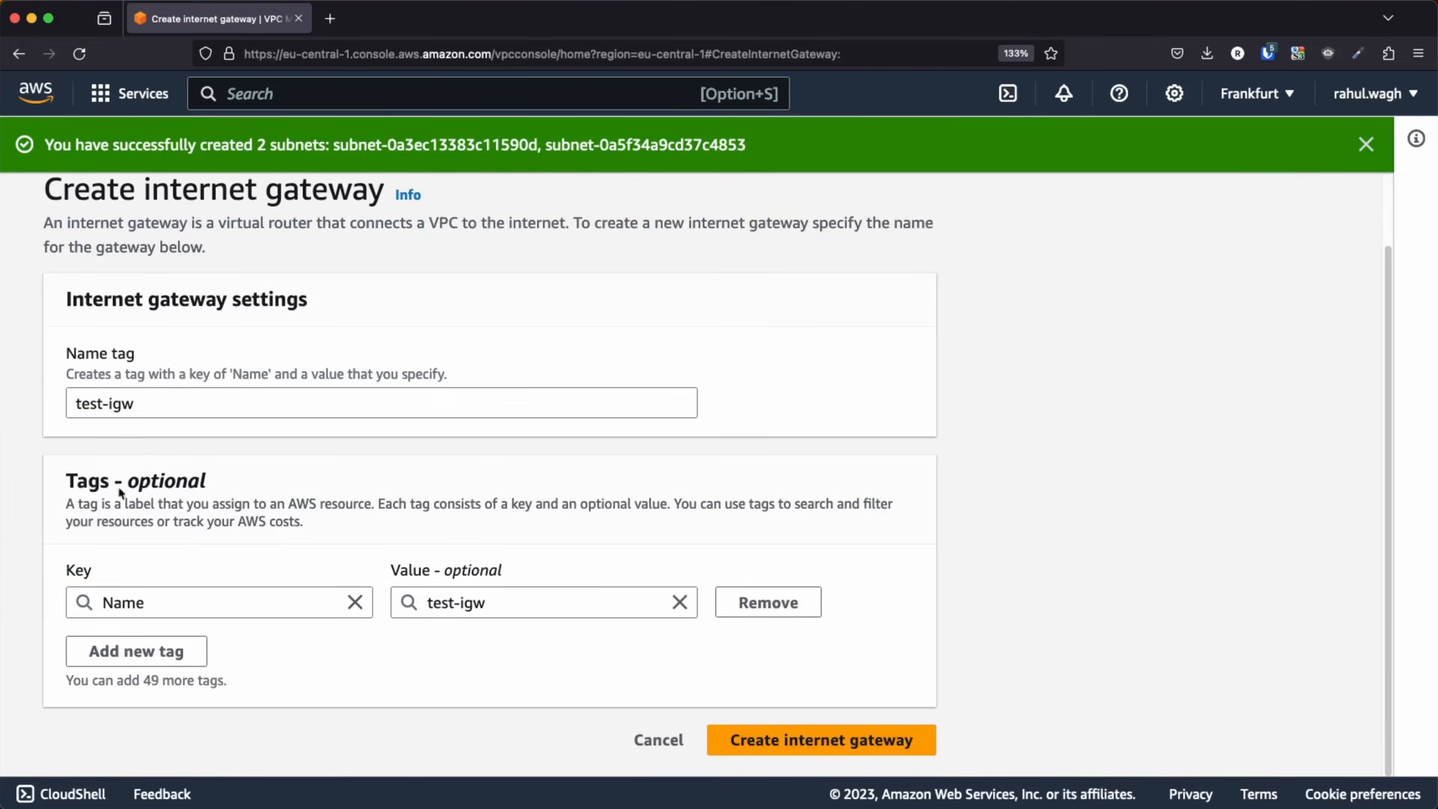
click(849, 741)
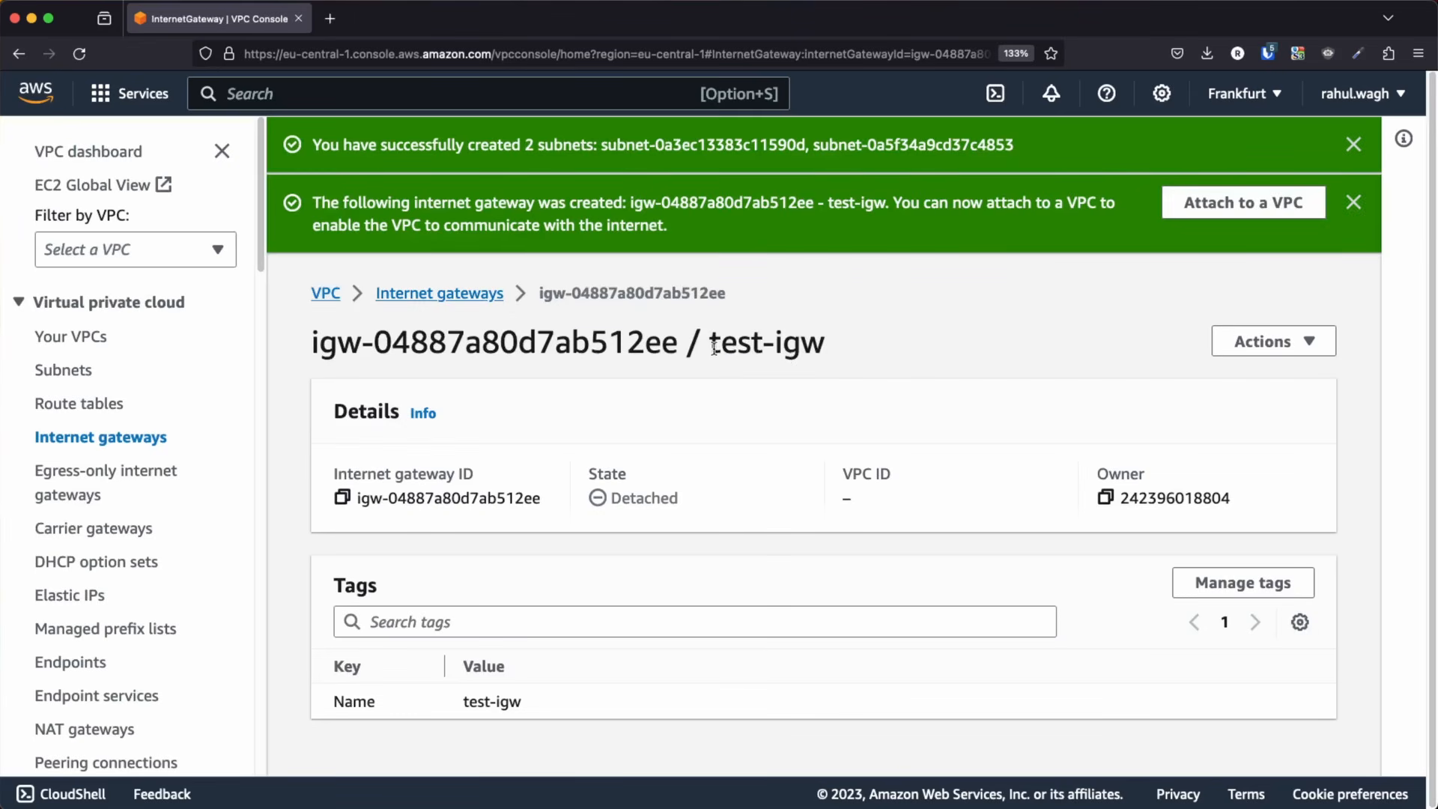
Check the new gateway's name and switch to the Keynote slide with the VPC architecture diagram
drag(714, 346, 817, 352)
key(super+Tab)
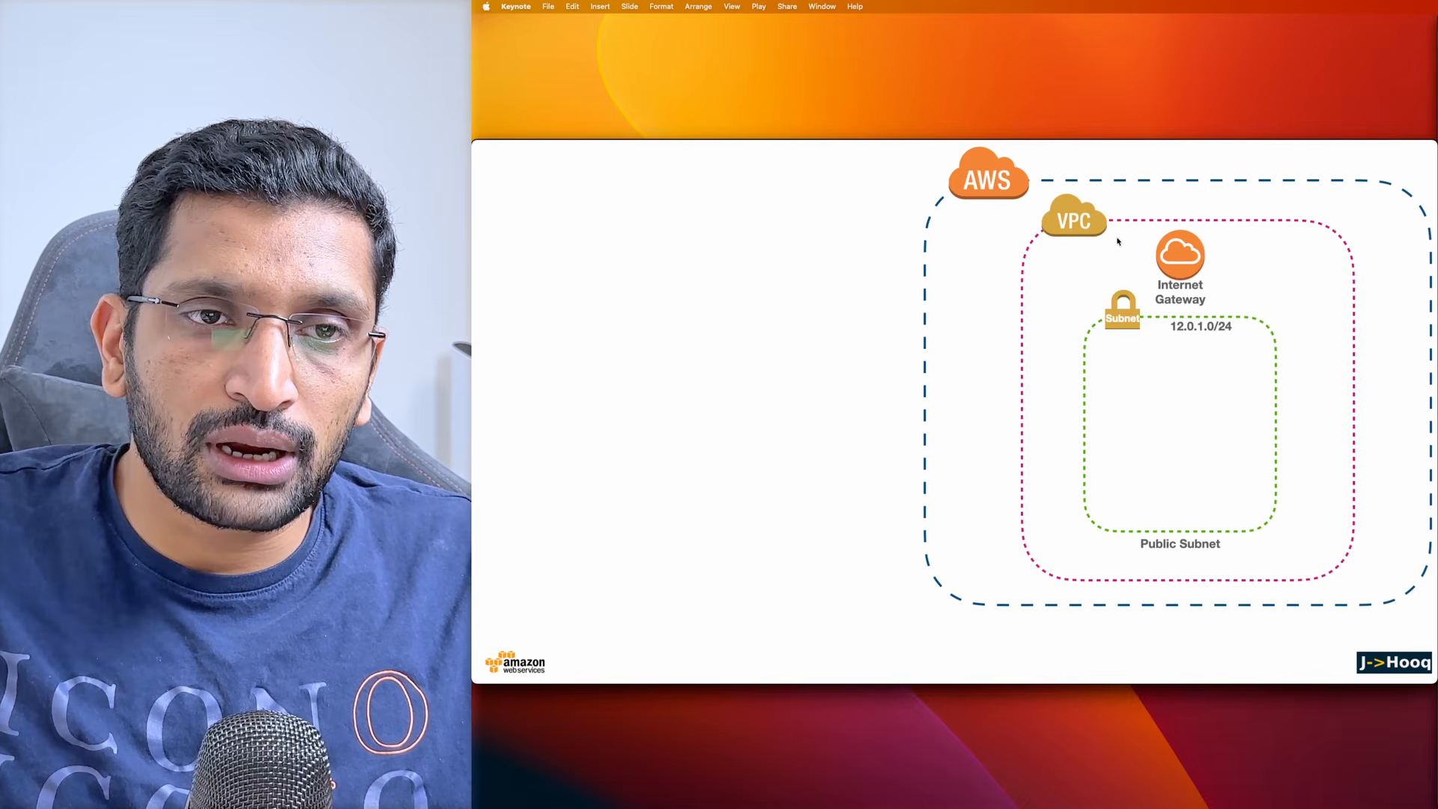
Switch back to the AWS console in the browser and attach the test-igw internet gateway to test-vpc
key(super+Tab)
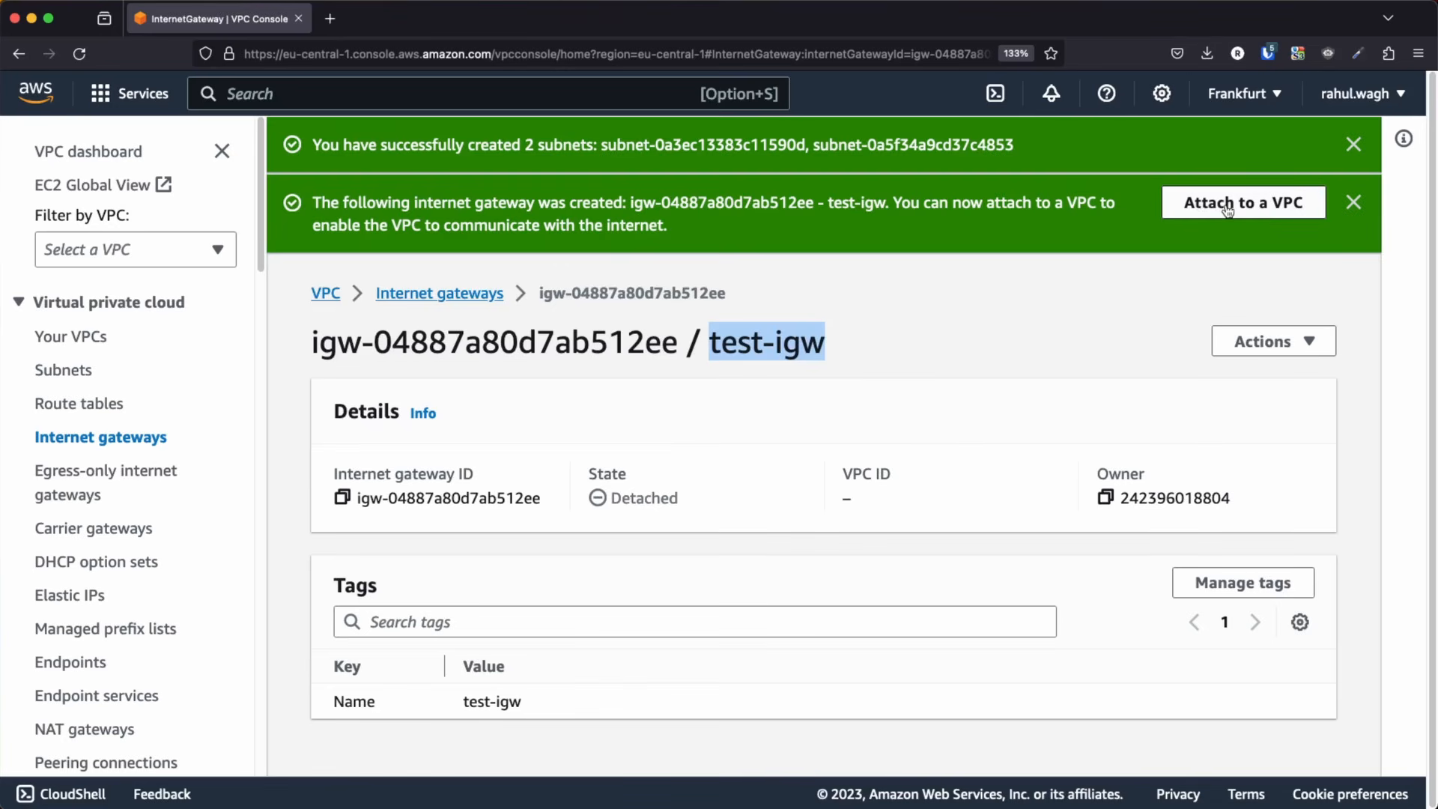
click(1281, 346)
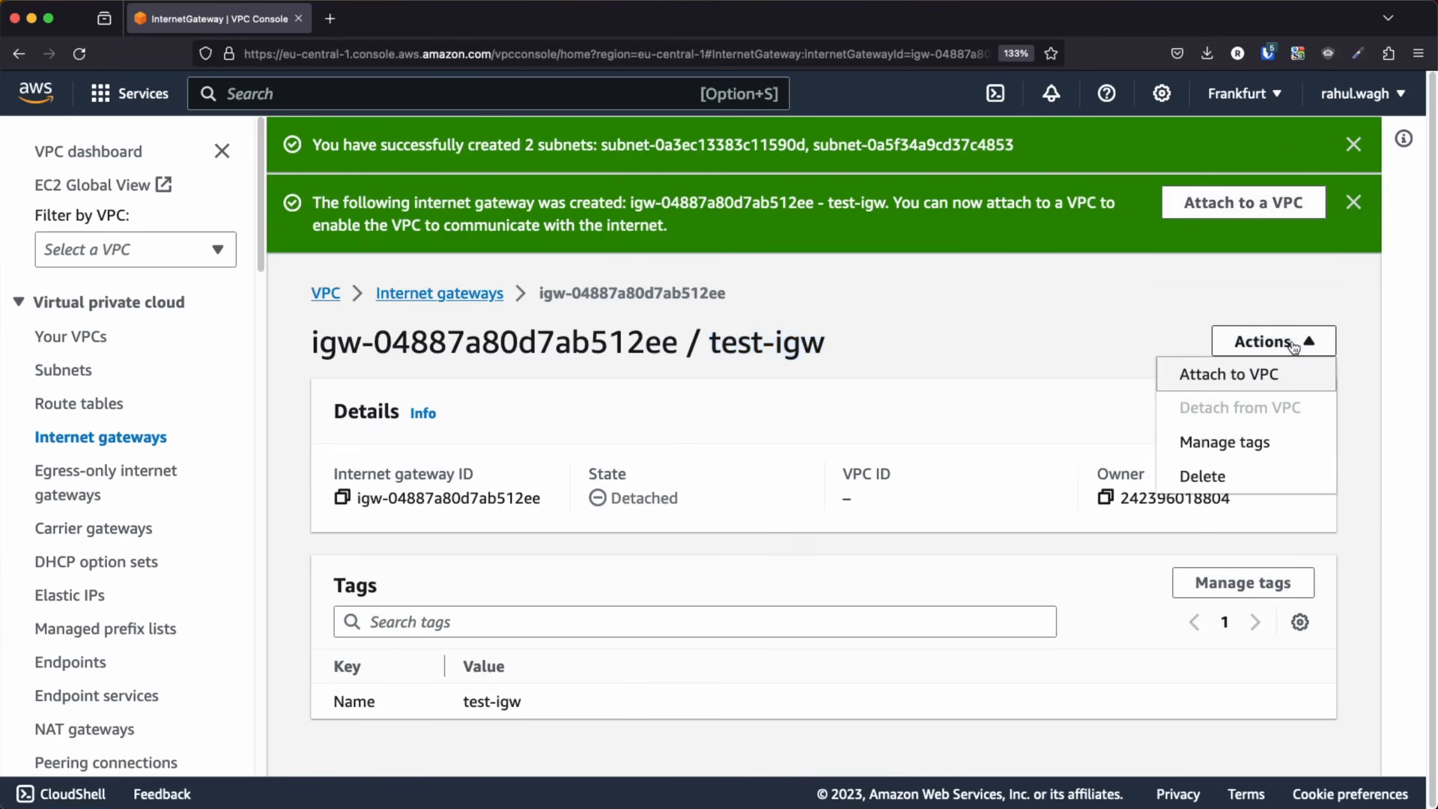
click(1235, 375)
click(111, 386)
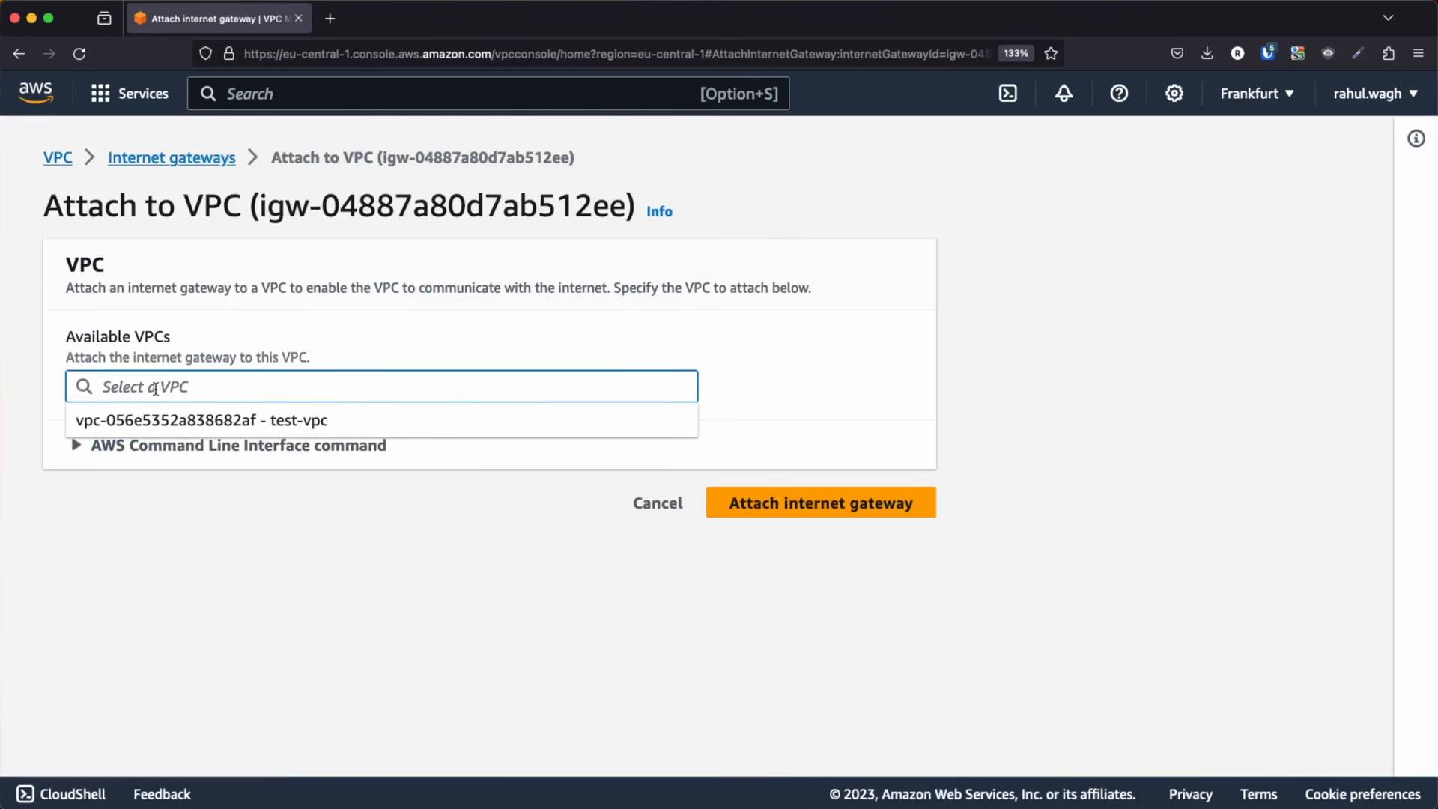
click(179, 422)
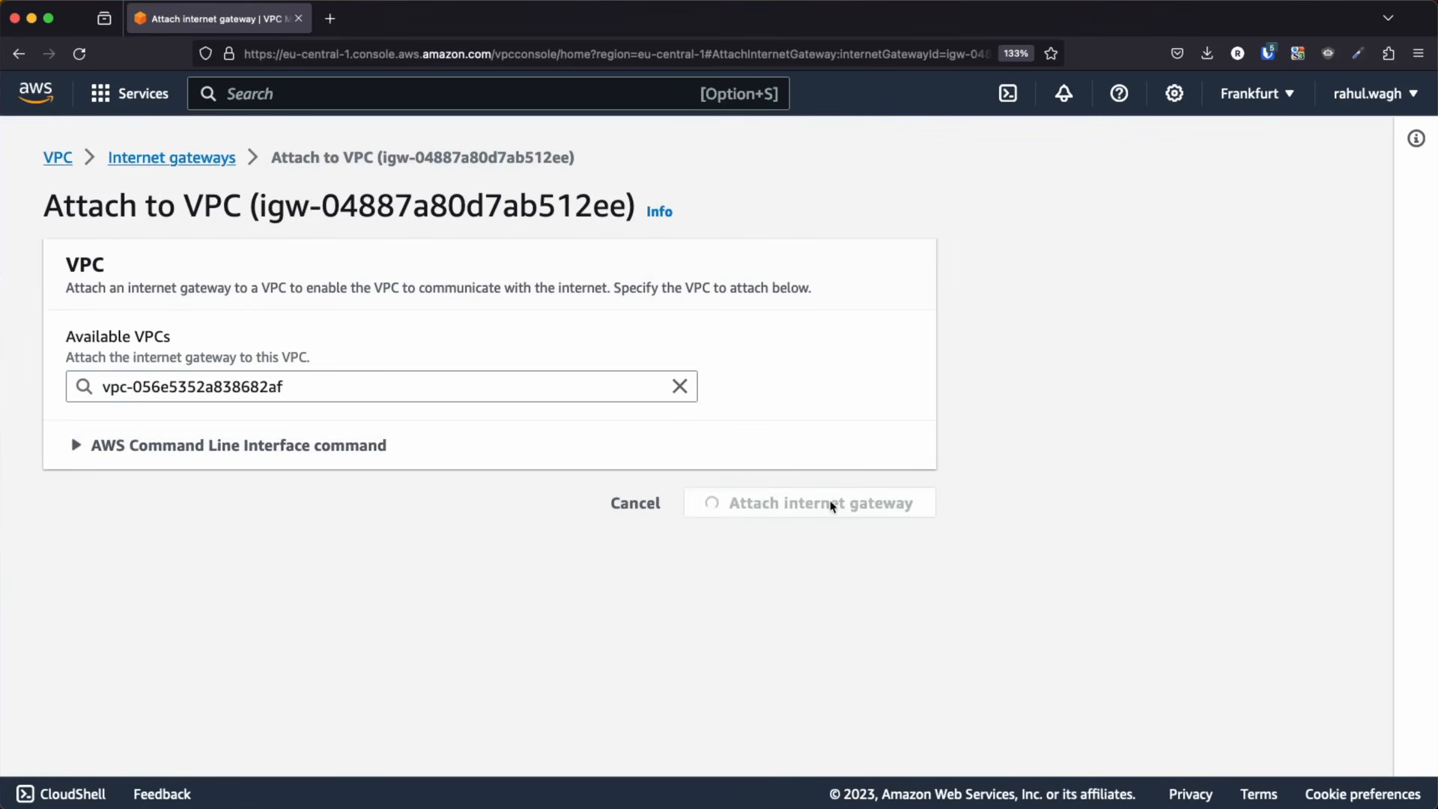
click(833, 515)
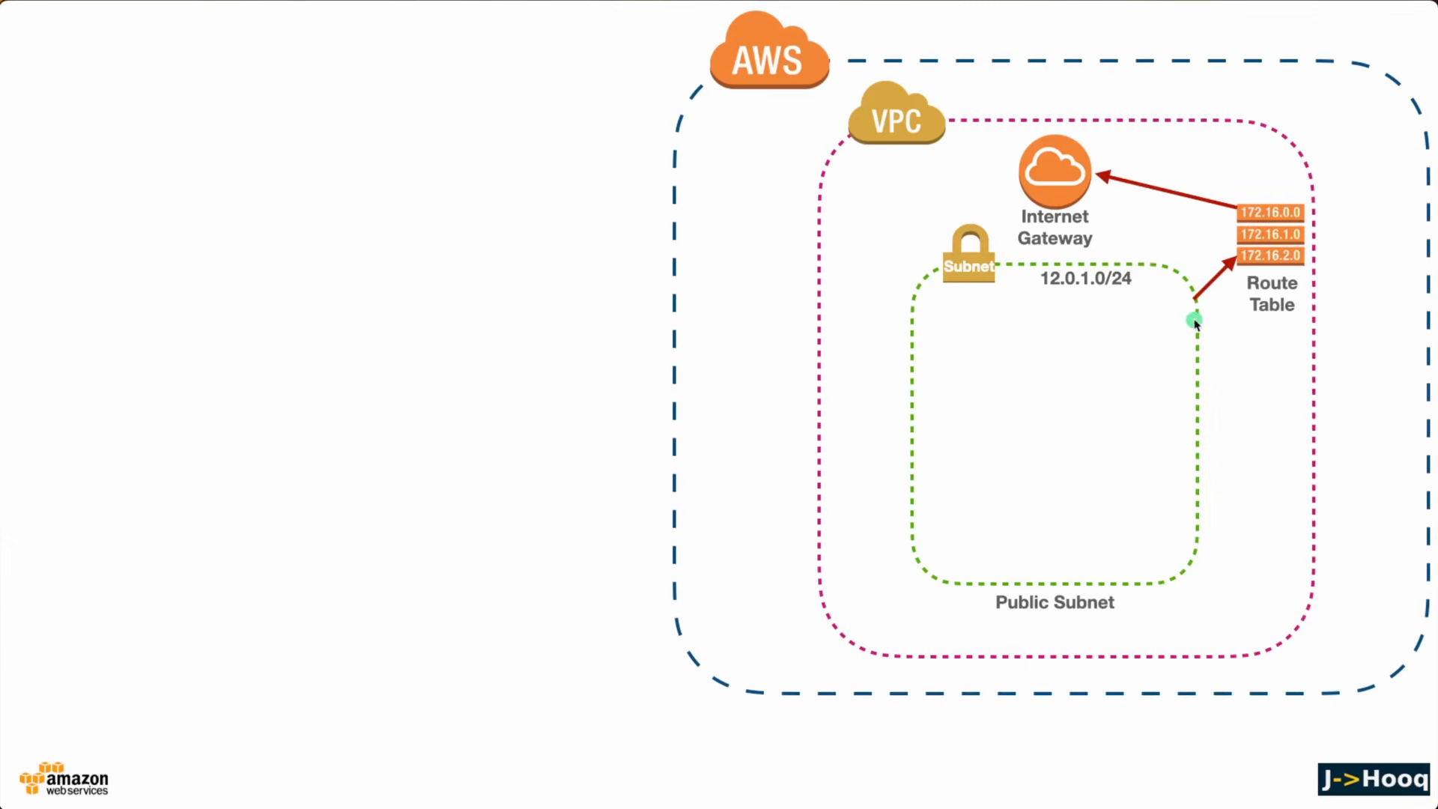
Check the route table in the Keynote diagram, return to the browser and open the creation form for a new route table
key(super+Tab)
key(super+Tab)
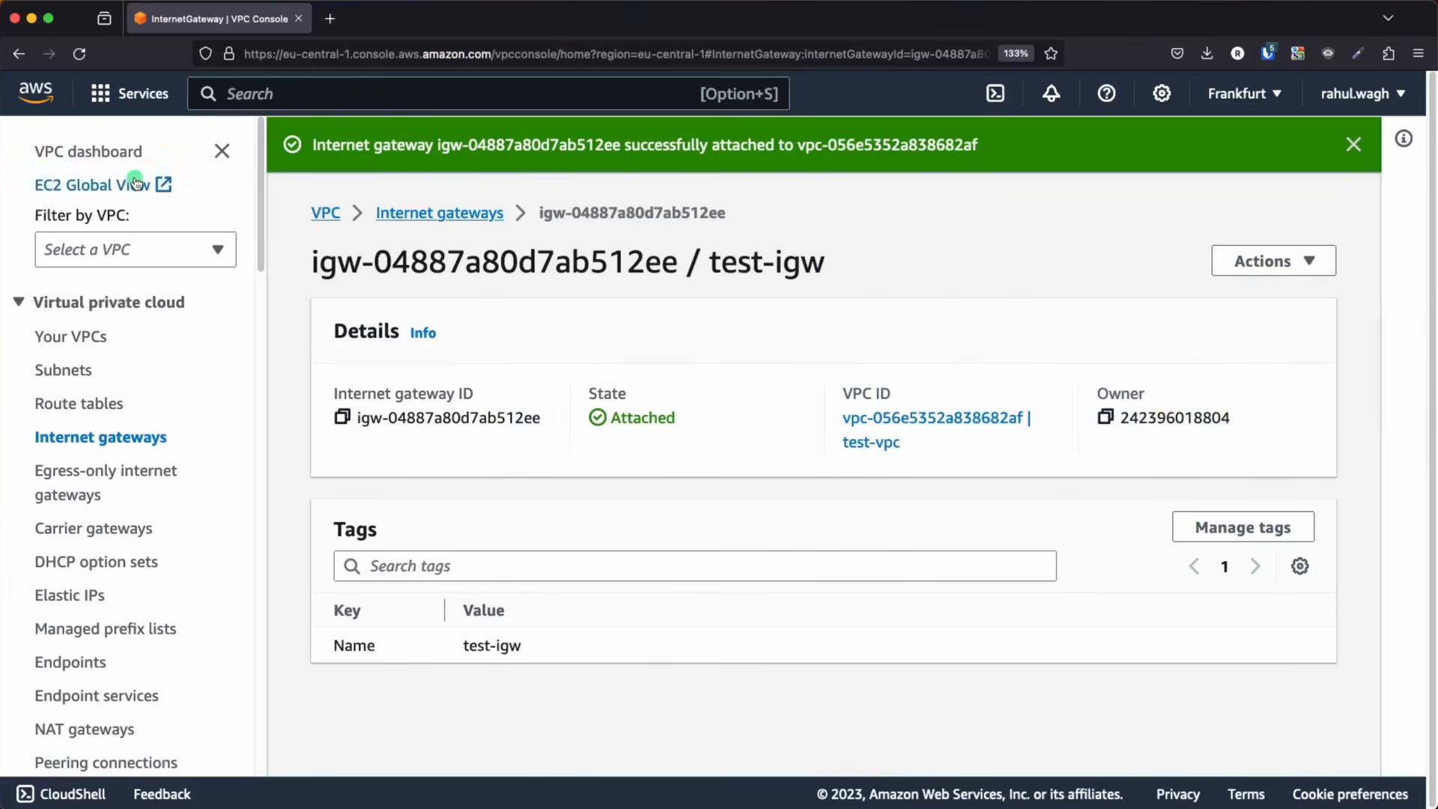
click(97, 151)
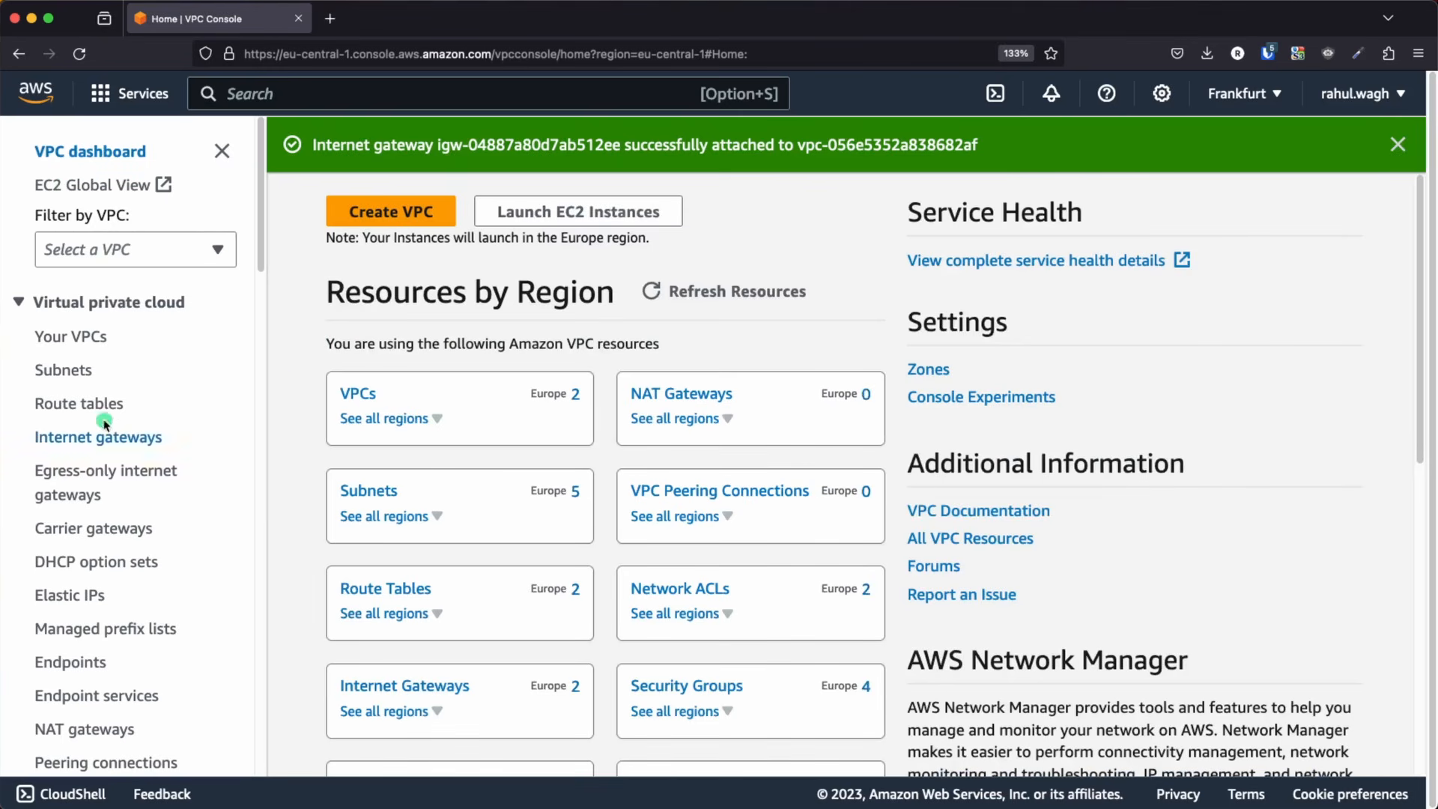
click(66, 406)
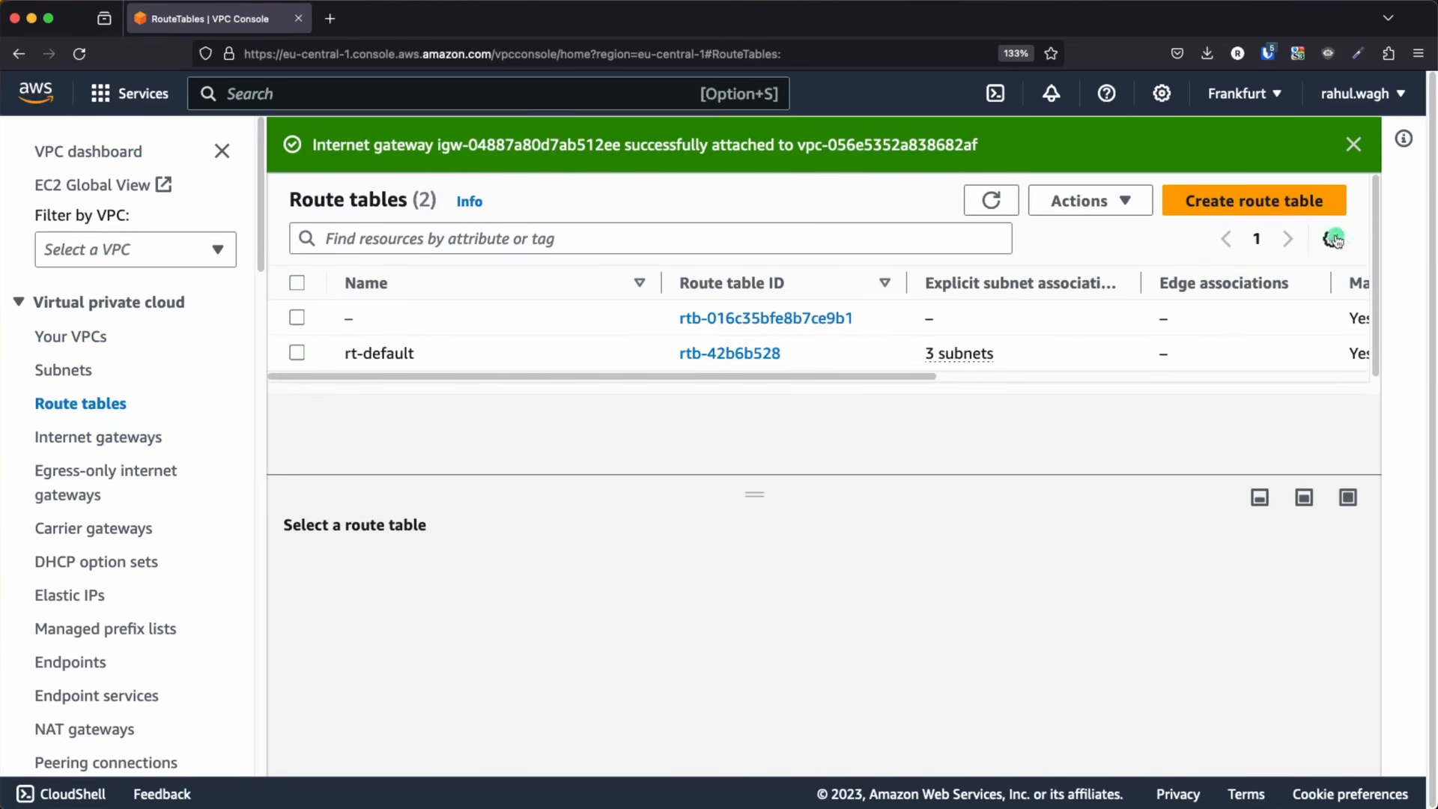
click(1256, 205)
scroll(610, 337, down, 2)
click(1366, 144)
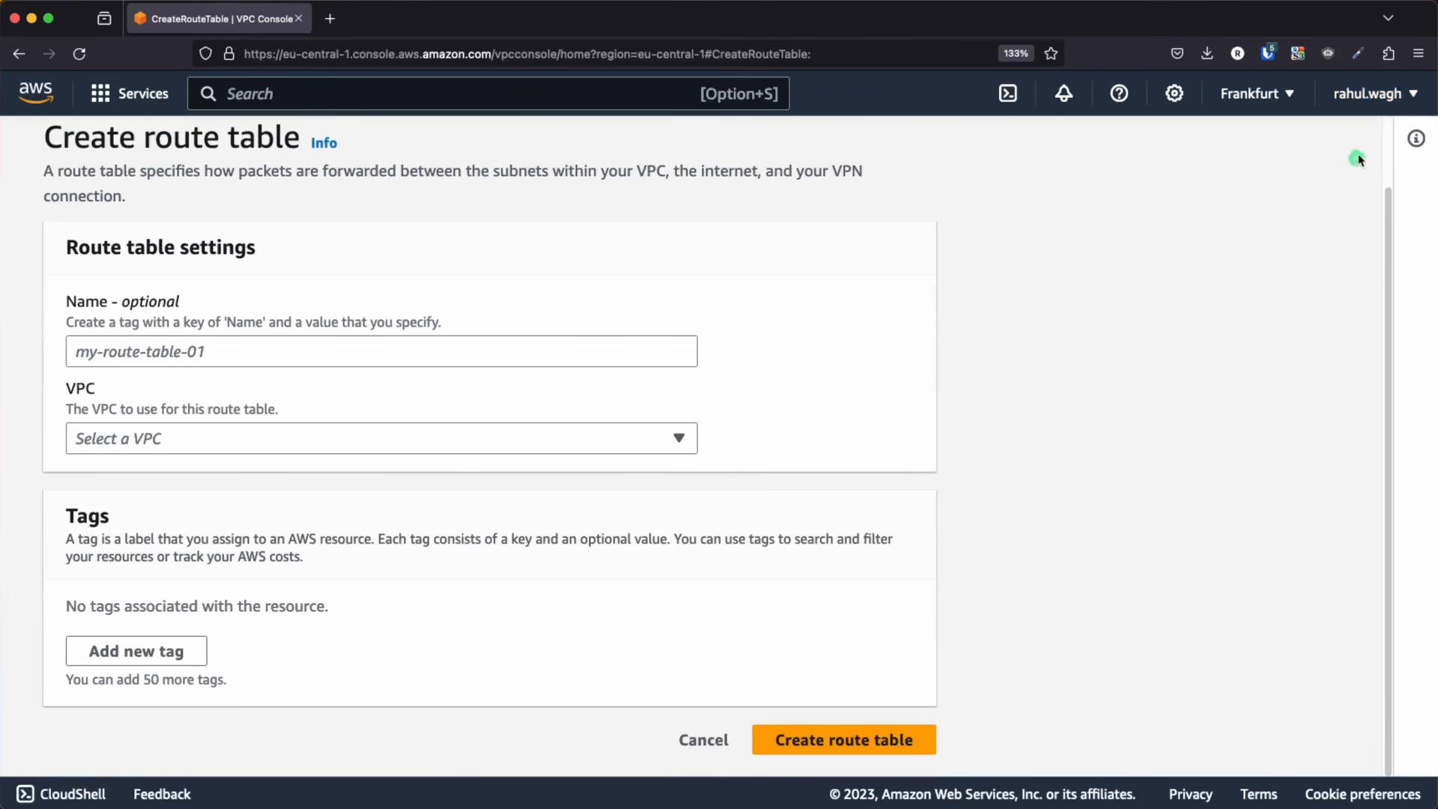
Name the new route table test-rt-public and select test-vpc as its VPC
click(168, 345)
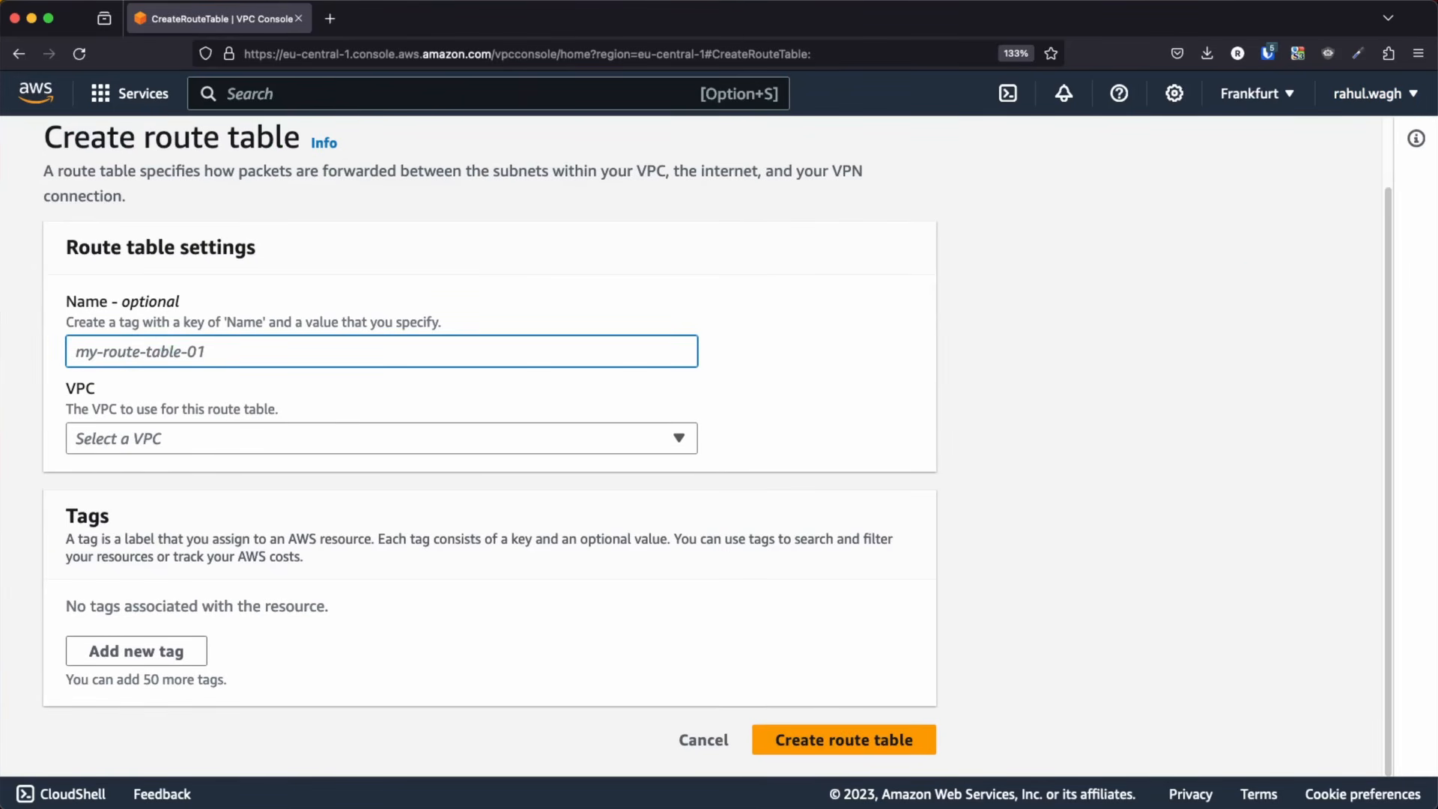
text(test-rt)
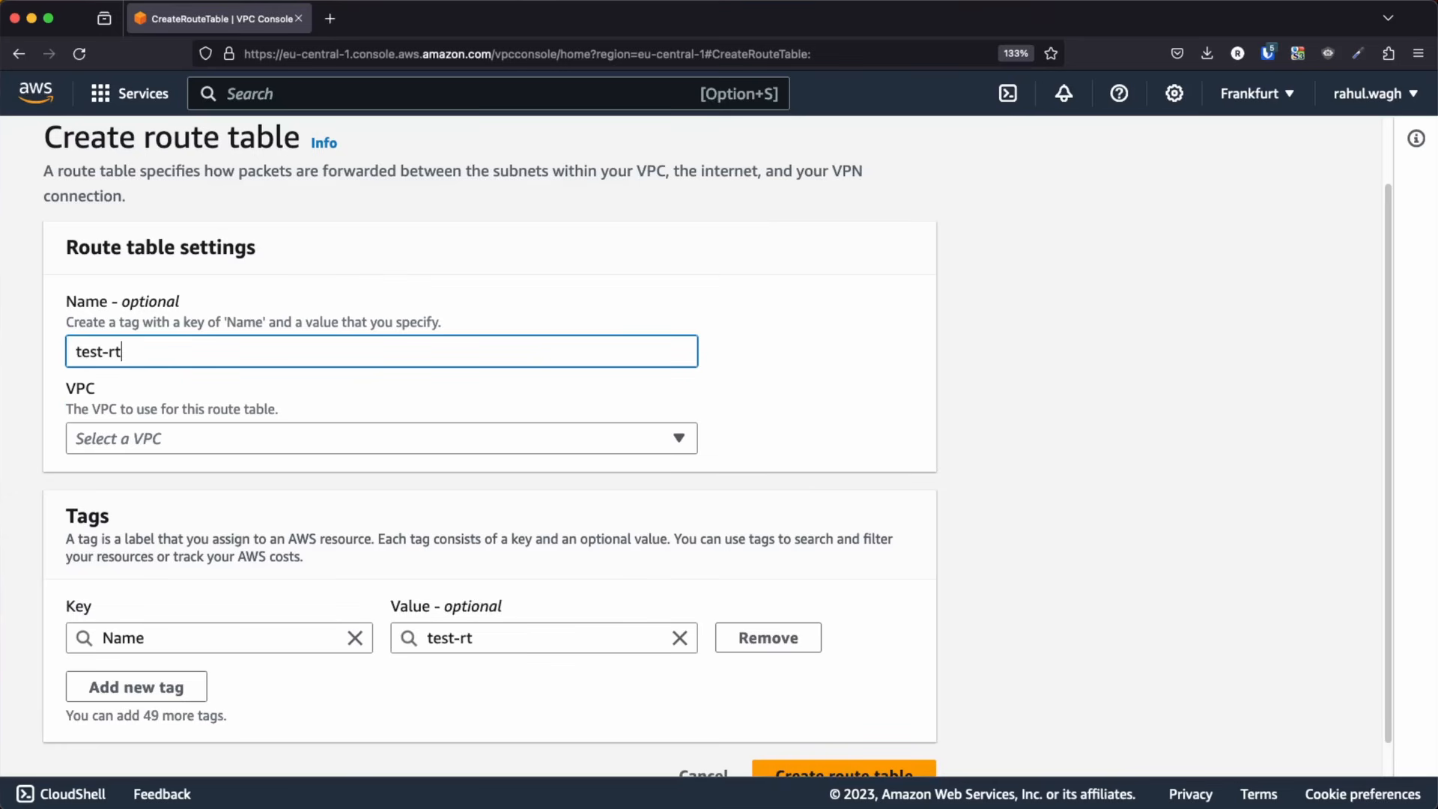
text(-public)
click(159, 442)
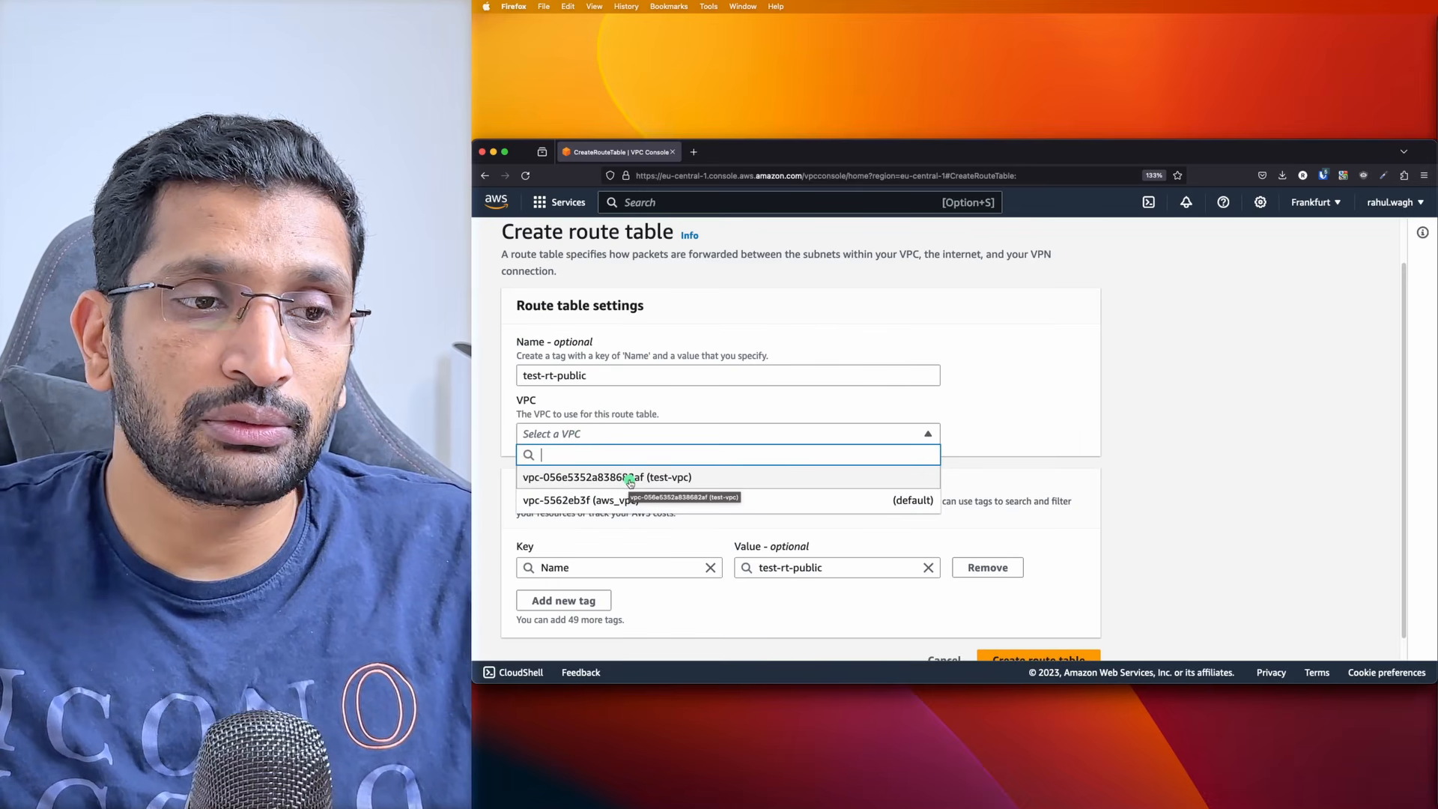
click(631, 477)
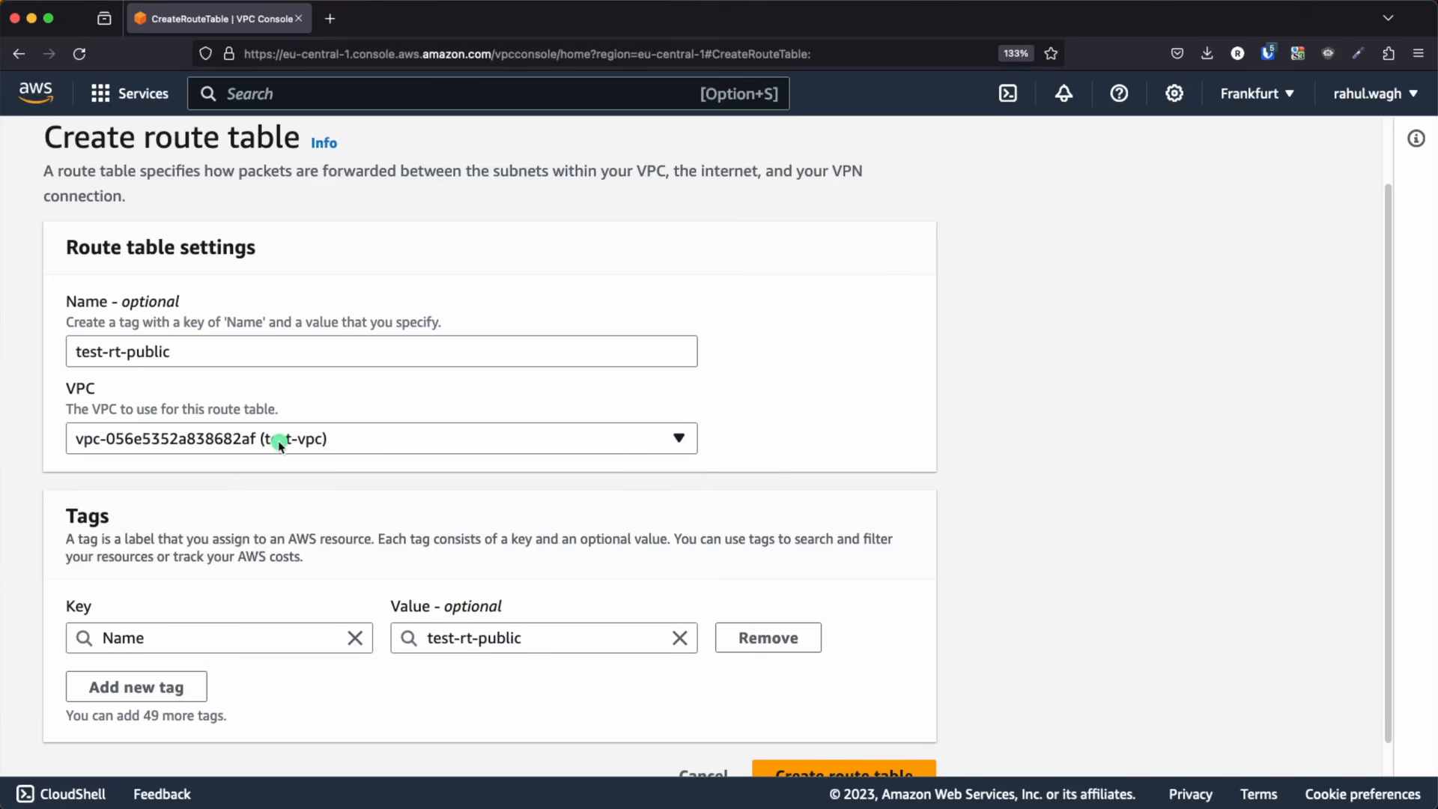
scroll(692, 449, down, 2)
Compare the settings with the Keynote VPC diagram, return to the browser and create the route table
key(super+Tab)
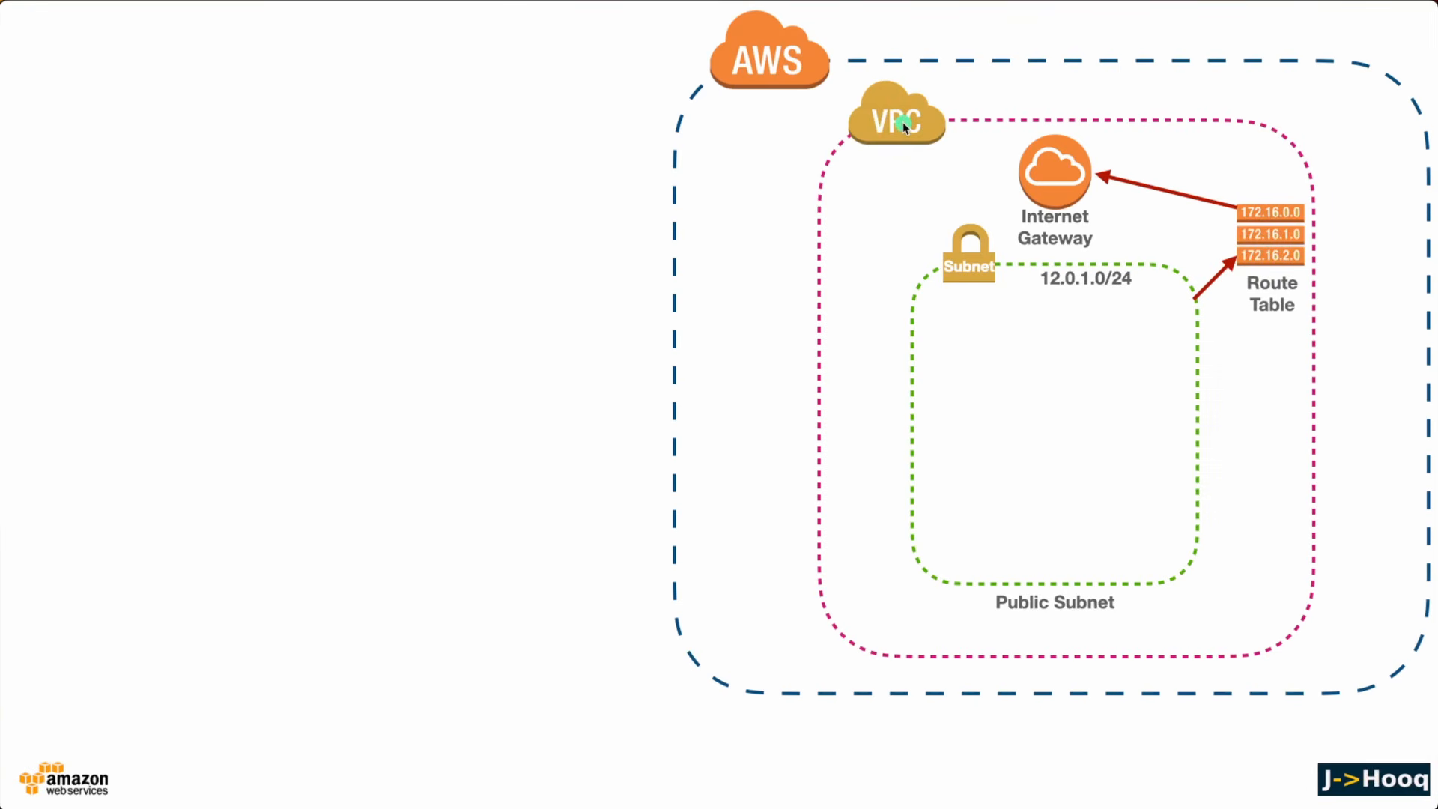
key(super+Tab)
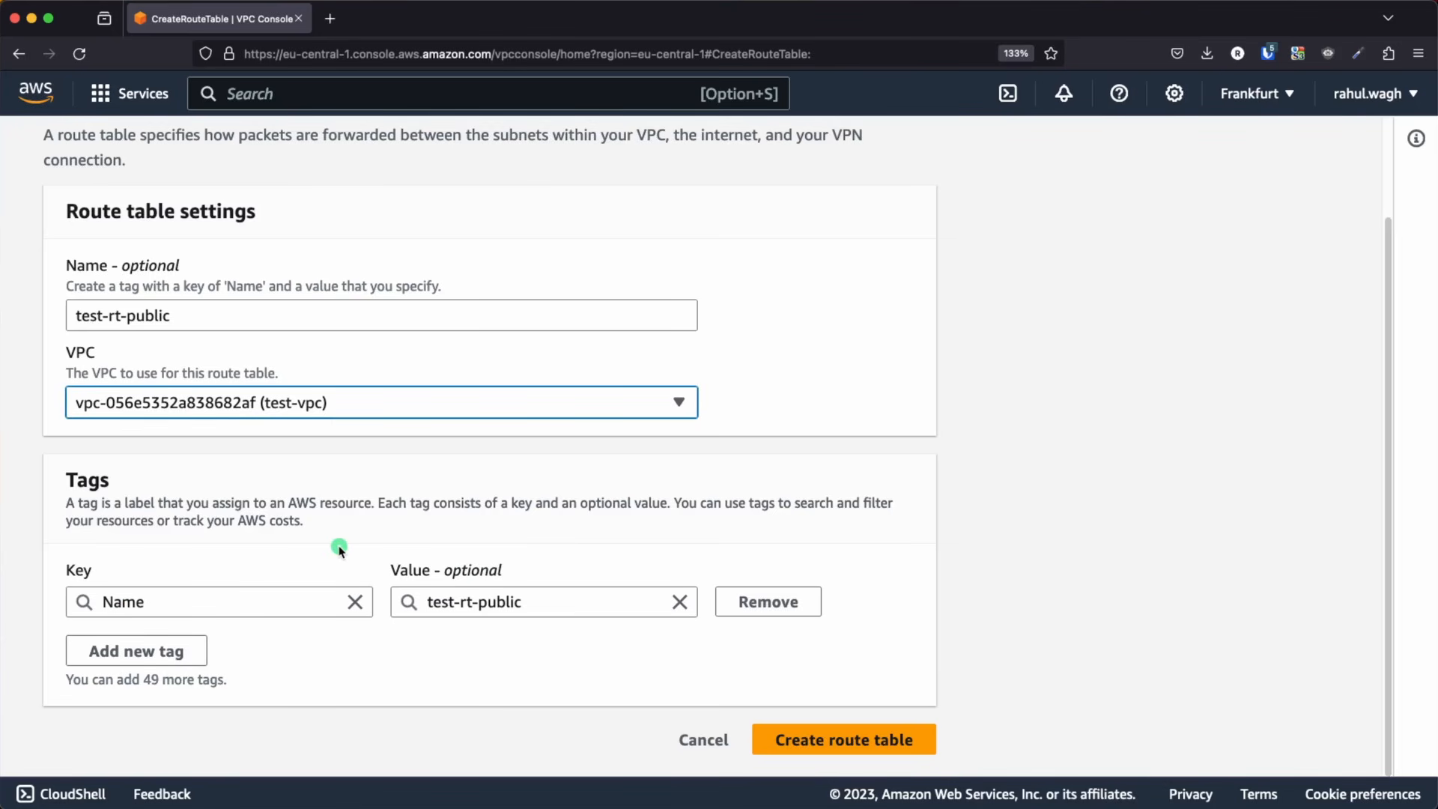
click(871, 740)
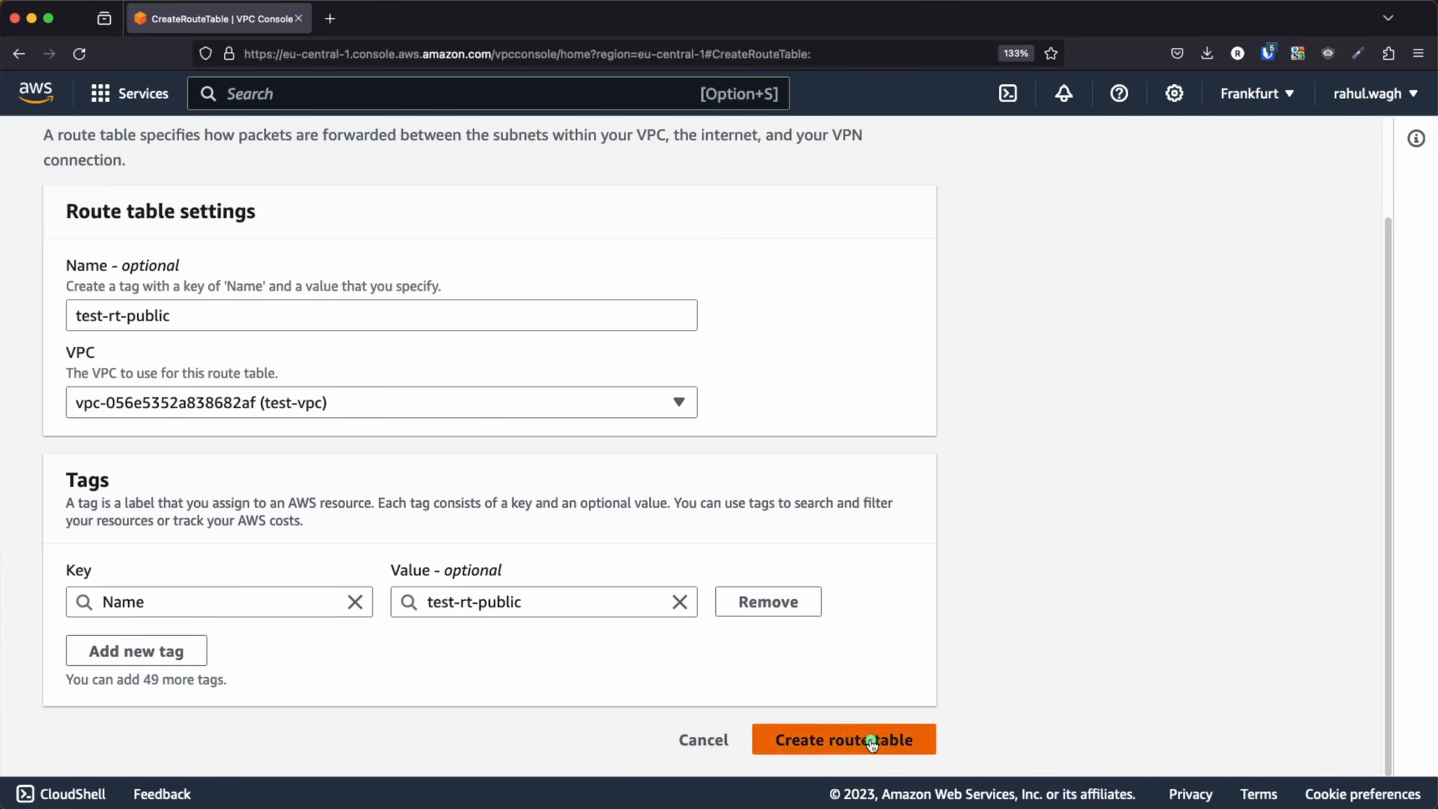
Review the new route table's details, routes and name, dismiss the notification and switch to the Keynote diagram
scroll(768, 586, down, 2)
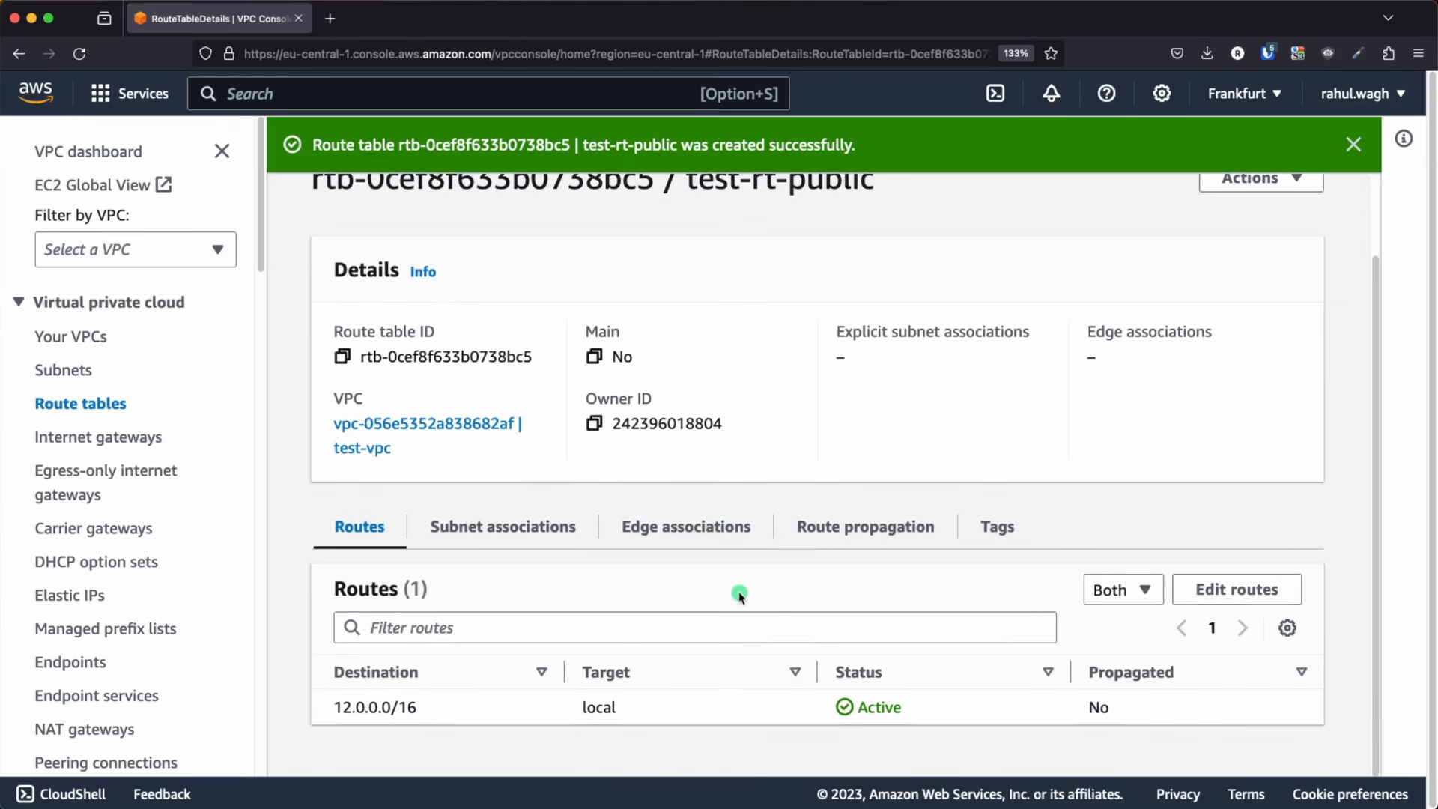
scroll(1178, 292, up, 1)
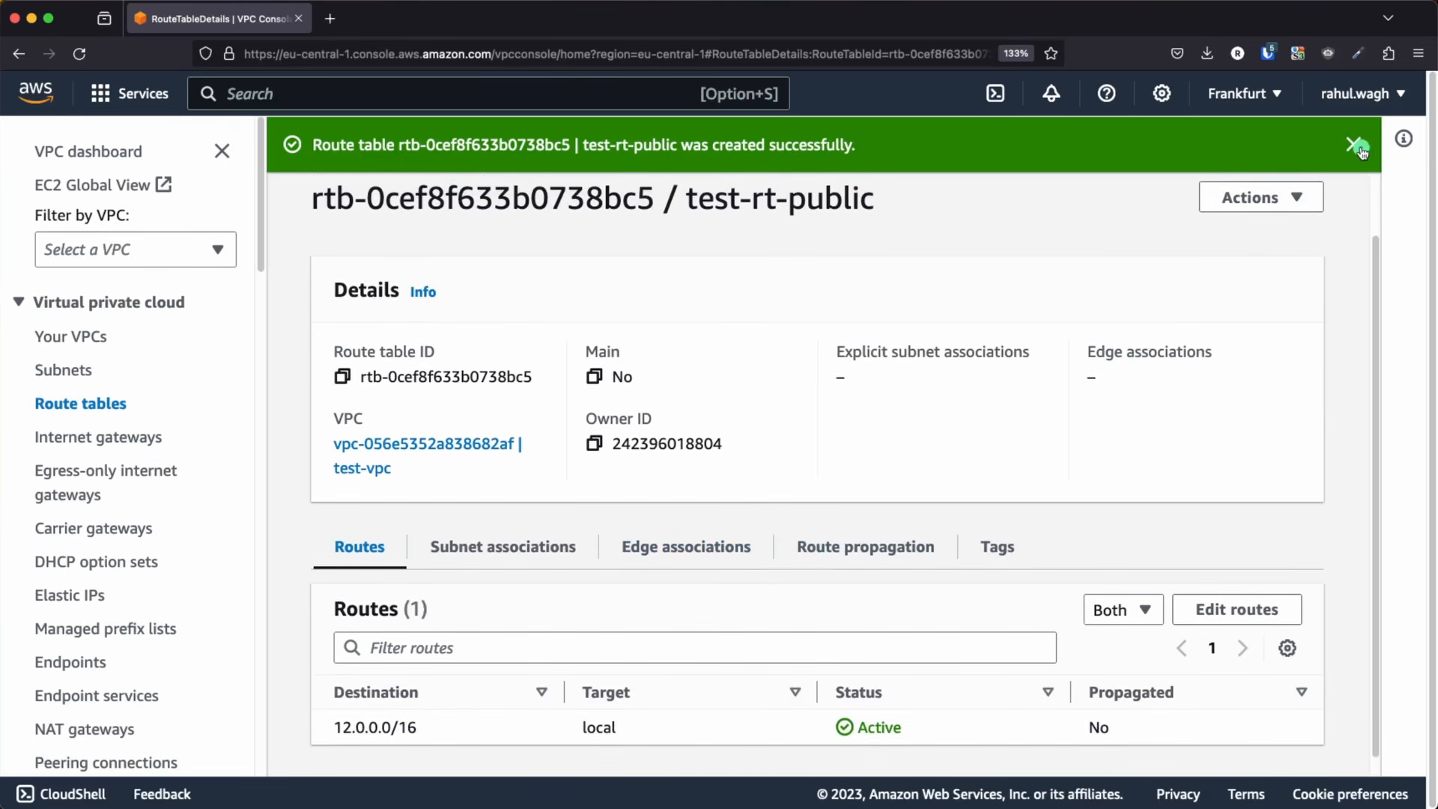
click(1354, 144)
drag(934, 259, 1064, 261)
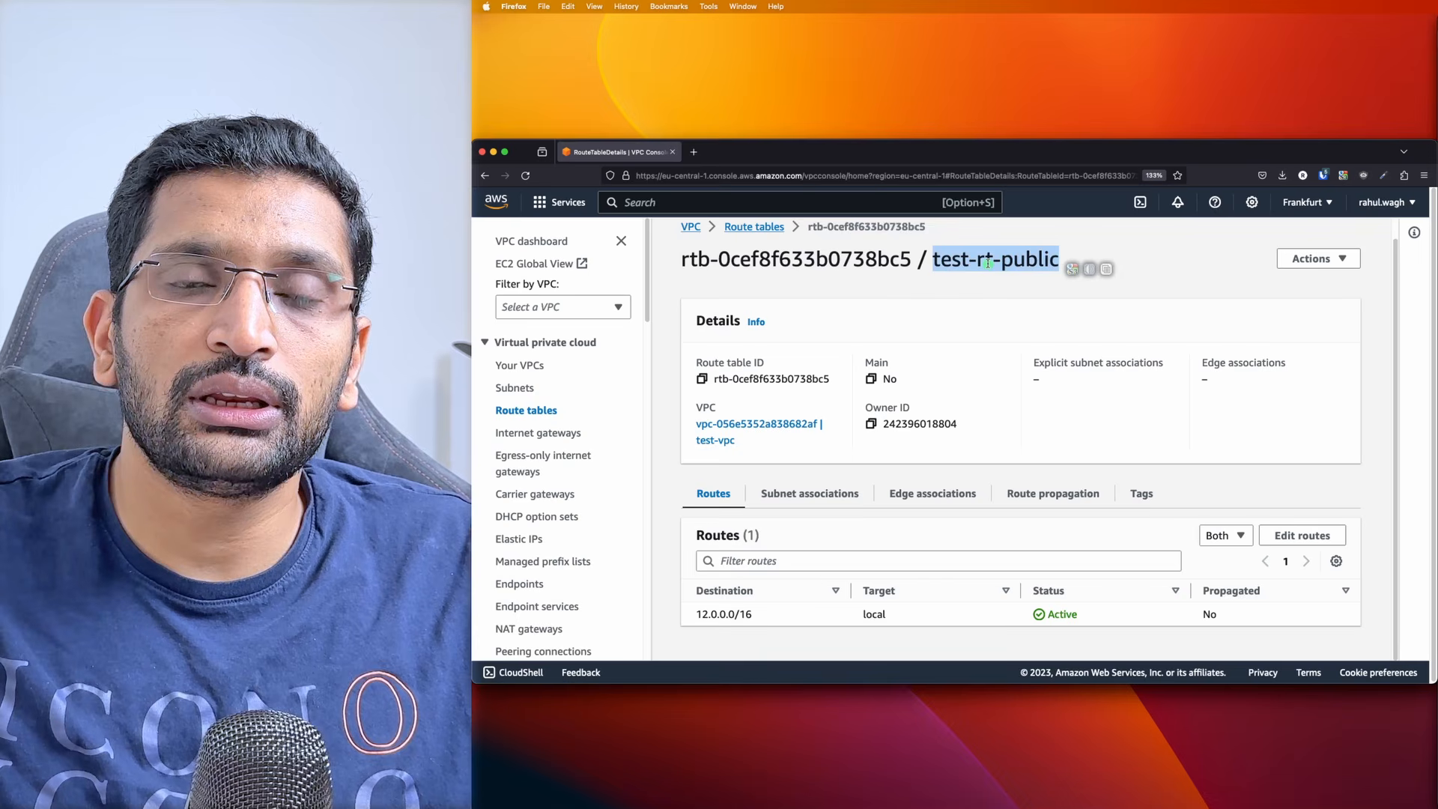
key(super+Tab)
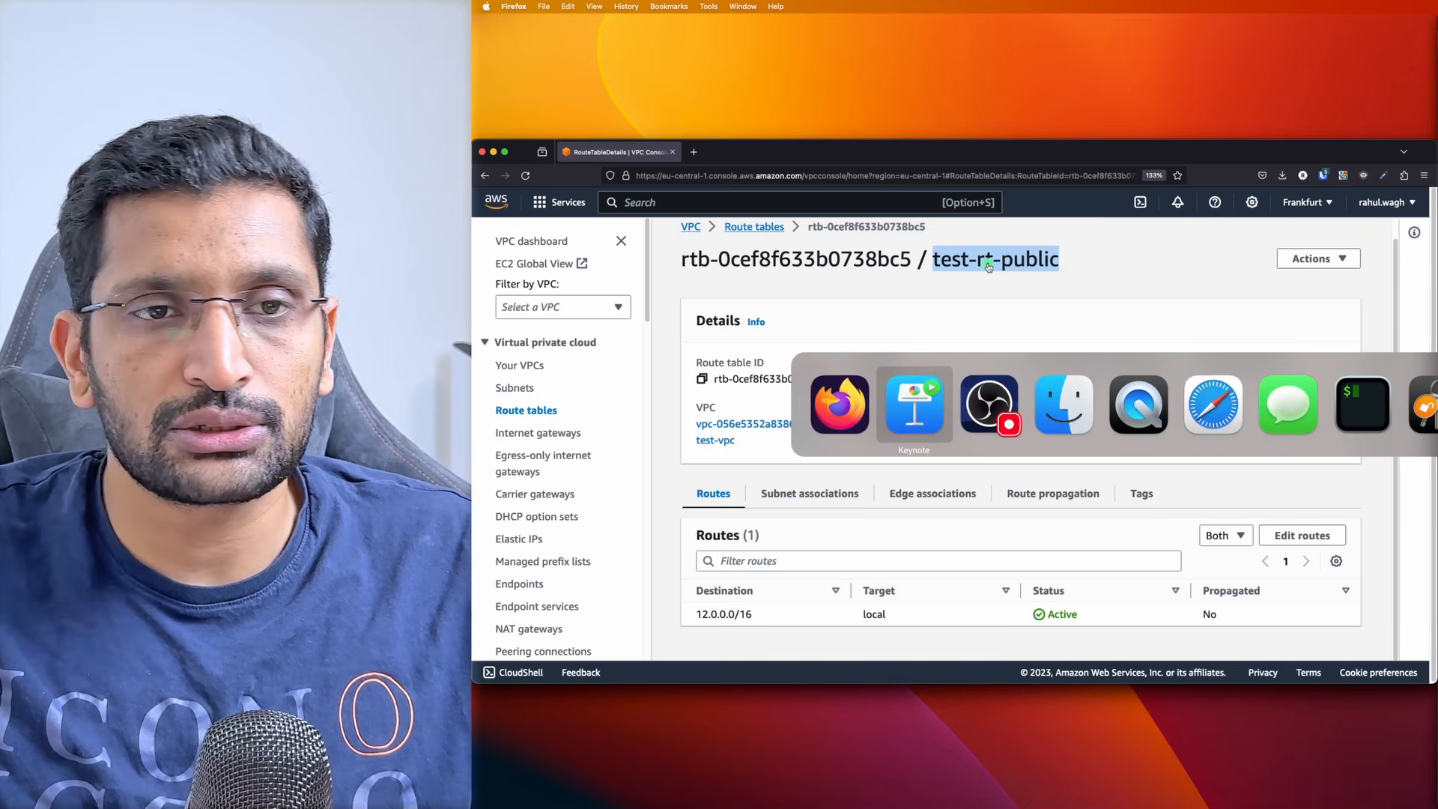
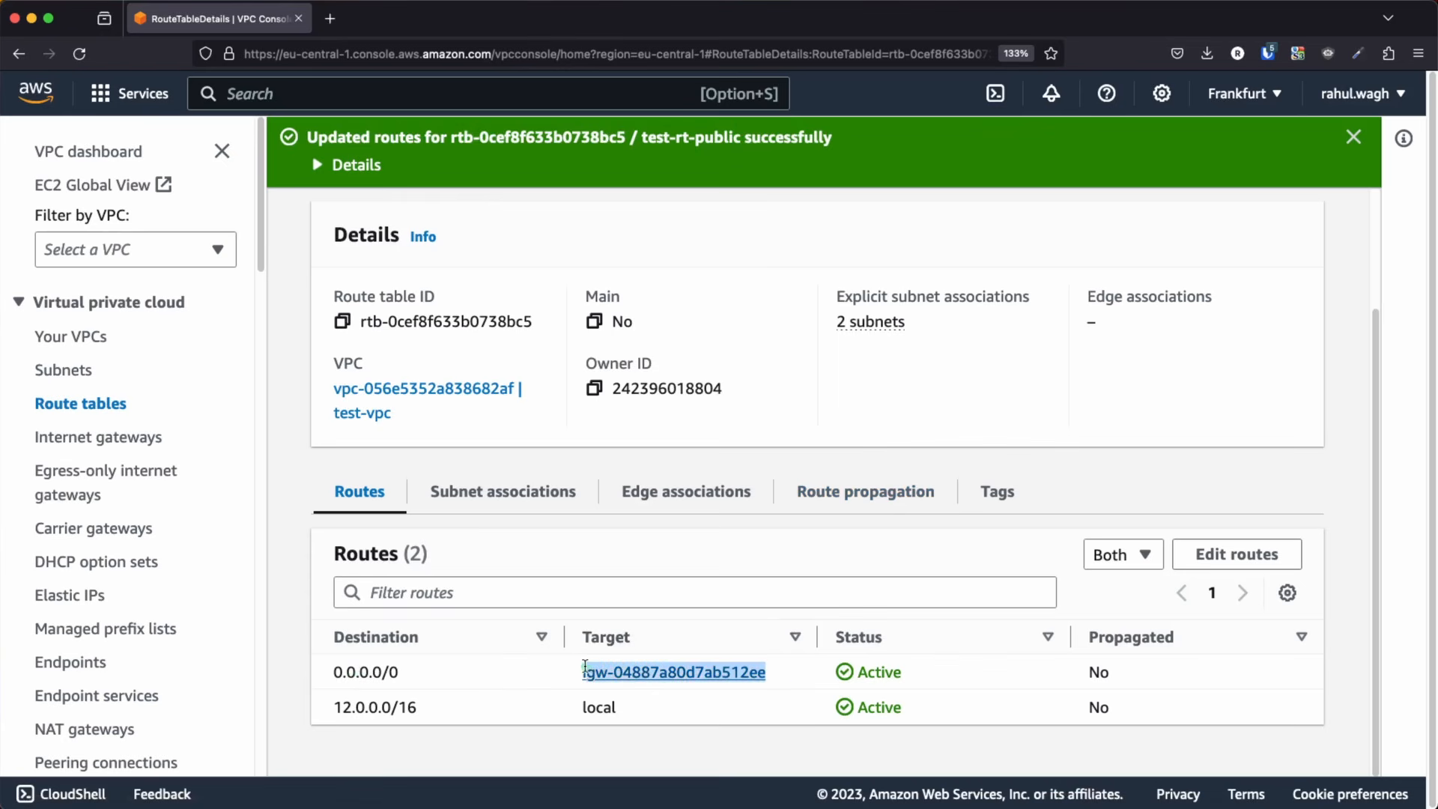
Switch to the Keynote diagram, reveal the EC2 instance in the public subnet and return to the browser
key(super+Tab)
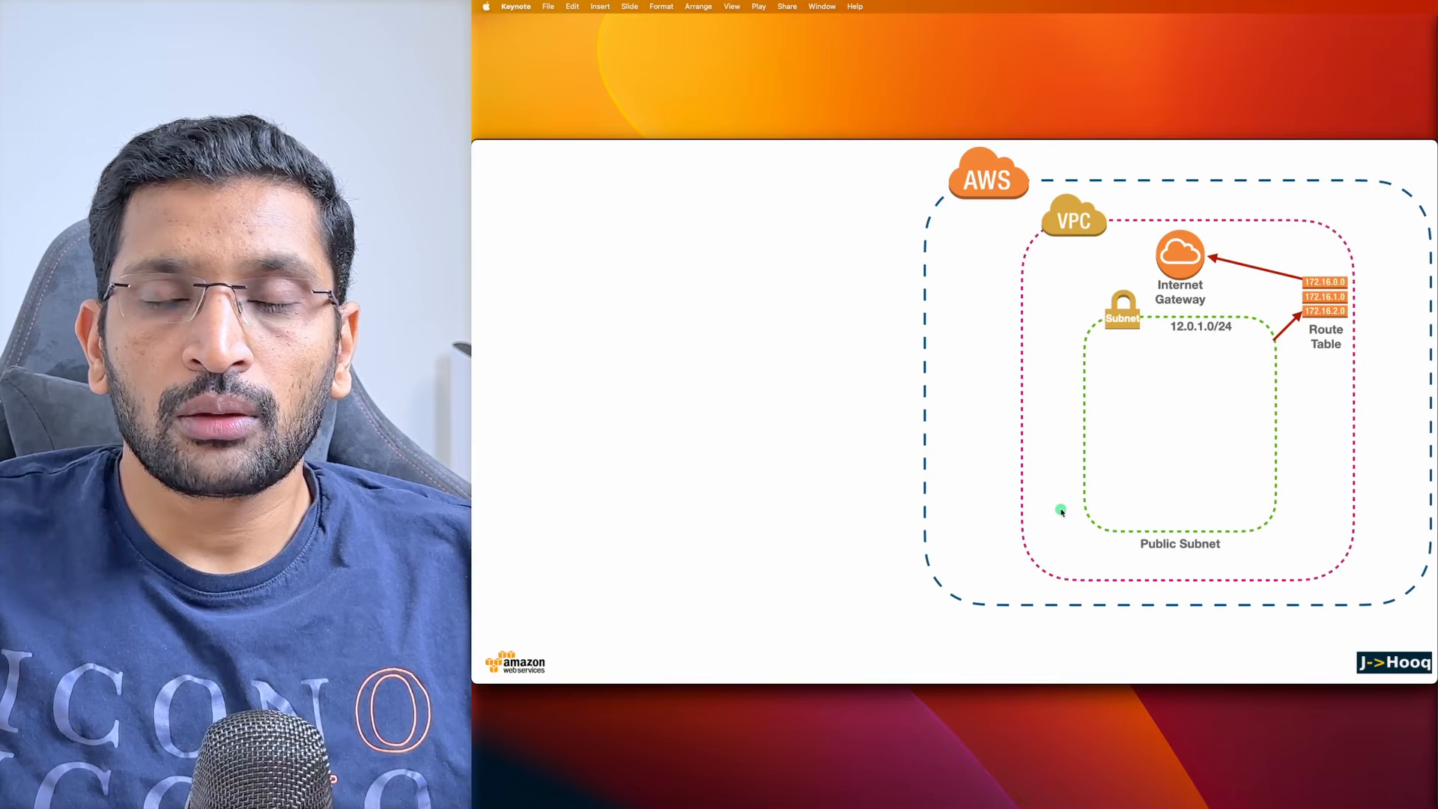
key(Right)
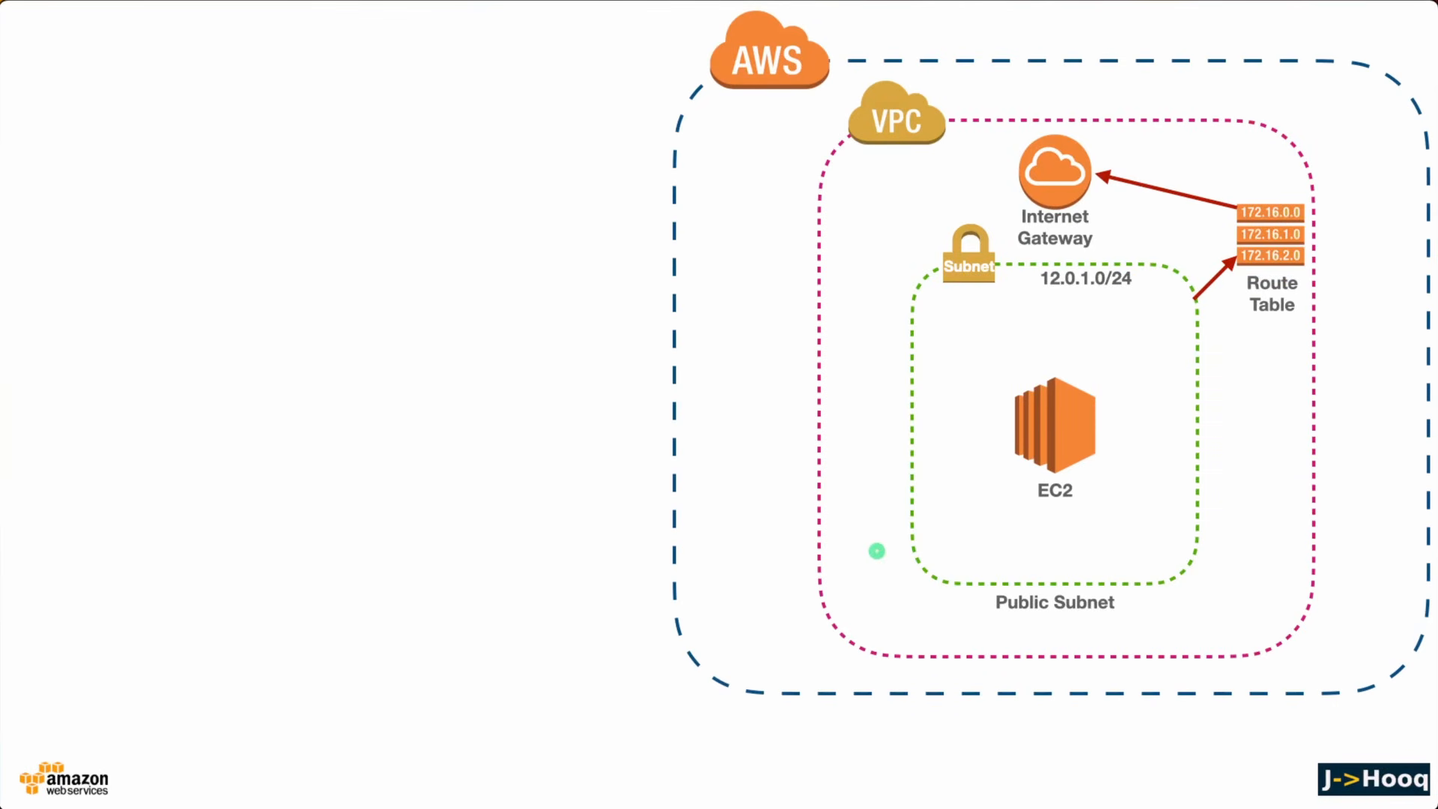
key(super+Tab)
key(super+Tab)
key(super+Tab)
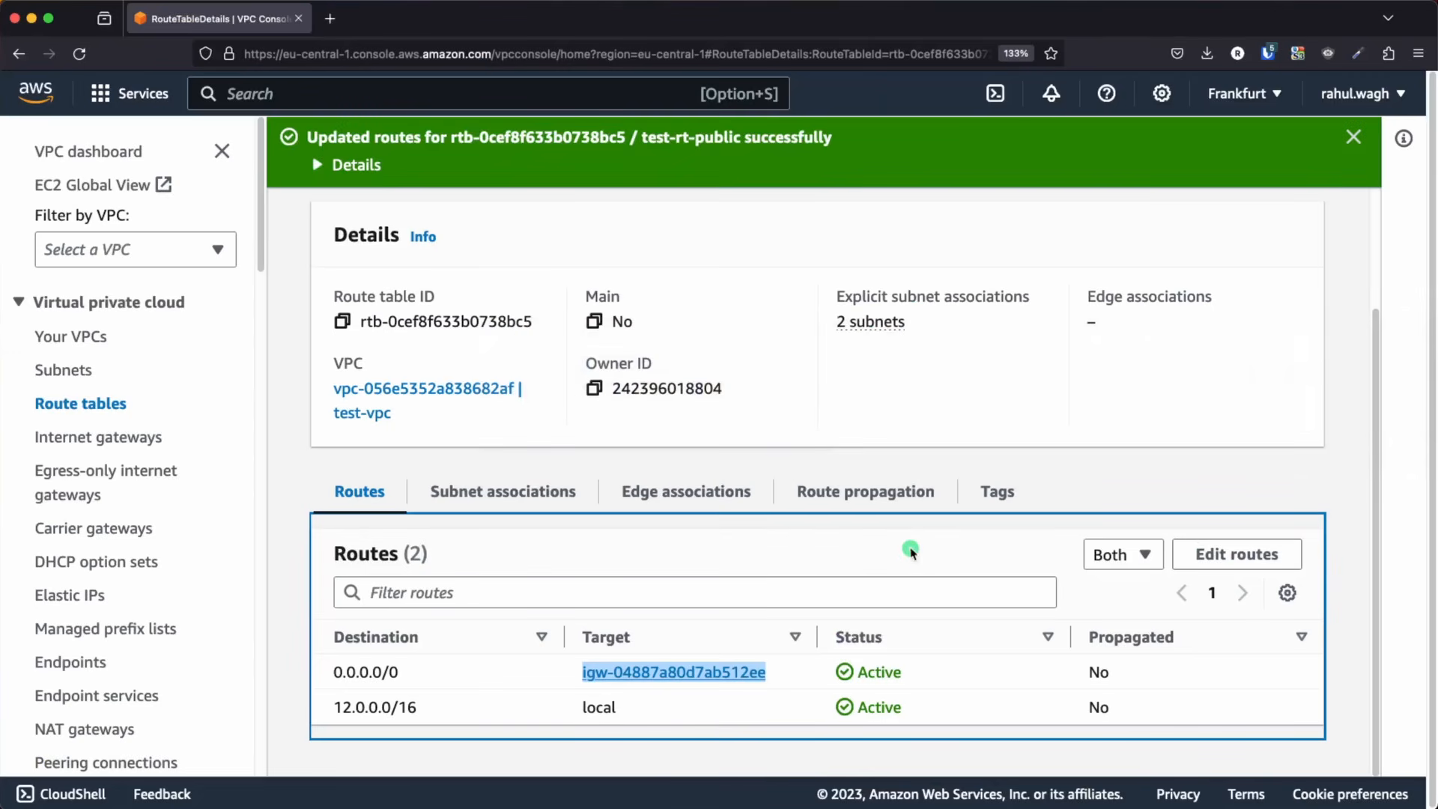
Go to the AWS Console Home, find the EC2 service and open the form for launching a new instance
click(36, 93)
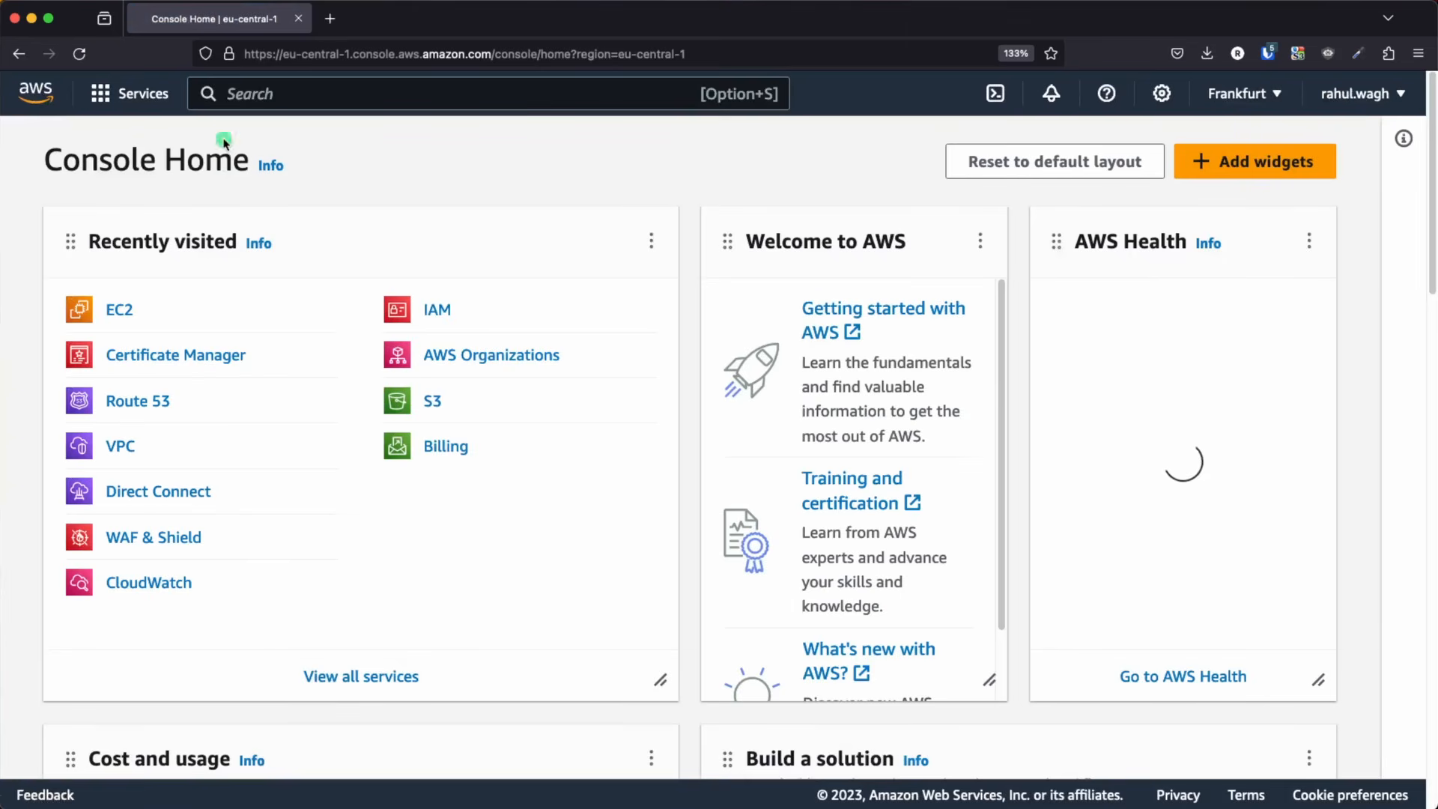
click(235, 94)
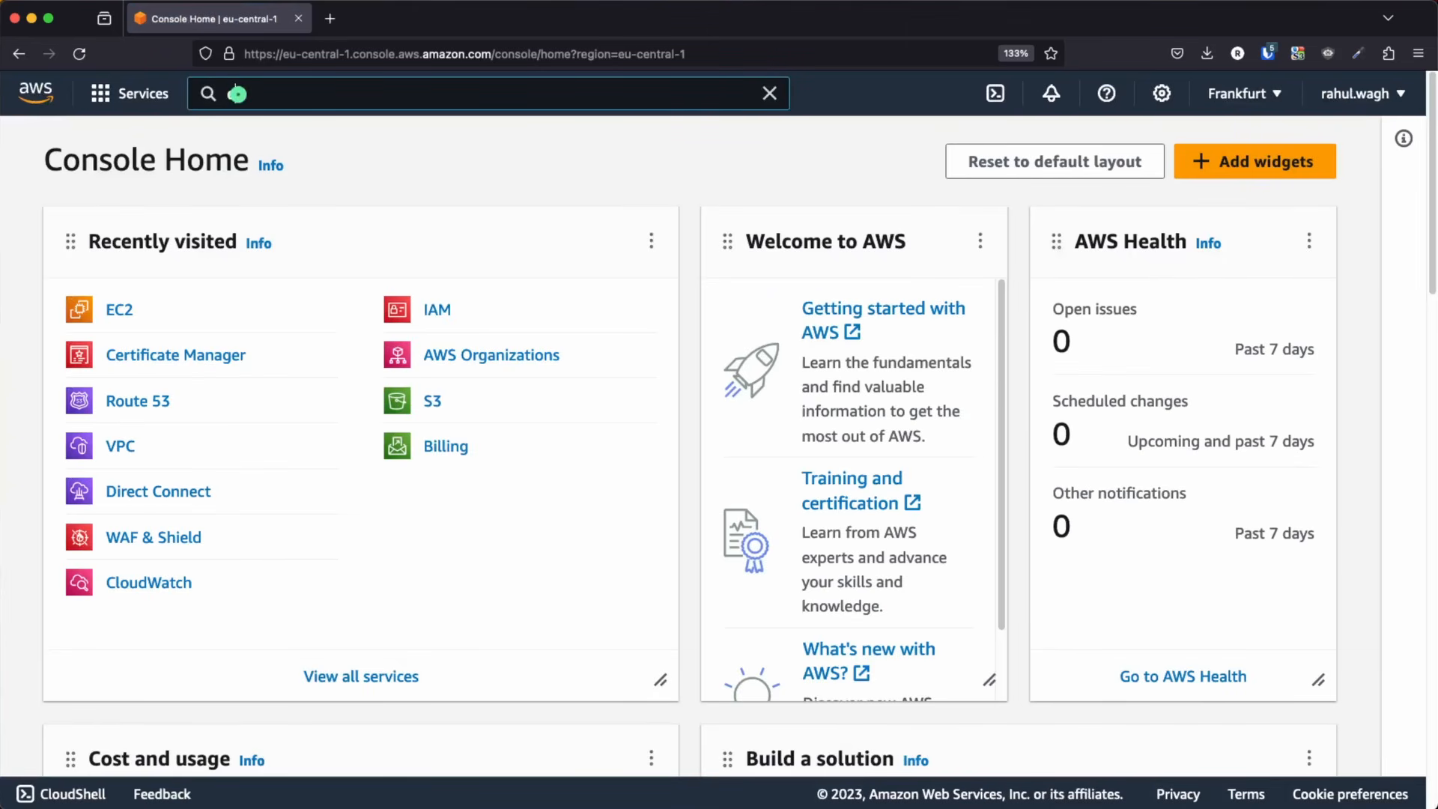
text(ec2)
click(524, 308)
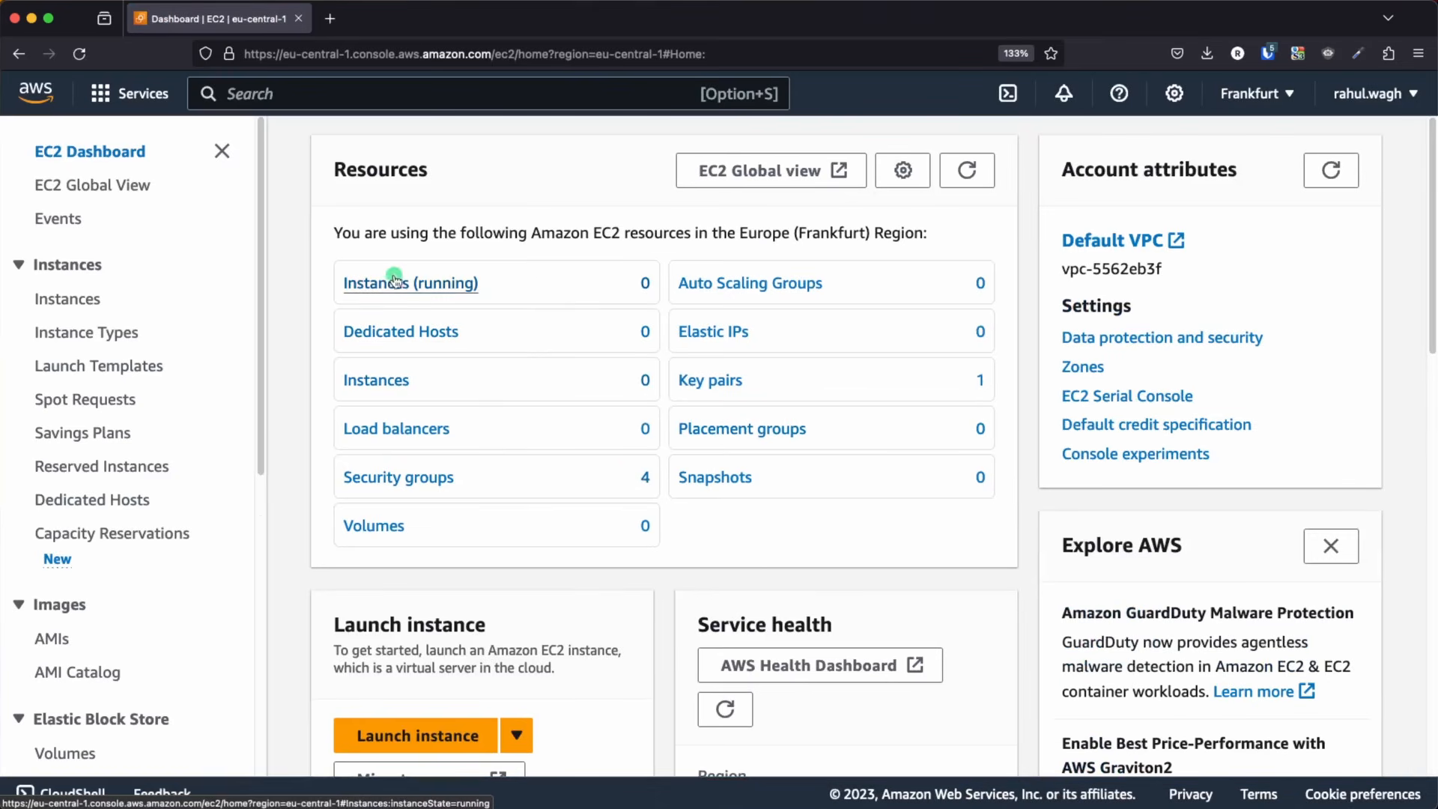
scroll(474, 301, down, 5)
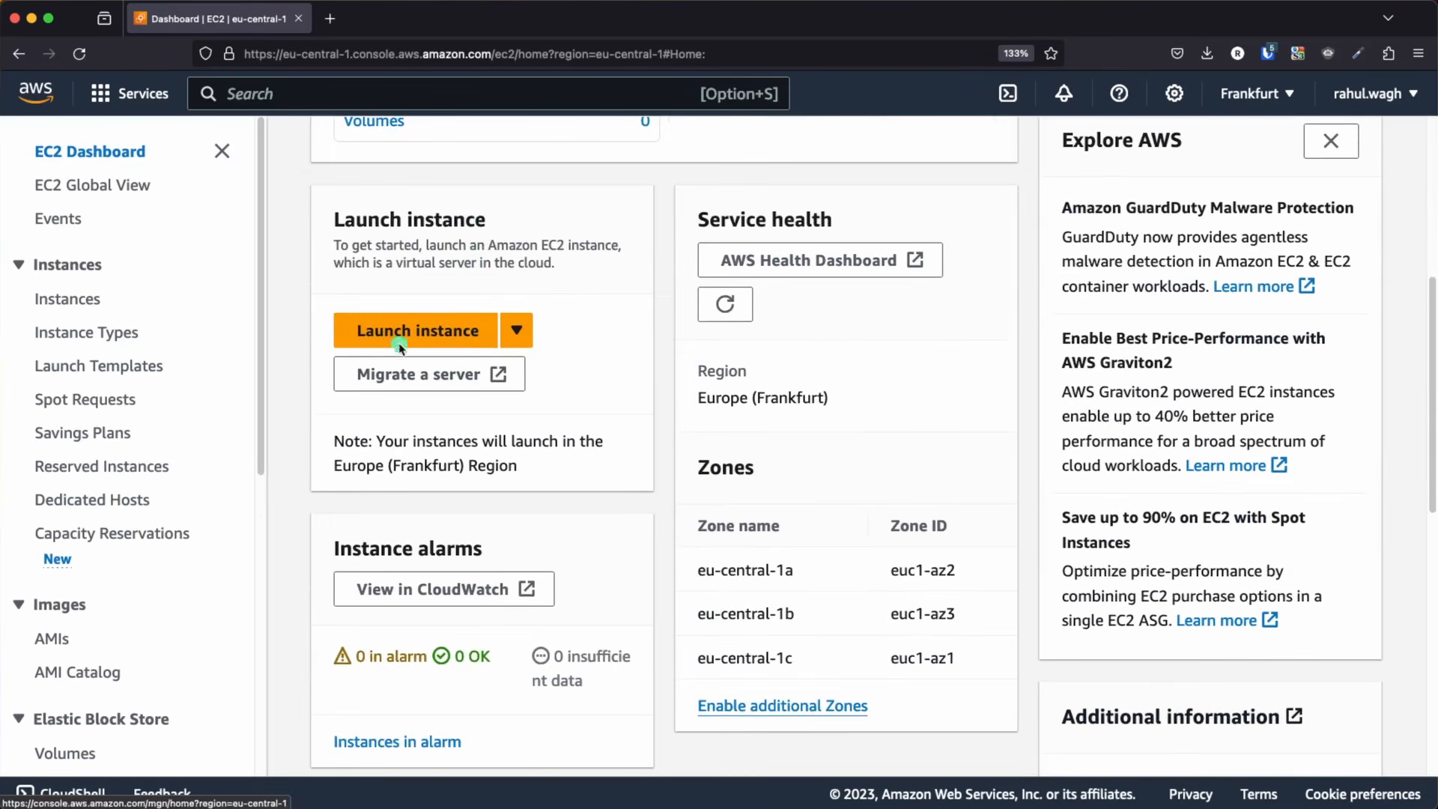
click(382, 332)
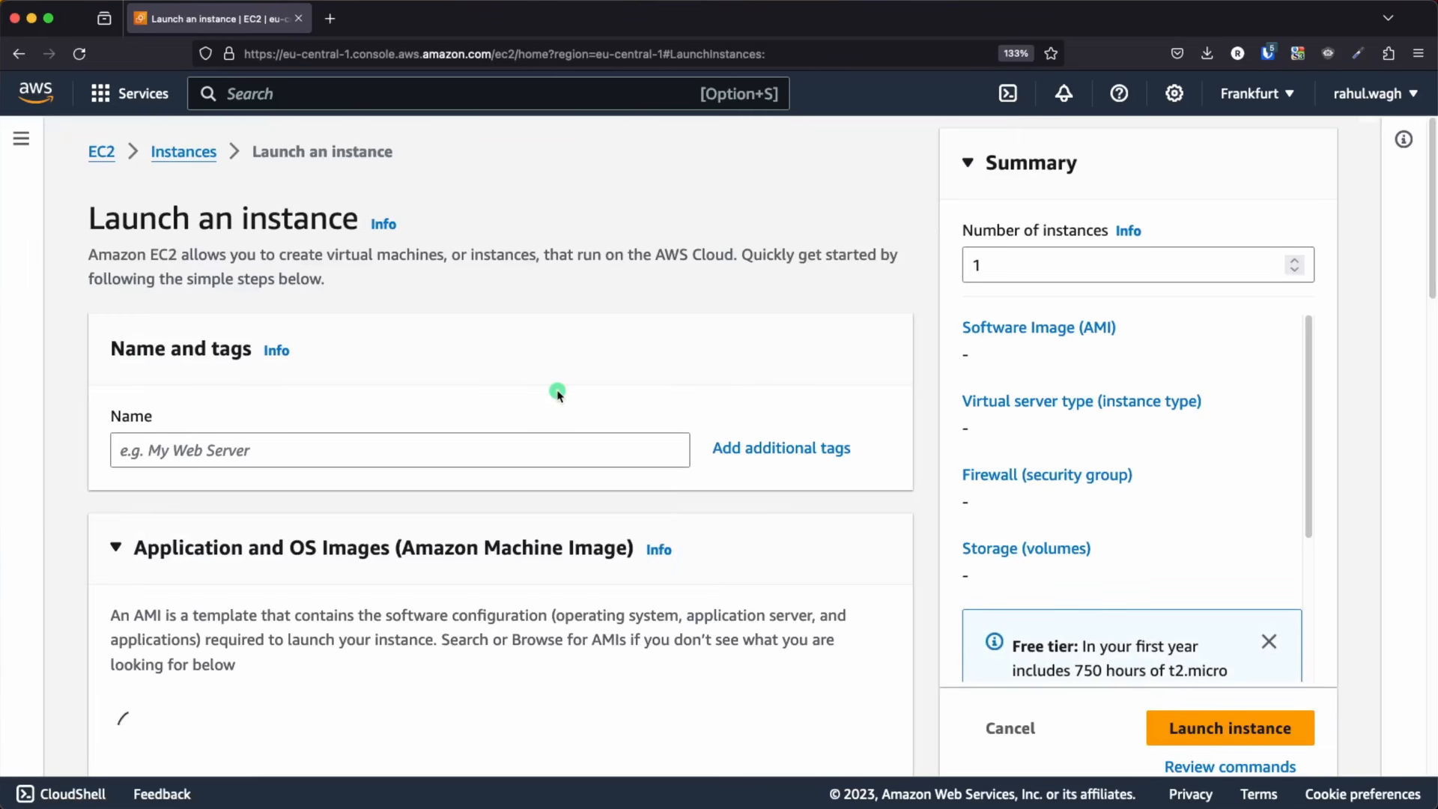
Name the instance test-ec2 and choose the Ubuntu Server 22.04 LTS (HVM) image for it
scroll(555, 388, down, 4)
click(215, 266)
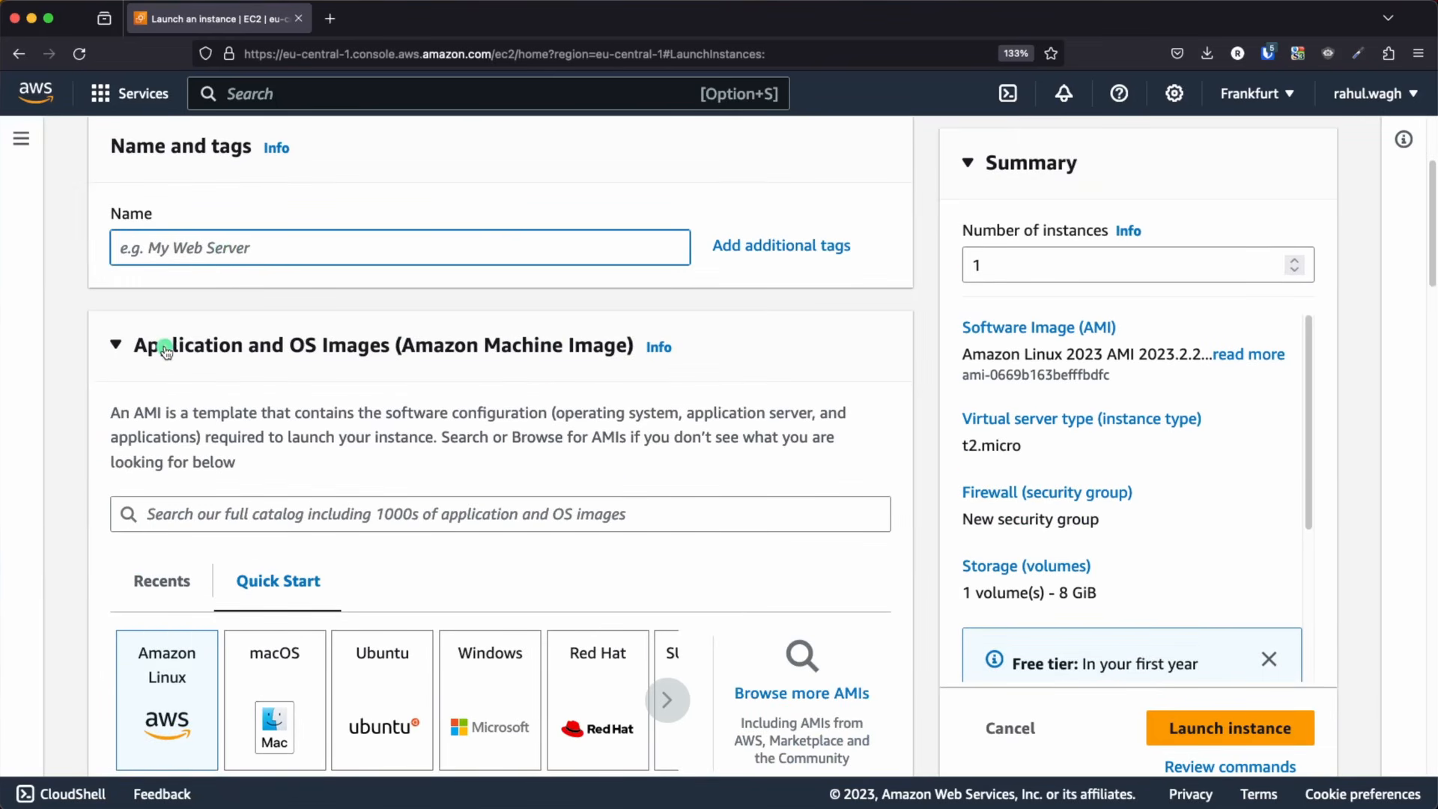
text(test-ec2)
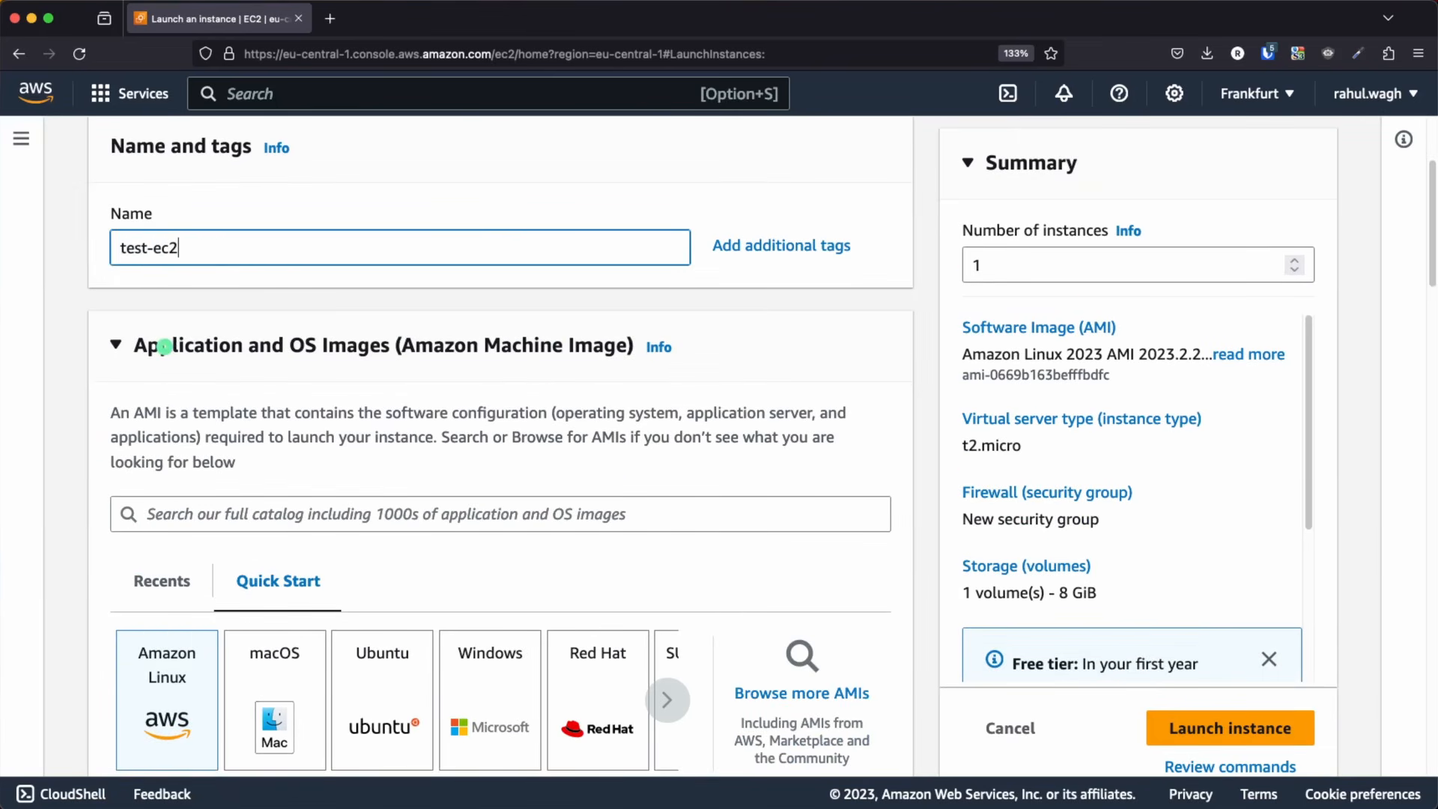
scroll(441, 442, down, 3)
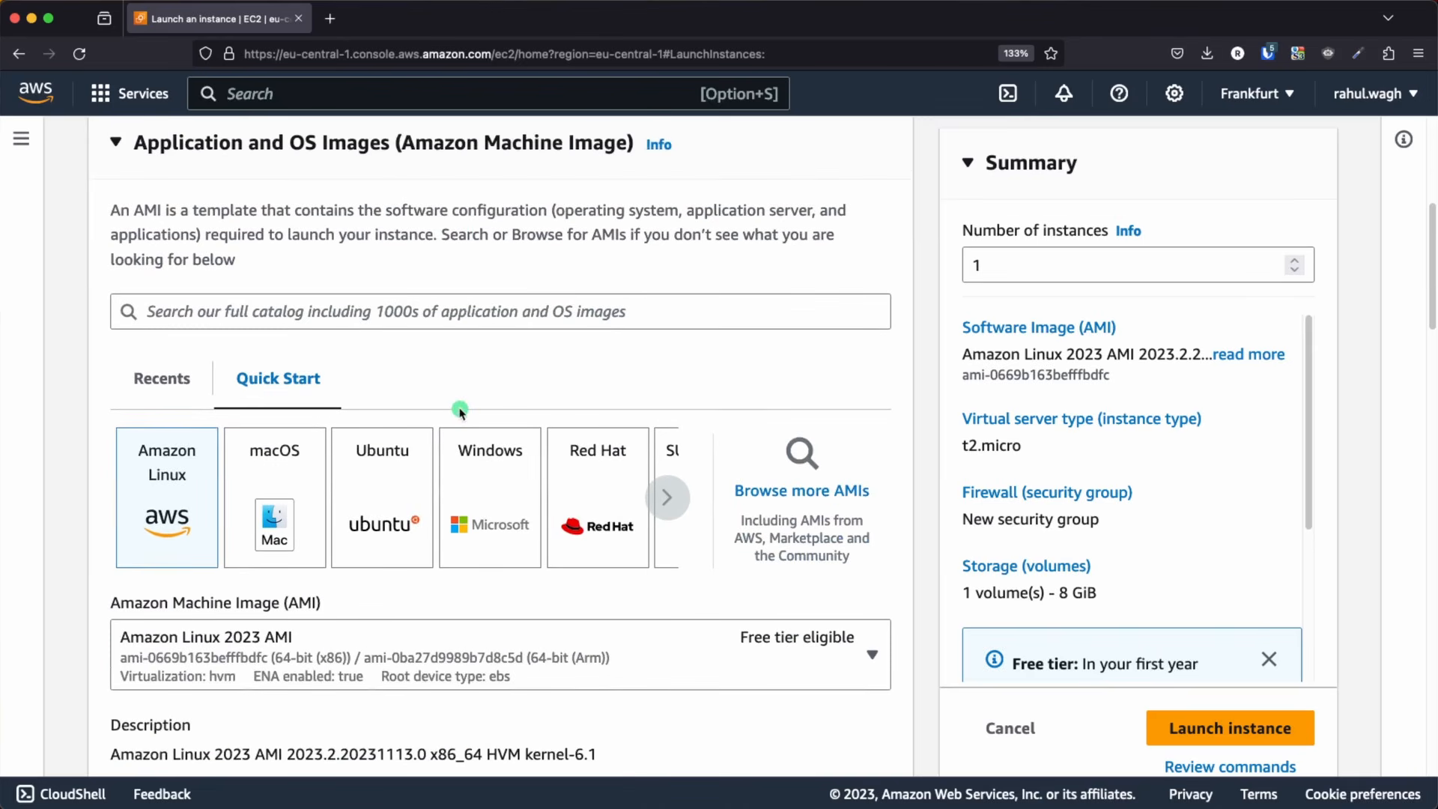
scroll(407, 495, down, 2)
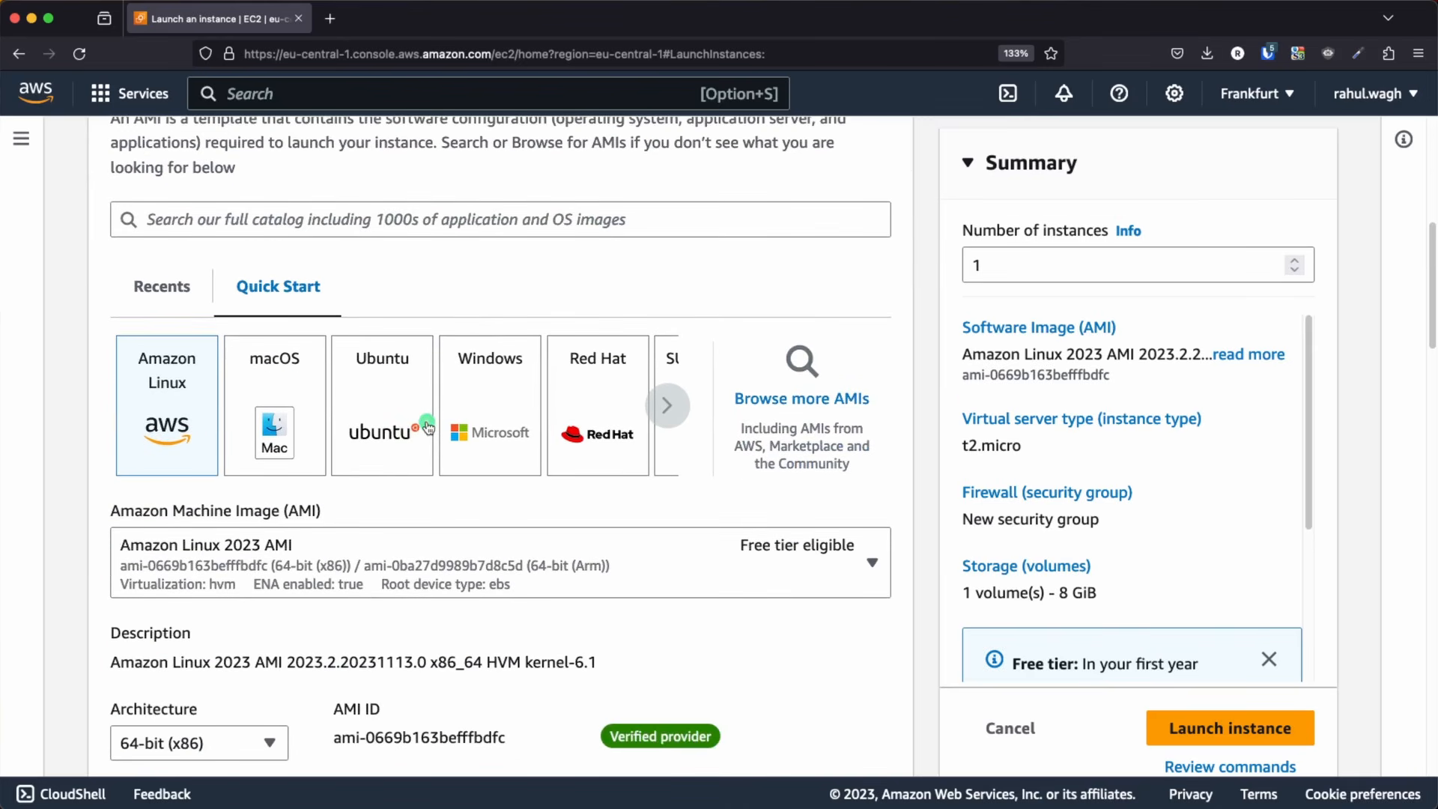
click(419, 421)
scroll(577, 514, down, 4)
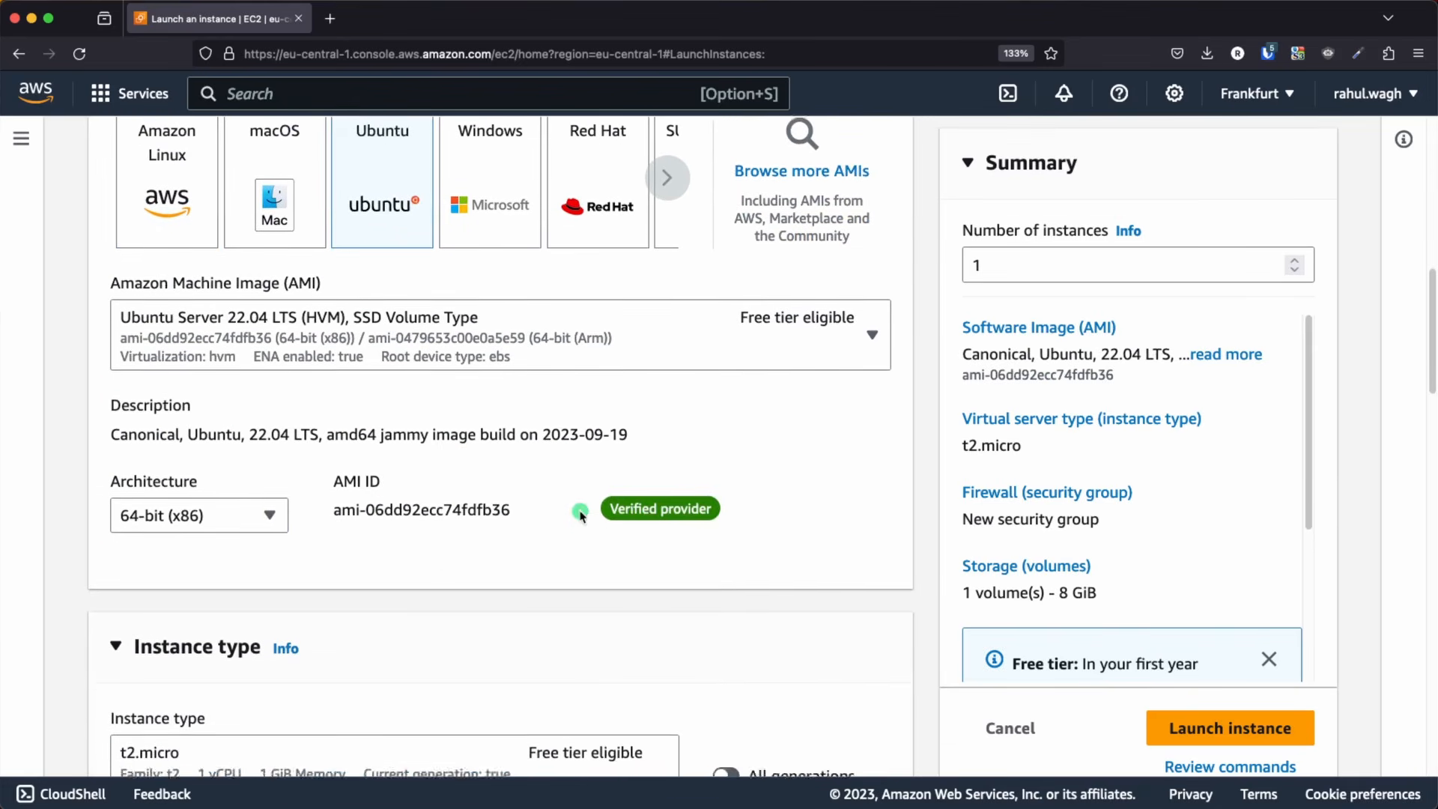
Check the t2.micro instance type and select the existing aws_ec2_terraform.pub key pair for login
scroll(434, 562, down, 3)
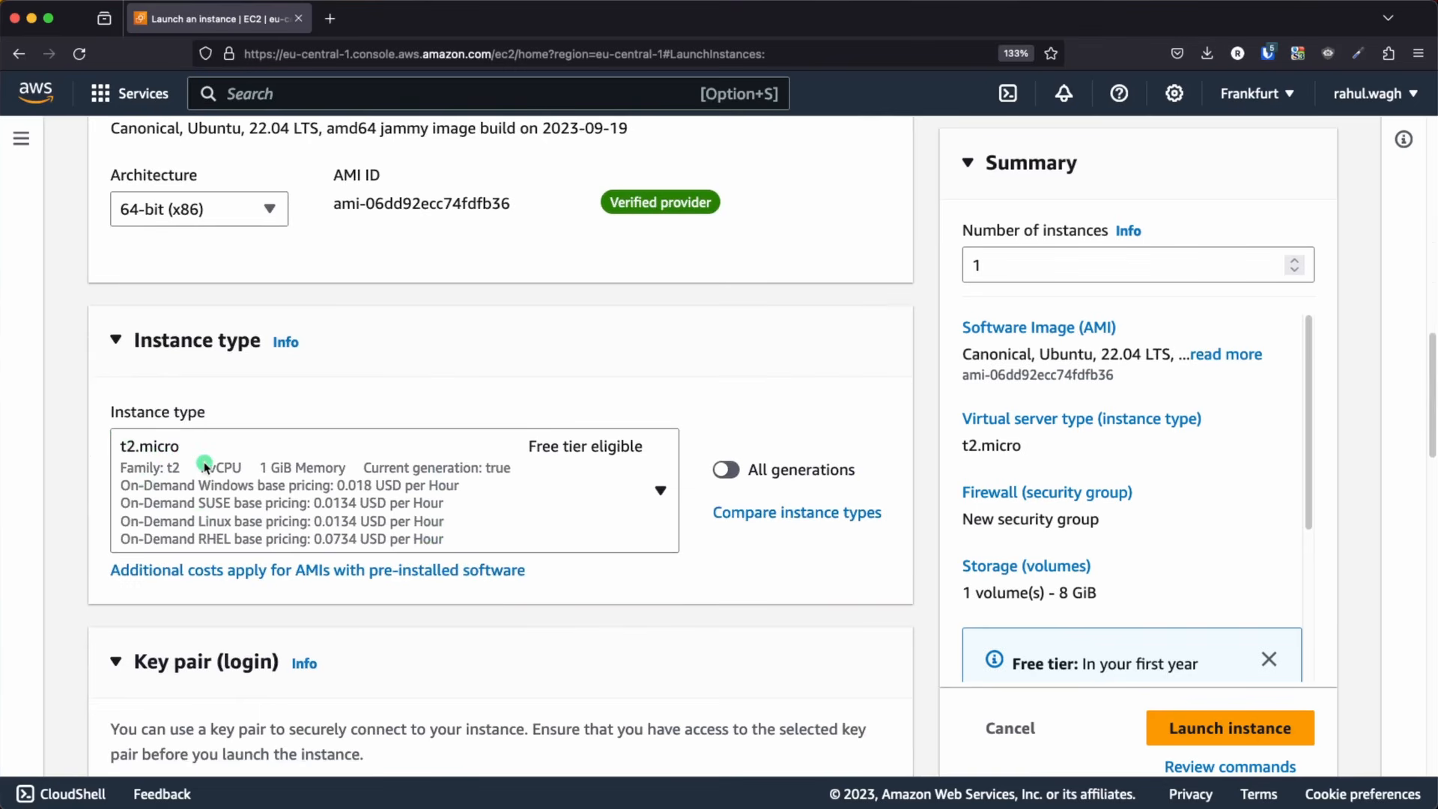
scroll(227, 479, down, 3)
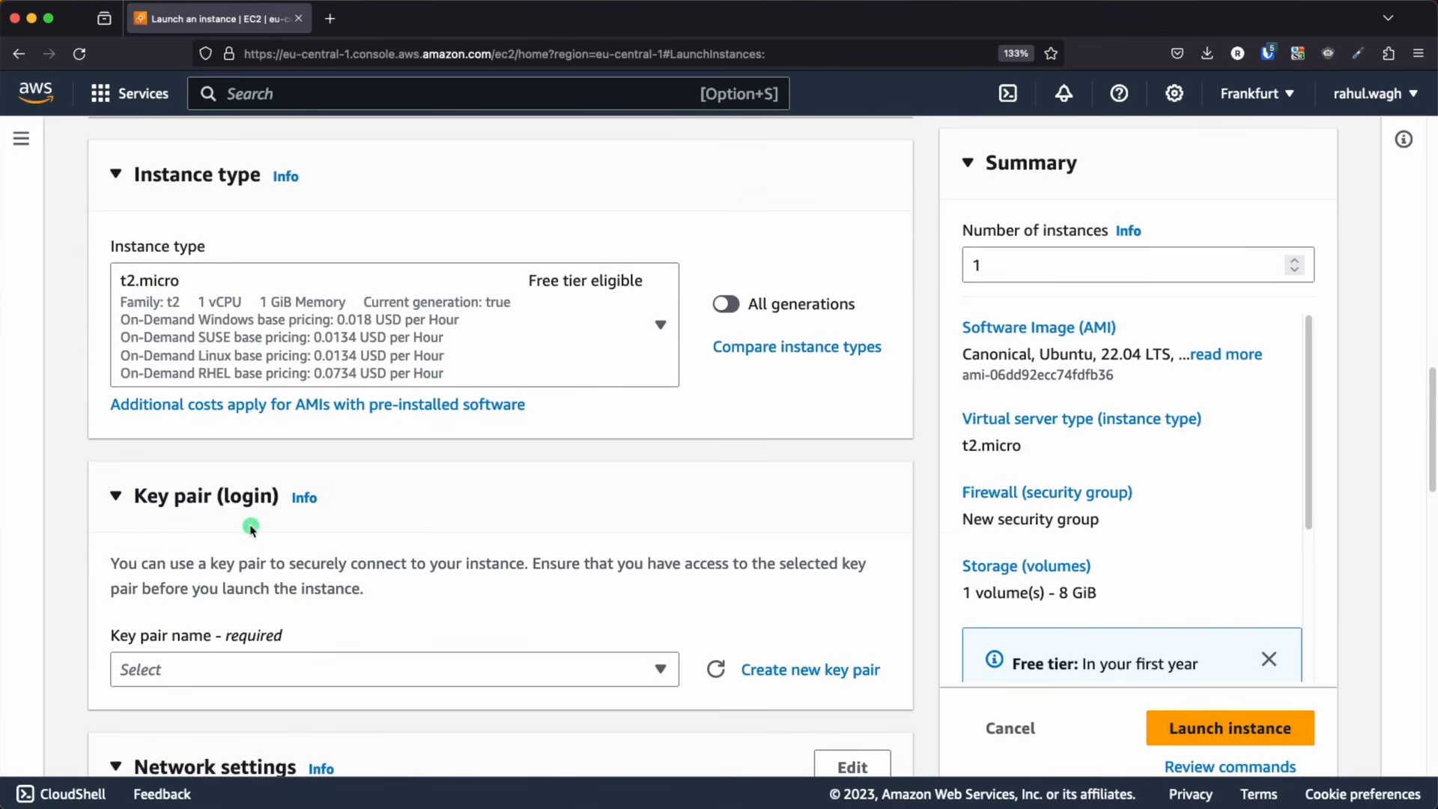
scroll(536, 507, down, 1)
scroll(536, 507, down, 3)
click(347, 412)
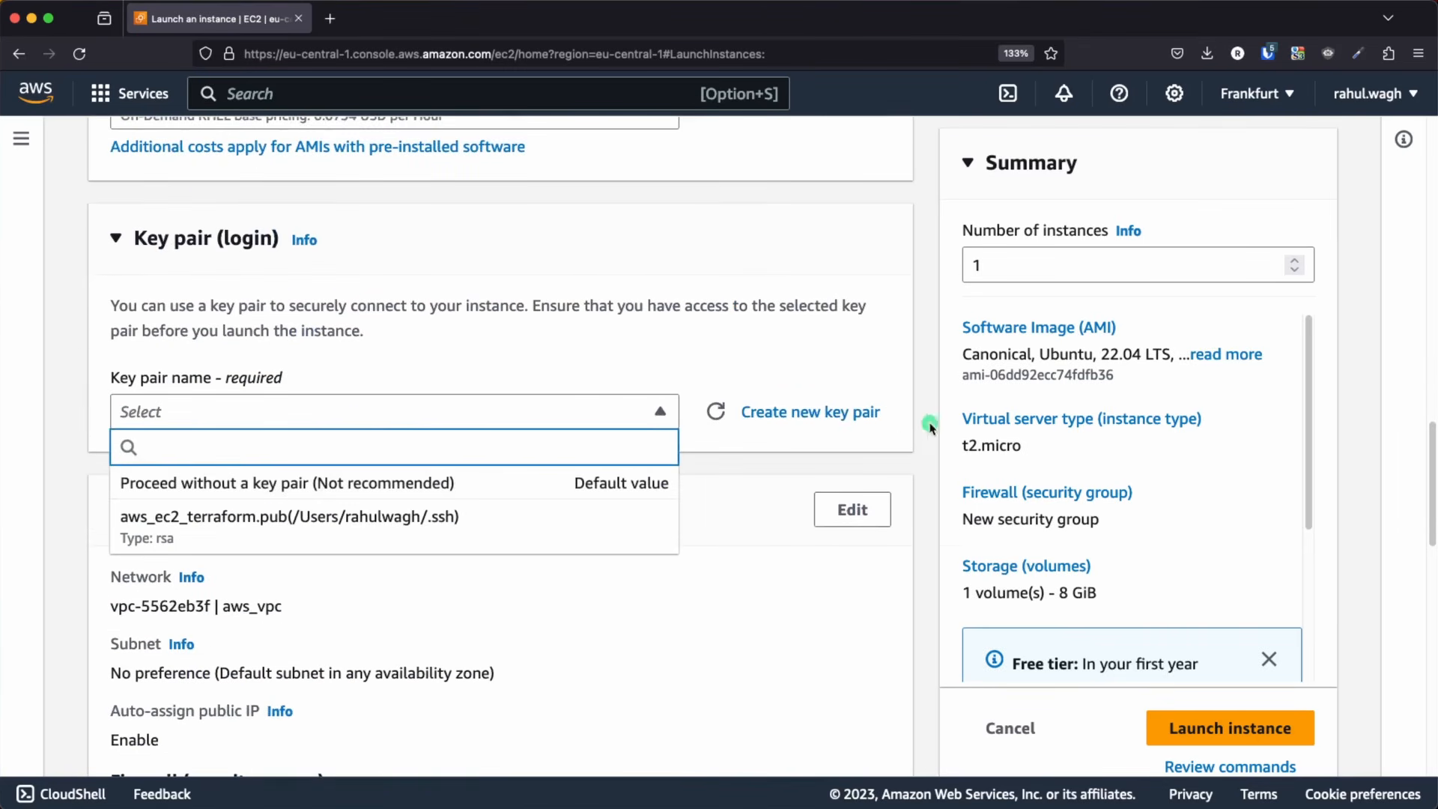
click(259, 520)
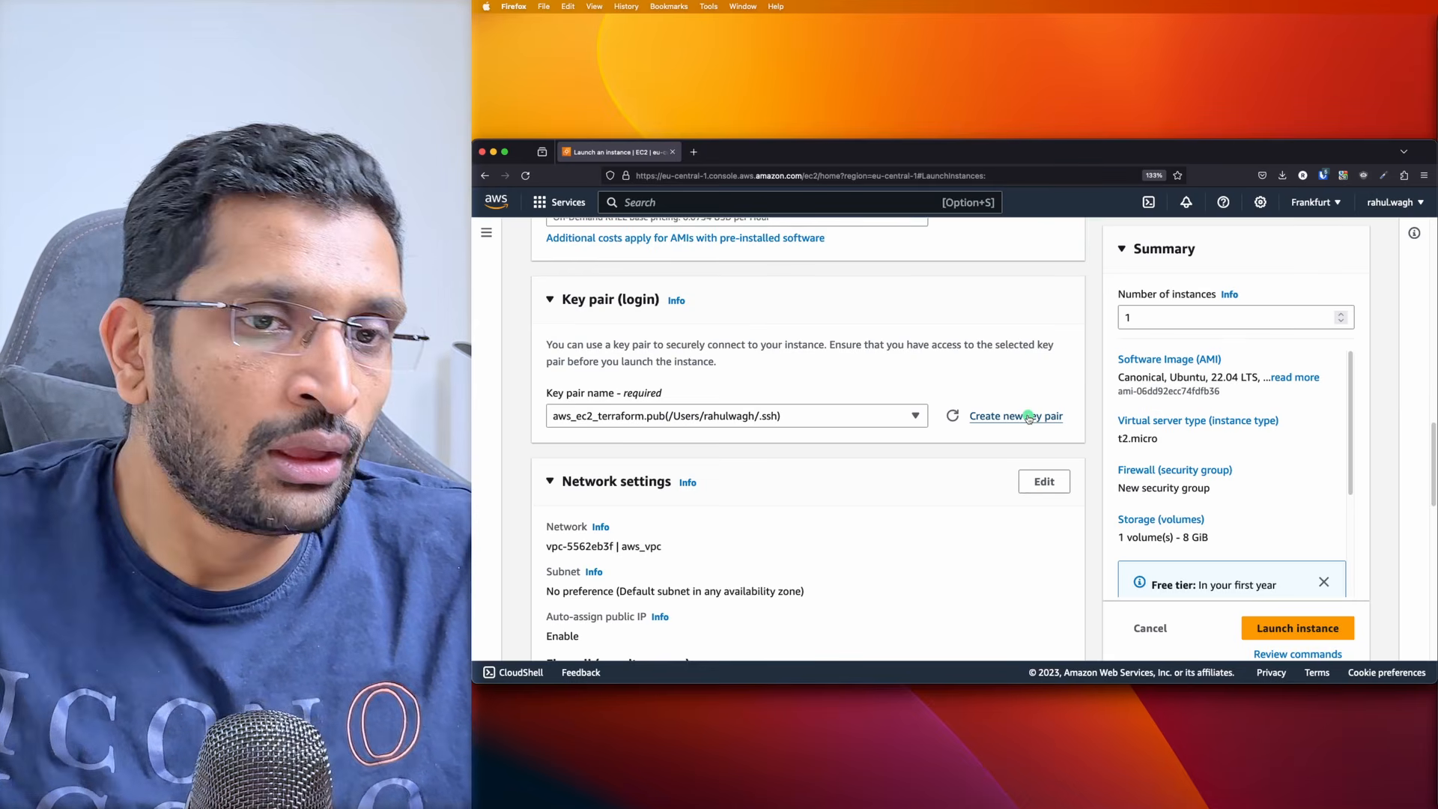
Open the instance's network settings for editing, compare them with the Keynote diagram and return to the browser
scroll(868, 430, down, 2)
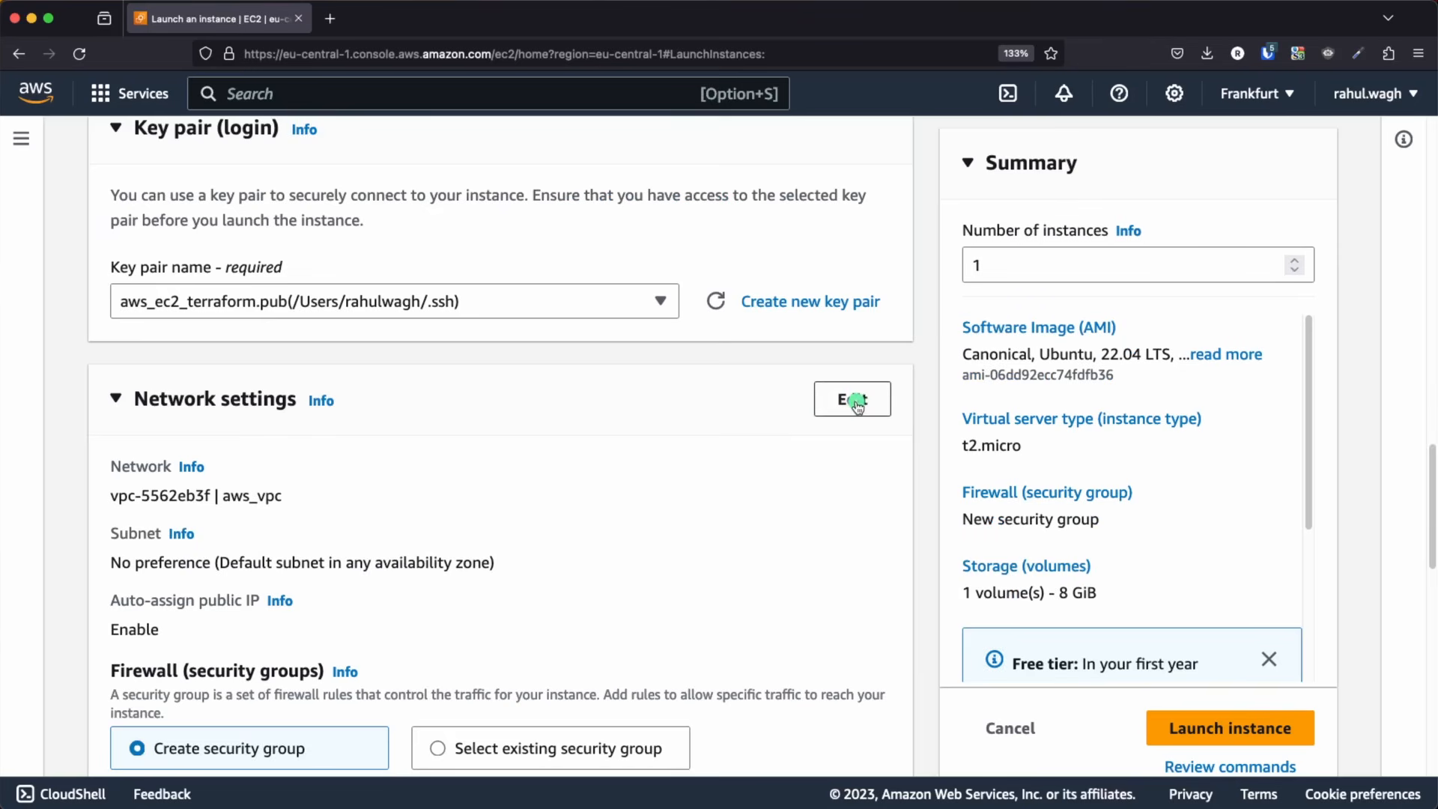
click(1042, 408)
scroll(793, 500, down, 4)
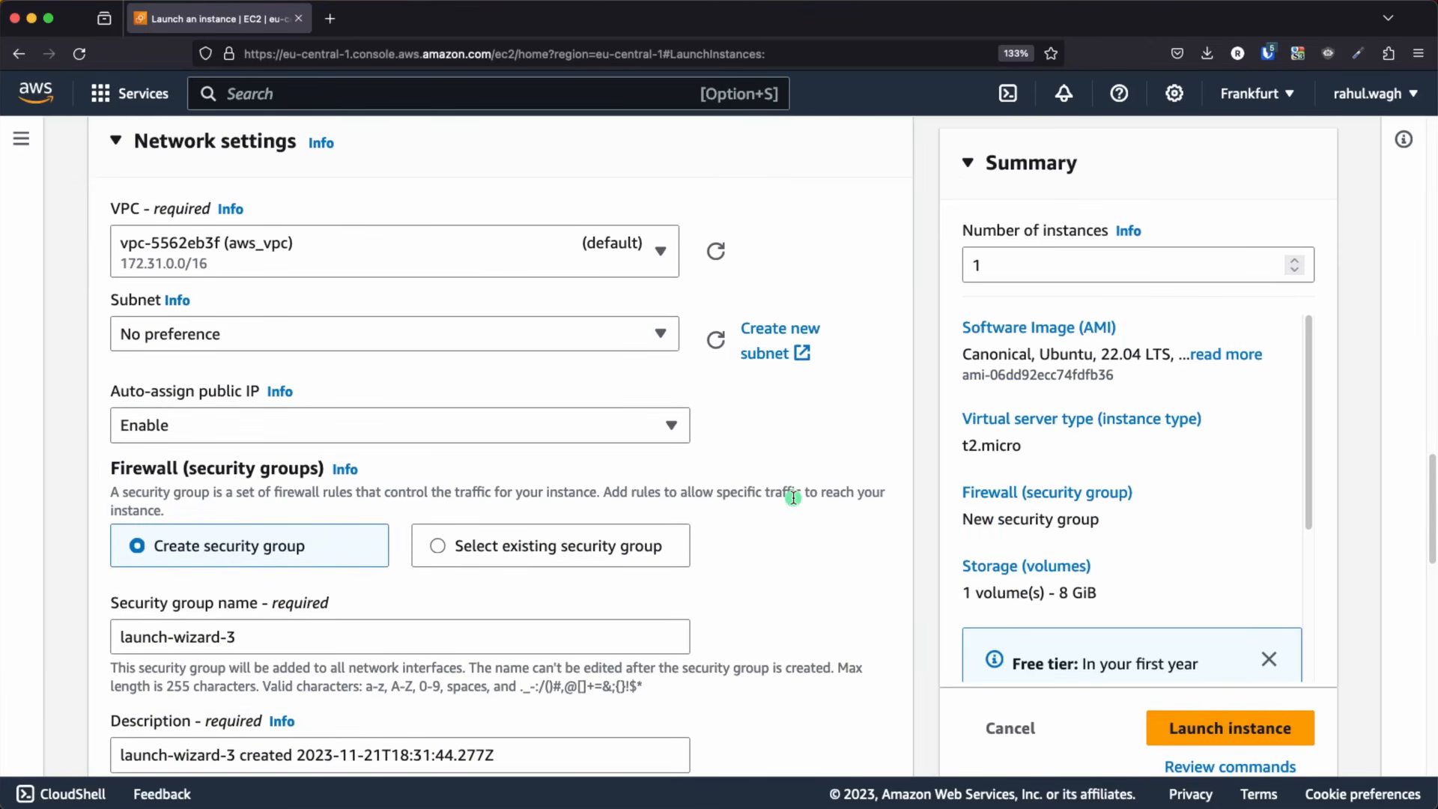
key(super+Tab)
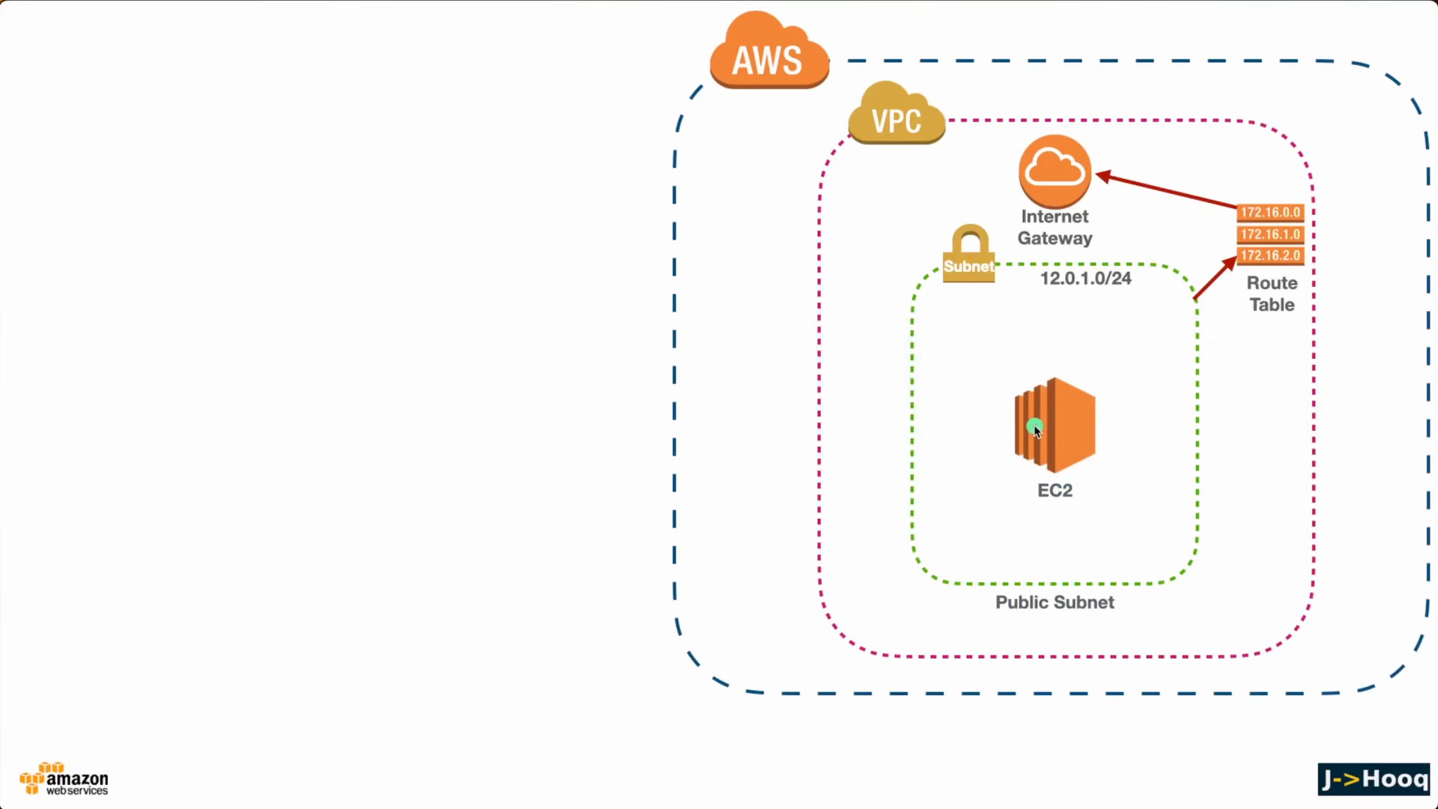
key(super+Tab)
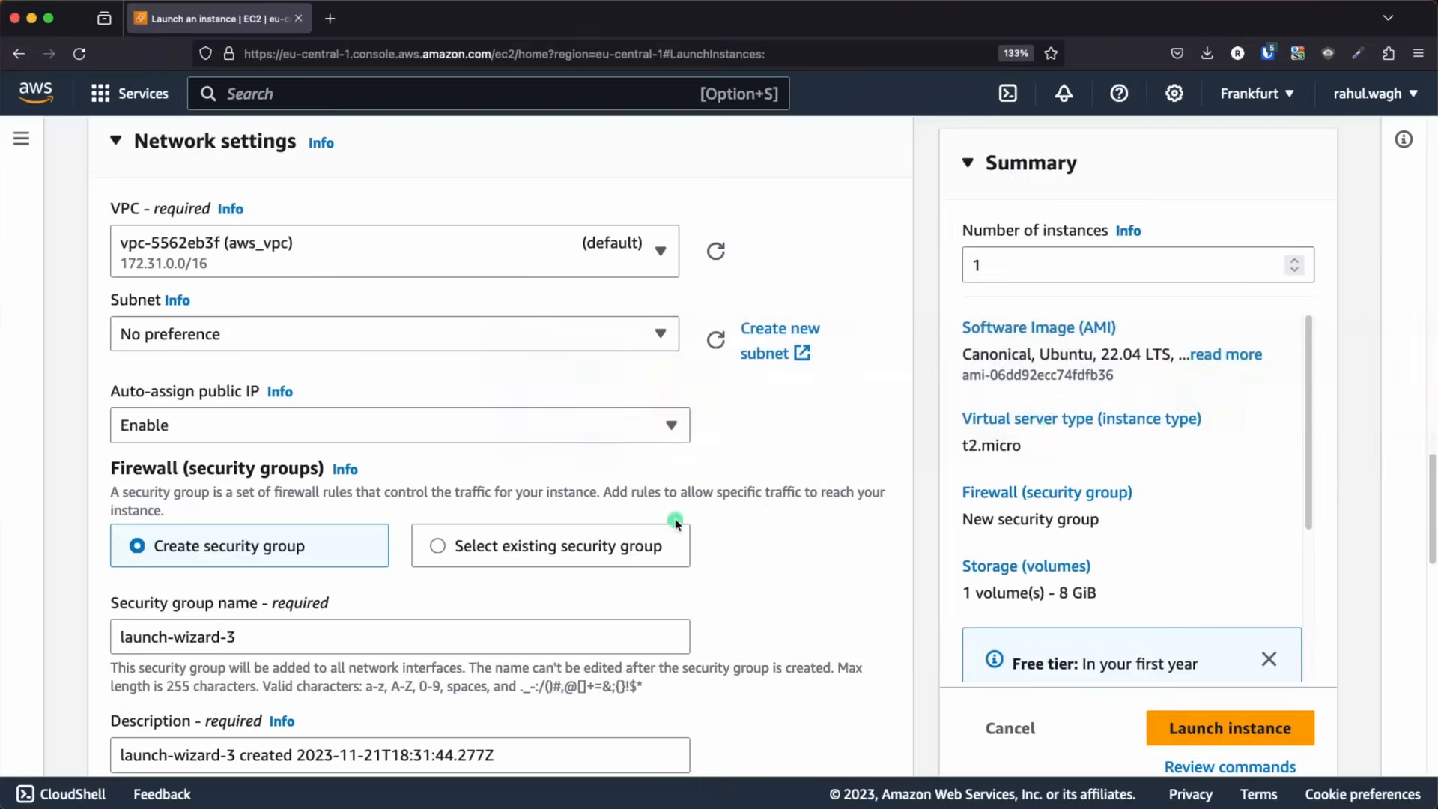
Place the instance in test-vpc on subnet test-public-subnet-1-1b and enable auto-assignment of a public IP
click(324, 268)
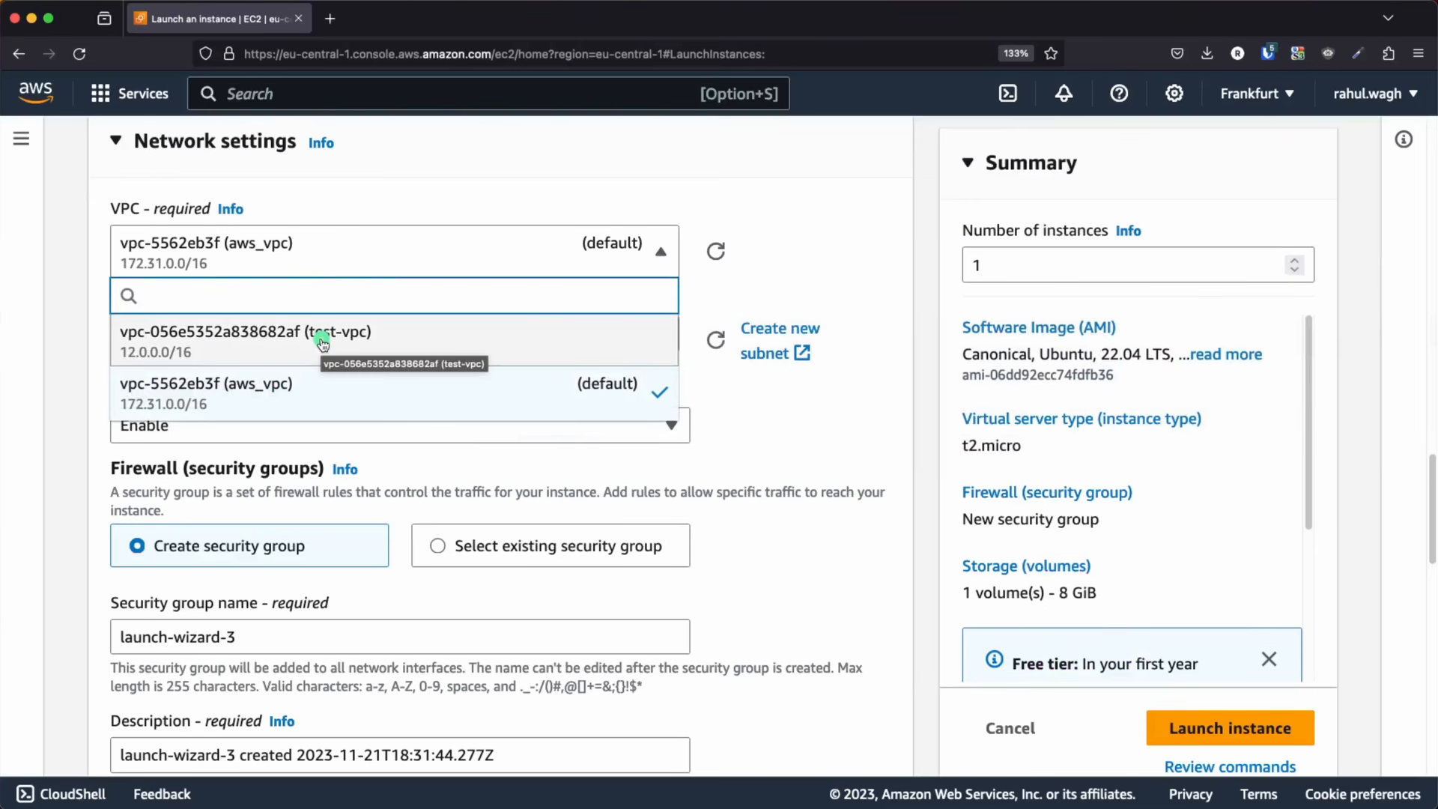
click(321, 361)
click(353, 361)
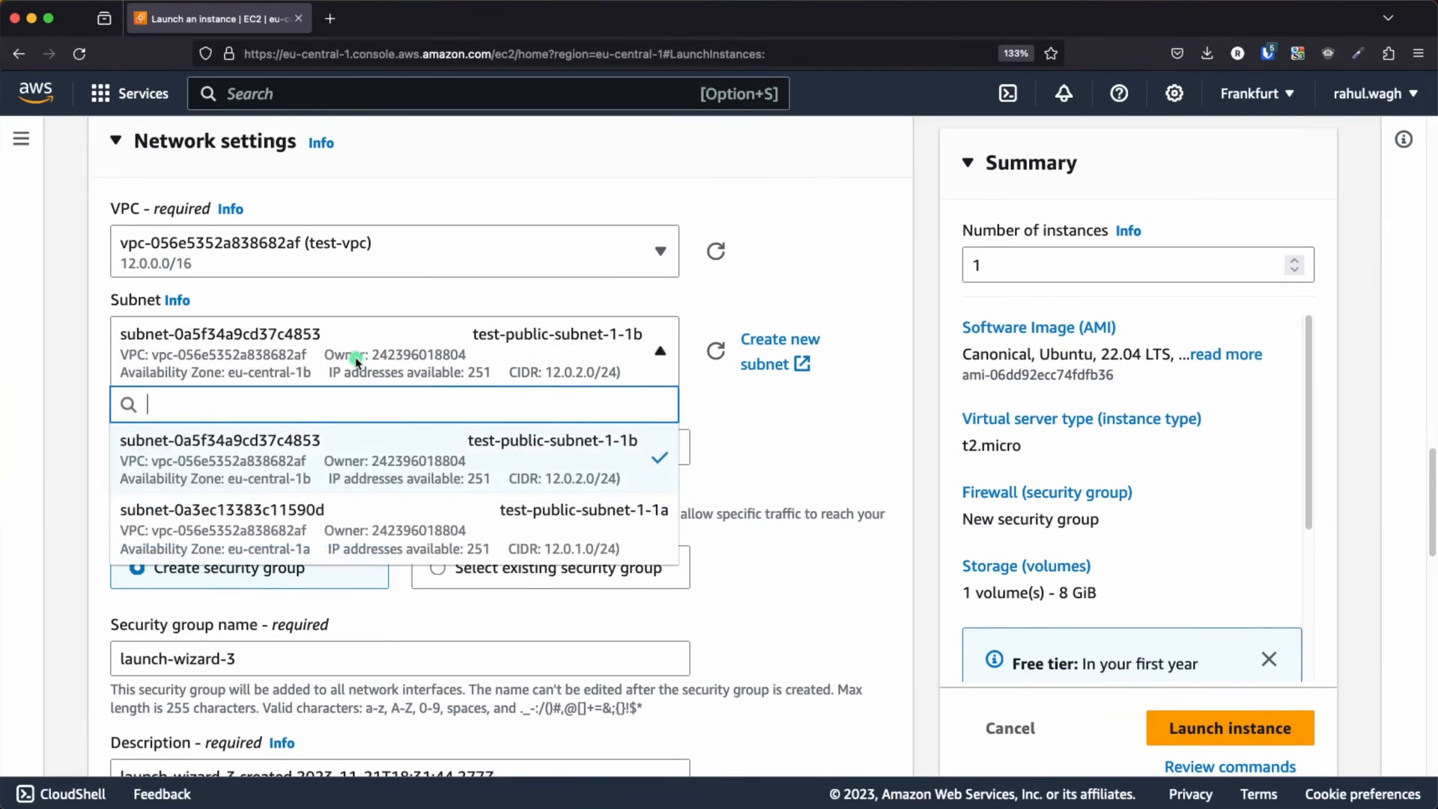
click(552, 468)
scroll(515, 457, down, 1)
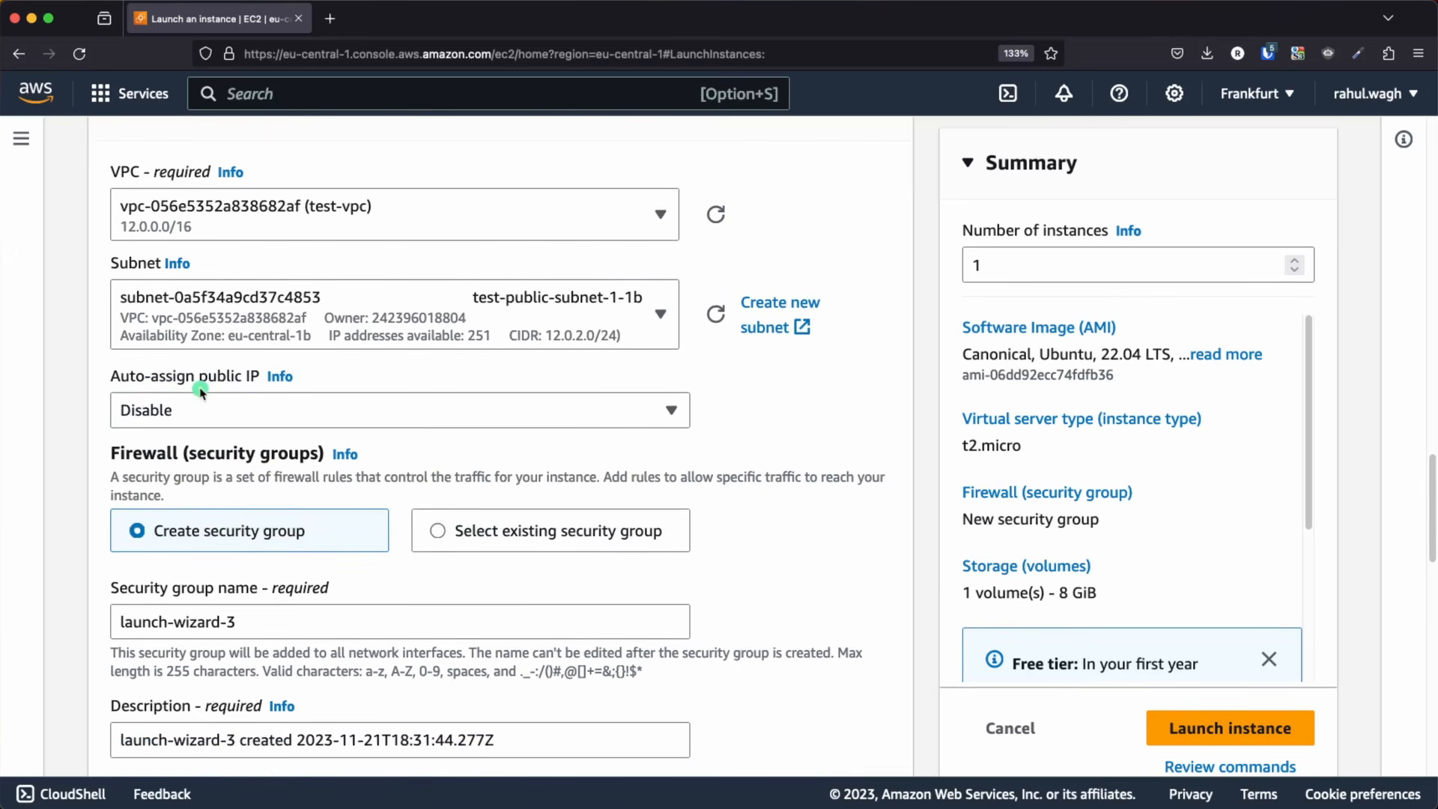
click(322, 414)
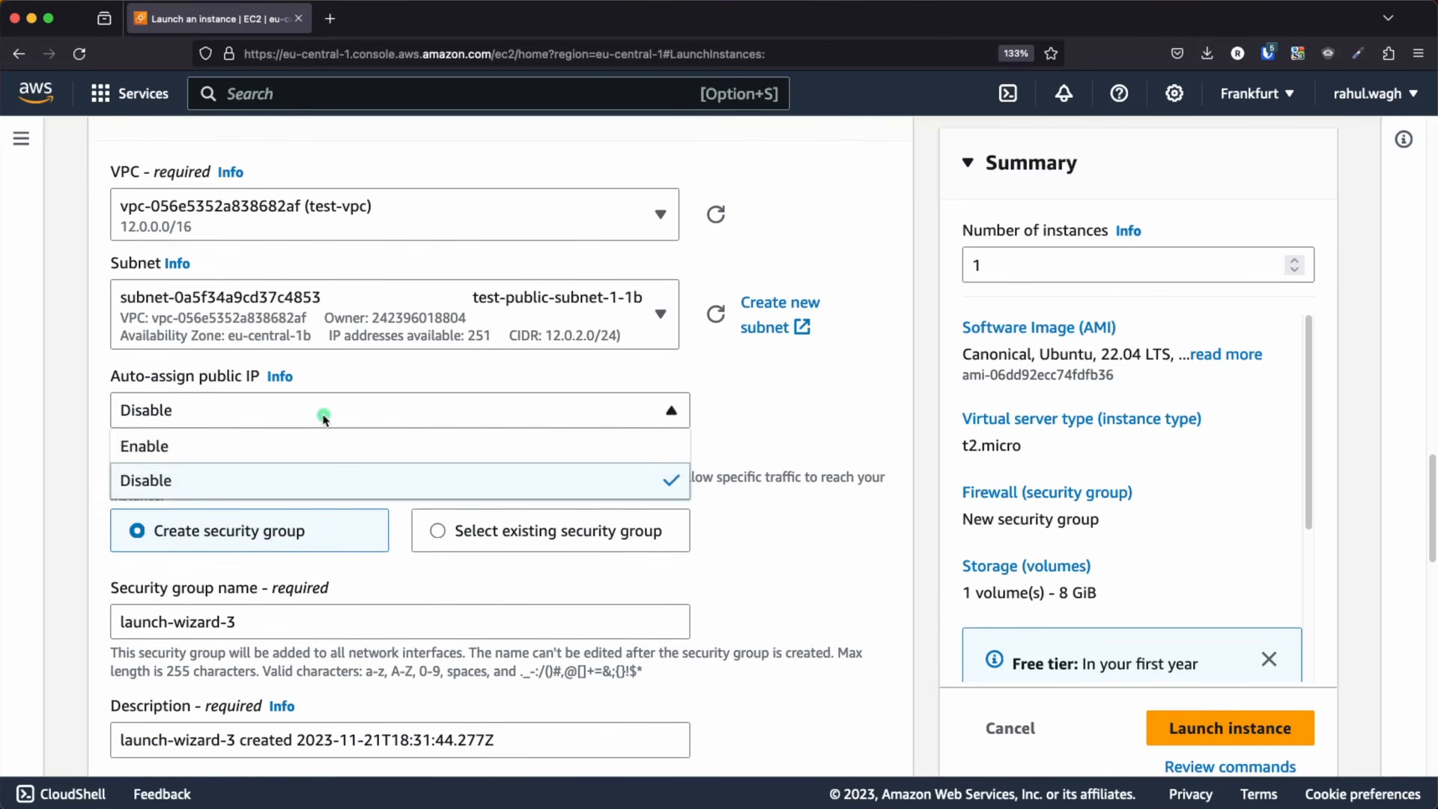
click(217, 446)
Add a second inbound rule of type HTTP to the new security group
scroll(504, 480, down, 1)
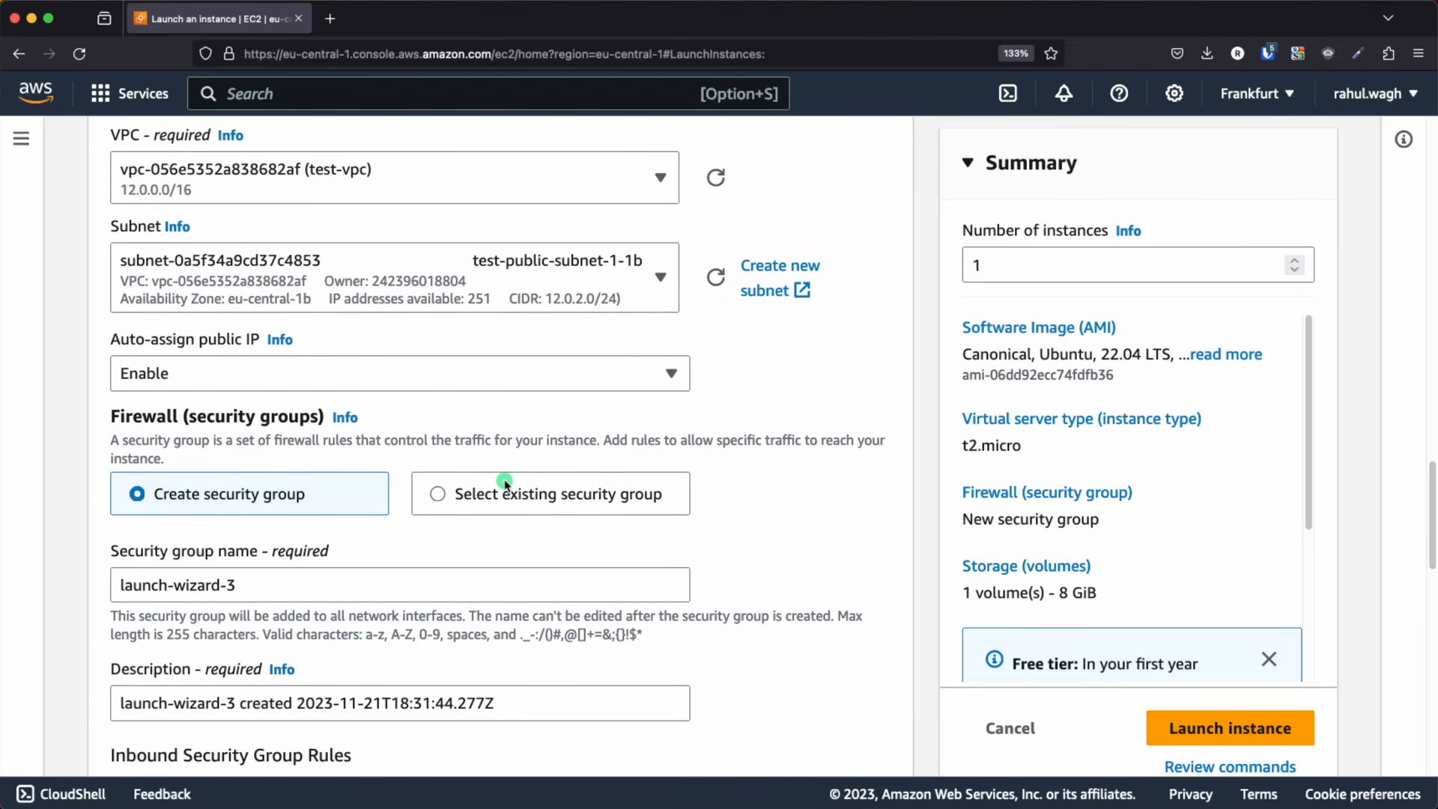
scroll(504, 485, down, 4)
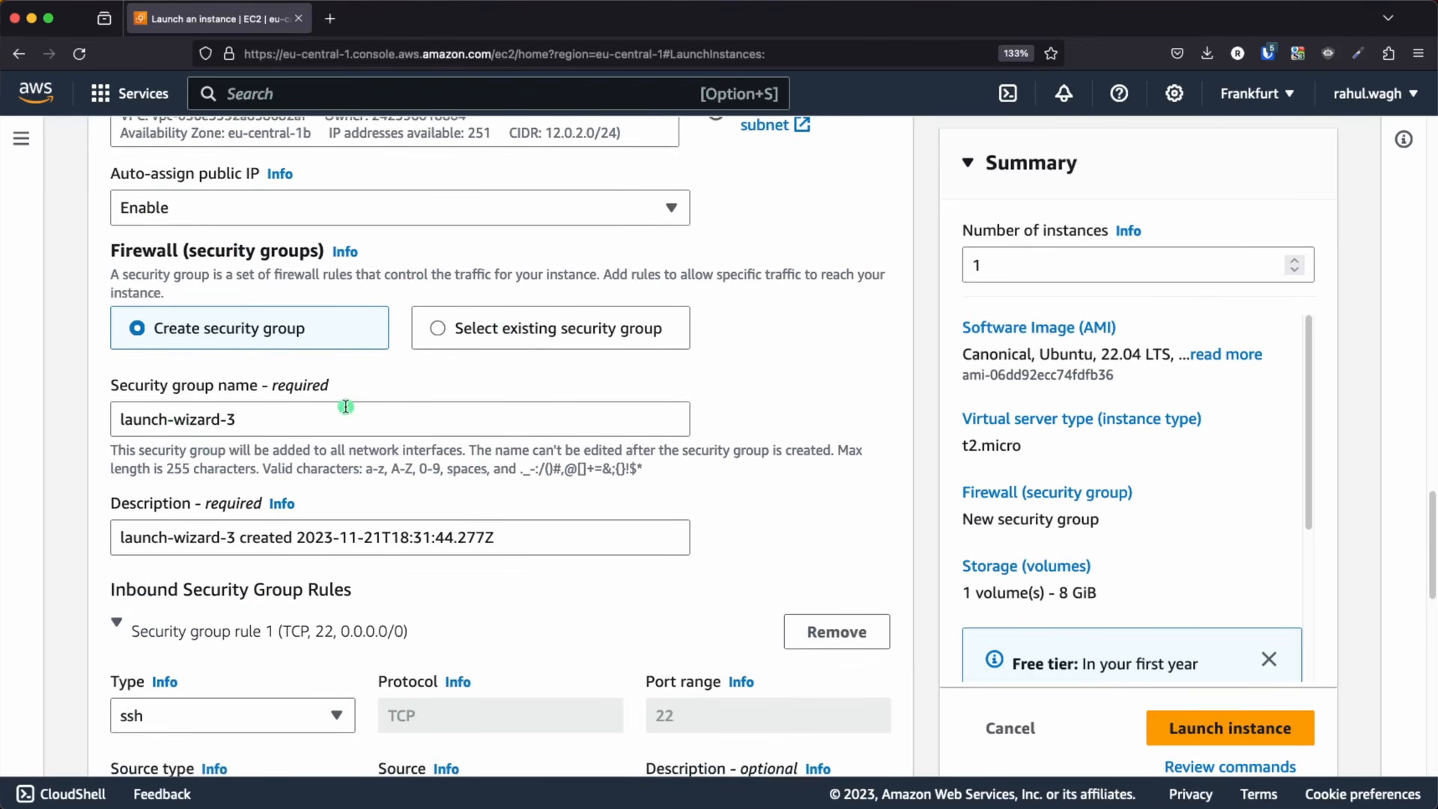
scroll(437, 441, down, 10)
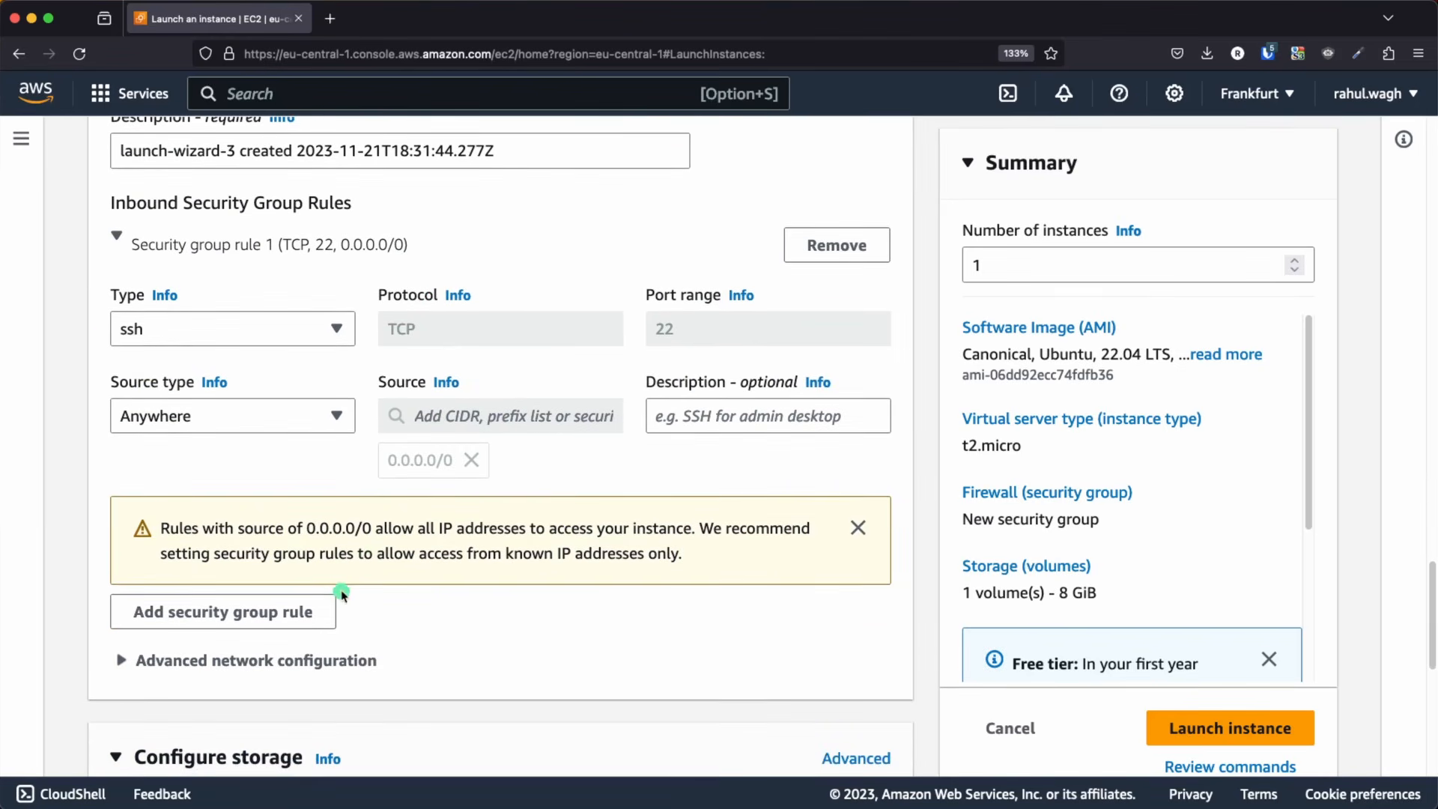
click(263, 610)
scroll(197, 623, down, 1)
click(224, 511)
scroll(215, 418, down, 3)
scroll(214, 416, down, 1)
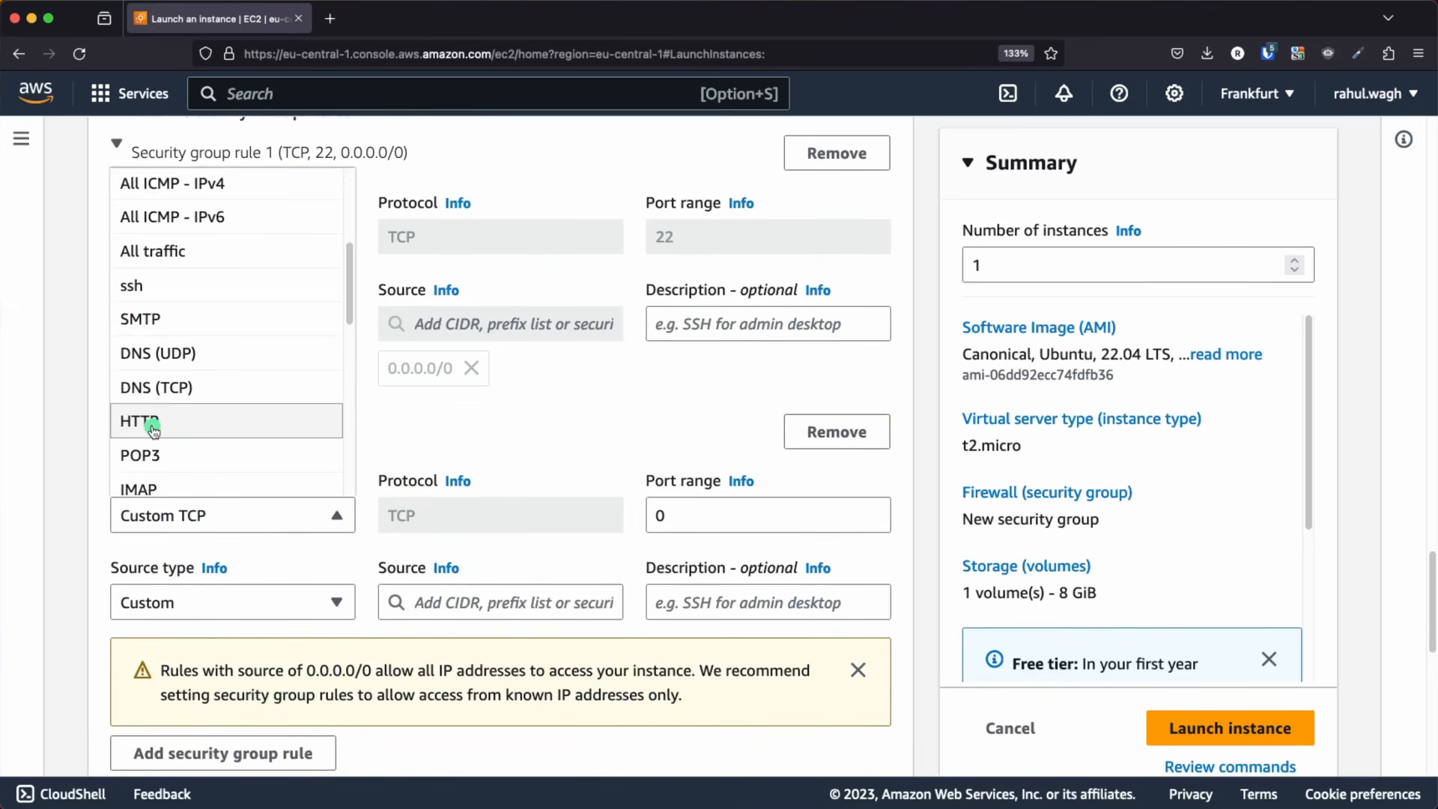
click(214, 417)
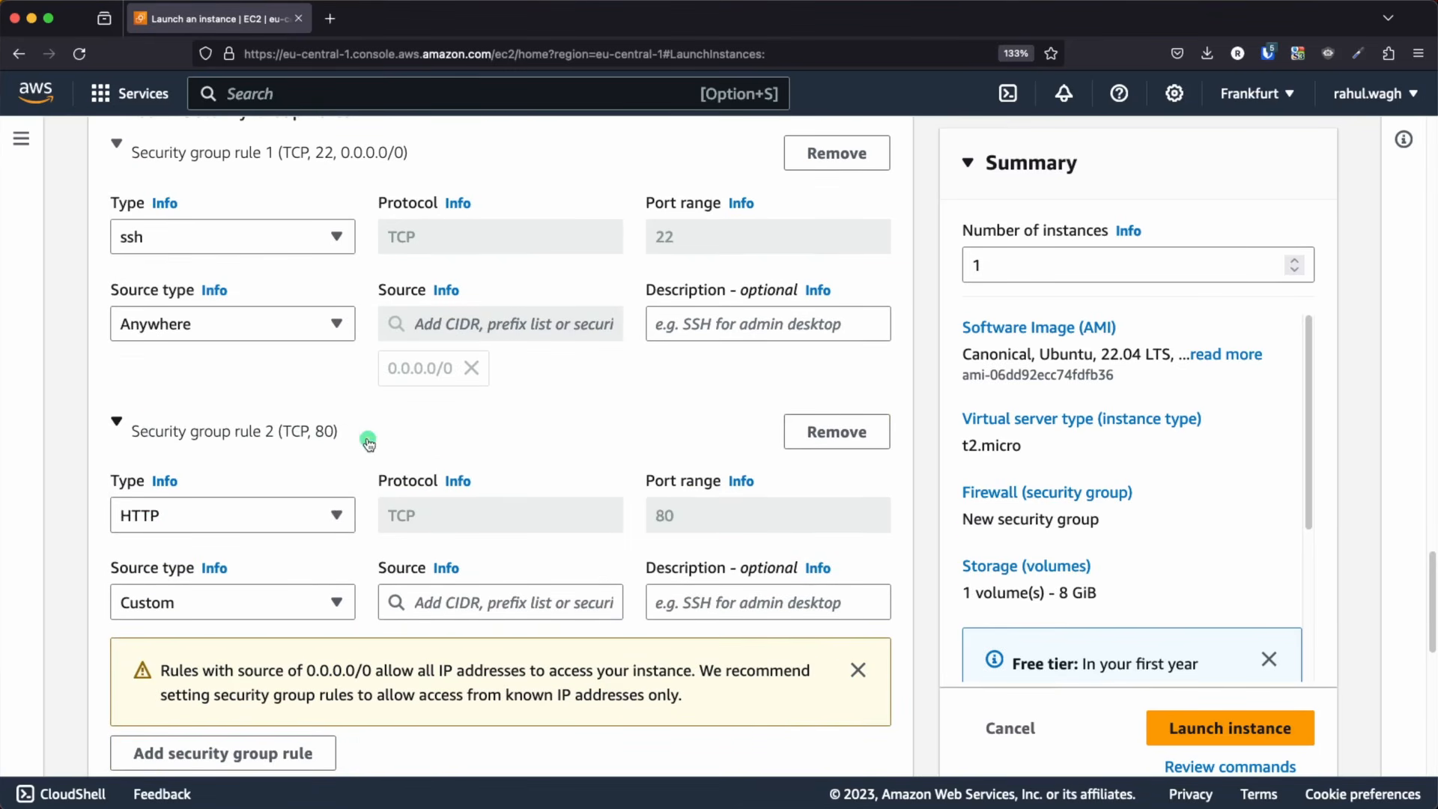
Set the HTTP rule's source type to Anywhere and review the instance's storage configuration
scroll(555, 500, down, 1)
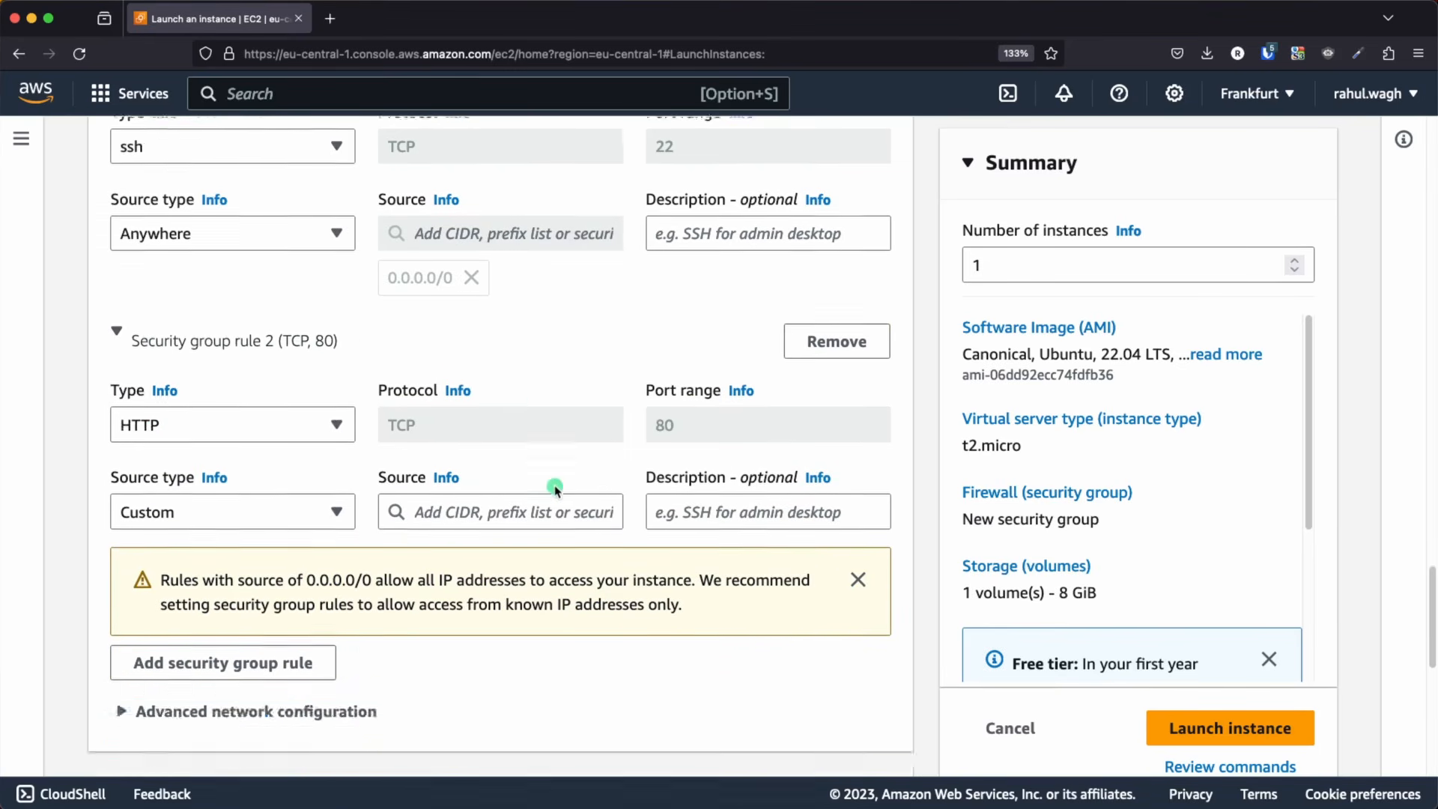
click(194, 509)
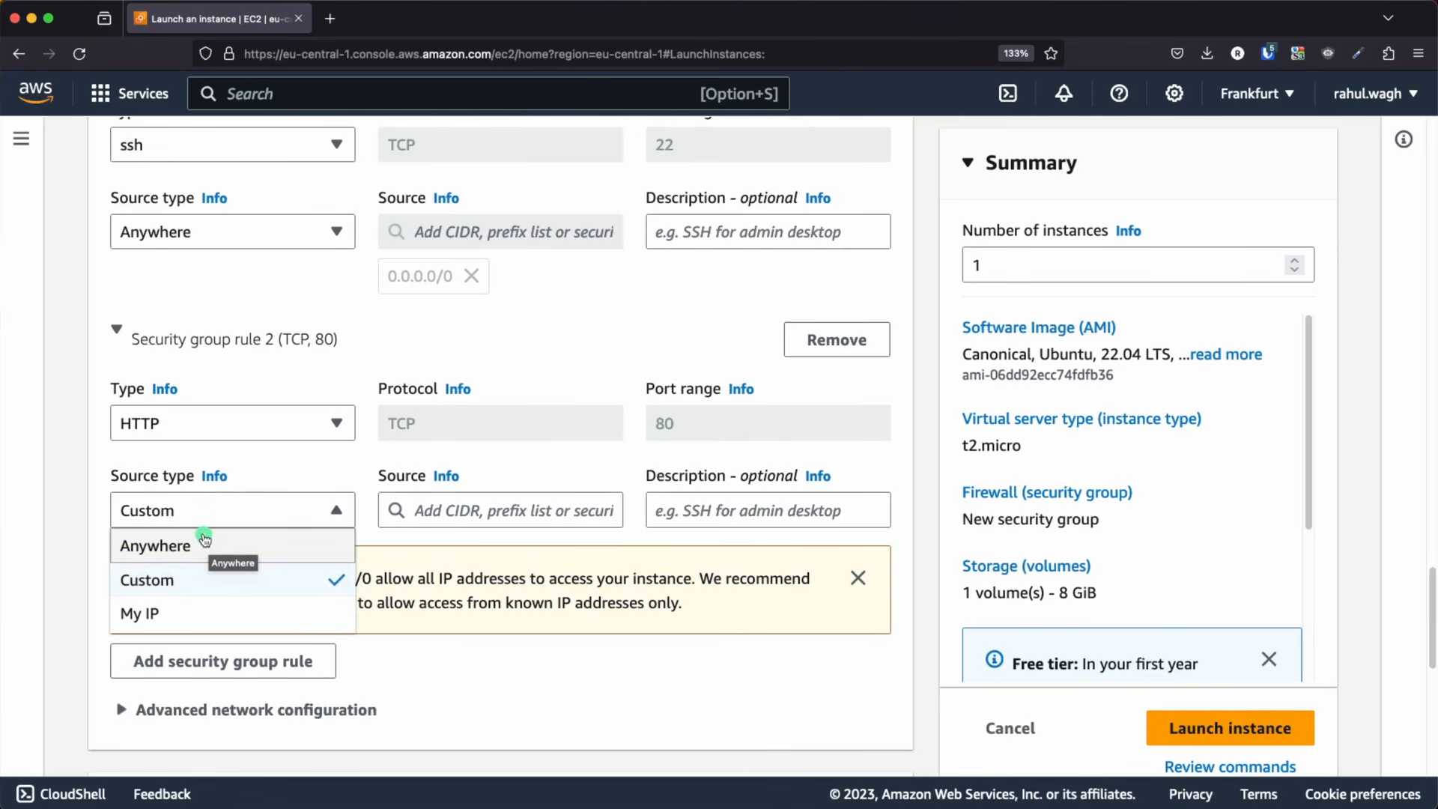
click(187, 546)
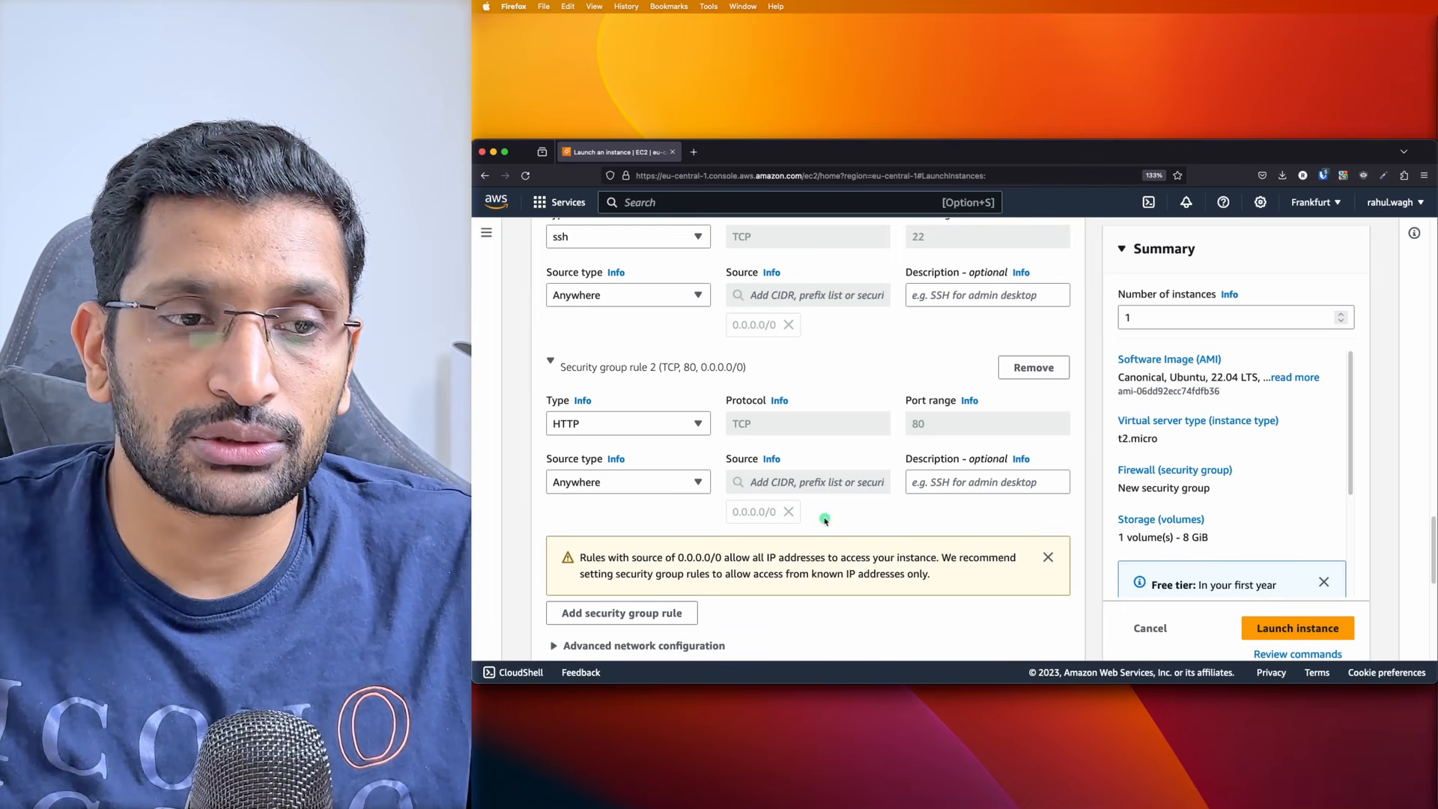
scroll(899, 516, down, 3)
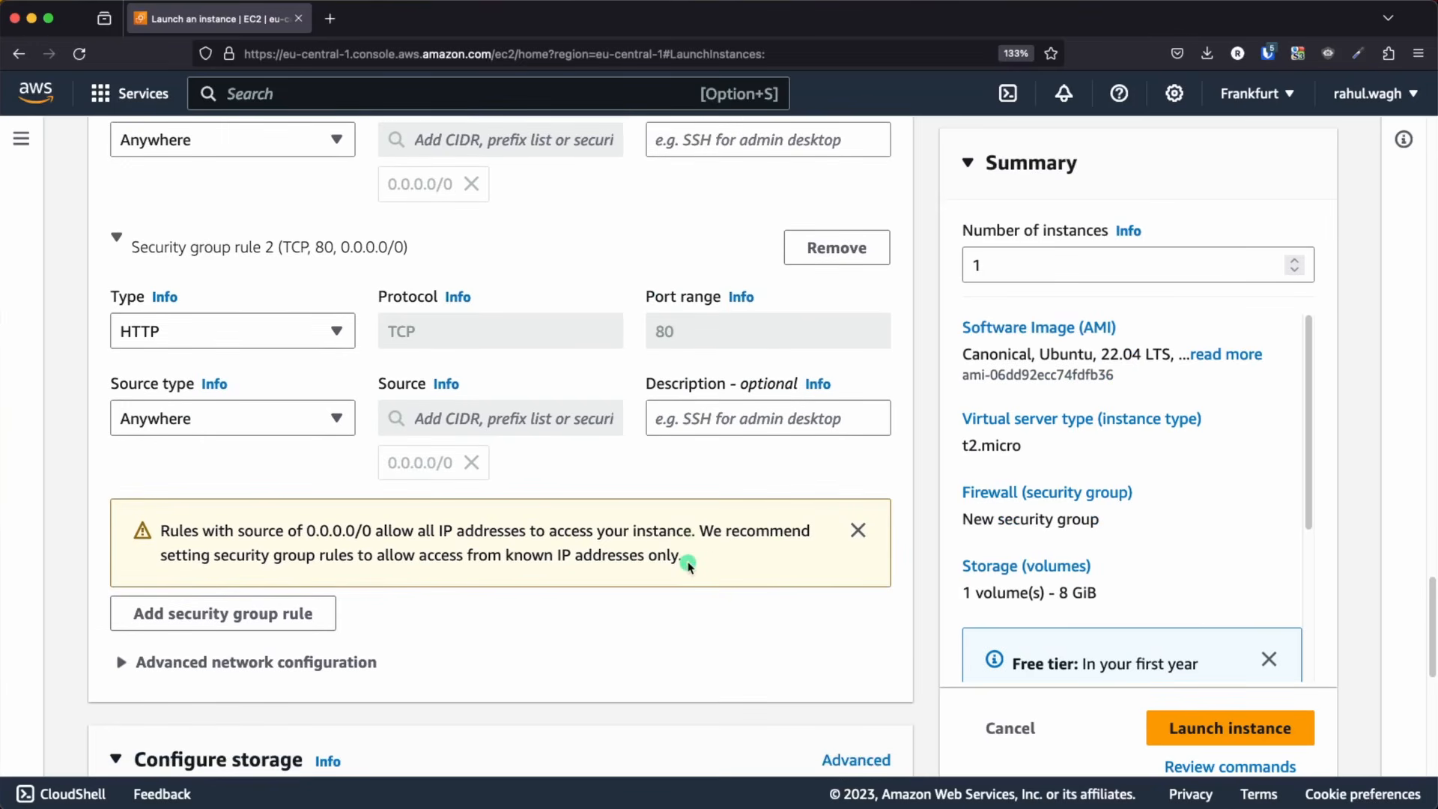
scroll(688, 563, down, 7)
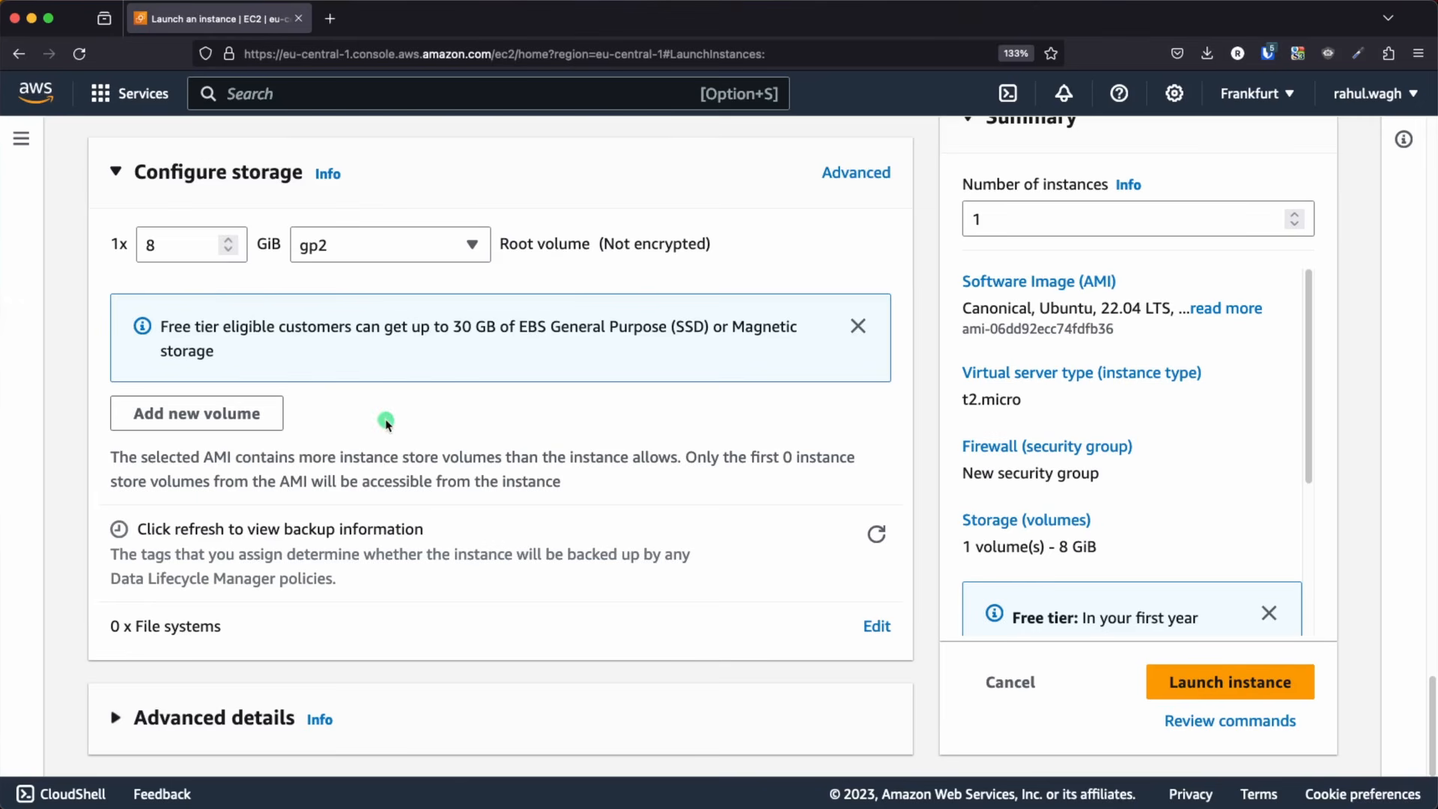
Expand the instance's advanced details and fill its user data with the Apache setup bash script copied from Sublime Text
click(217, 718)
scroll(401, 603, down, 15)
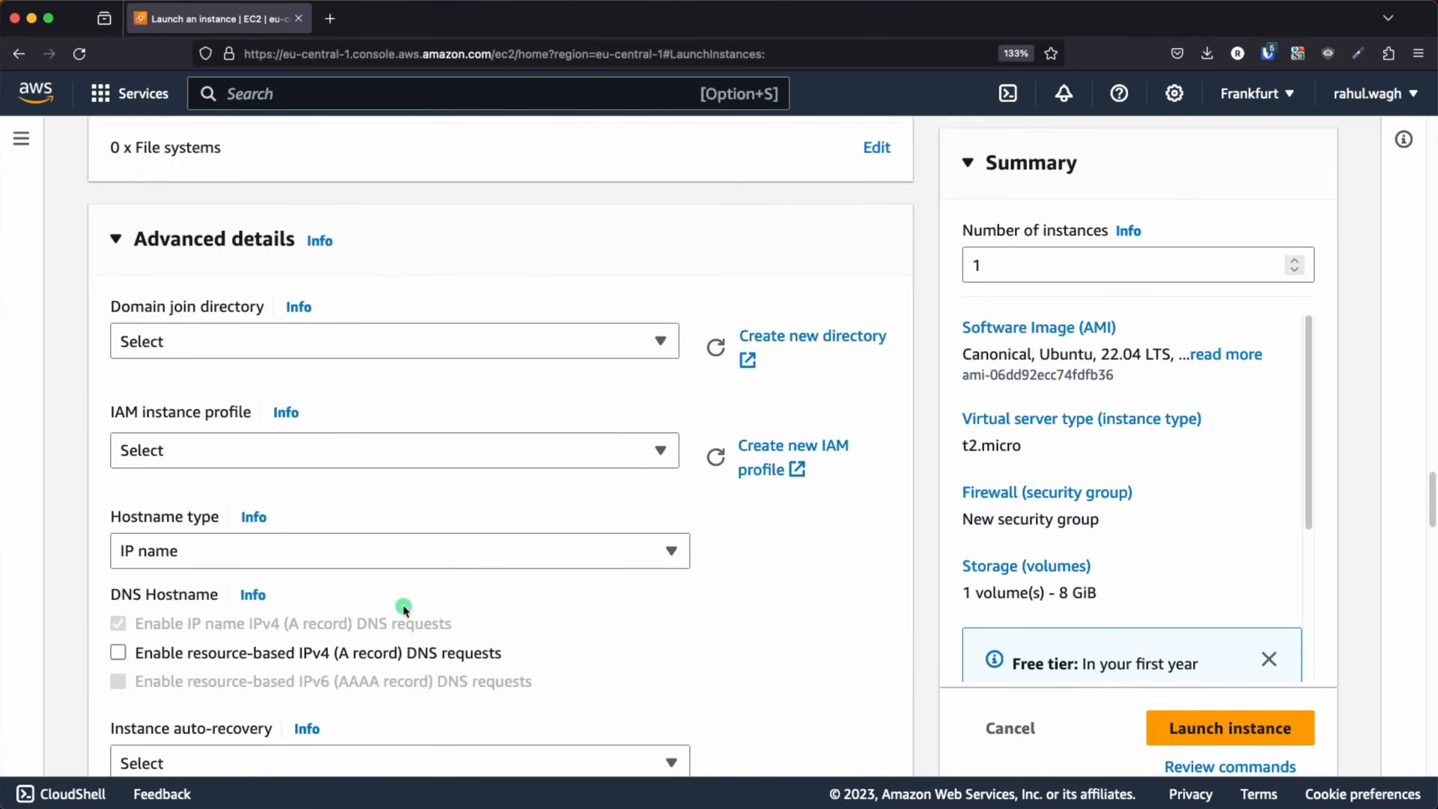
scroll(403, 607, down, 8)
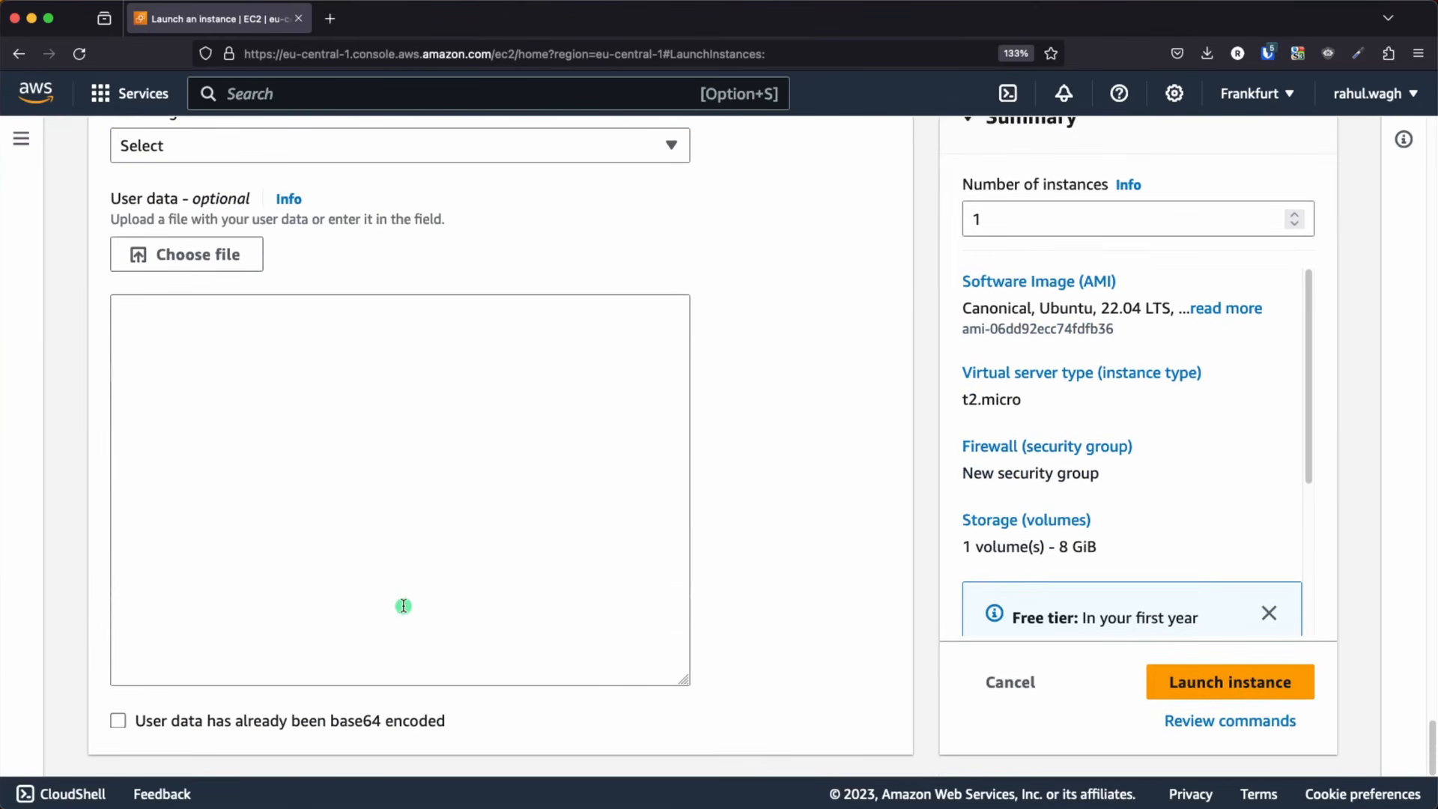
scroll(403, 605, down, 2)
click(277, 420)
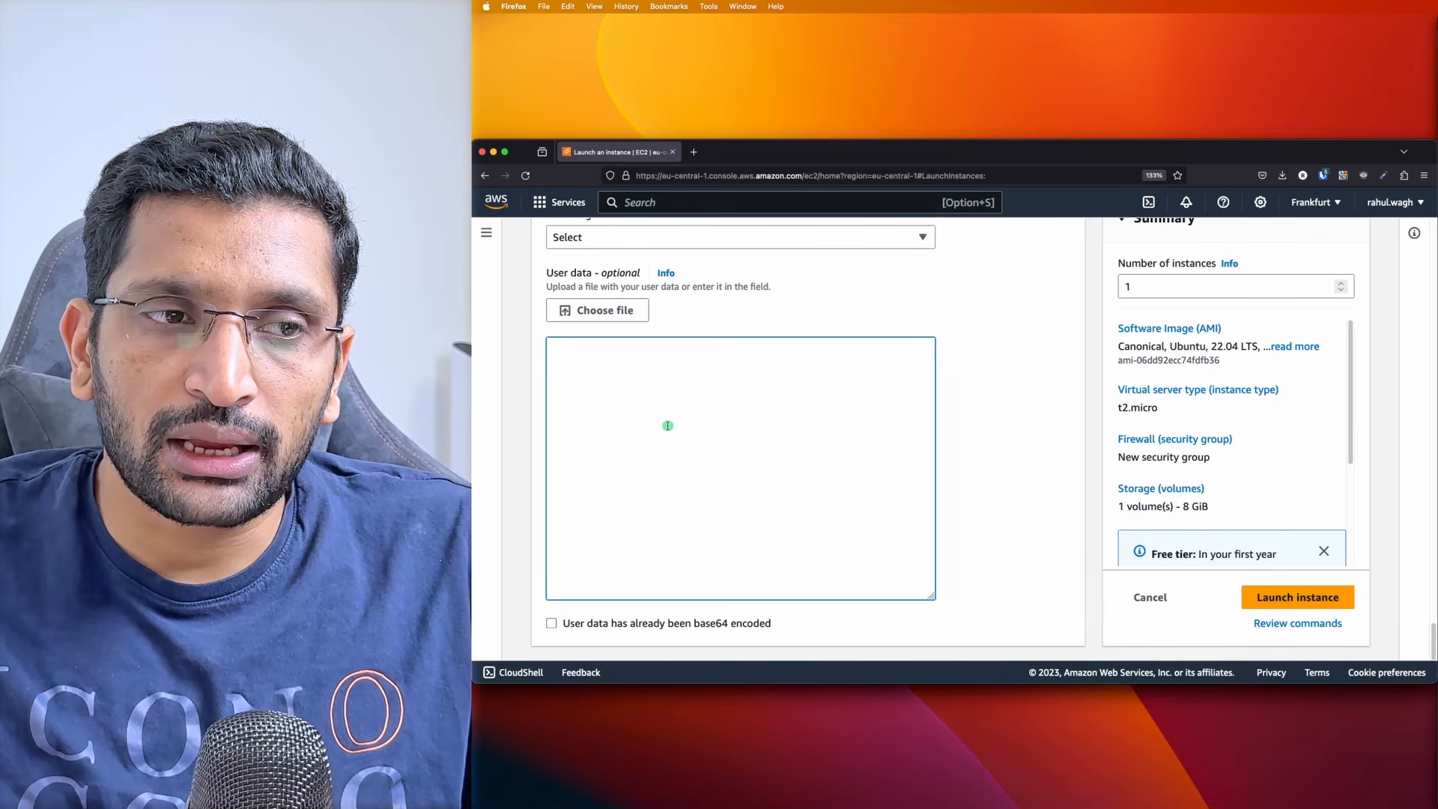
key(super+Tab)
key(super+Tab)
key(super+Tab)
key(super+Tab)
key(super+Tab)
key(super+Tab)
key(super+Tab)
key(super+Tab)
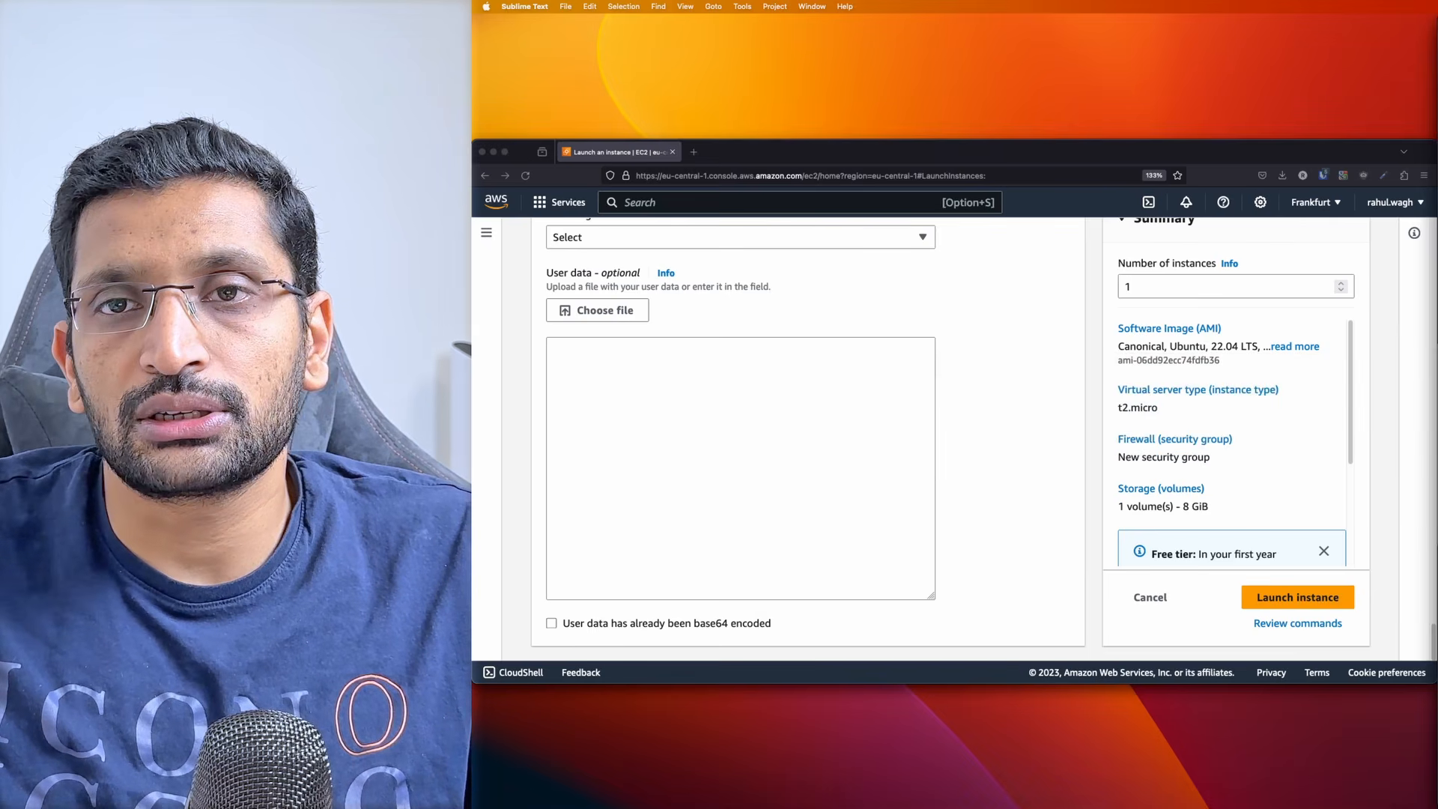
click(692, 387)
text(#!/bin/bash yes | sudo apt update yes | sudo apt install apache2 echo "<h1>Server Details</h1><p><strong>Hostname:</strong> $(hostname)</p><p><strong>IP Address:</strong> $(hostname -I | cut -d" " -f1)</p>" > /var/www/html/index.html sudo systemctl restart apache2)
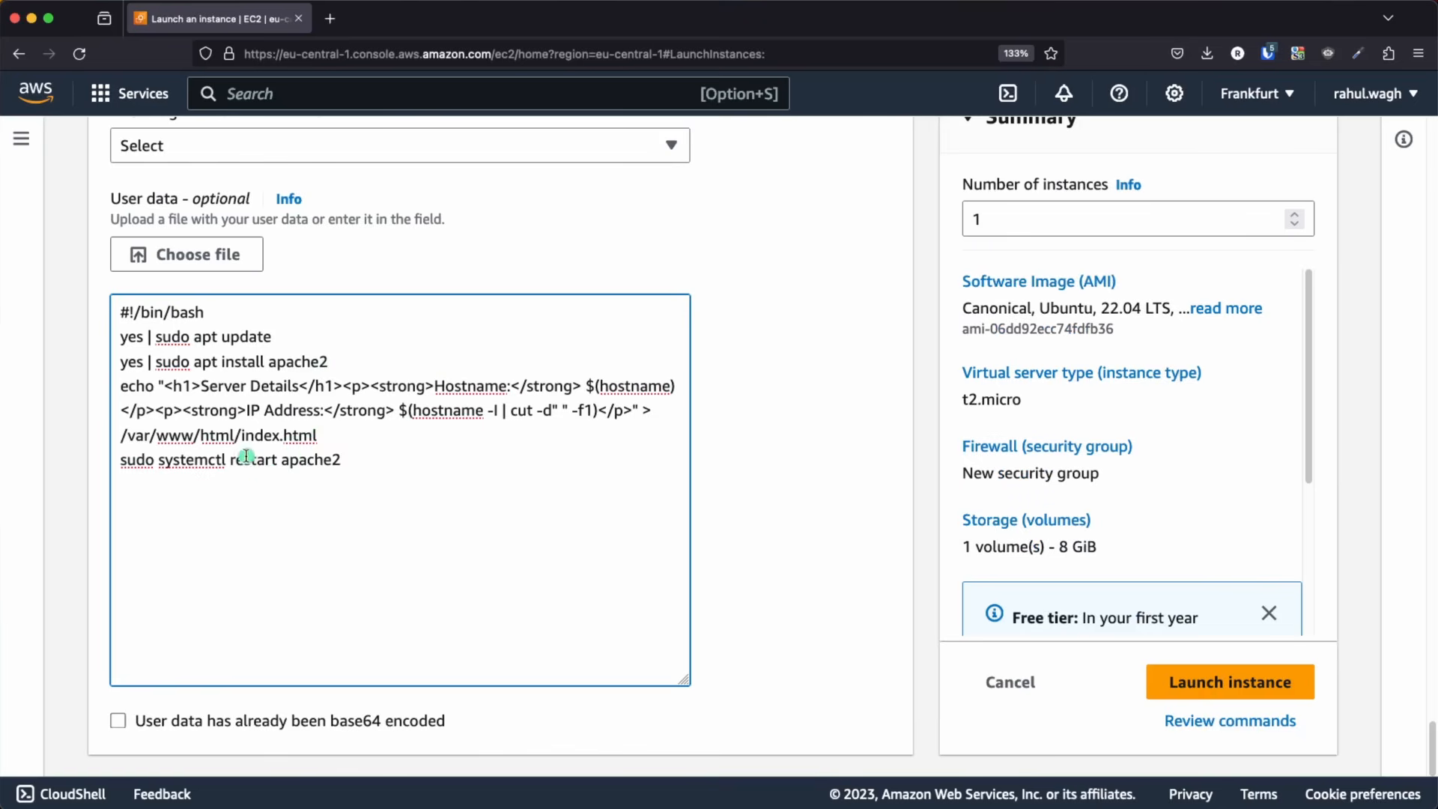
Review the user data script's update, apache2 install, index.html and restart commands, and launch the instance
drag(277, 337, 120, 337)
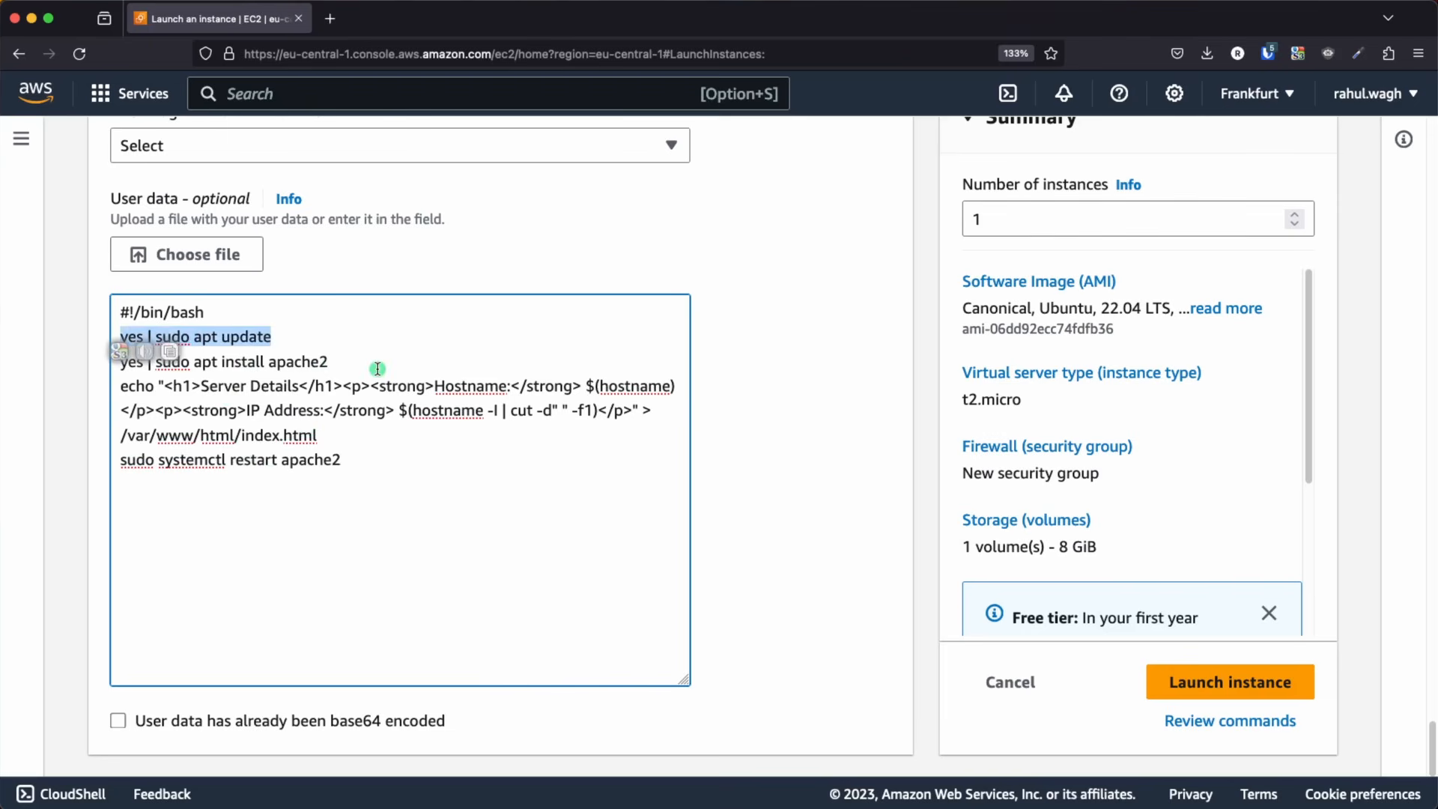
drag(352, 362, 109, 357)
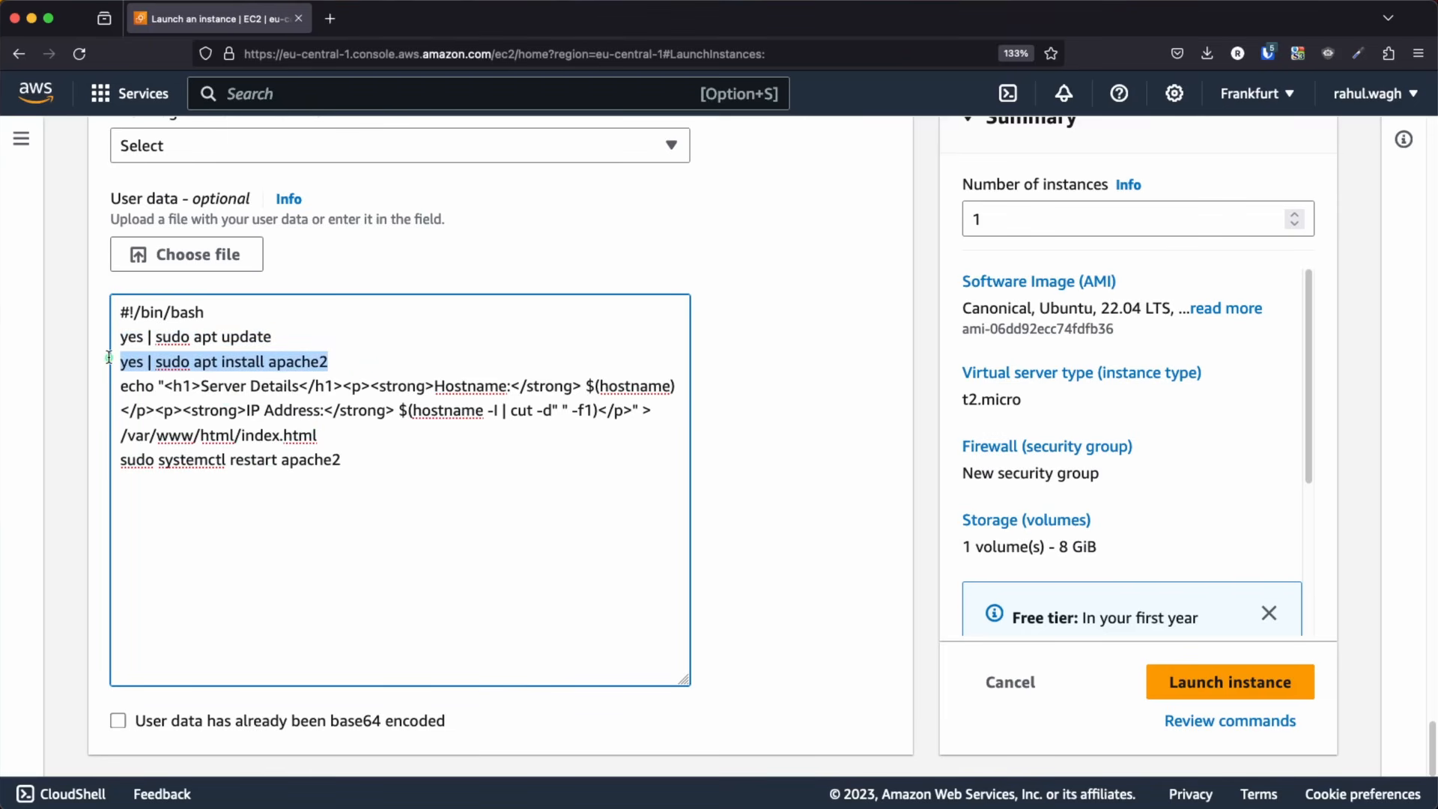
drag(339, 434, 85, 384)
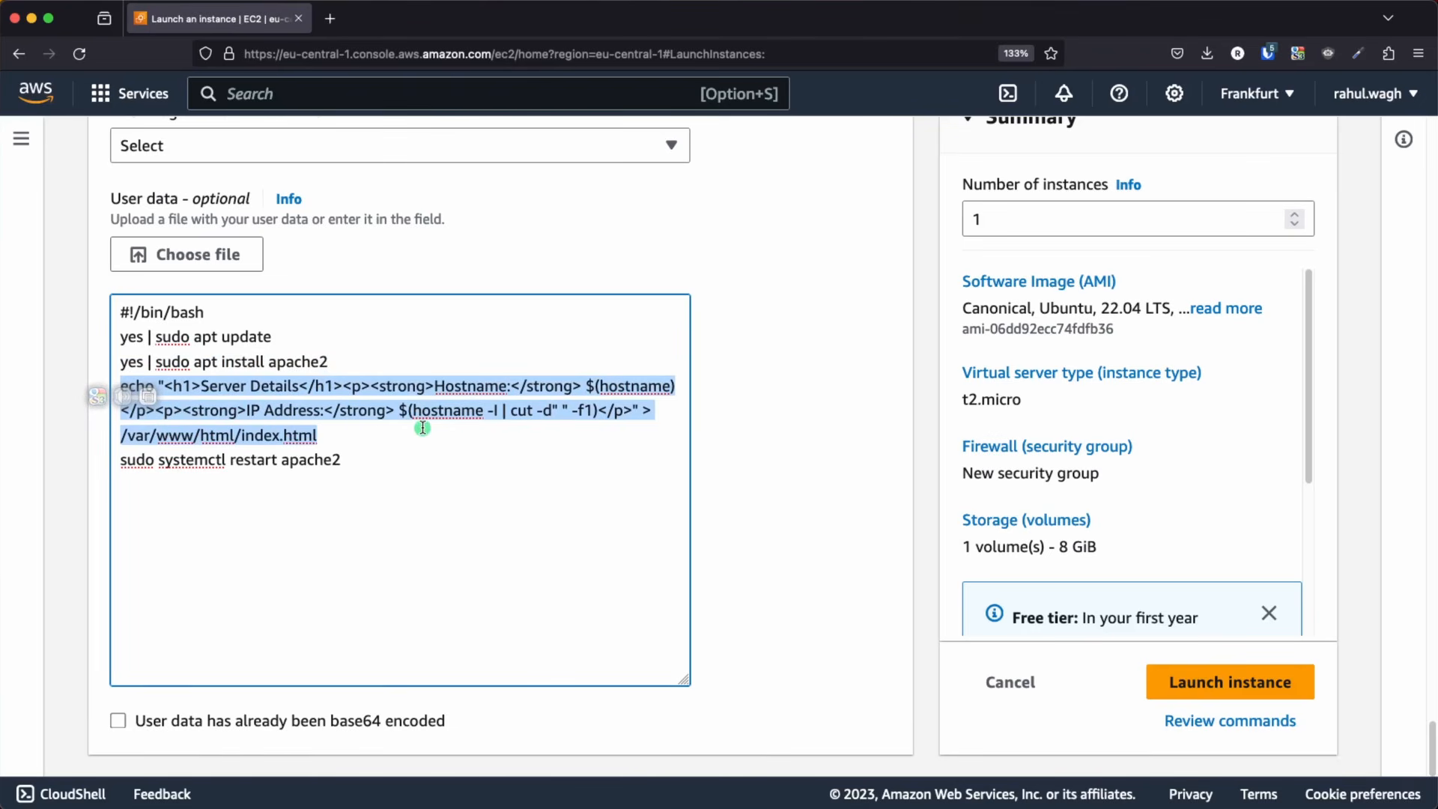
click(407, 499)
drag(337, 456, 104, 452)
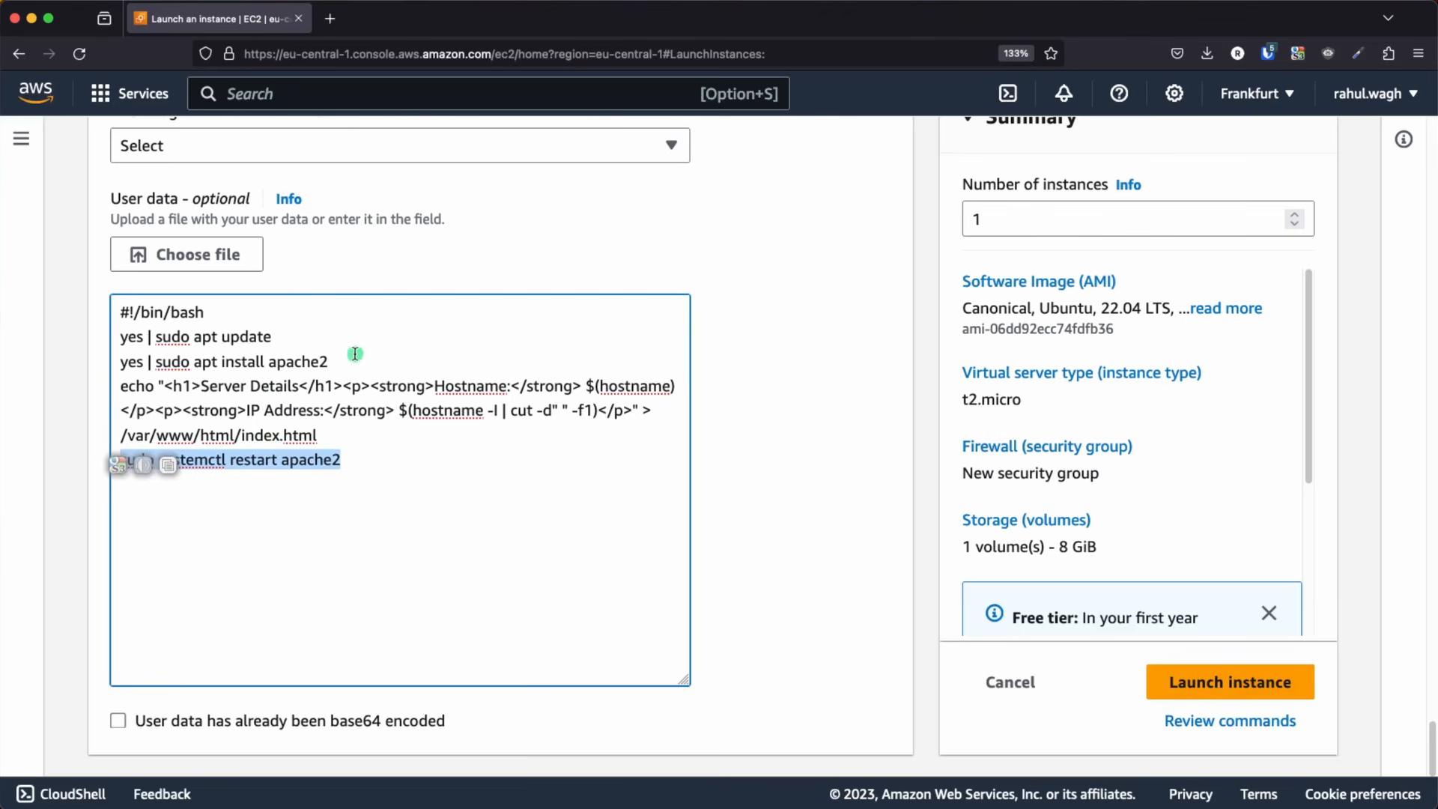
click(453, 435)
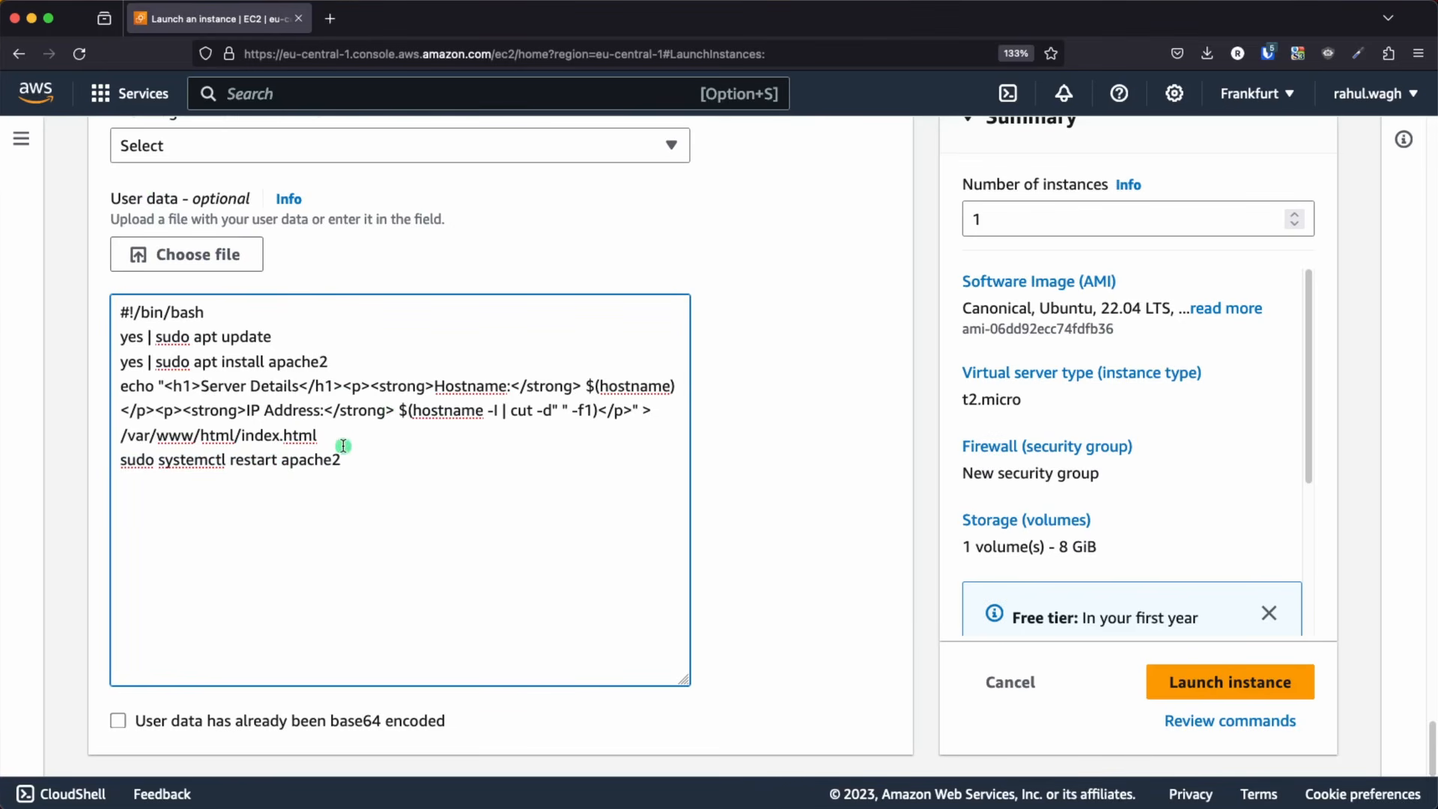
click(764, 500)
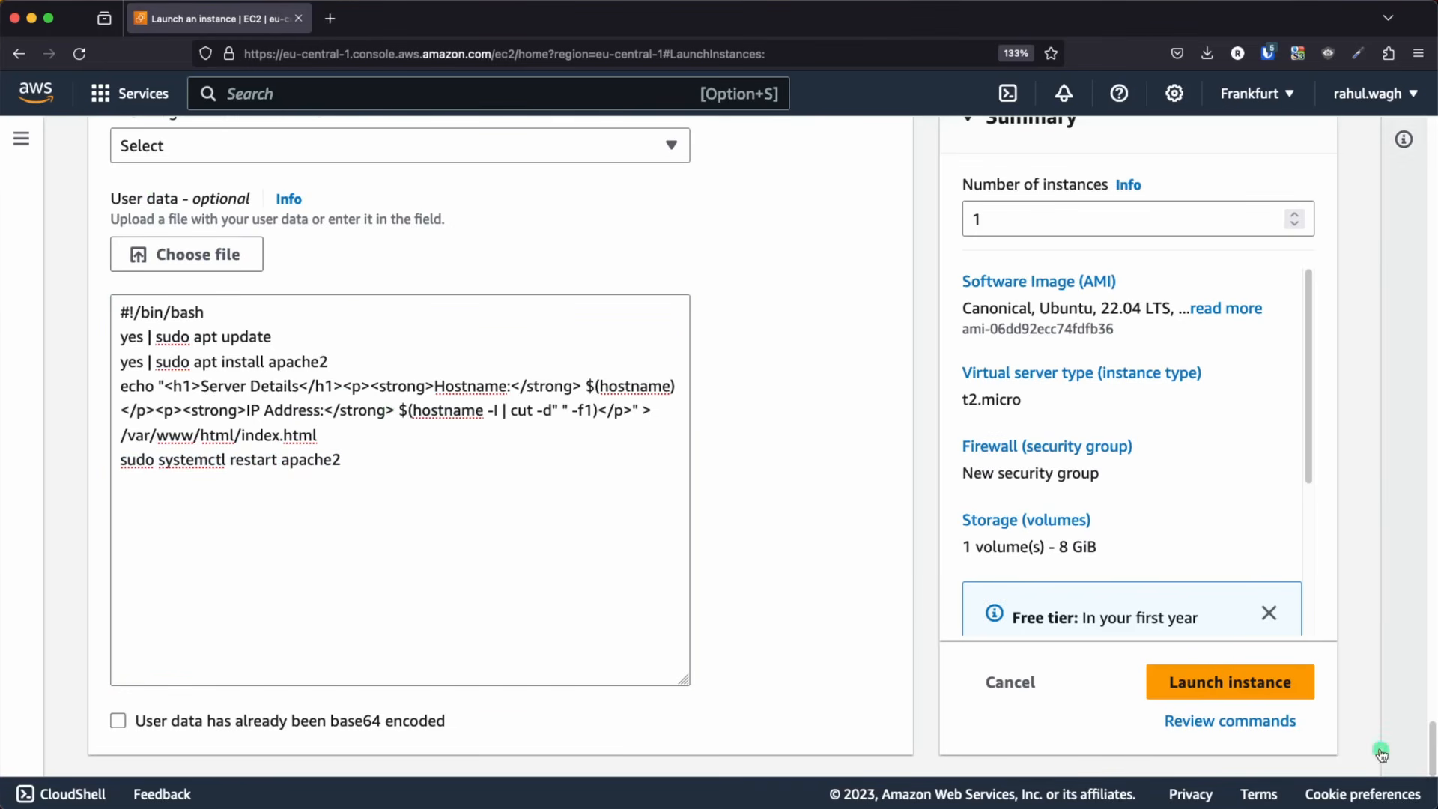
click(1250, 683)
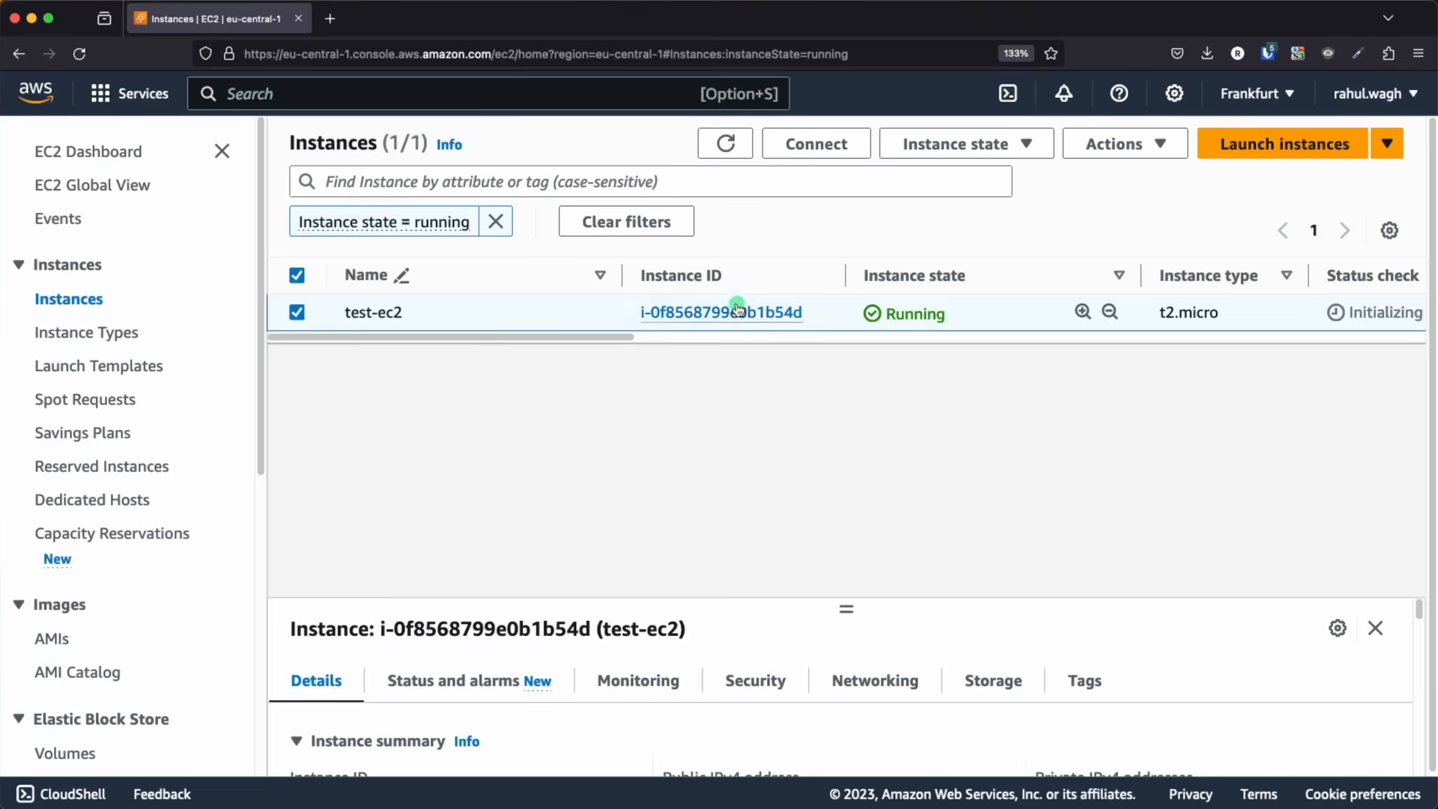
Copy test-ec2's public IPv4 address from its instance details and load it in a new browser tab
click(966, 349)
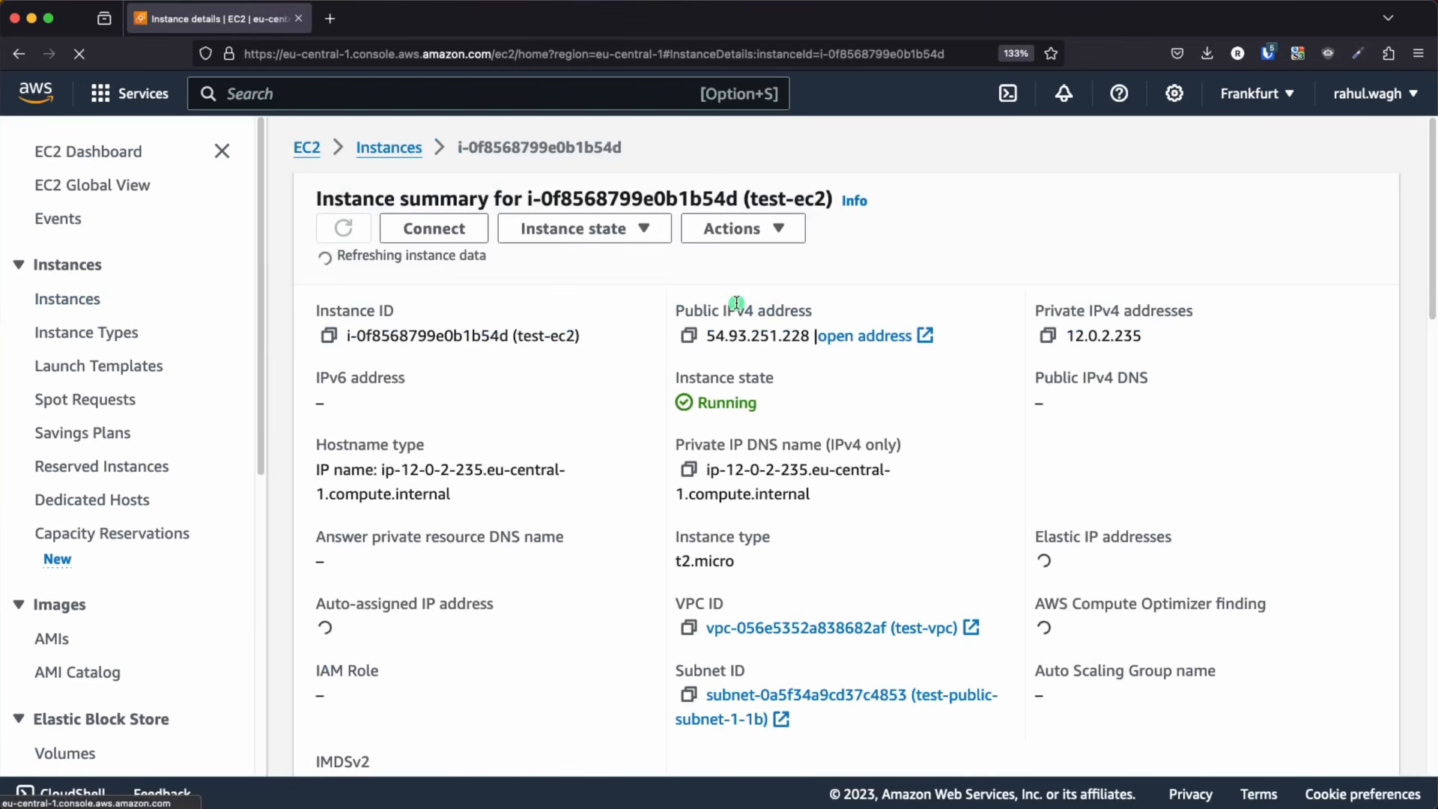
click(689, 331)
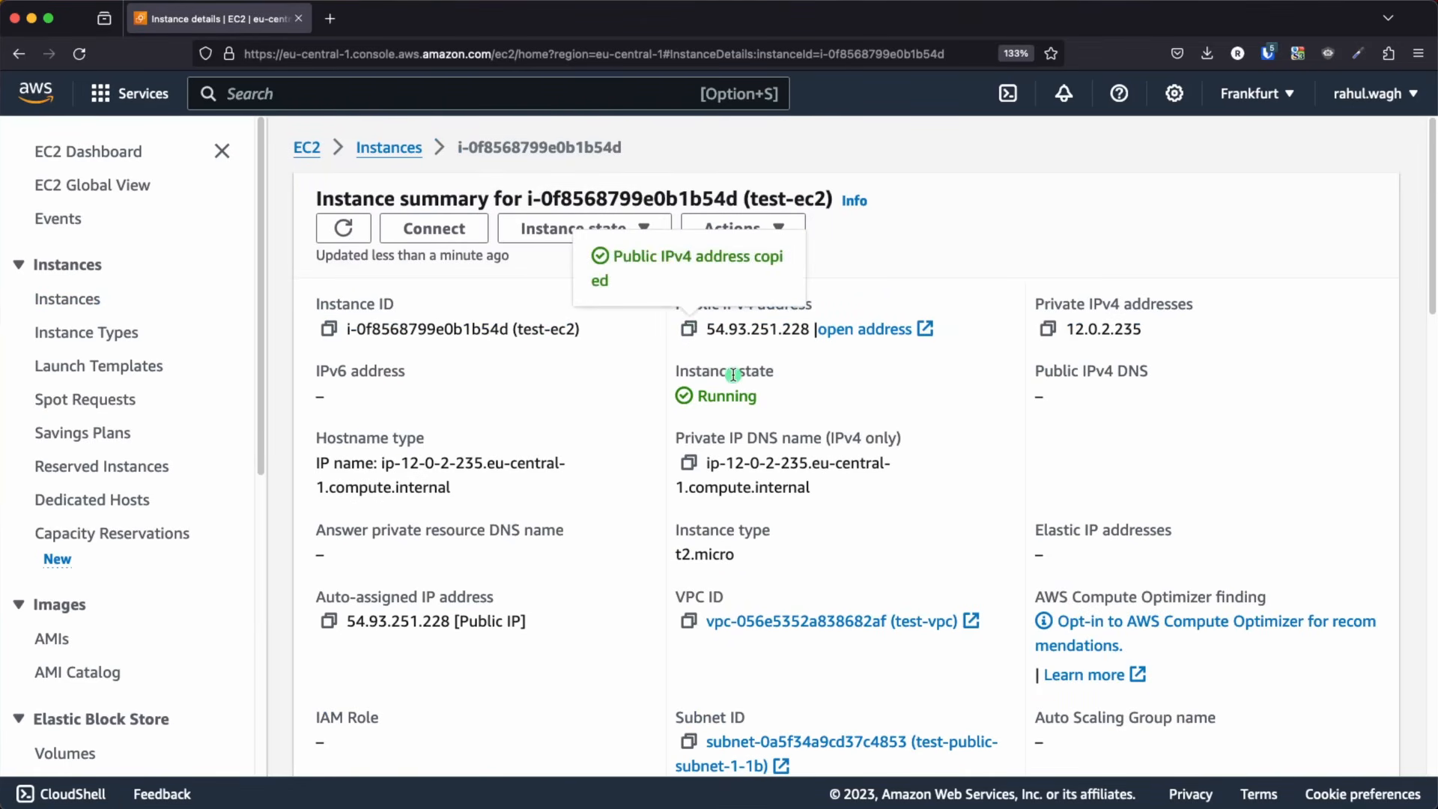
click(331, 21)
key(super+v)
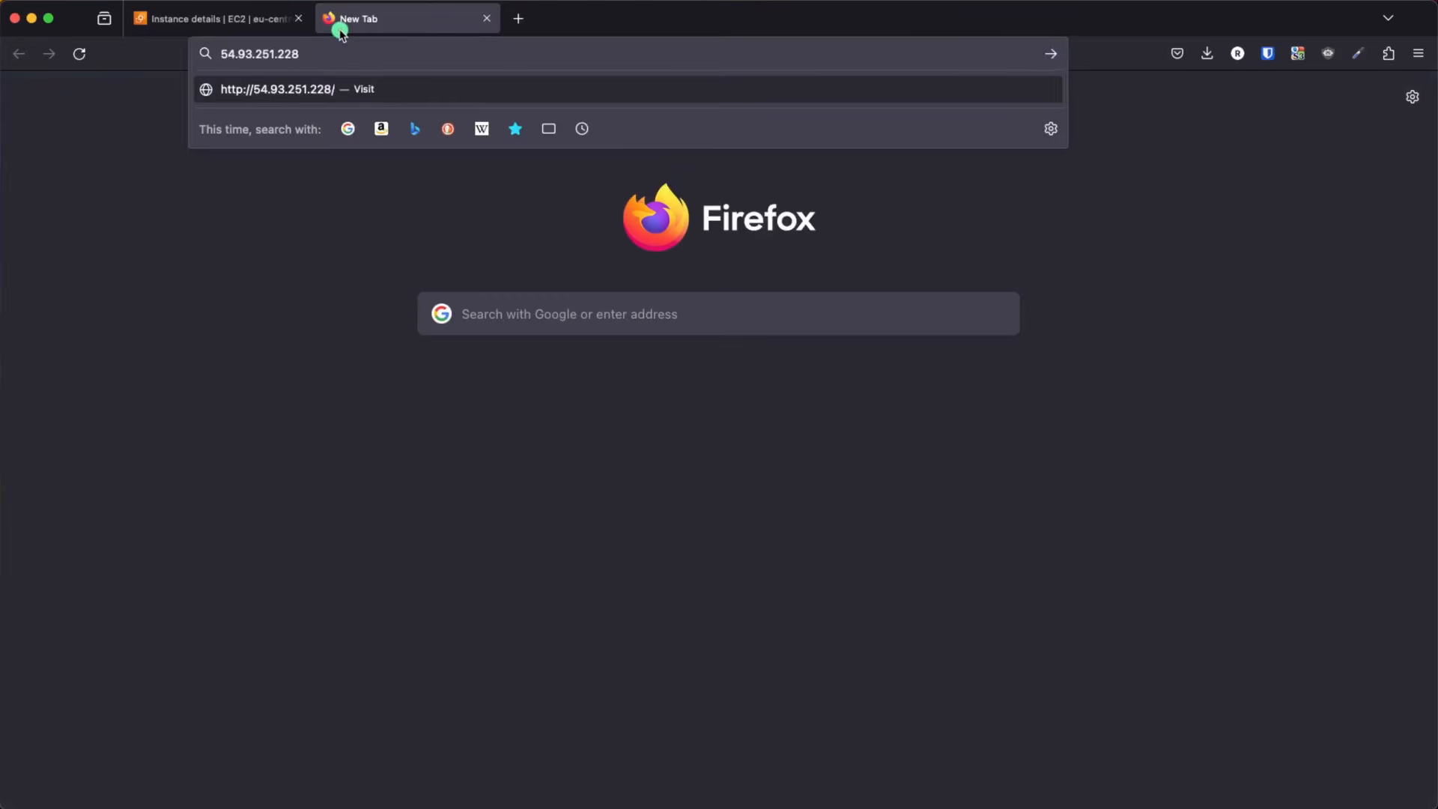
key(Return)
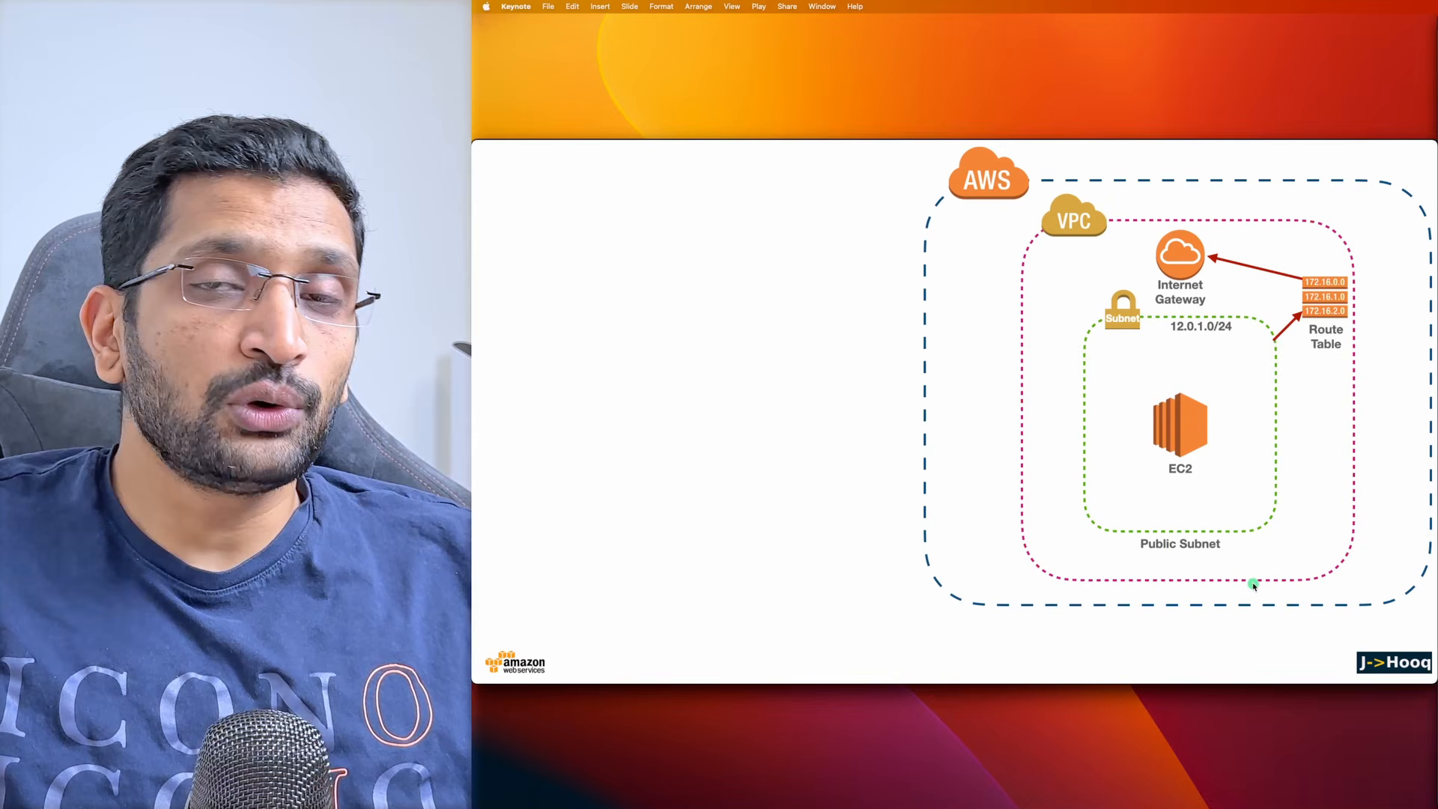
Reveal the load balancer icon in the Keynote diagram, return to the browser and close the server's page
click(1159, 550)
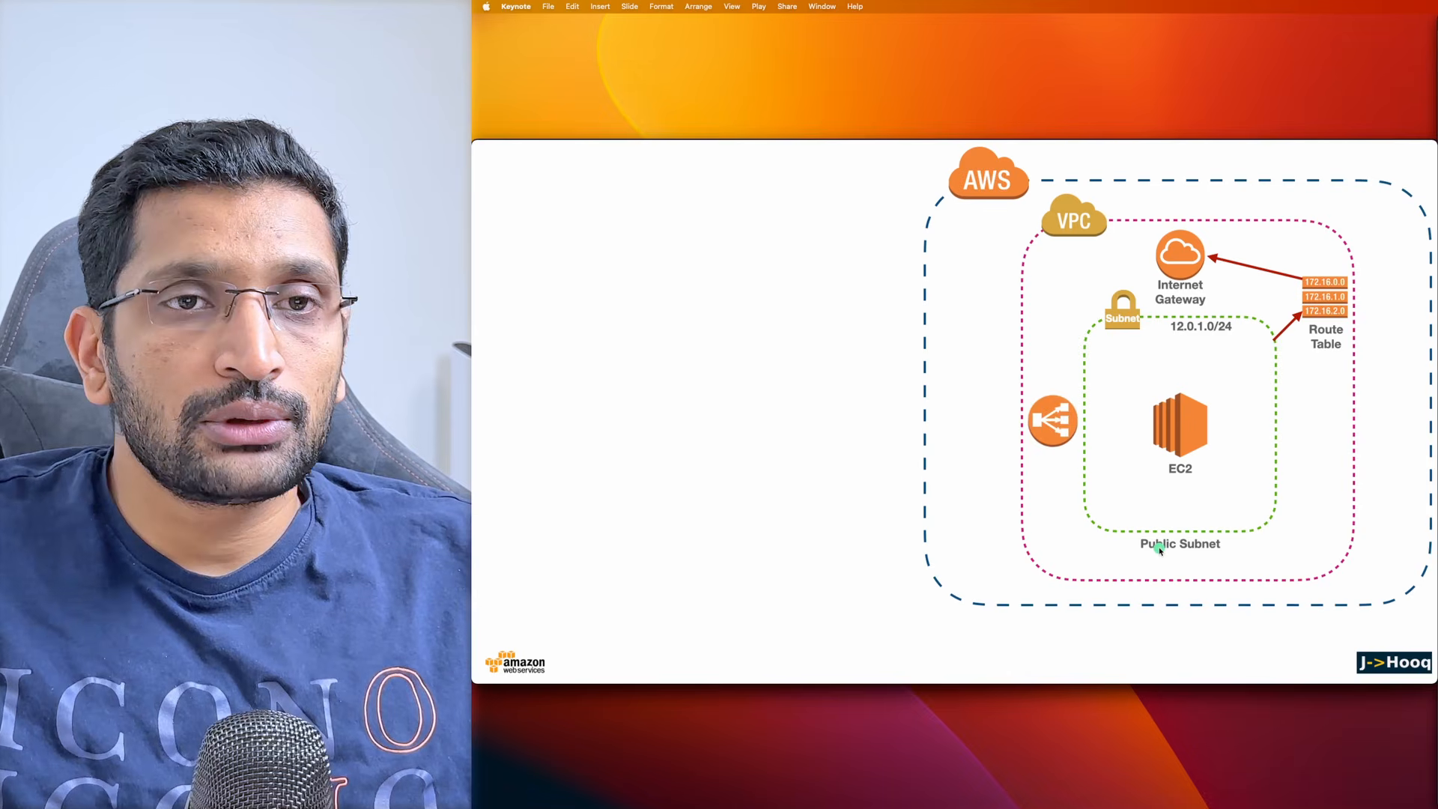
key(super+Tab)
key(super+Tab)
key(super+Tab)
key(super+Tab)
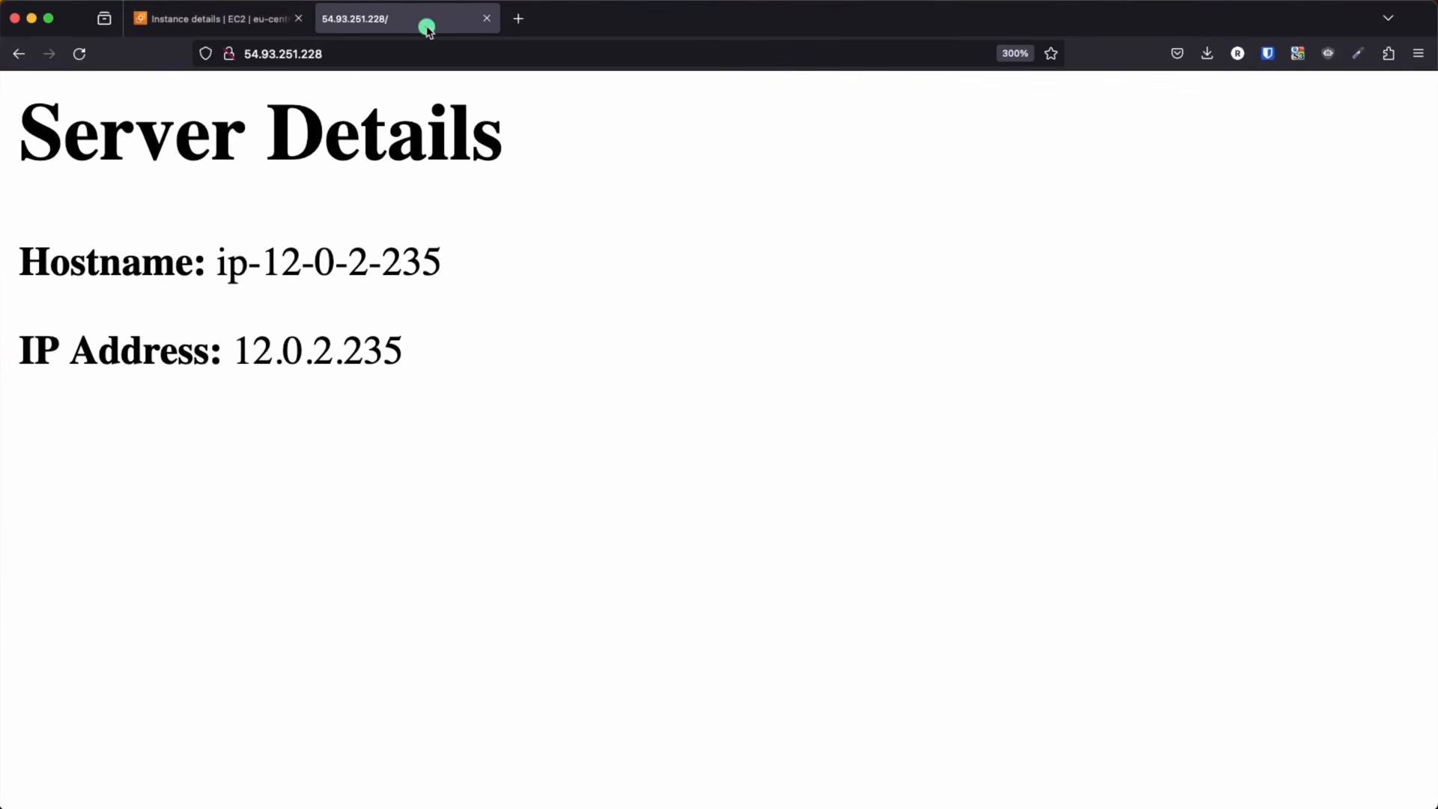
click(487, 19)
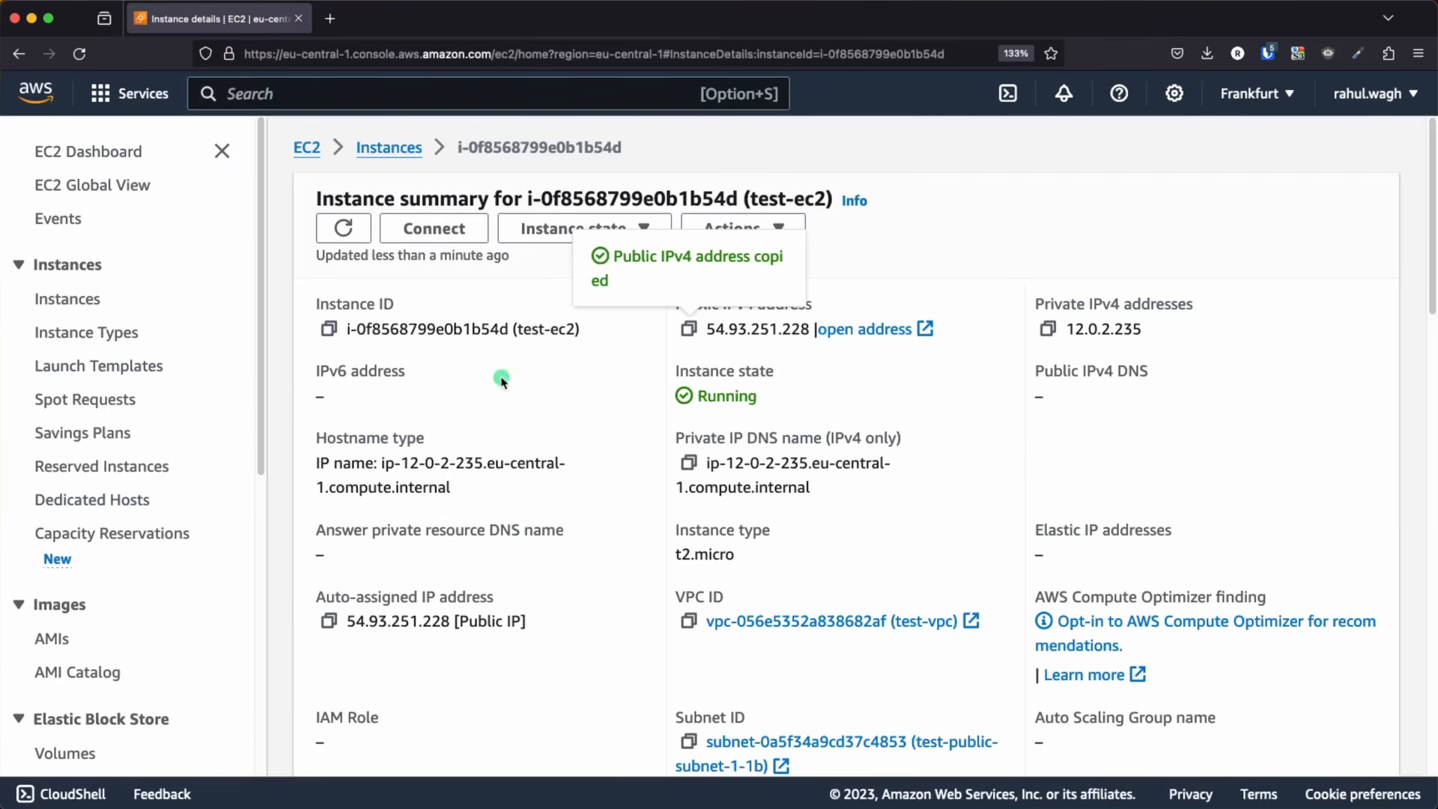
Go to the target groups in the EC2 console and start creating a target group
click(36, 96)
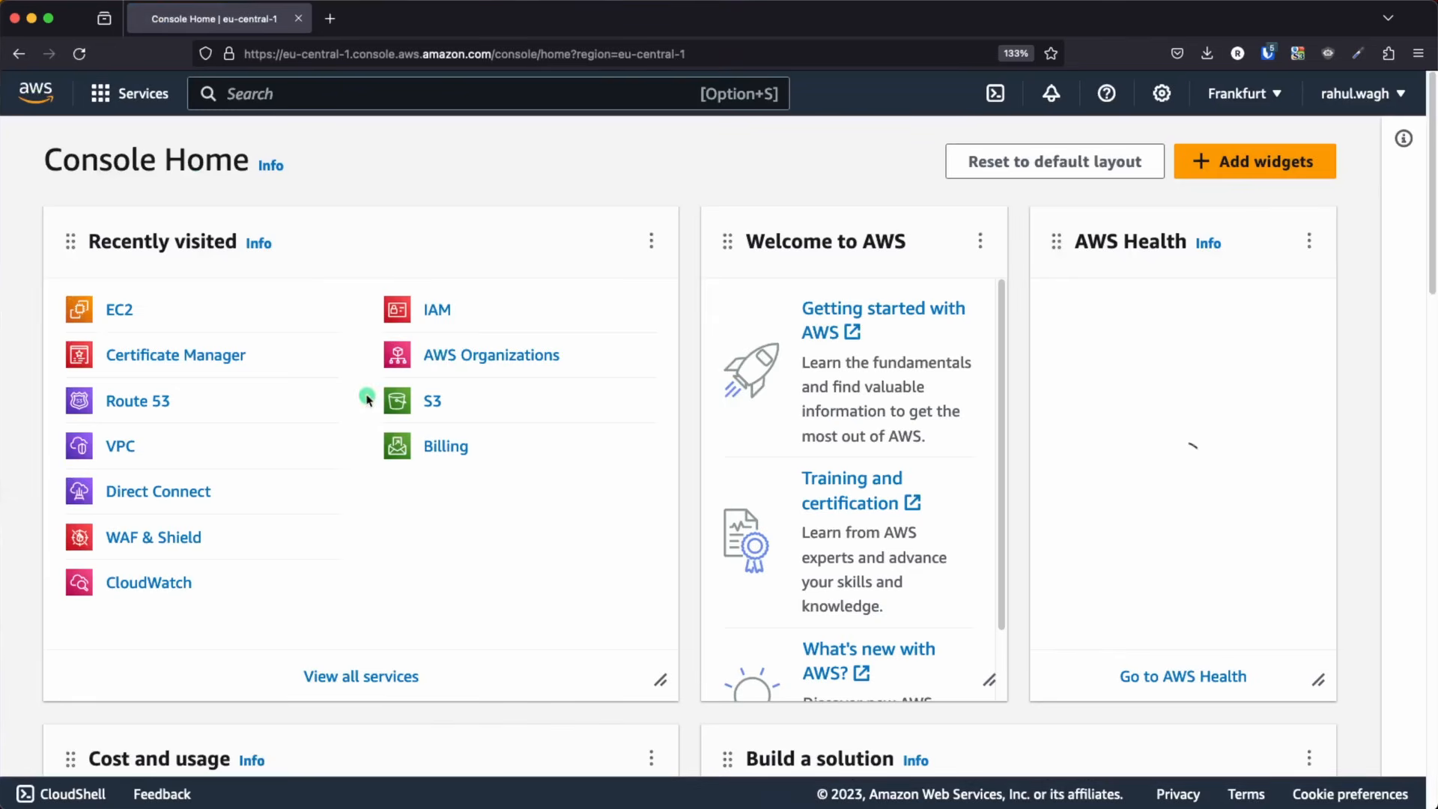
click(115, 313)
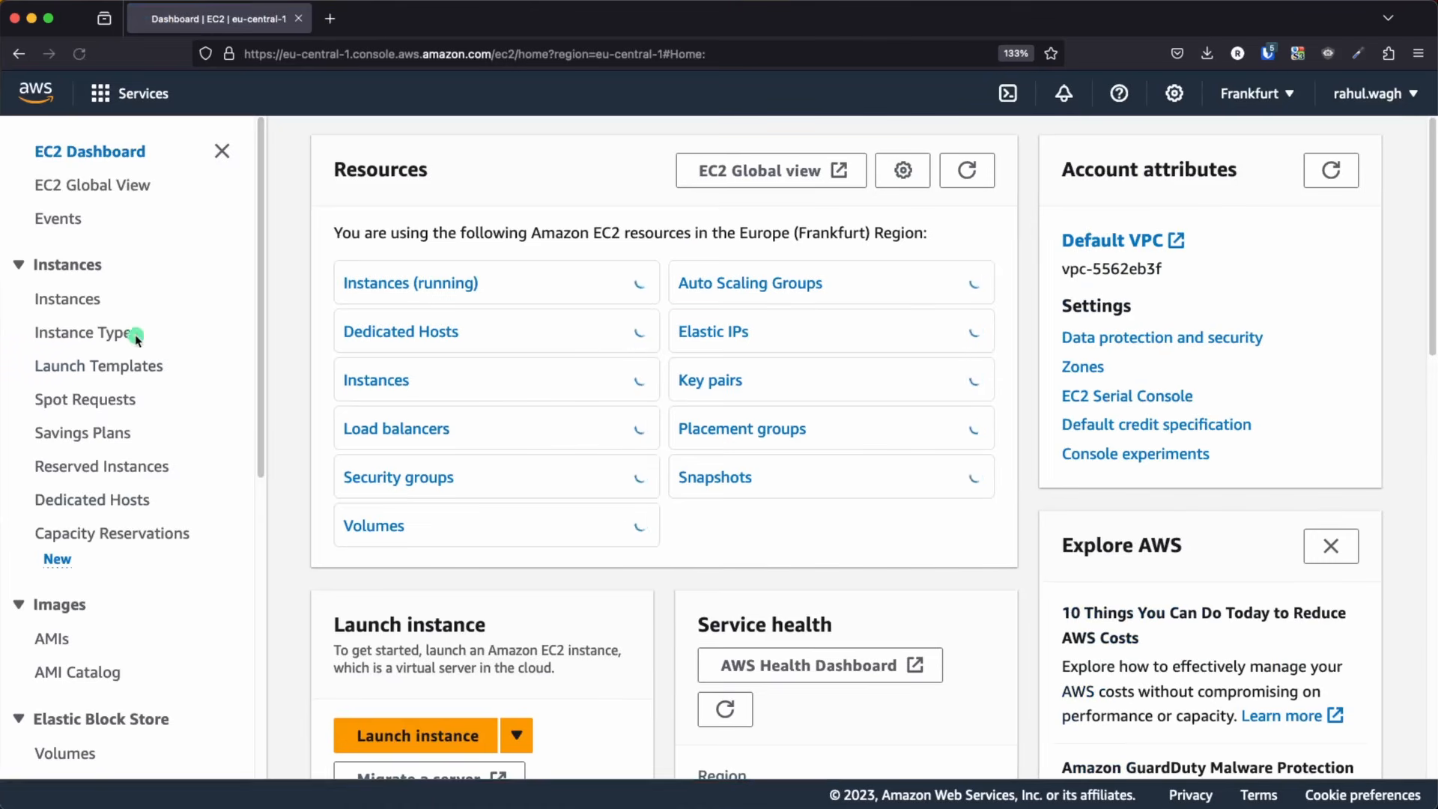
scroll(120, 359, down, 2)
scroll(123, 370, down, 5)
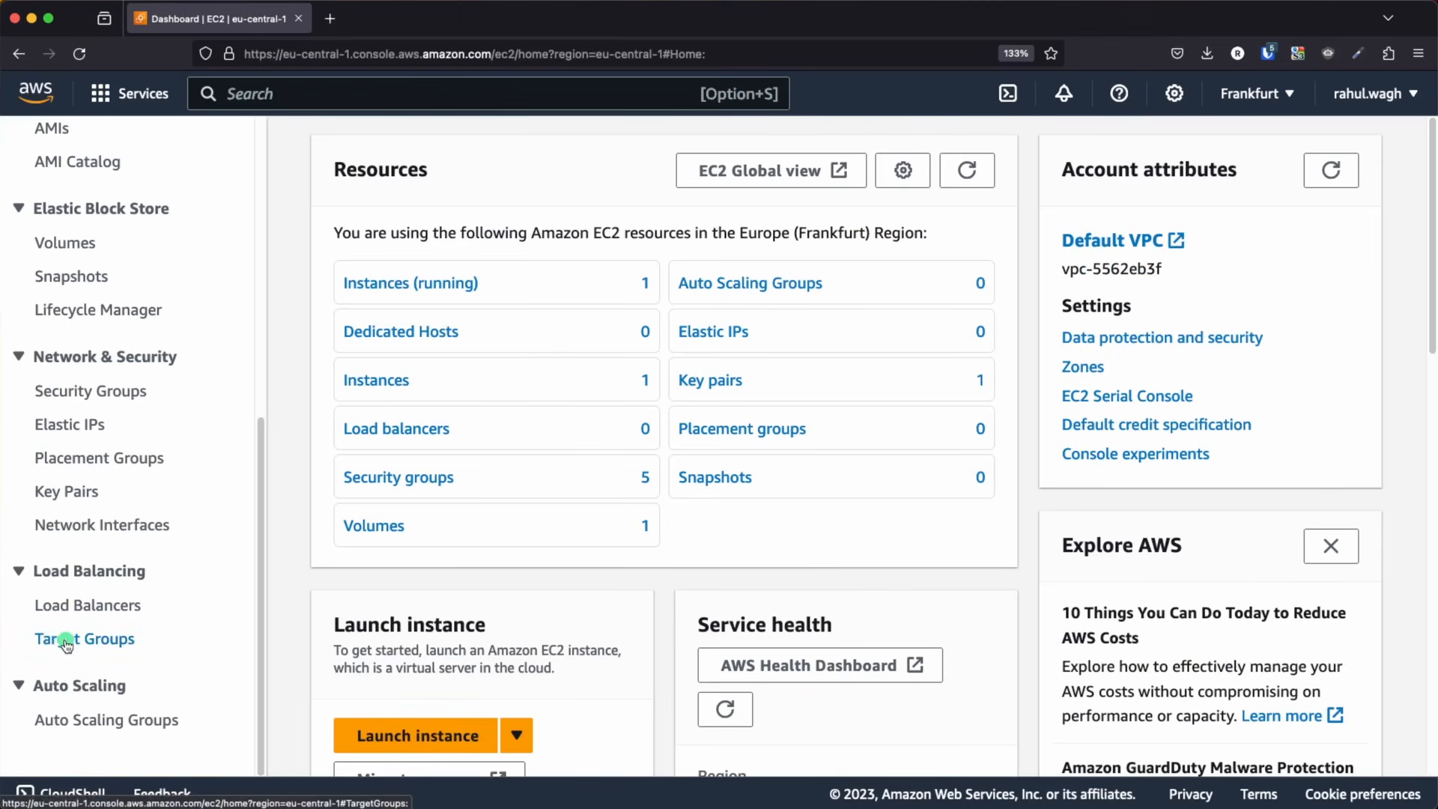
click(75, 646)
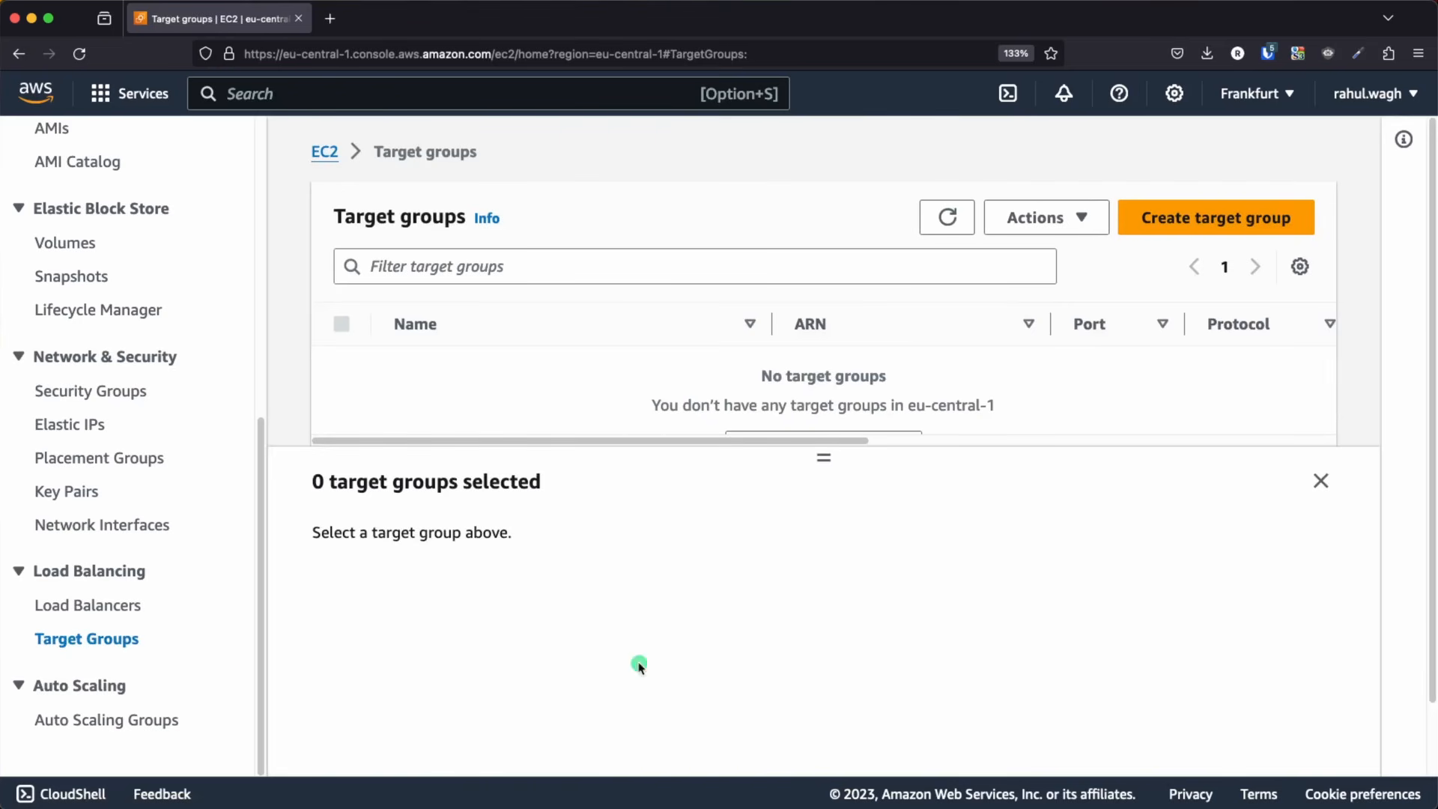
click(1217, 217)
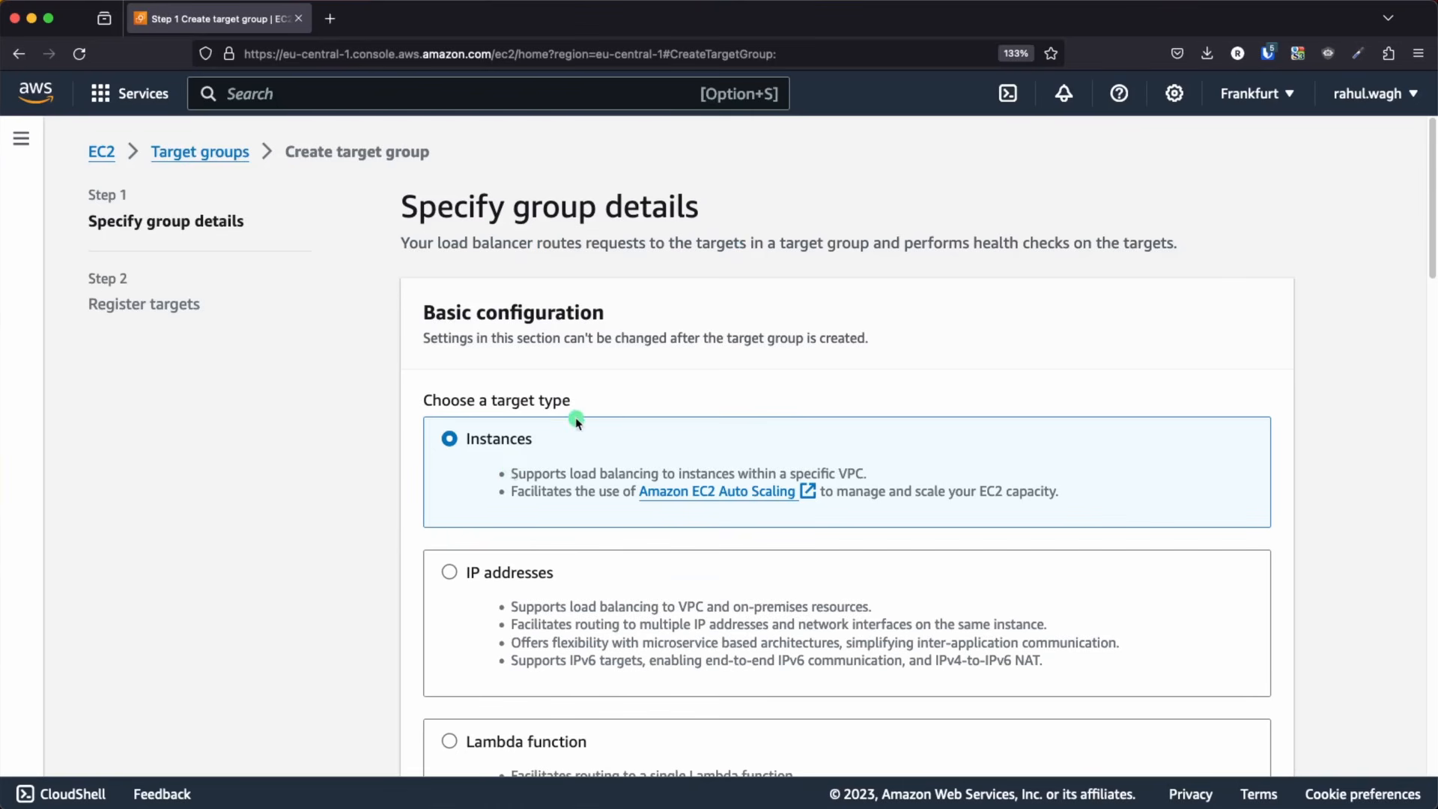
Compare the target types, keep Instances and name the target group test-tg
scroll(858, 419, down, 4)
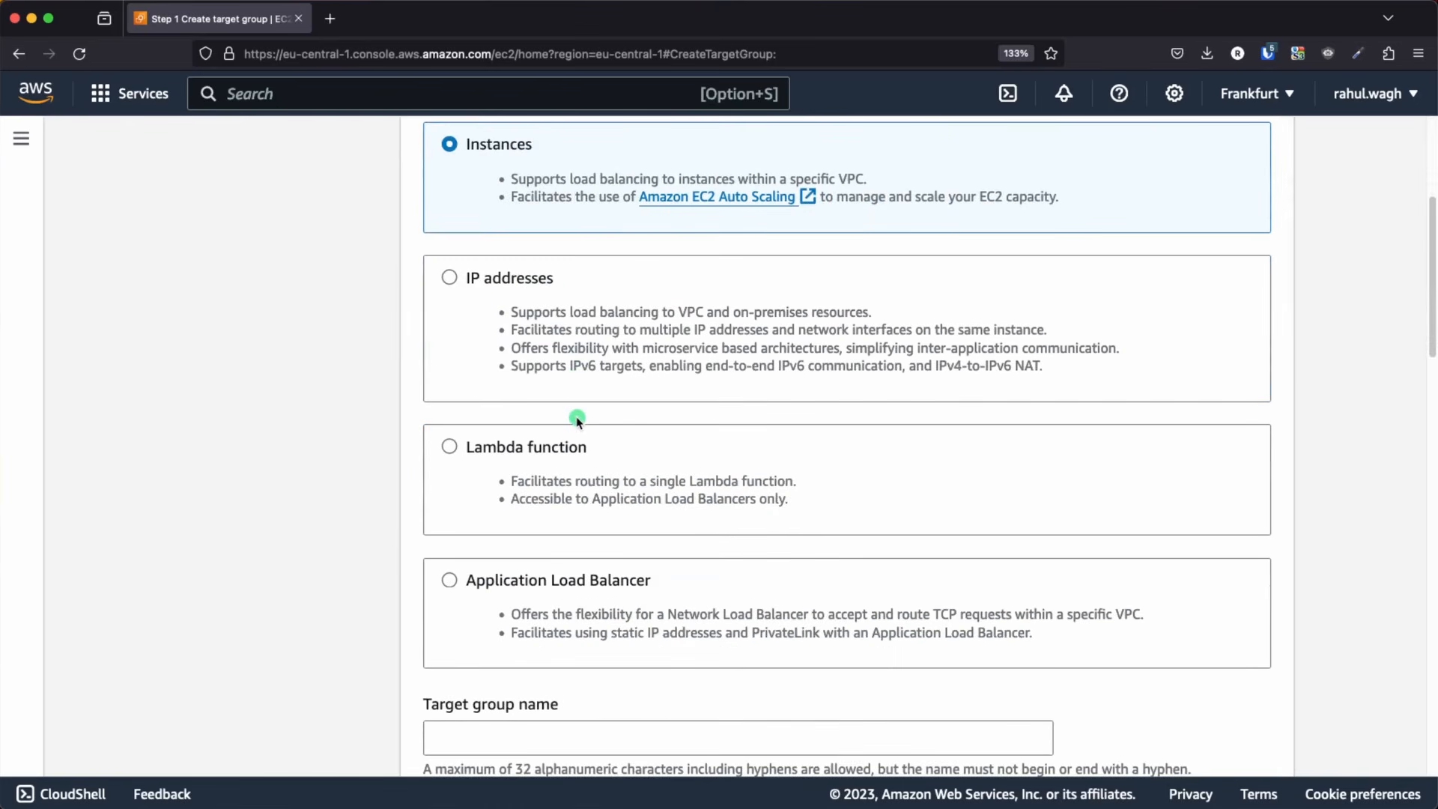
scroll(576, 420, up, 4)
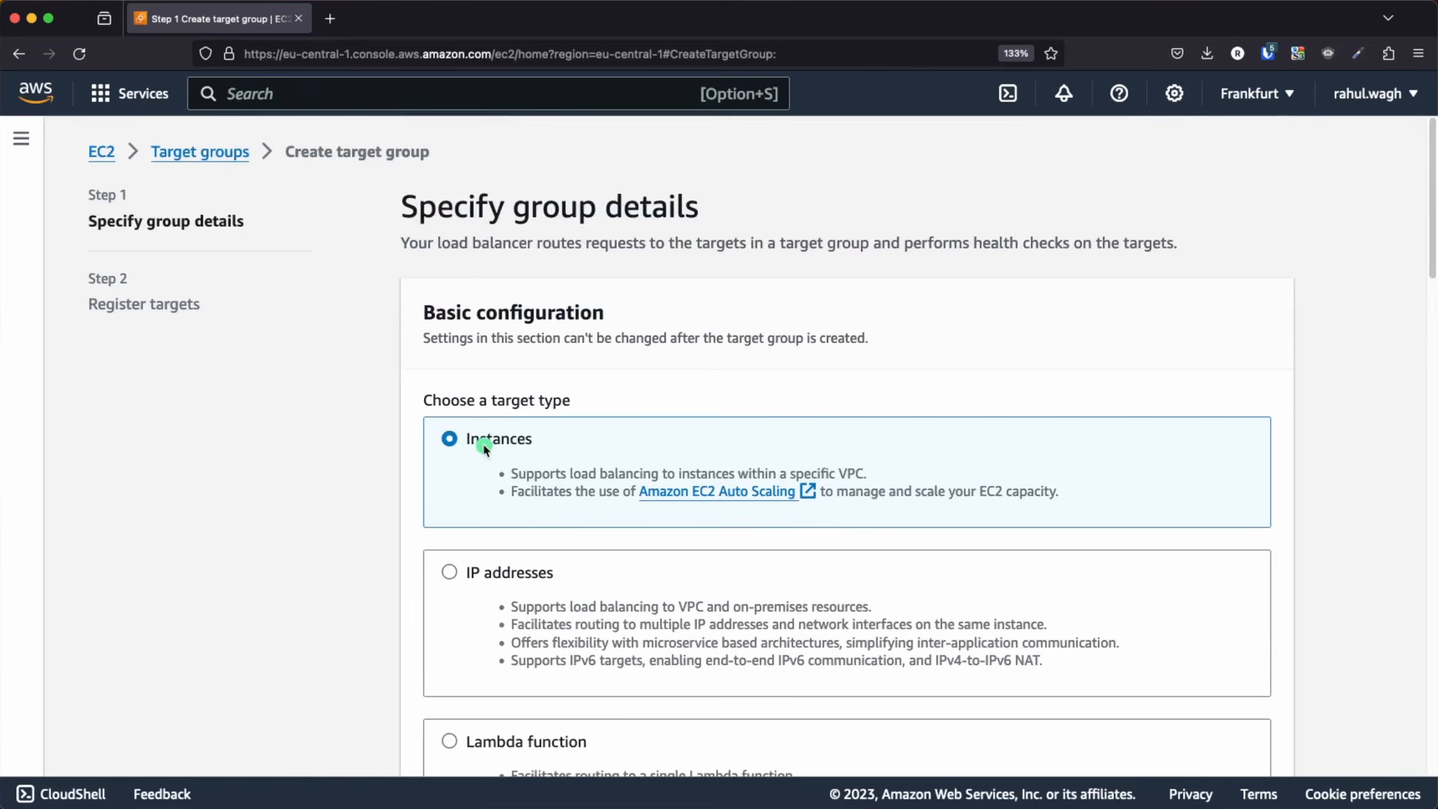
scroll(484, 448, down, 6)
click(512, 499)
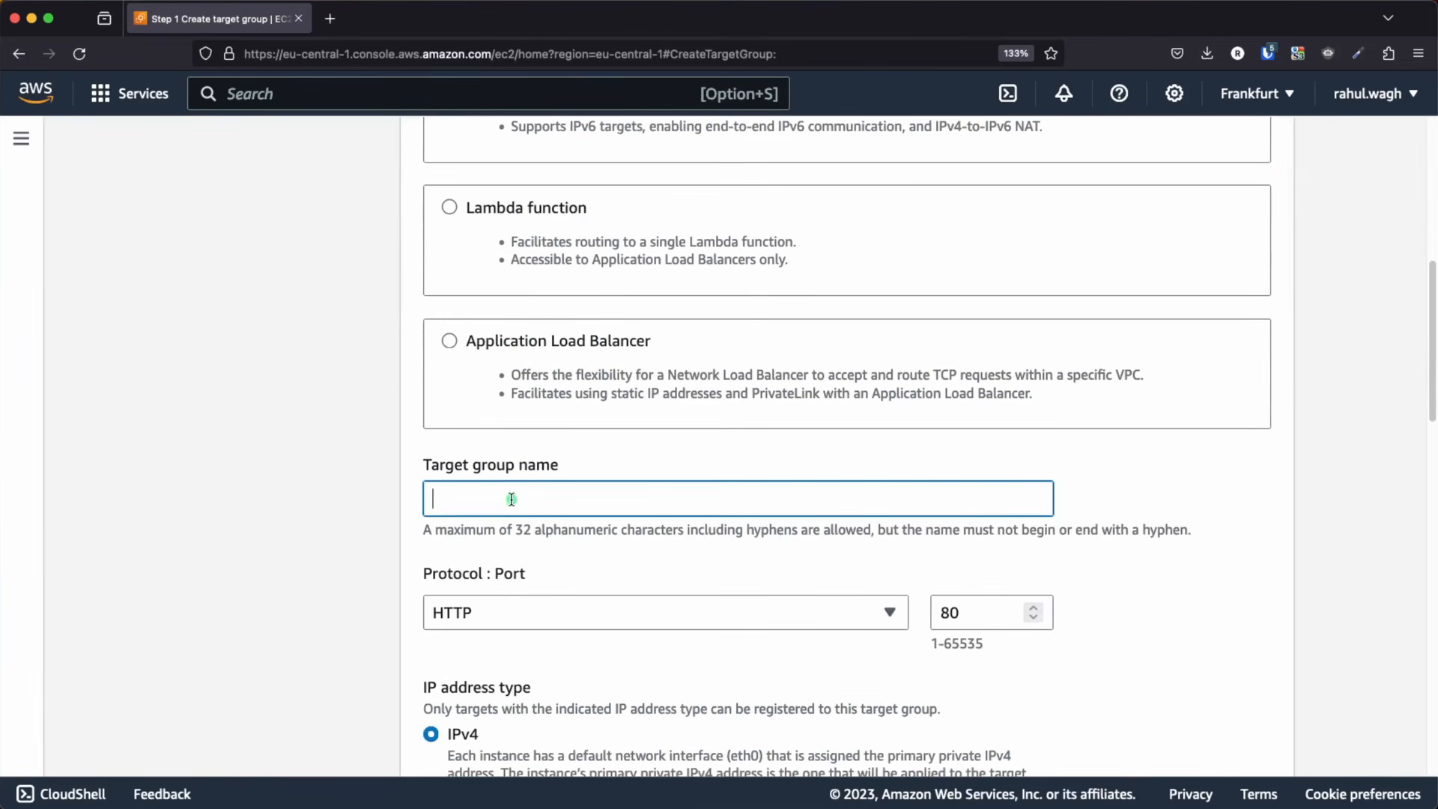
text(test-tg)
Keep HTTP on port 80 with IPv4, check the VPC in the Keynote diagram and assign the target group to test-vpc
scroll(588, 569, down, 3)
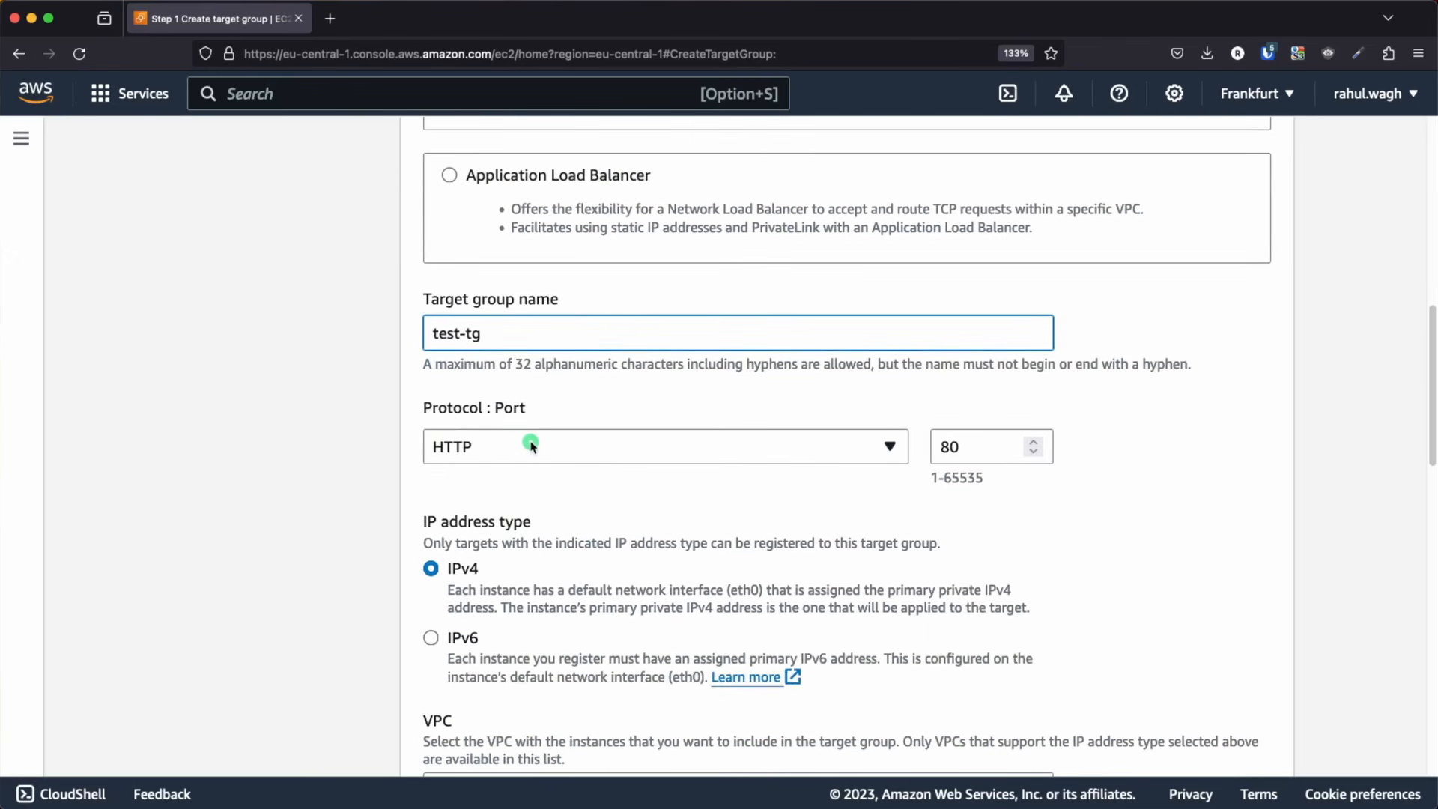
scroll(530, 446, down, 5)
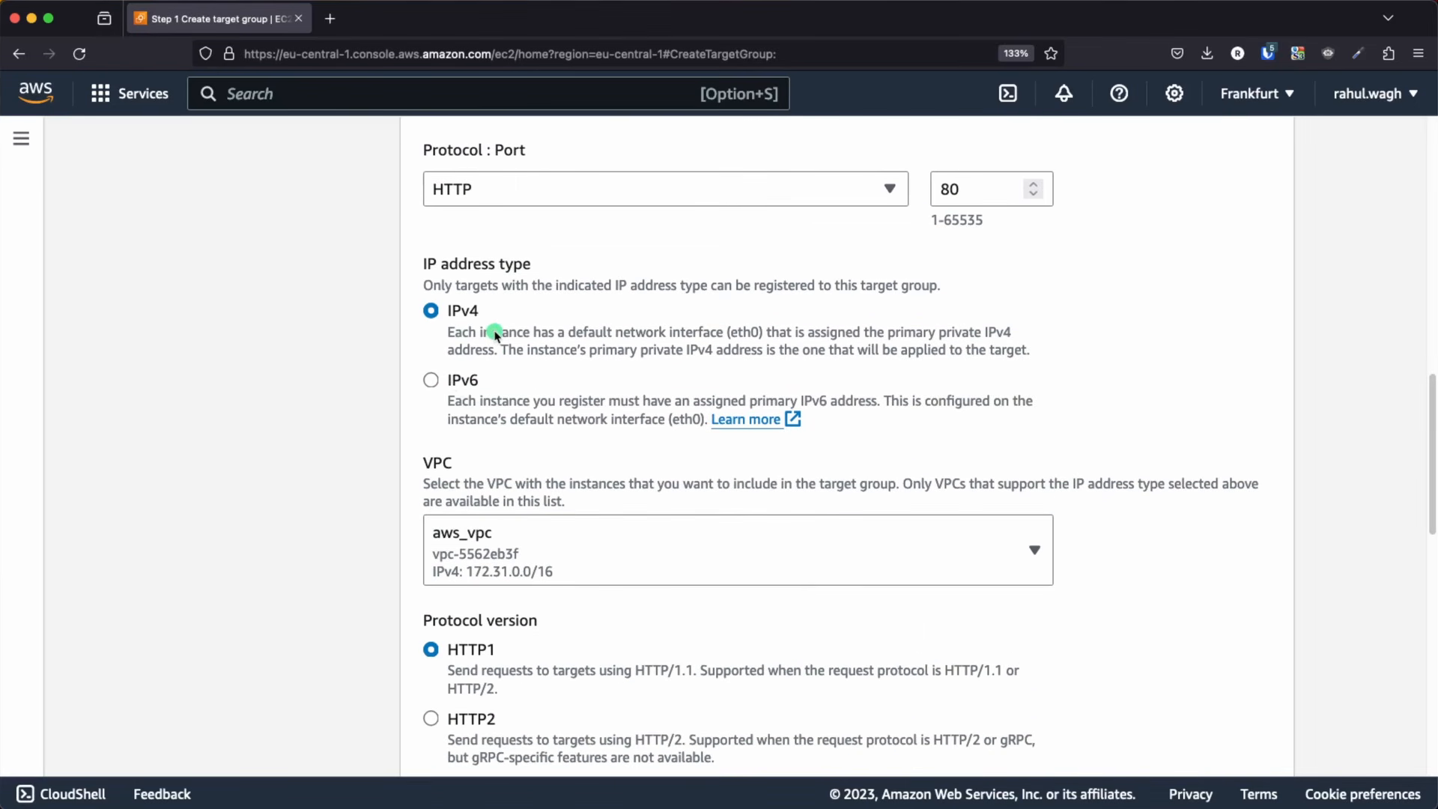
scroll(500, 352, down, 3)
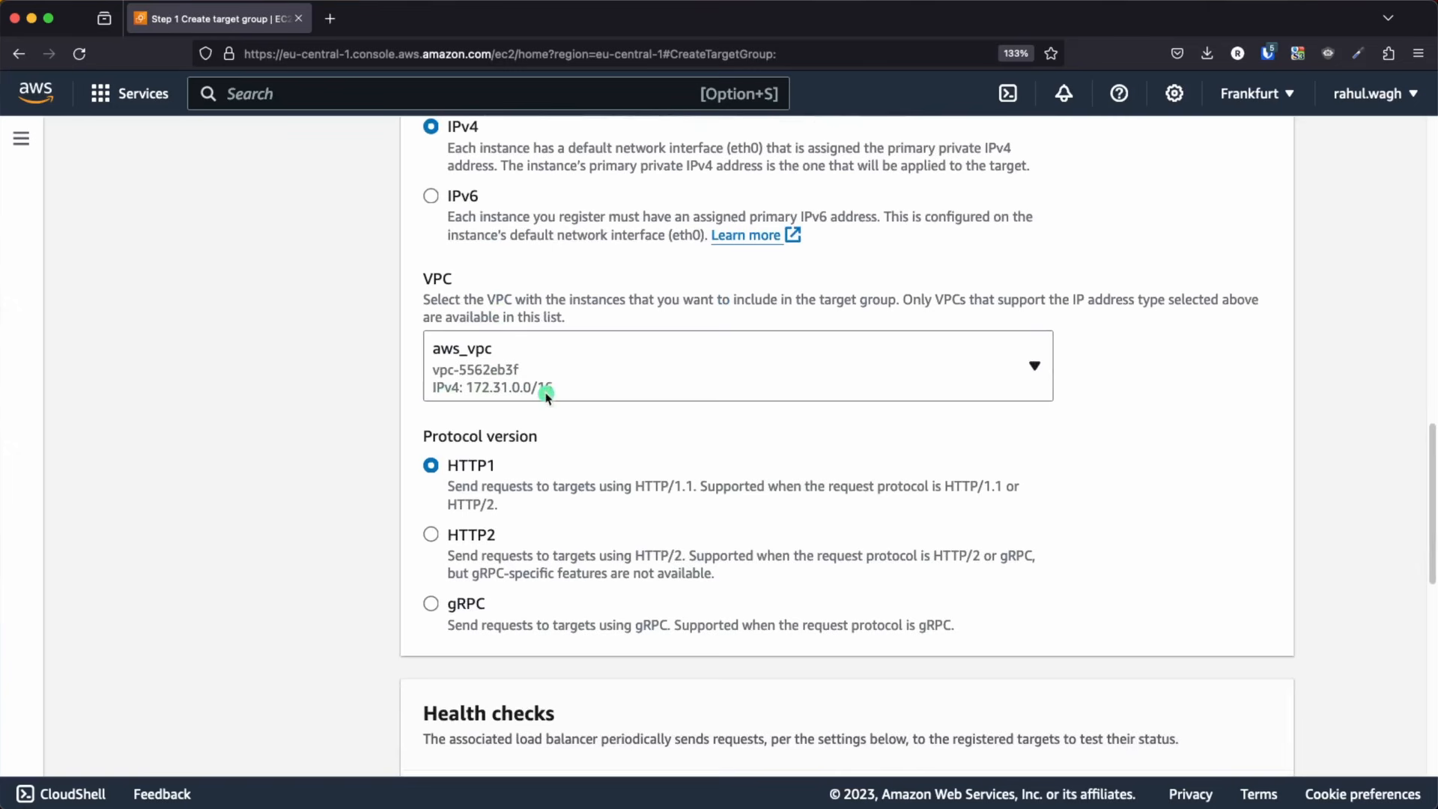
key(super+Tab)
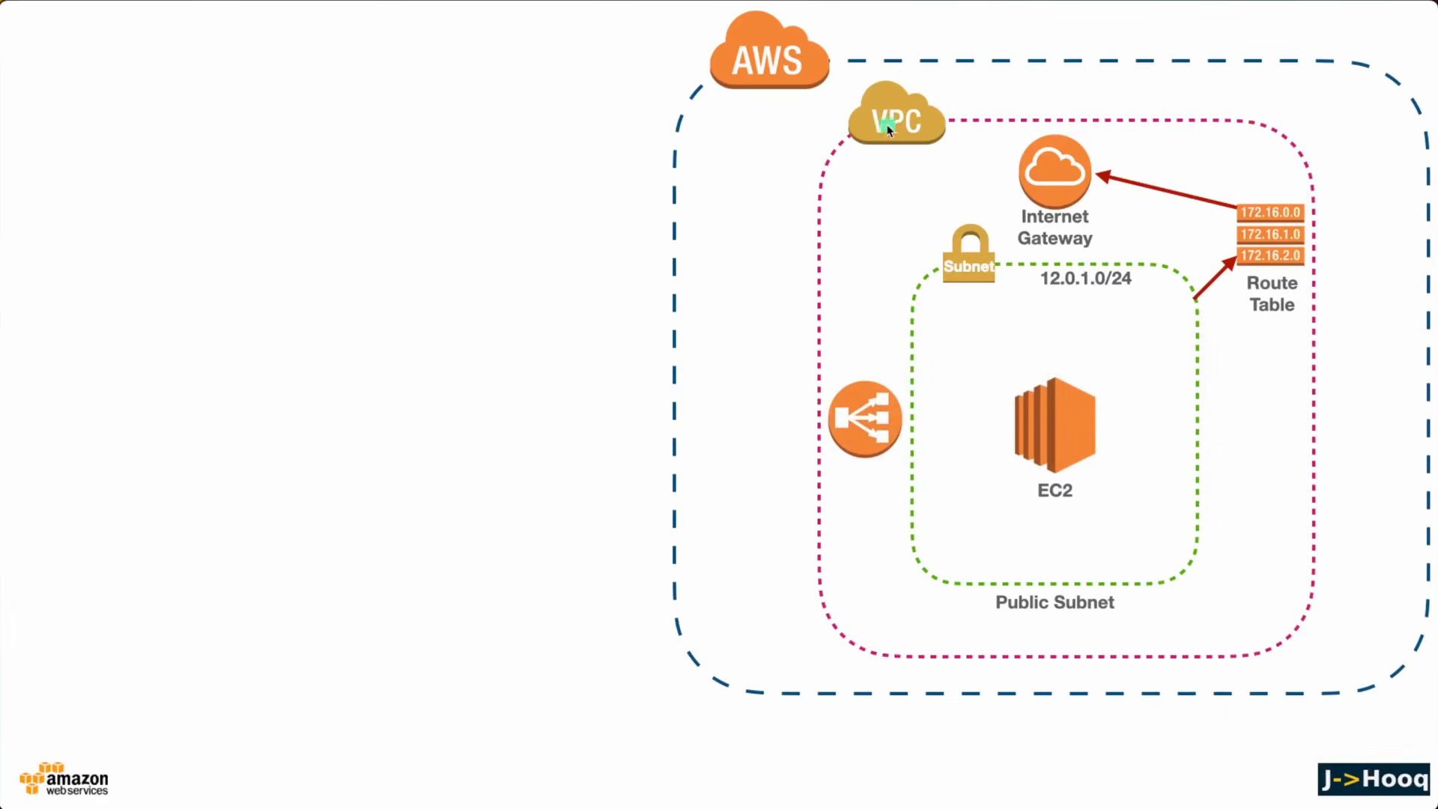
key(super+Tab)
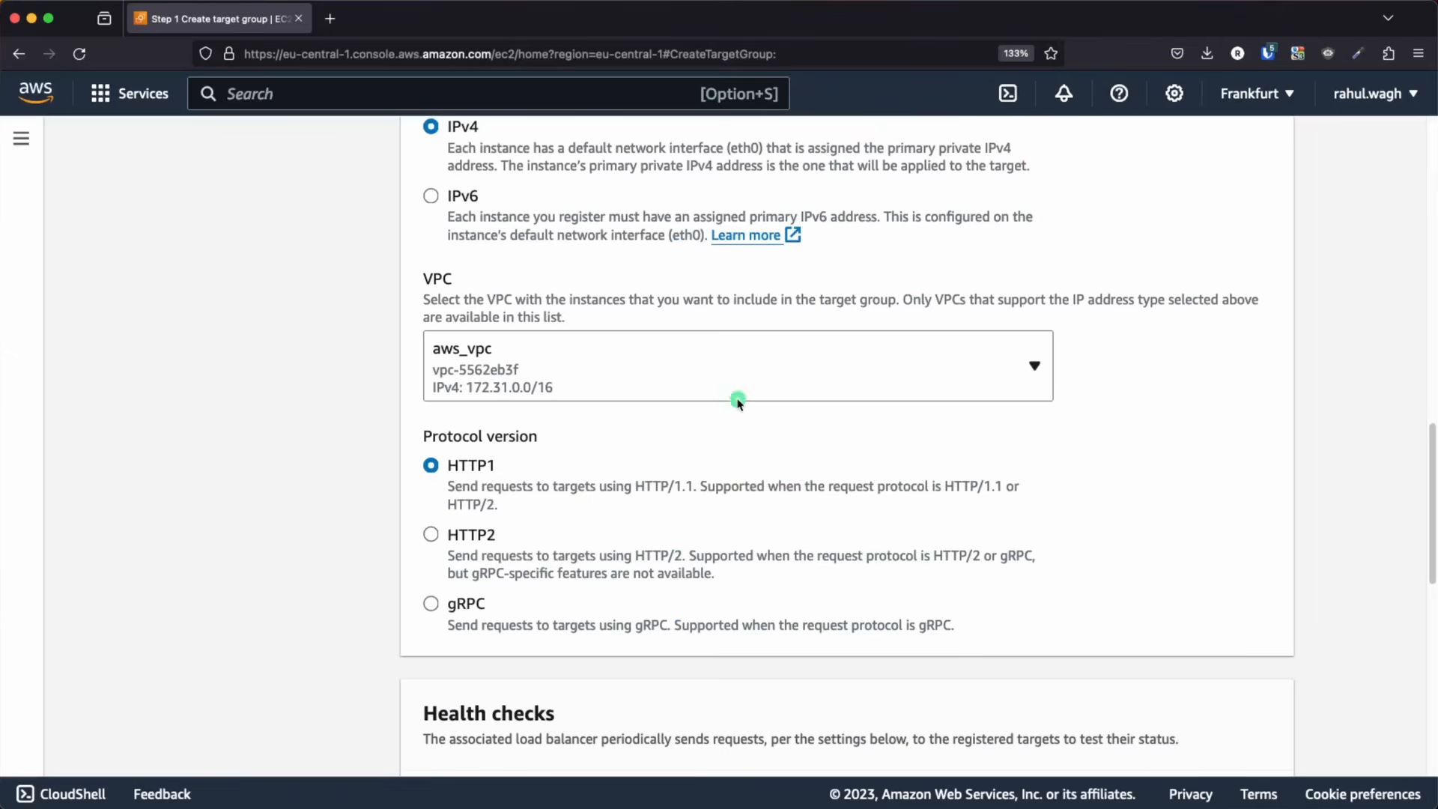
click(605, 357)
click(577, 482)
Keep protocol version HTTP1 and the HTTP health check on path /, and continue to registering targets
scroll(577, 481, down, 5)
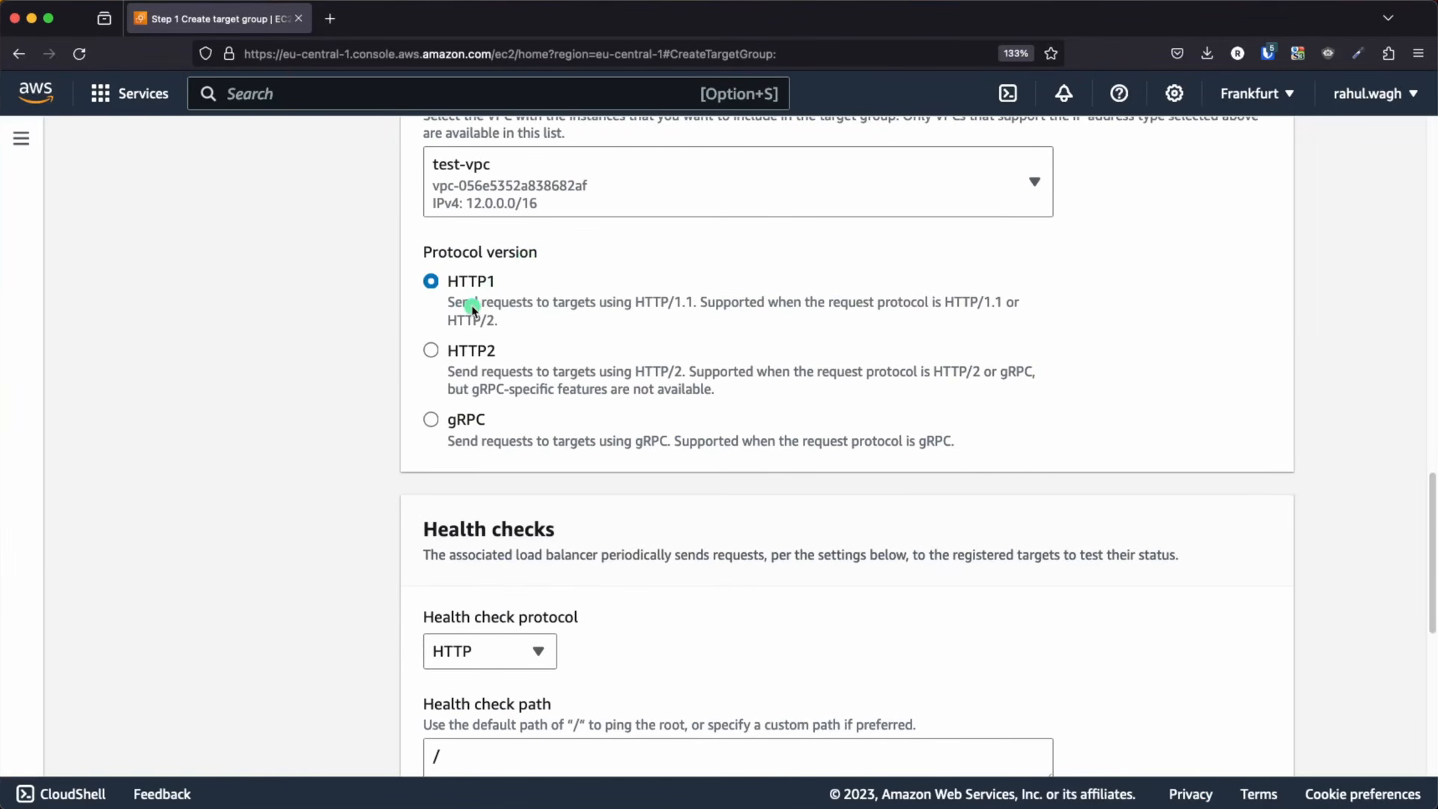
scroll(592, 399, down, 5)
scroll(629, 472, down, 8)
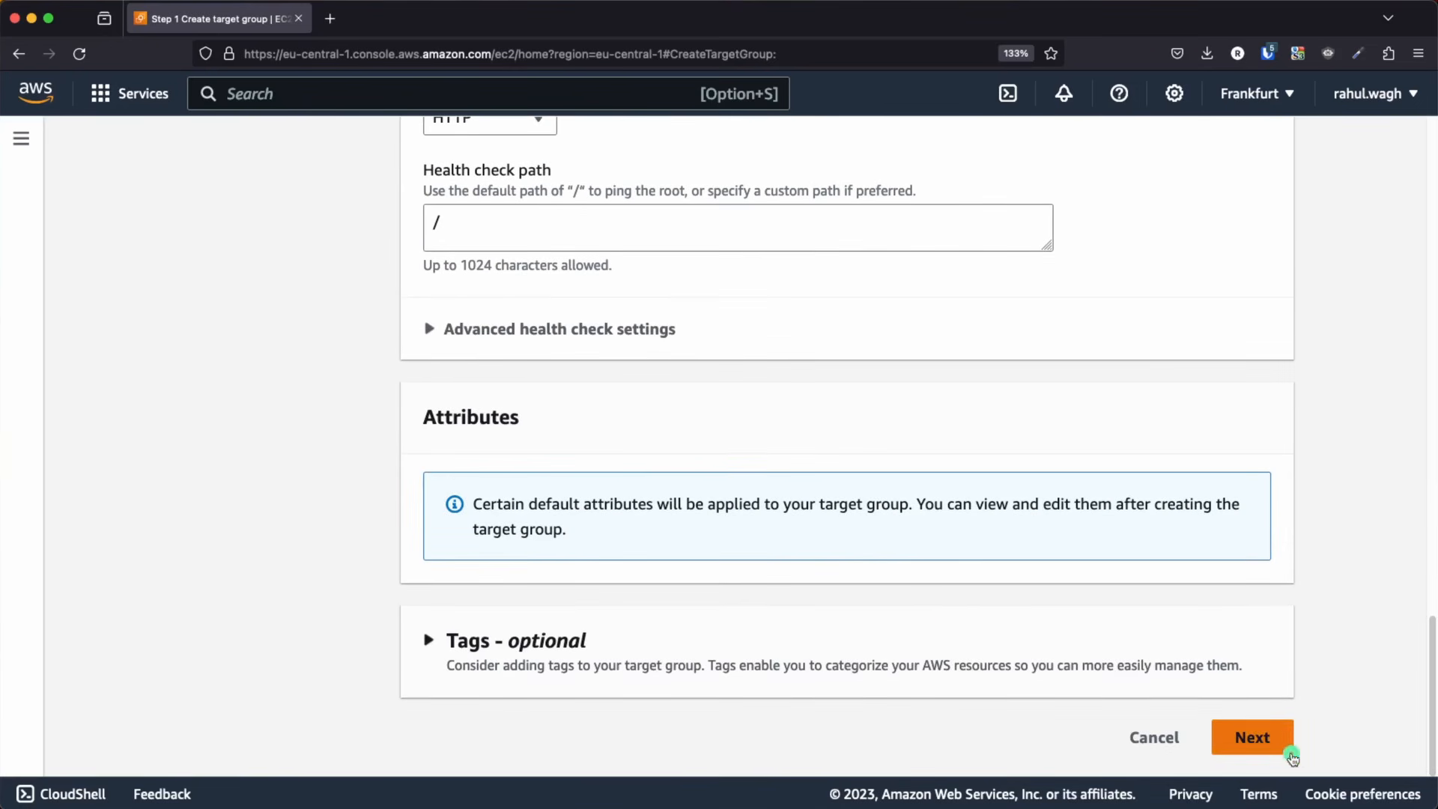
click(1266, 745)
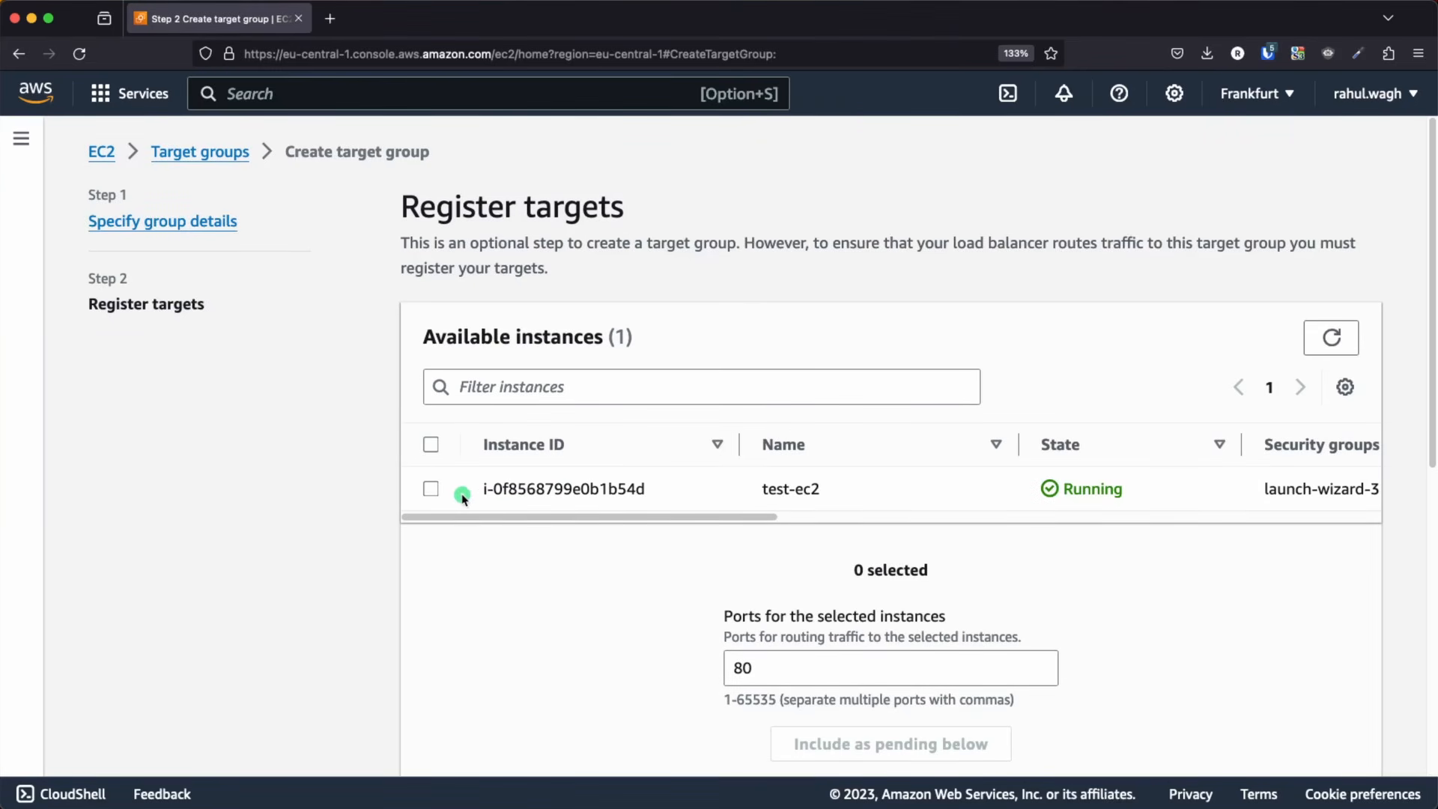
Include the test-ec2 instance as a pending target on port 80, create the target group and check its registered targets
click(432, 488)
scroll(802, 556, down, 5)
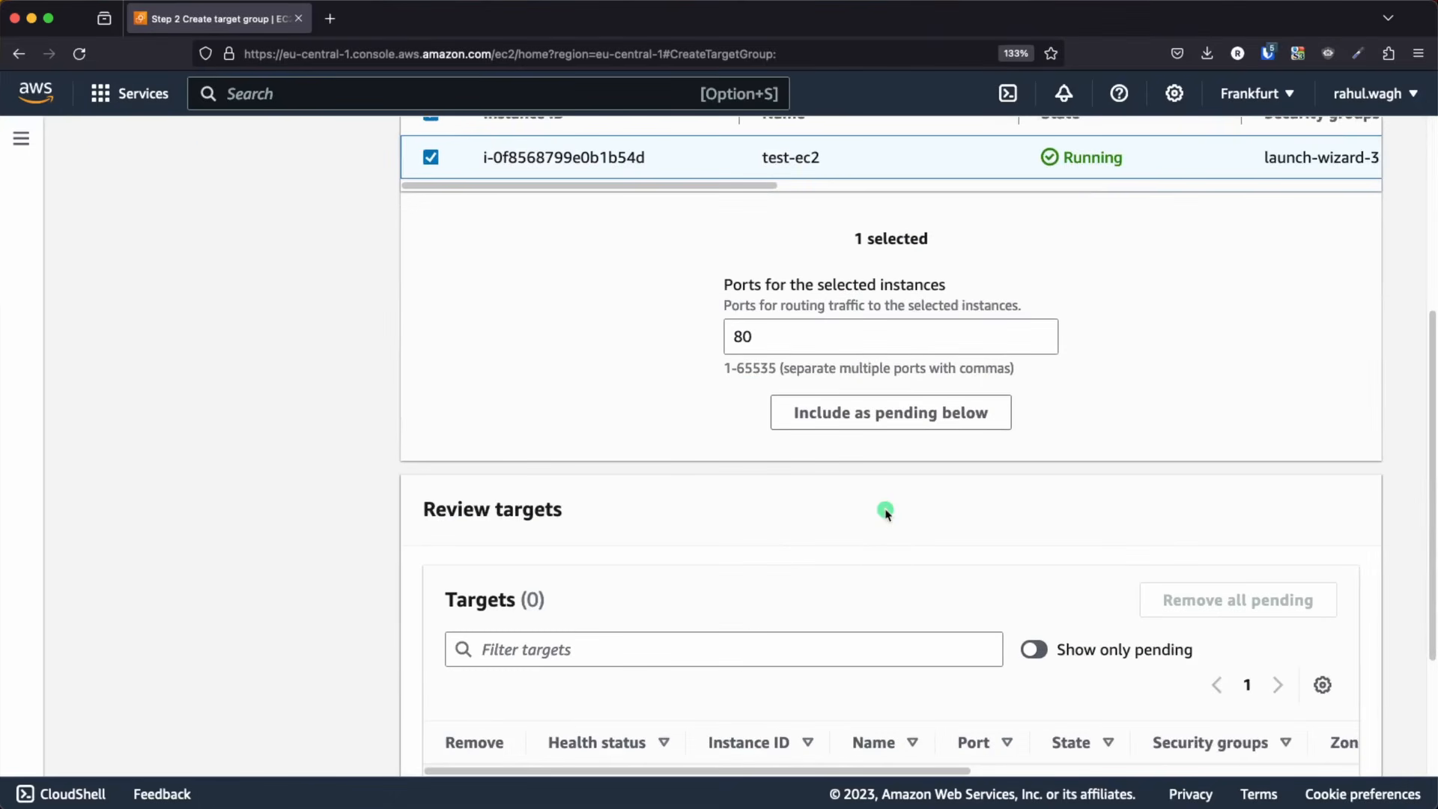
click(878, 421)
scroll(618, 480, down, 1)
scroll(619, 479, down, 1)
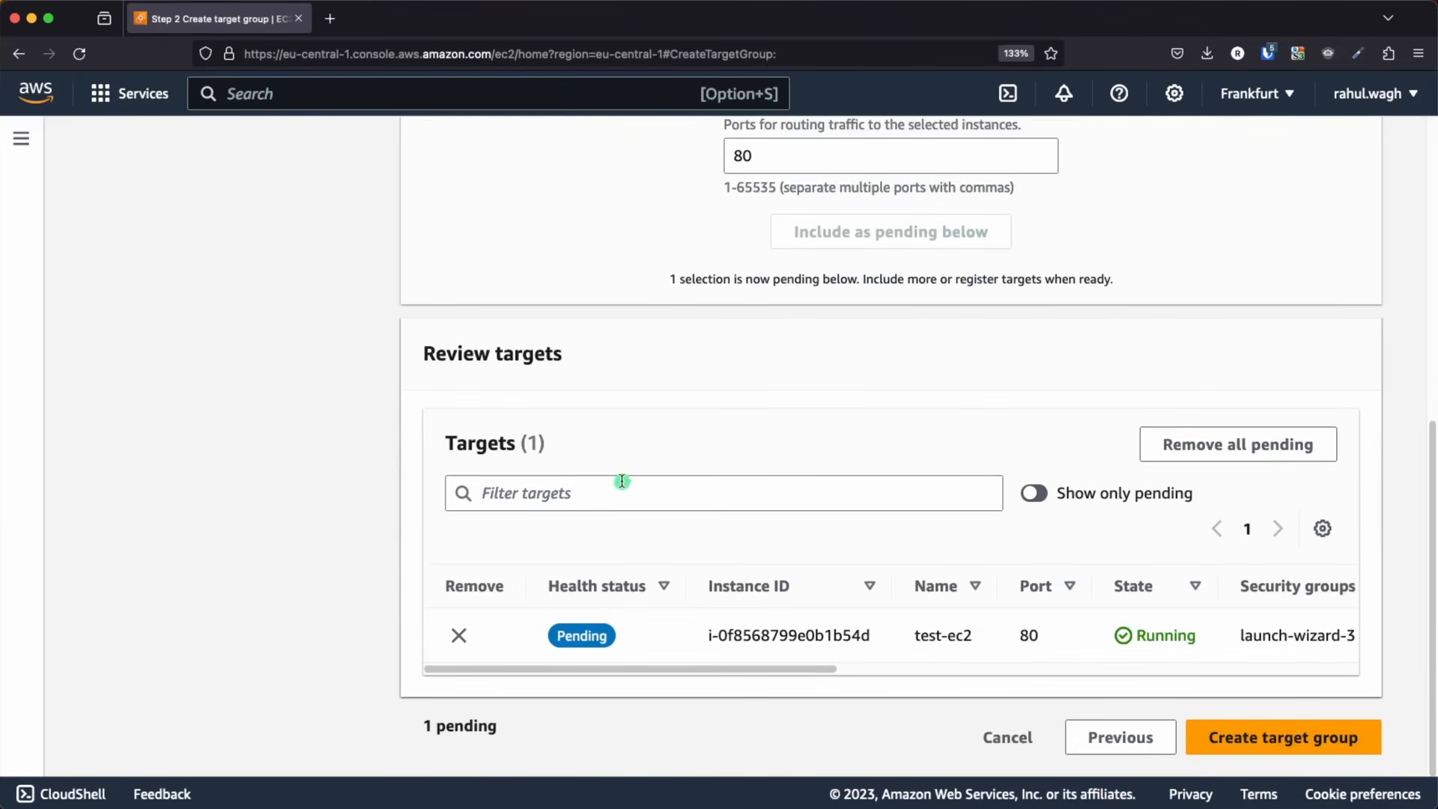
click(1320, 740)
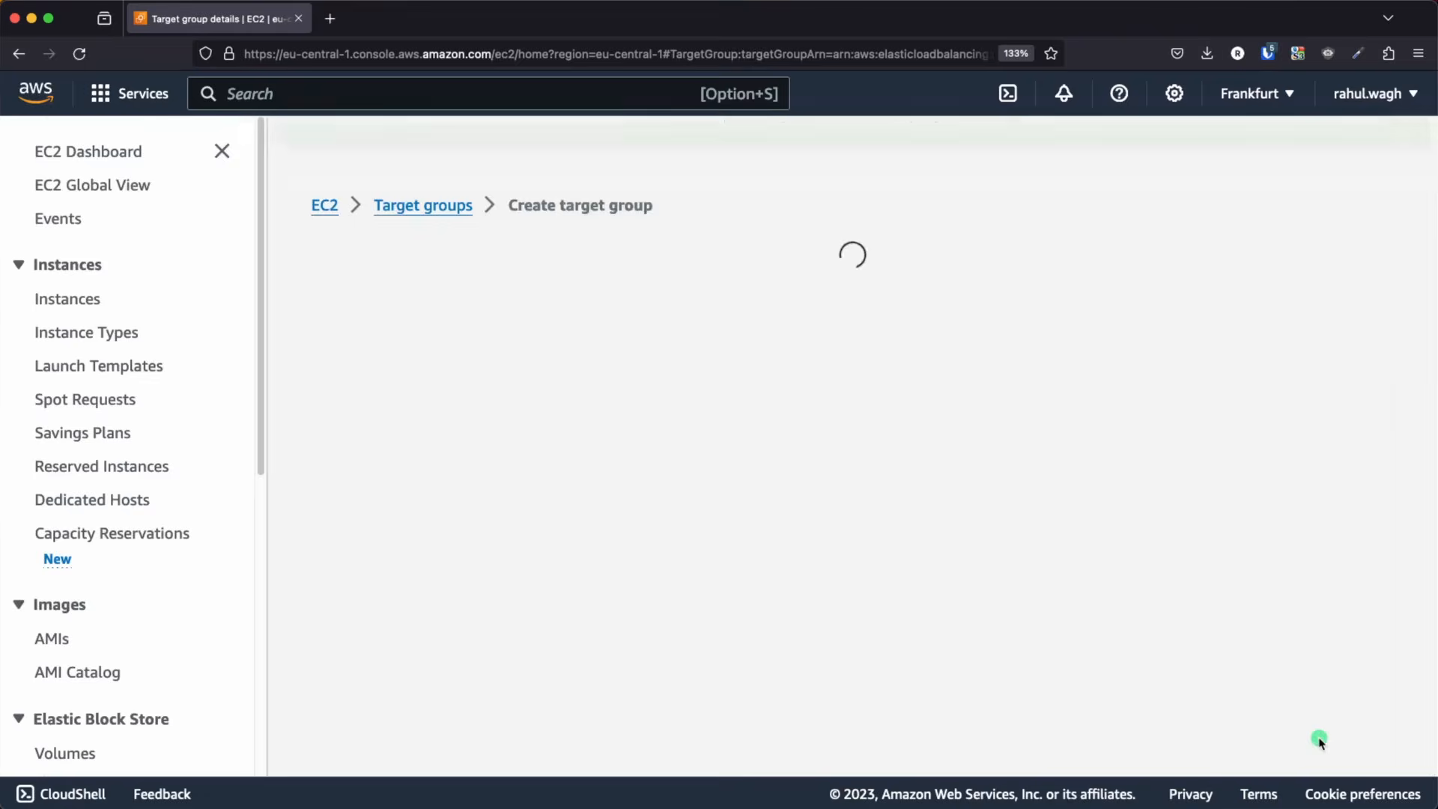
scroll(719, 502, down, 3)
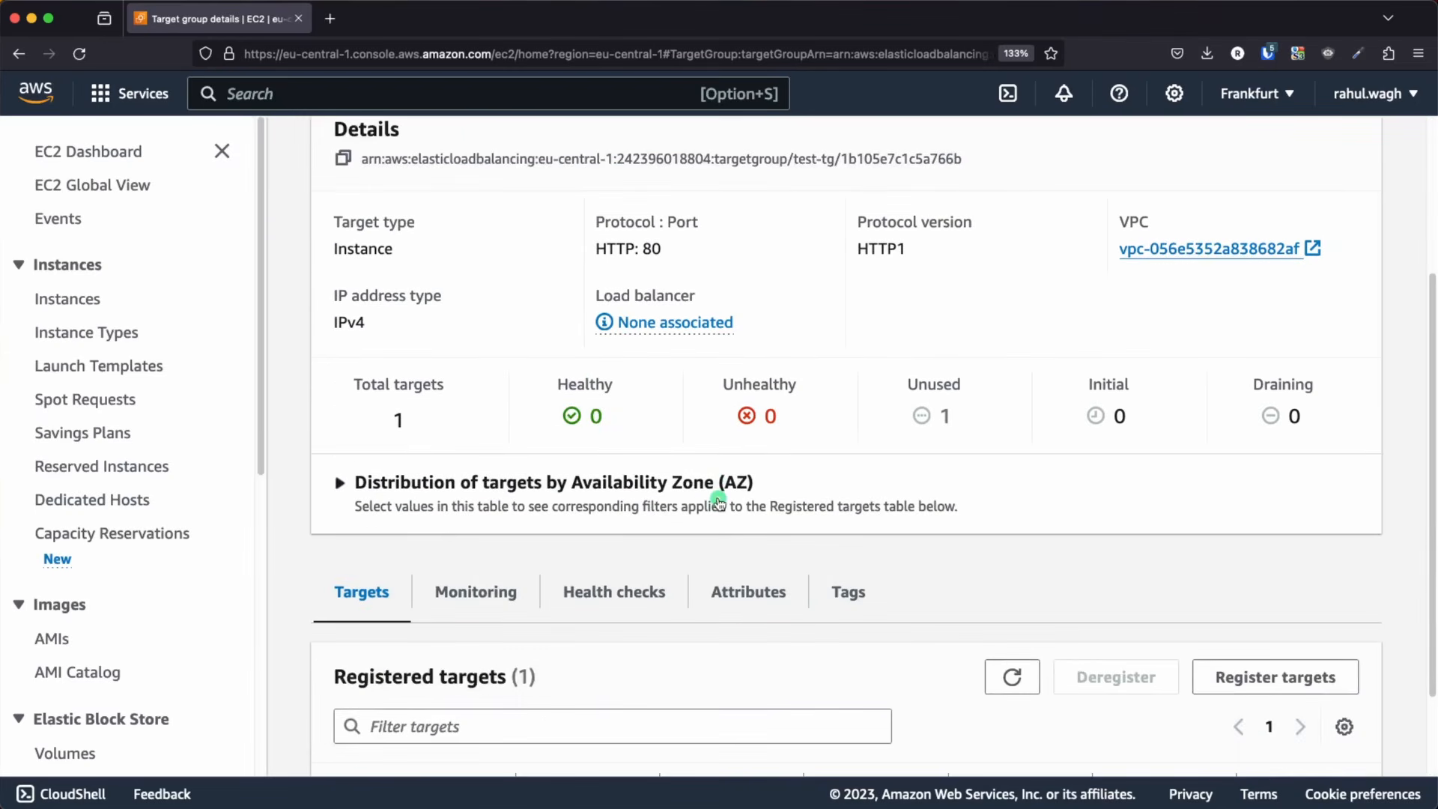
scroll(719, 502, down, 2)
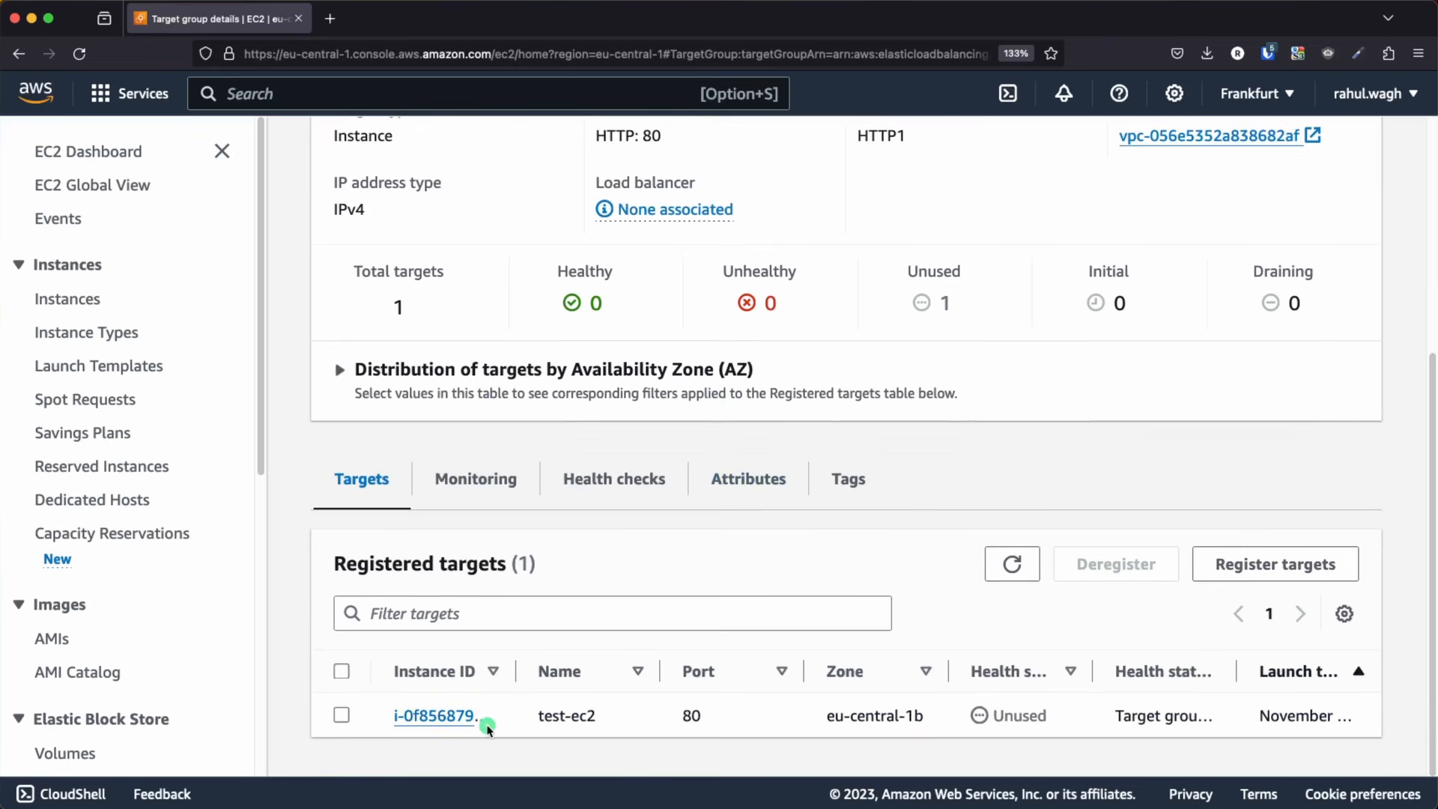
drag(333, 563, 543, 574)
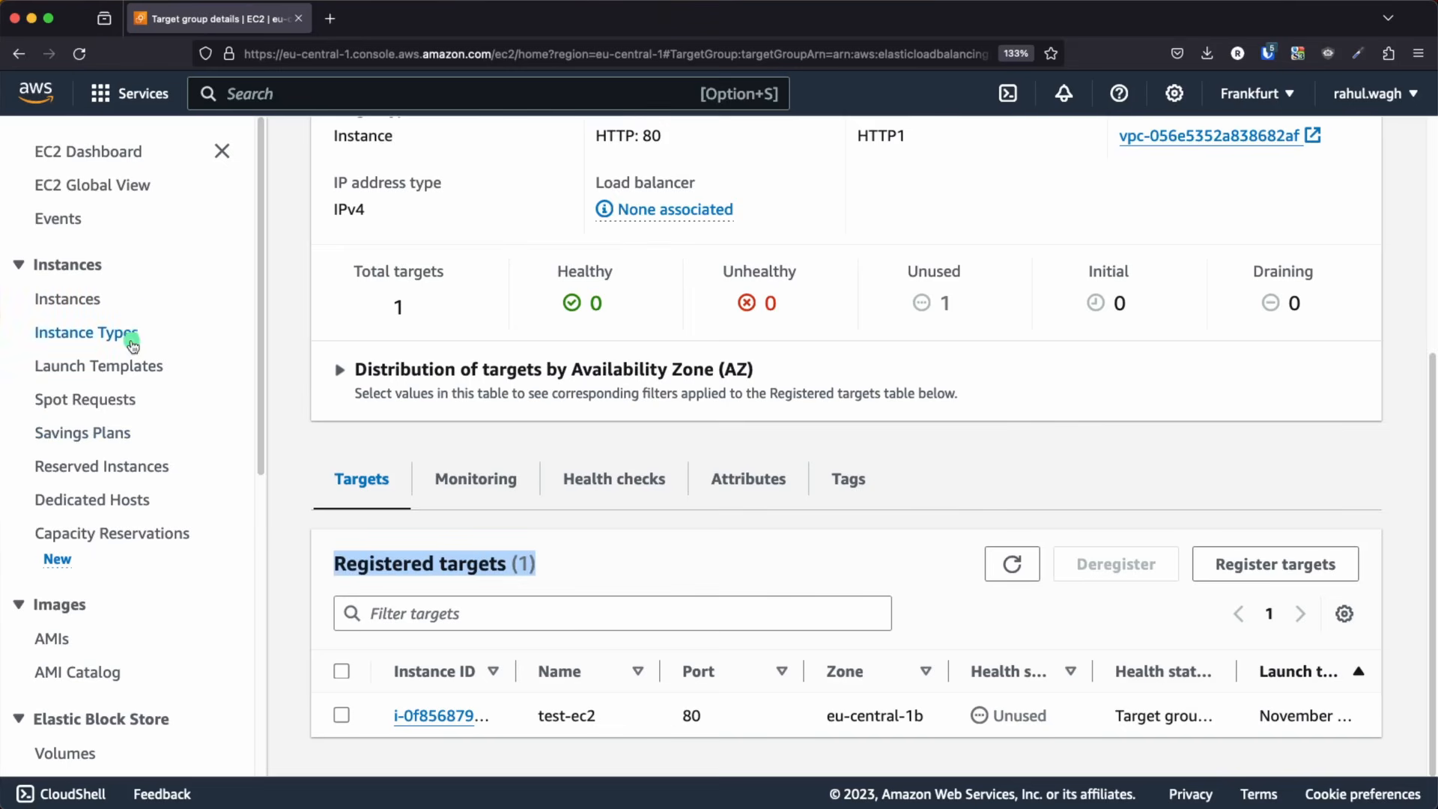
Go to the load balancers, compare the load balancer types and start creating an Application Load Balancer
scroll(558, 364, down, 5)
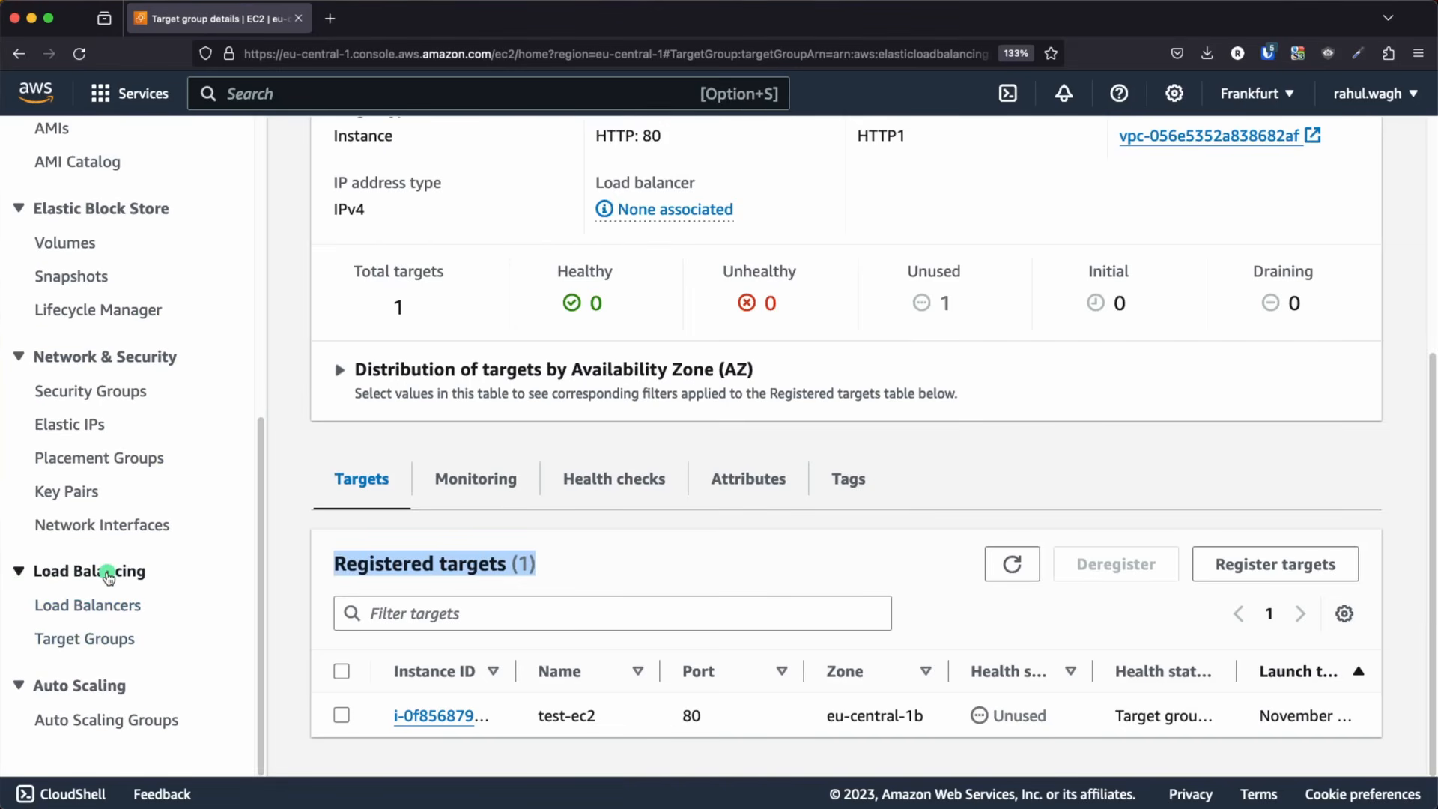
click(62, 611)
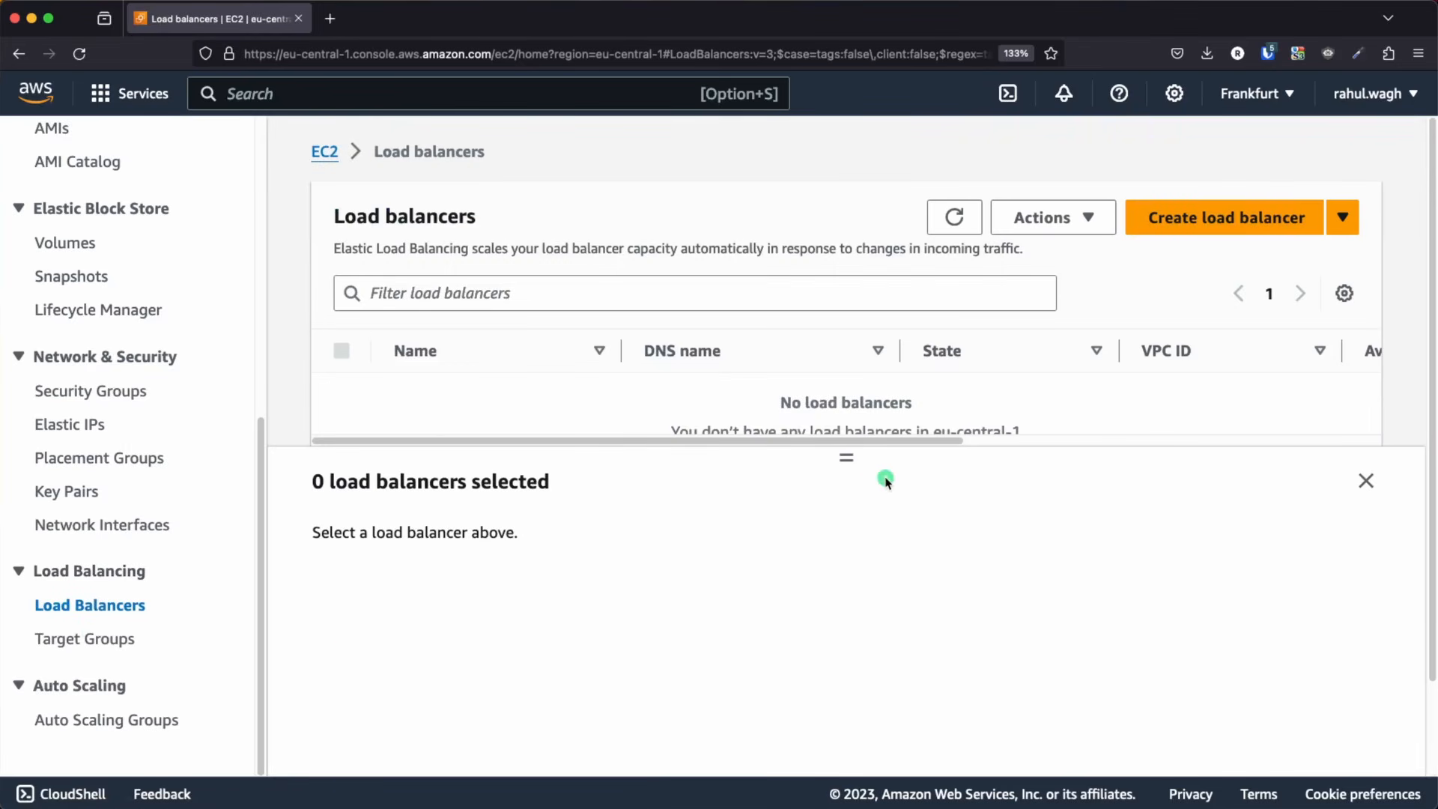
drag(847, 458, 847, 603)
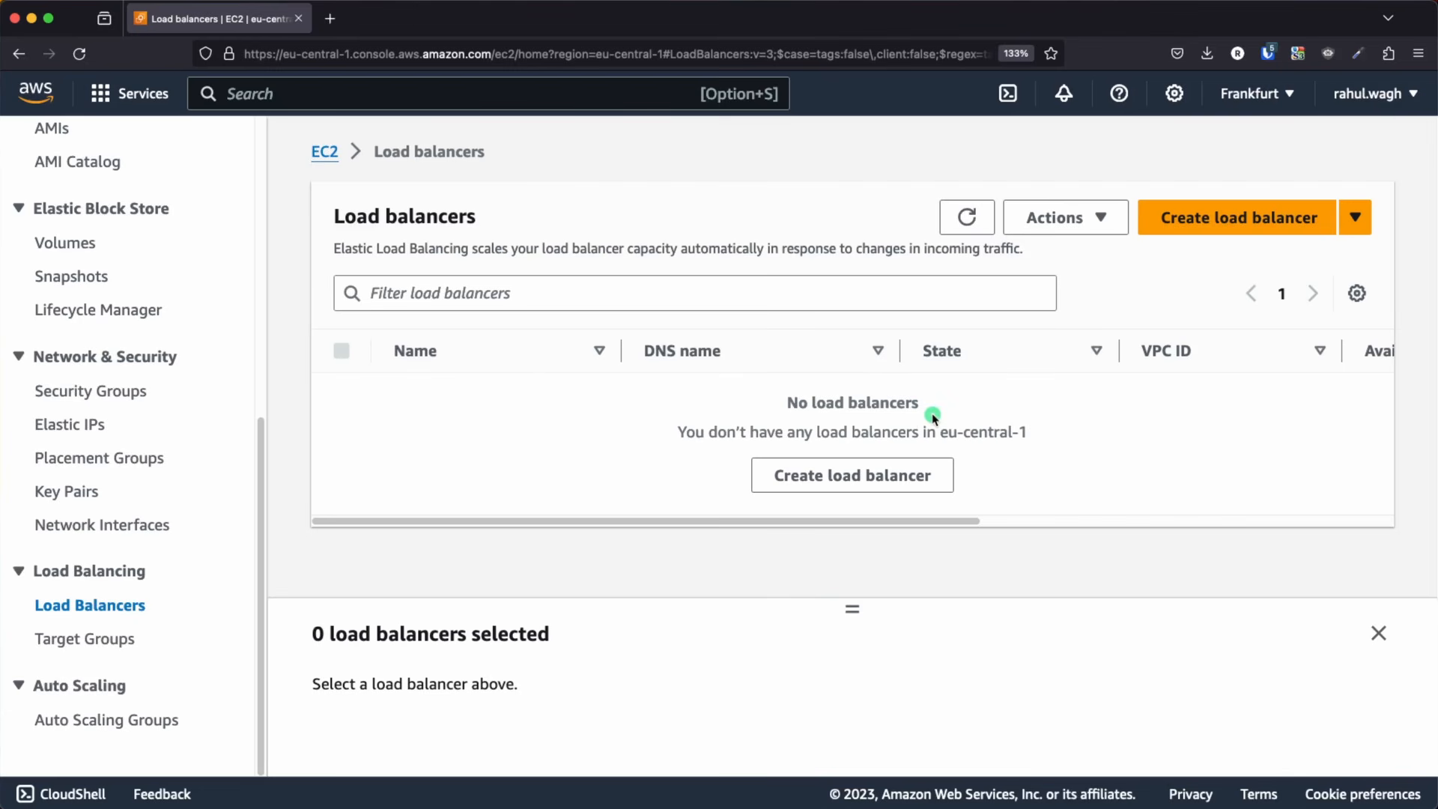
click(1216, 217)
scroll(555, 362, down, 4)
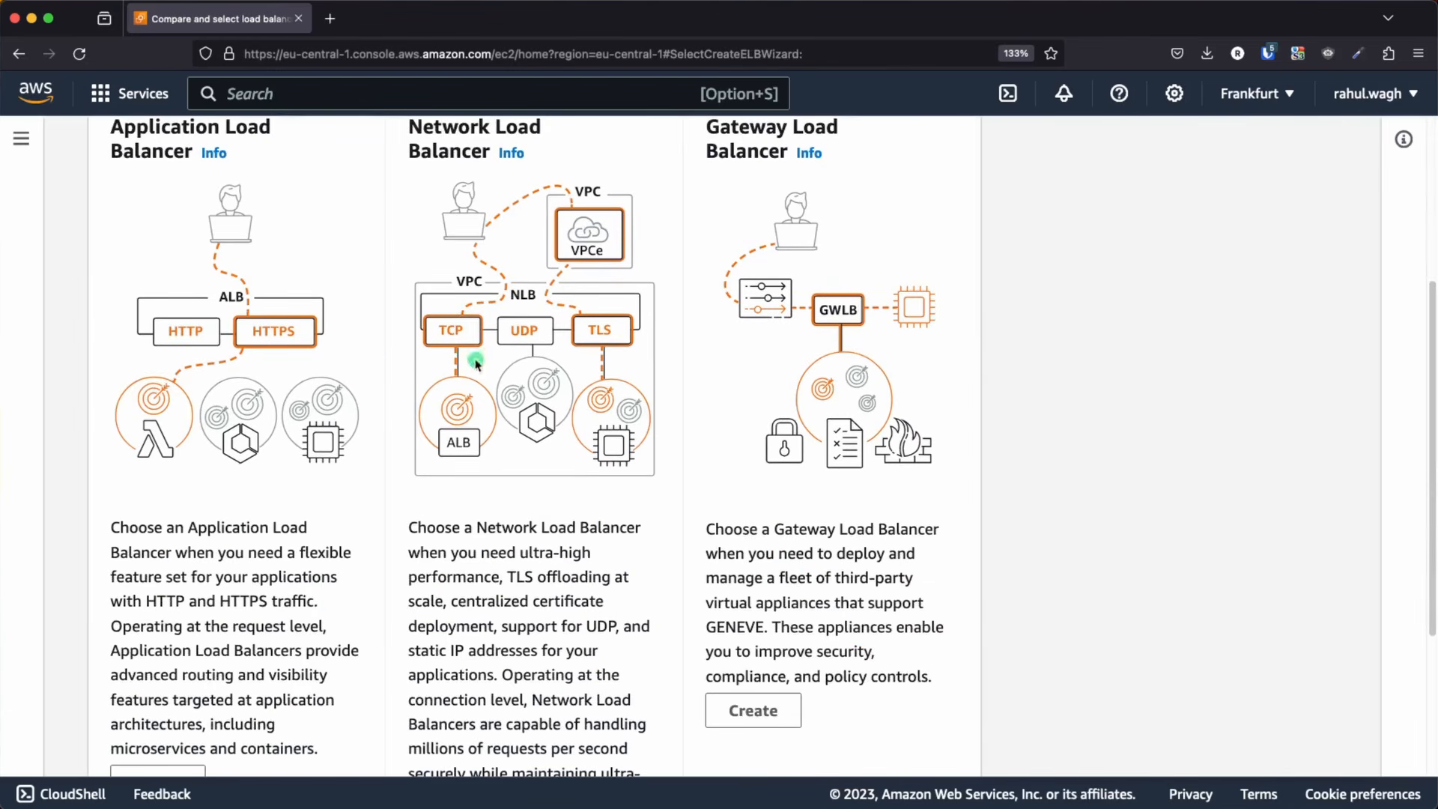
scroll(113, 257, up, 2)
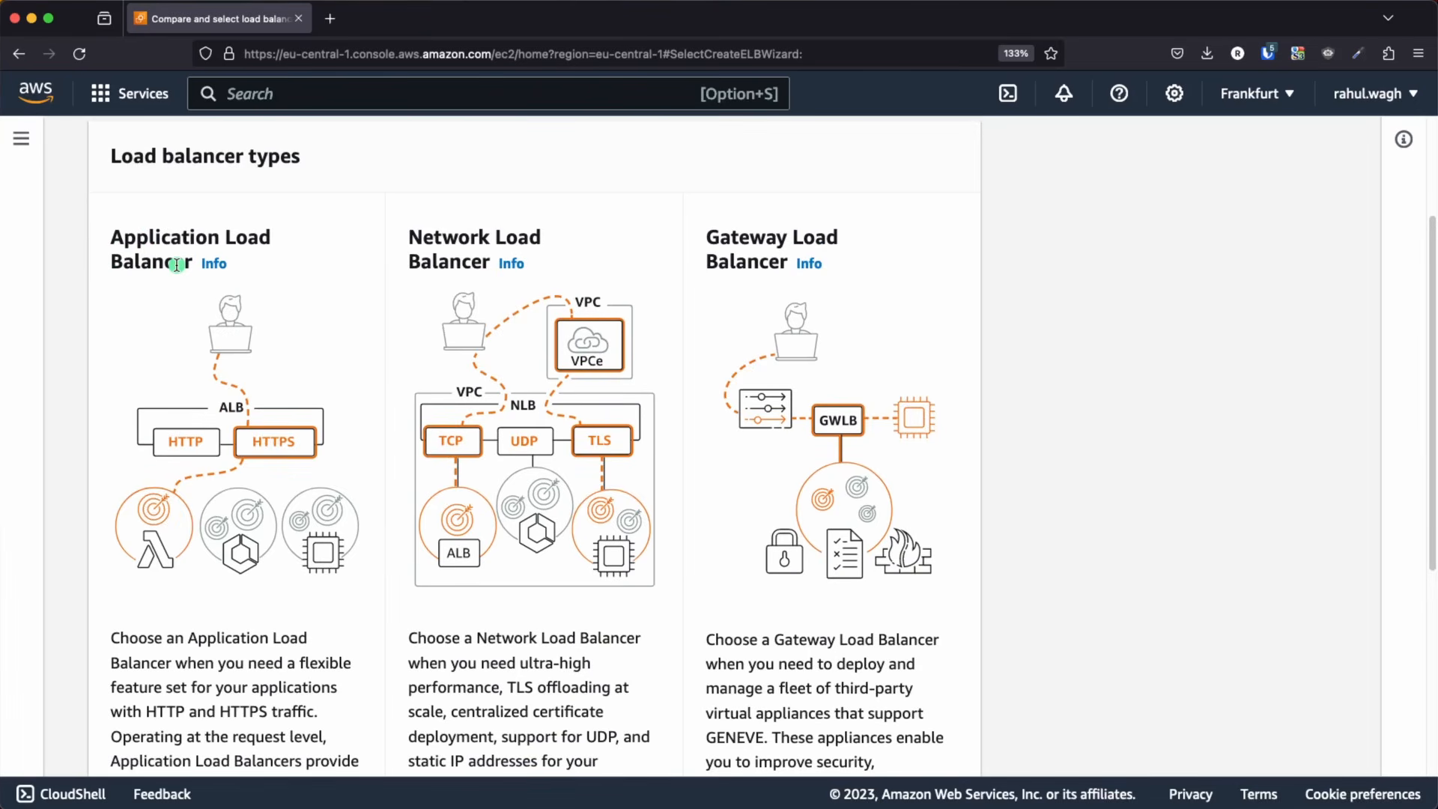
scroll(177, 267, down, 5)
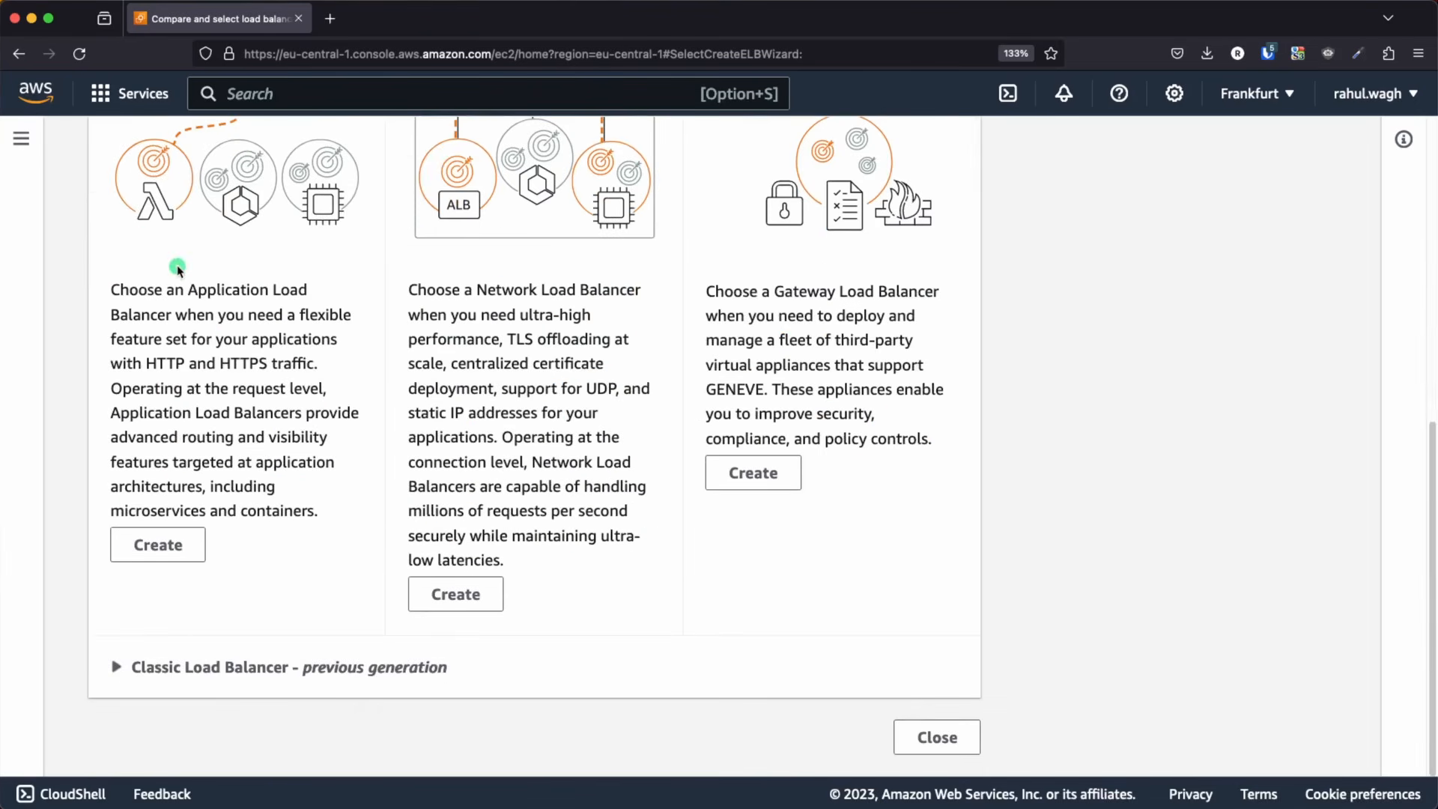
click(164, 553)
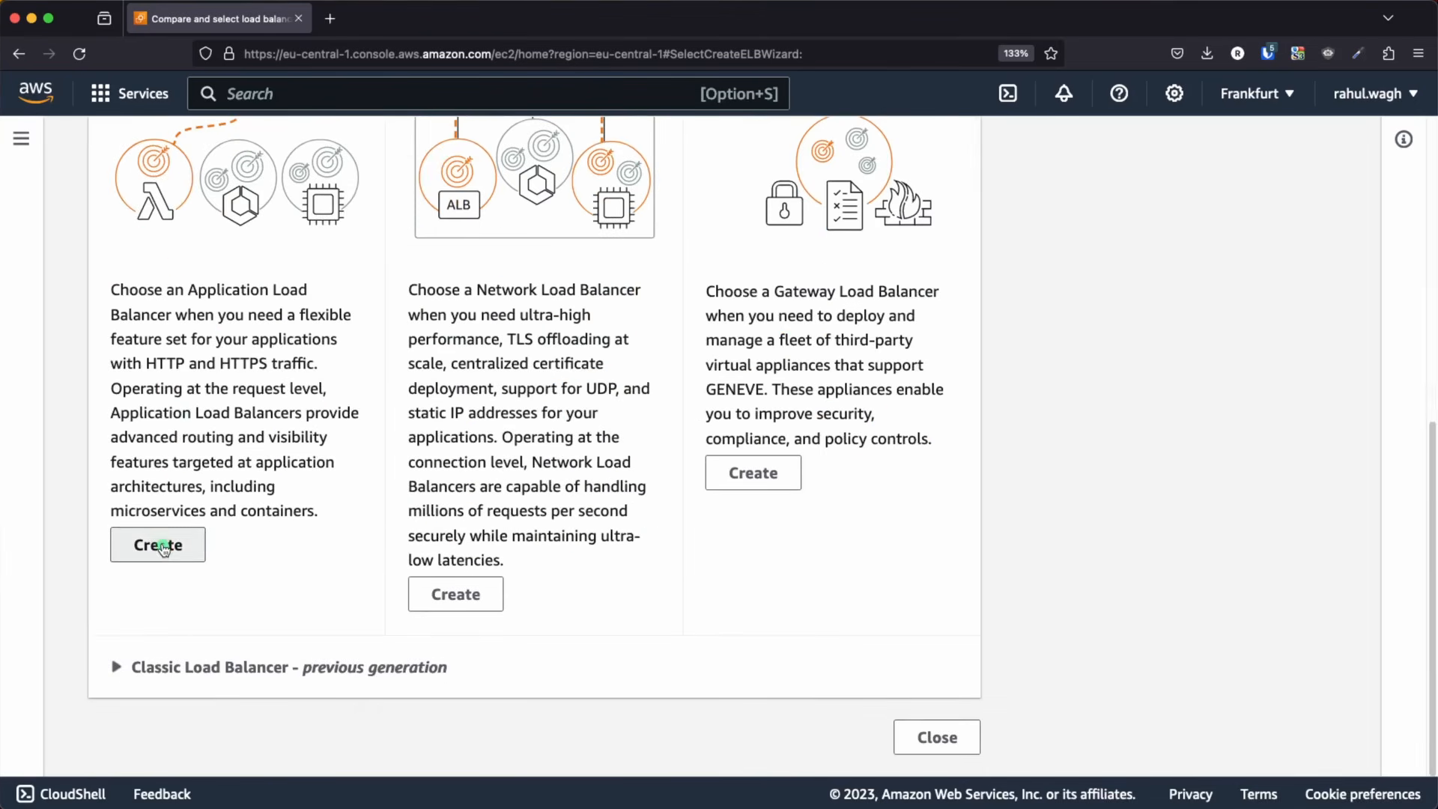
Name the load balancer test-lb and keep the Internet-facing scheme and the IPv4 address type
scroll(626, 476, down, 2)
scroll(629, 472, down, 1)
click(230, 409)
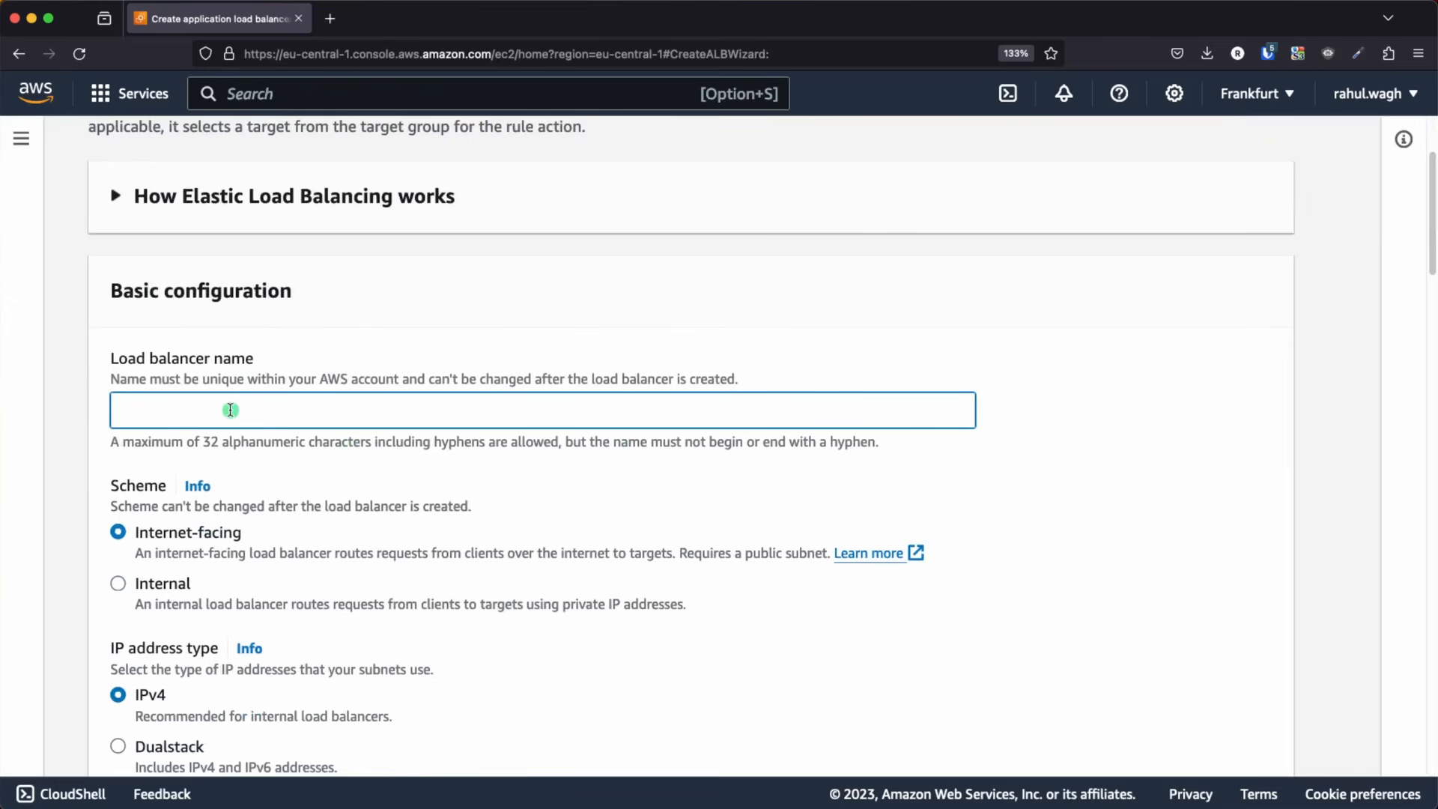
text(test-lb)
scroll(335, 442, down, 3)
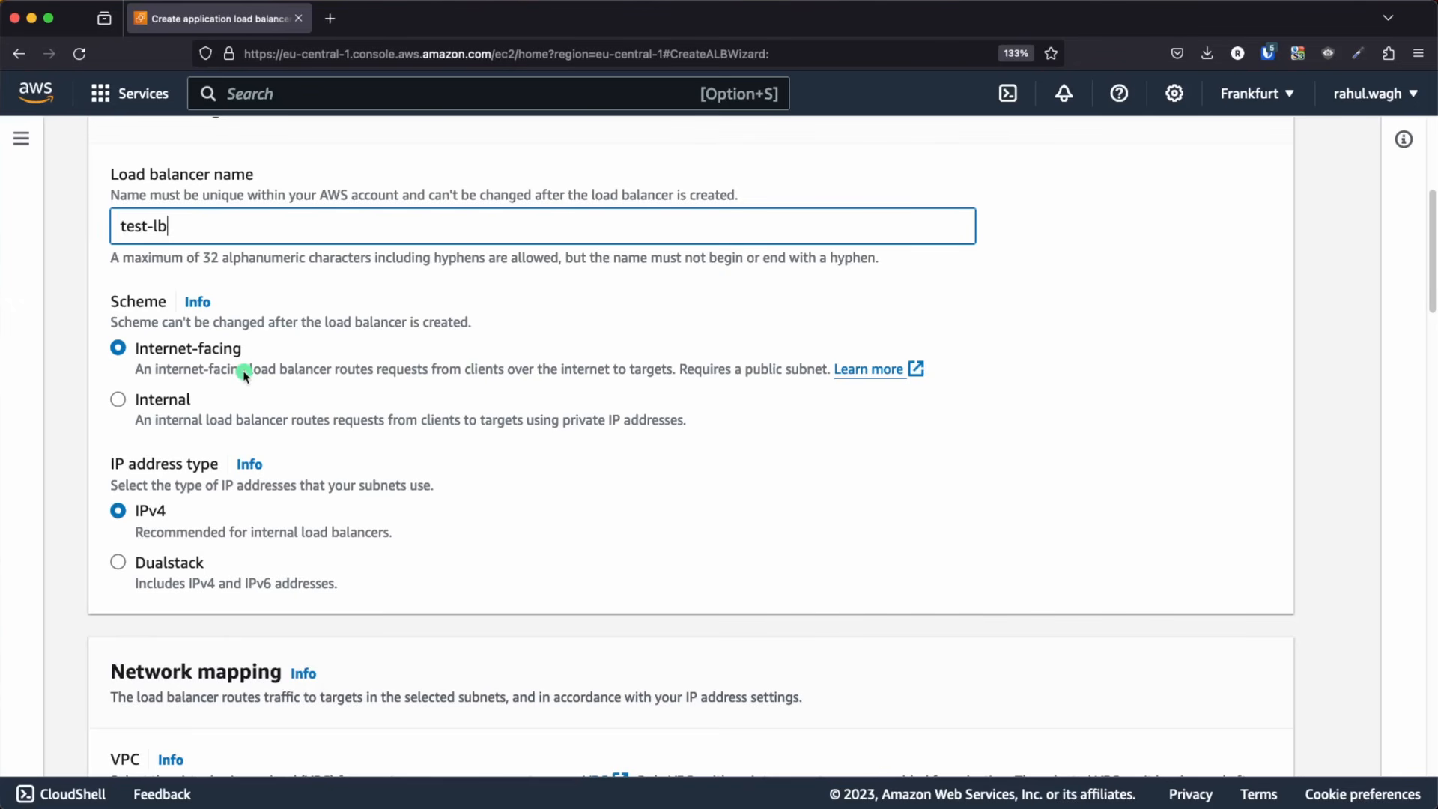
scroll(245, 374, down, 5)
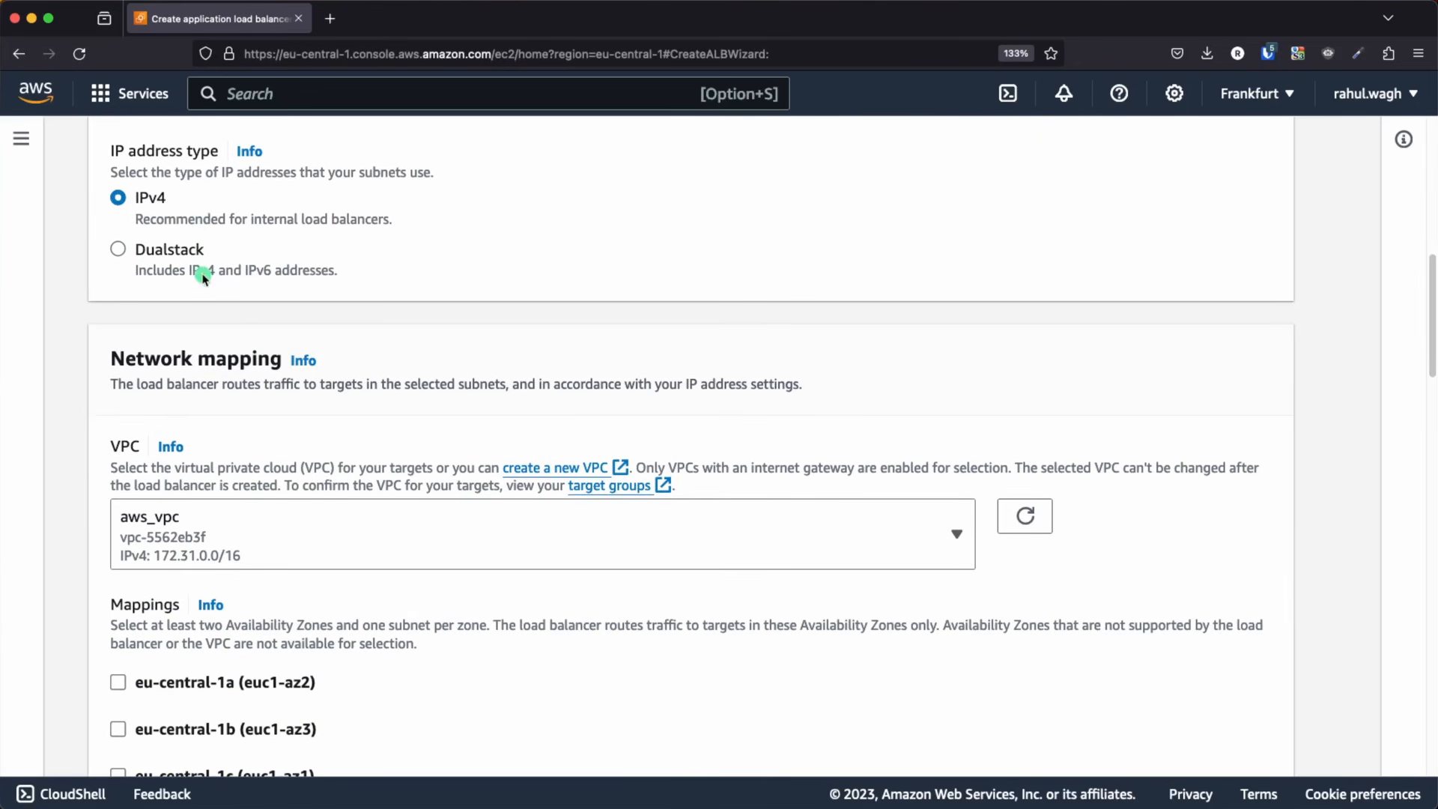
Check the VPC in the Keynote diagram and set the load balancer's VPC to test-vpc
scroll(199, 299, down, 2)
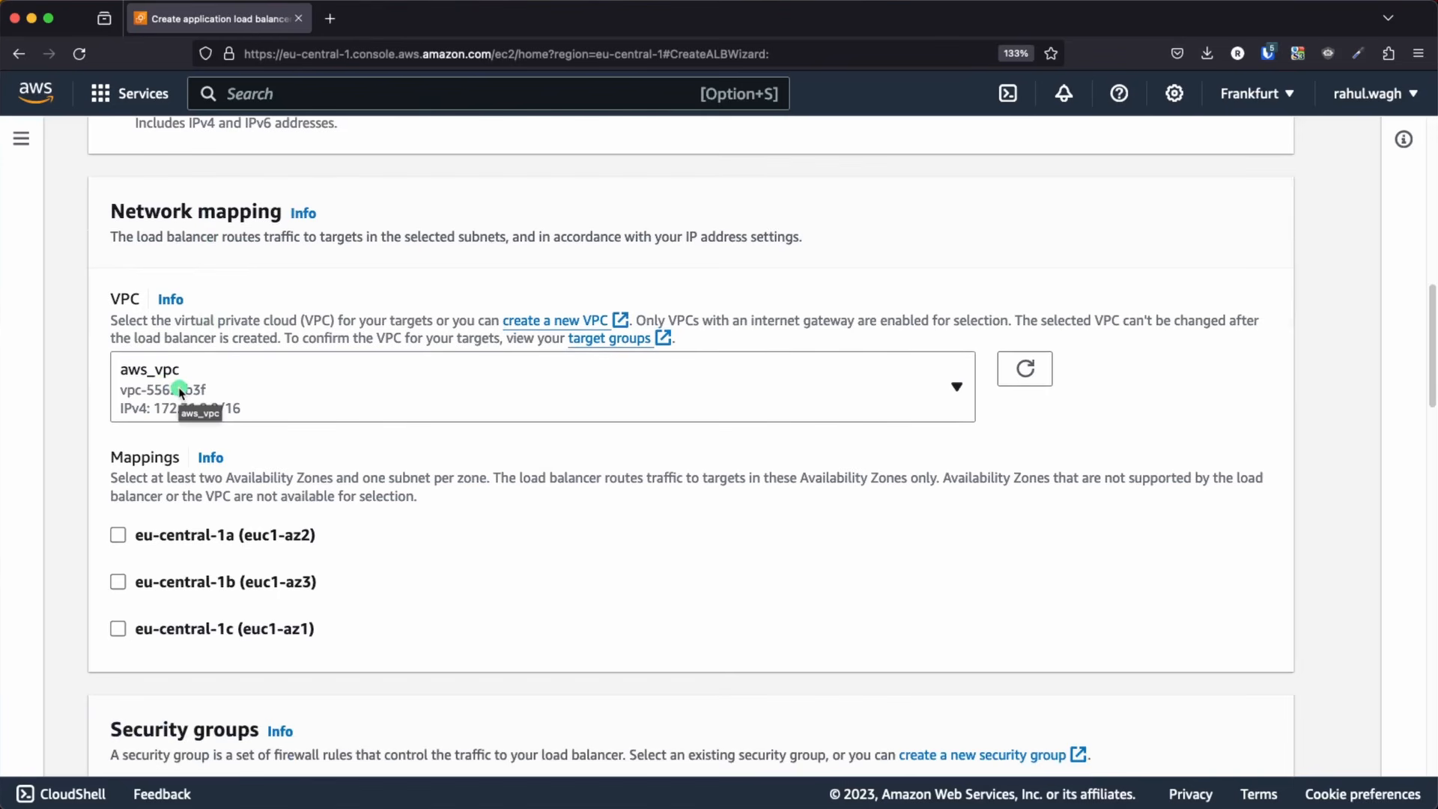
key(super+Tab)
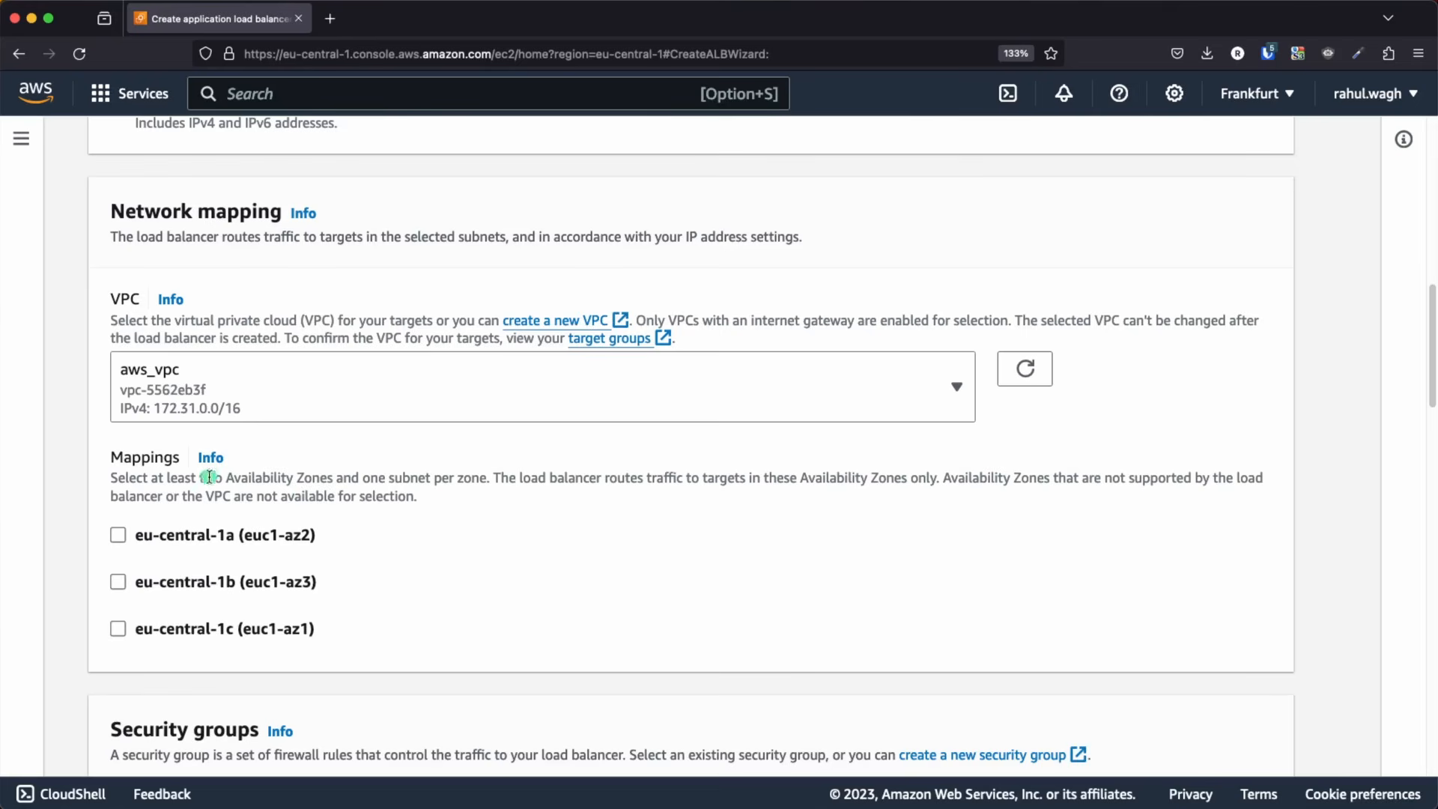
click(247, 397)
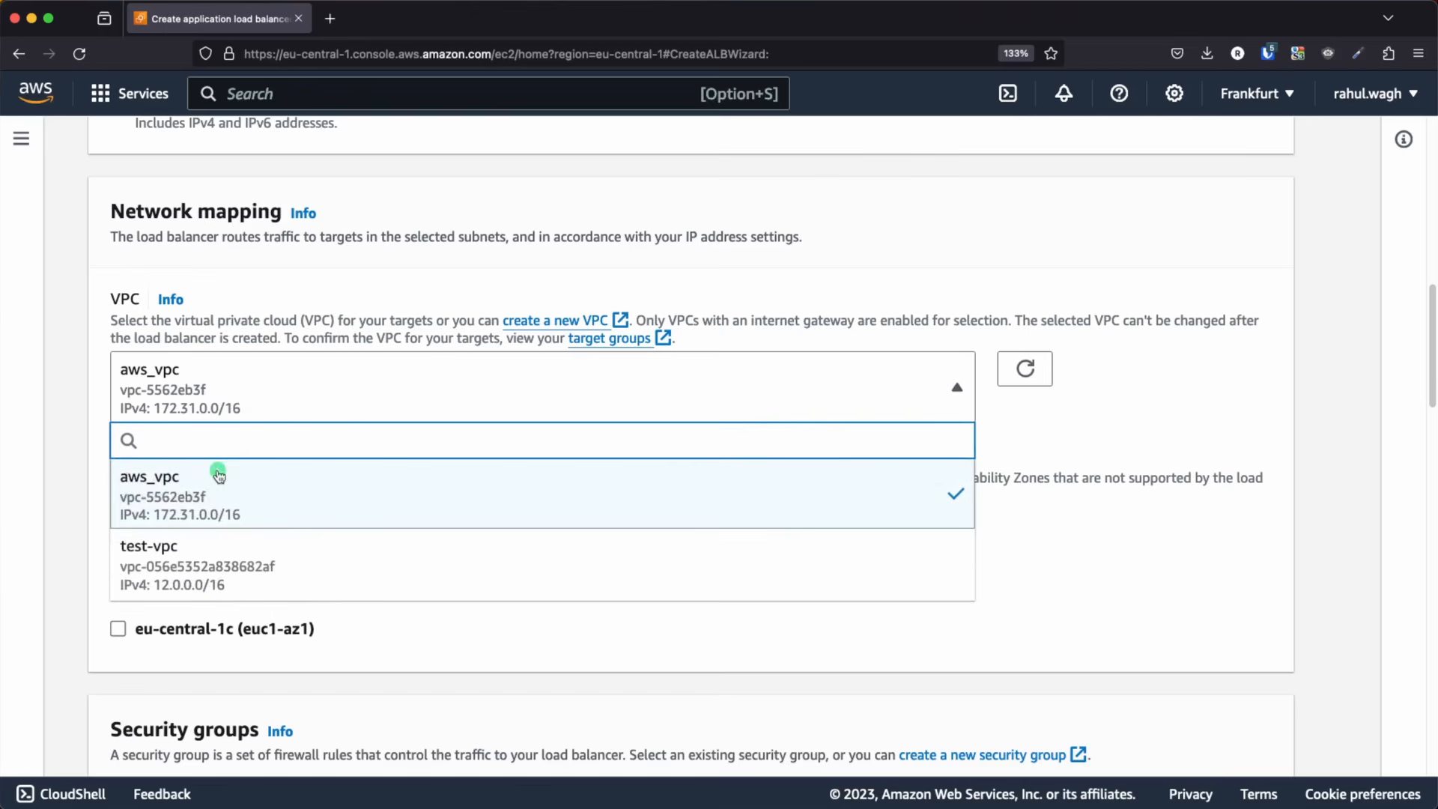
click(180, 563)
Map the load balancer to eu-central-1a with test-public-subnet-1-1a and eu-central-1b with test-public-subnet-1-1b
scroll(449, 543, down, 3)
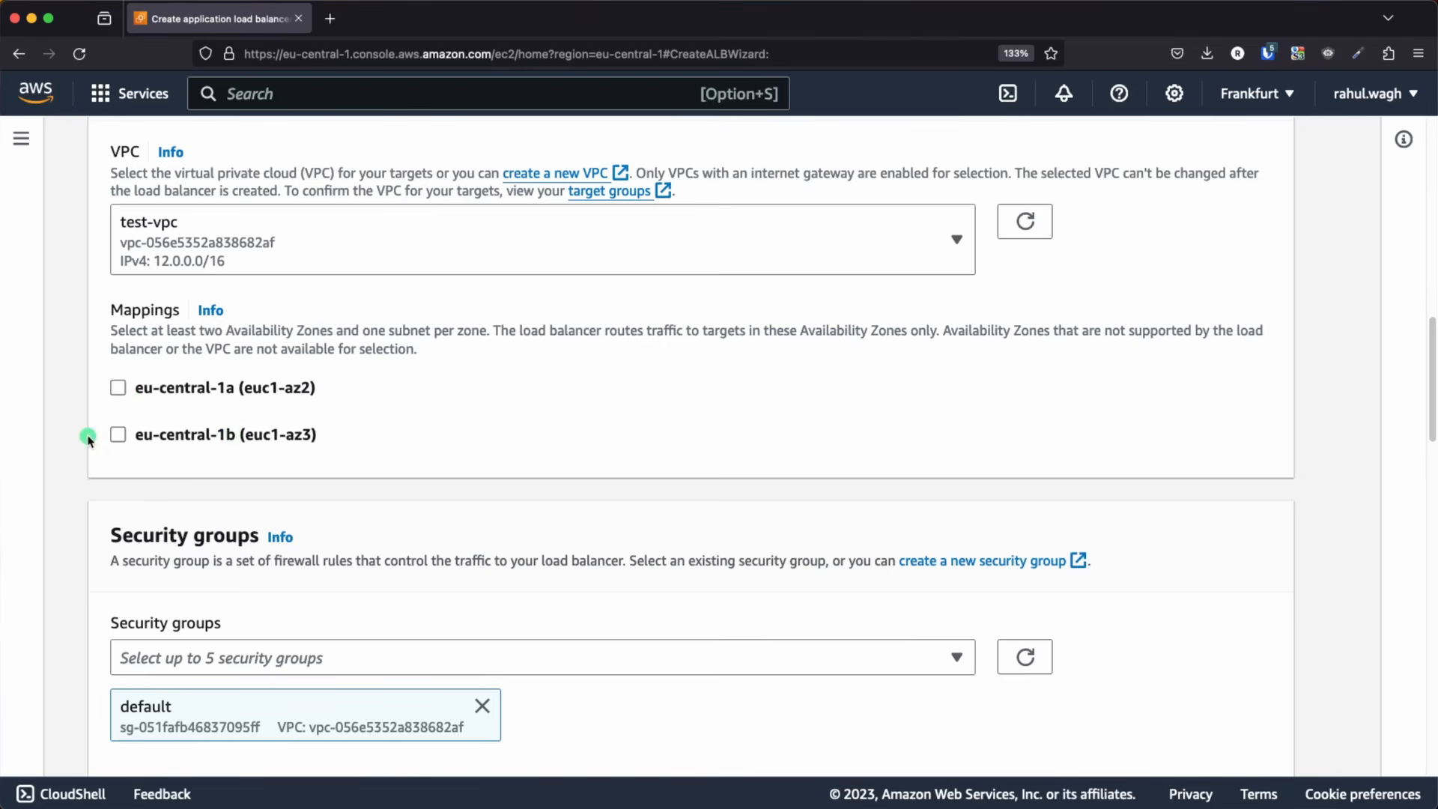
click(118, 387)
click(118, 565)
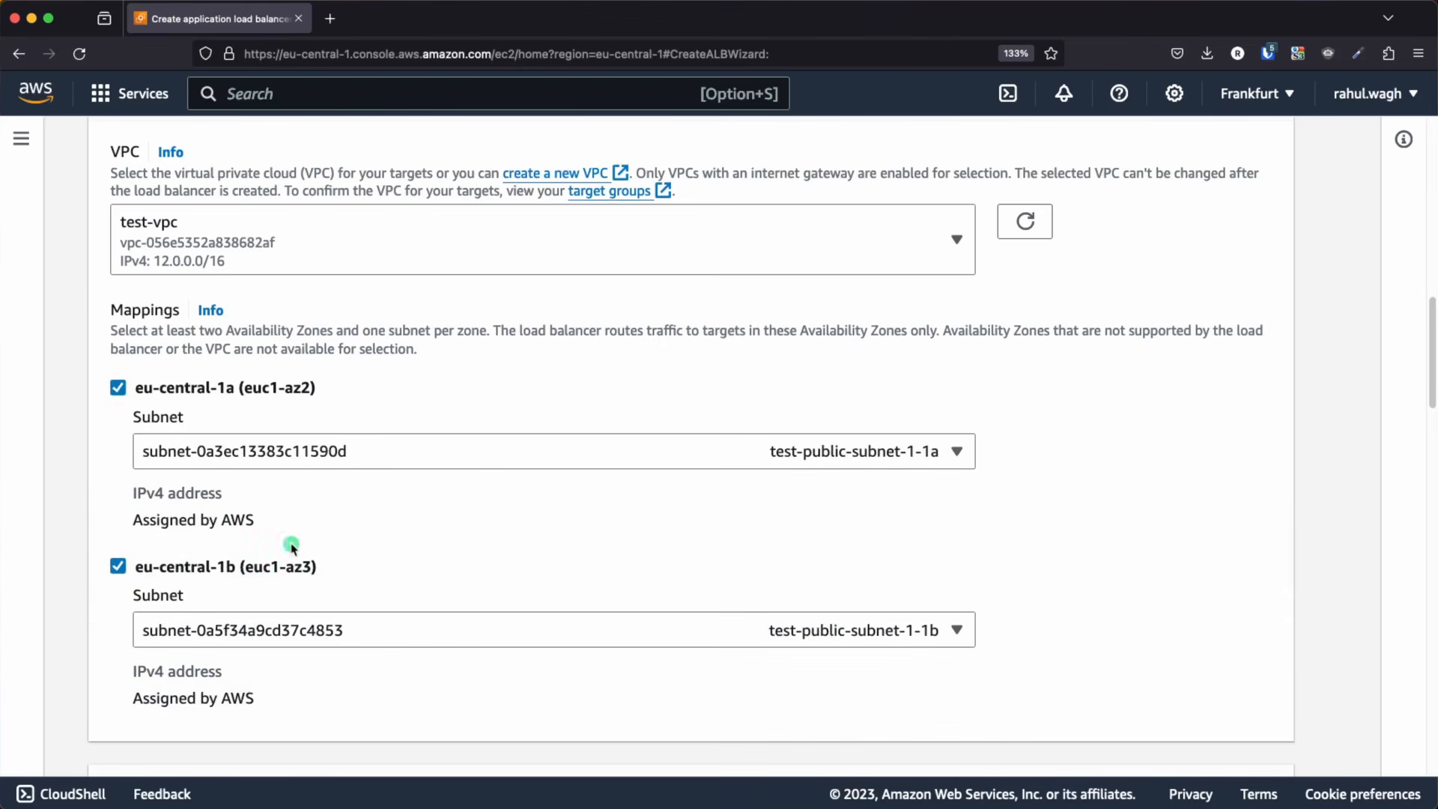
Start a new security group for the load balancer named test-sg-for-lb, described as "allow ssh port 22 and port 80", in test-vpc
scroll(404, 524, down, 7)
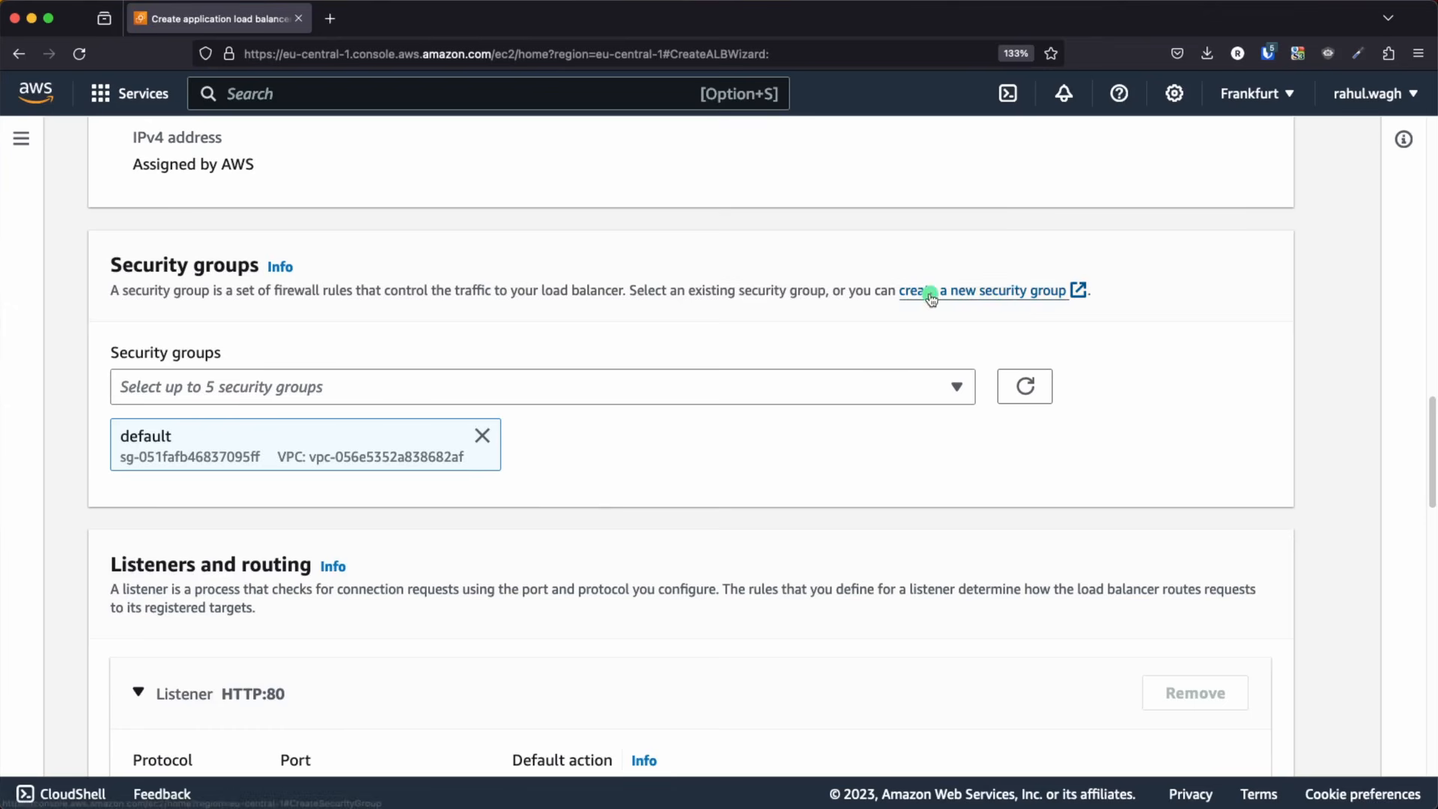
click(931, 292)
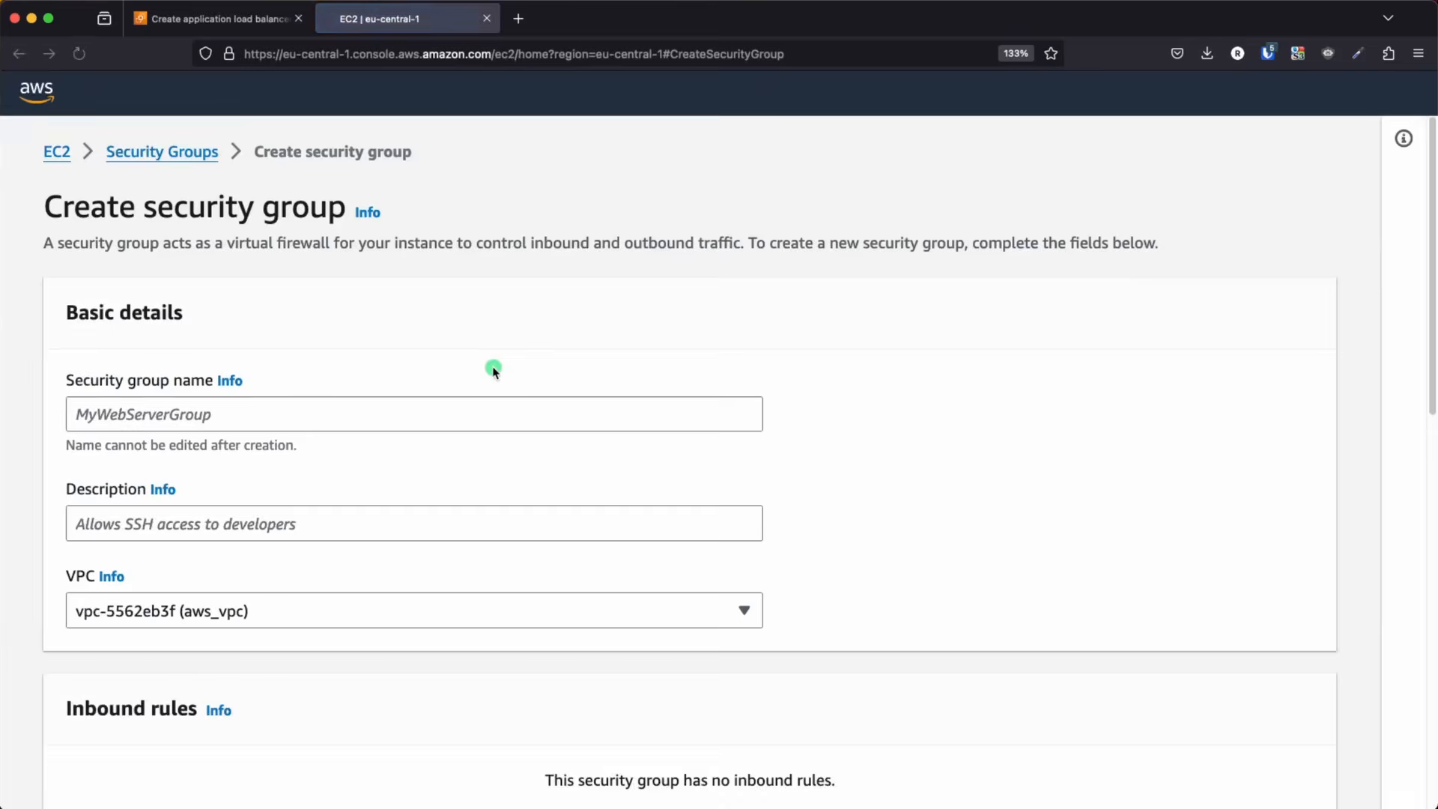
click(133, 416)
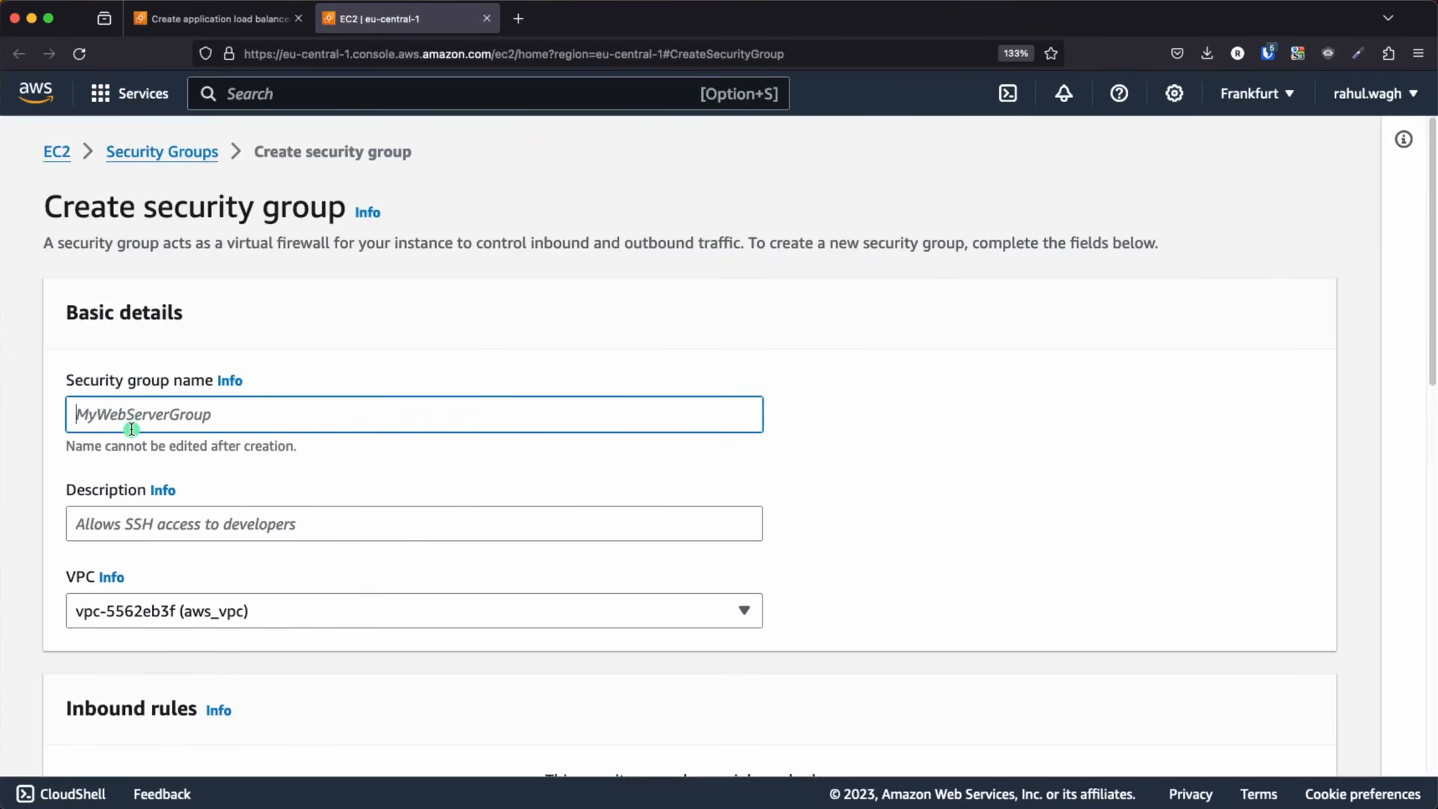
text(test-sg-for-lb)
click(188, 536)
text(allow ssh port 22 and port 80)
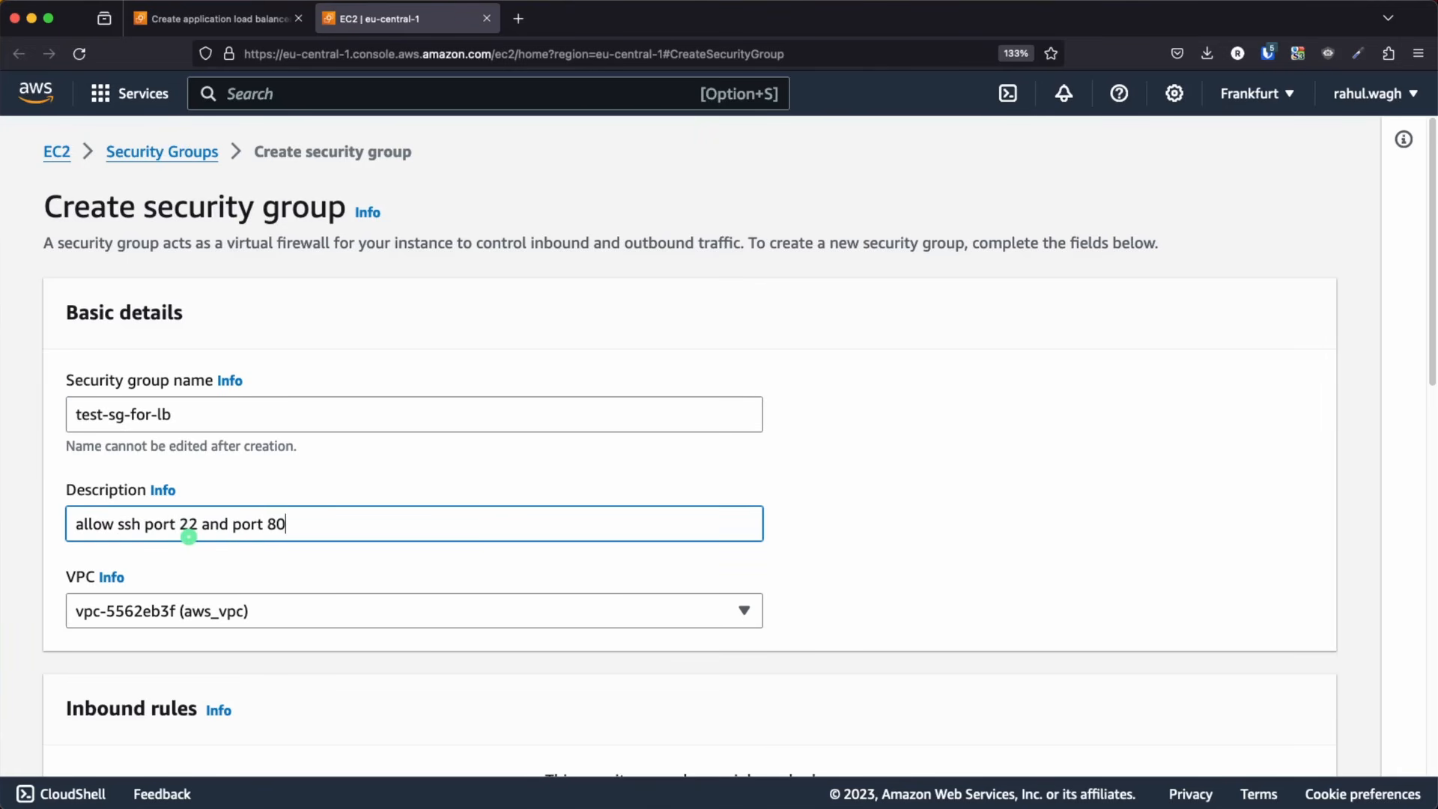
scroll(257, 482, down, 3)
click(258, 481)
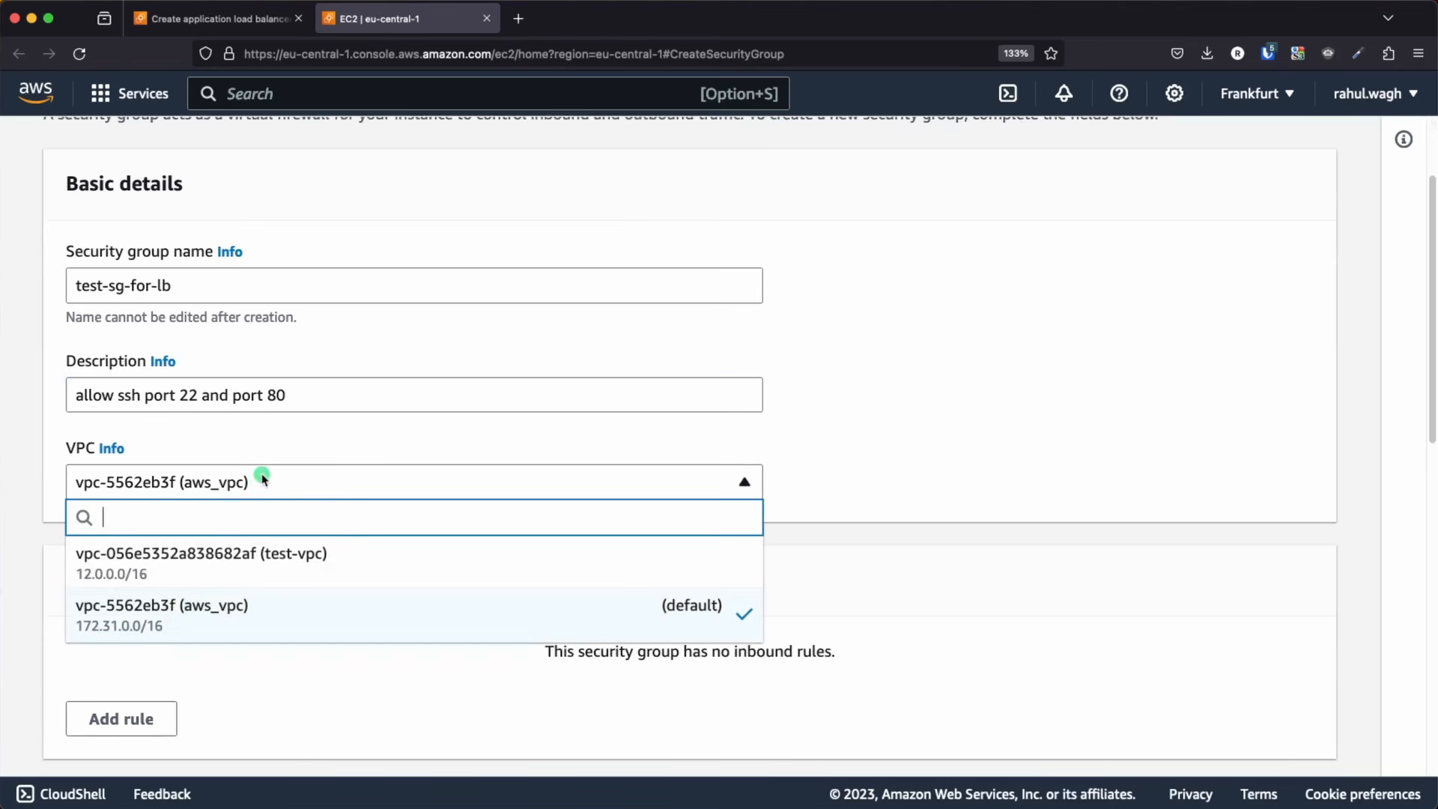
click(230, 563)
Add an inbound HTTP rule on port 80 with Anywhere-IPv4 as its source
scroll(497, 572, down, 3)
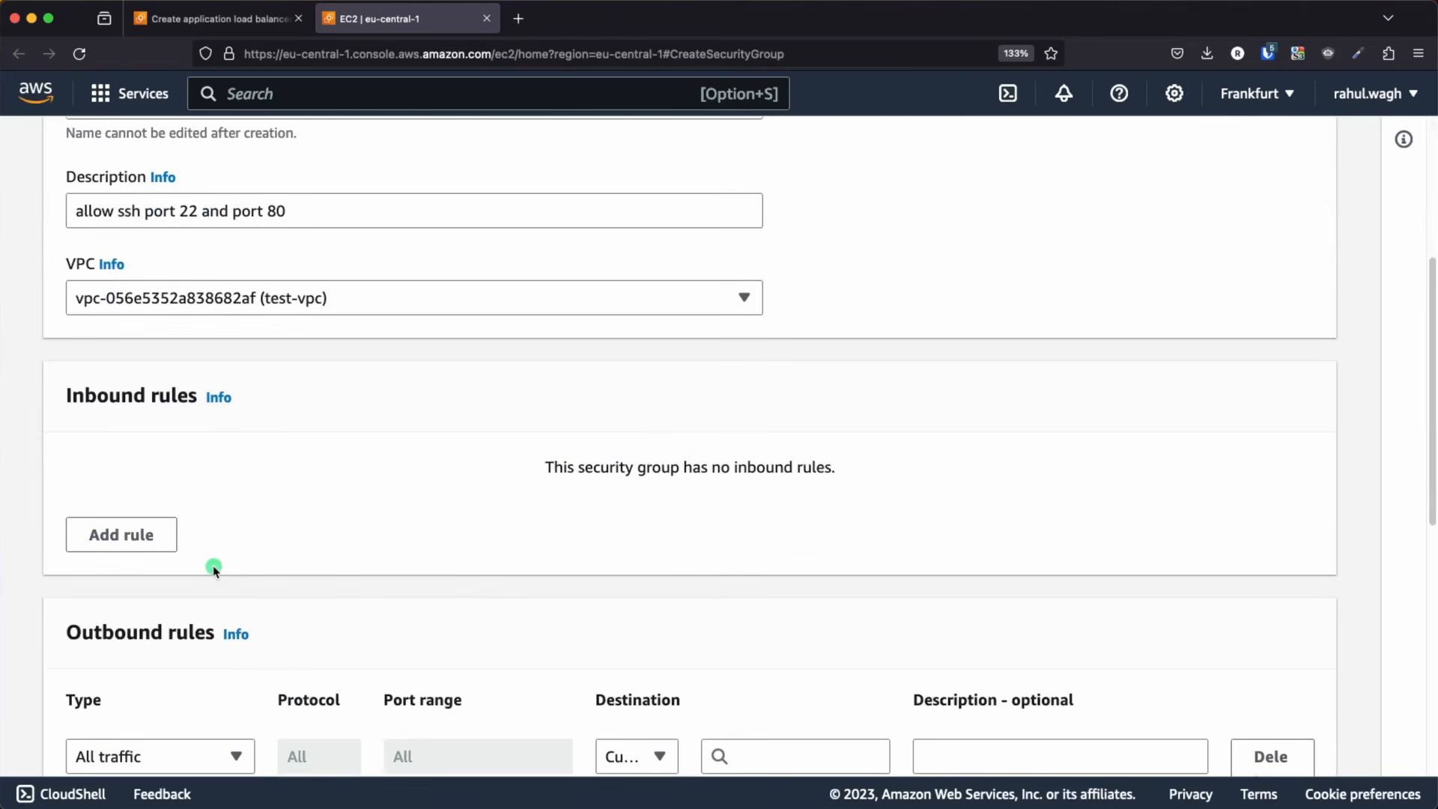
click(142, 533)
click(212, 519)
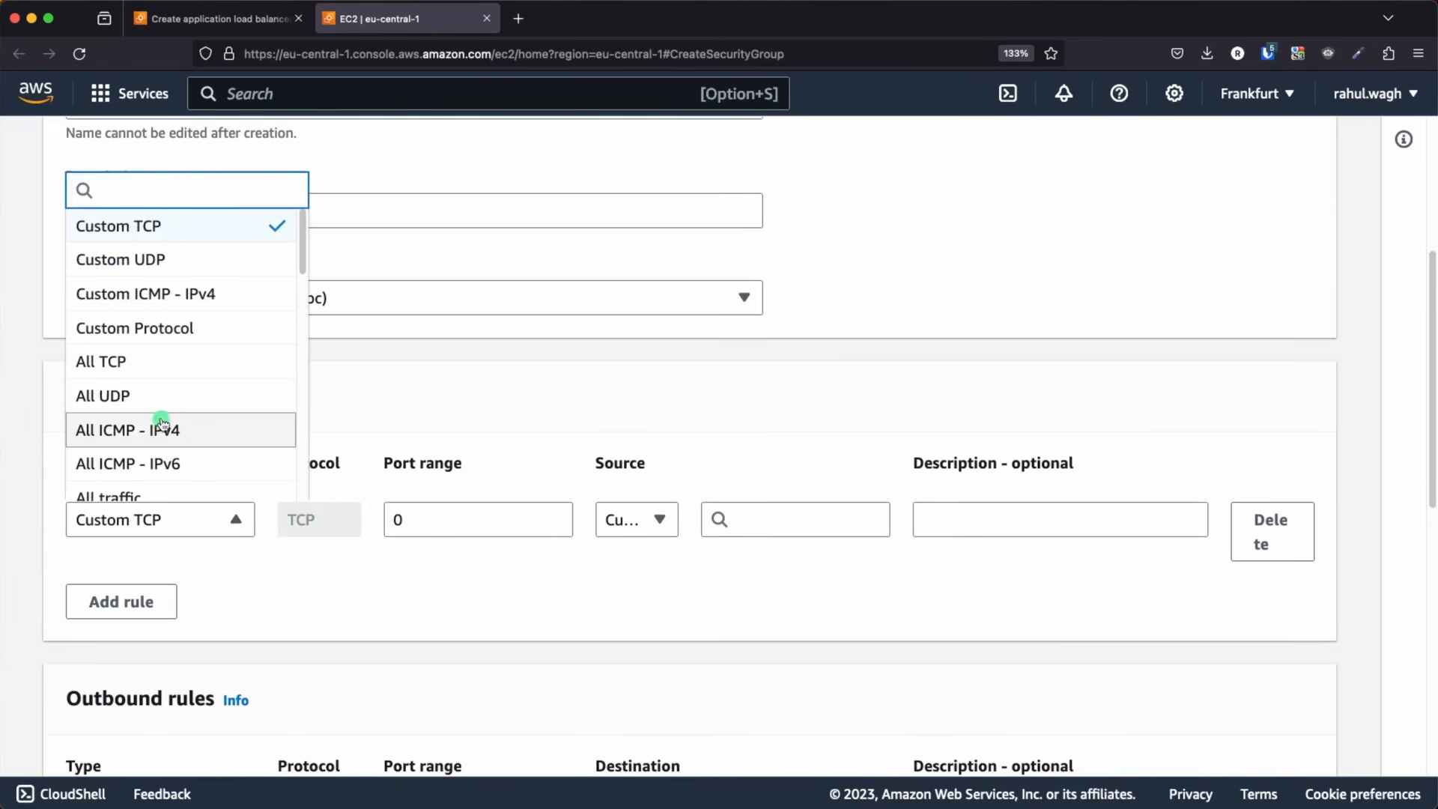
scroll(160, 420, down, 5)
click(112, 346)
click(615, 521)
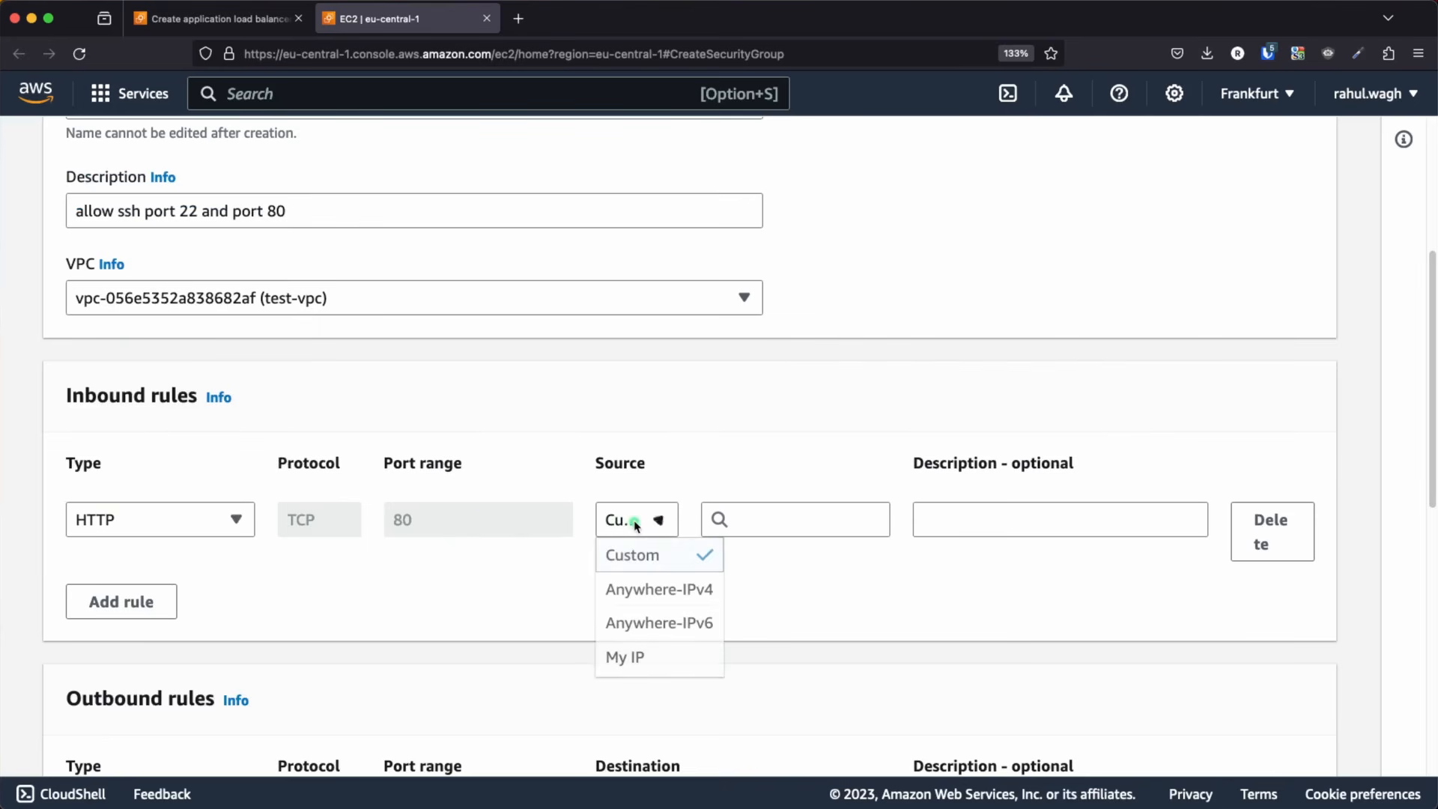
click(657, 590)
Add an inbound SSH rule on port 22 with source Anywhere-IPv4 and review the outbound rules
click(128, 620)
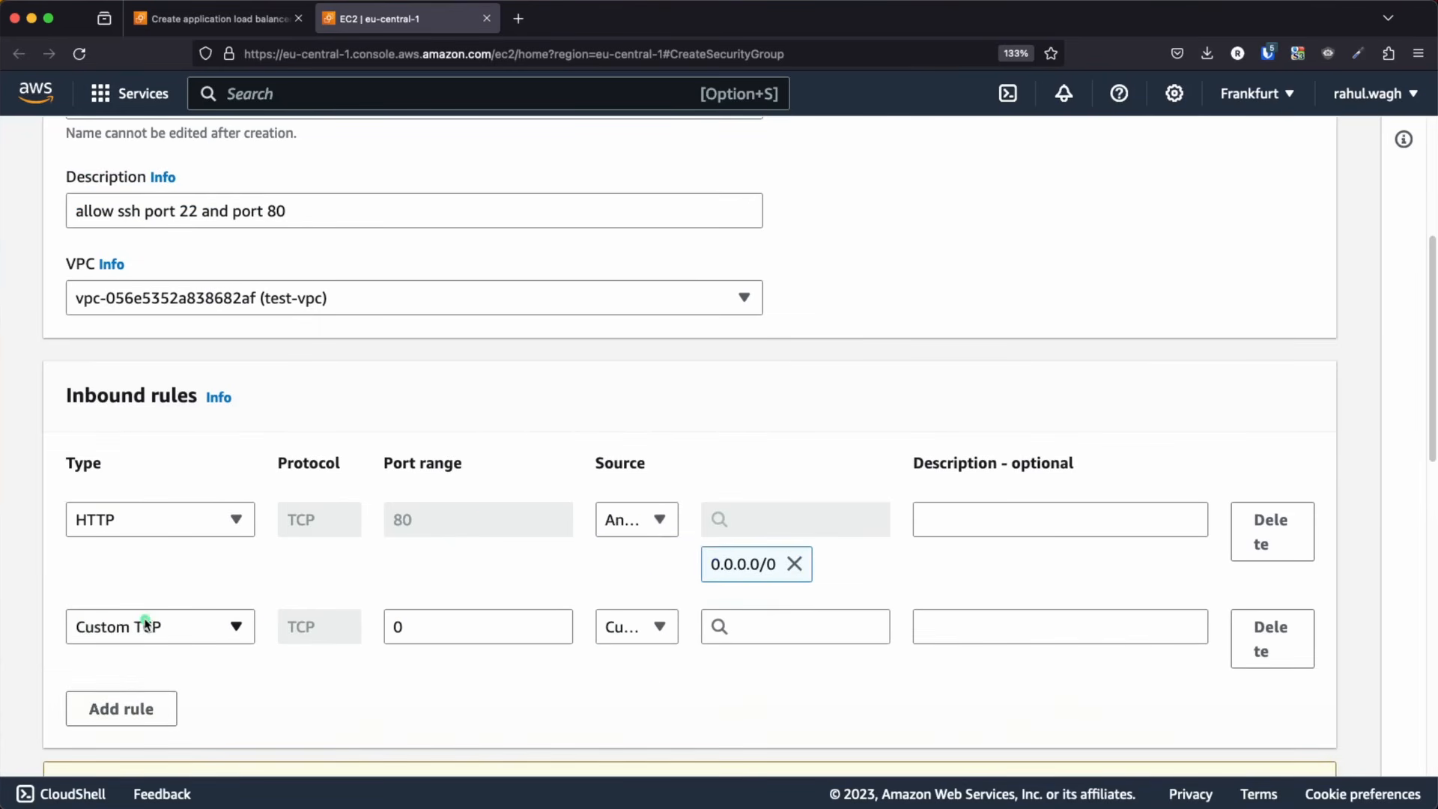
click(127, 626)
click(155, 530)
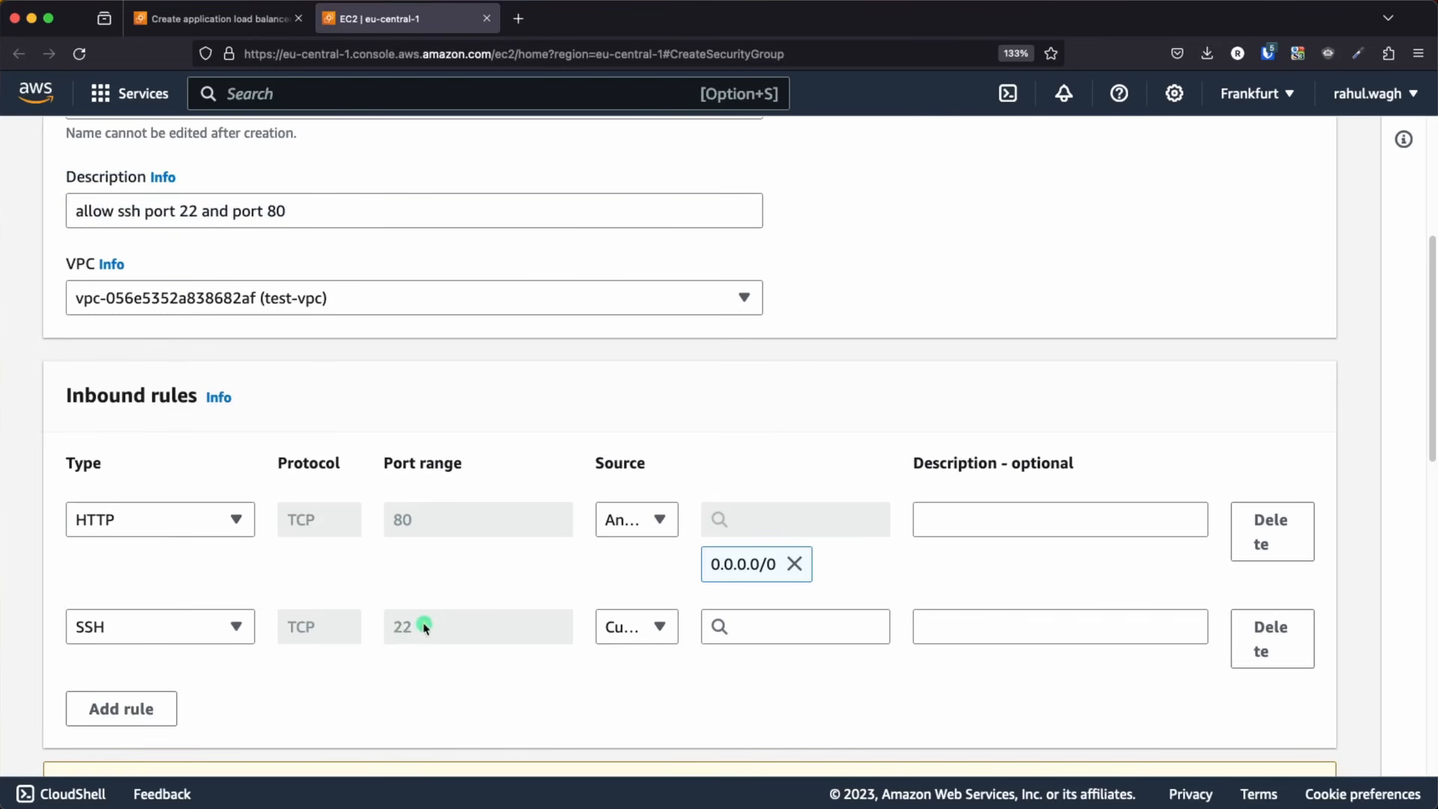
click(658, 629)
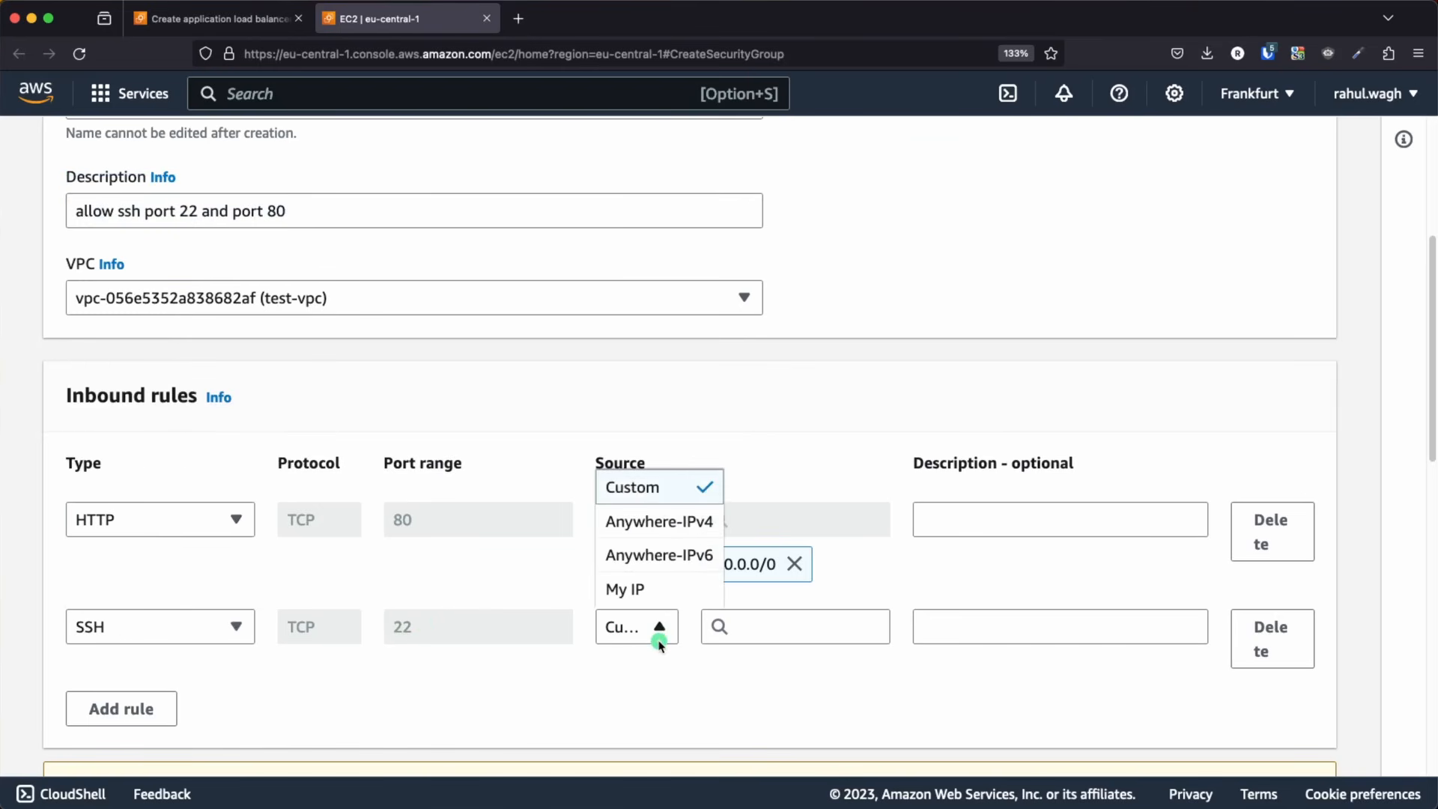
click(653, 523)
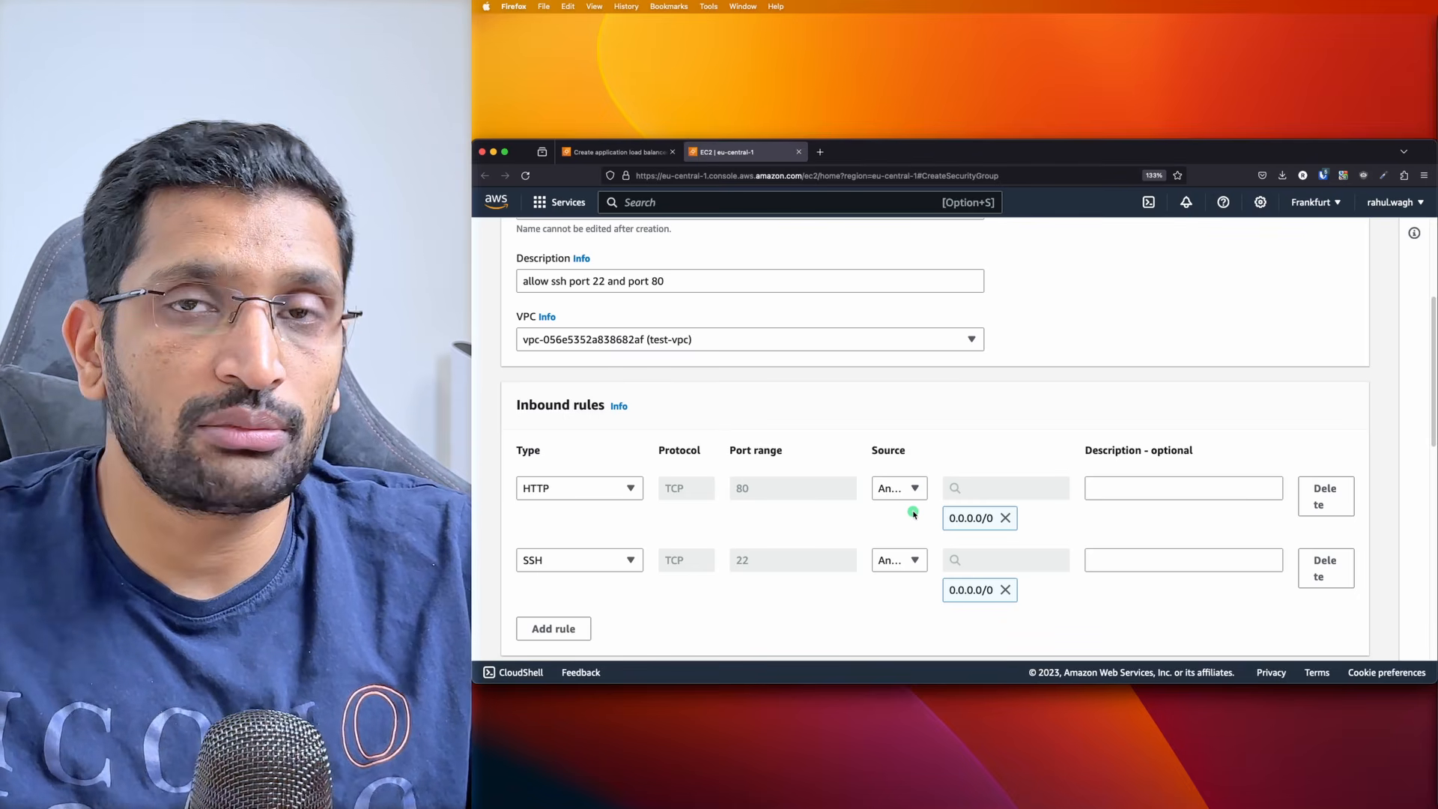
scroll(936, 524, down, 5)
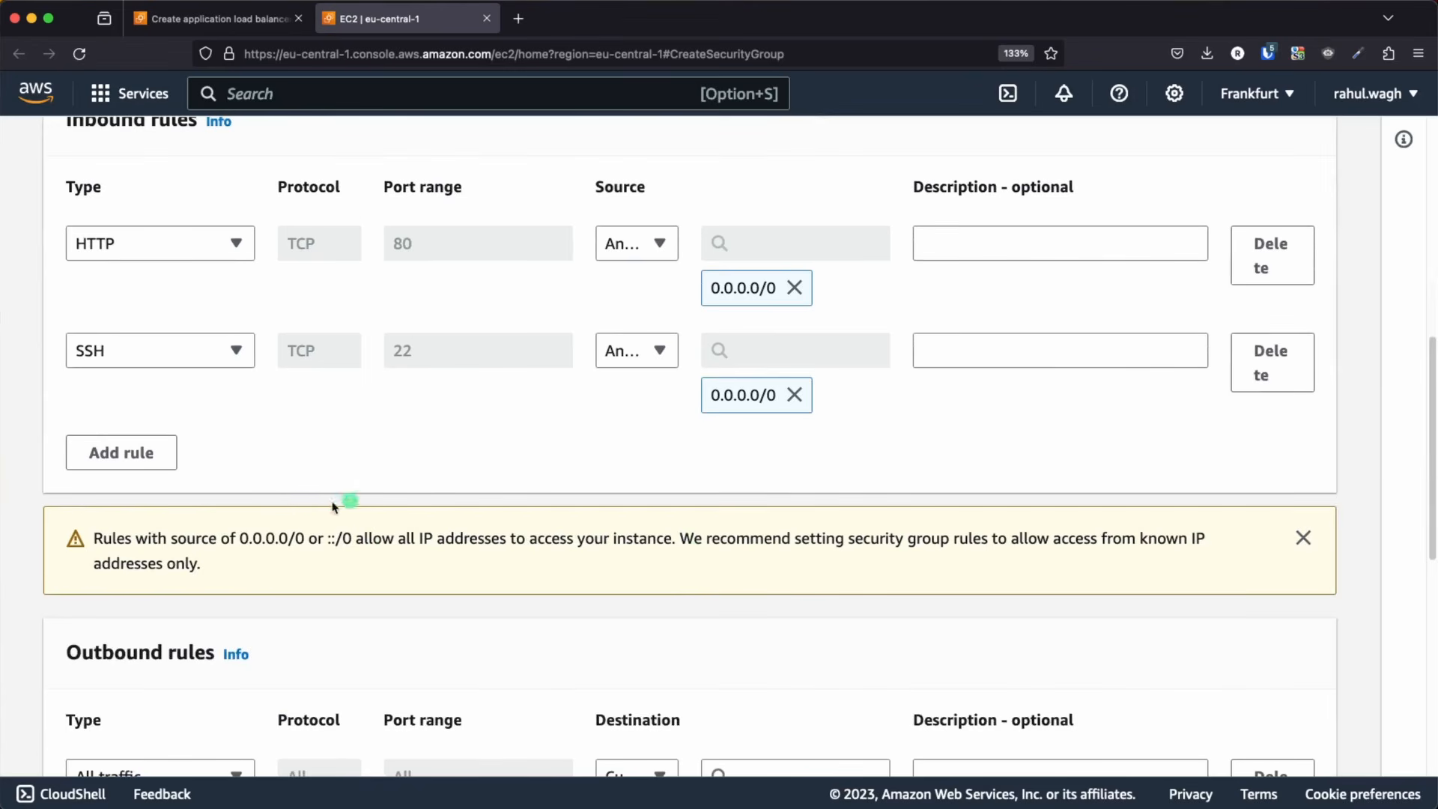
scroll(352, 502, down, 3)
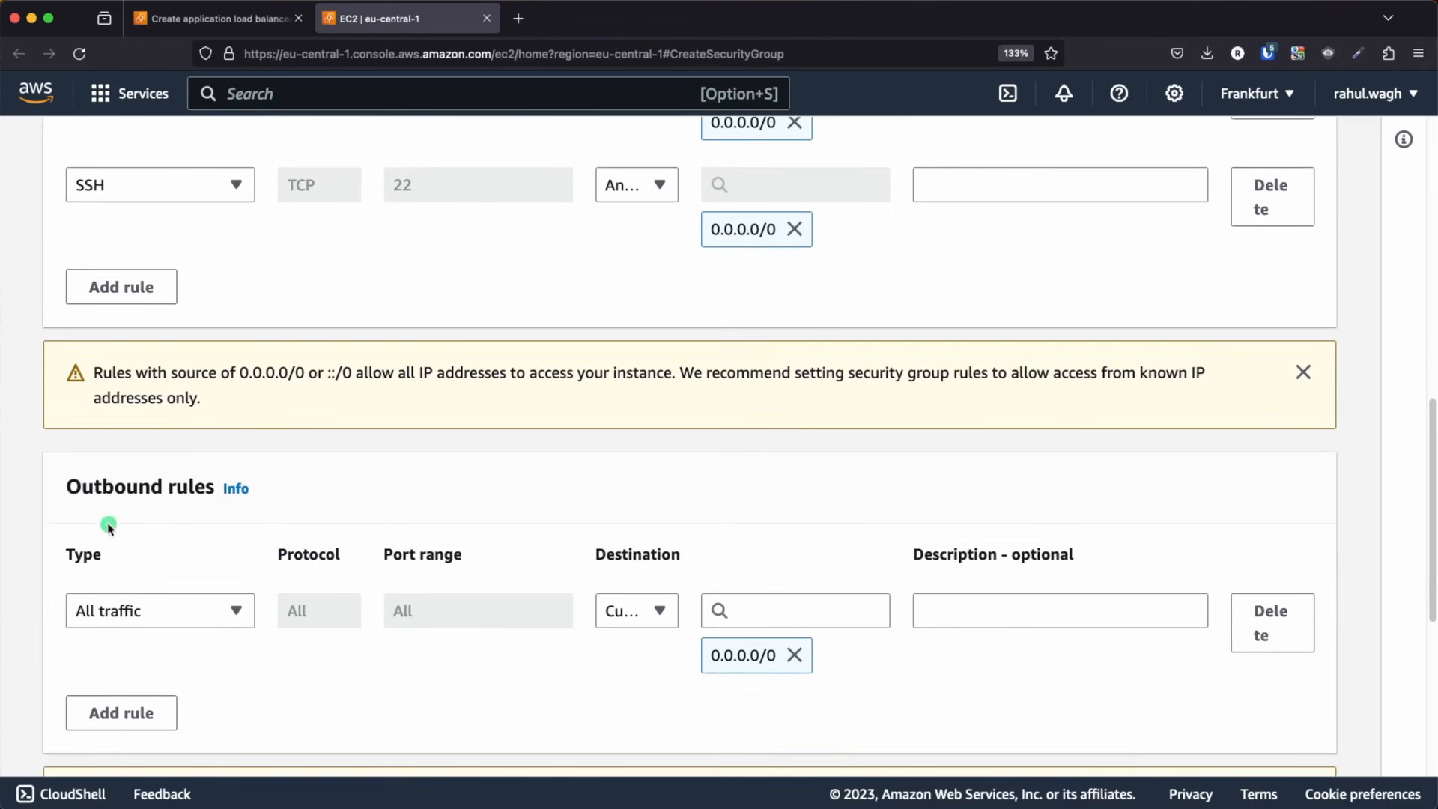
Create the security group with the configured rules and select its name test-sg-for-lb for reuse
scroll(379, 524, down, 5)
scroll(379, 524, down, 3)
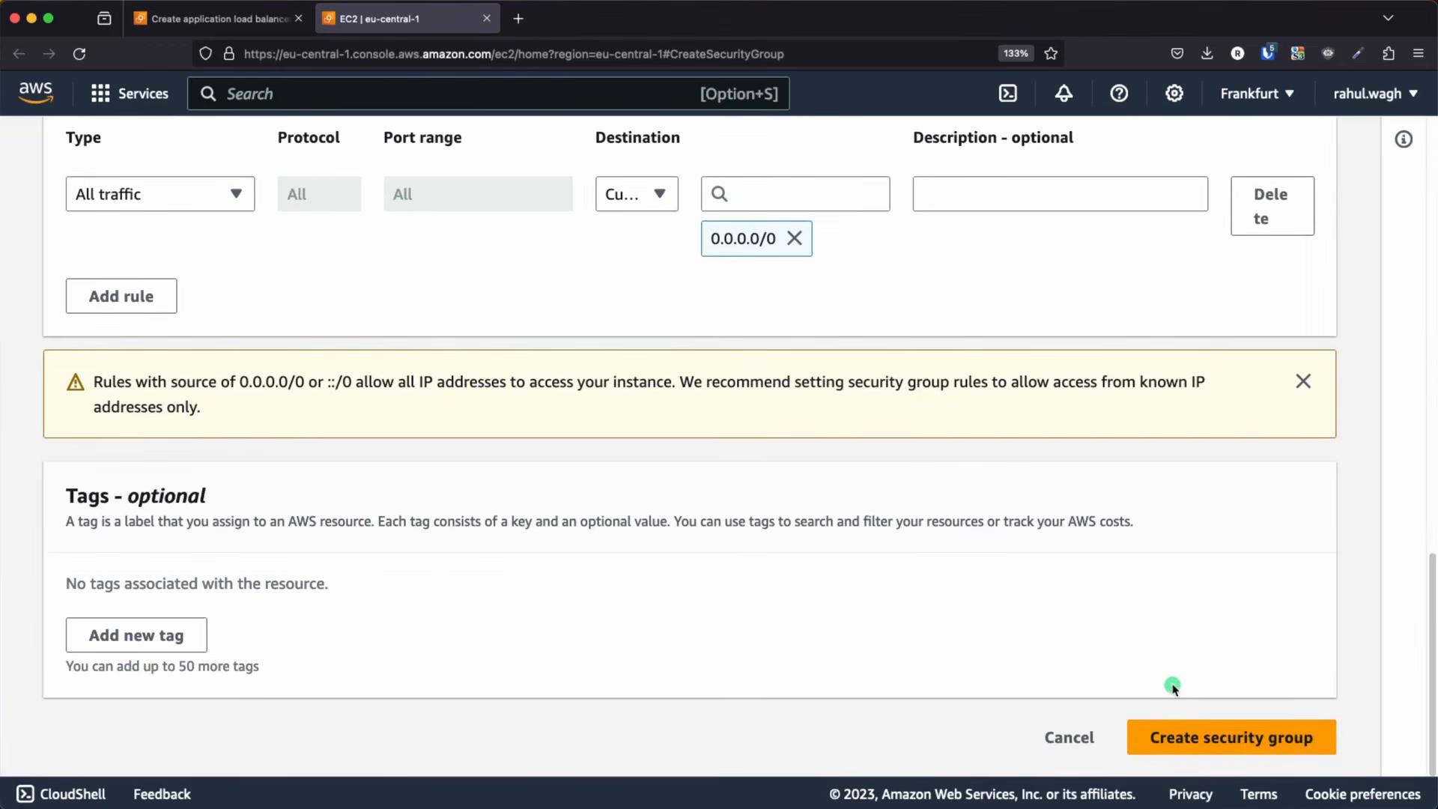
click(1194, 735)
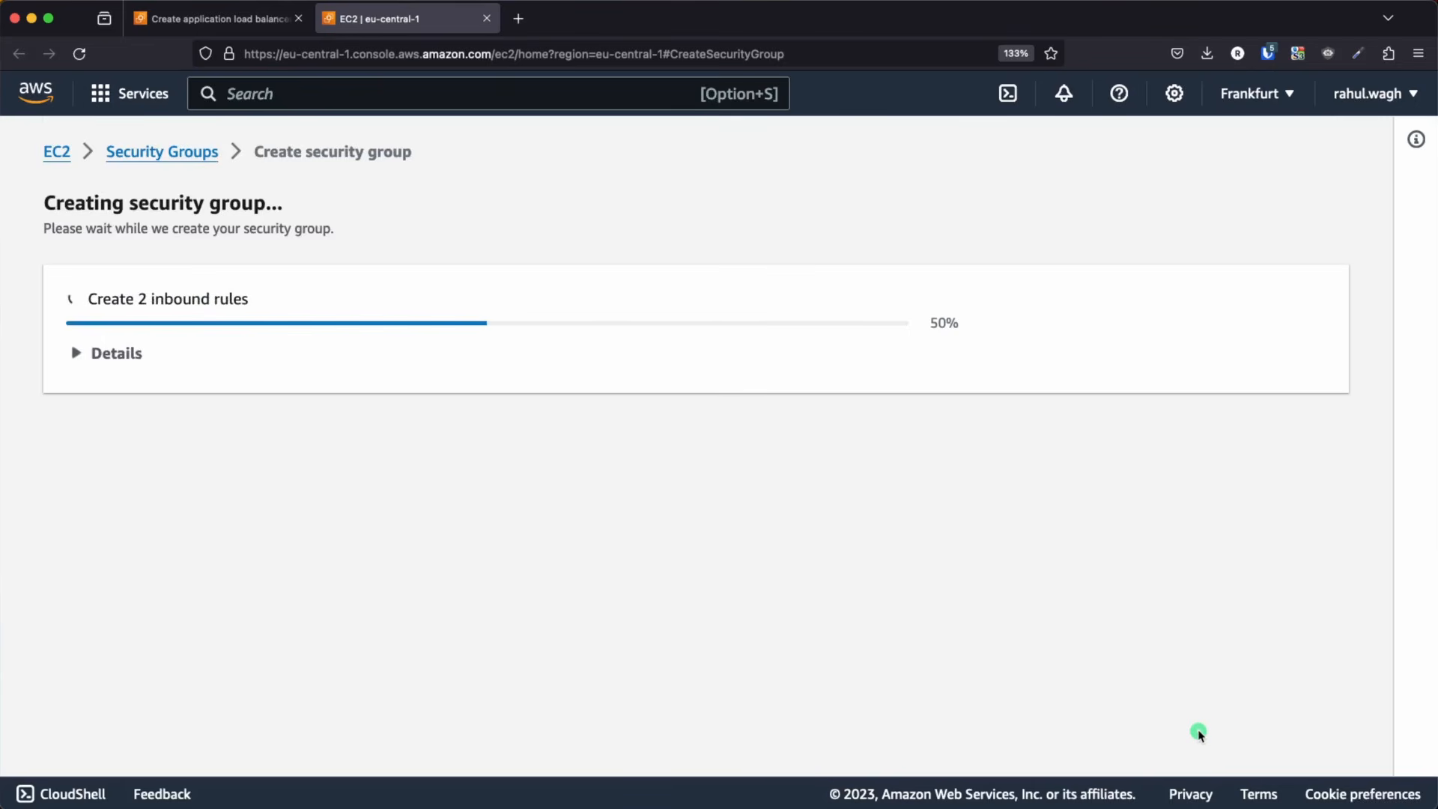
scroll(907, 656, down, 5)
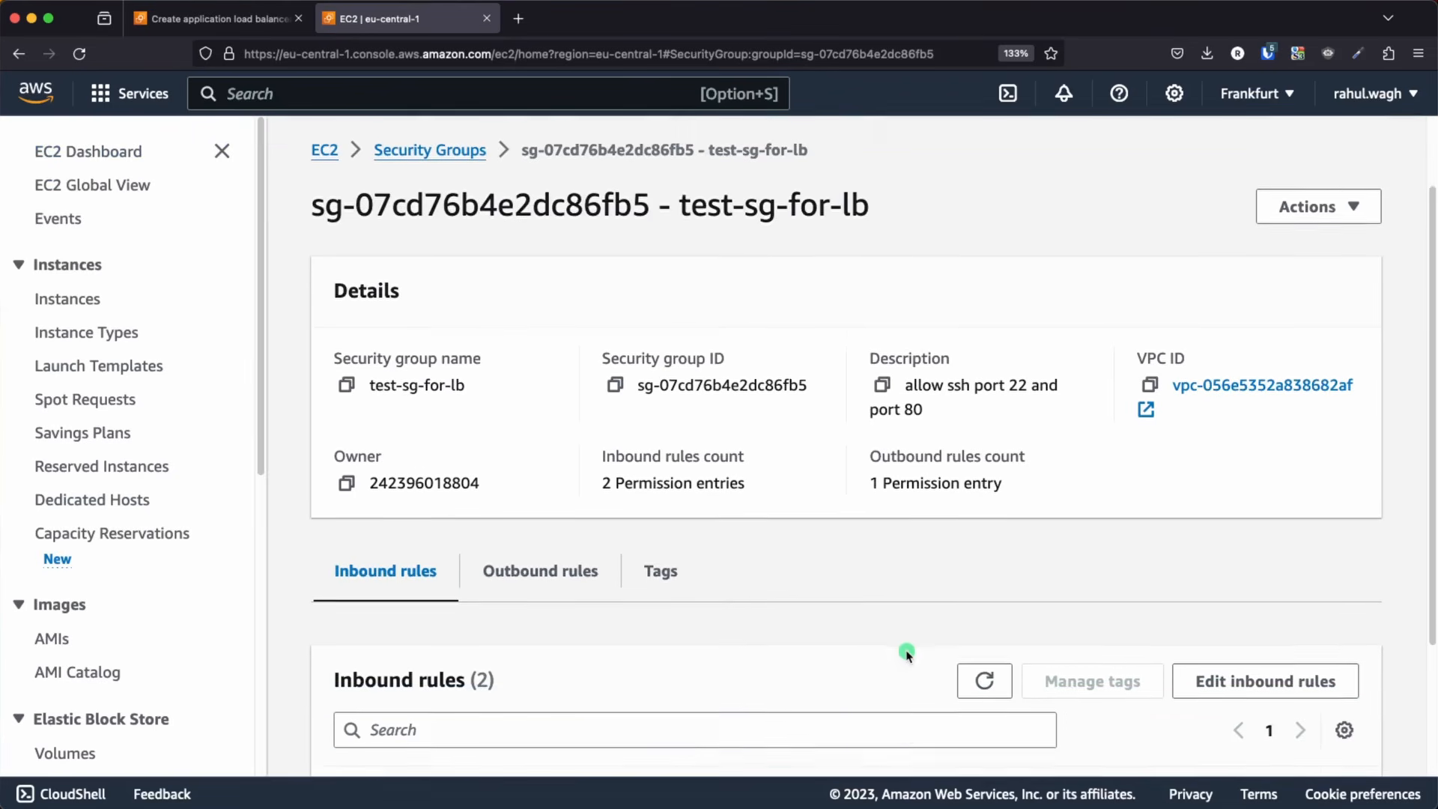
scroll(907, 656, down, 1)
scroll(907, 656, up, 6)
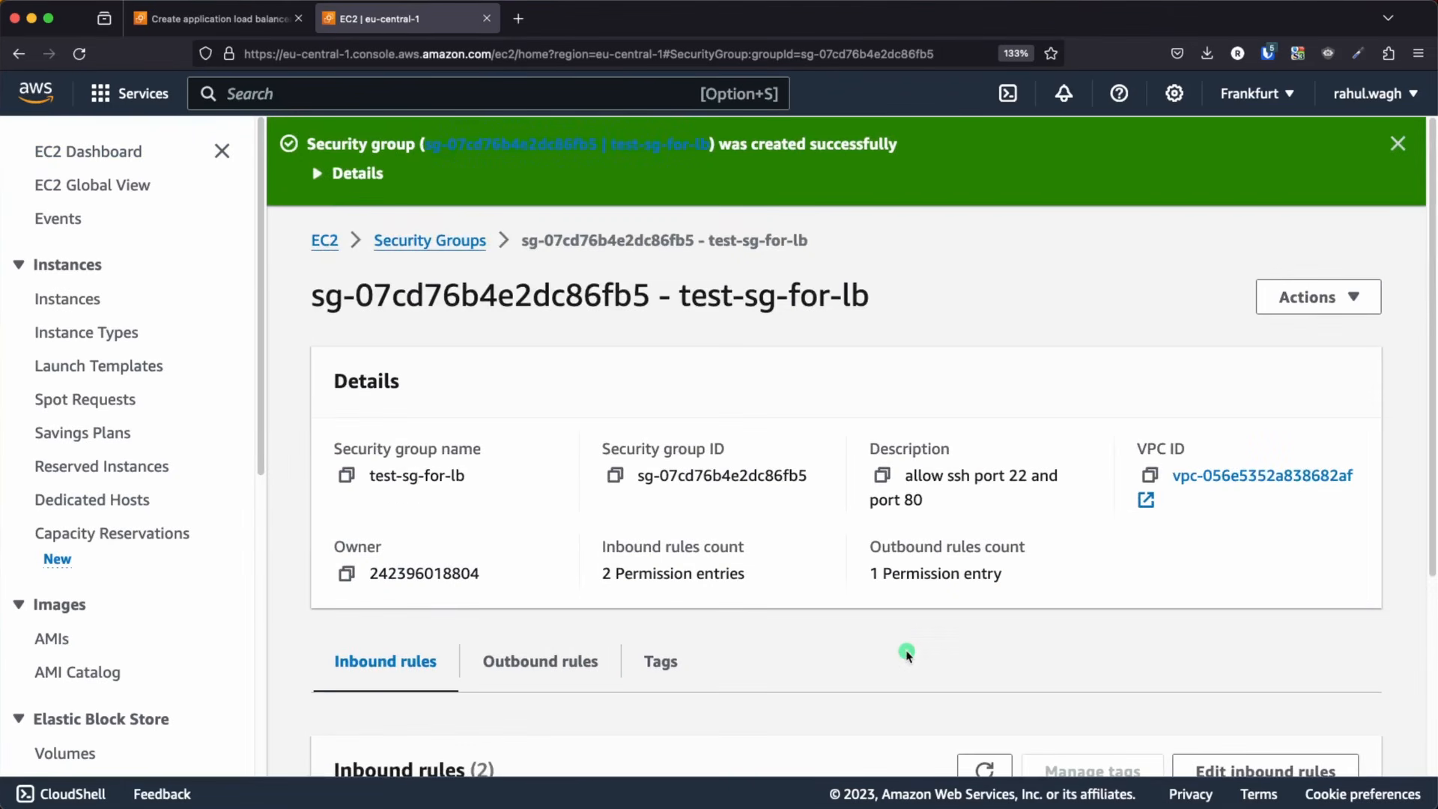
drag(713, 243, 810, 241)
key(super+c)
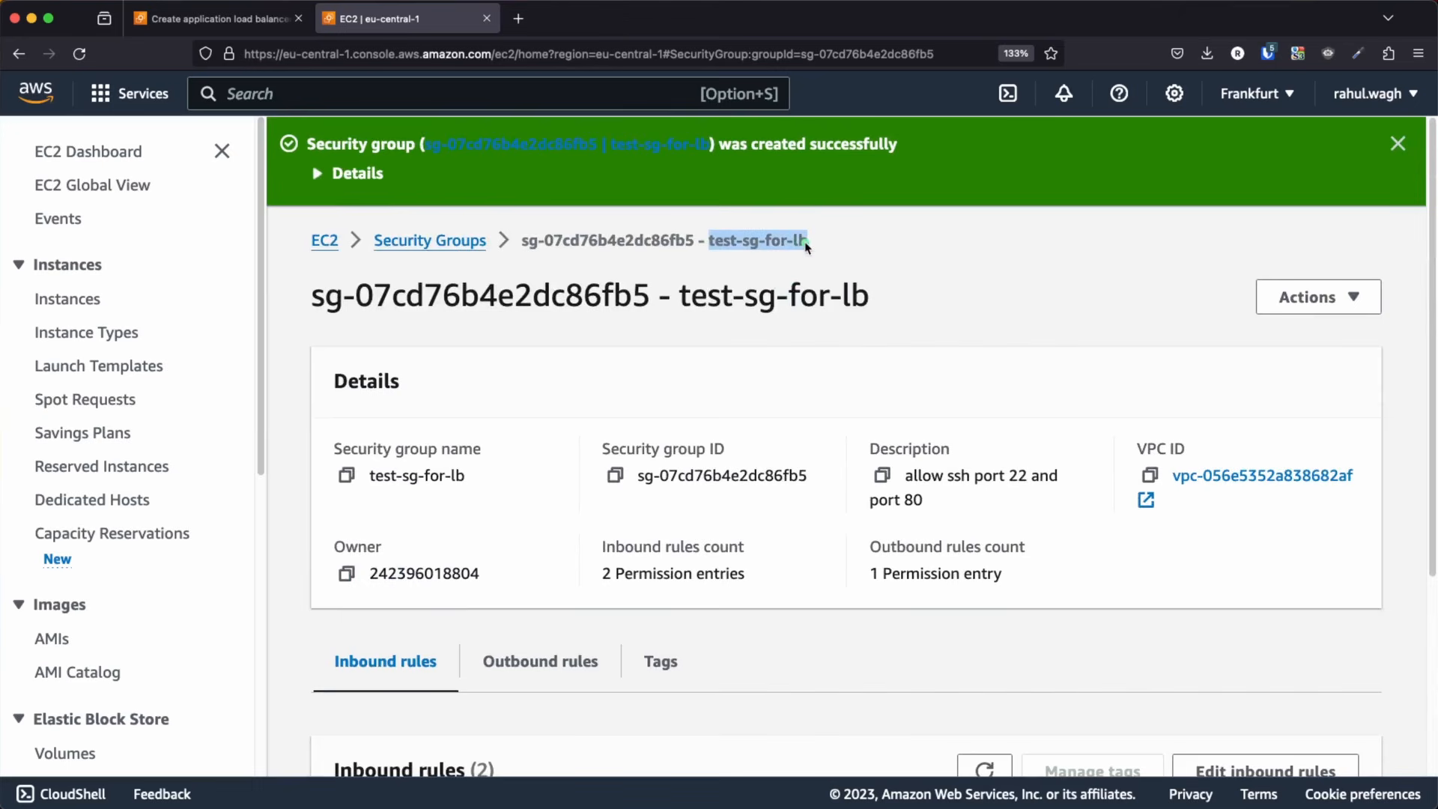
Refresh the load balancer's security group choices and add test-sg-for-lb alongside the default group
click(201, 22)
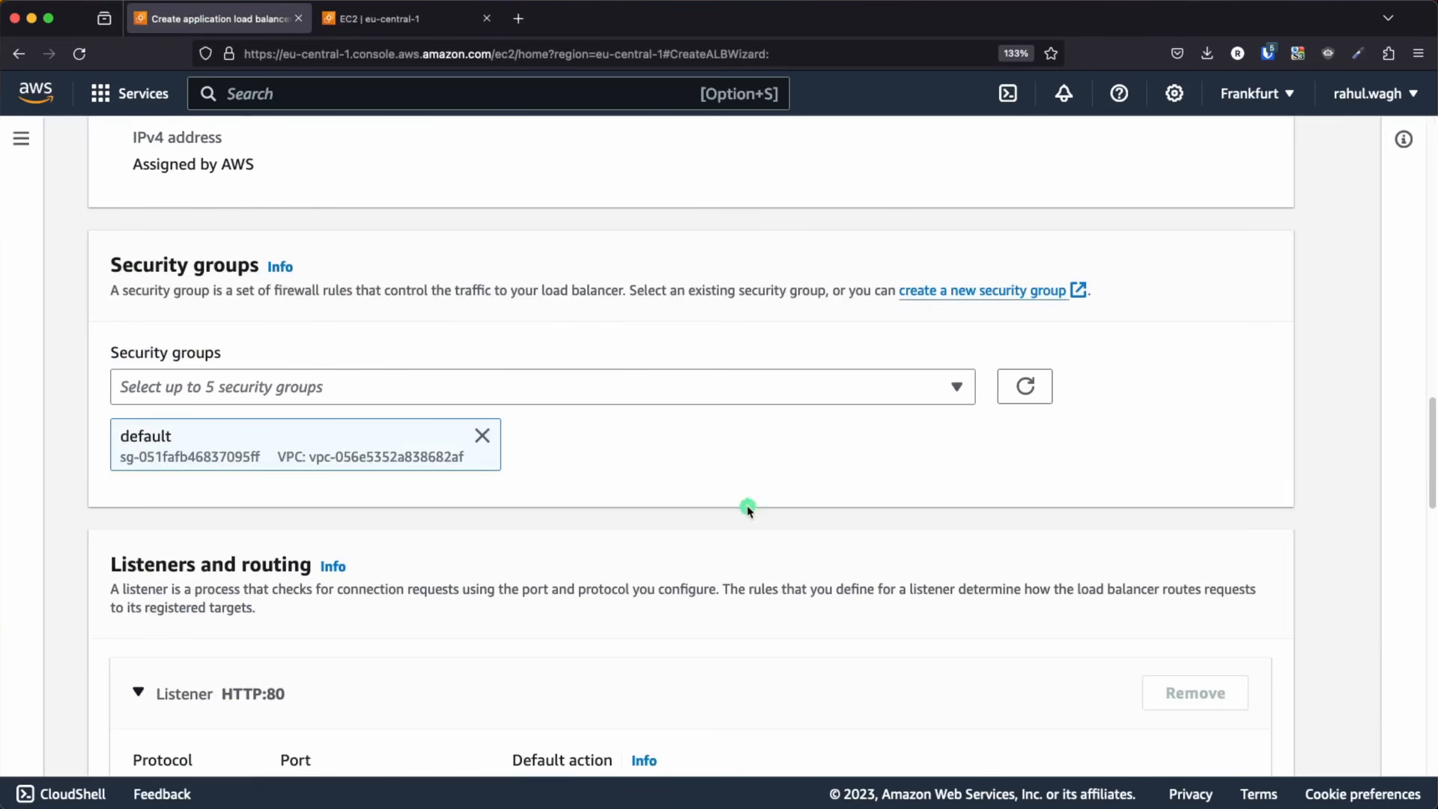
click(1026, 388)
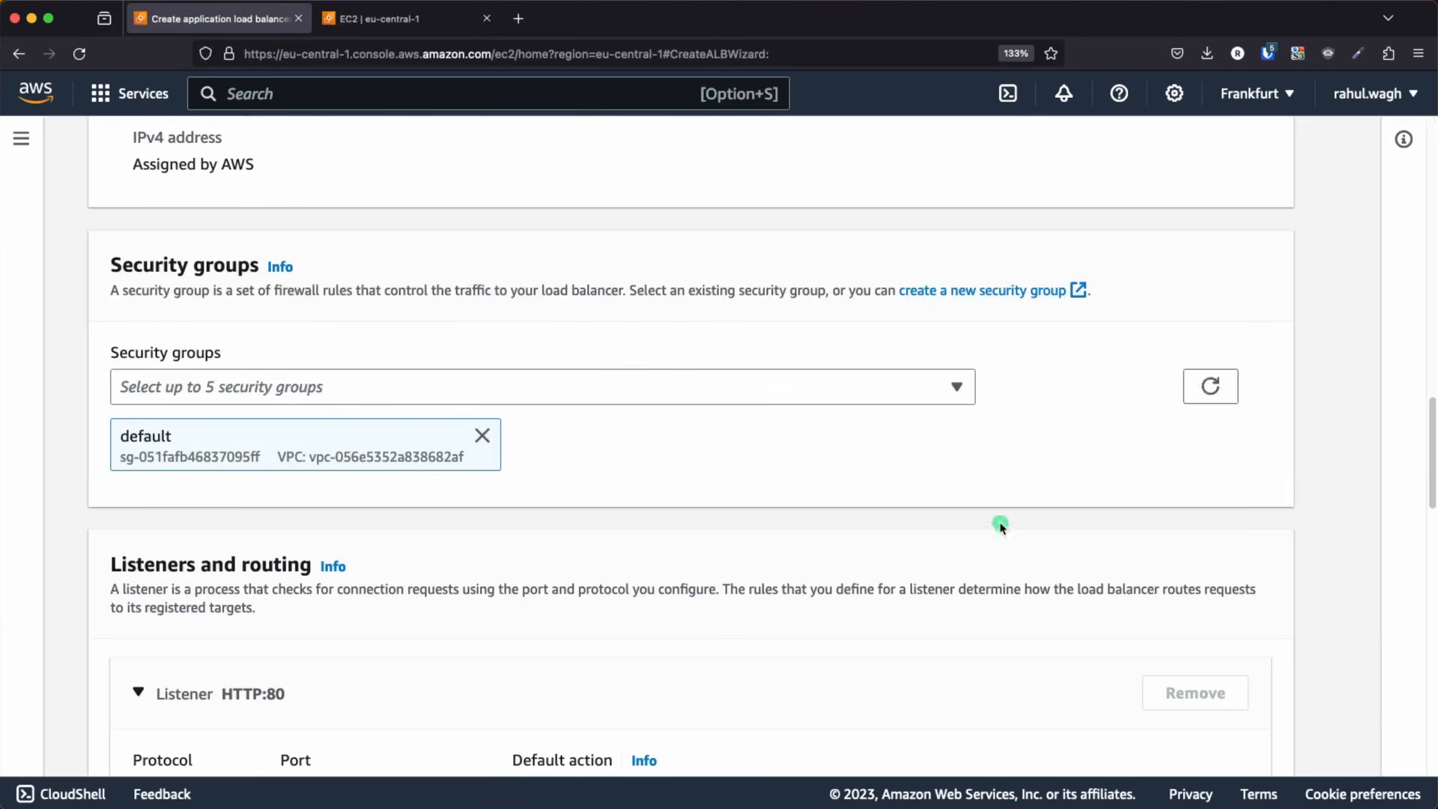
click(720, 399)
key(super+v)
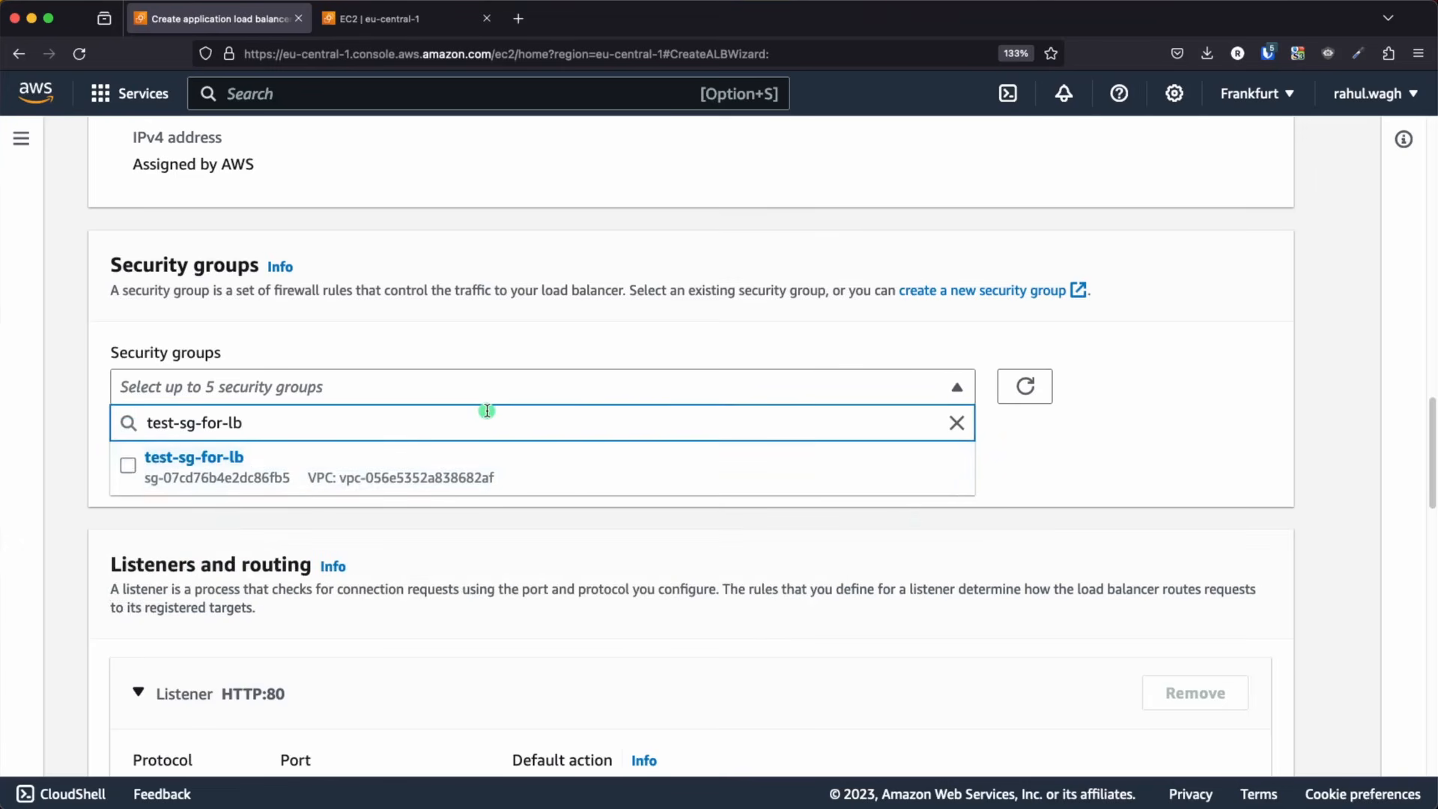
click(129, 470)
click(1056, 459)
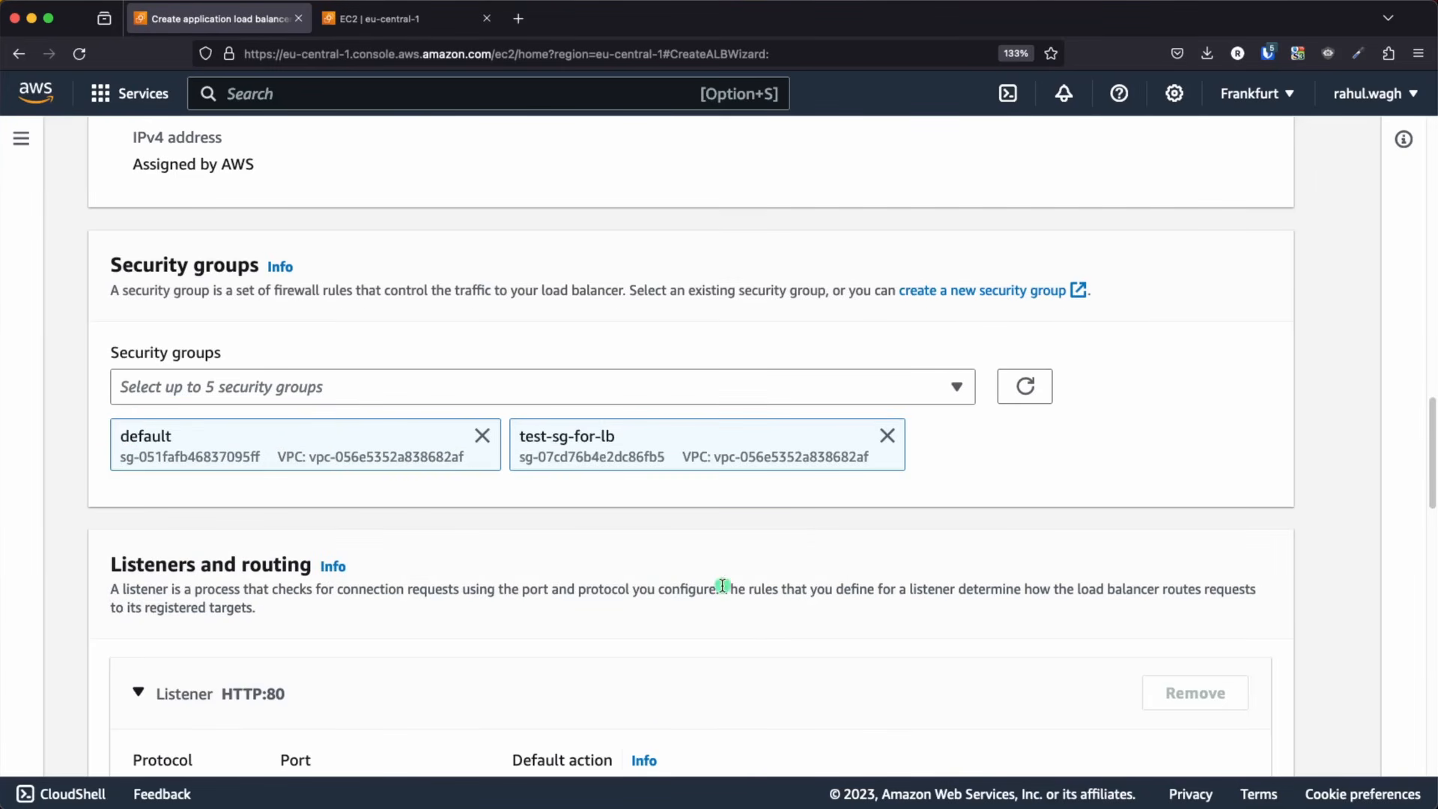
Review the listener, add-on and summary settings, and try to create the load balancer without a target group
scroll(723, 590, down, 3)
scroll(723, 590, down, 6)
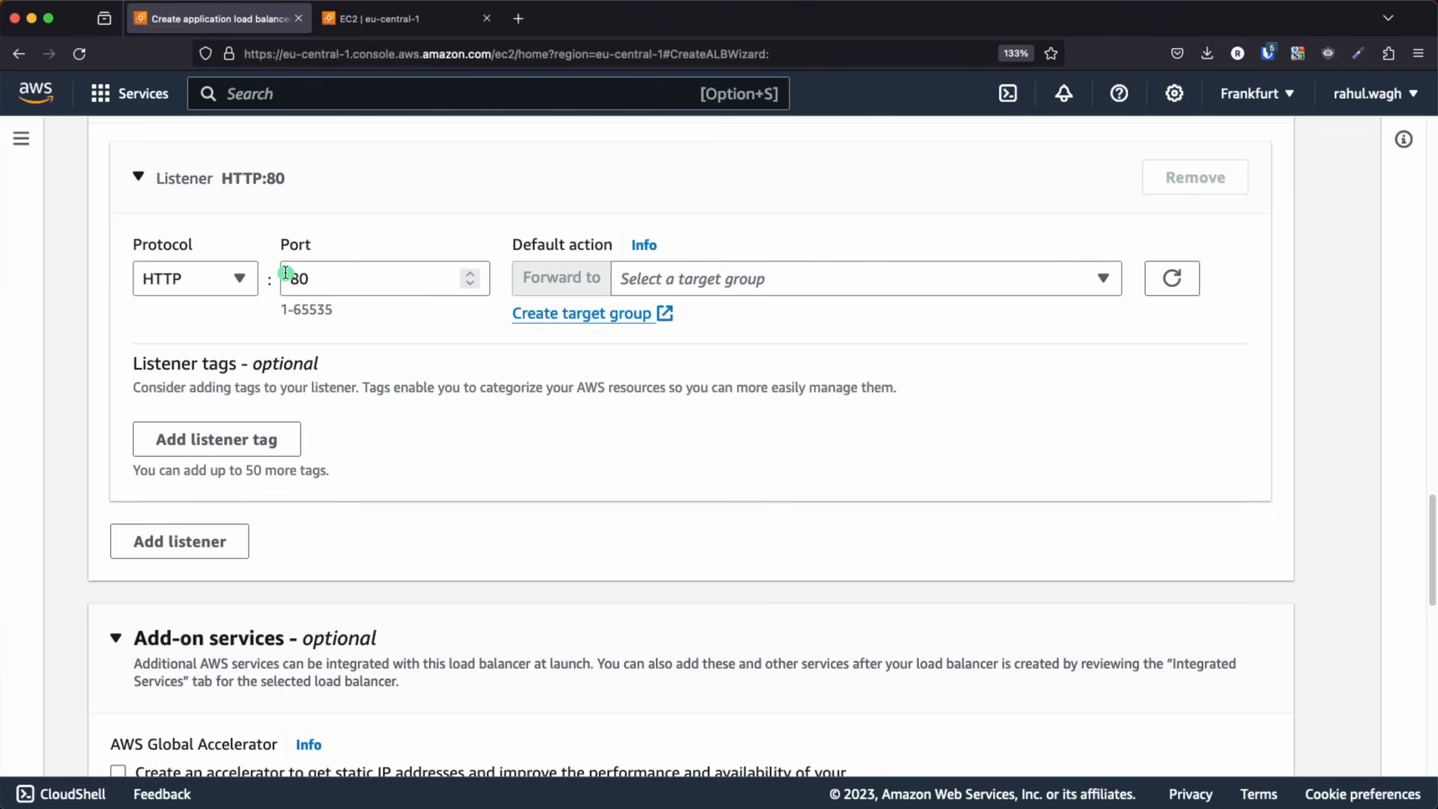
scroll(601, 537, down, 10)
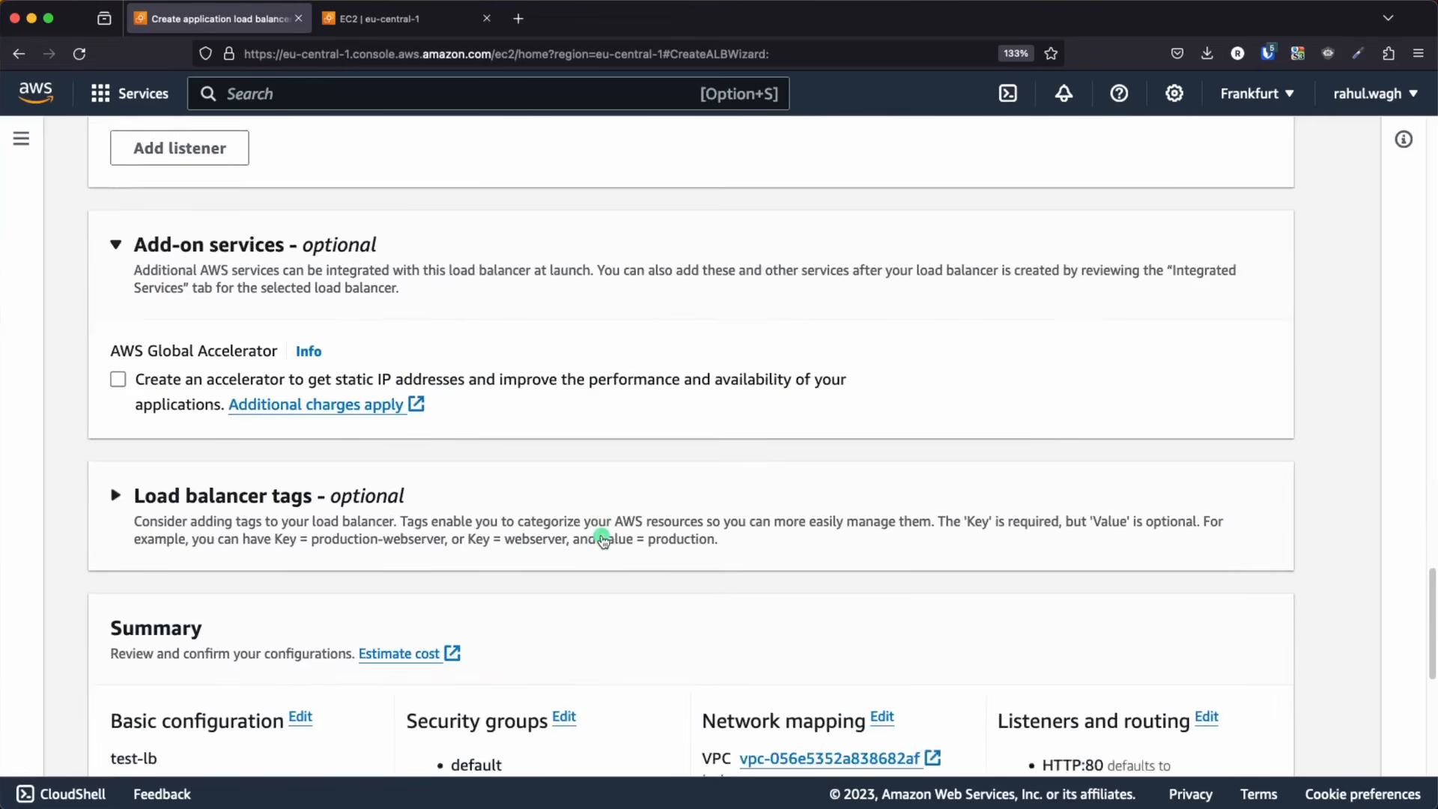
scroll(602, 537, down, 3)
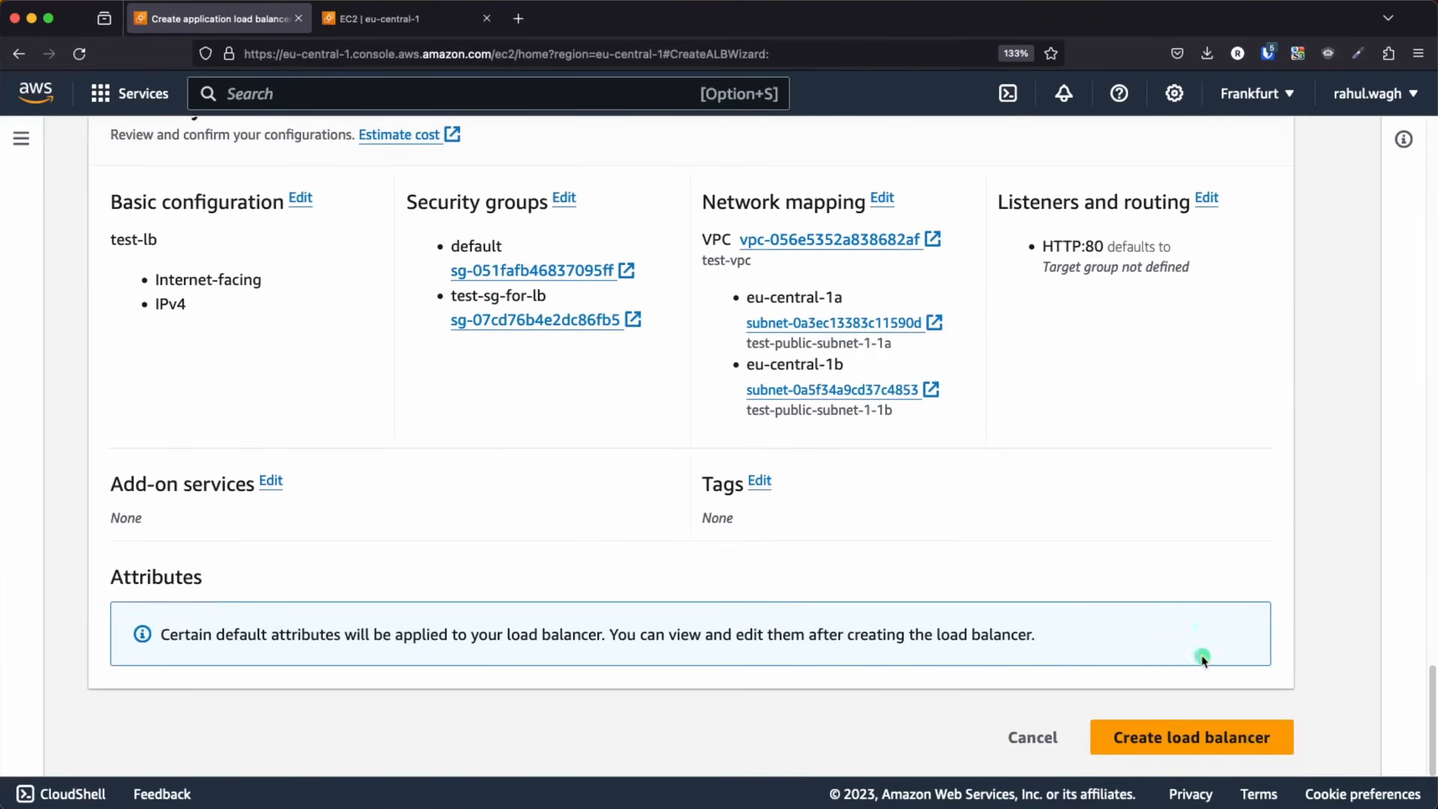
click(1165, 746)
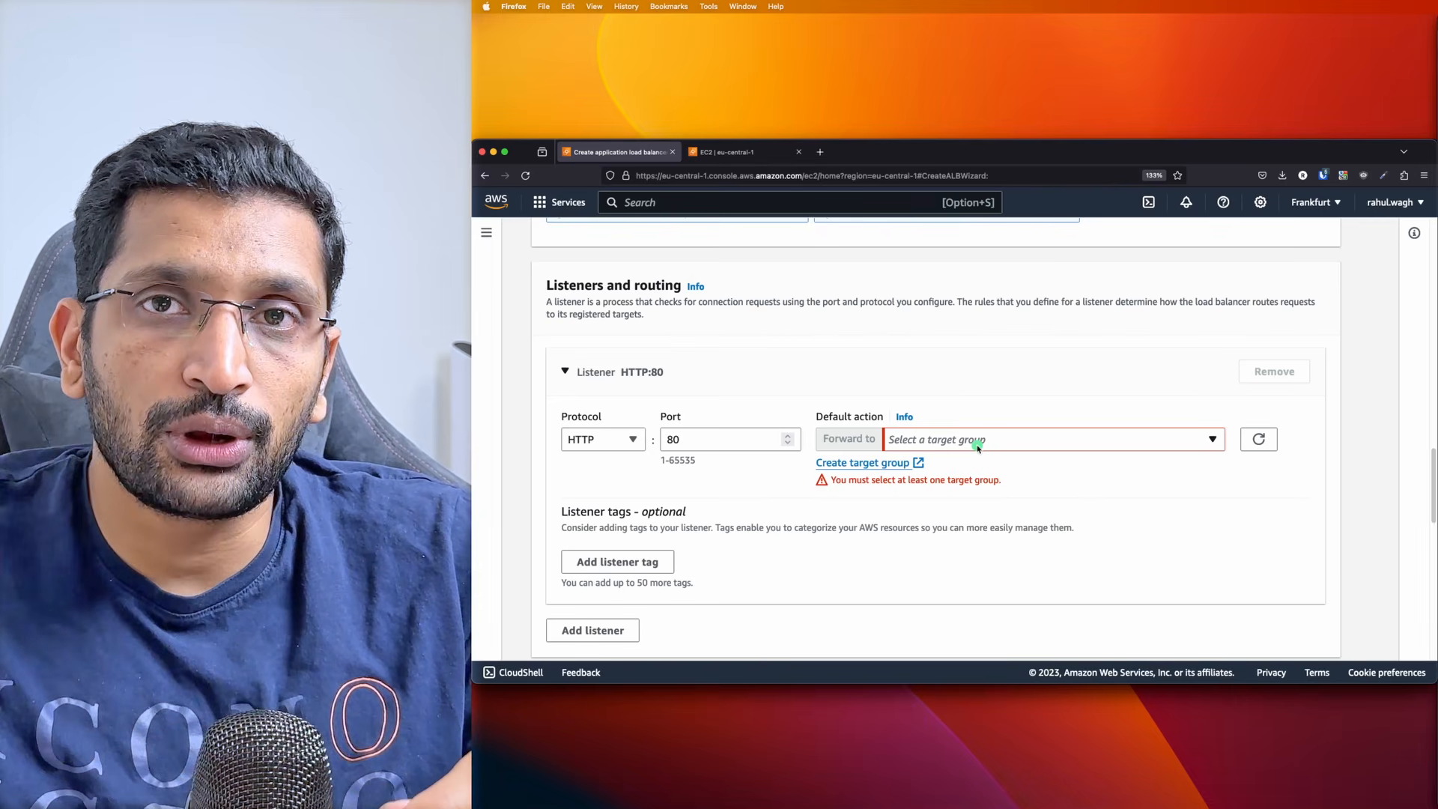
Set the HTTP:80 listener to forward to target group test-tg and create the load balancer
click(977, 442)
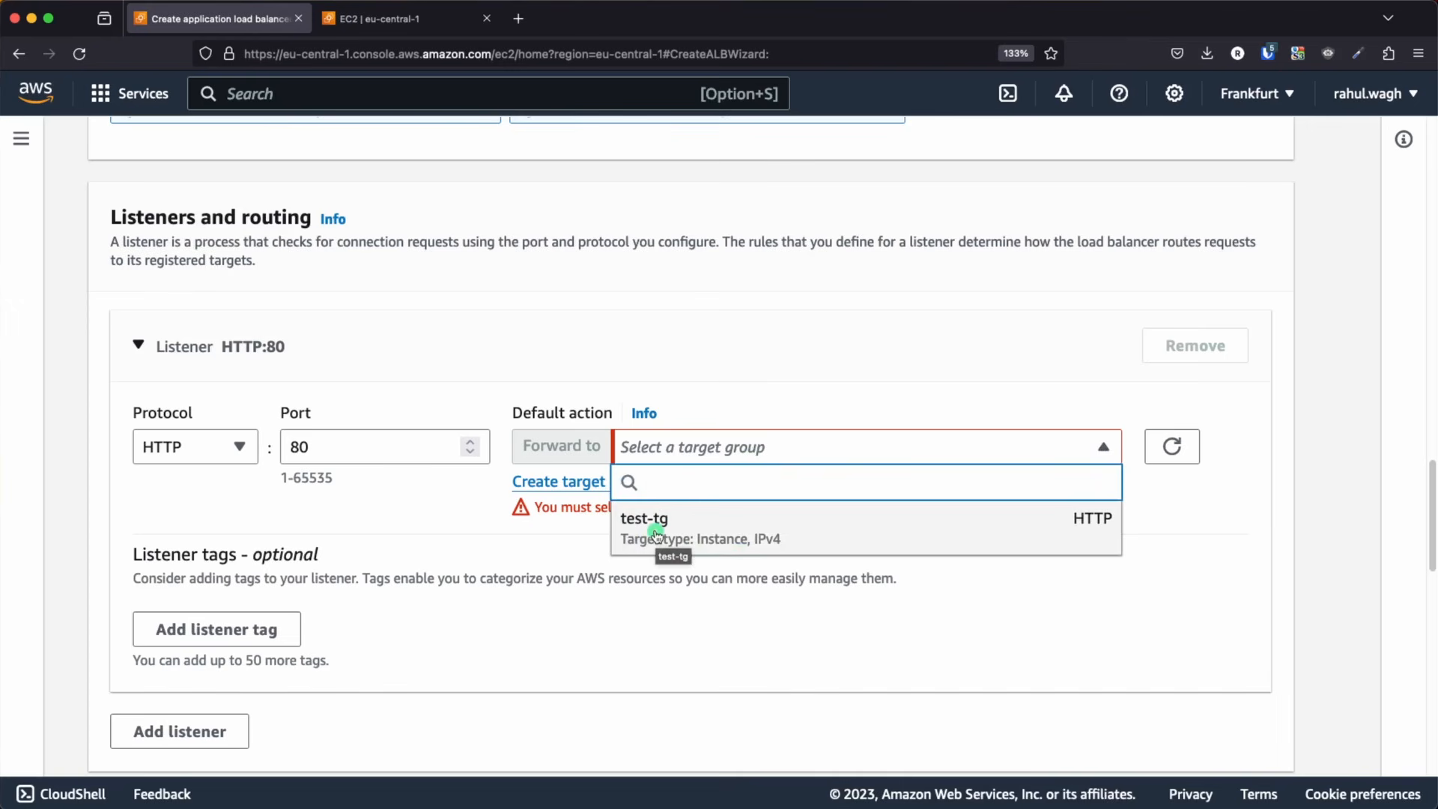
click(656, 533)
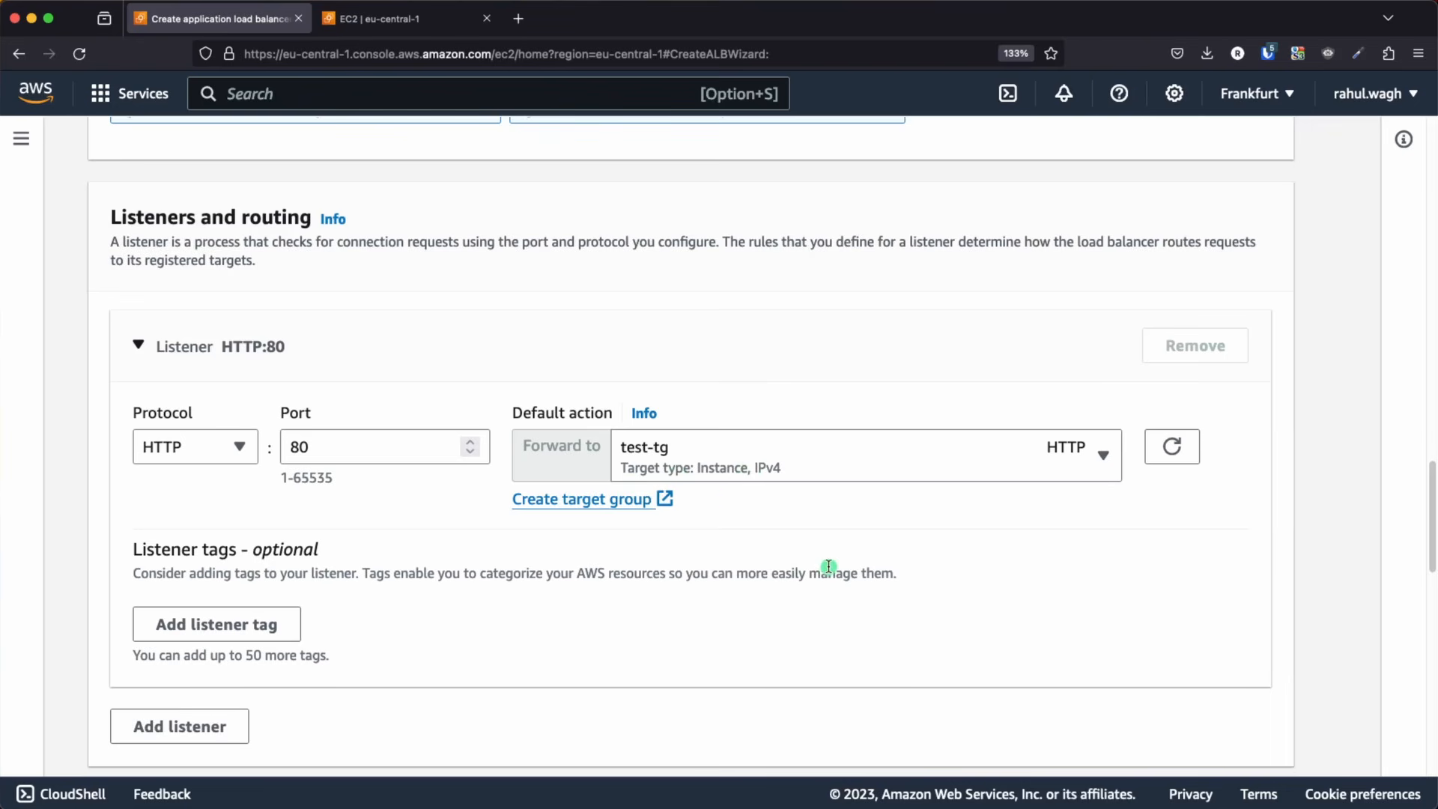
scroll(829, 567, down, 15)
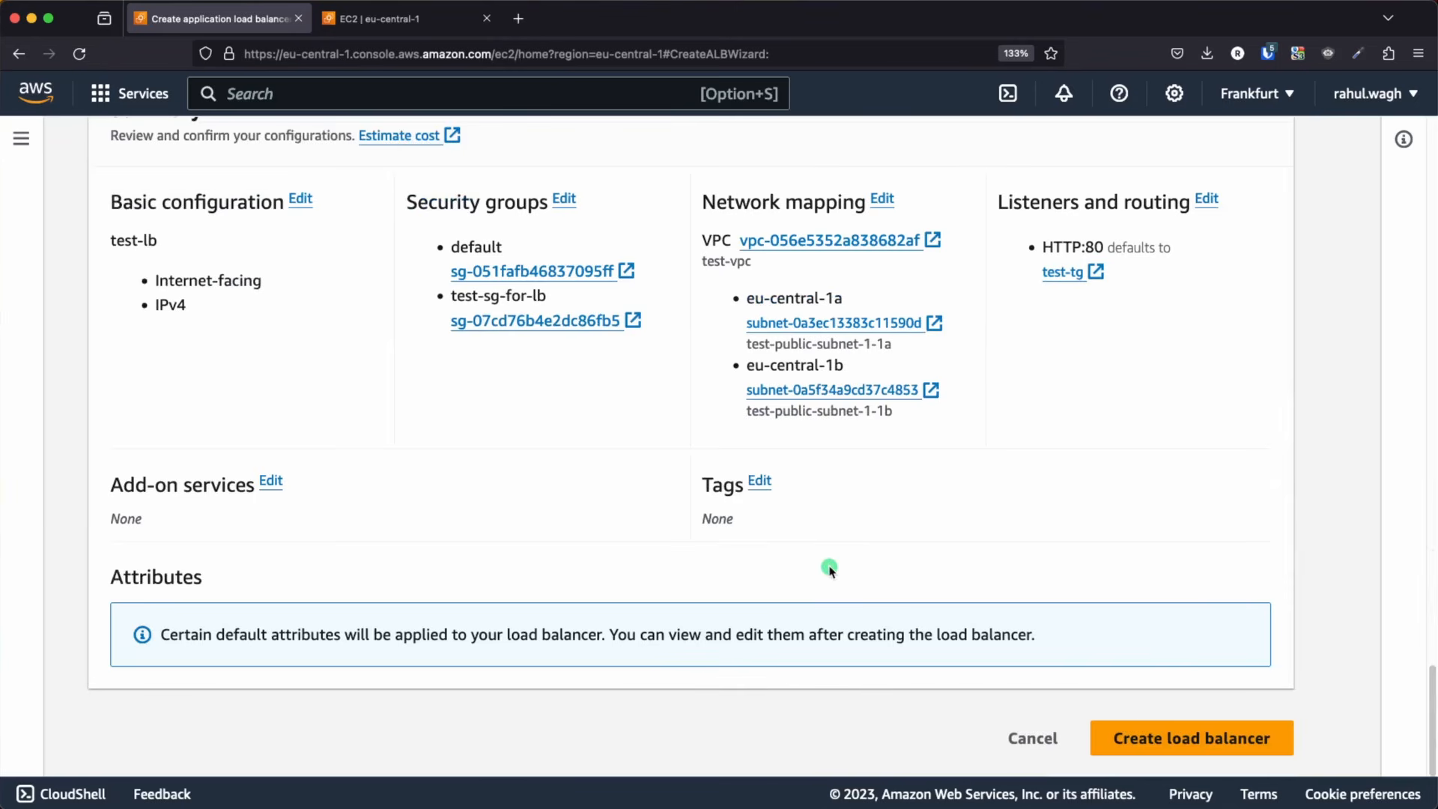
click(1175, 745)
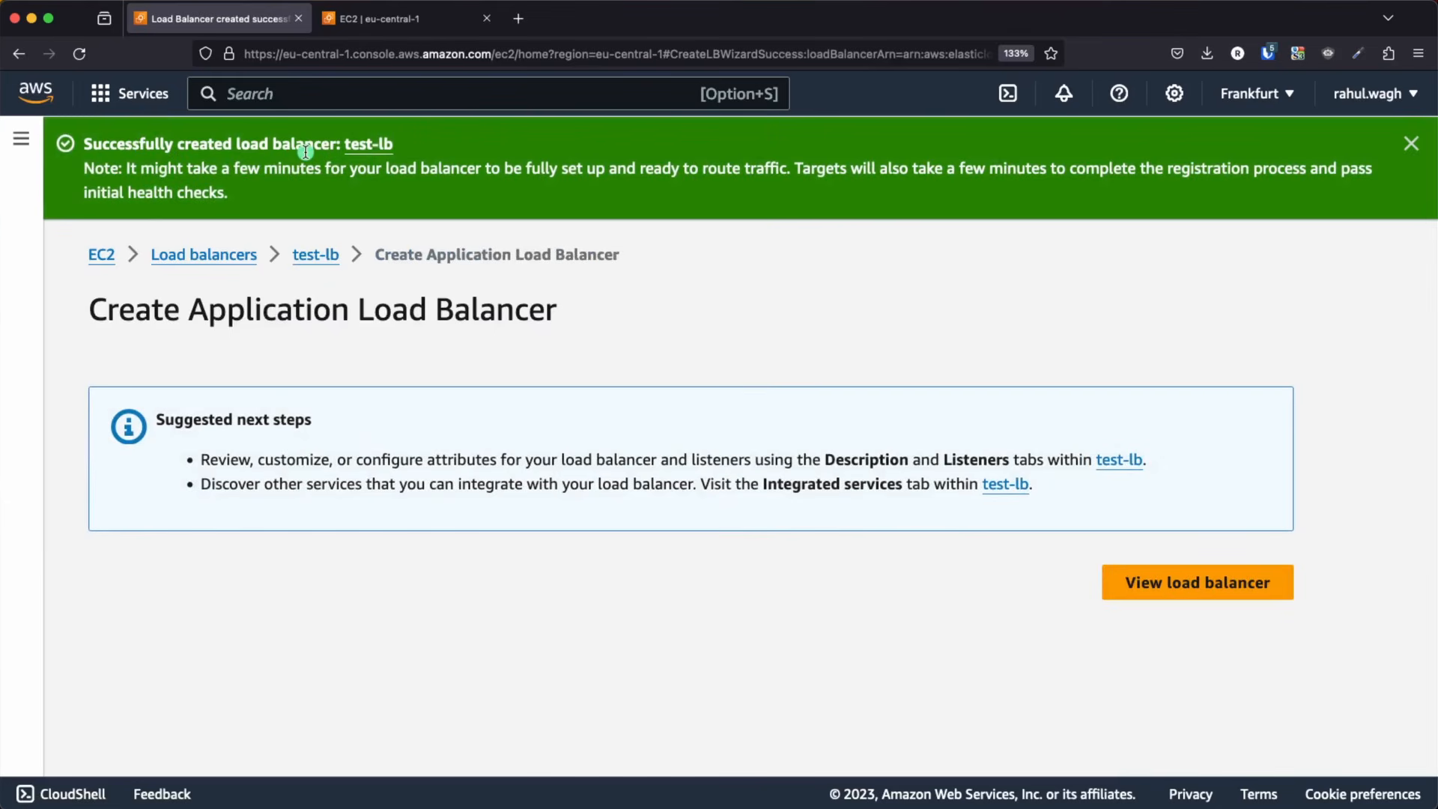
Check the state of test-lb in the load balancers list
click(216, 256)
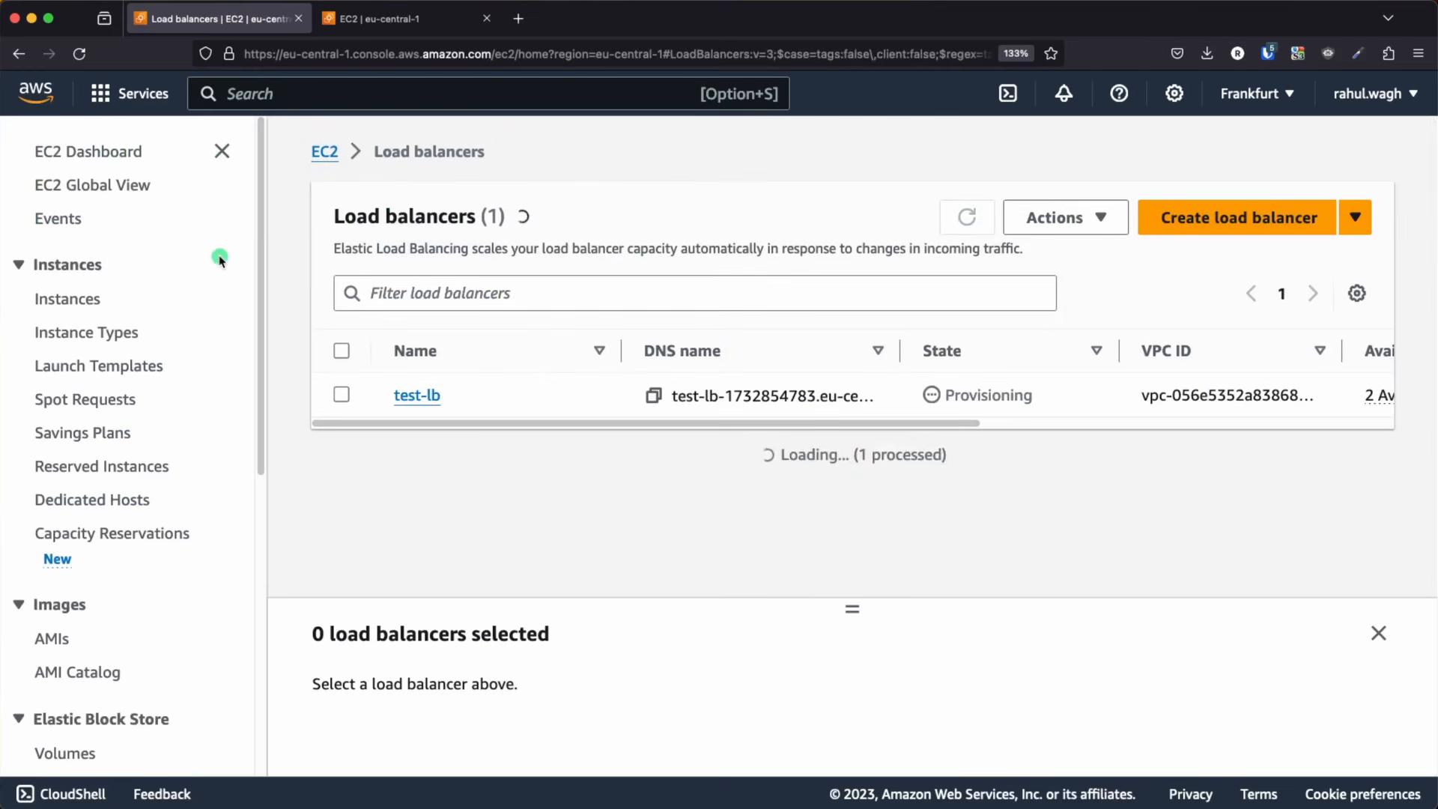
drag(1049, 397, 915, 388)
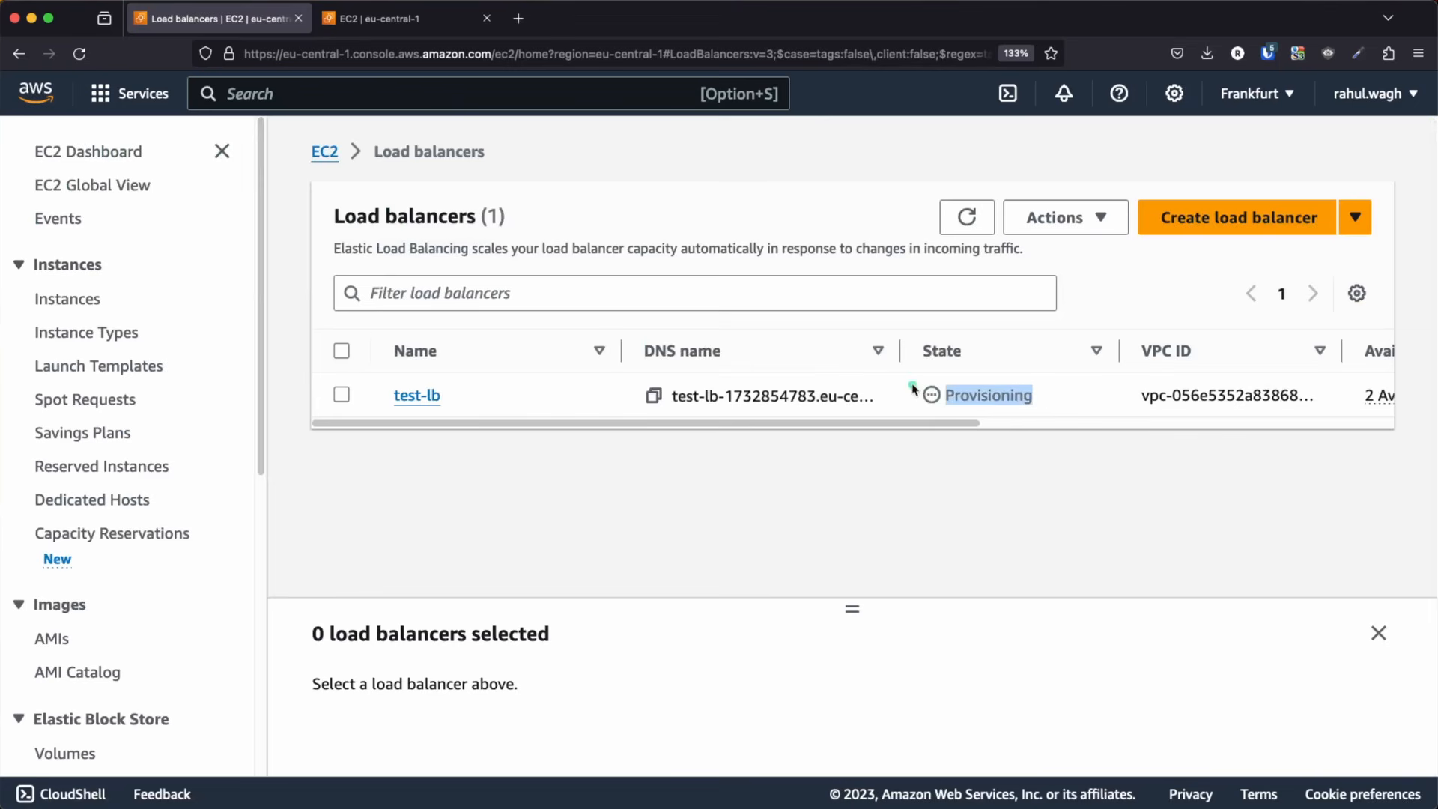
click(902, 388)
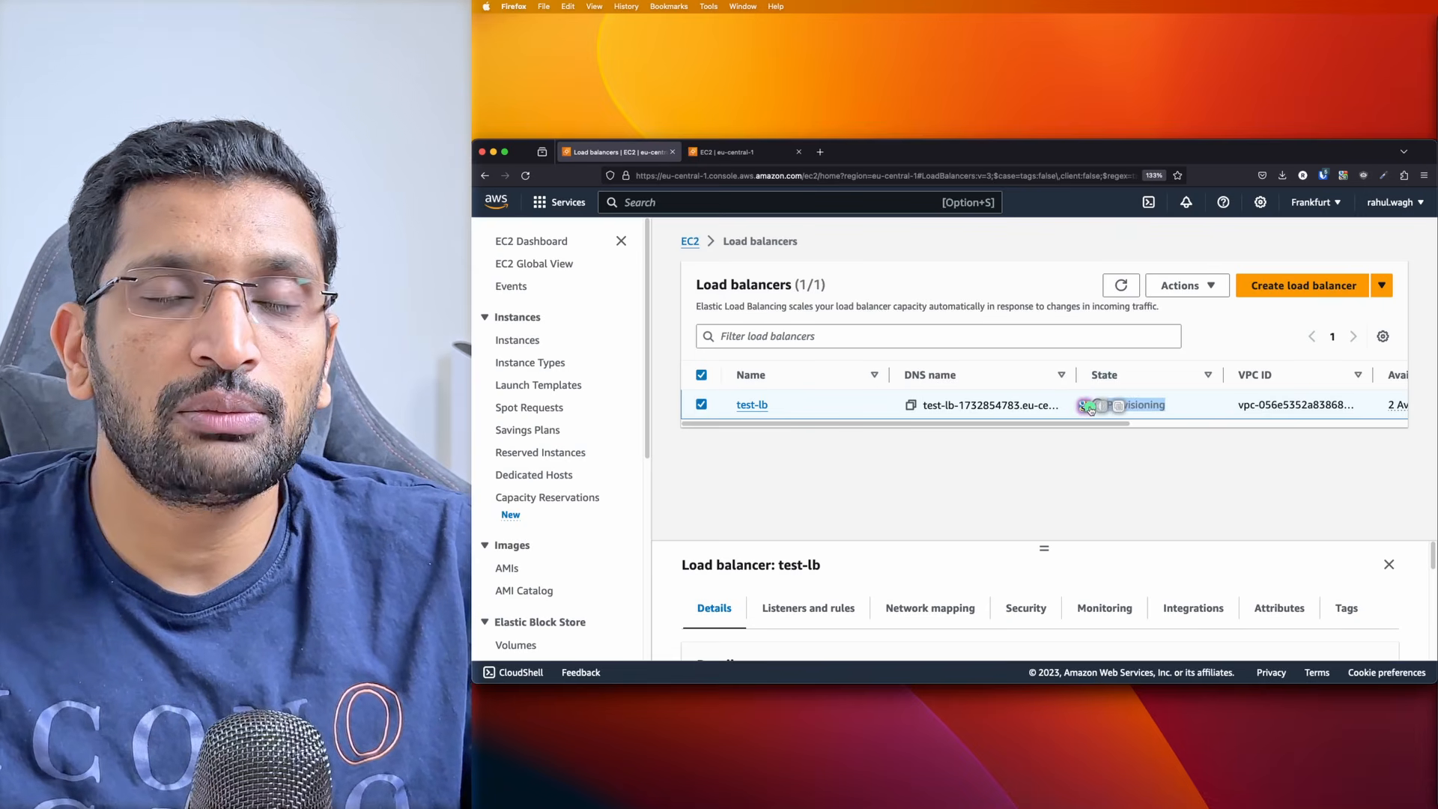
click(1071, 440)
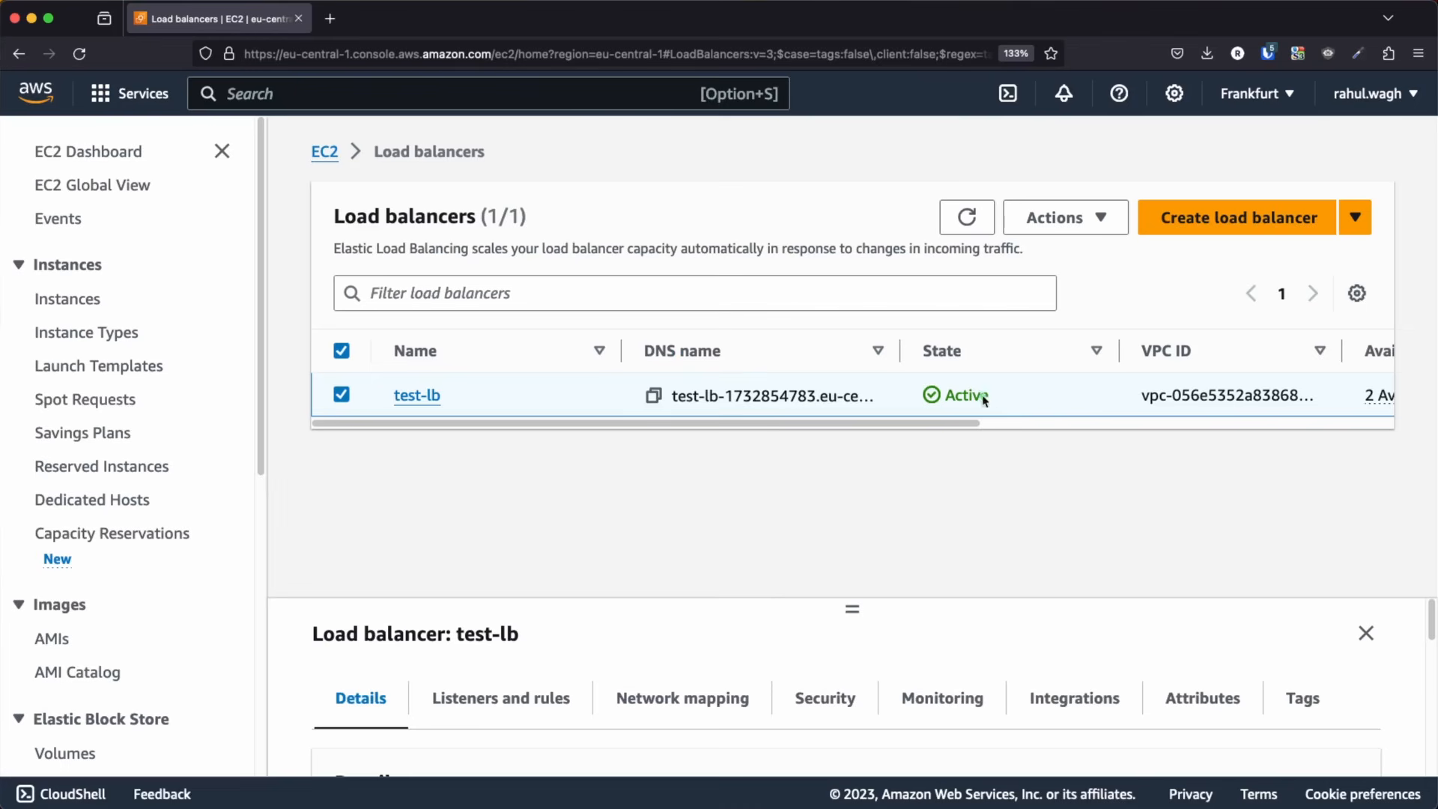
drag(1134, 405, 1095, 406)
Show the details of test-lb and copy its DNS name
click(420, 396)
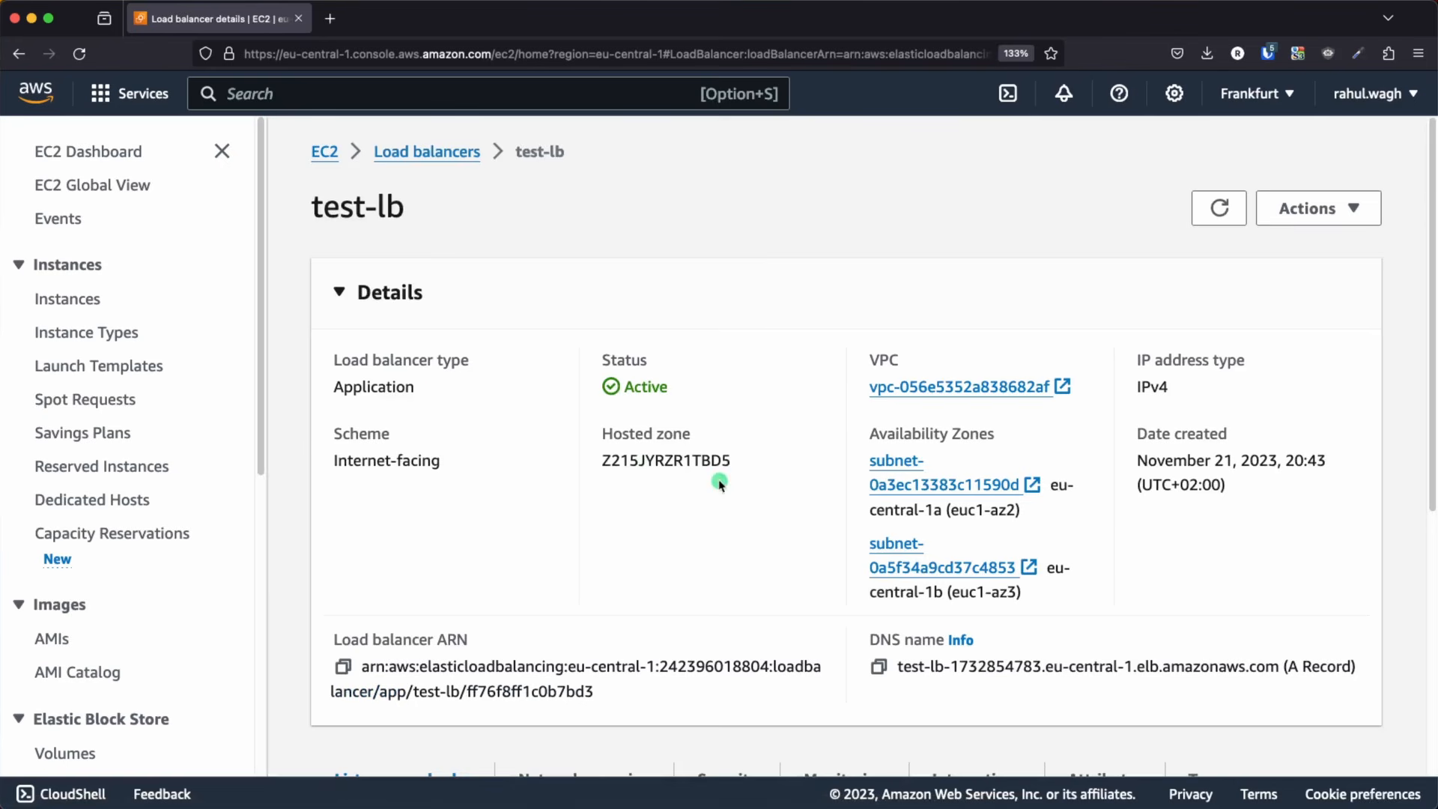
scroll(689, 470, down, 5)
drag(868, 455, 987, 462)
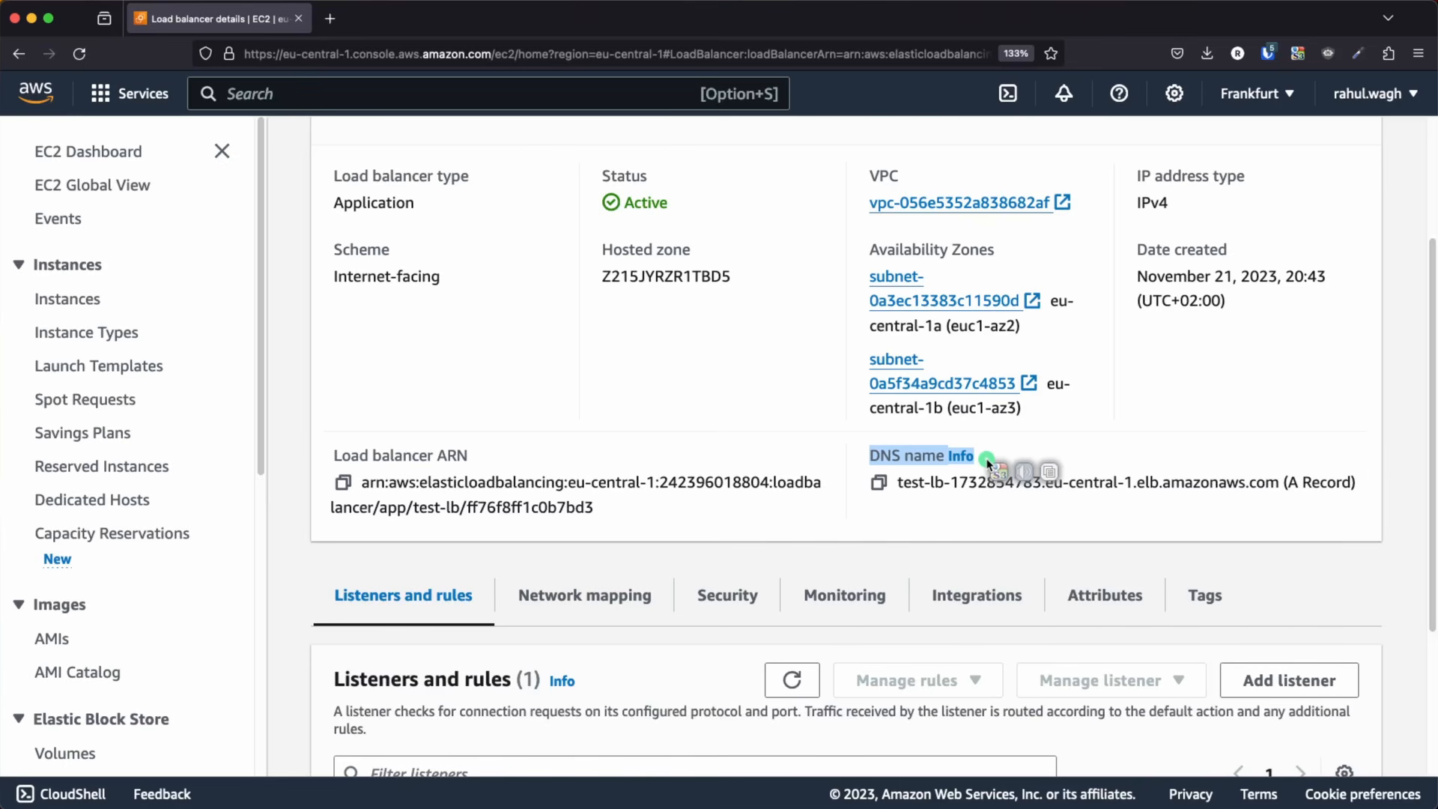
click(879, 482)
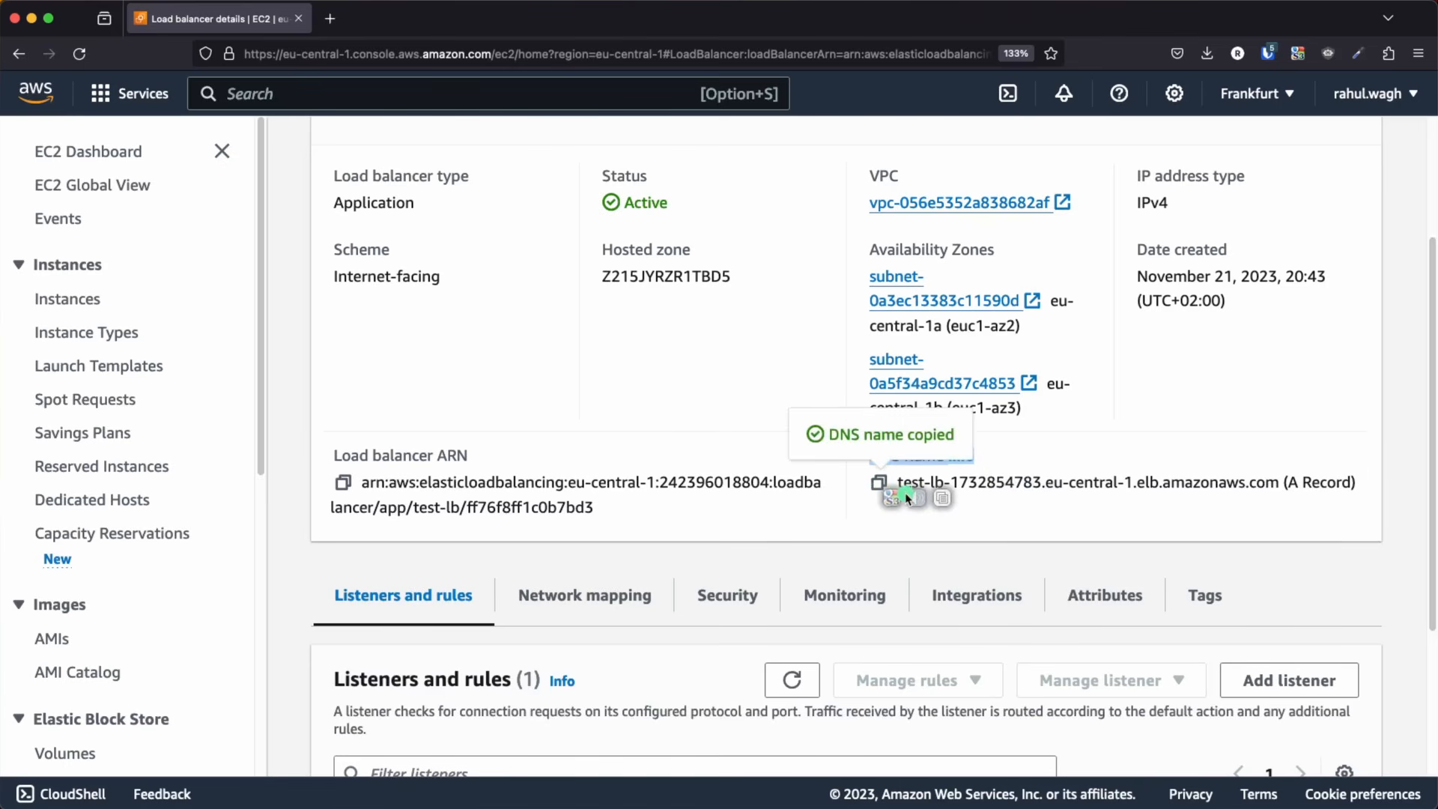
Load the load balancer's DNS name in a new browser tab and check the web server's page
click(329, 19)
key(super+v)
key(Return)
drag(314, 269, 0, 87)
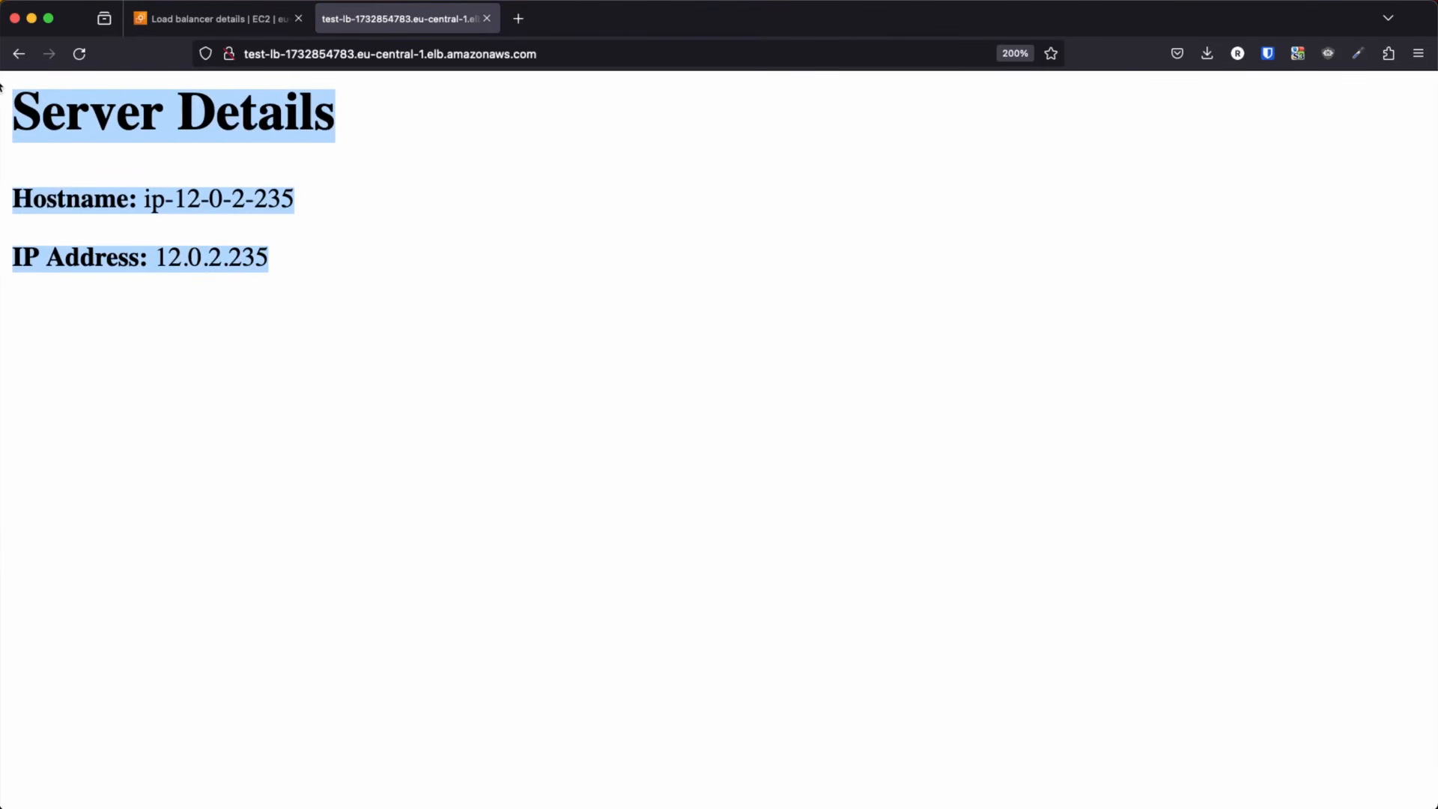
Switch to the AWS architecture diagram in Keynote and advance its animation by one stage
key(super+Tab)
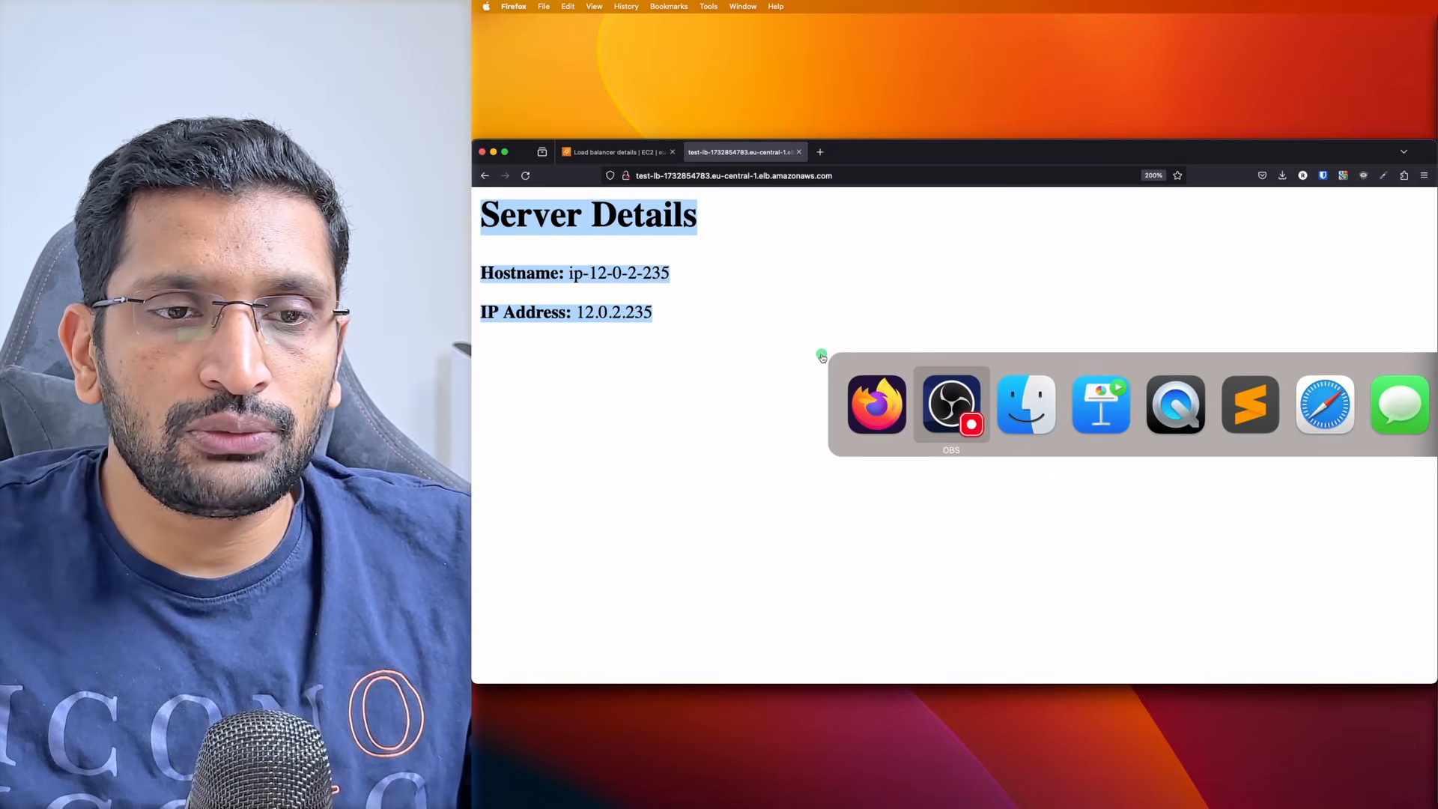
key(super+Tab)
key(super+Tab)
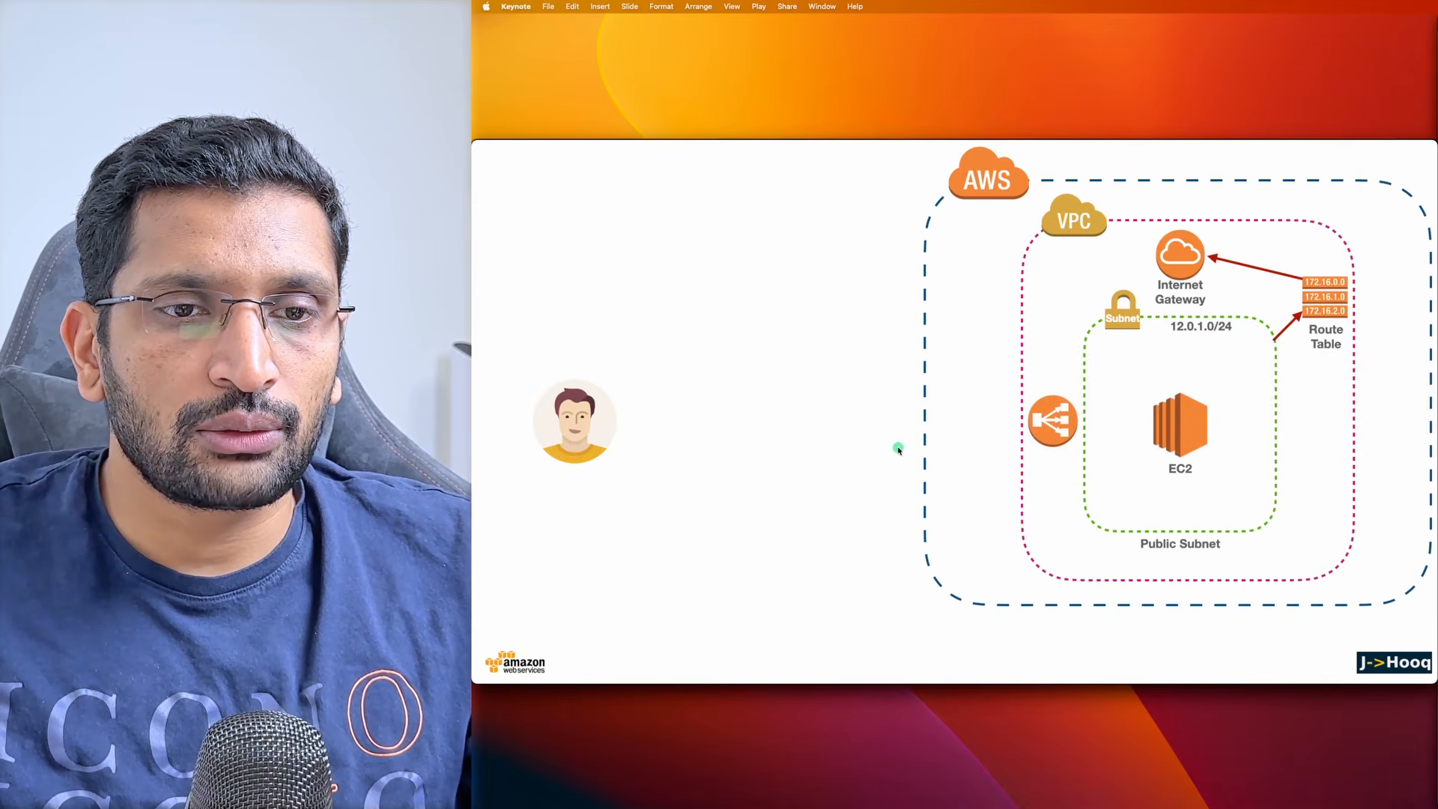
key(Right)
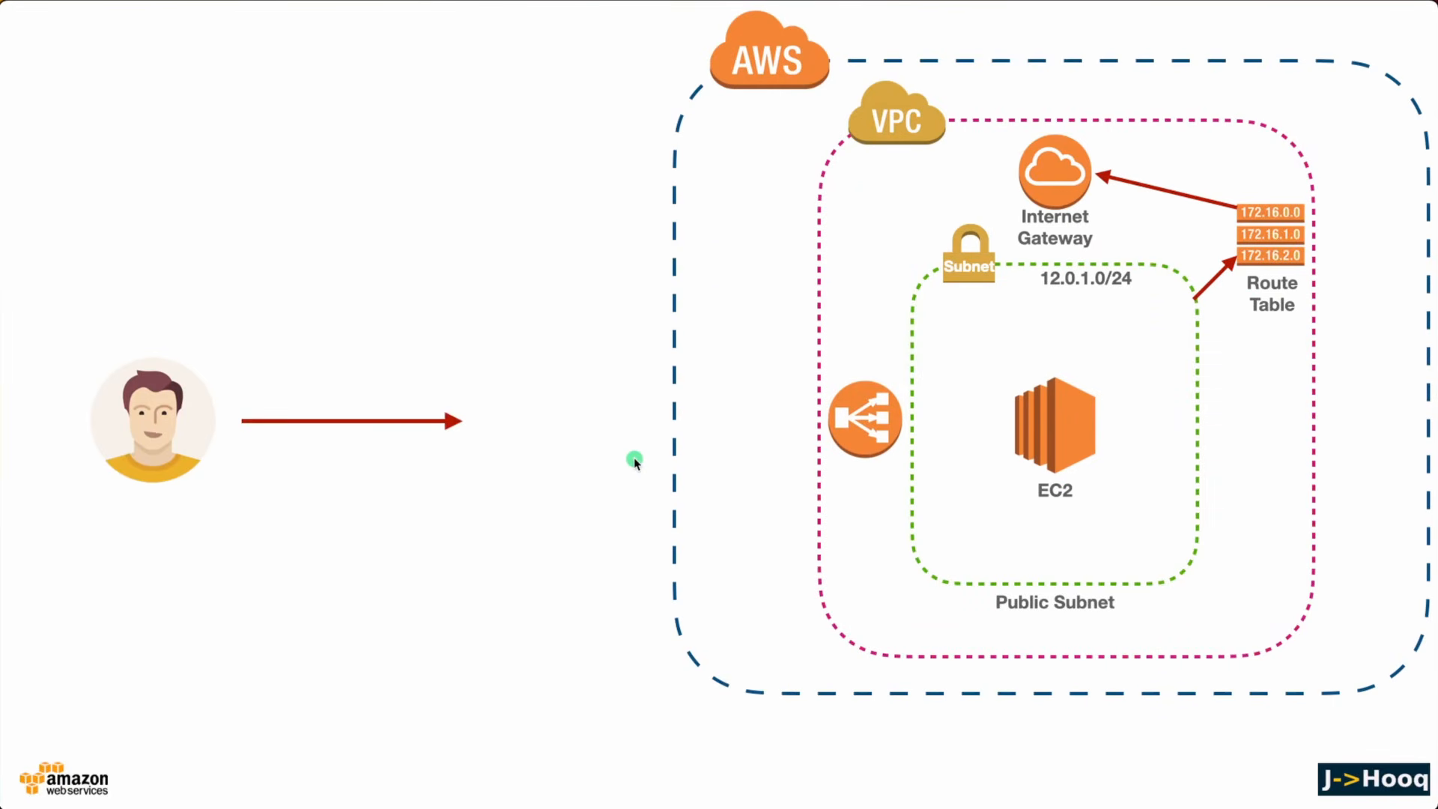
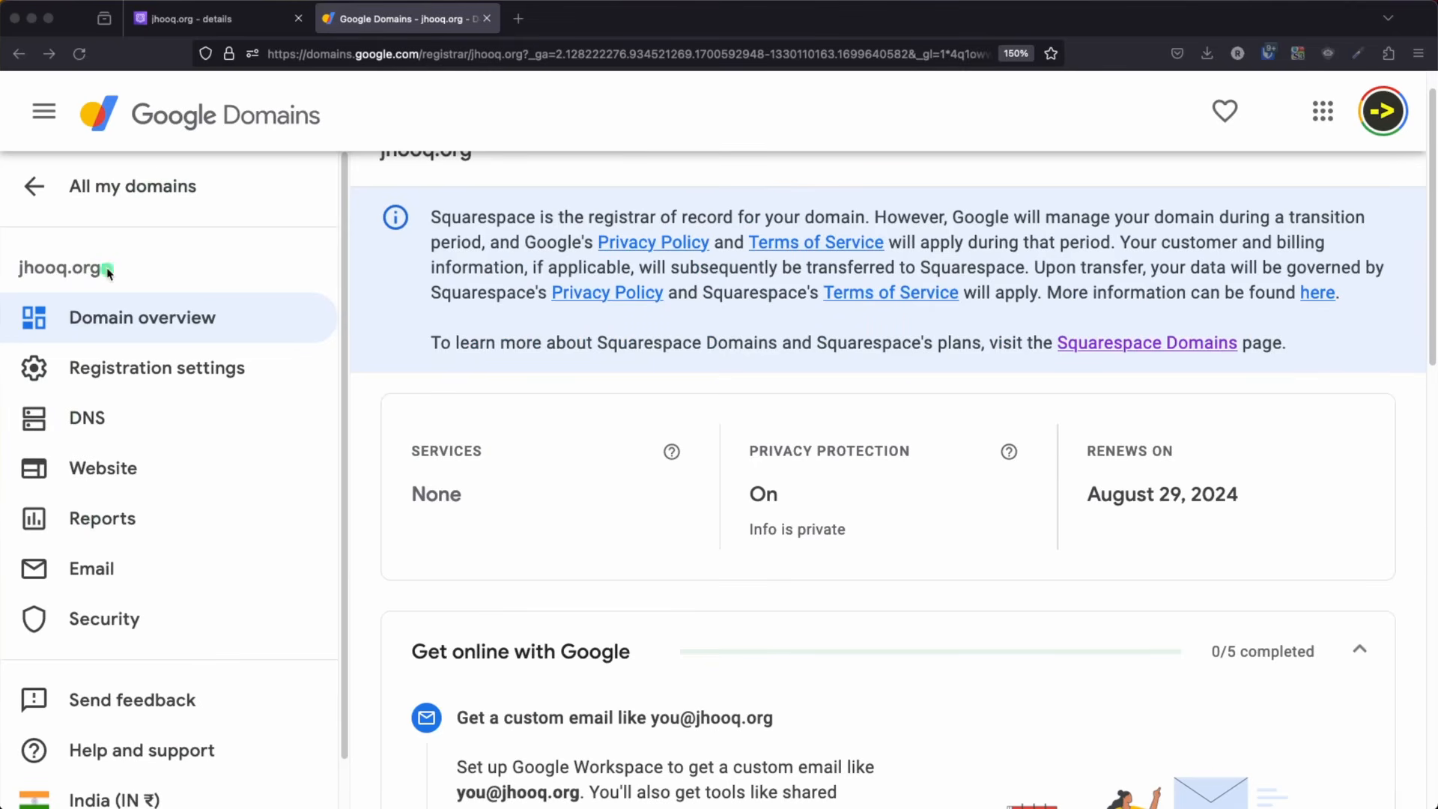
Open the DNS settings of jhooq.org in Google Domains and examine the list of its custom name servers
click(108, 272)
double_click(23, 268)
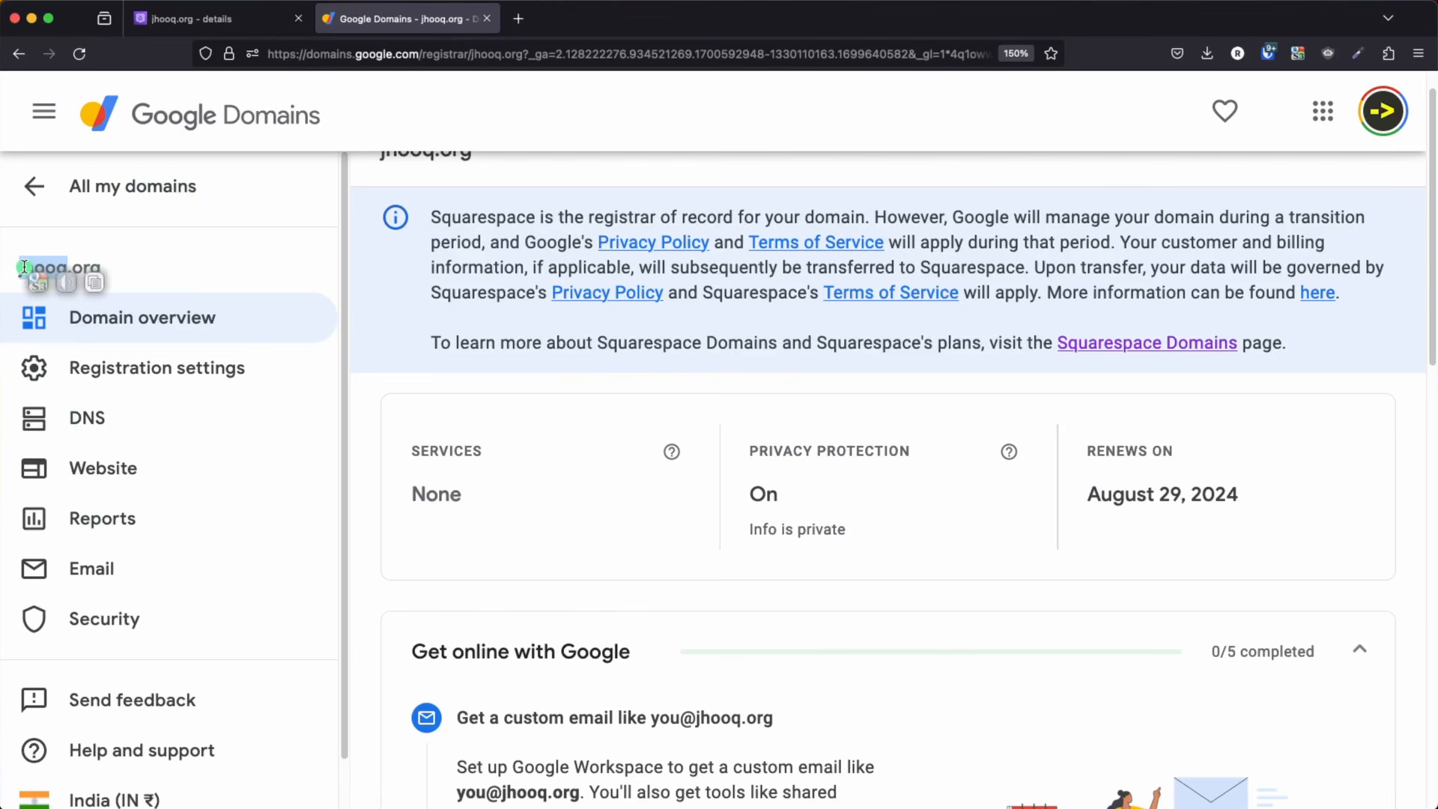
click(91, 424)
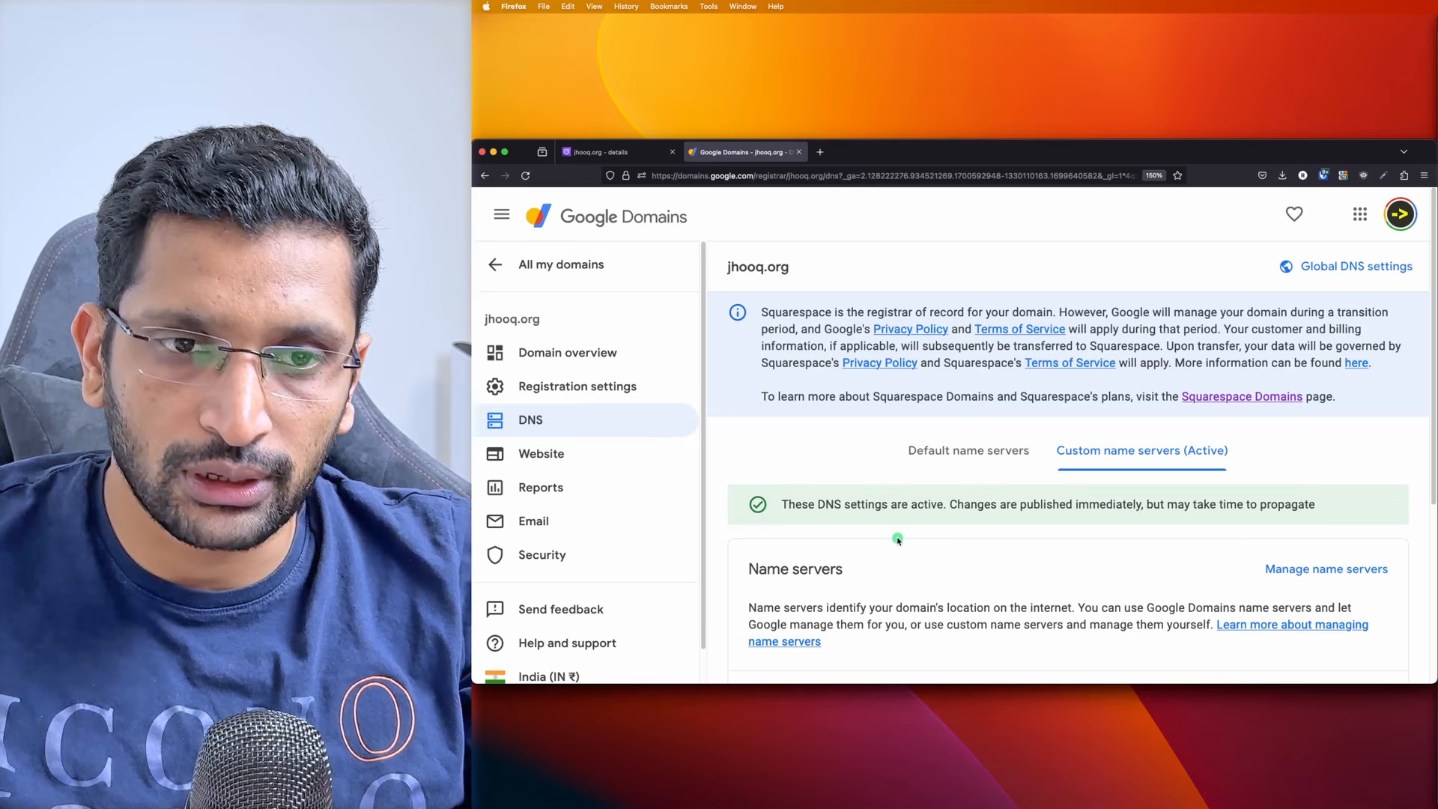
scroll(898, 539, down, 2)
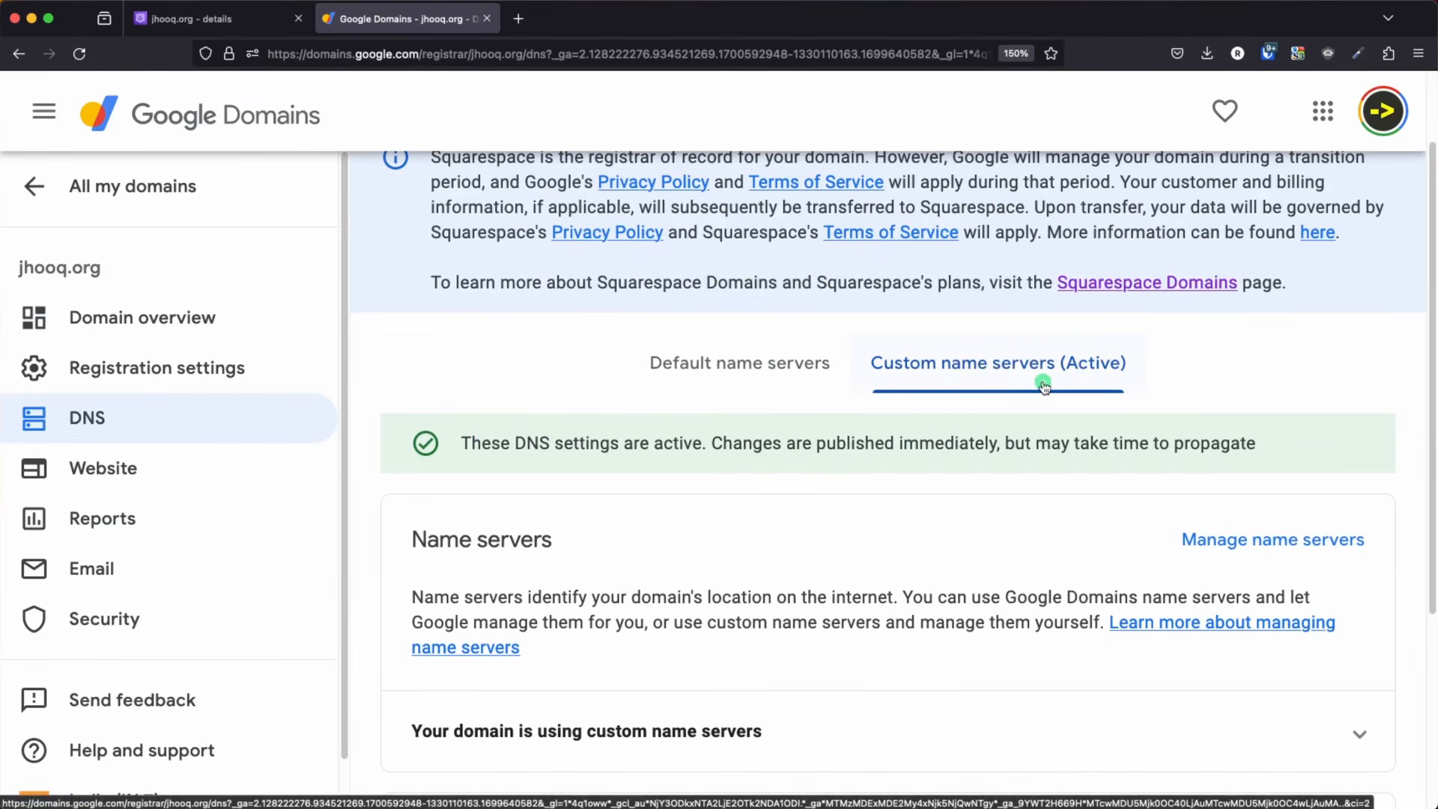
scroll(658, 494, down, 4)
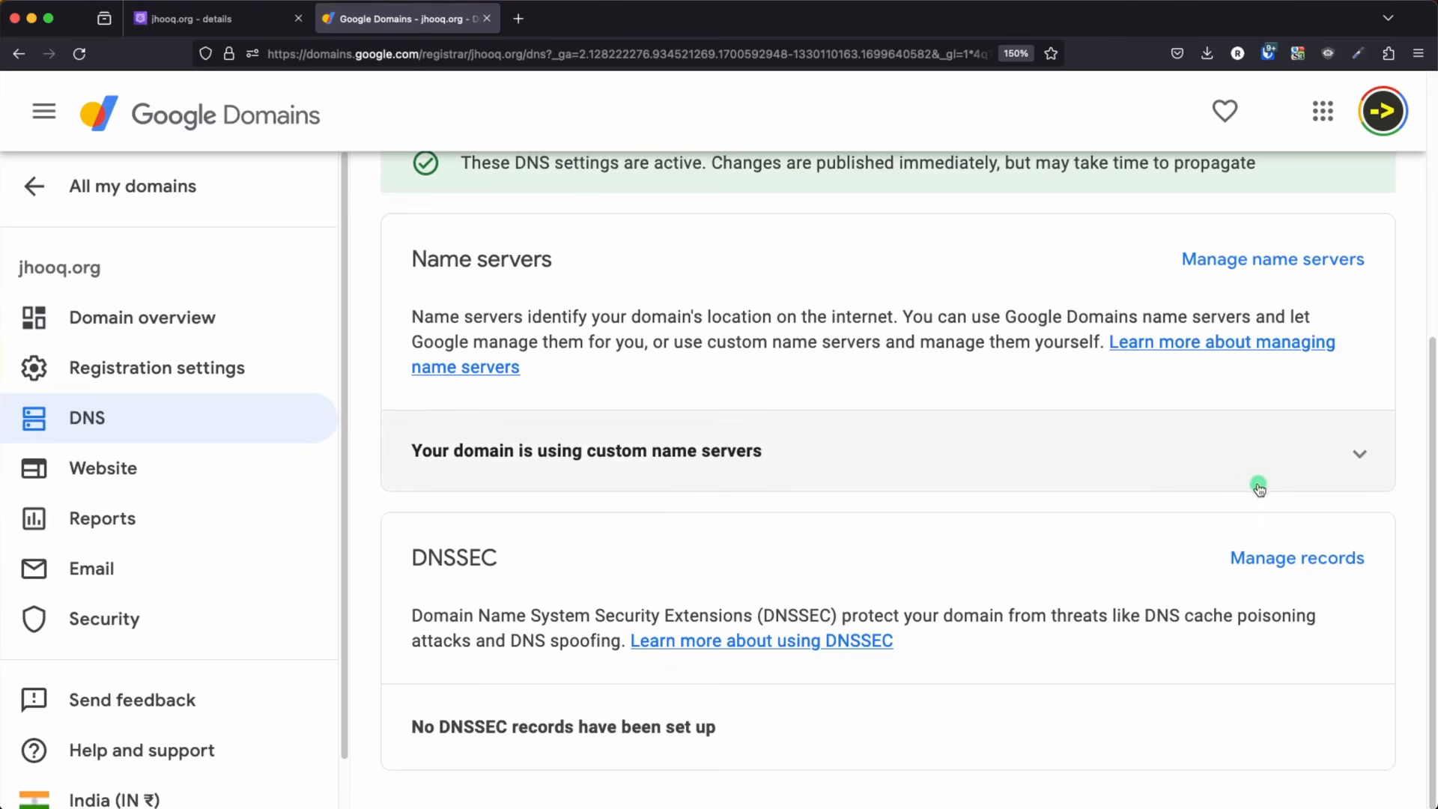
click(1327, 464)
scroll(876, 546, down, 2)
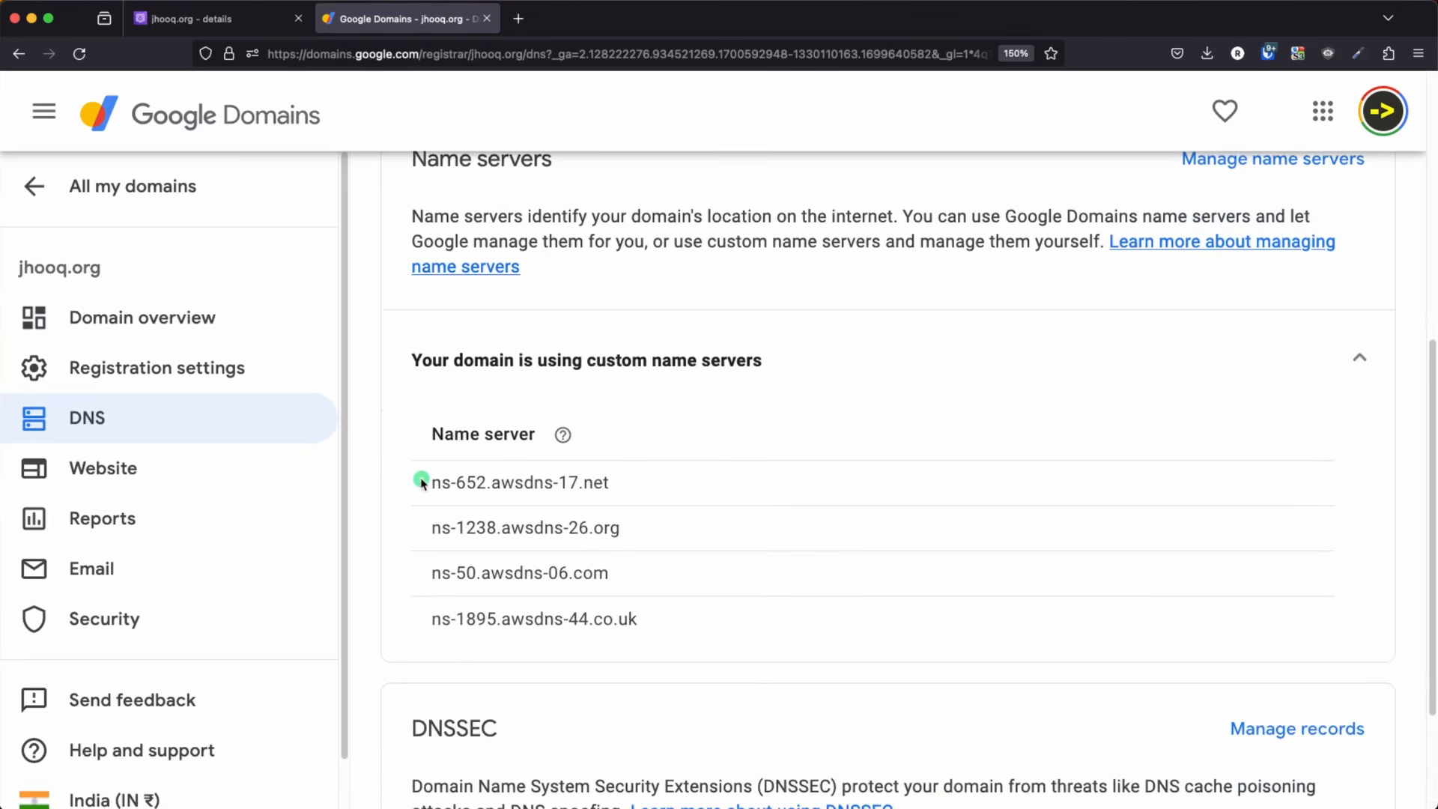
drag(434, 483, 659, 623)
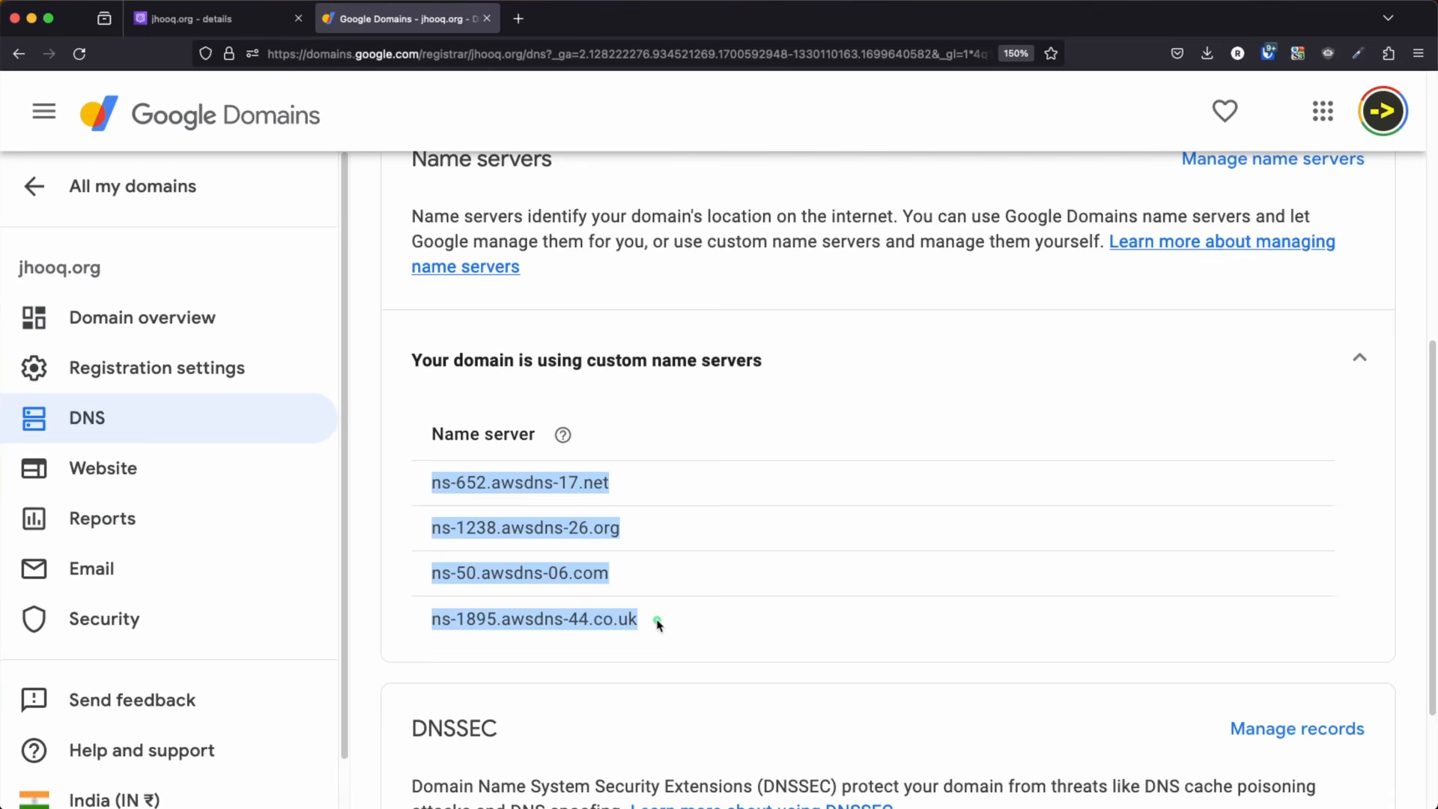
Compare the name servers in the jhooq.org hosted zone's NS record in Route 53 with those listed in Google Domains
click(225, 20)
scroll(1075, 613, down, 1)
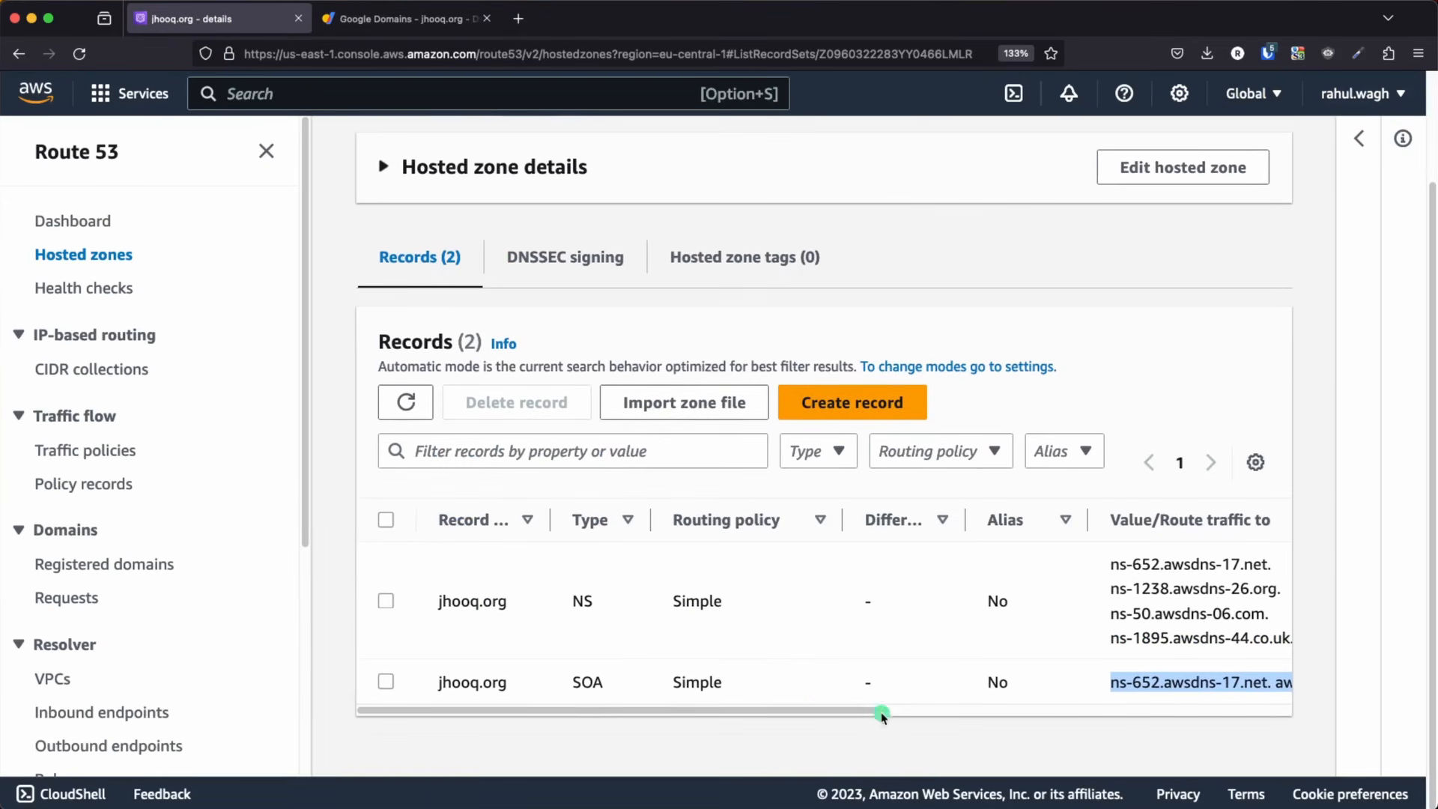
drag(805, 706, 1028, 706)
drag(794, 565, 955, 566)
click(420, 19)
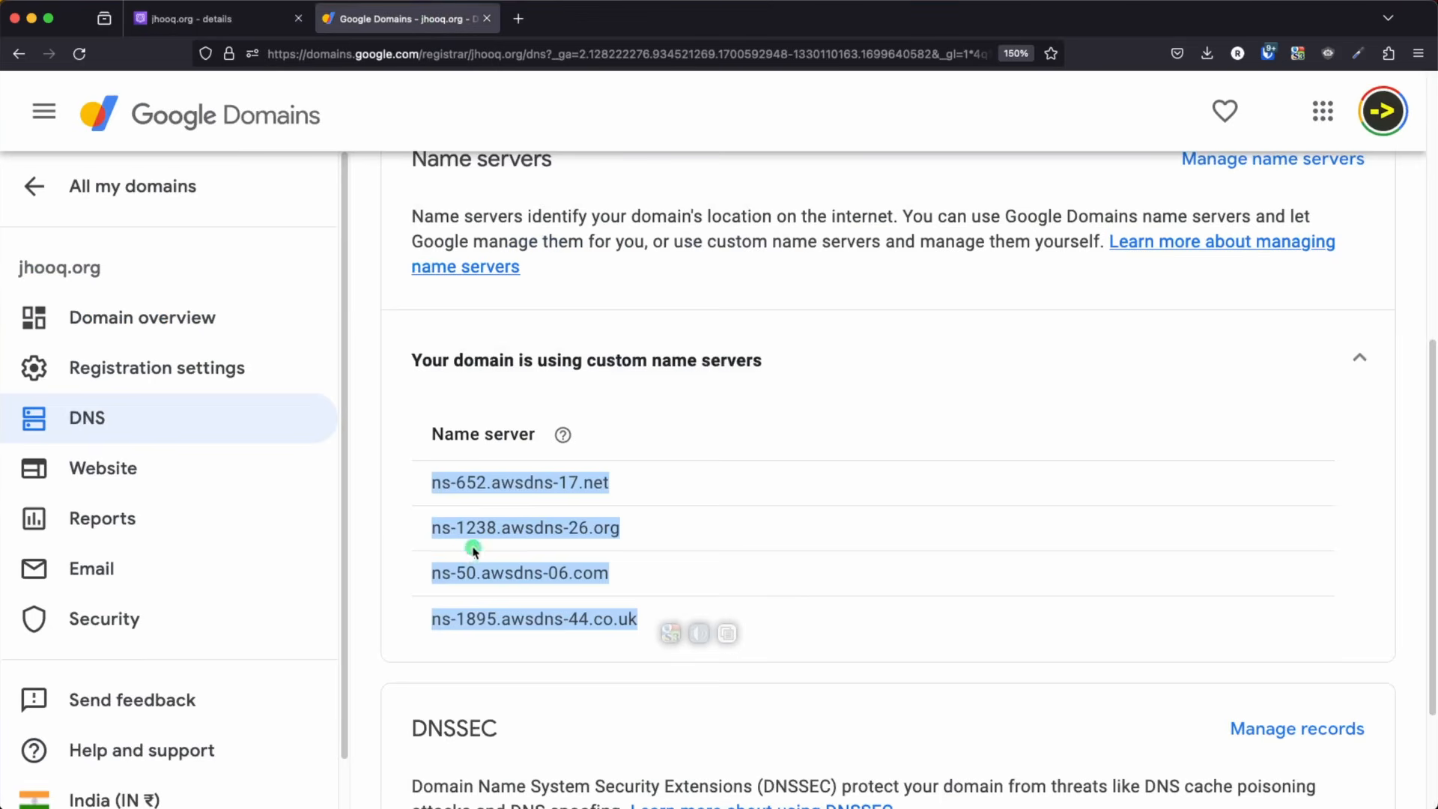
drag(420, 478, 619, 488)
click(240, 21)
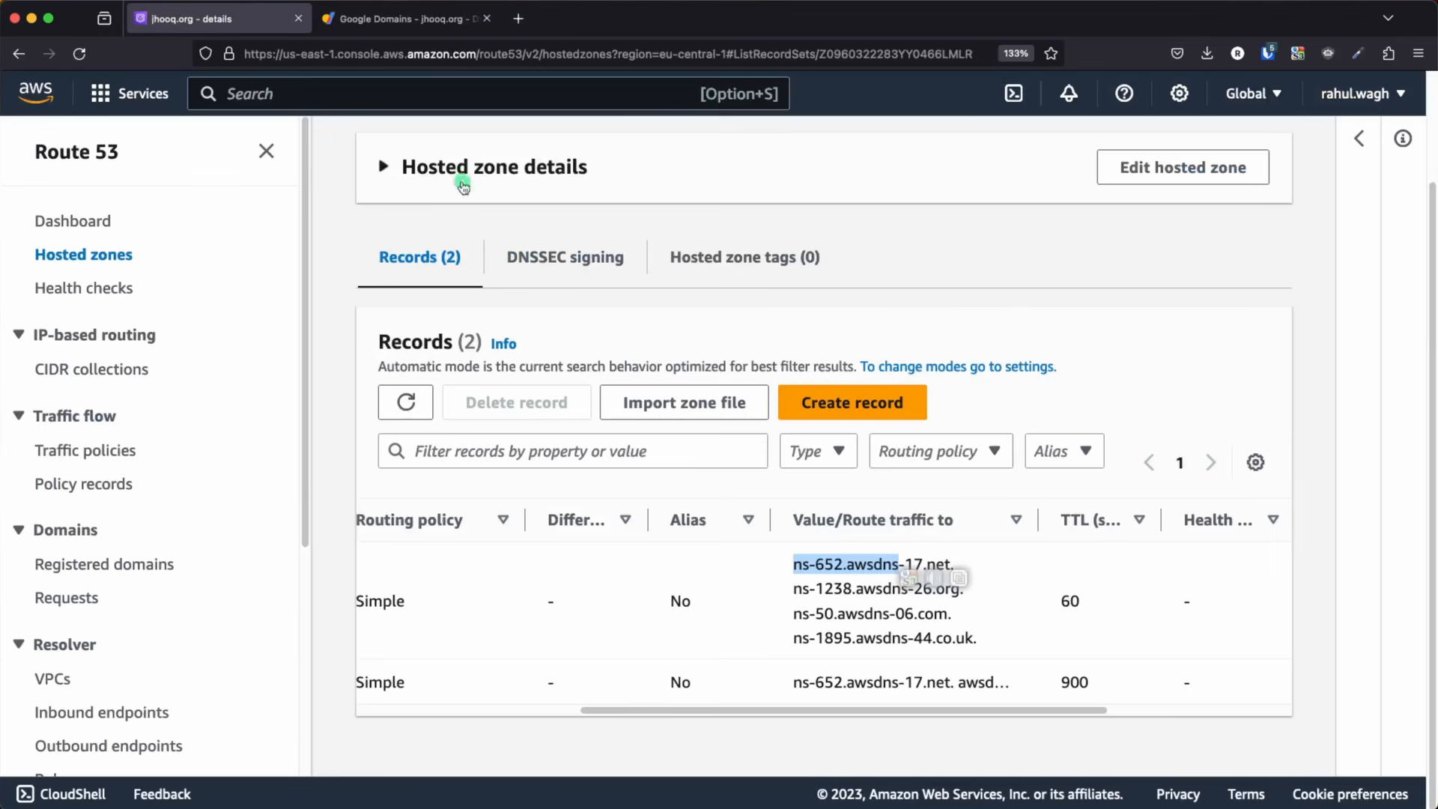
drag(792, 563, 979, 649)
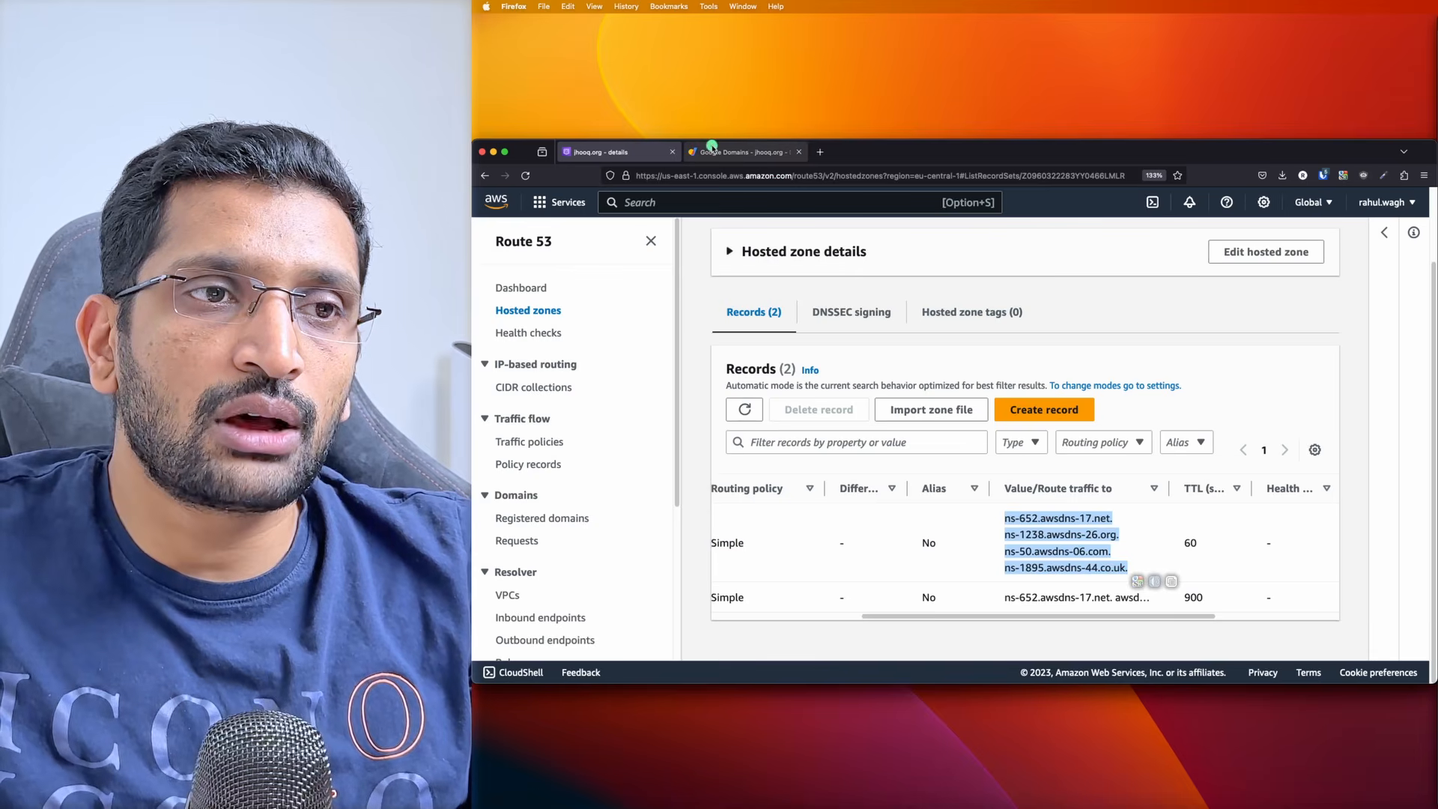
click(365, 19)
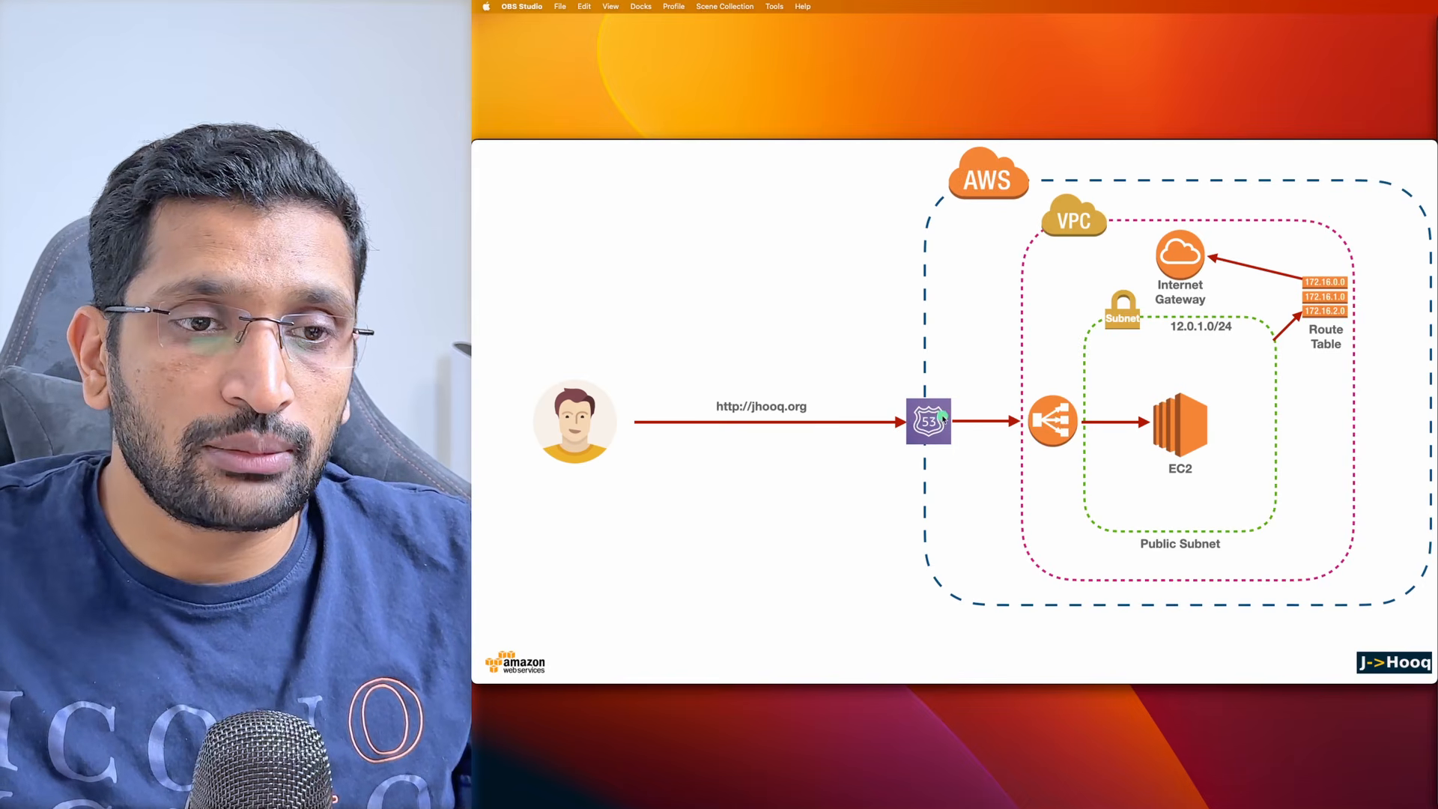
Return to Firefox, close the Google Domains page and review the records of the jhooq.org hosted zone
key(super+Tab)
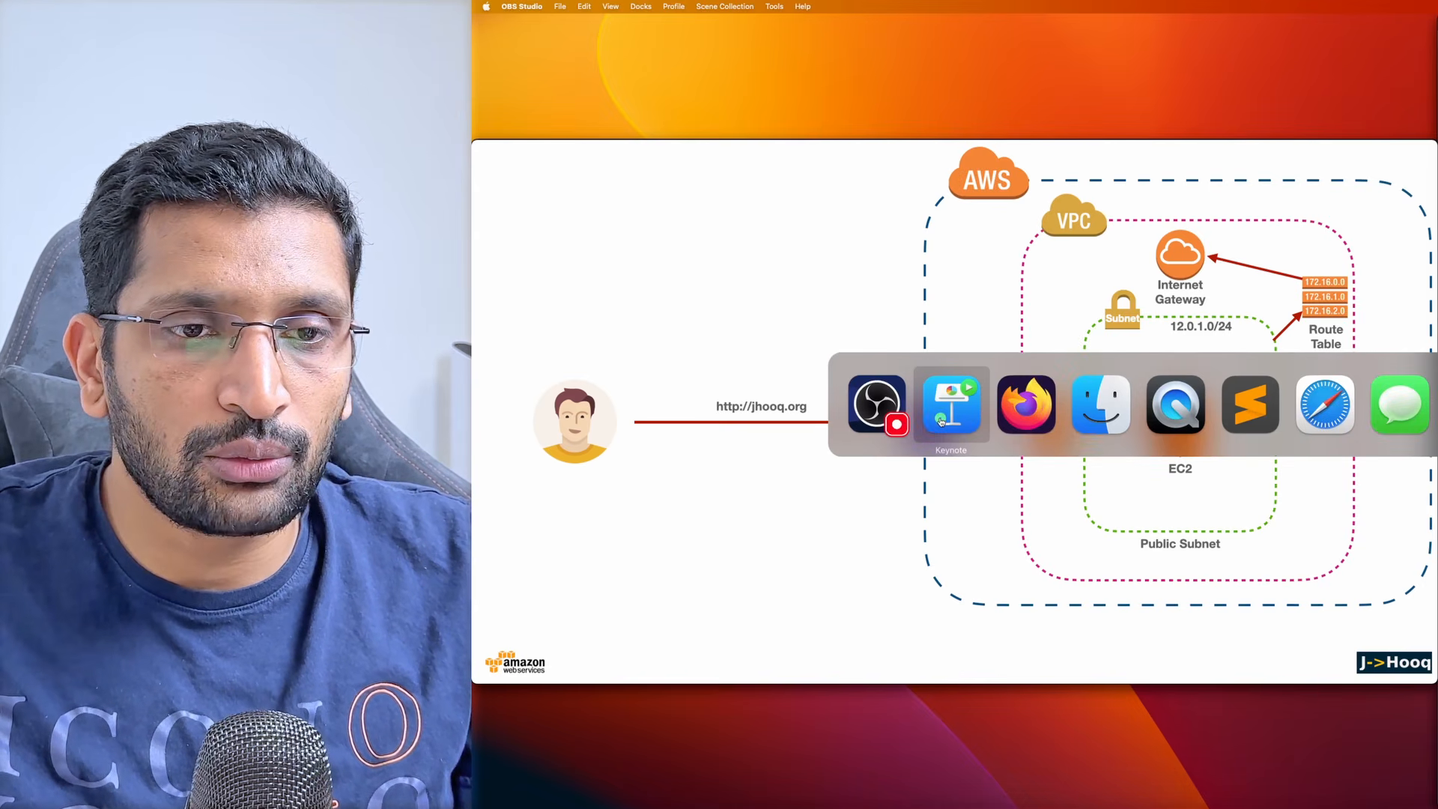
key(super+Tab)
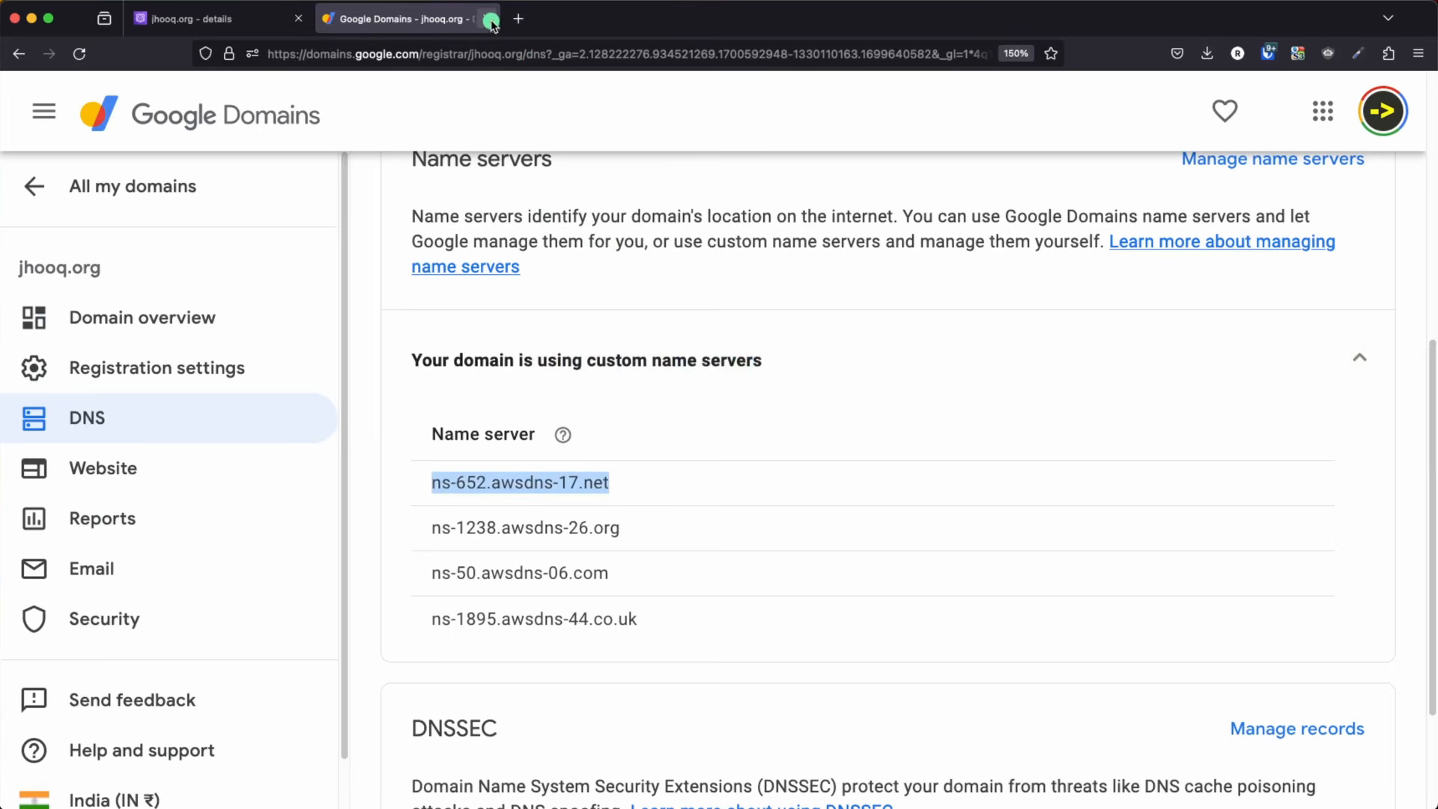
click(492, 20)
scroll(562, 157, up, 3)
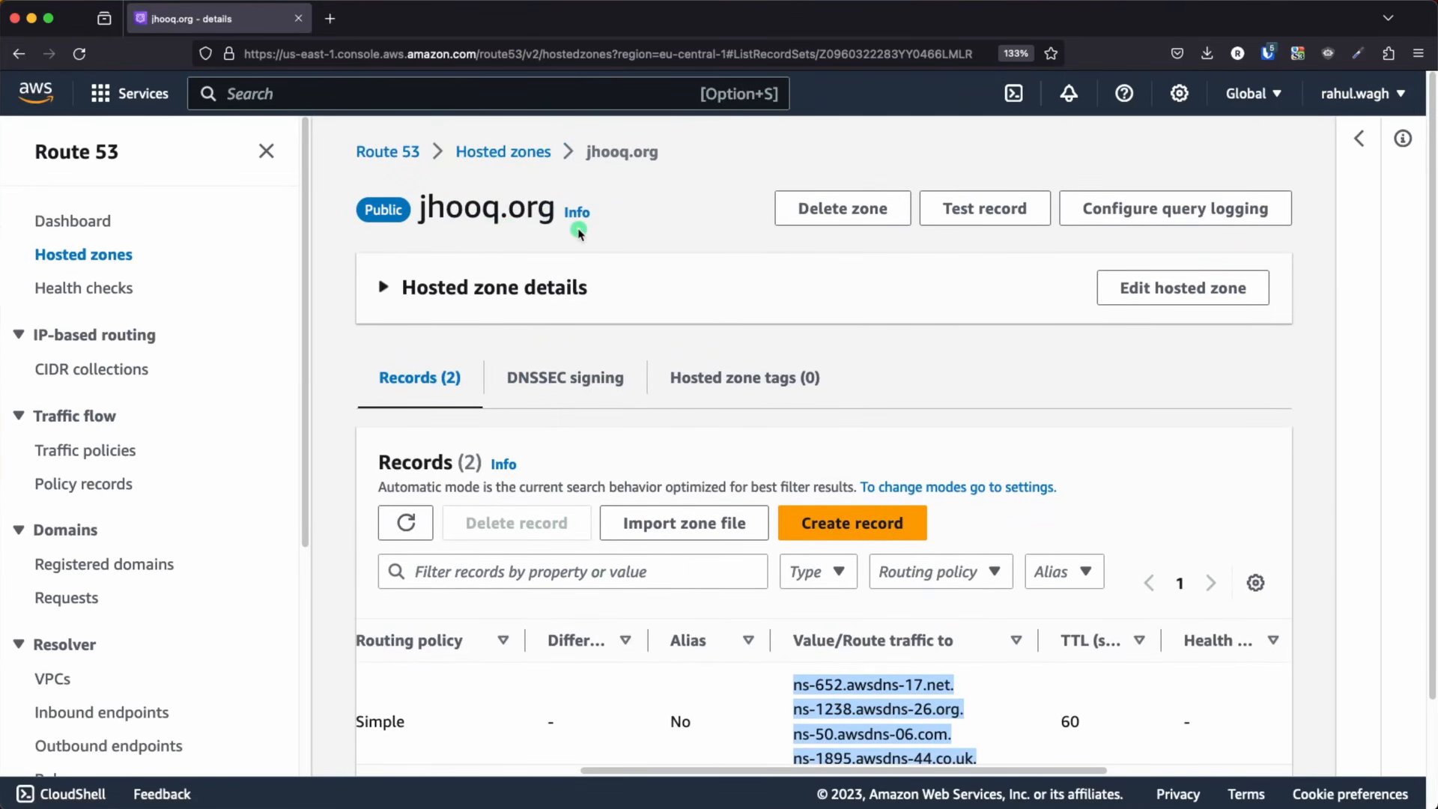
scroll(652, 367, down, 2)
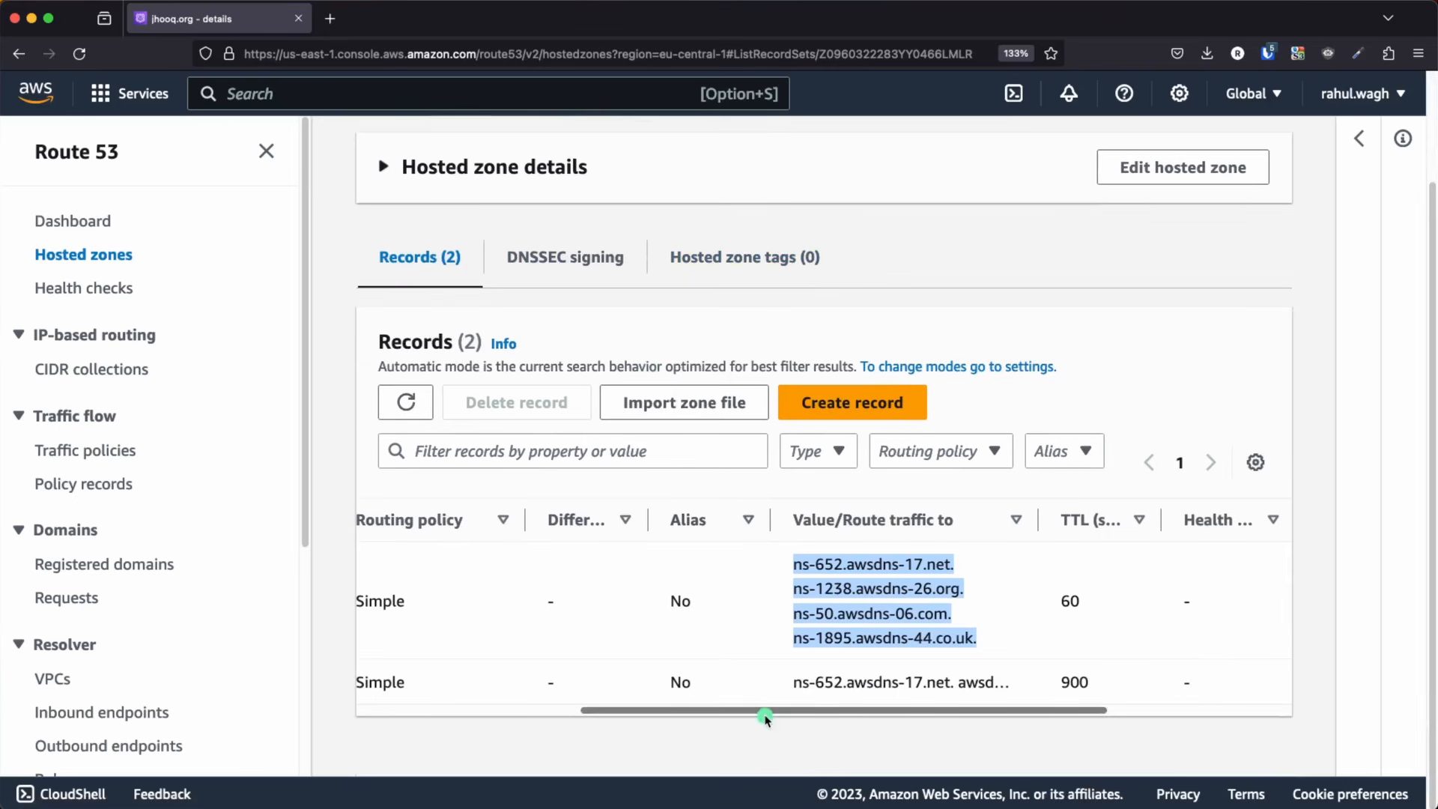
drag(764, 712, 626, 687)
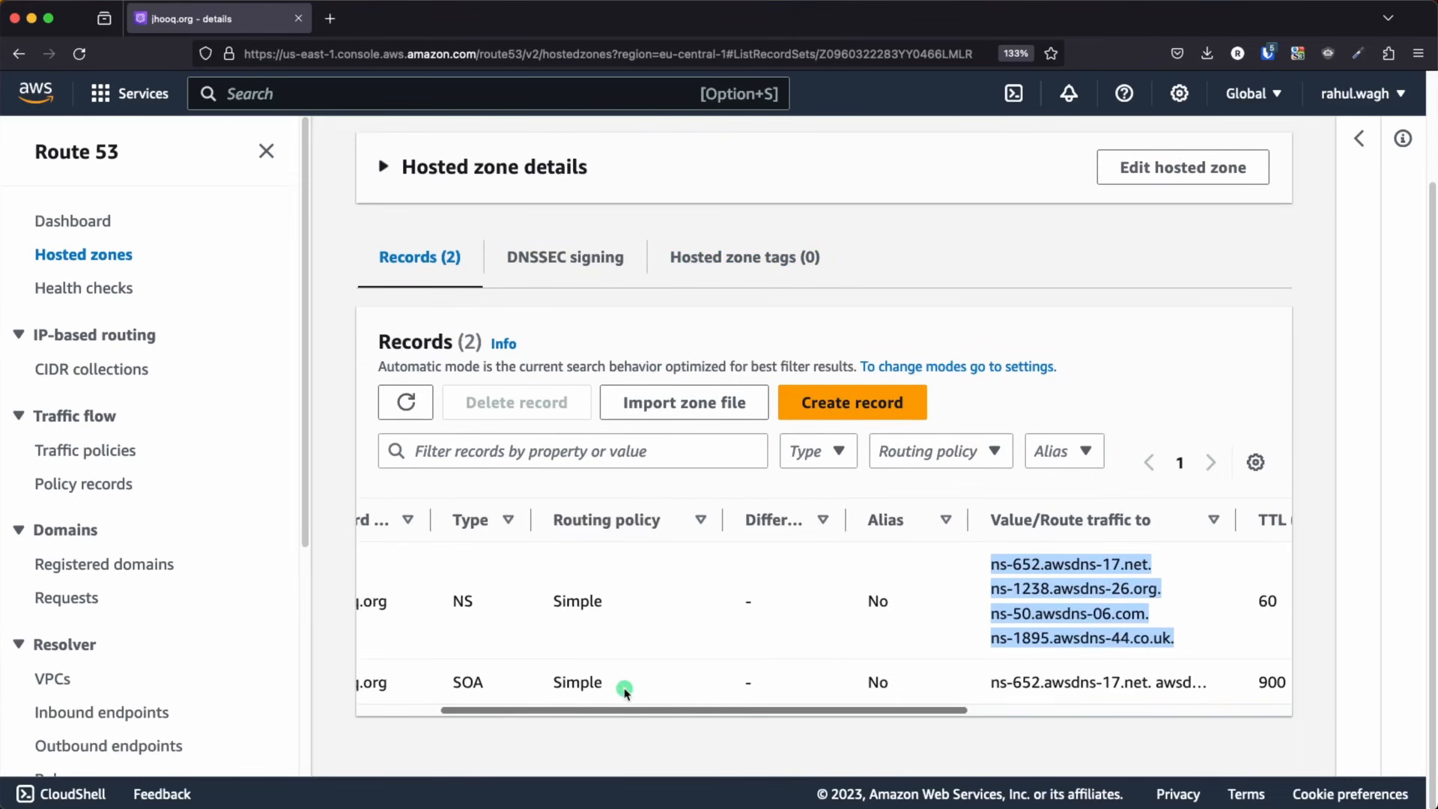
Start a new record in the jhooq.org hosted zone using the Simple routing policy
click(865, 404)
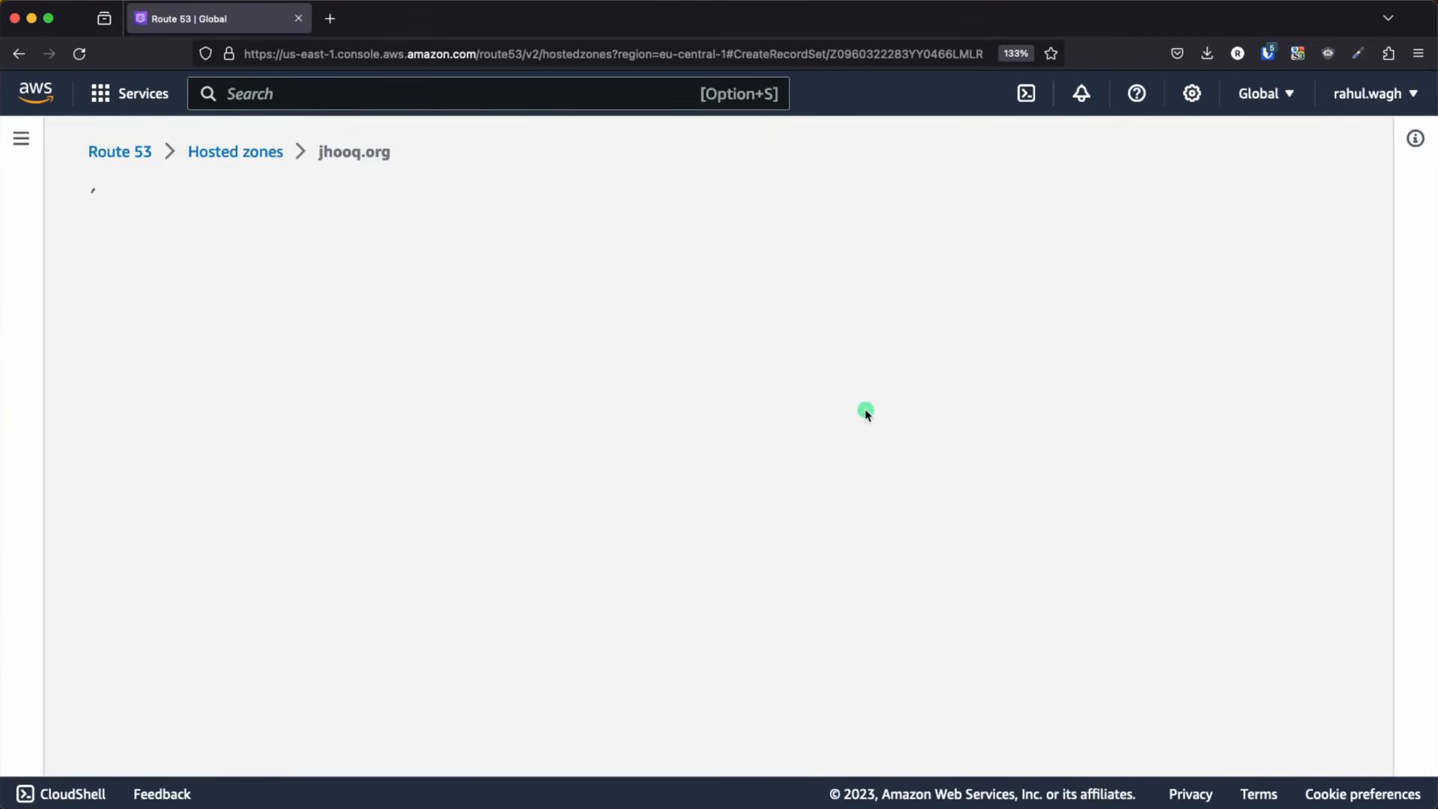
scroll(514, 451, down, 2)
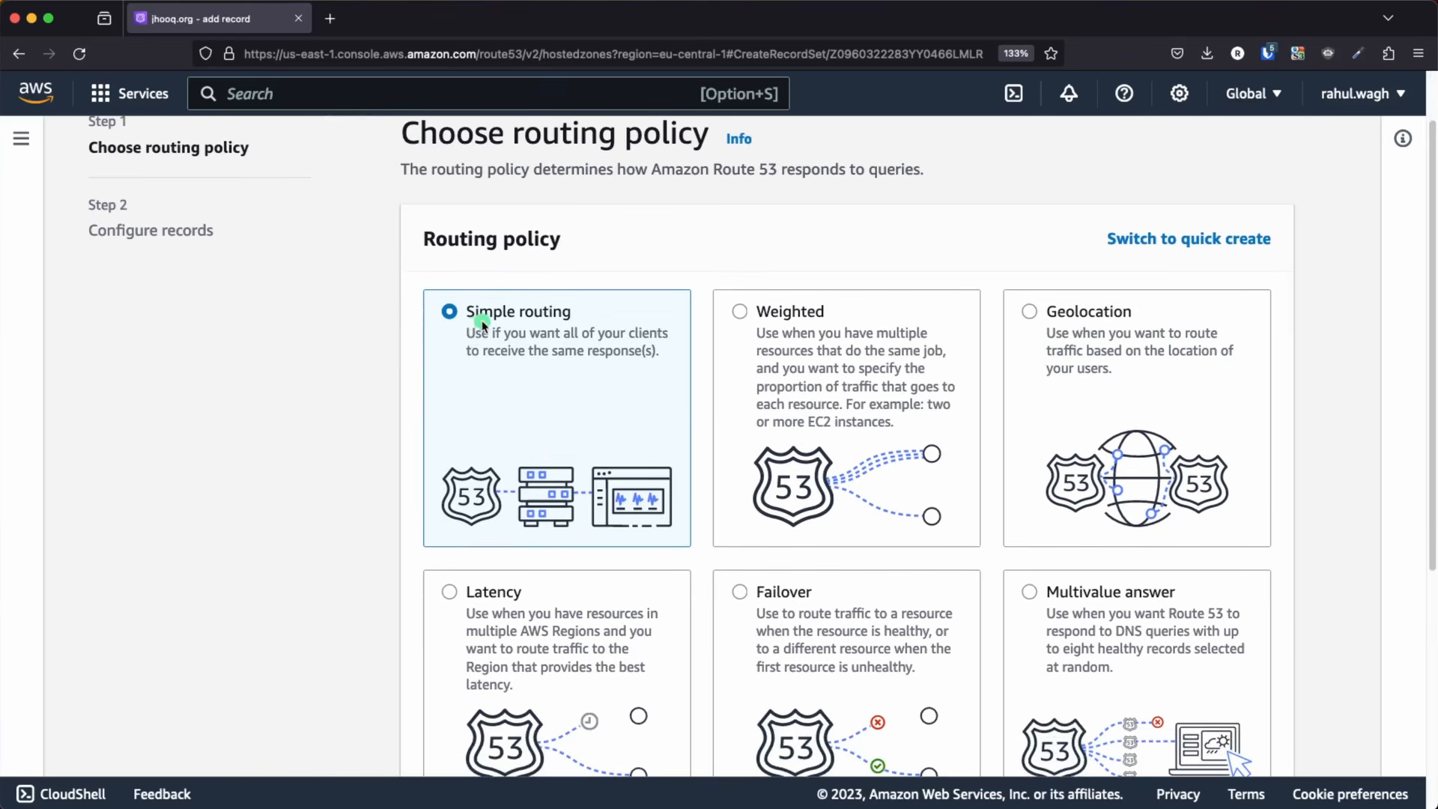
scroll(719, 411, down, 10)
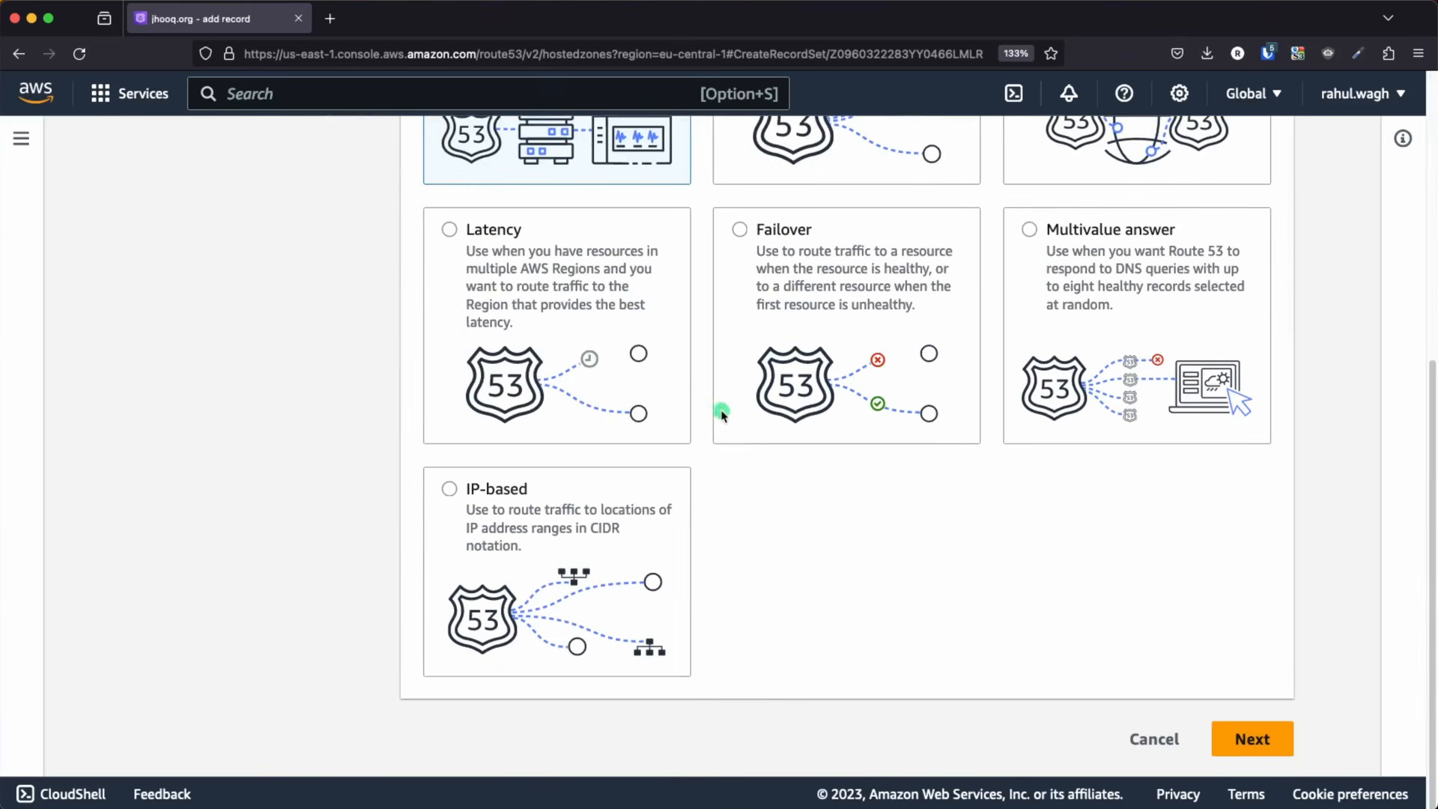
click(1256, 764)
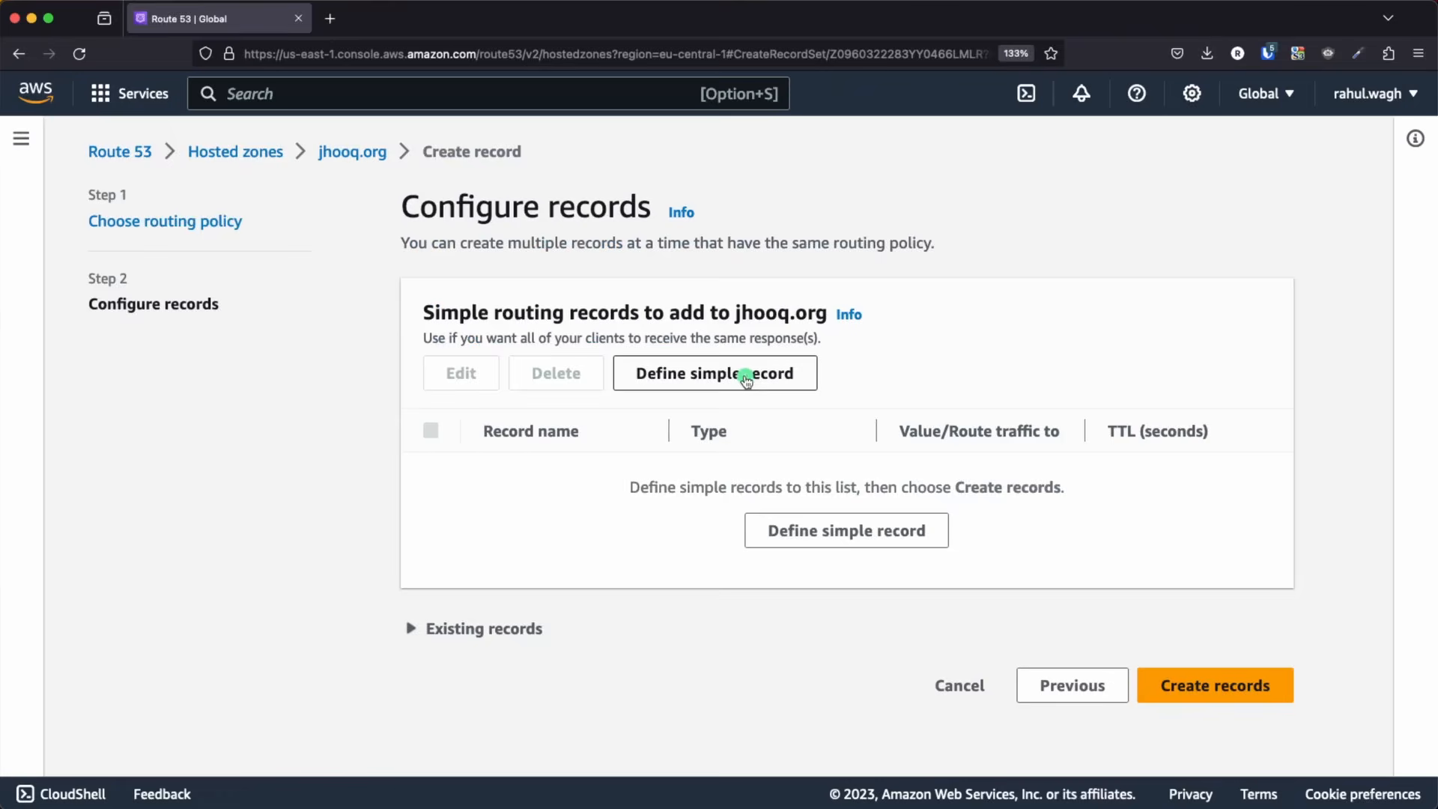
Begin a simple A record for the root domain and choose Alias to Application and Classic Load Balancer as its endpoint
click(945, 391)
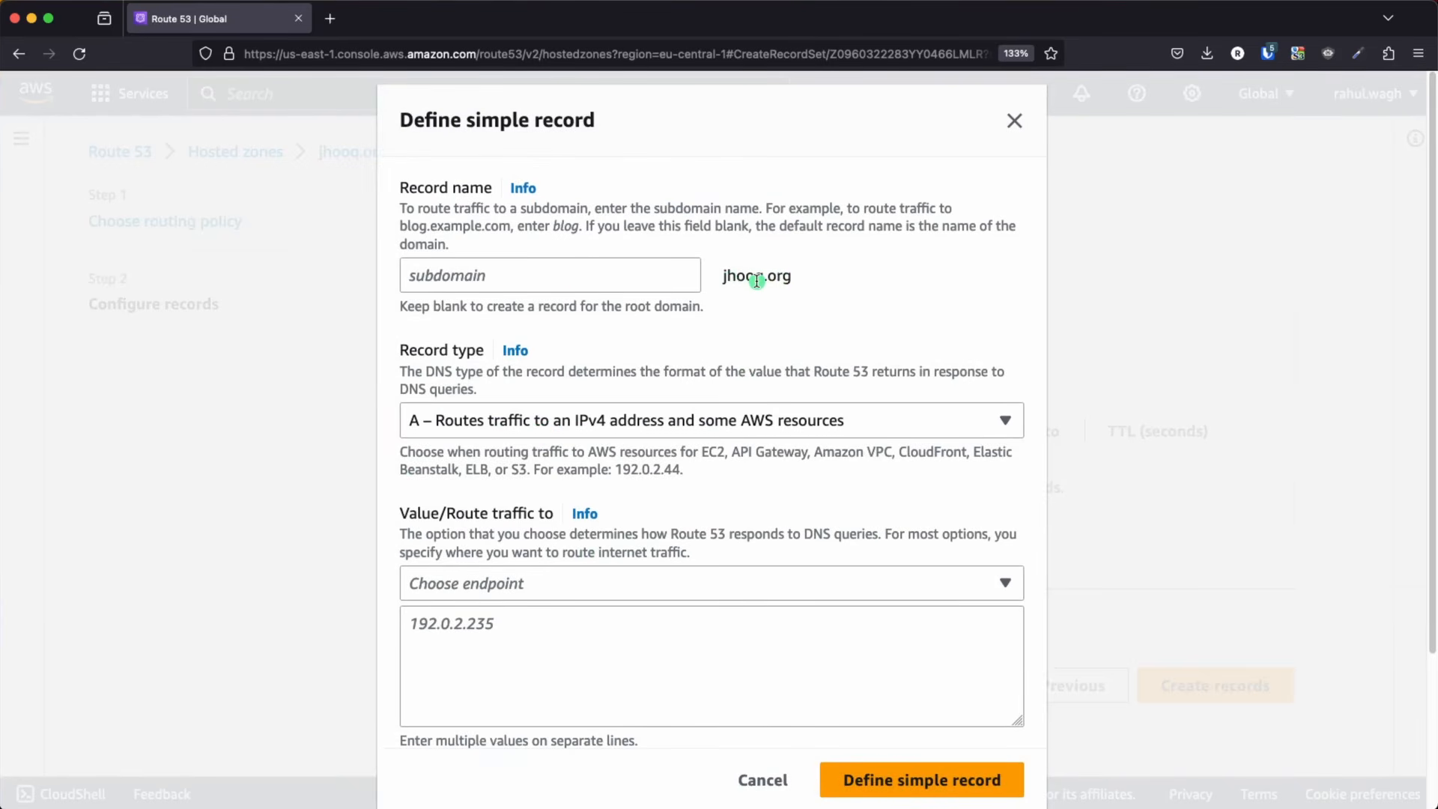
scroll(735, 402, down, 3)
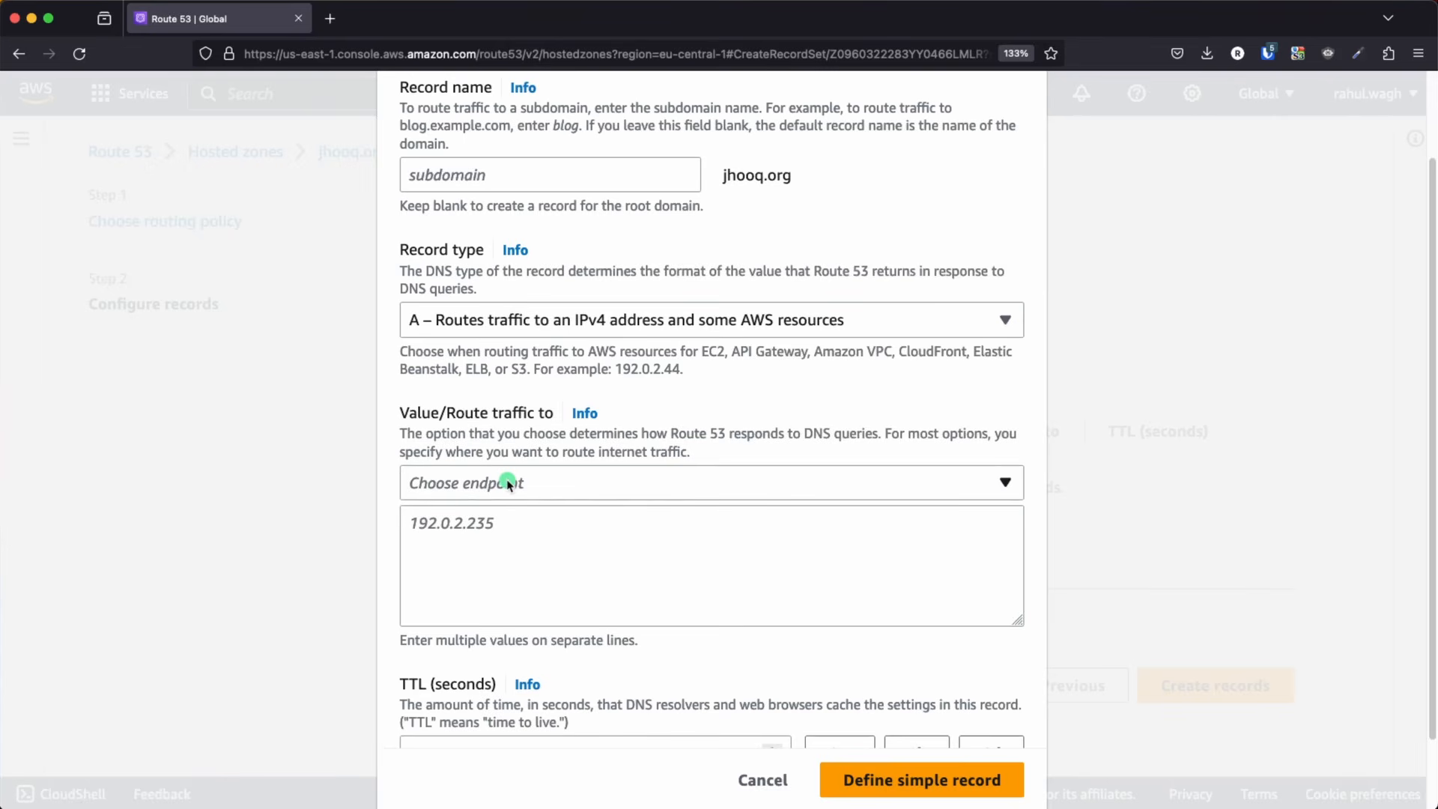
click(523, 482)
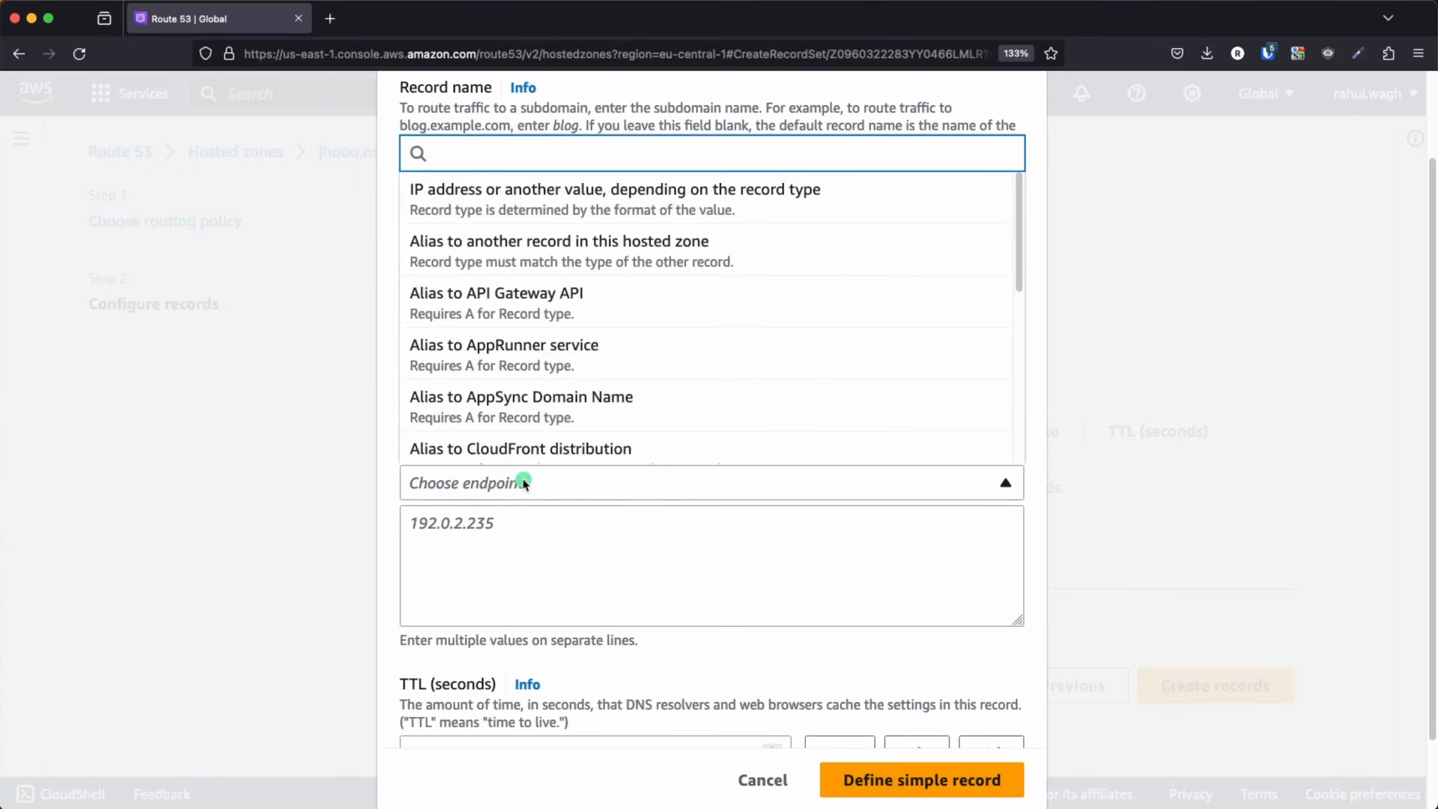
scroll(610, 372, down, 3)
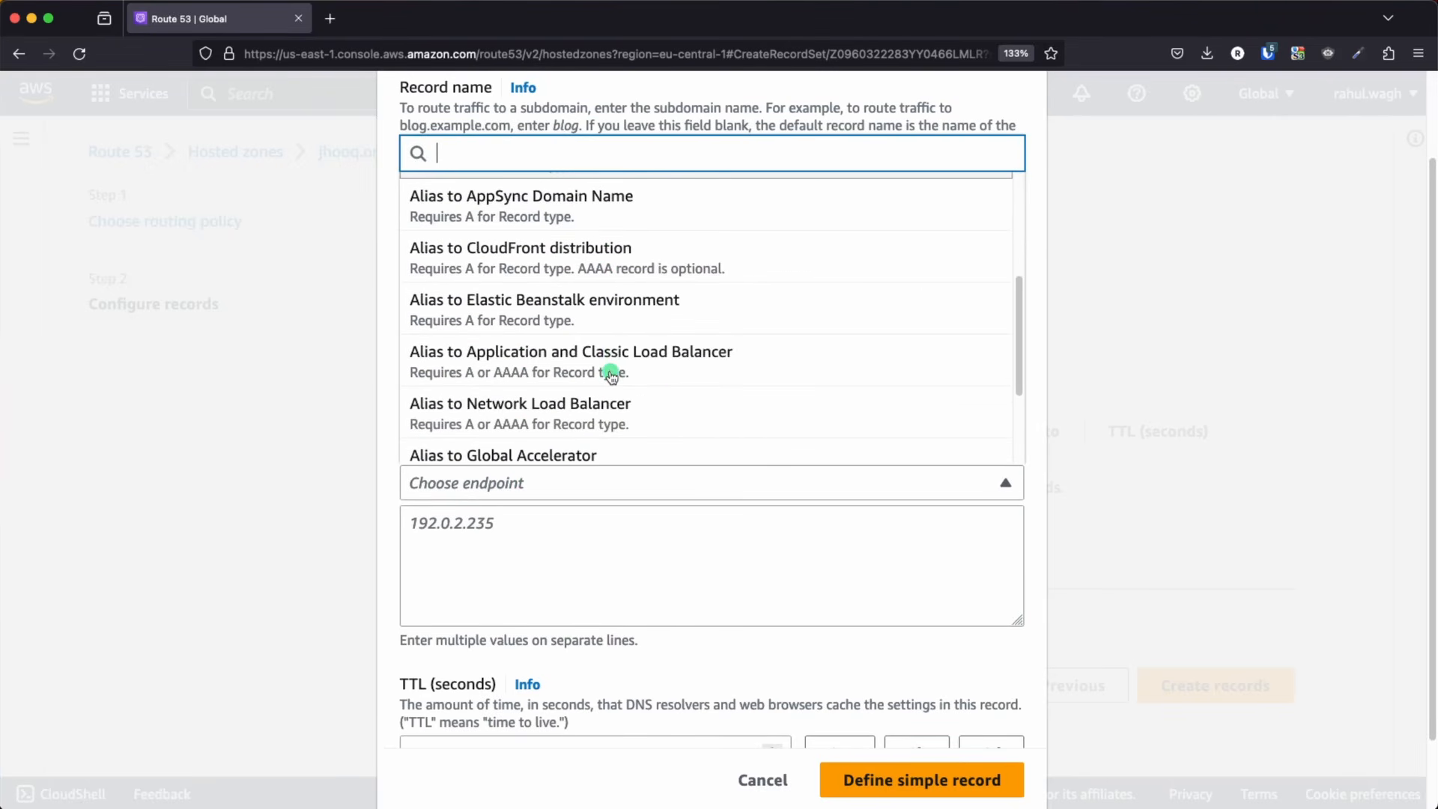
click(557, 368)
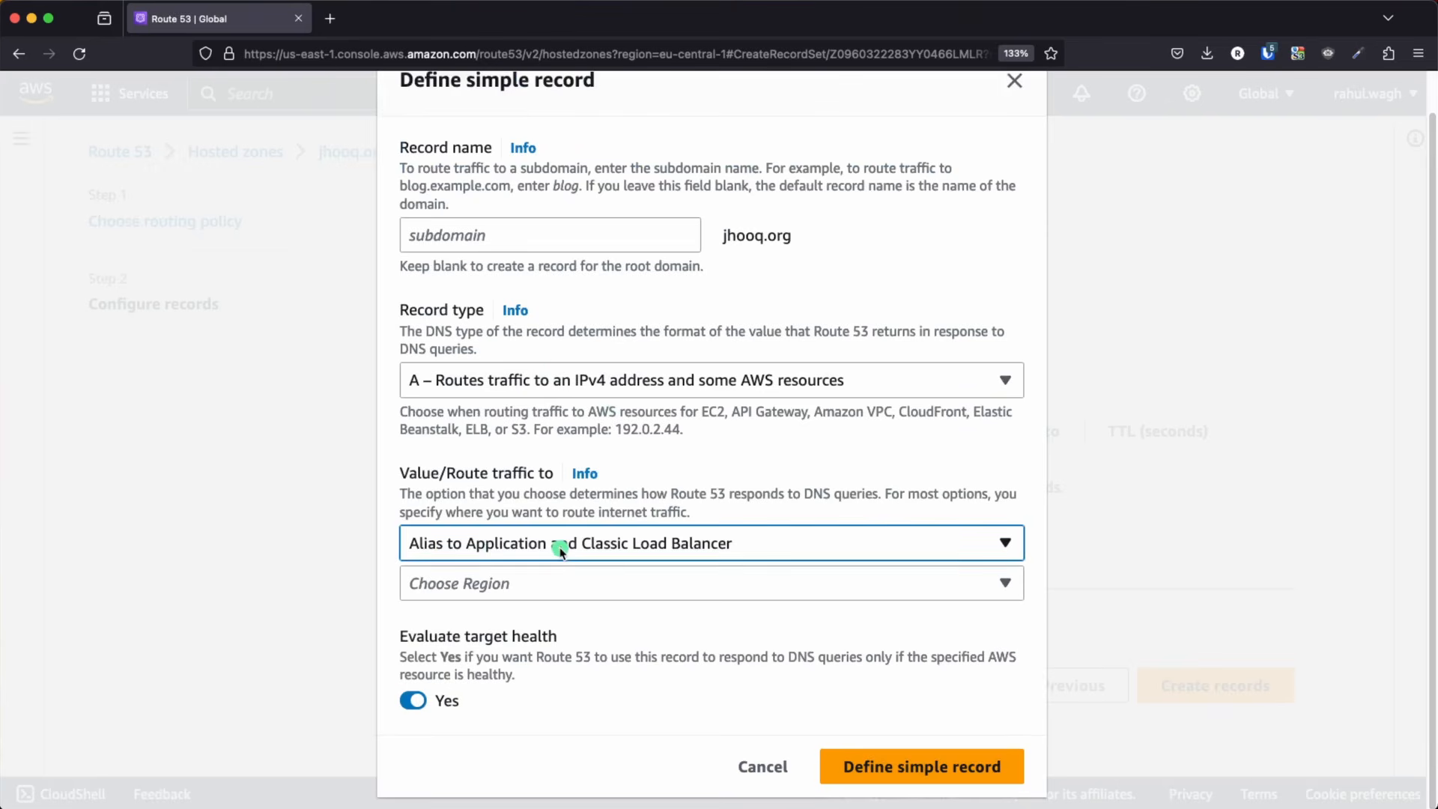
Look at the load balancer in the Keynote architecture diagram and return to the Route 53 record form in Firefox
key(super+Tab)
key(super+Tab)
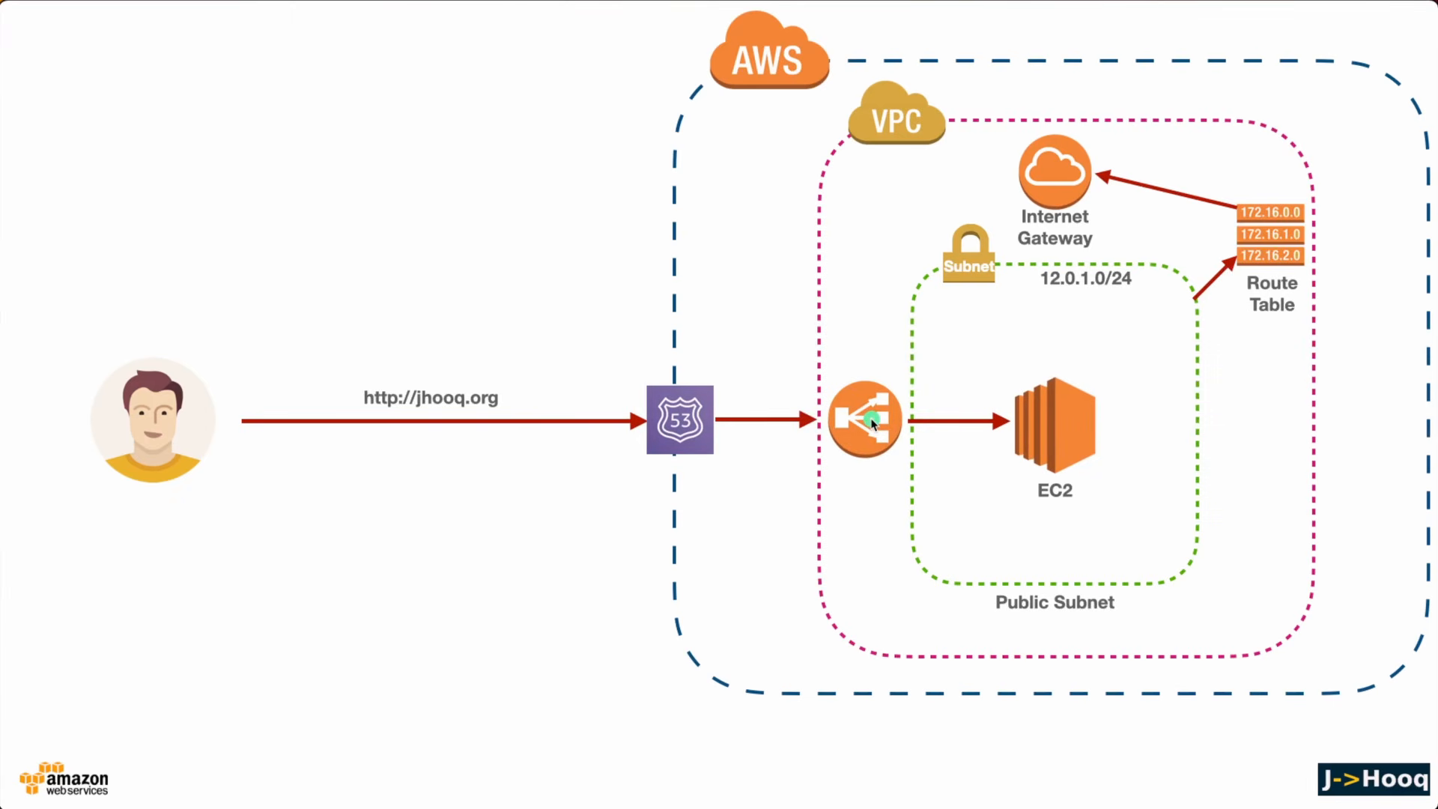
key(super+Tab)
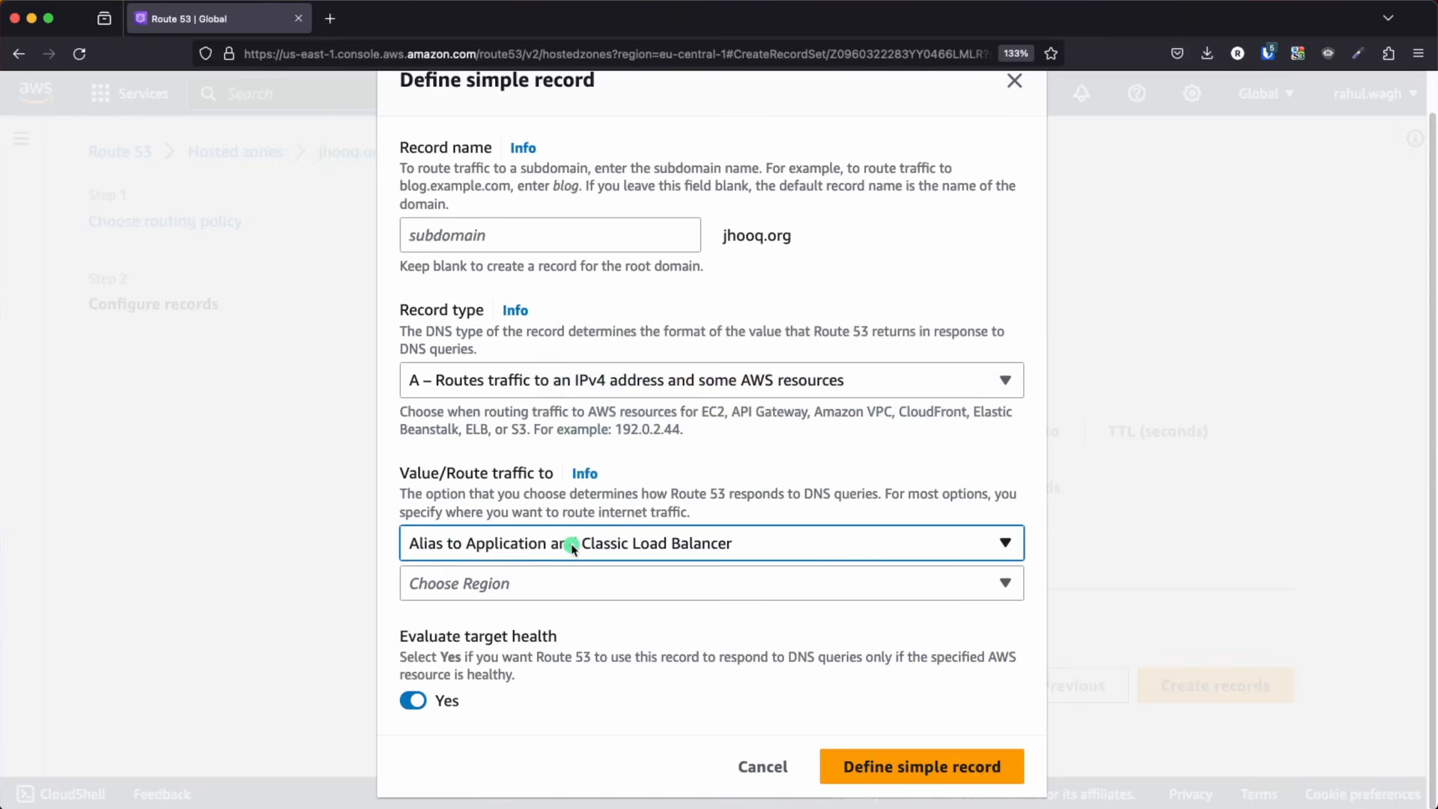
Set the alias region to Europe (Frankfurt) and choose dualstack.test-lb-1732854783.eu-central-1.elb.amazonaws.com as the load balancer
click(565, 587)
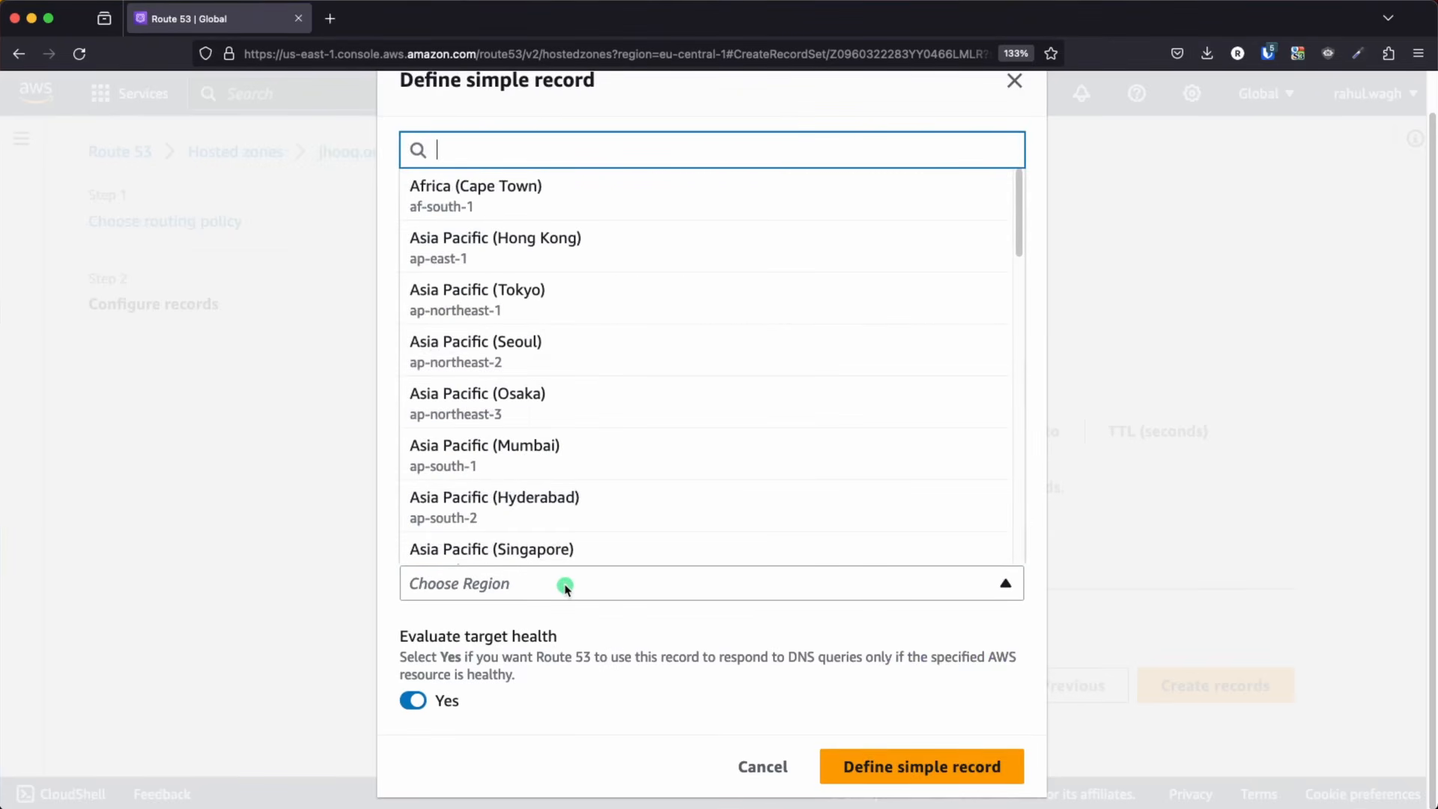
text(eu)
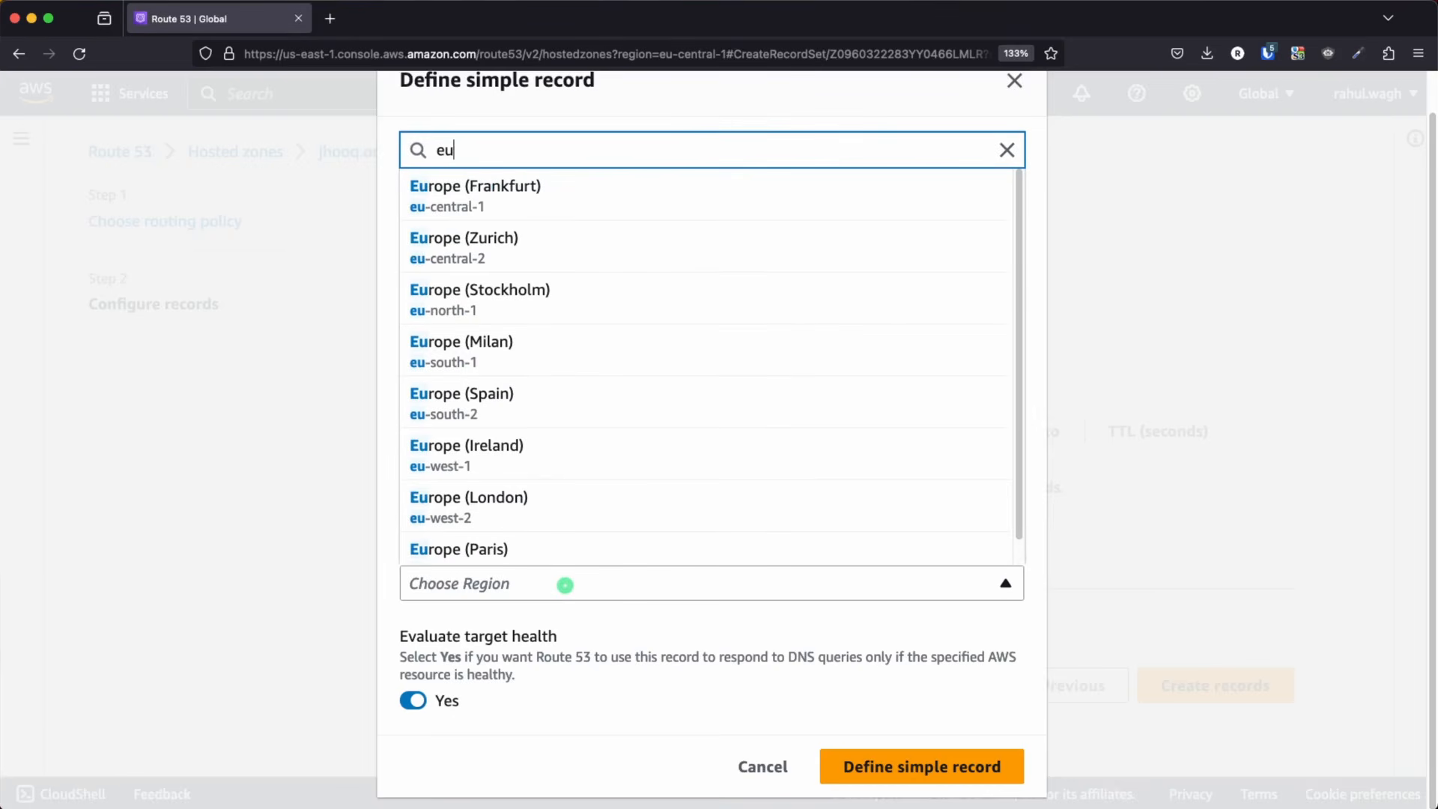
click(454, 189)
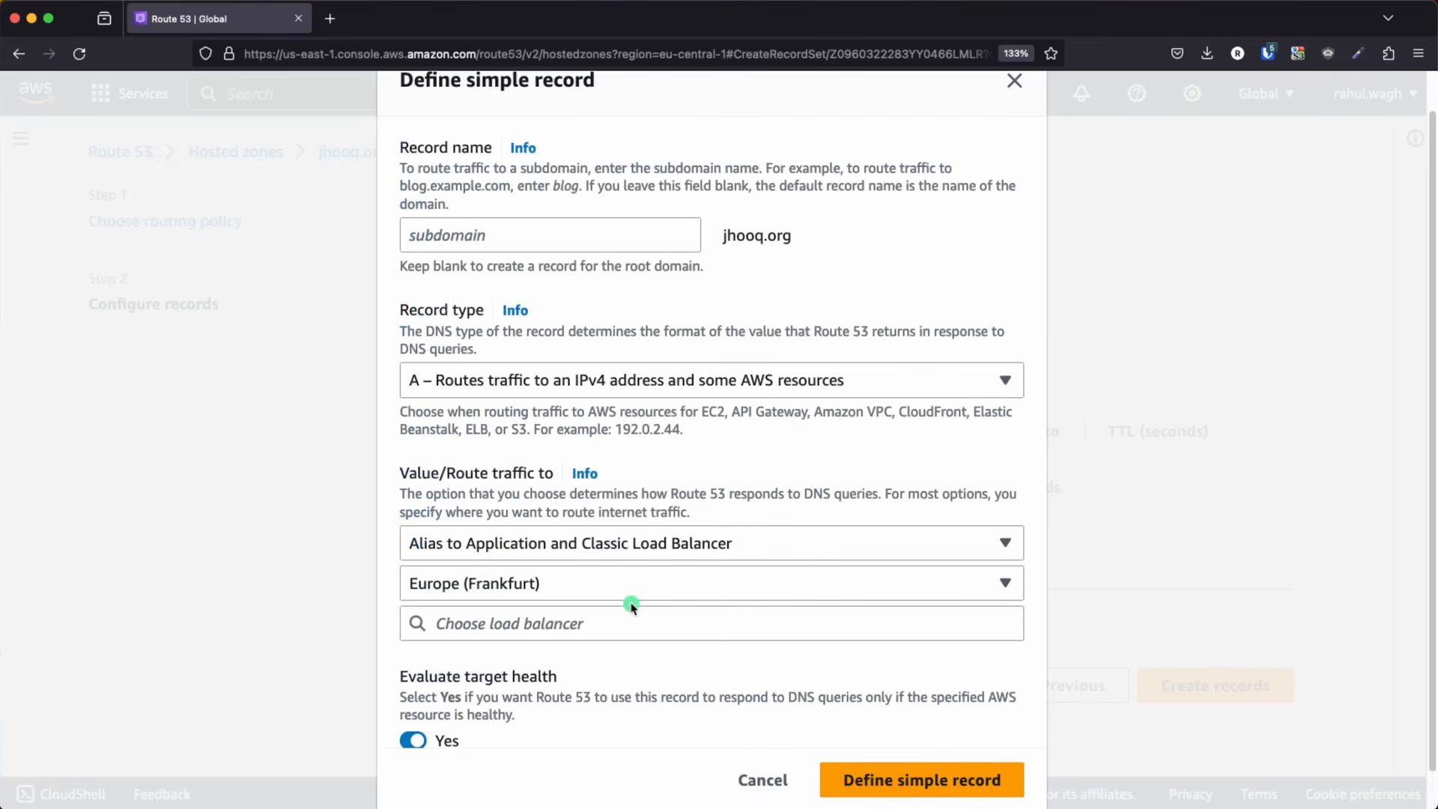
scroll(618, 569, down, 1)
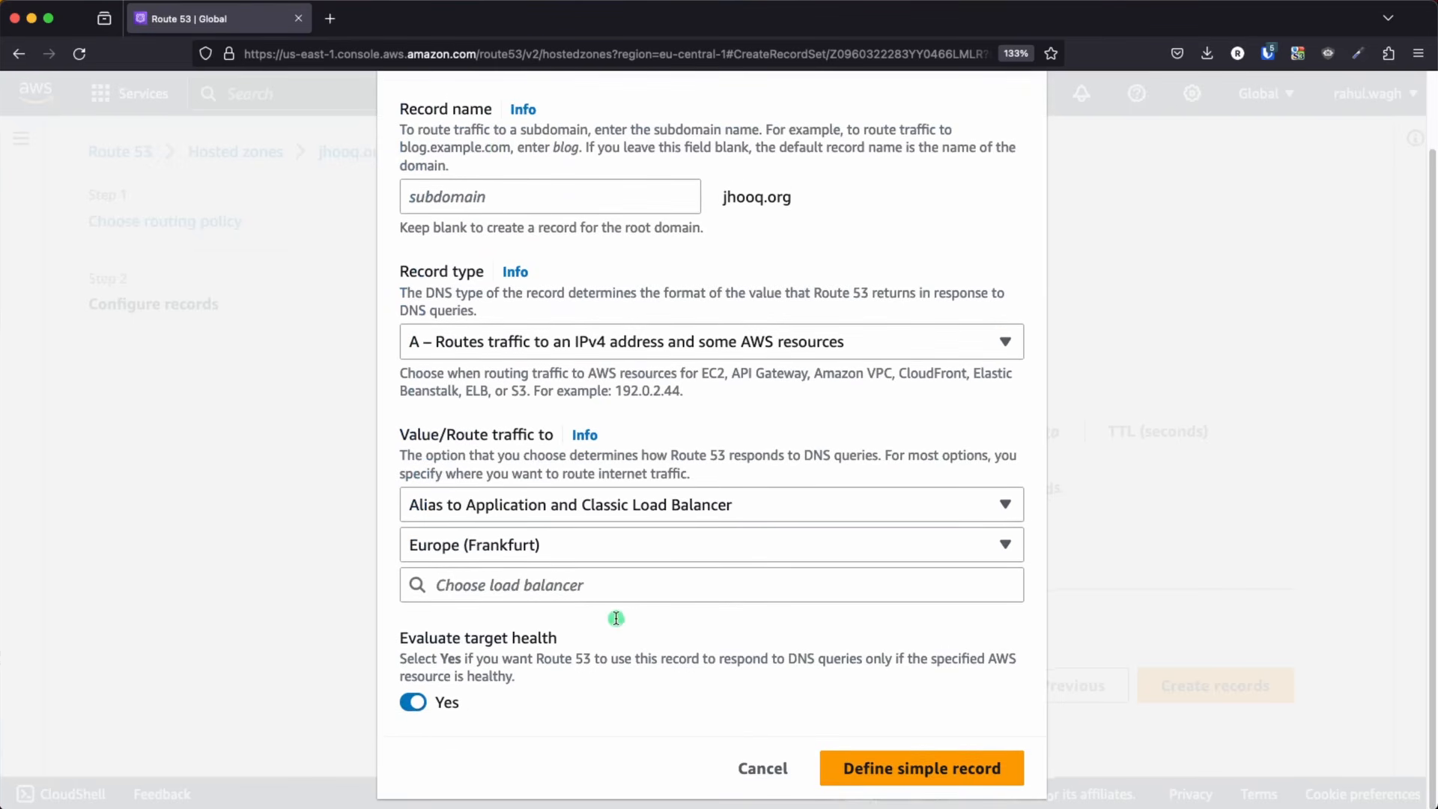
click(471, 583)
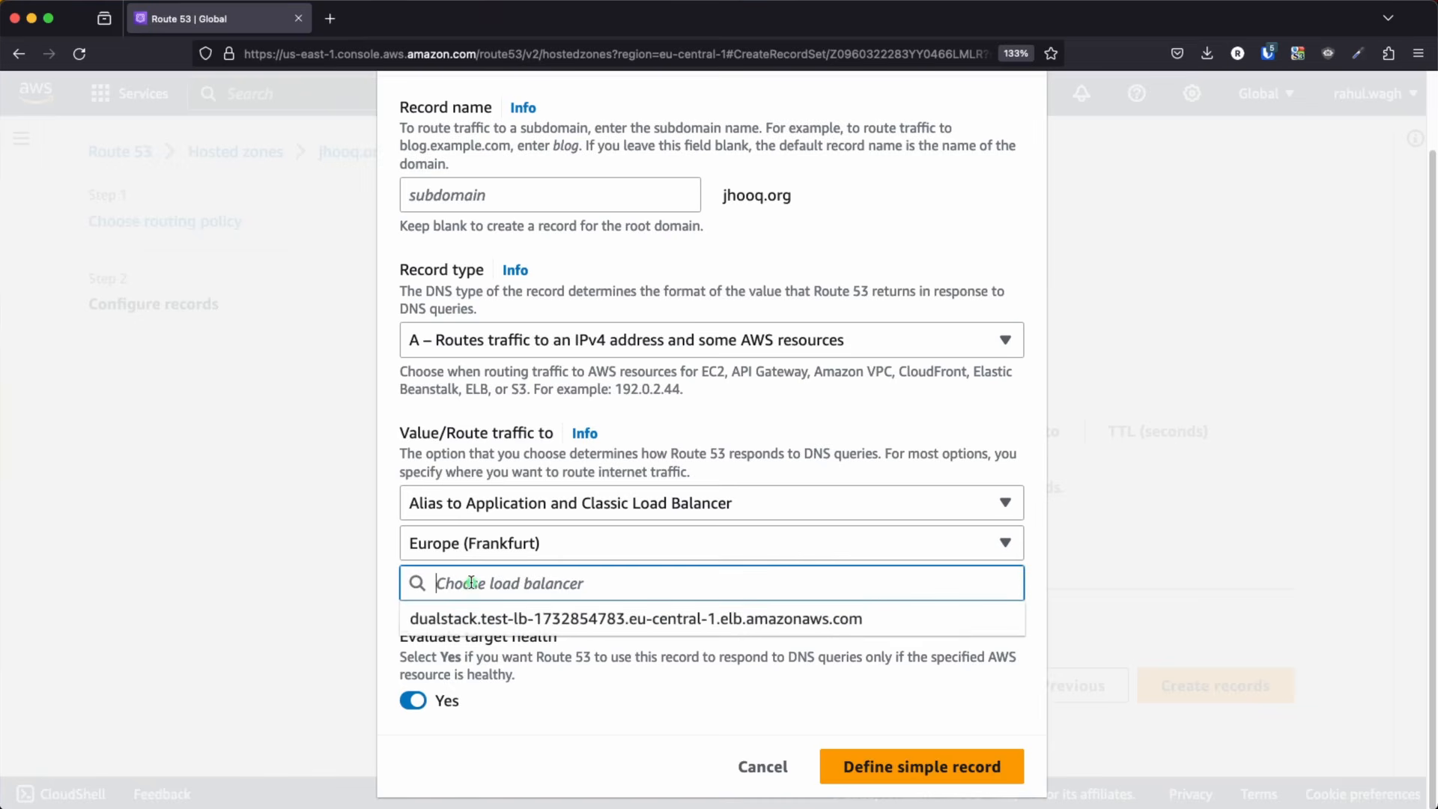
click(531, 620)
Finish defining the simple record and select the jhooq.org A record in the list of records to add
scroll(756, 659, down, 1)
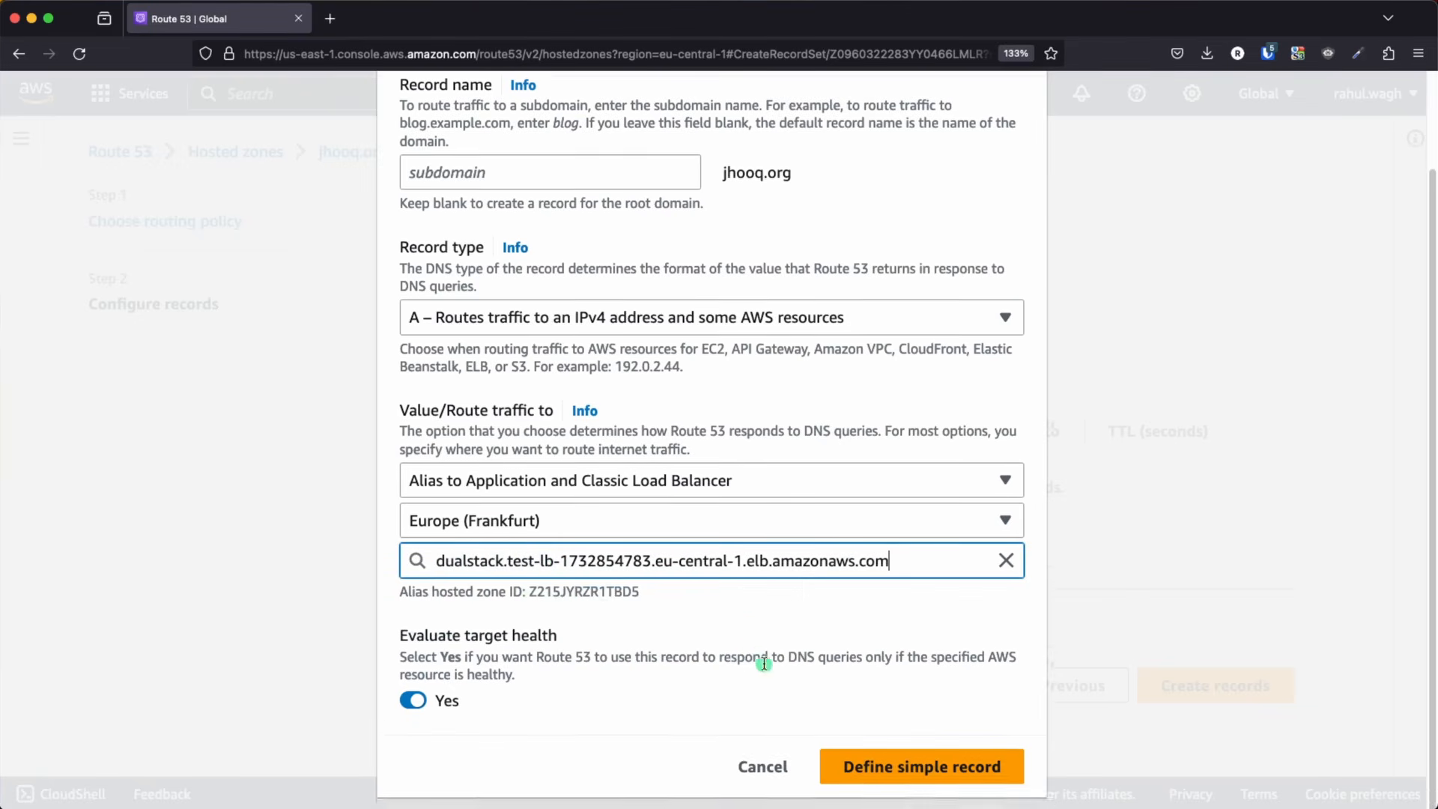
click(914, 767)
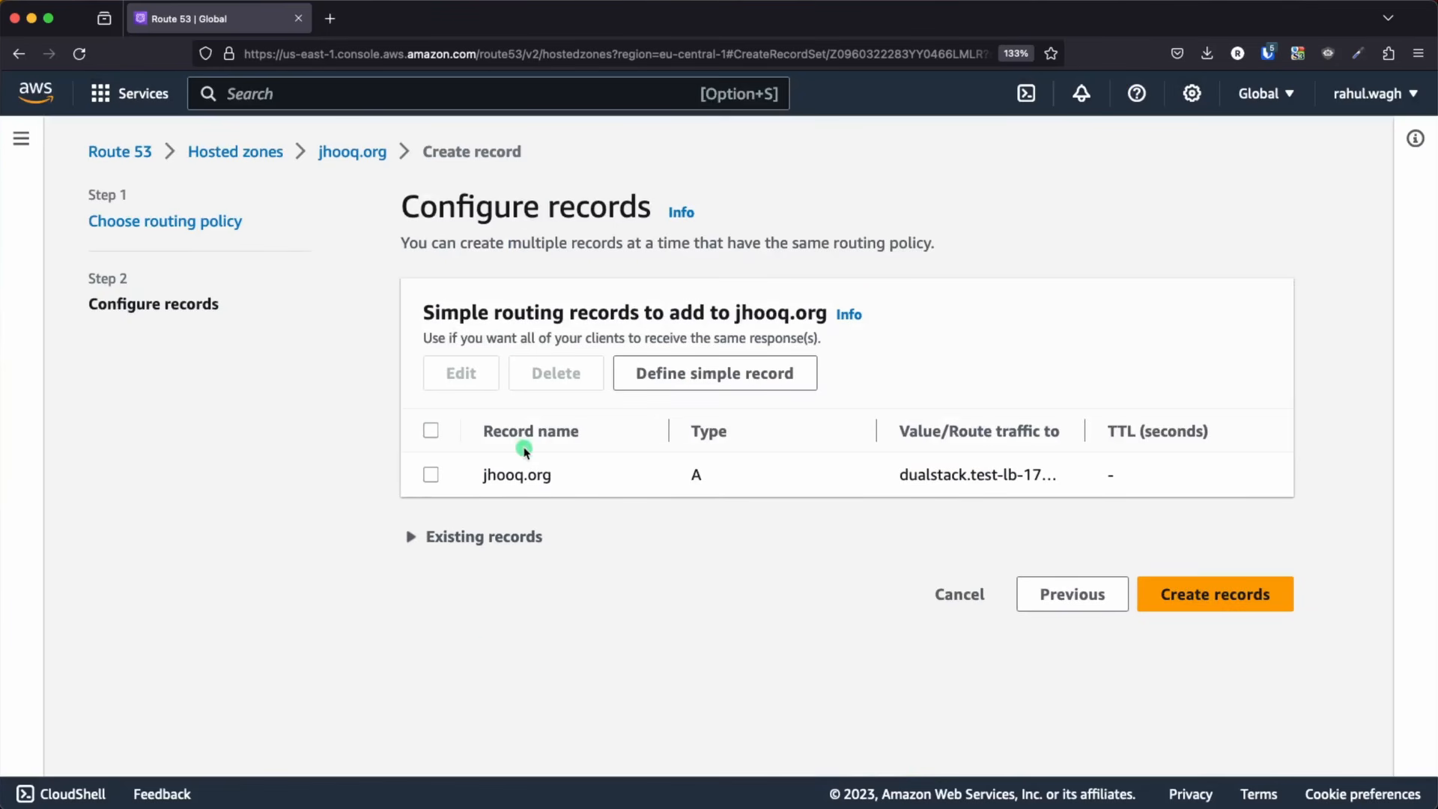
click(430, 477)
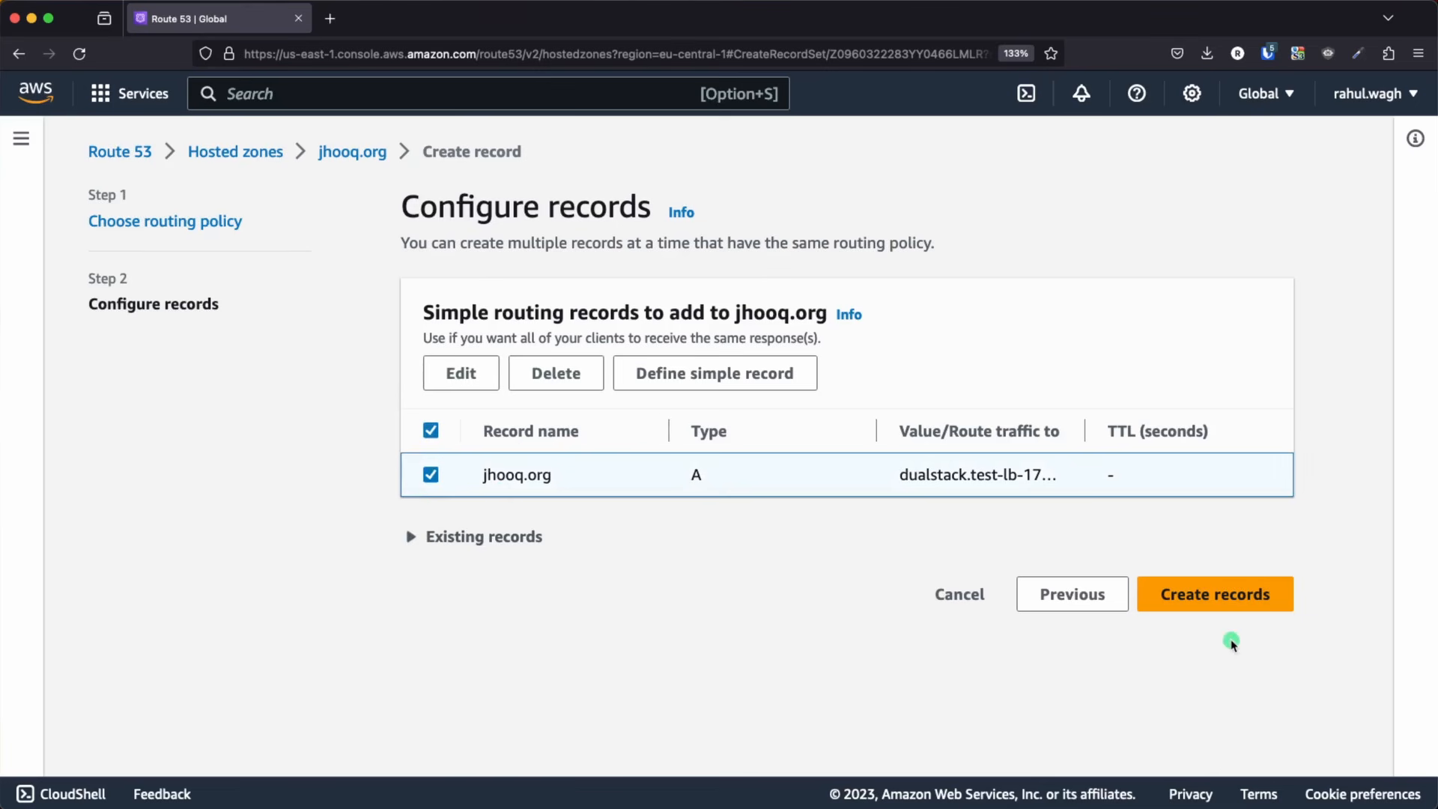
Create the jhooq.org A record and widen the Value/Route traffic to column to read its load balancer target
click(1211, 595)
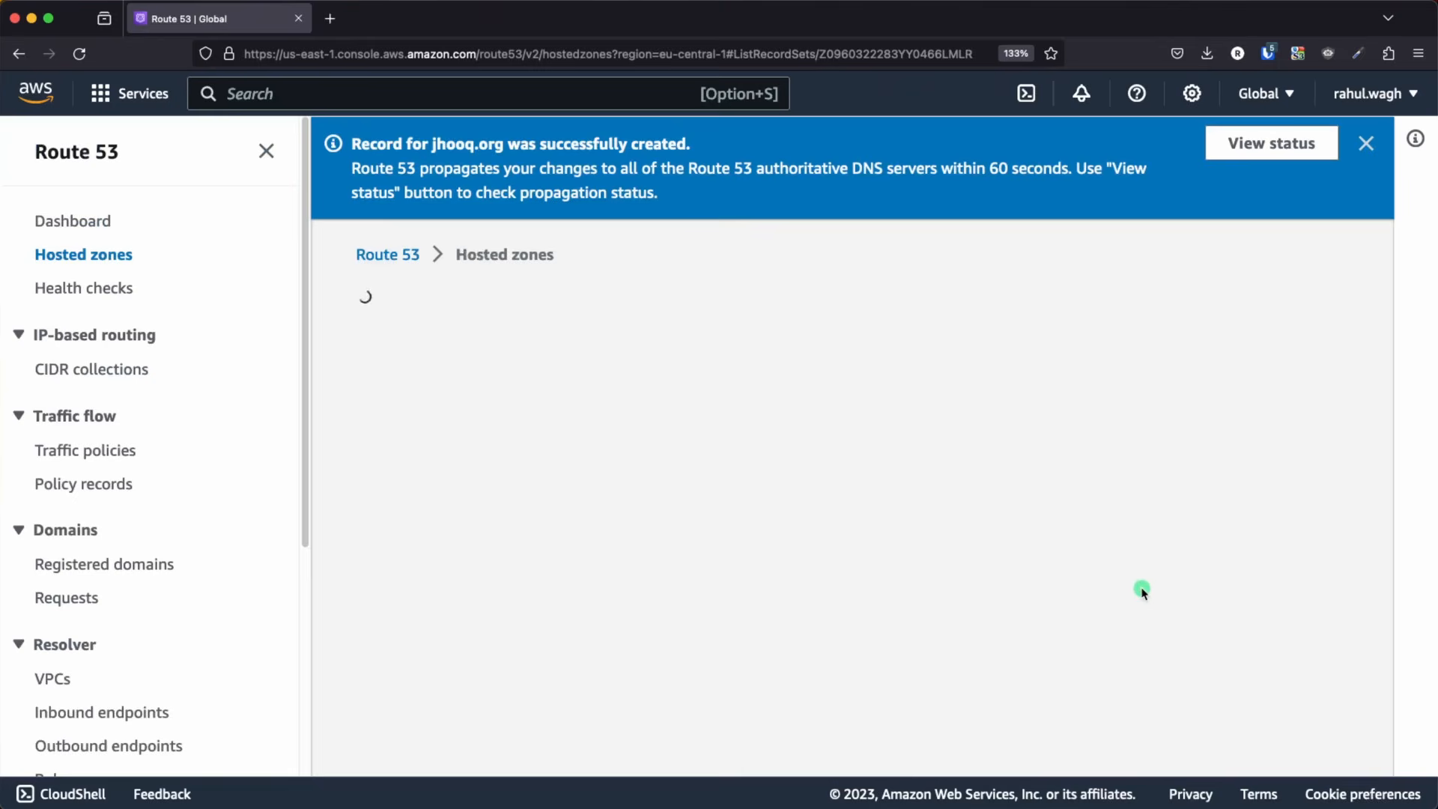
scroll(830, 532, down, 5)
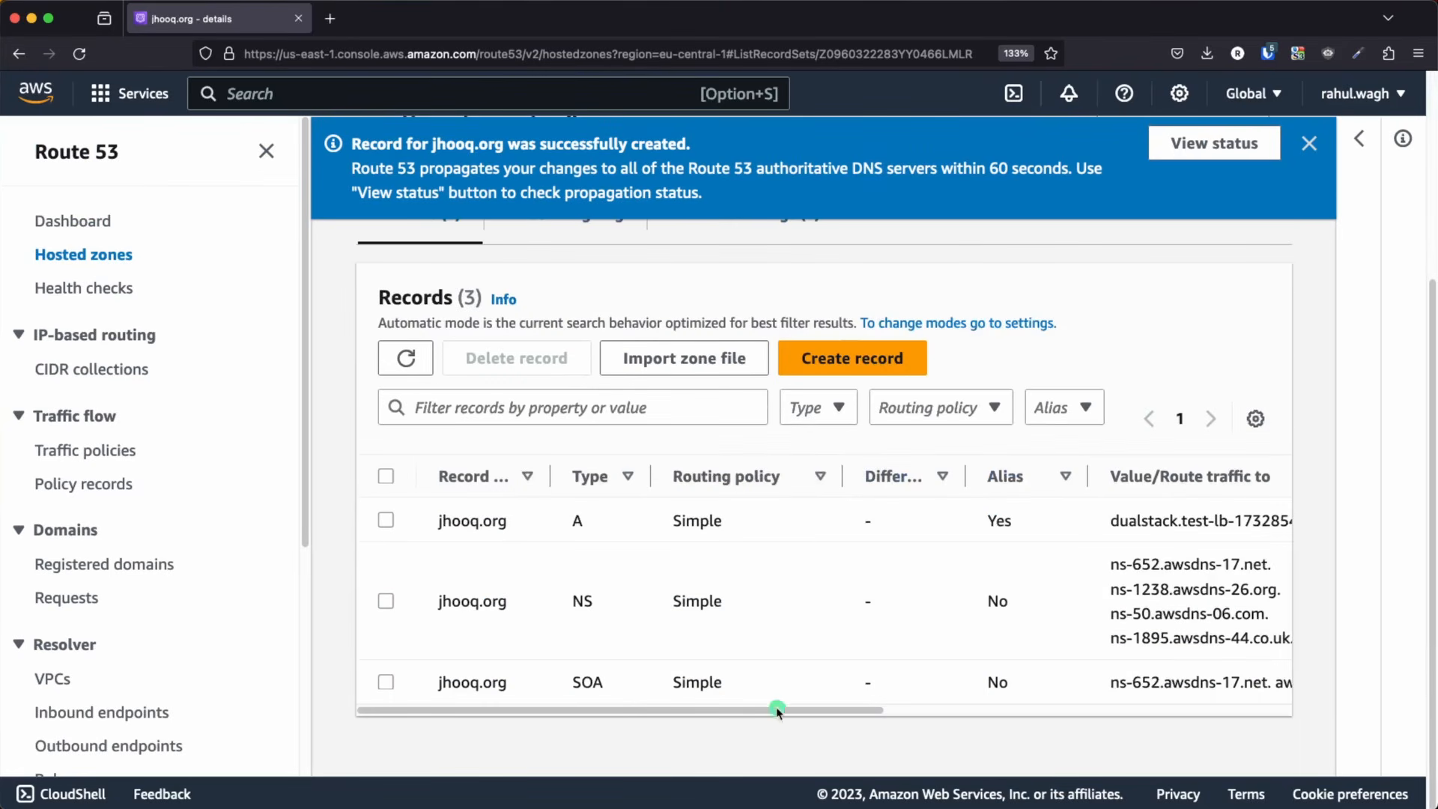
drag(572, 683, 605, 687)
click(573, 522)
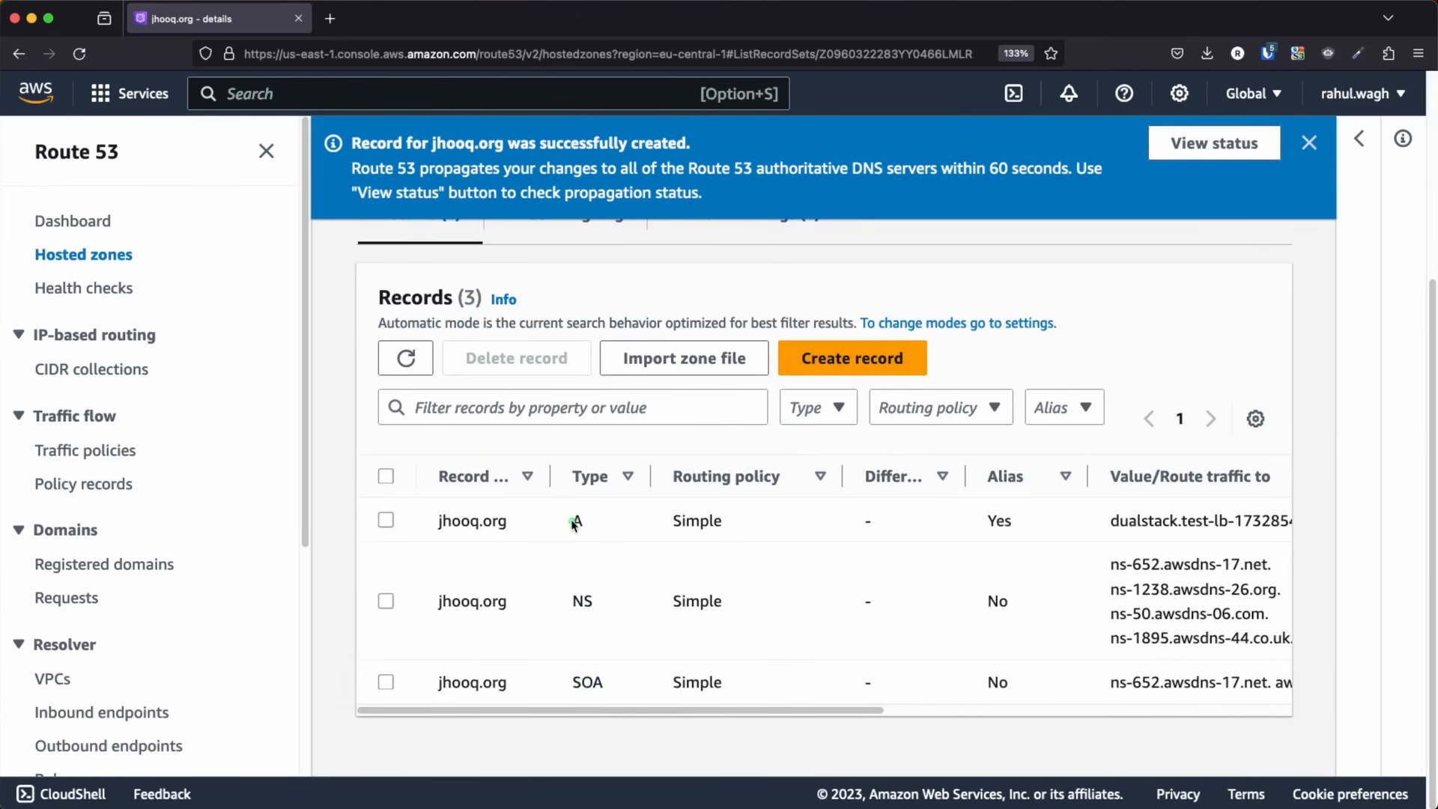
scroll(770, 648, right, 5)
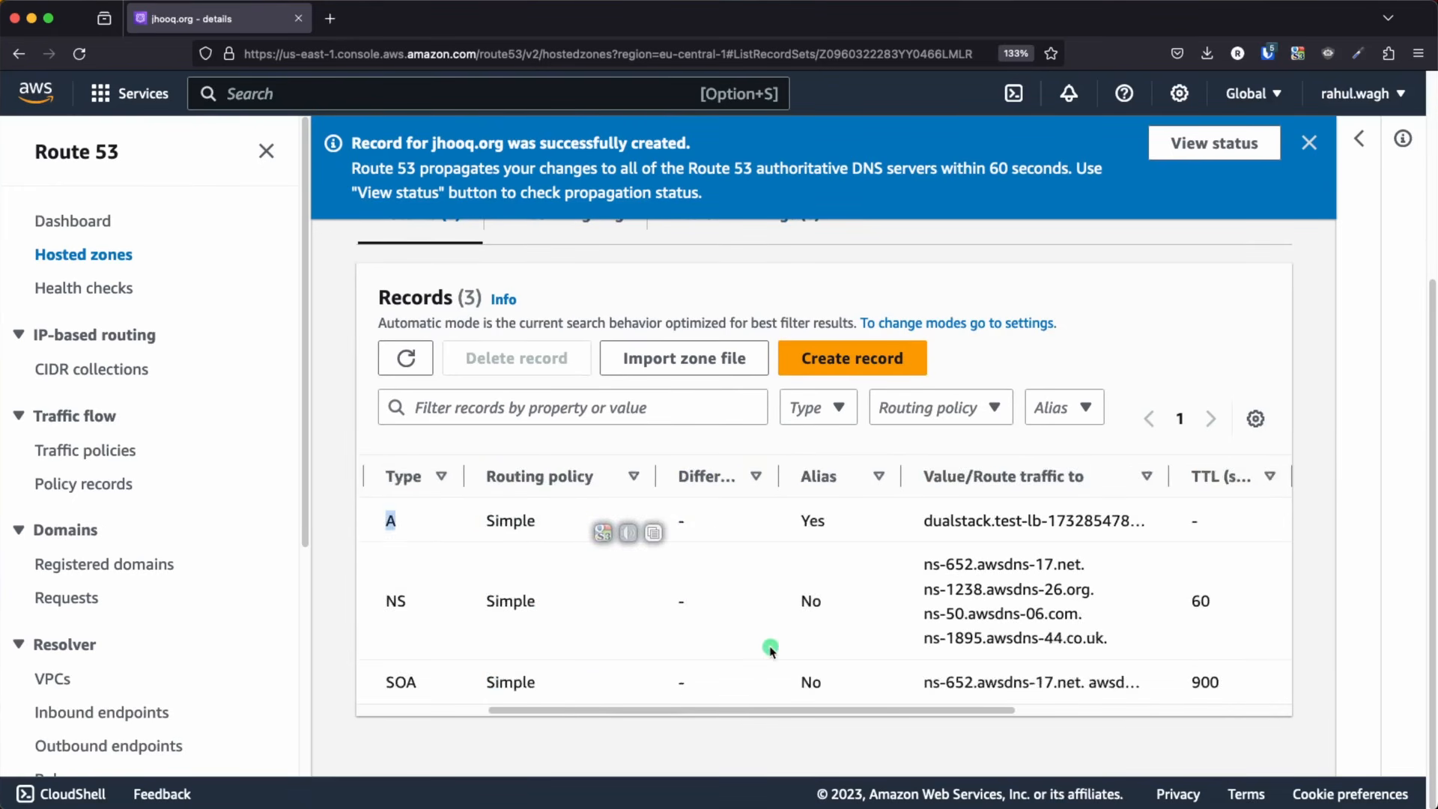
drag(1104, 485, 1256, 480)
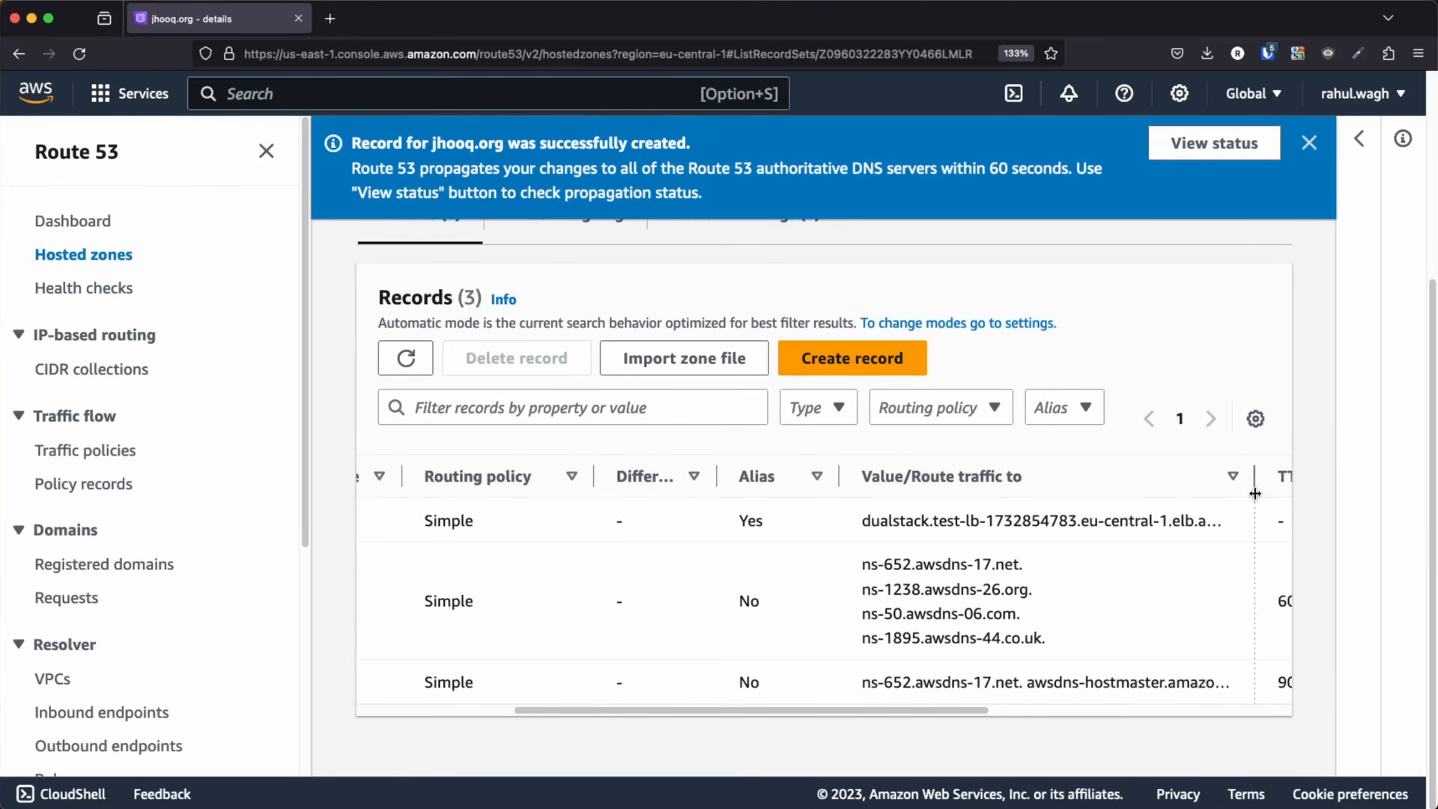
triple_click(1078, 524)
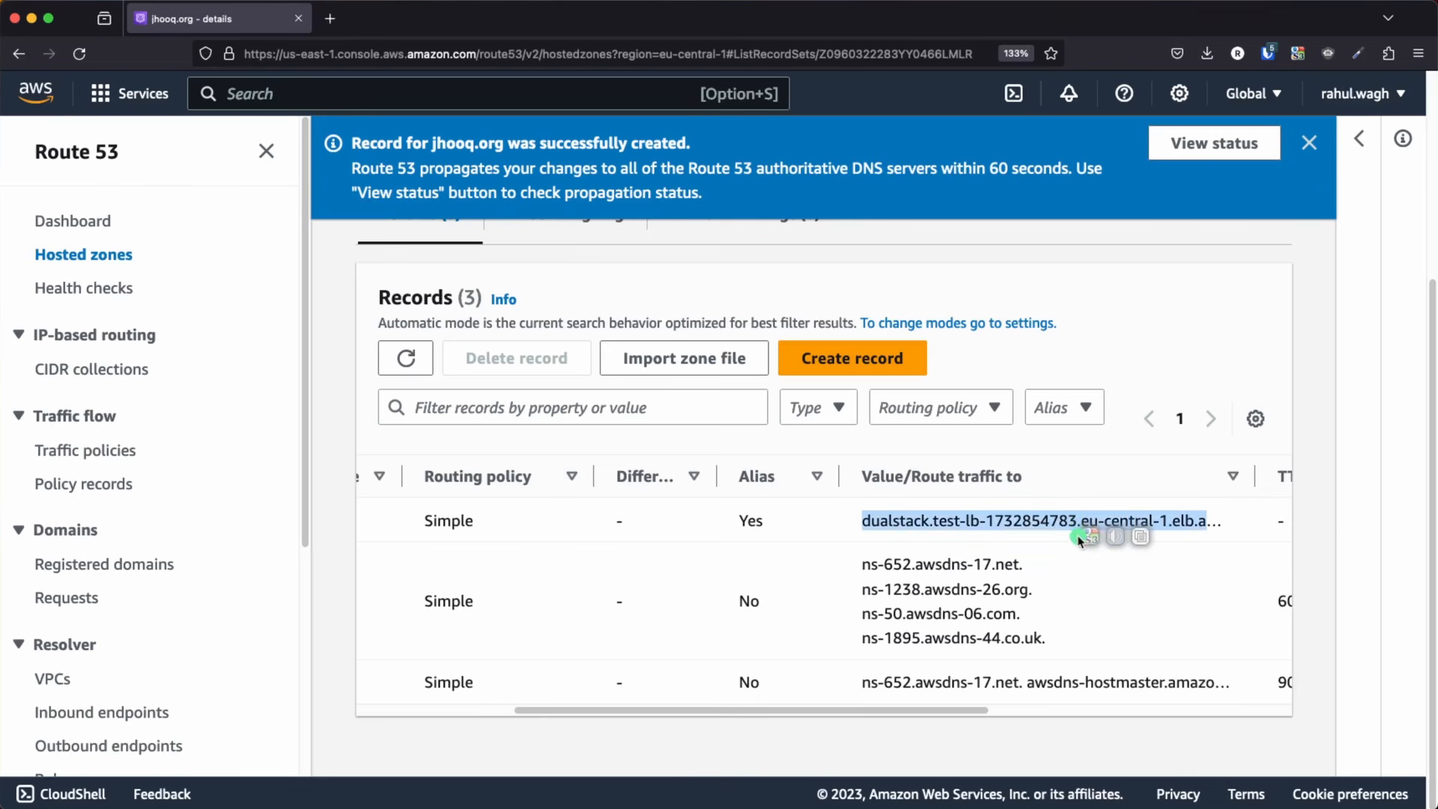
Check the propagation status of the new record and return to the jhooq.org hosted zone's record list
scroll(1219, 267, up, 5)
click(1190, 142)
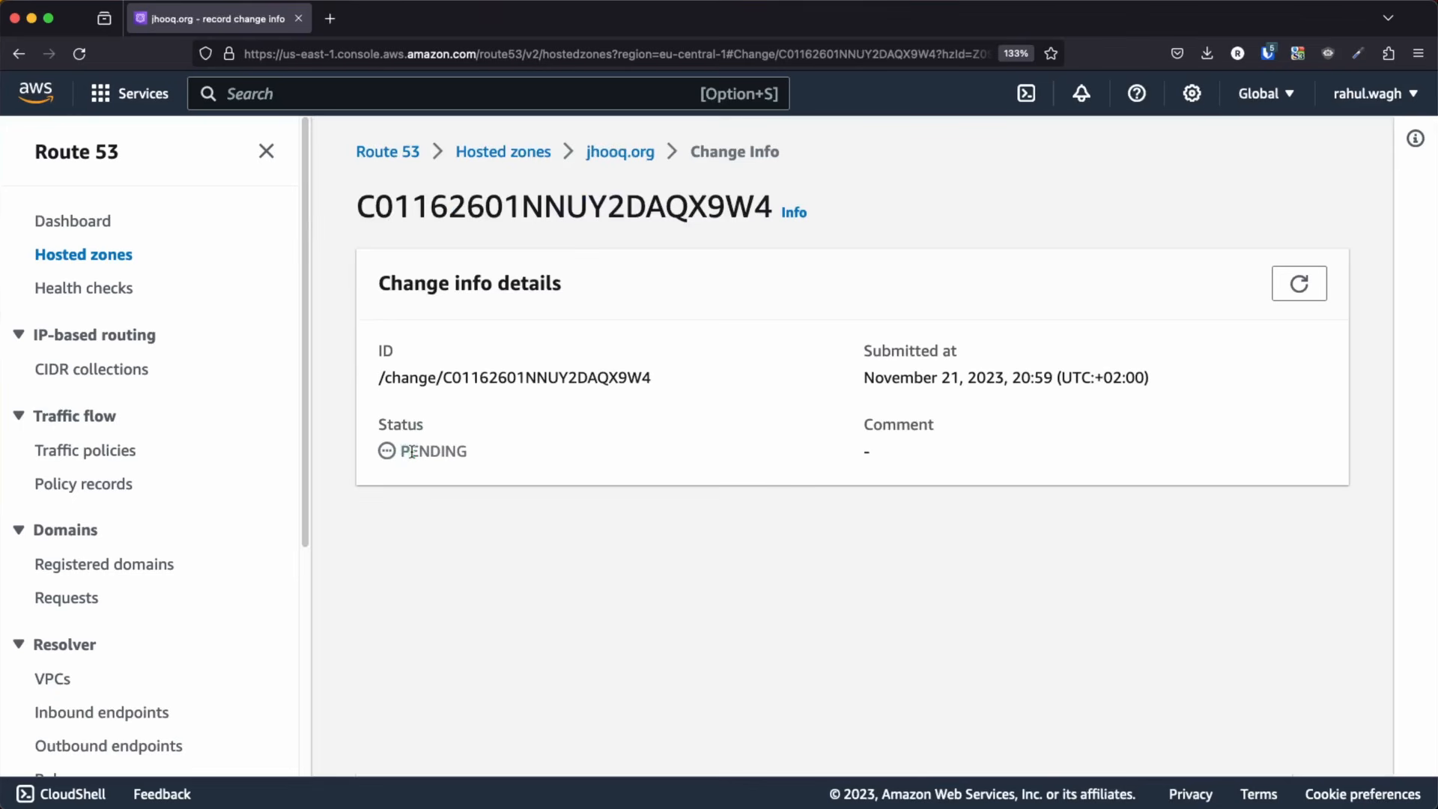
drag(402, 451, 476, 461)
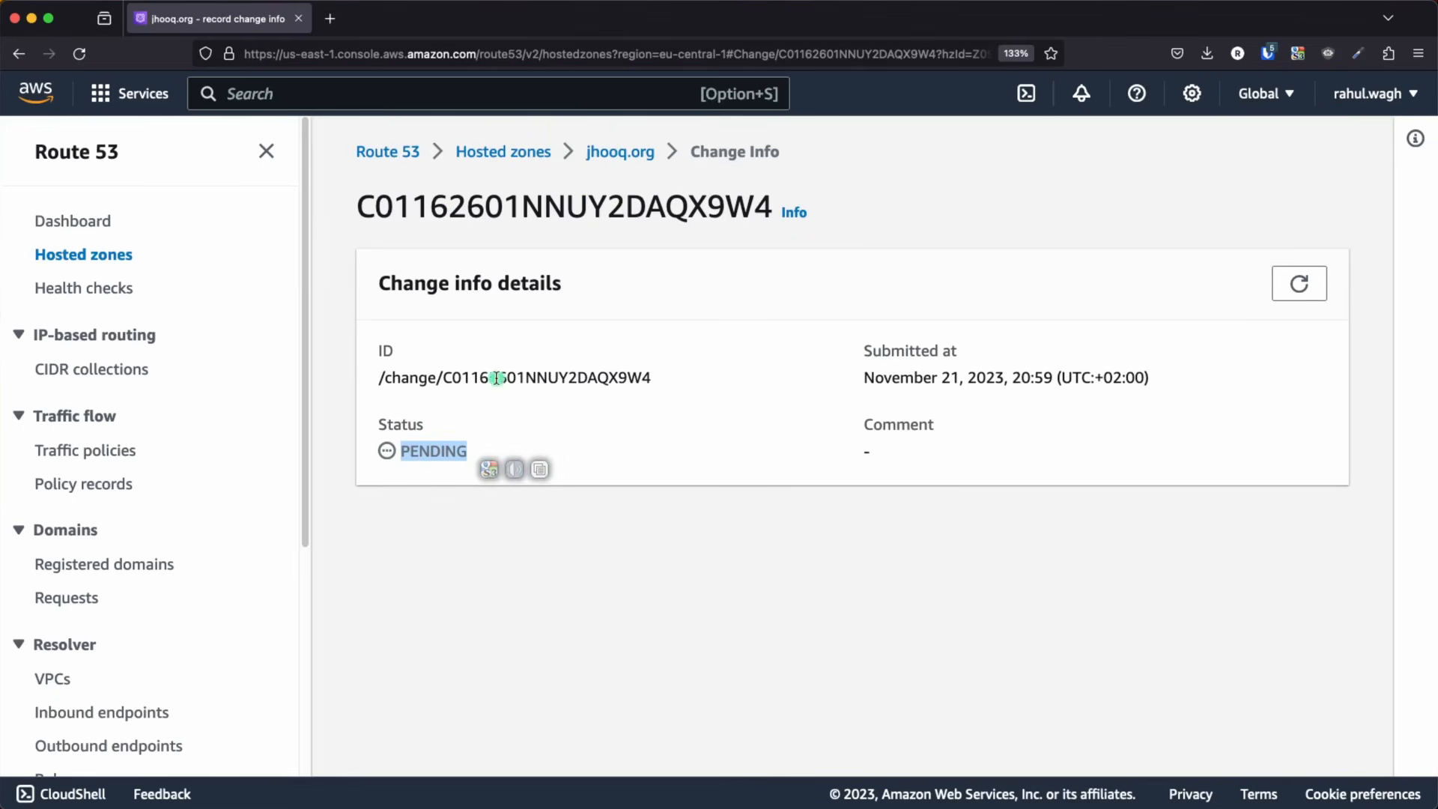
click(397, 479)
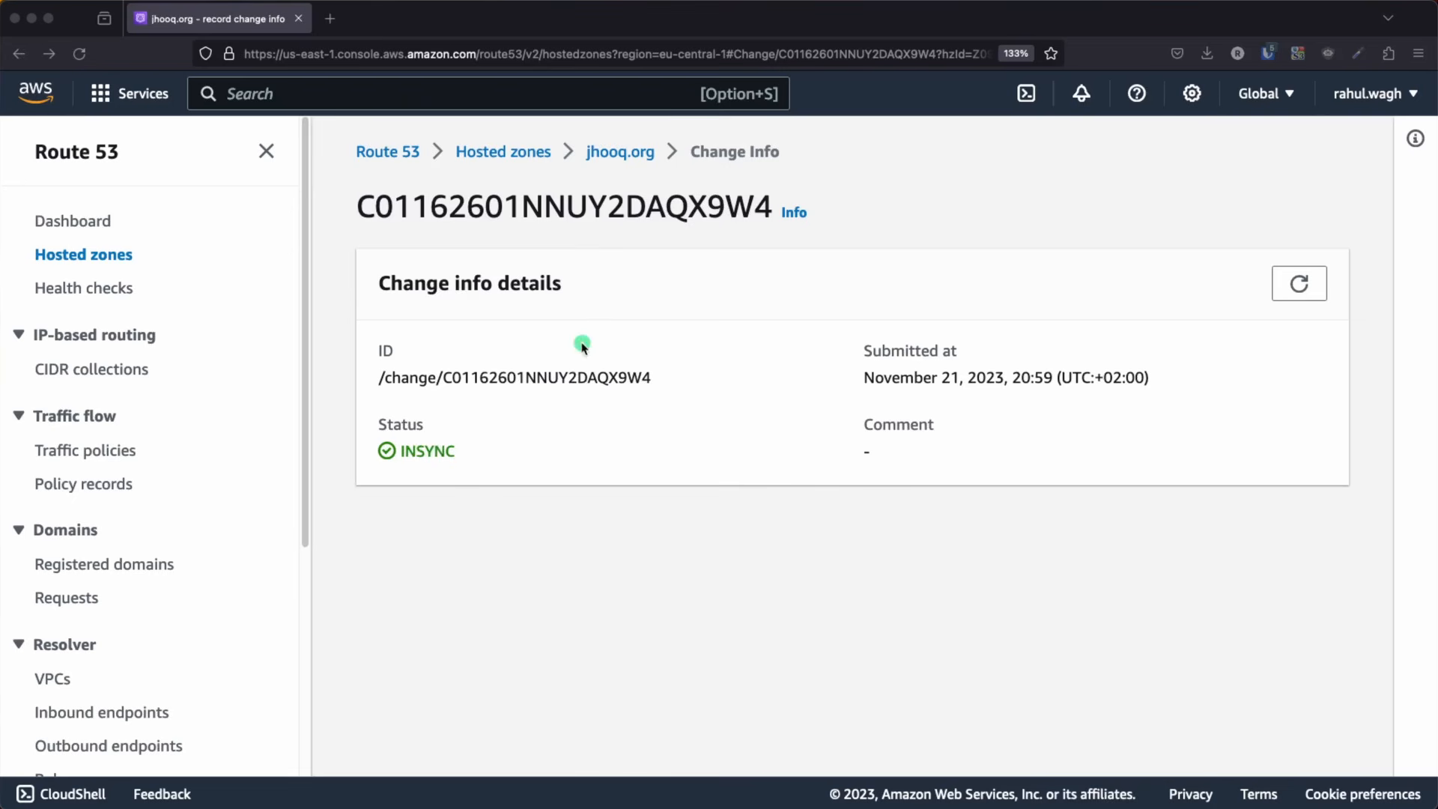
click(616, 155)
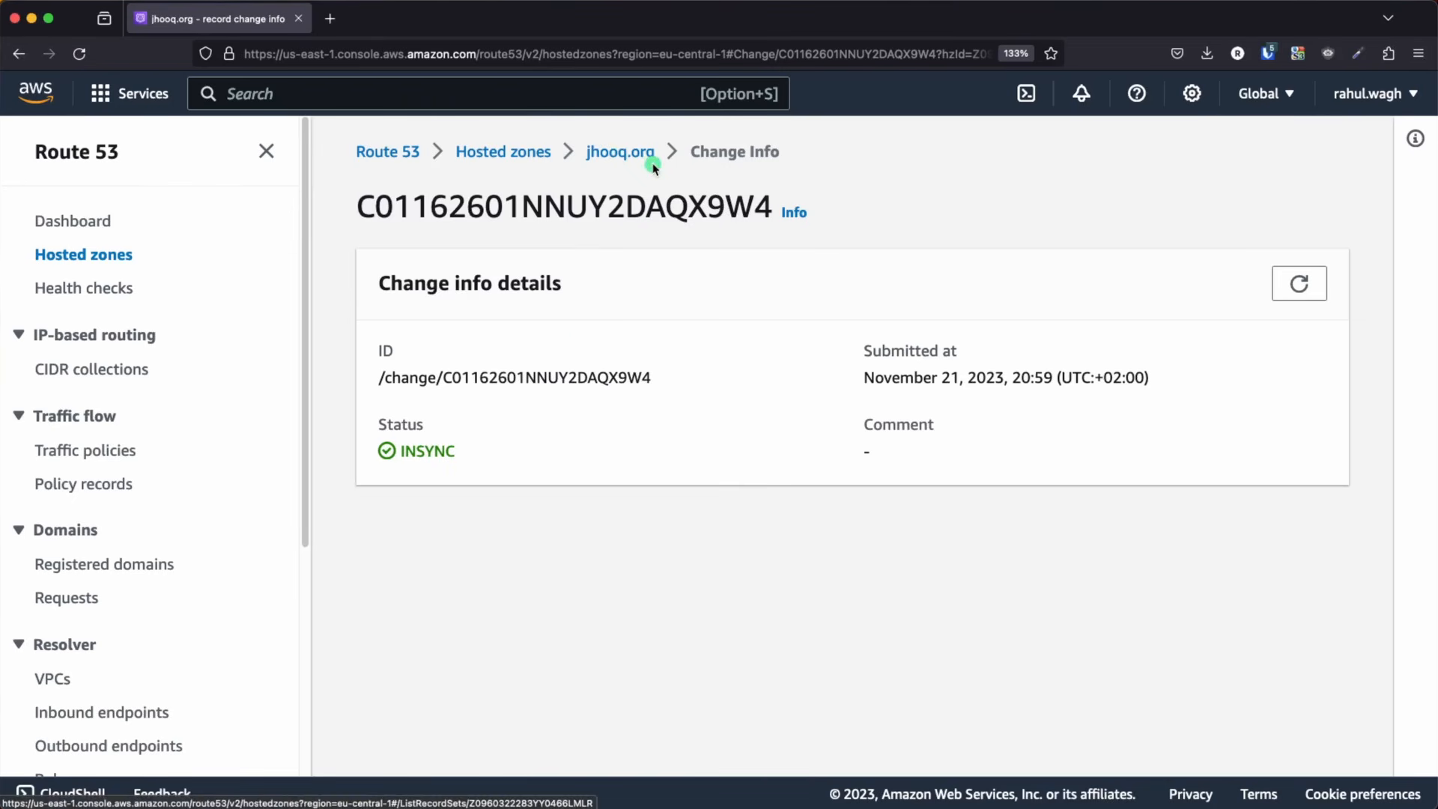
scroll(782, 483, down, 2)
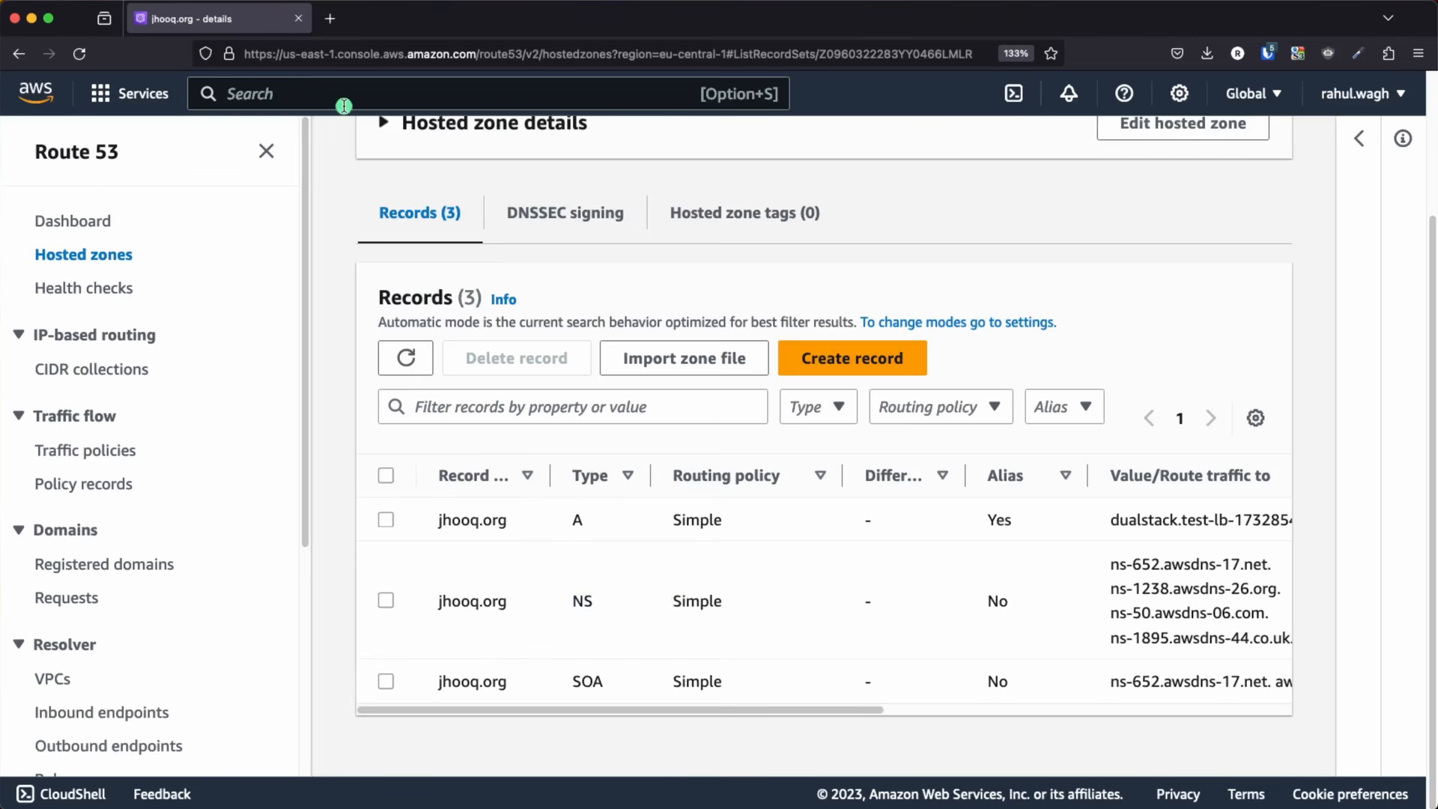
Load jhooq.org in a new browser tab to test the domain routing
click(330, 18)
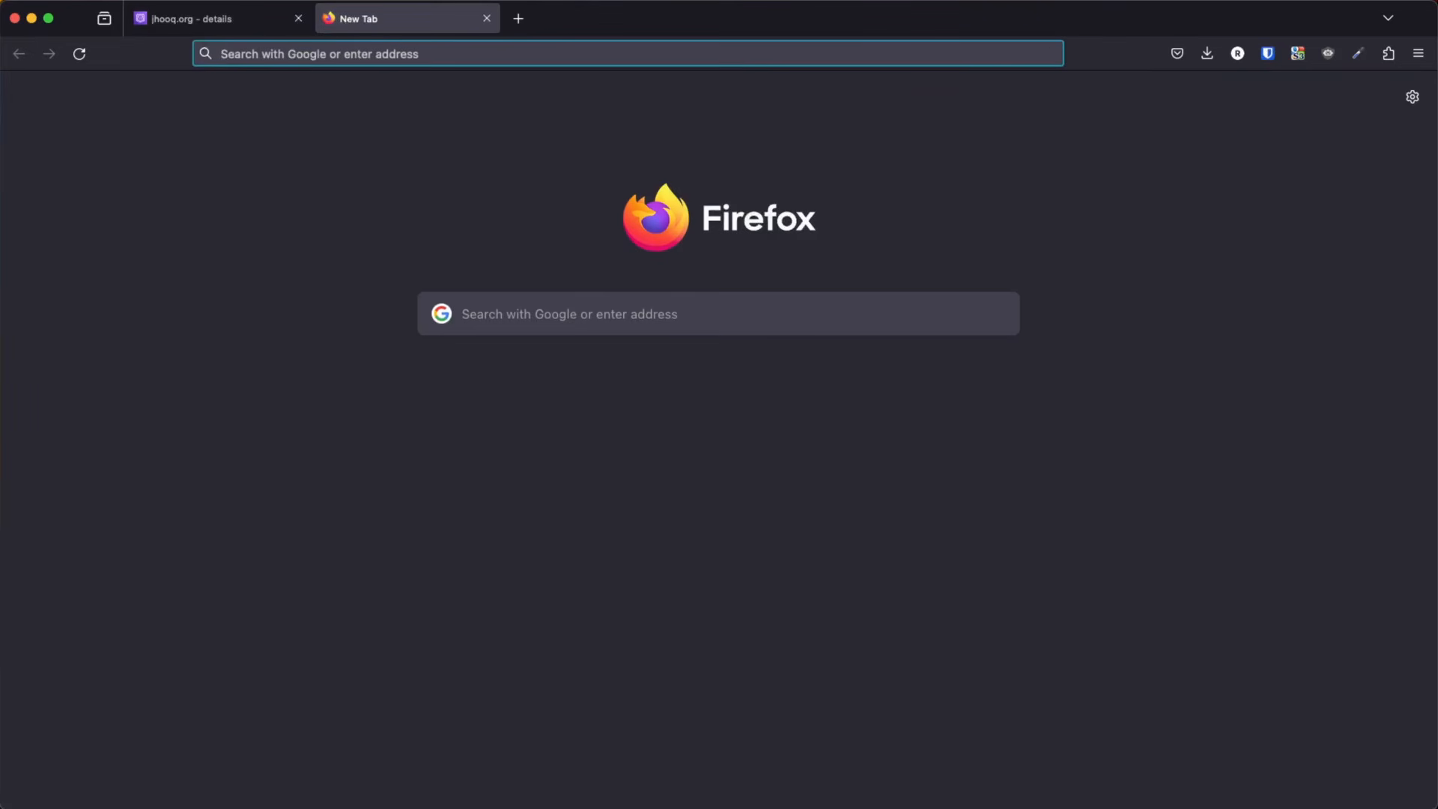
text(jhoo)
key(BackSpace)
key(BackSpace)
key(BackSpace)
key(BackSpace)
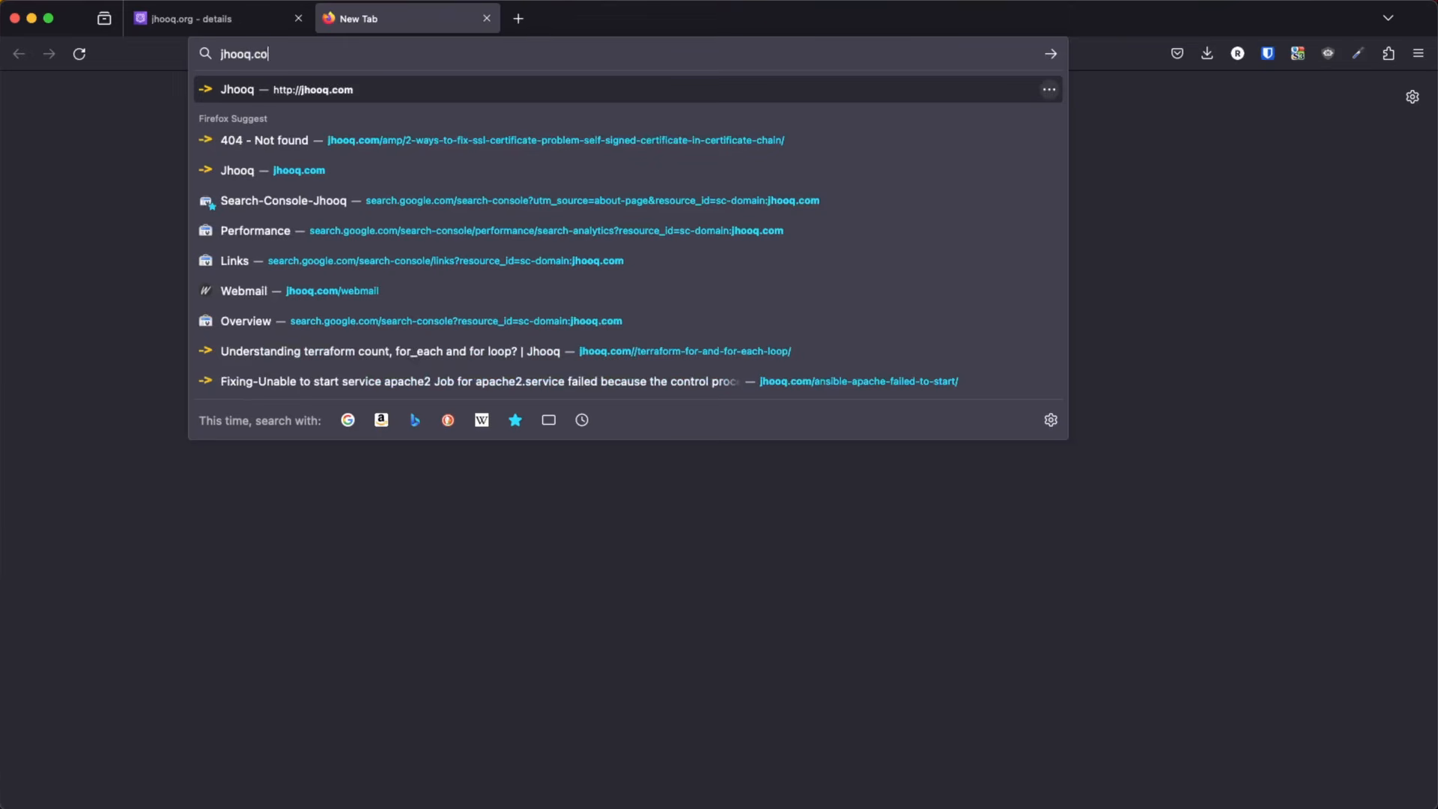
text(org/)
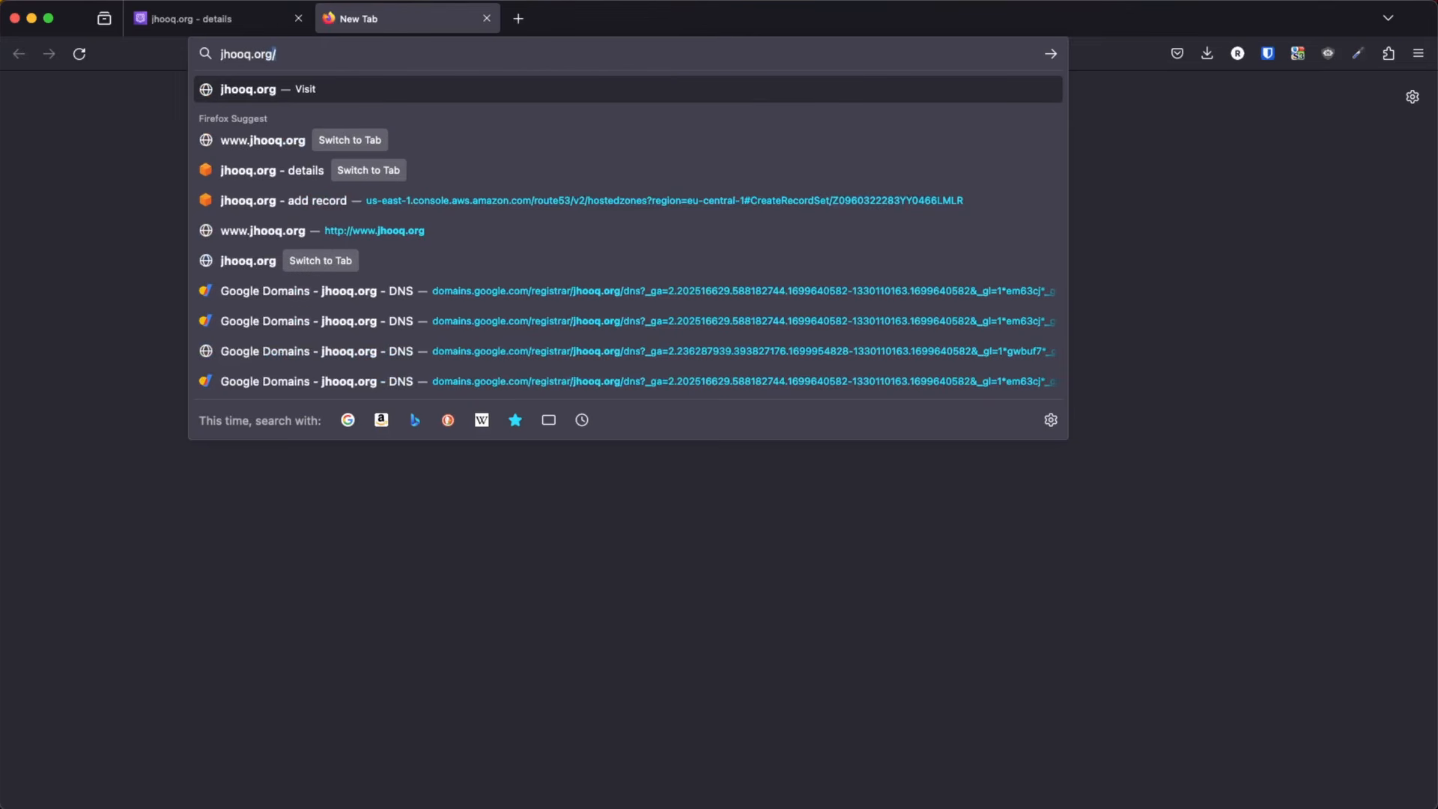
key(Return)
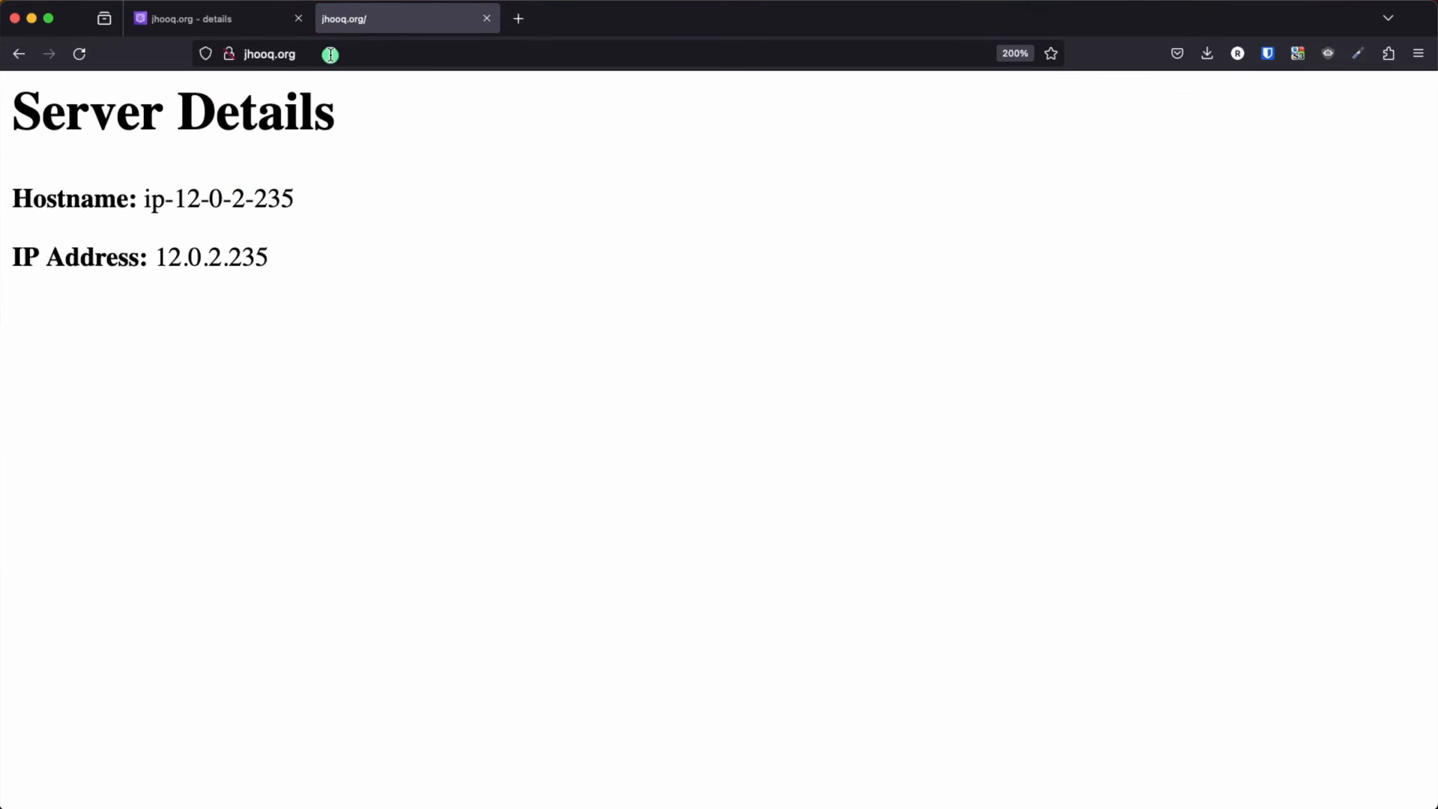
Check the web address of the Server Details page and switch to the architecture diagram in Keynote
click(327, 55)
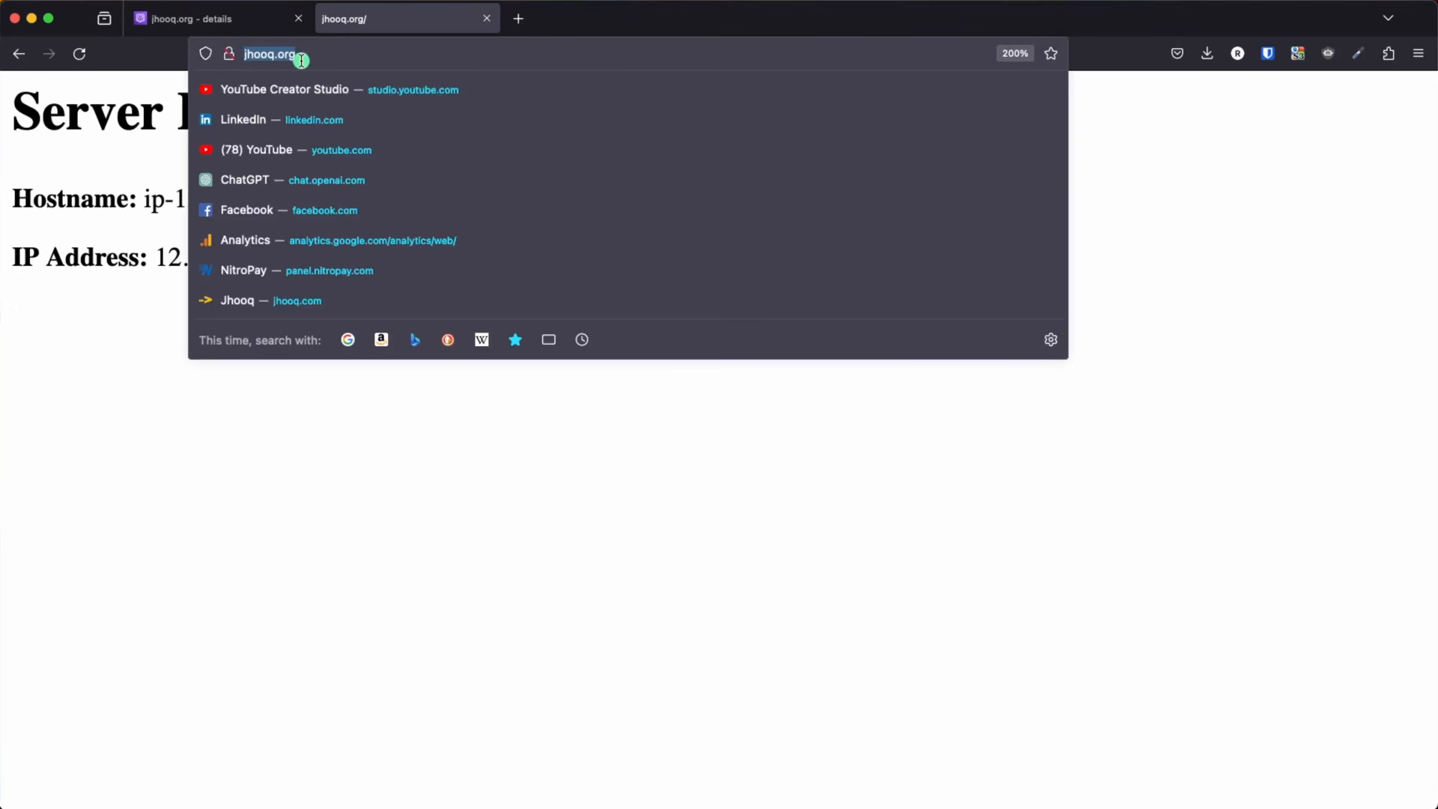
click(229, 597)
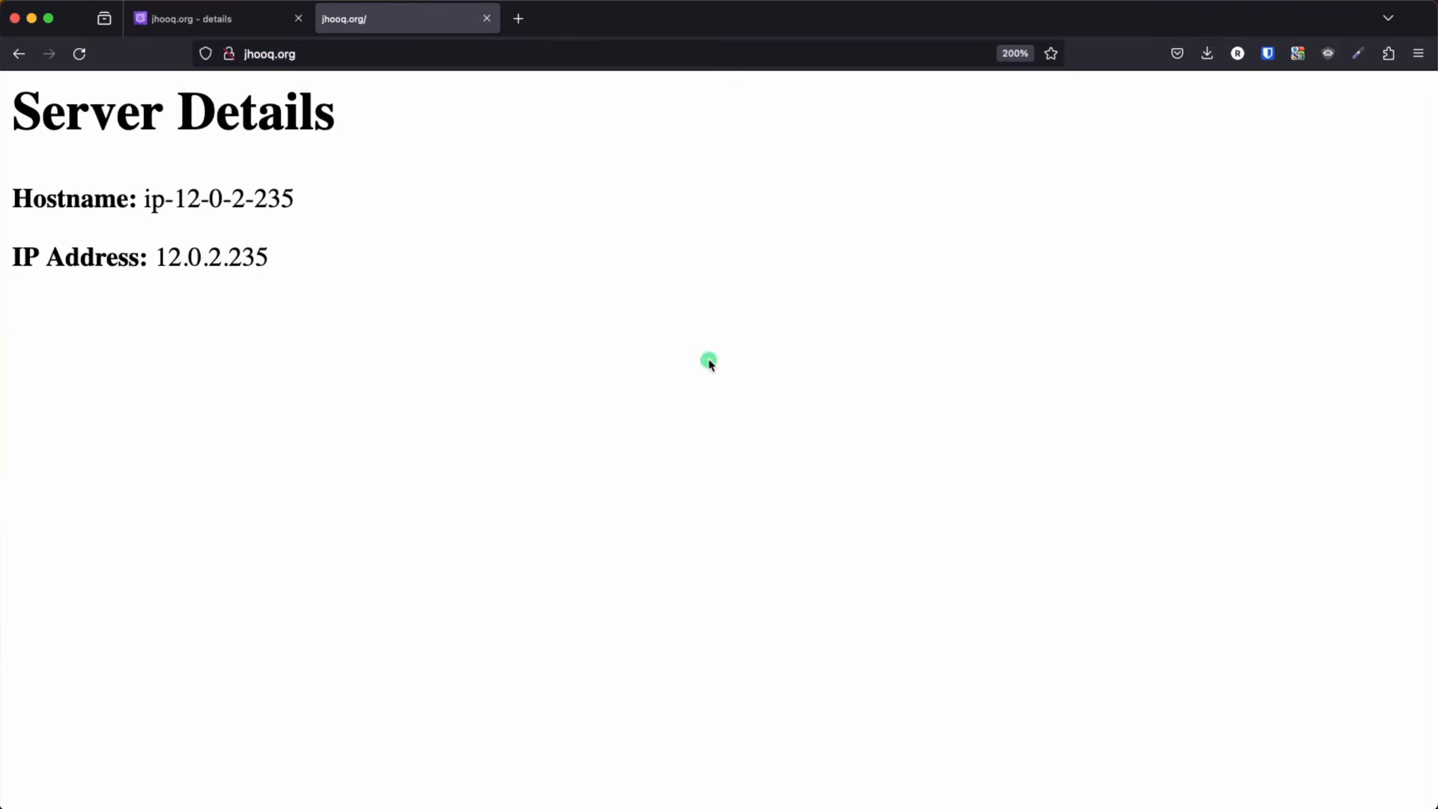
key(super+Tab)
key(super+Tab)
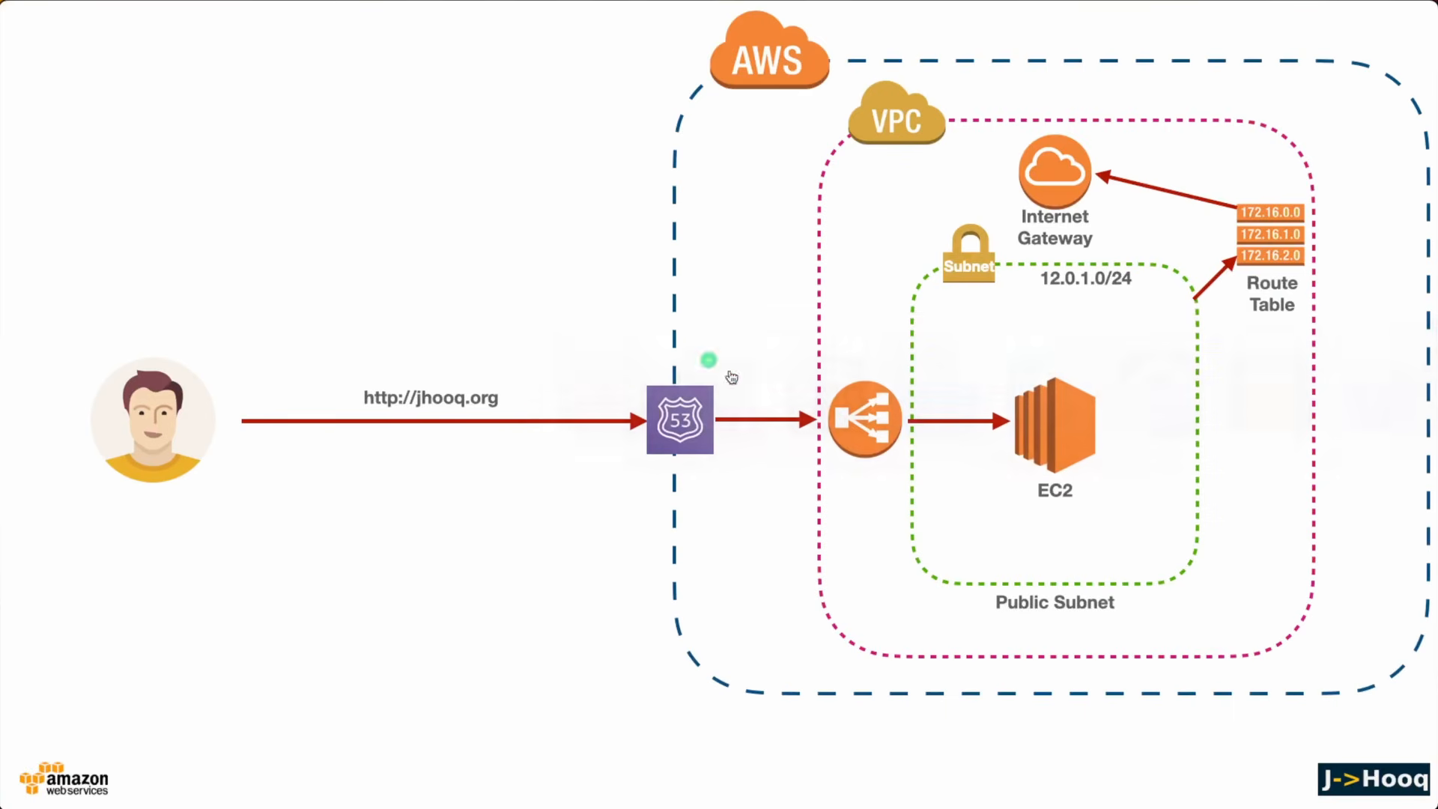
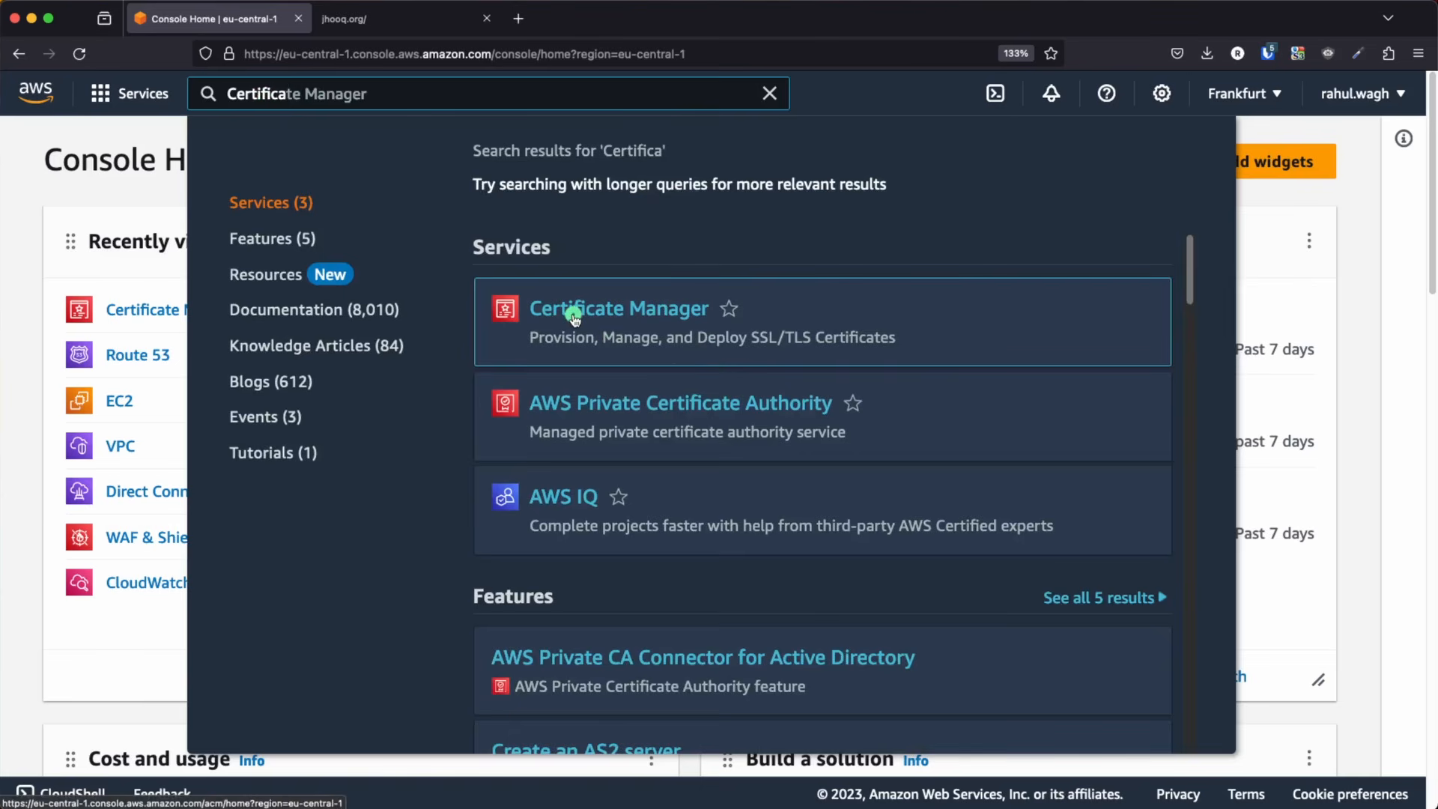
Start a request for a public certificate in AWS Certificate Manager
click(576, 311)
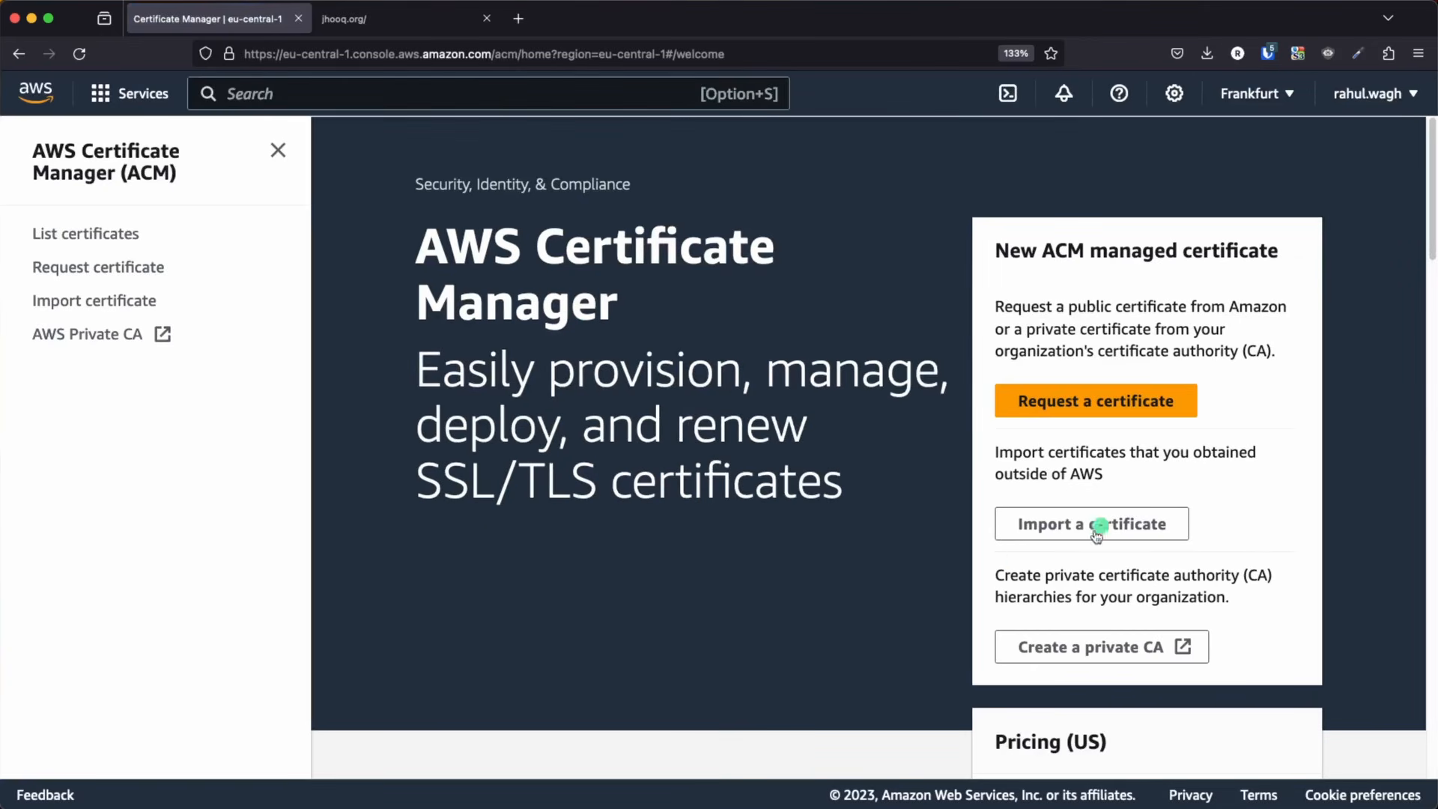
click(1069, 405)
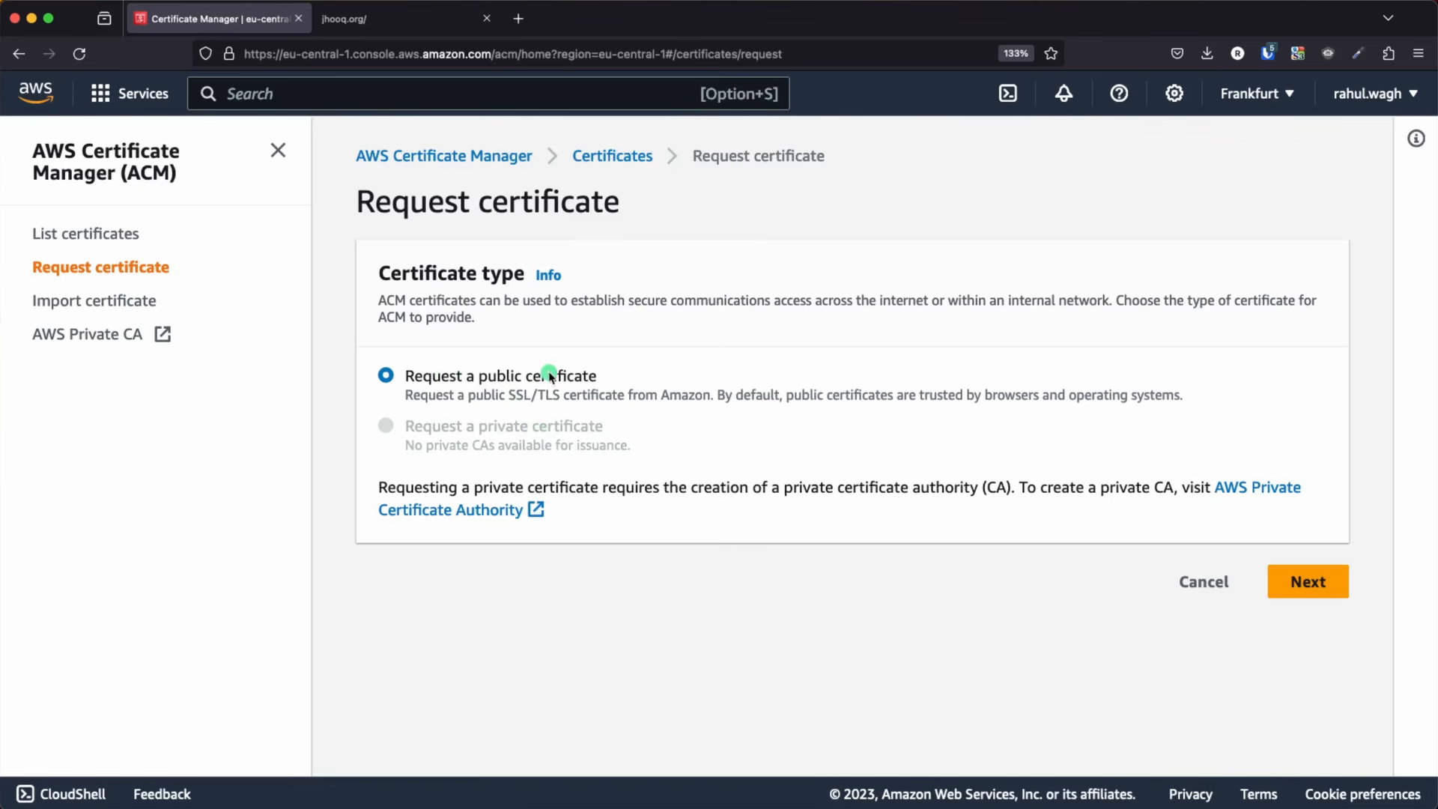
click(1295, 583)
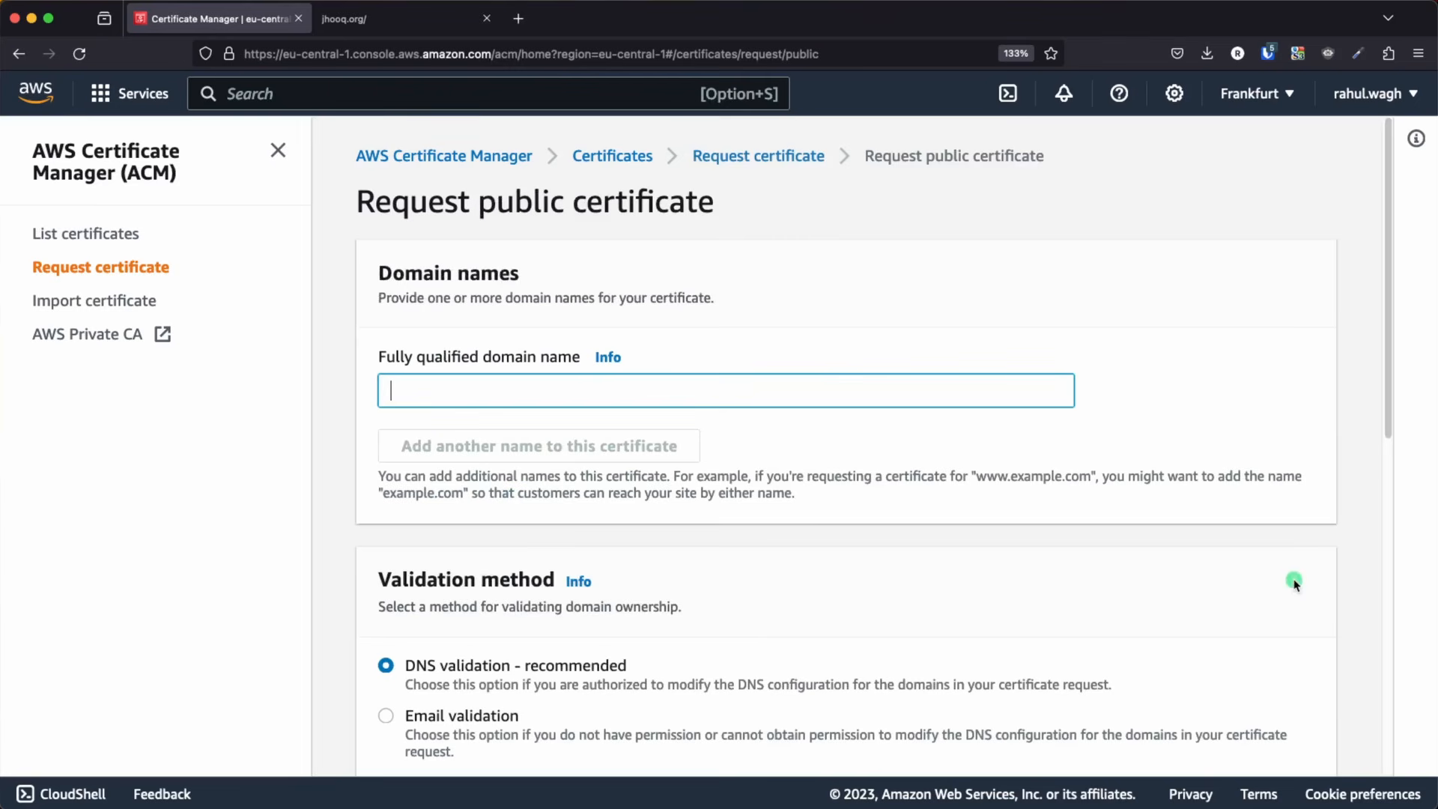
scroll(429, 460, down, 1)
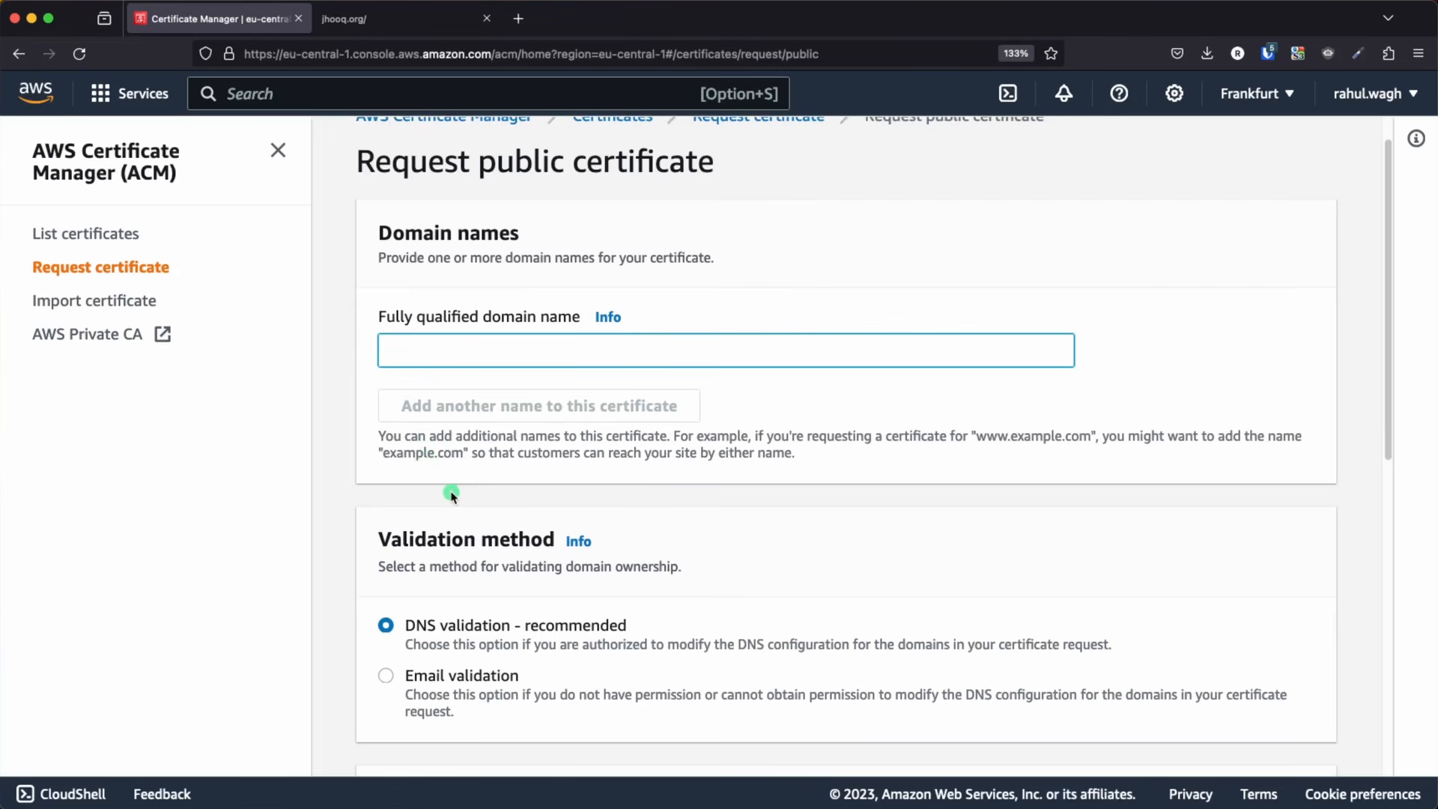
Open the jhooq.org hosted zone of Route 53 in a separate browser tab and copy its domain name
super+click(45, 89)
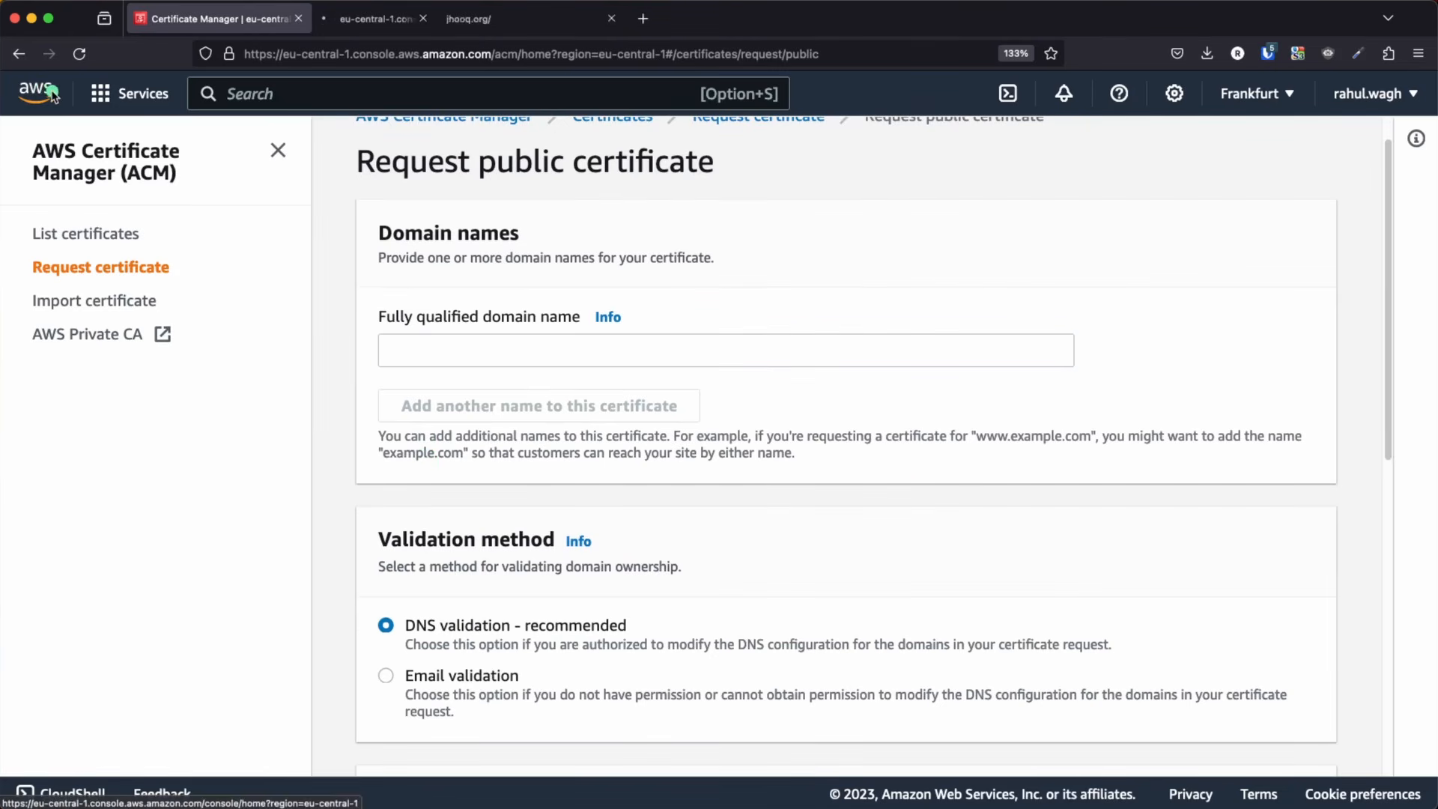
click(378, 19)
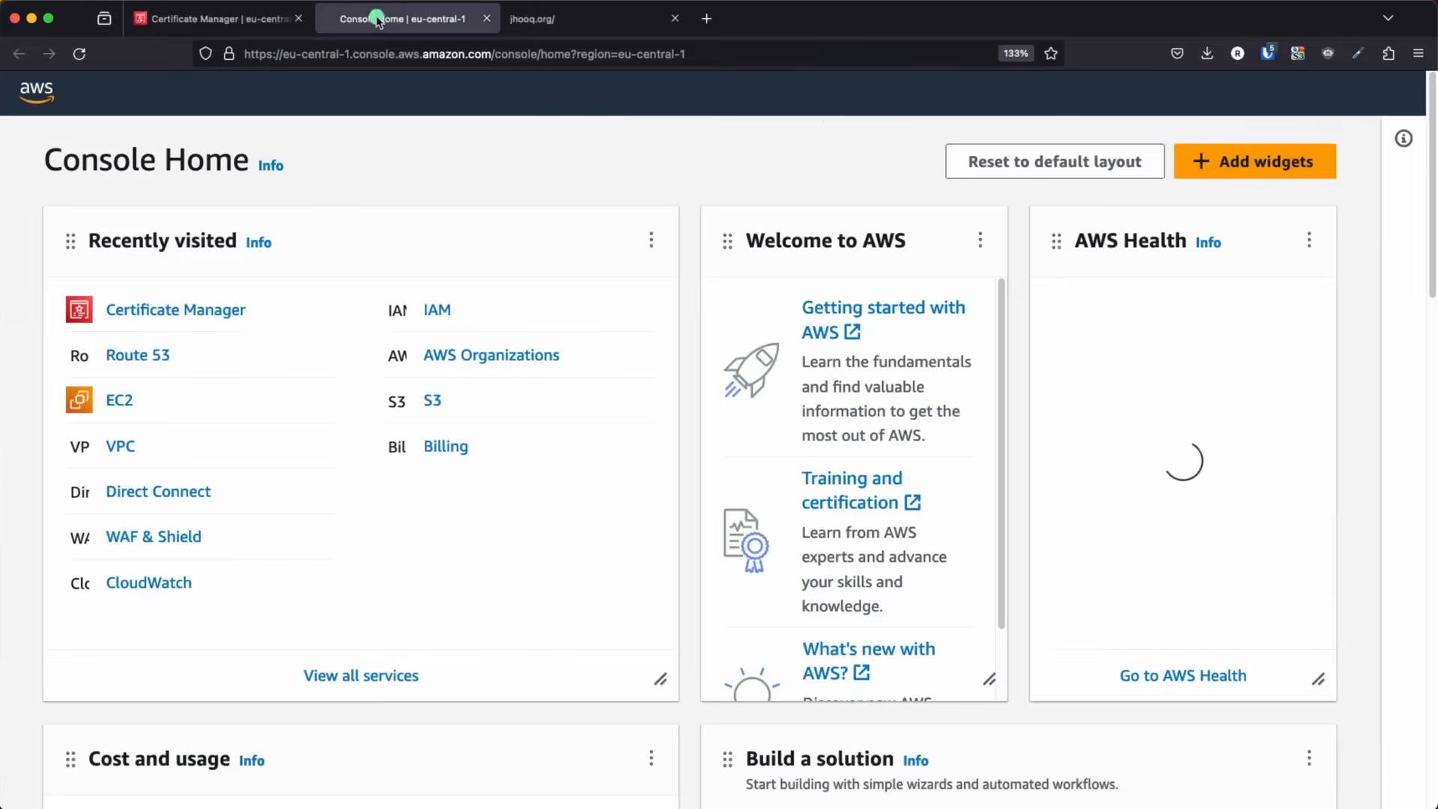
click(153, 359)
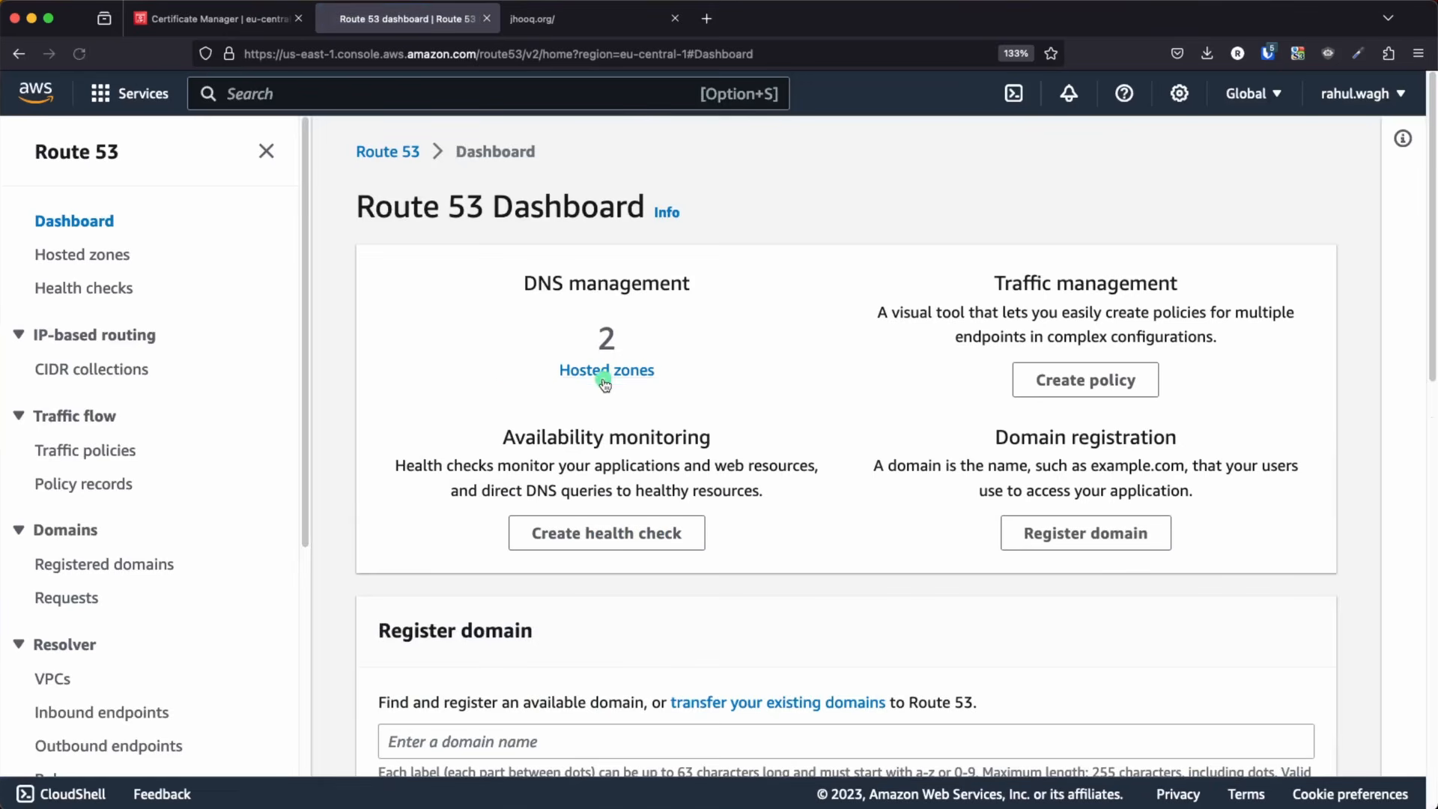
click(607, 372)
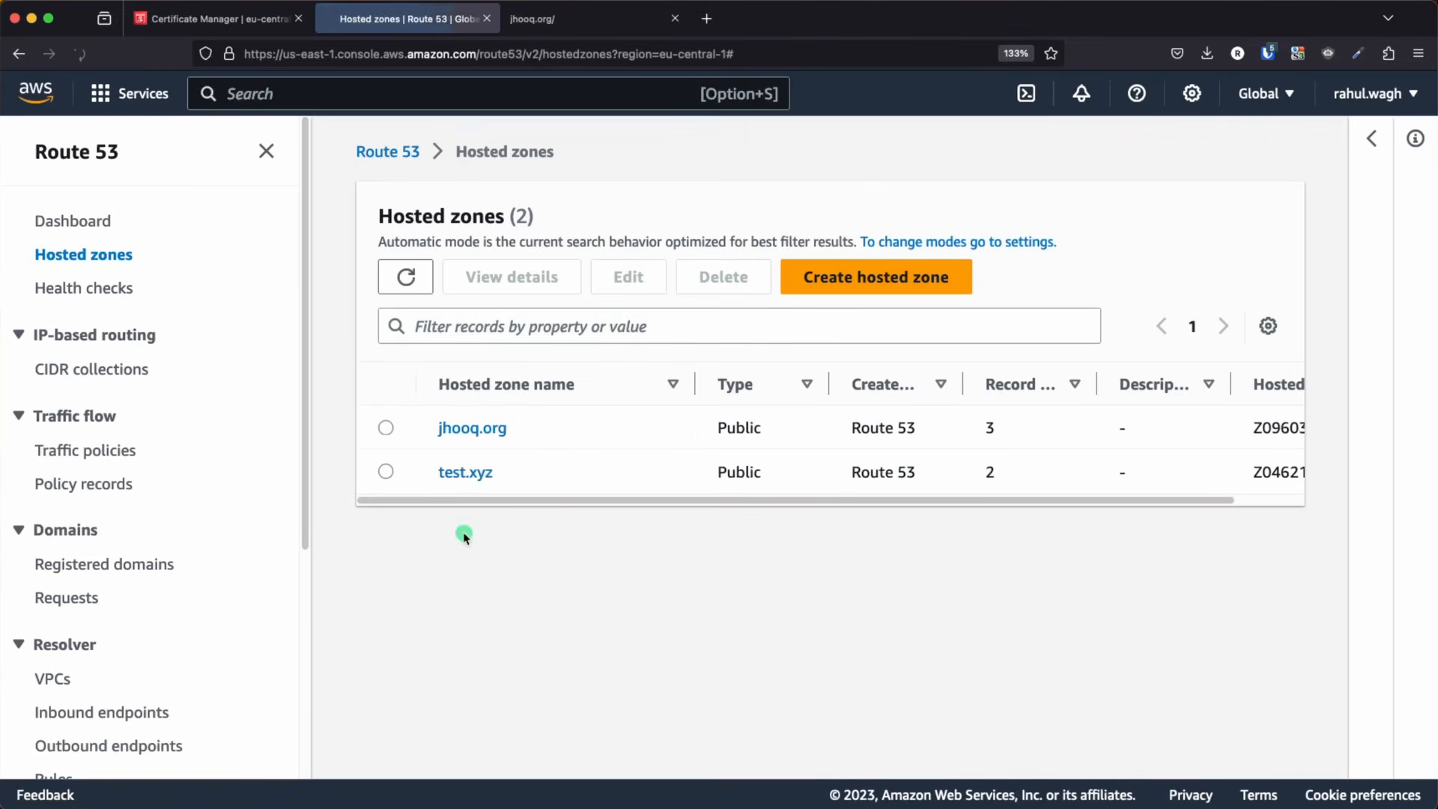
click(469, 430)
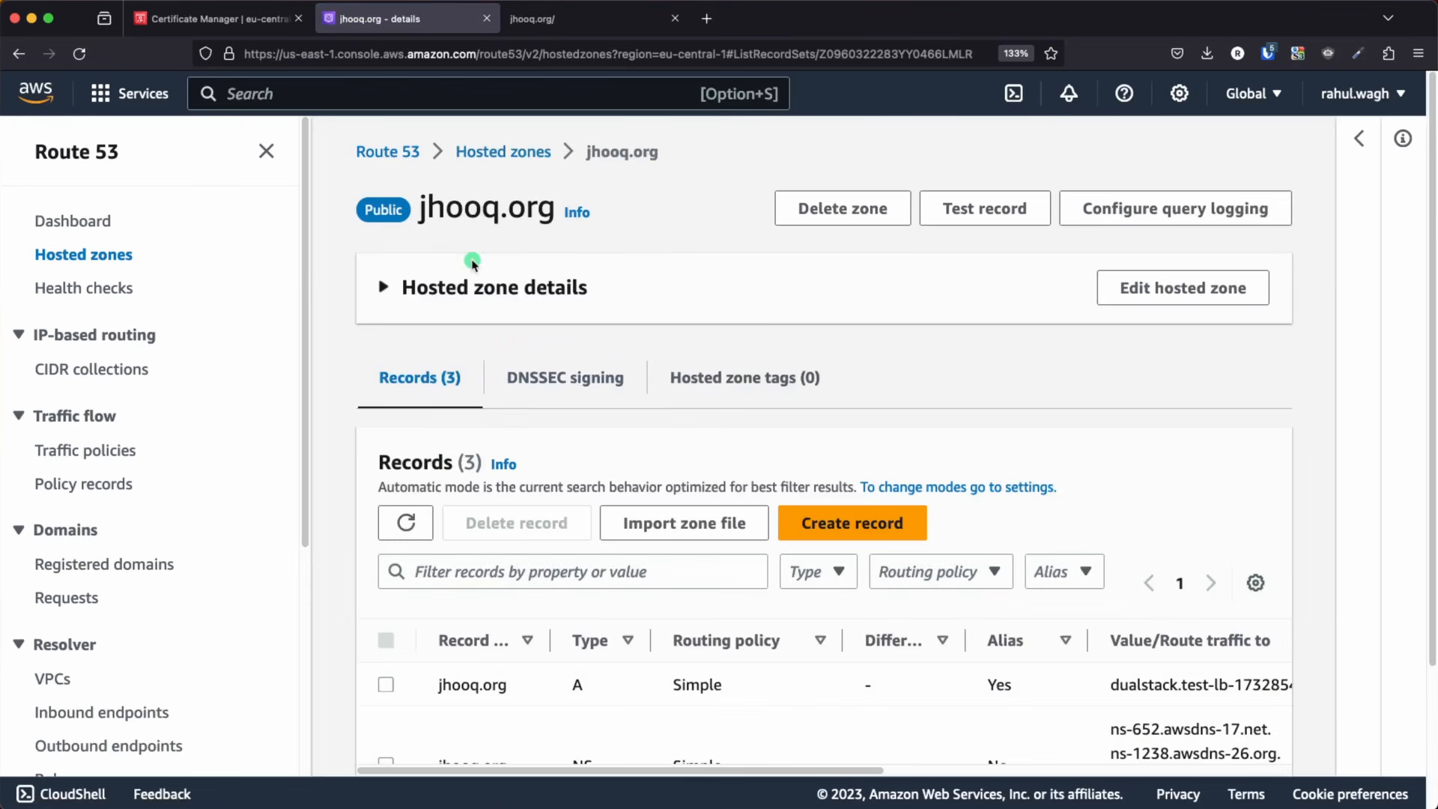
drag(420, 202, 556, 212)
key(super+c)
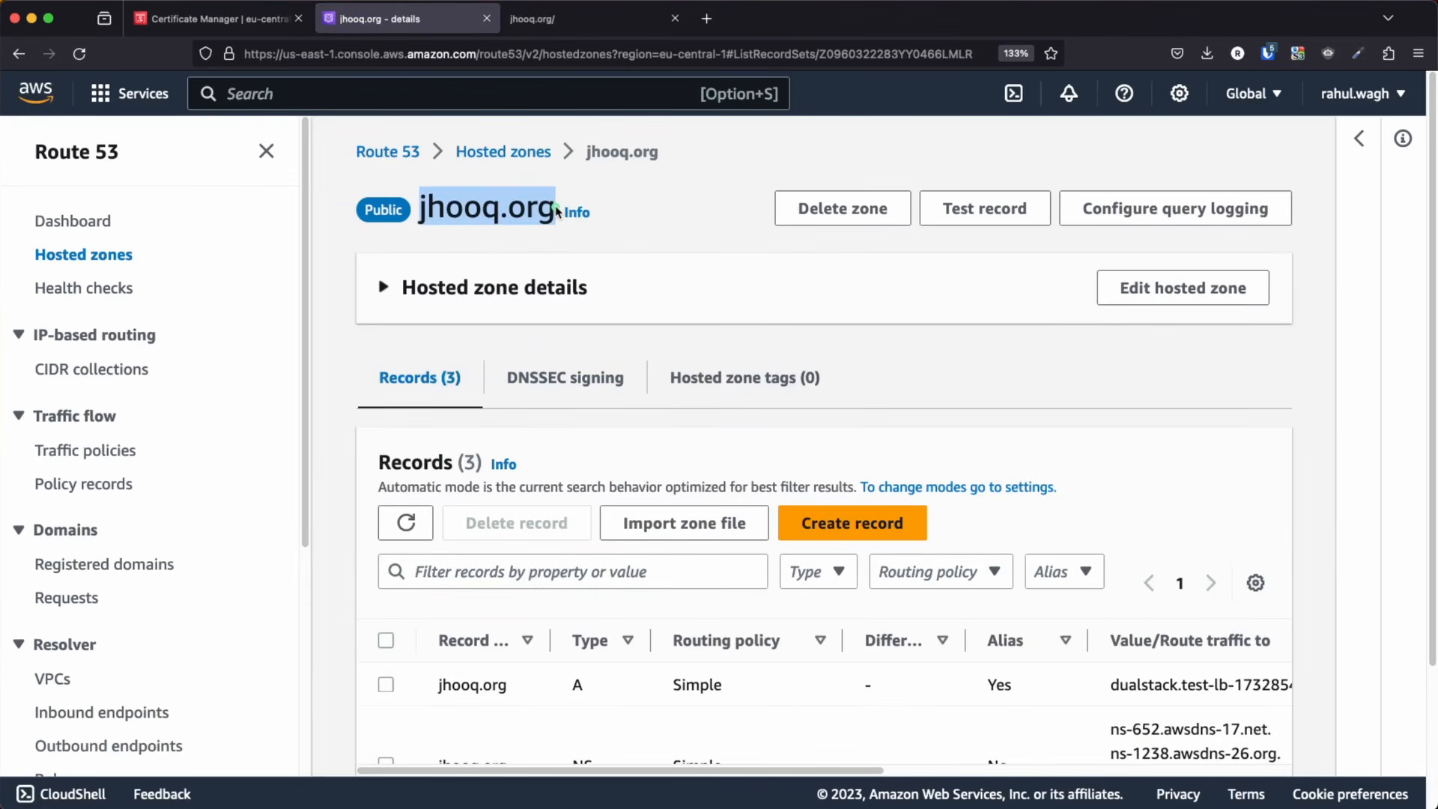
Enter jhooq.org as the fully qualified domain name of the public certificate request
click(217, 25)
click(414, 356)
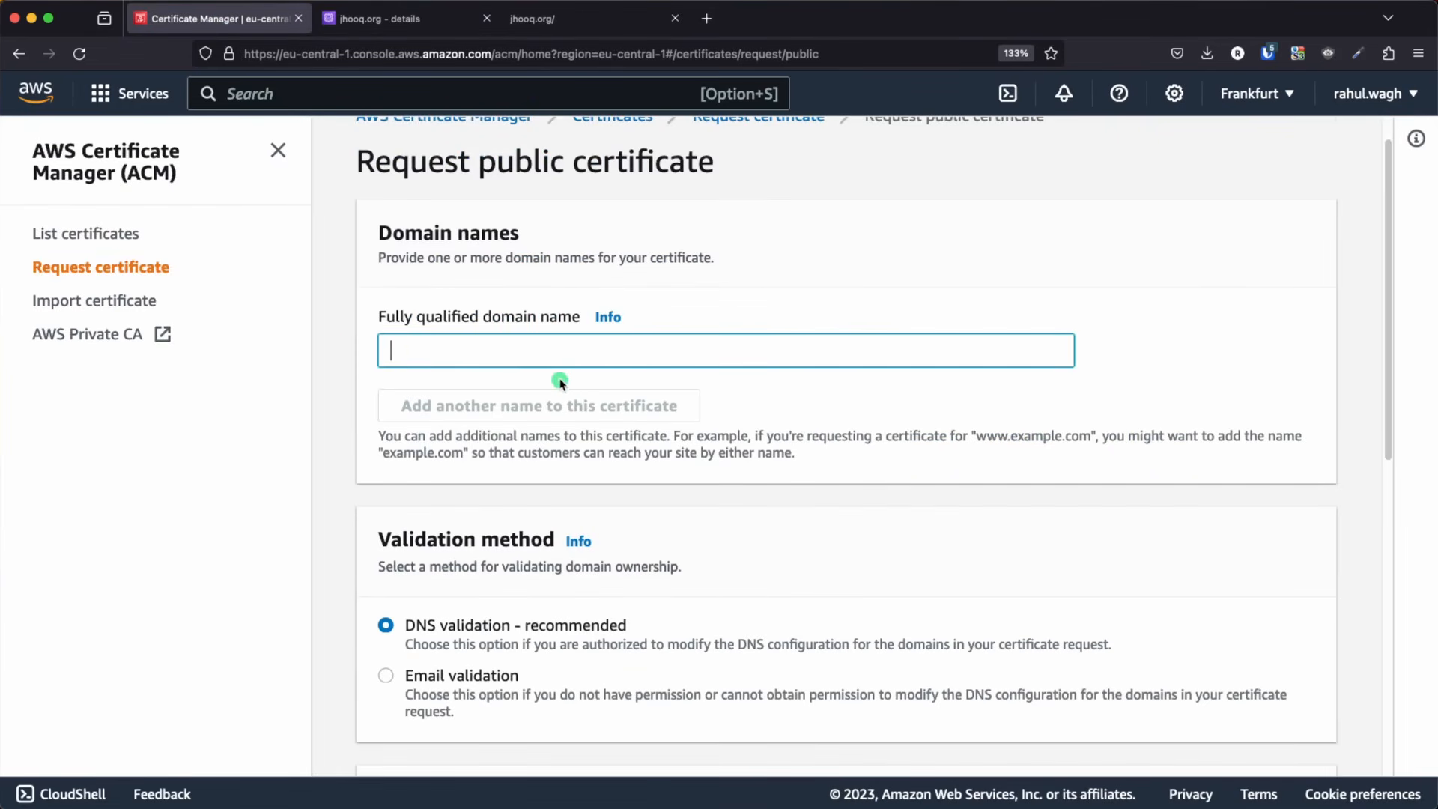
key(super+v)
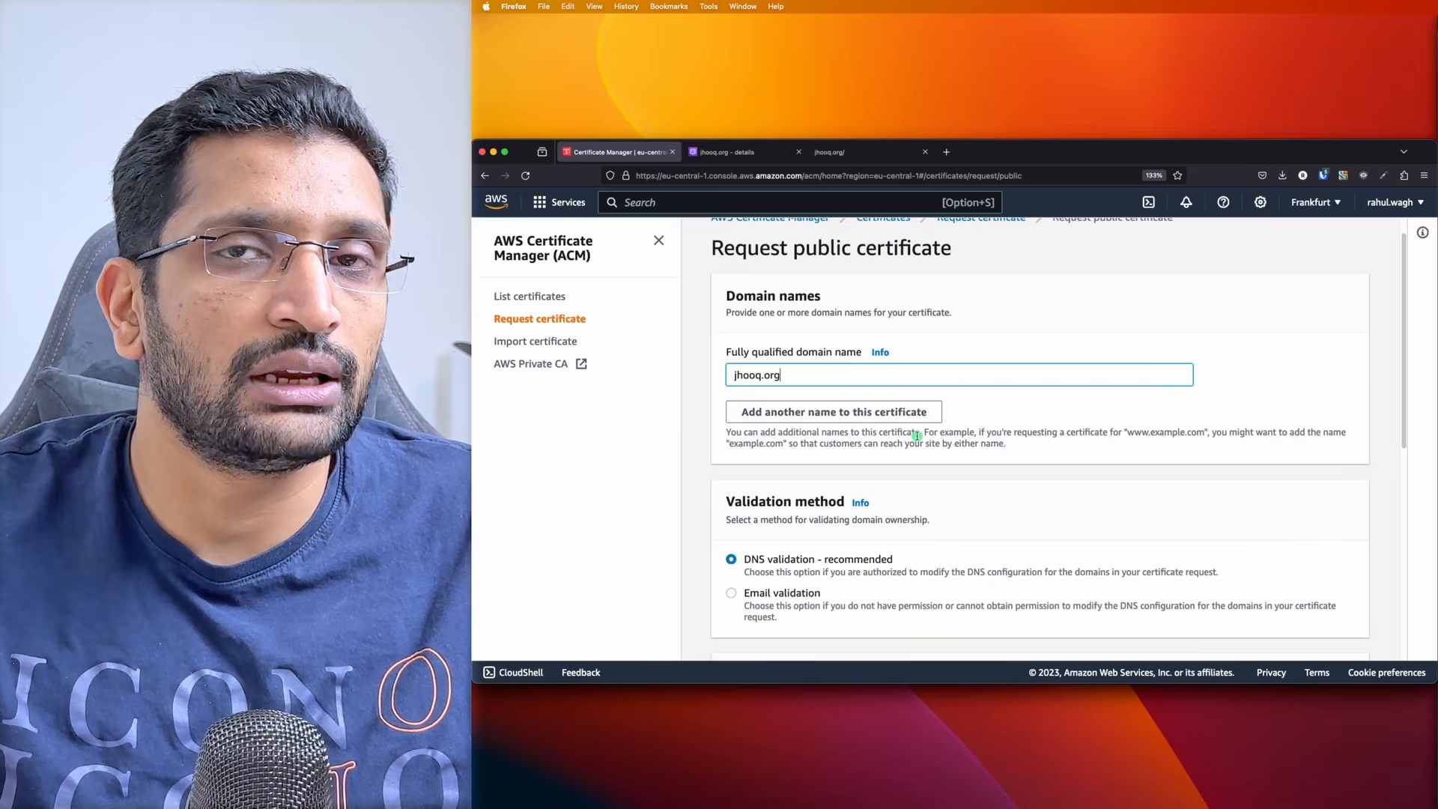
Review the validation and key options and submit the certificate request with DNS validation and RSA 2048
scroll(915, 436, down, 3)
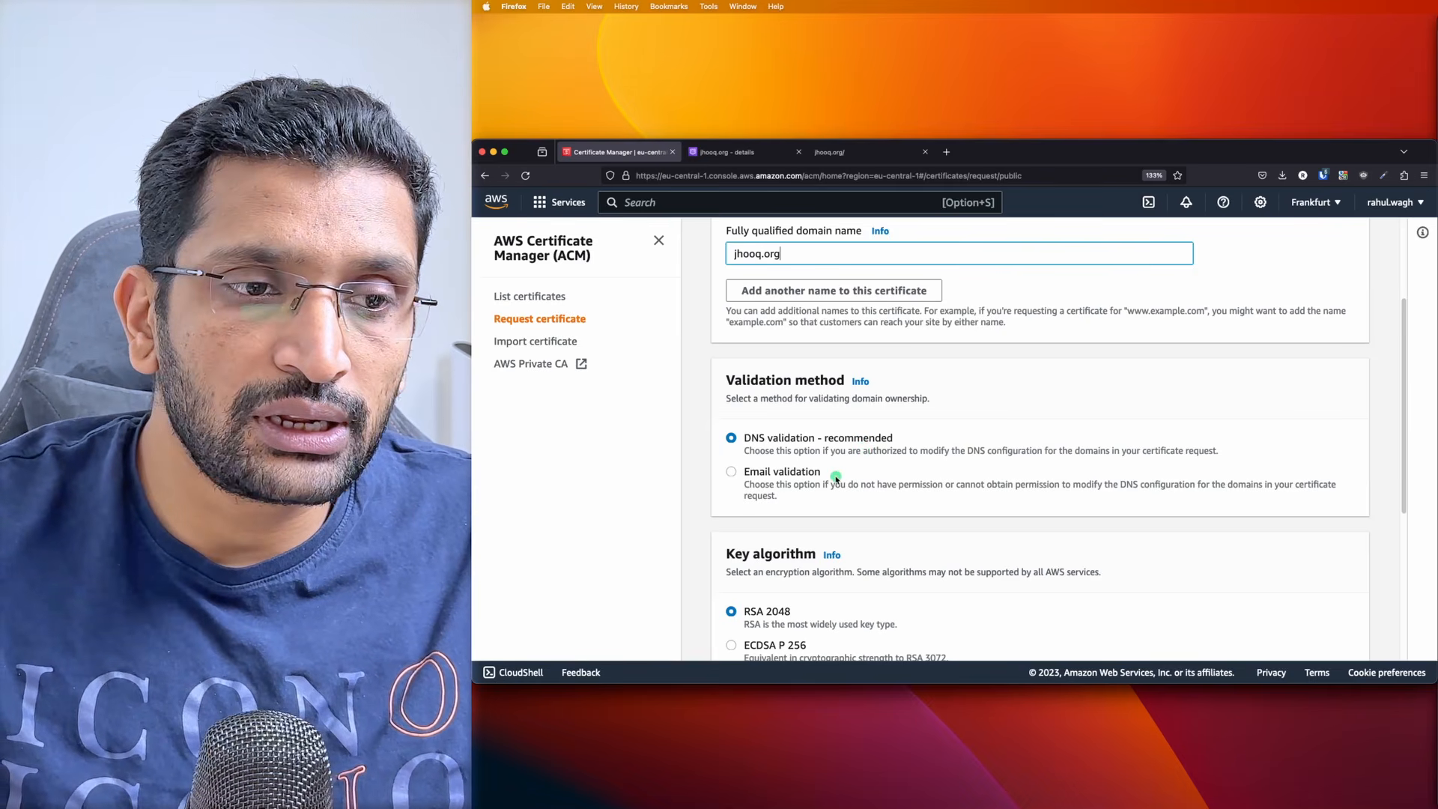
scroll(839, 476, down, 2)
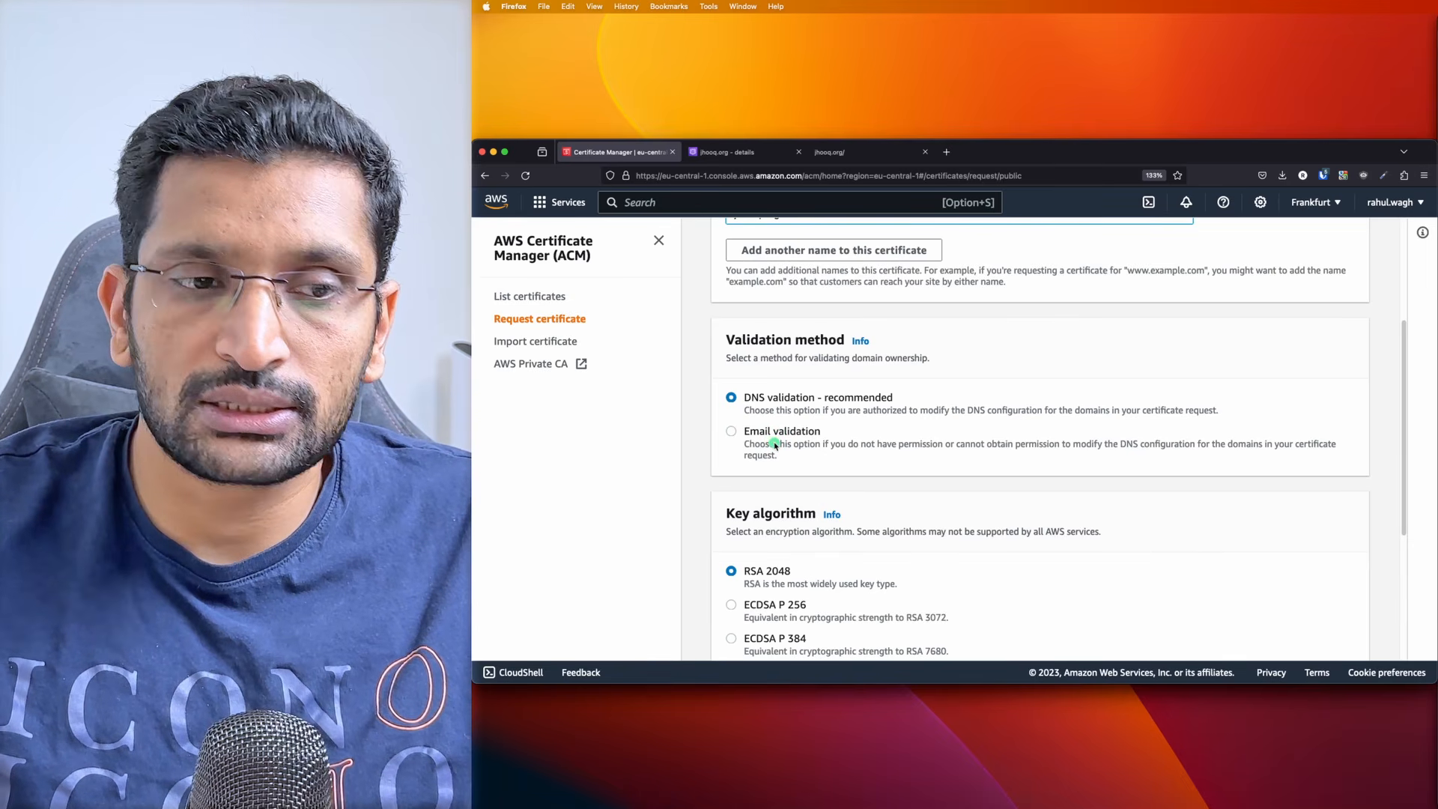
scroll(757, 448, down, 3)
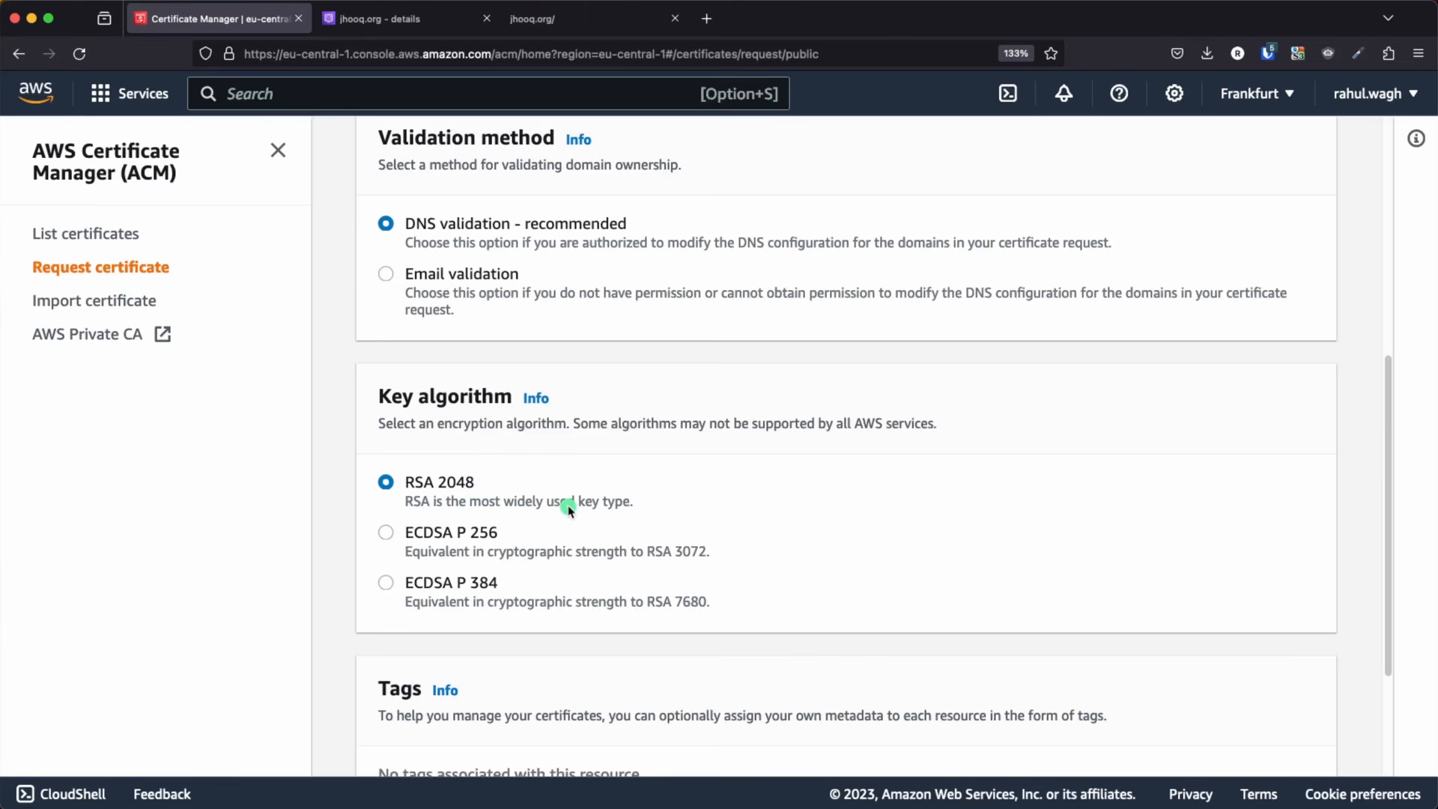
scroll(525, 504, down, 3)
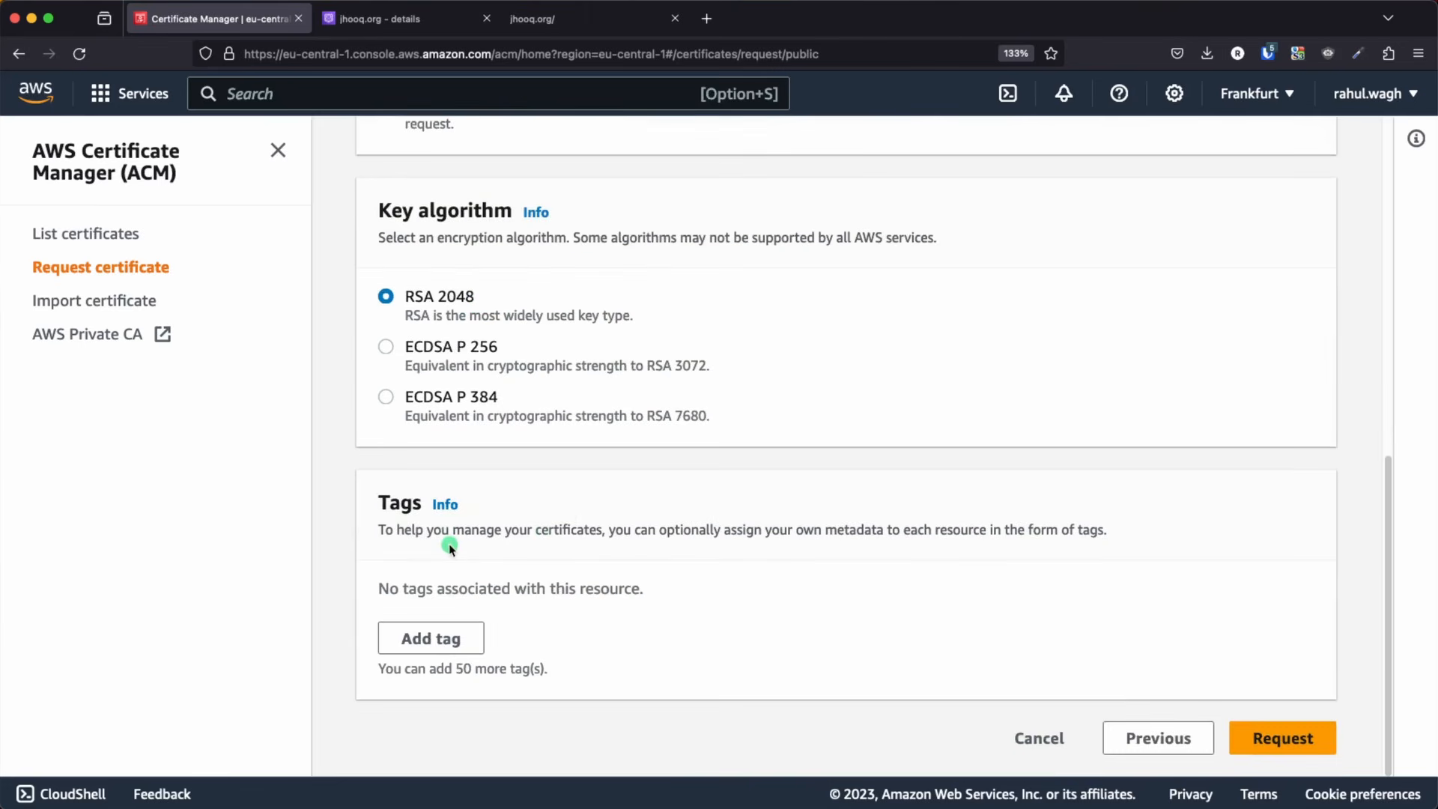
click(1277, 738)
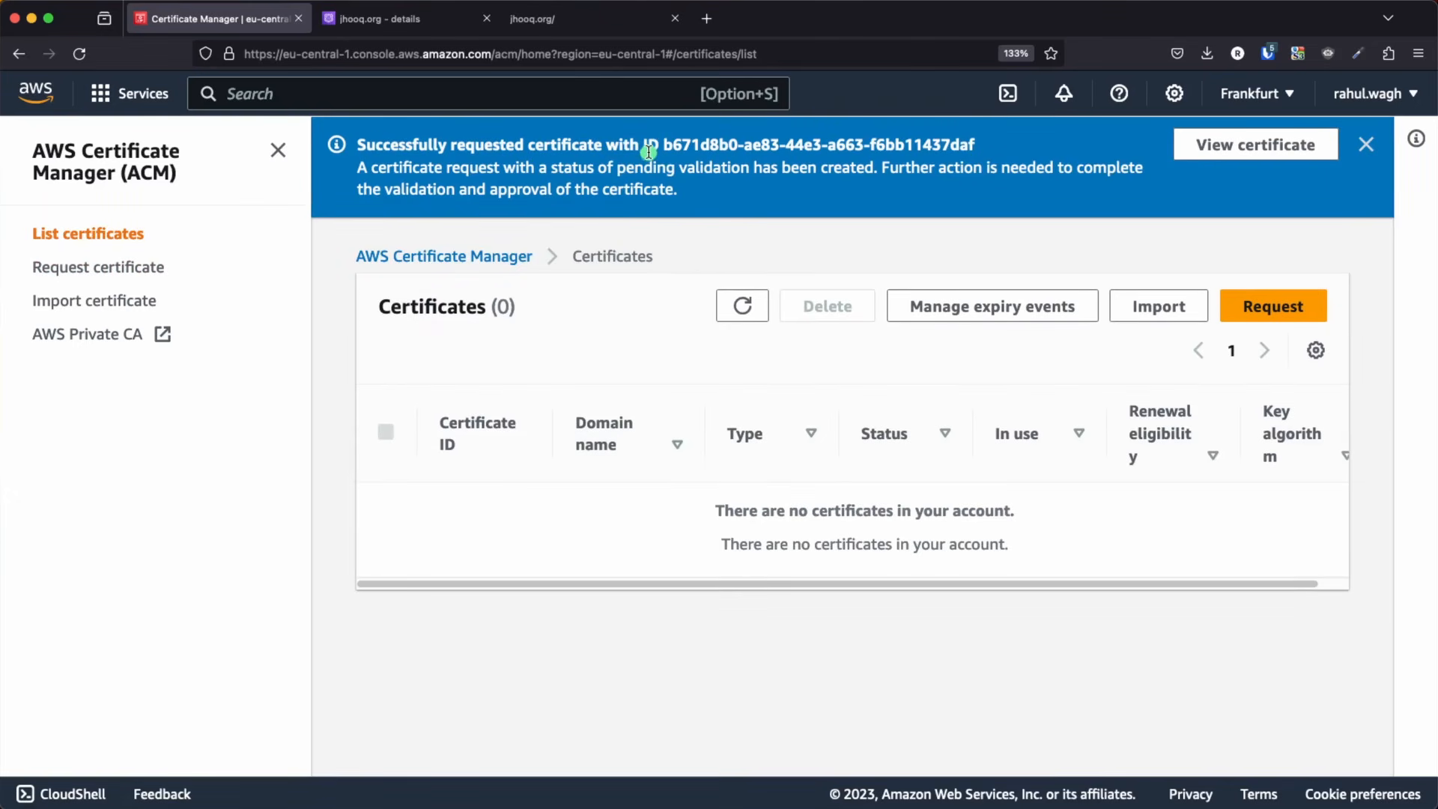
Highlight the requested certificate's ID and refresh the certificate list
drag(687, 145, 974, 144)
click(752, 336)
click(744, 304)
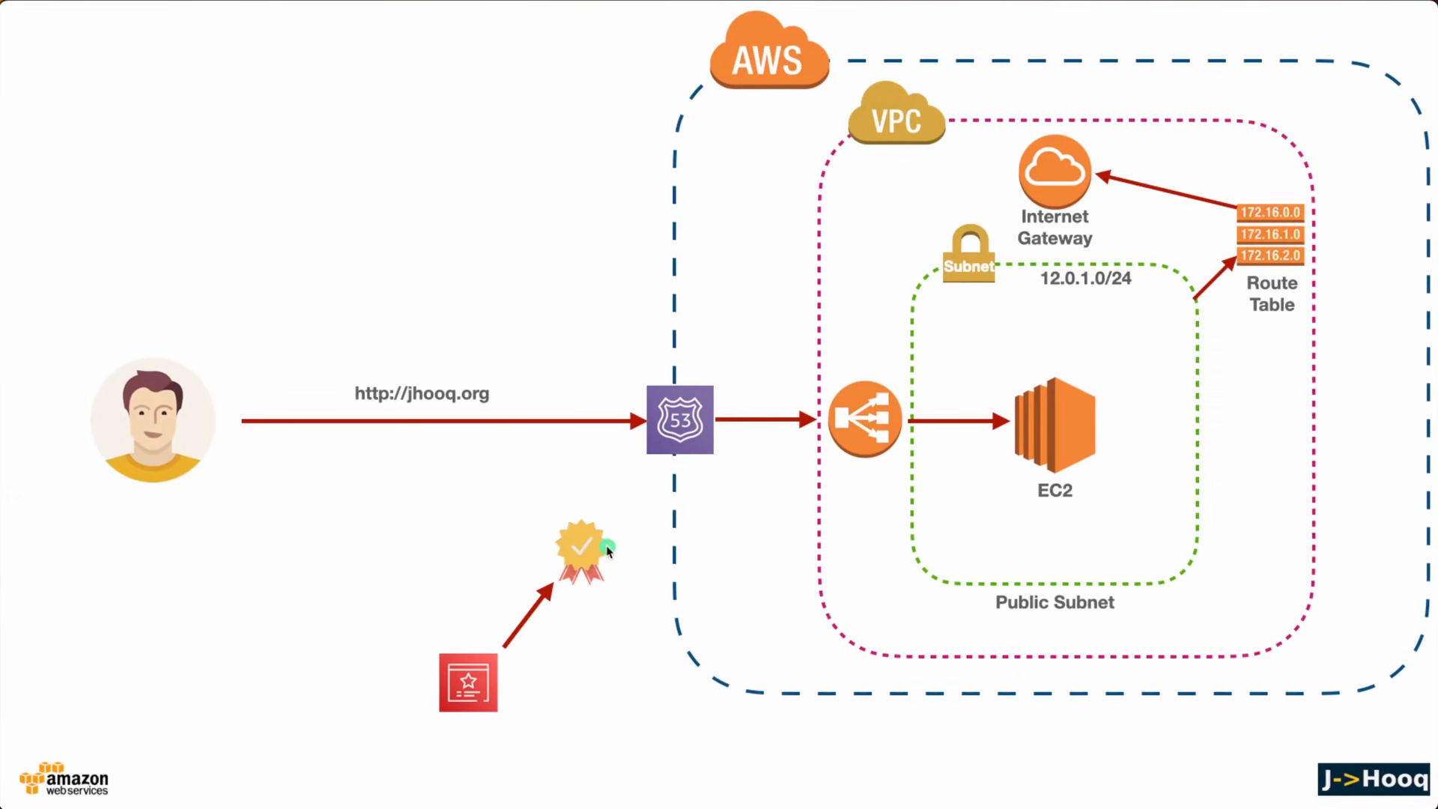
Advance the Keynote diagram to the certificate's link with Route 53 and return to Firefox to check the jhooq.org certificate's status
key(Right)
key(super+Tab)
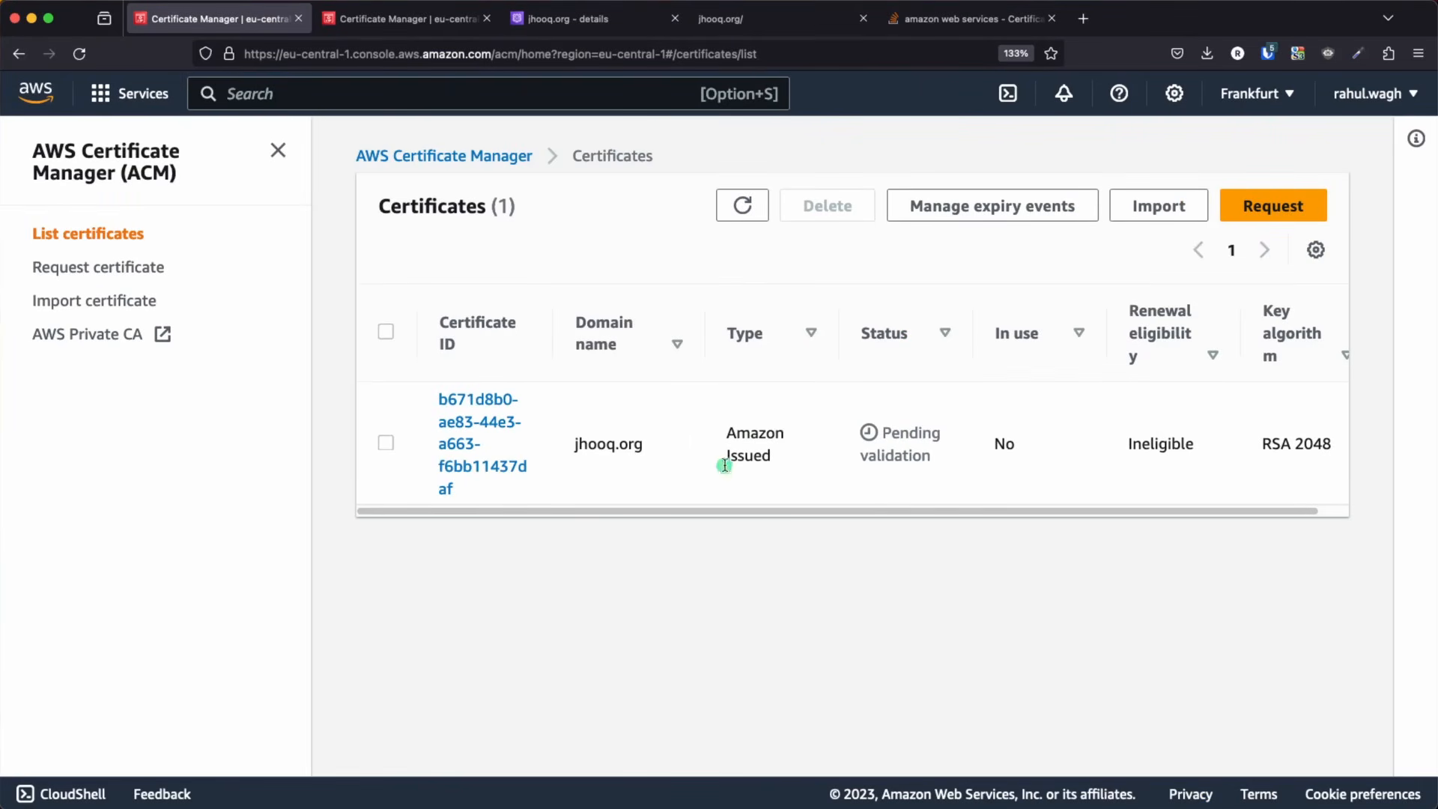
click(743, 204)
drag(882, 432, 914, 454)
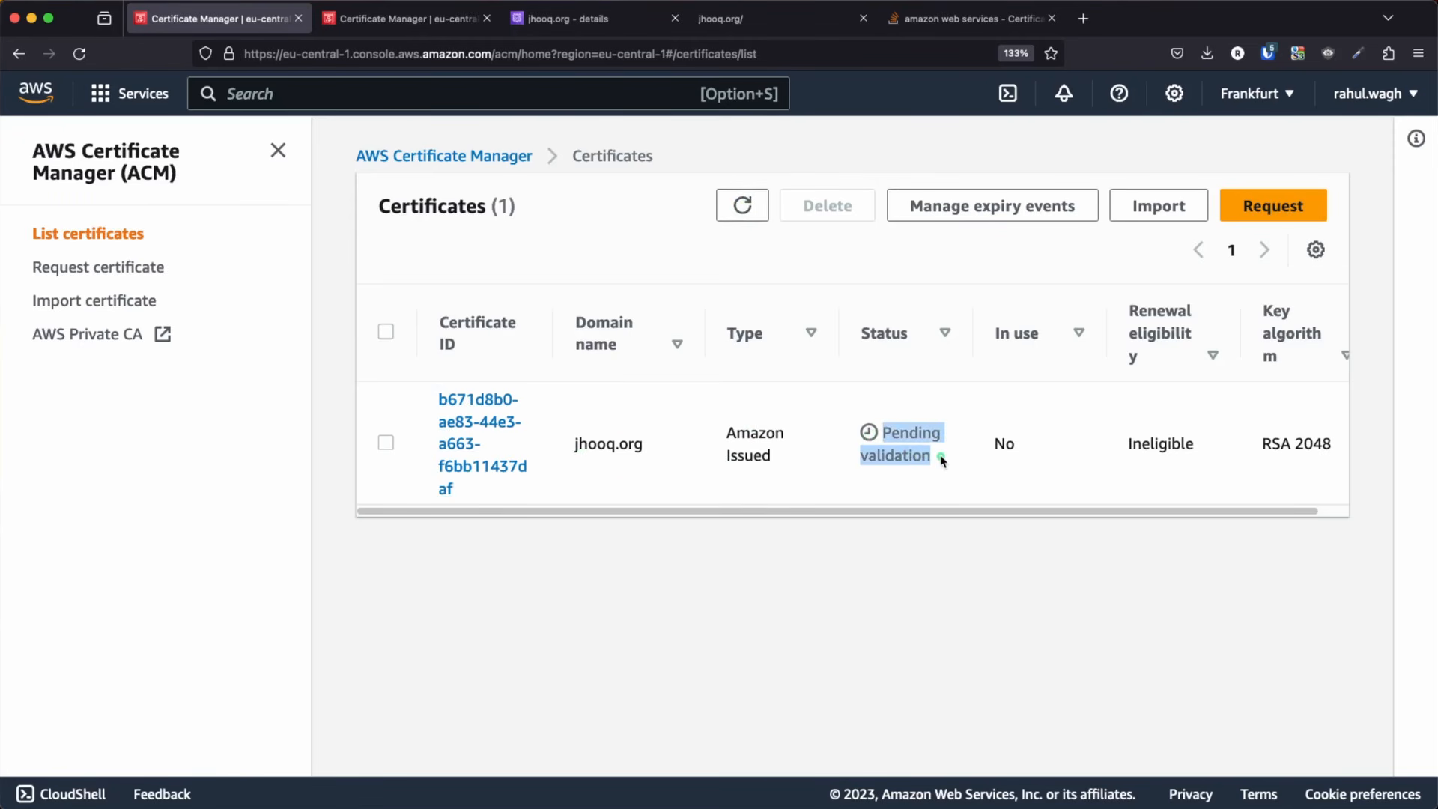
click(764, 570)
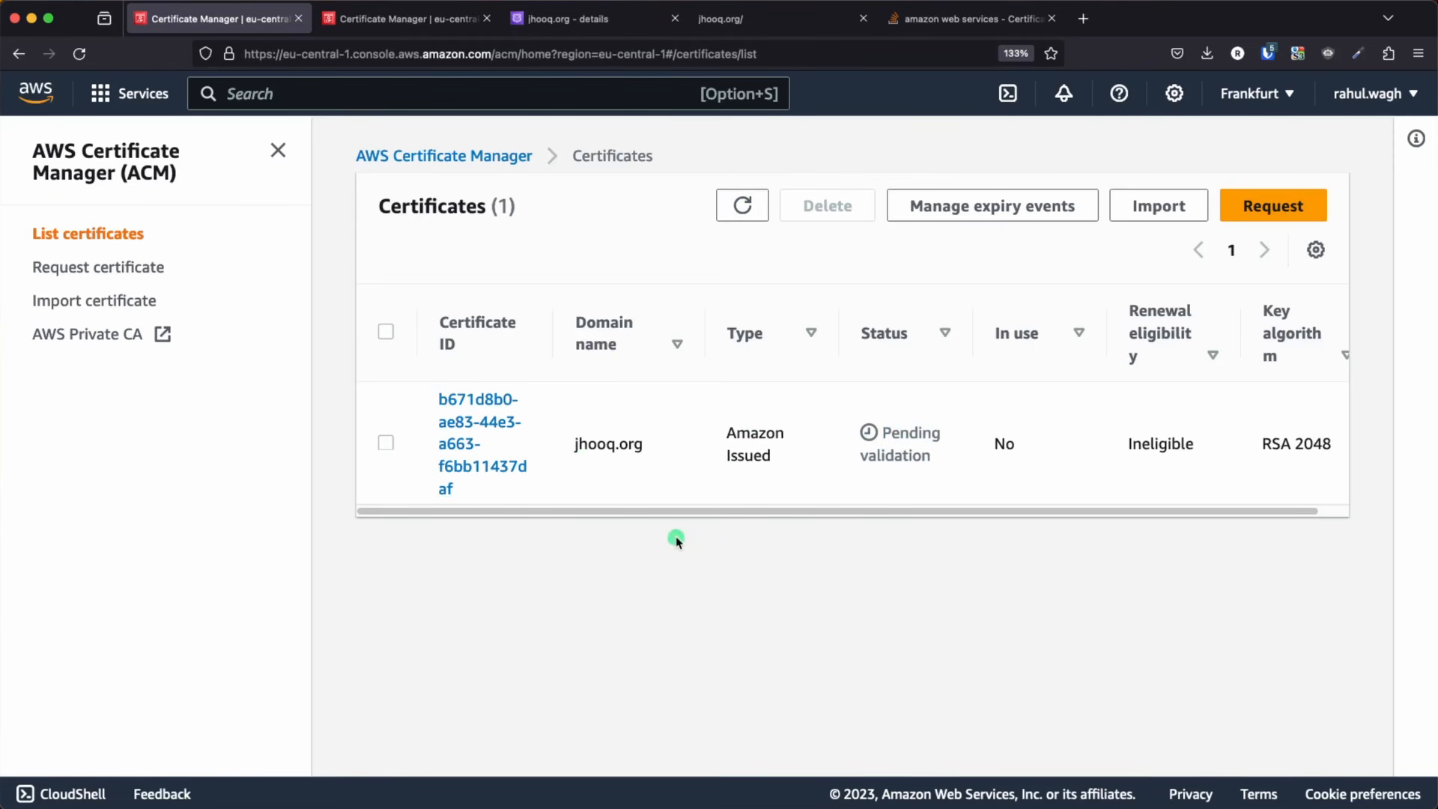
Open the jhooq.org certificate and create its CNAME validation record in Route 53
click(466, 426)
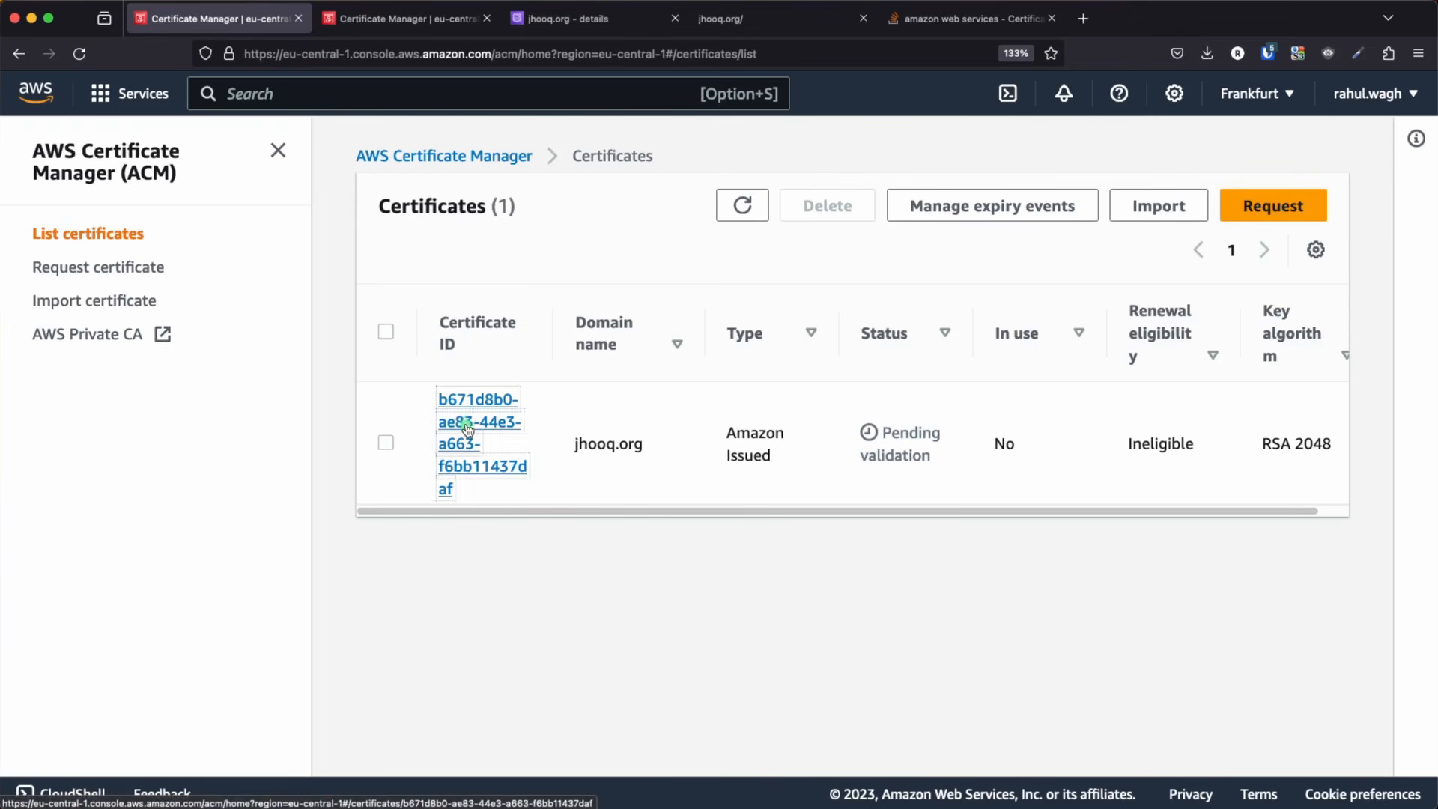
scroll(771, 600, down, 6)
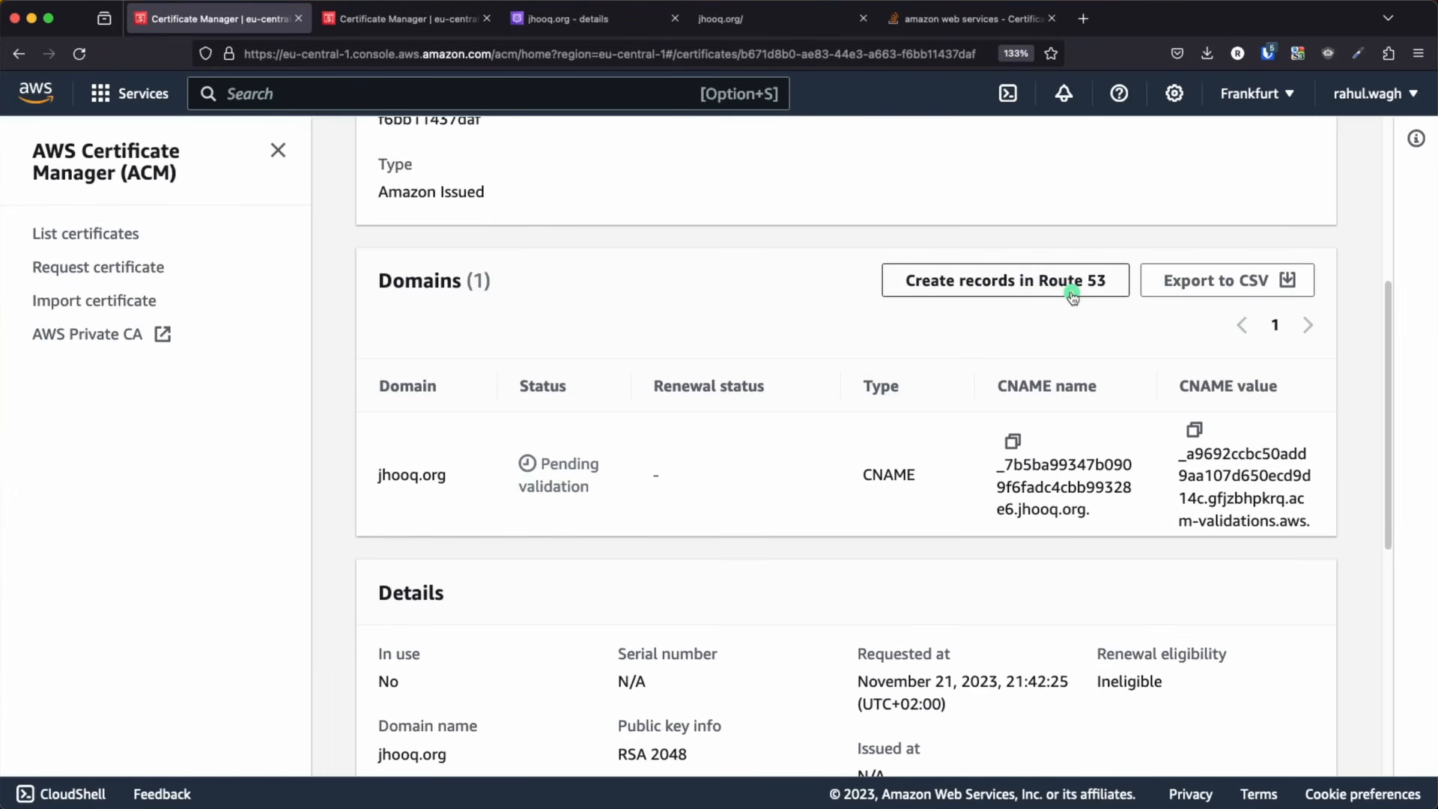
scroll(1049, 337, up, 4)
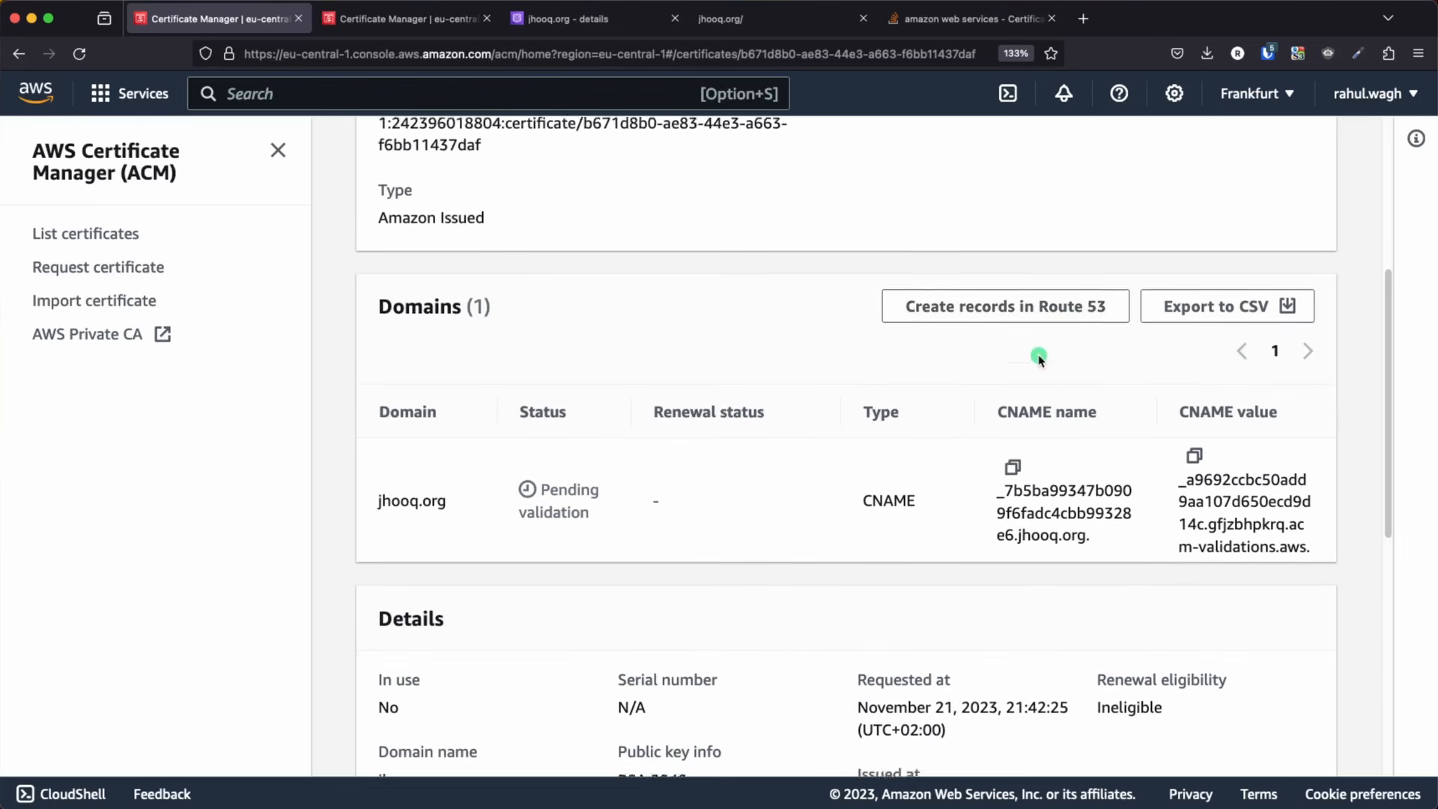
click(969, 380)
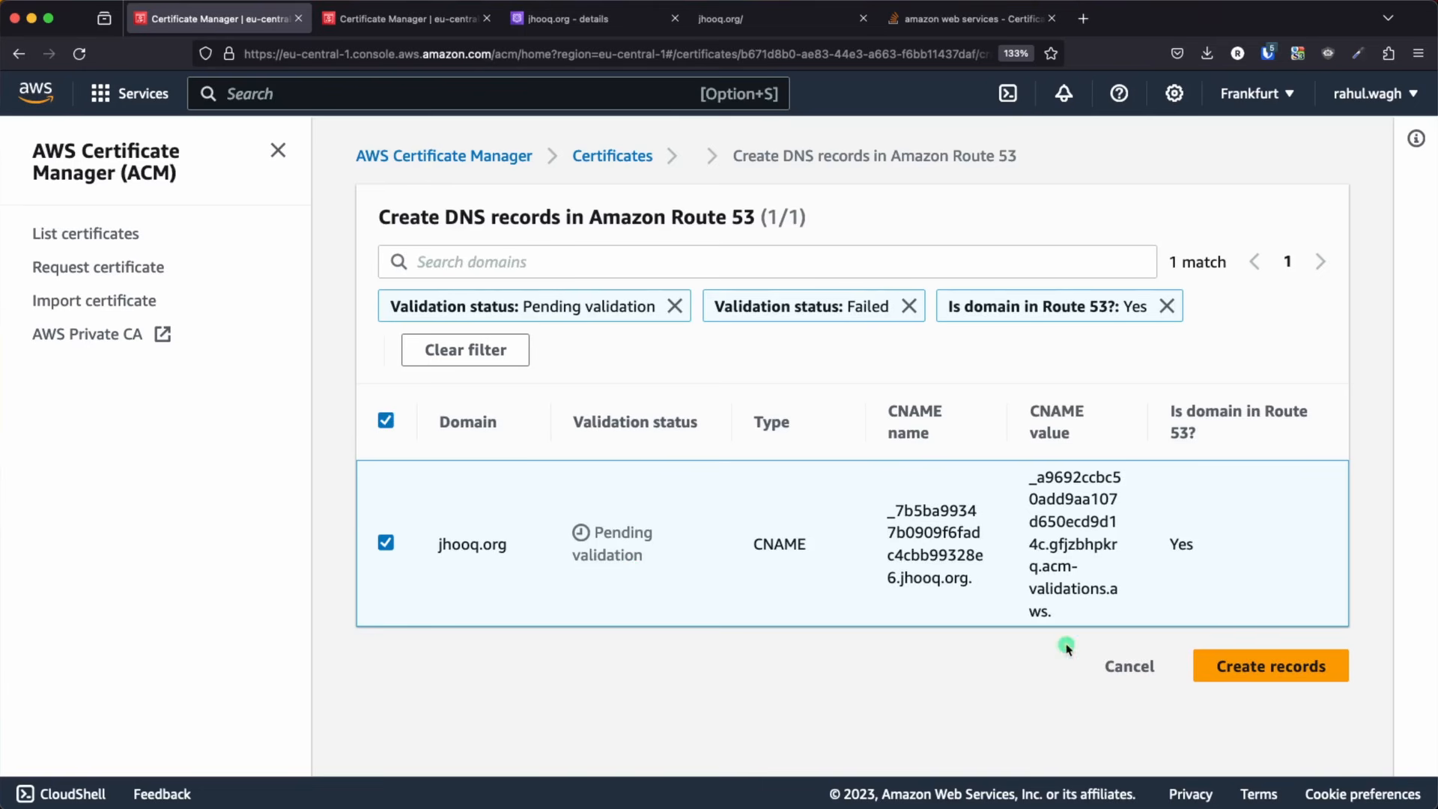
click(1288, 668)
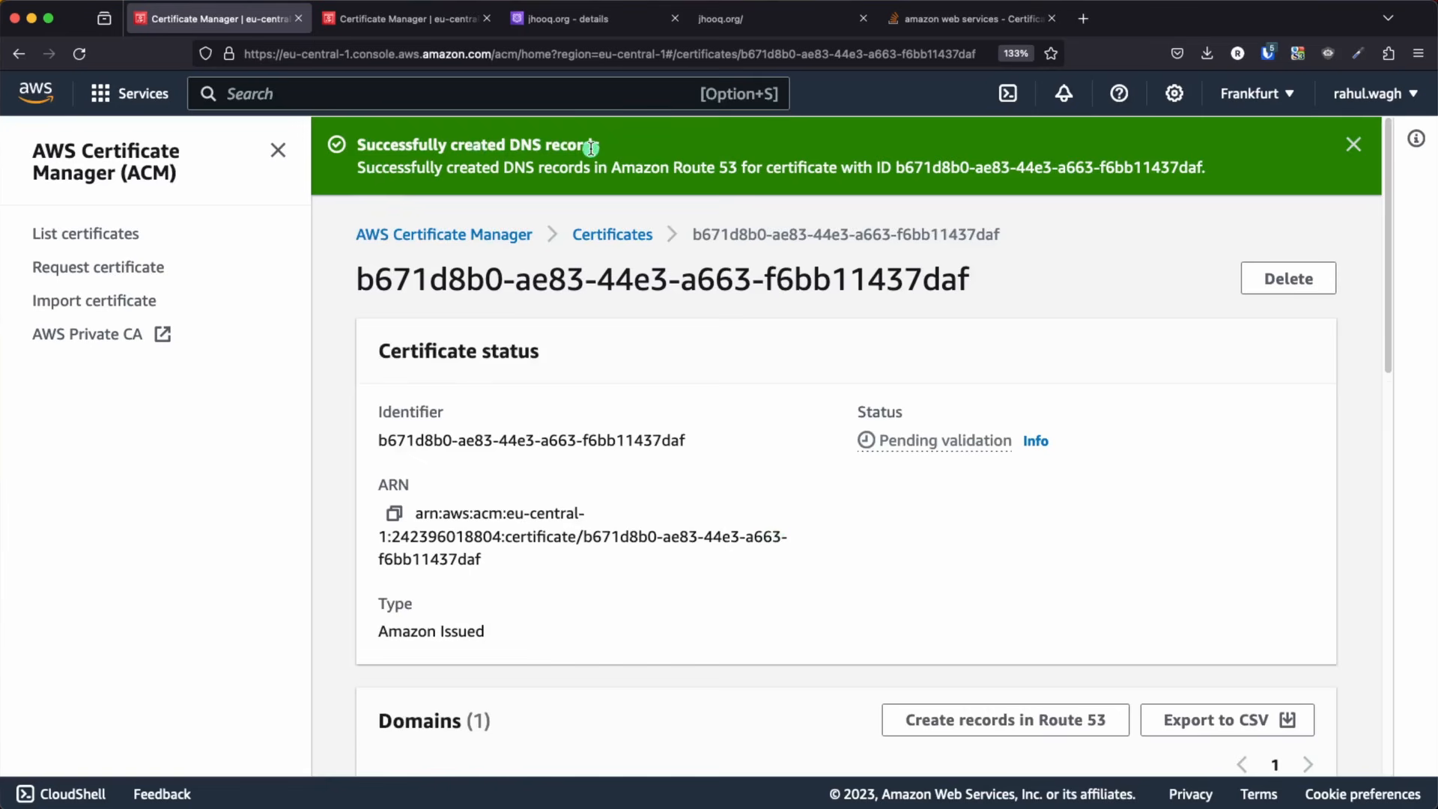
Refresh the record list of the jhooq.org hosted zone and highlight the CNAME record
click(569, 26)
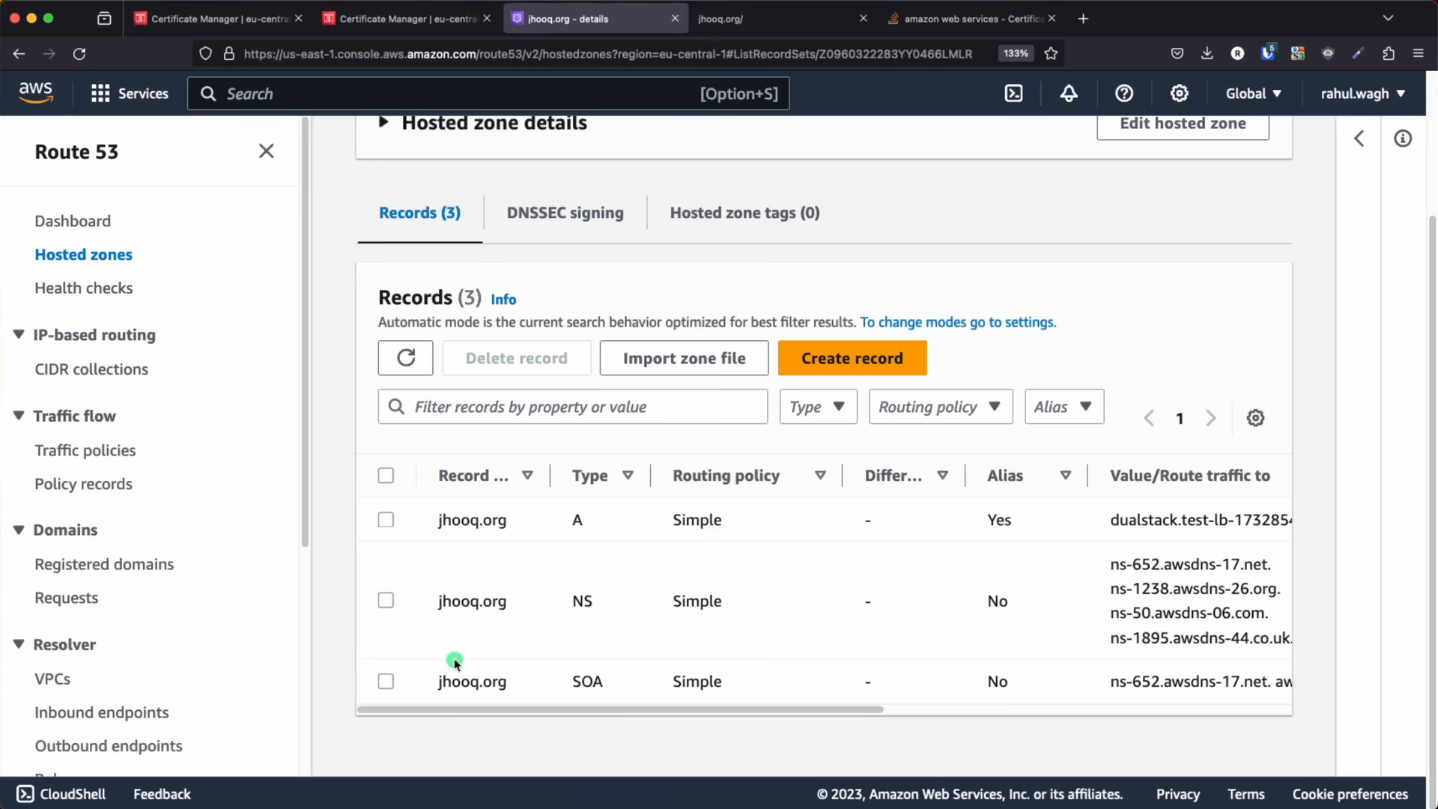
click(405, 361)
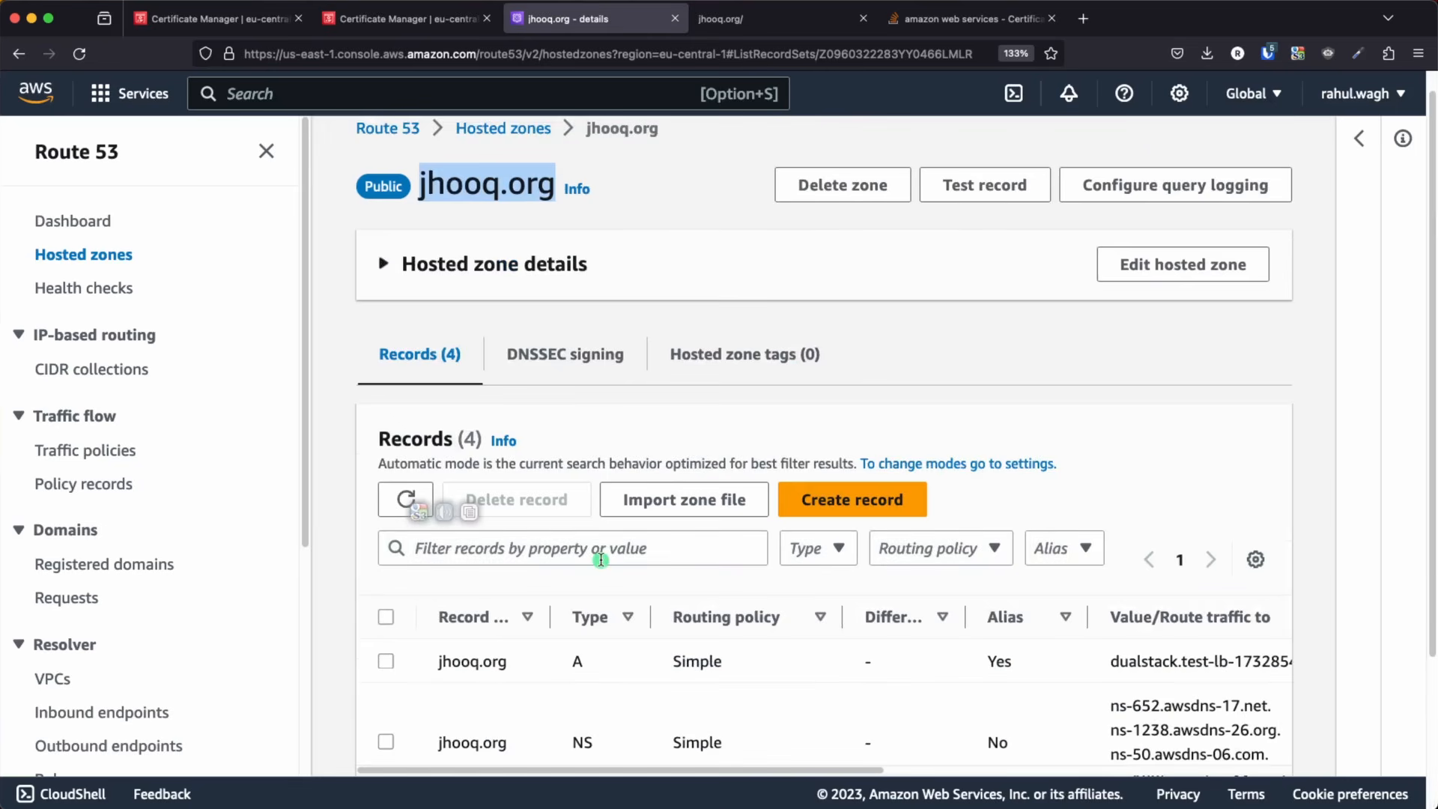
scroll(601, 563, down, 2)
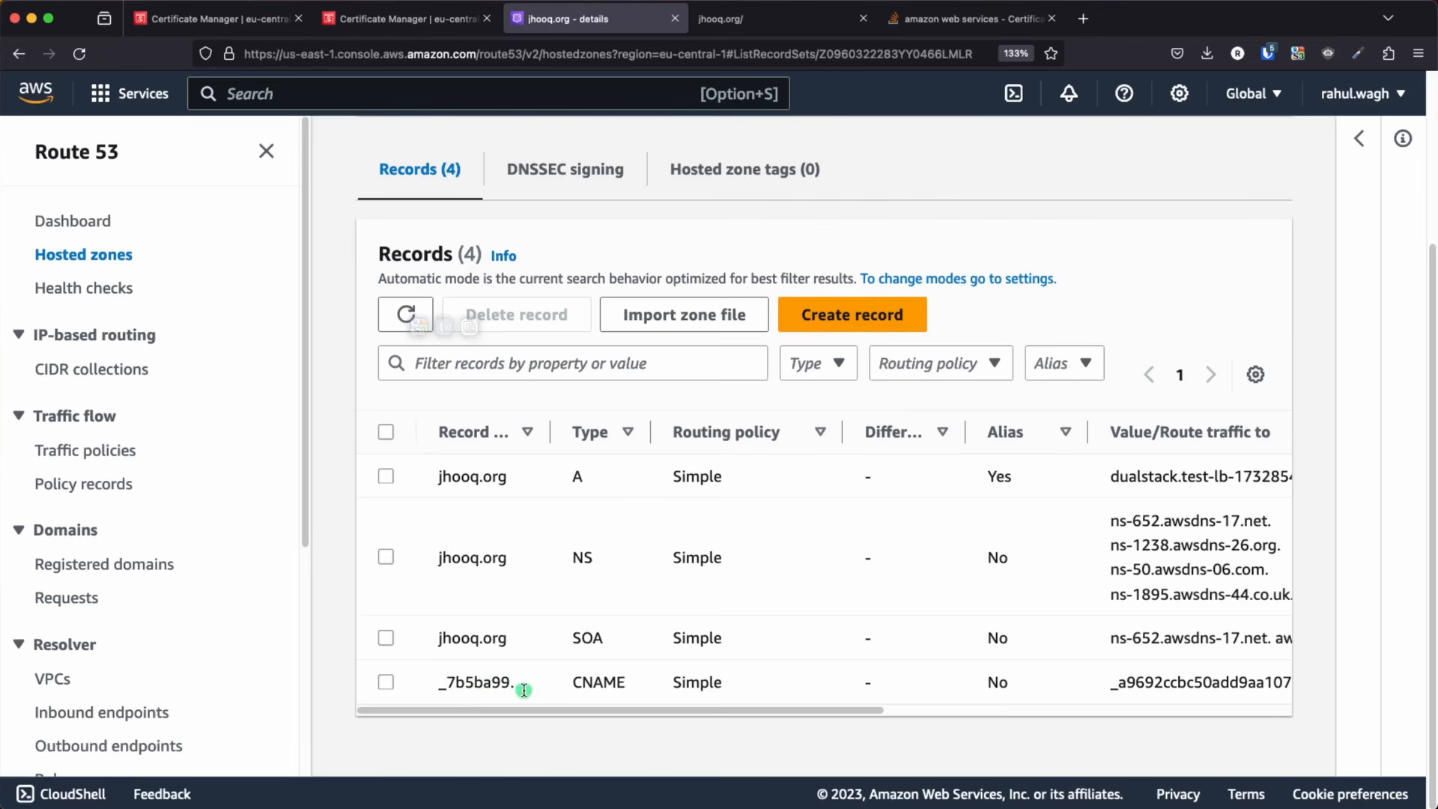
drag(465, 683, 1230, 673)
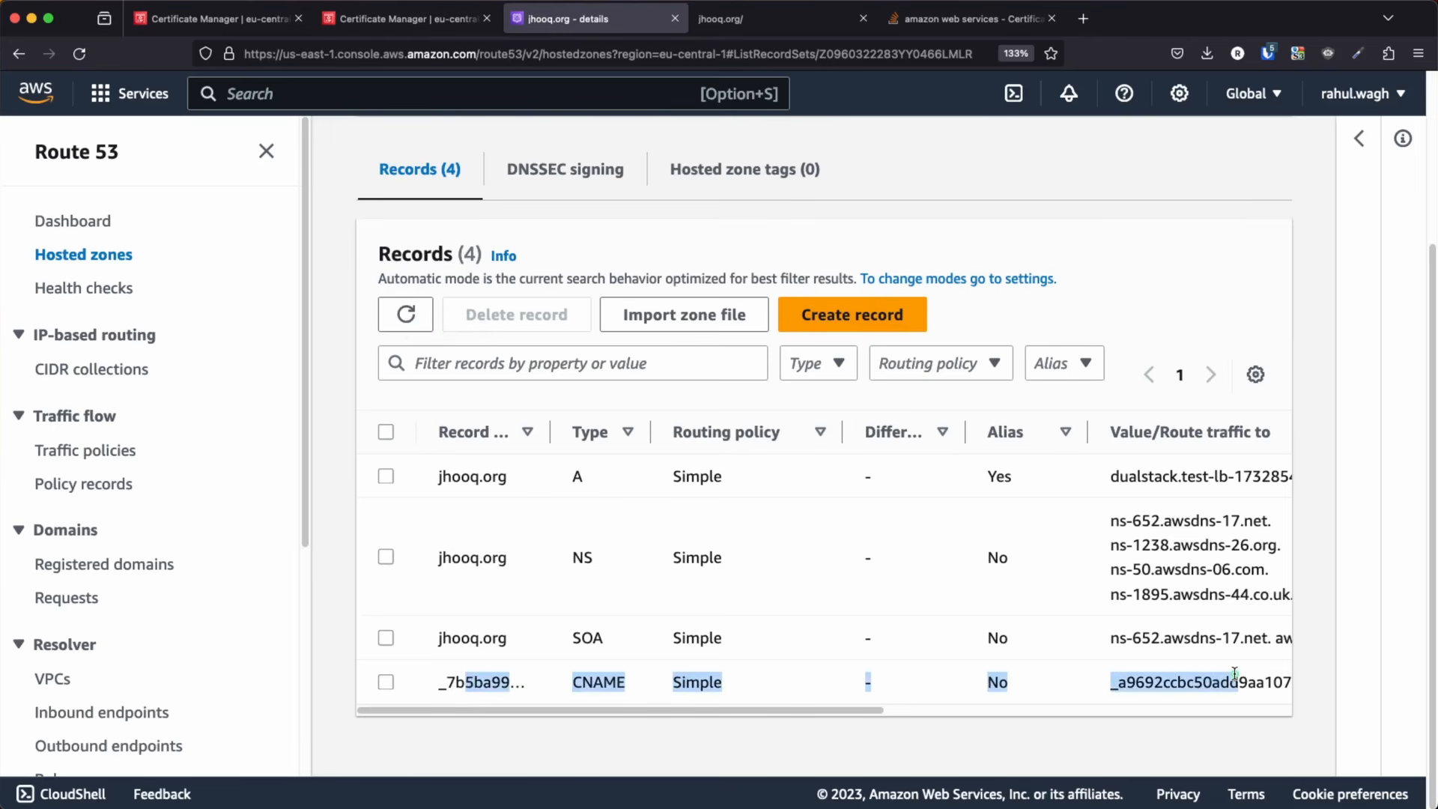
Widen the Record name column and select the CNAME record's name for comparison
drag(550, 430, 928, 443)
click(472, 683)
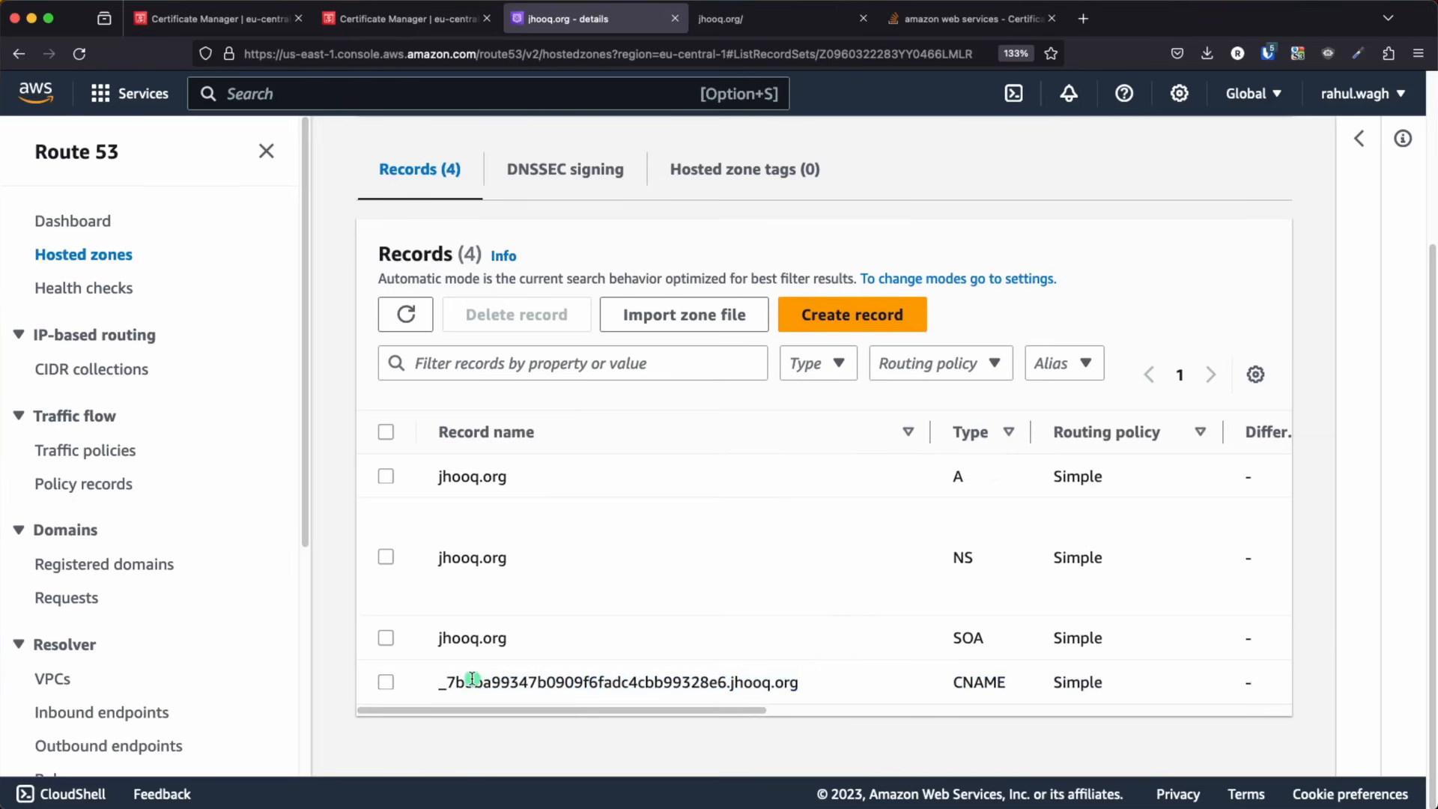
double_click(470, 681)
key(super+c)
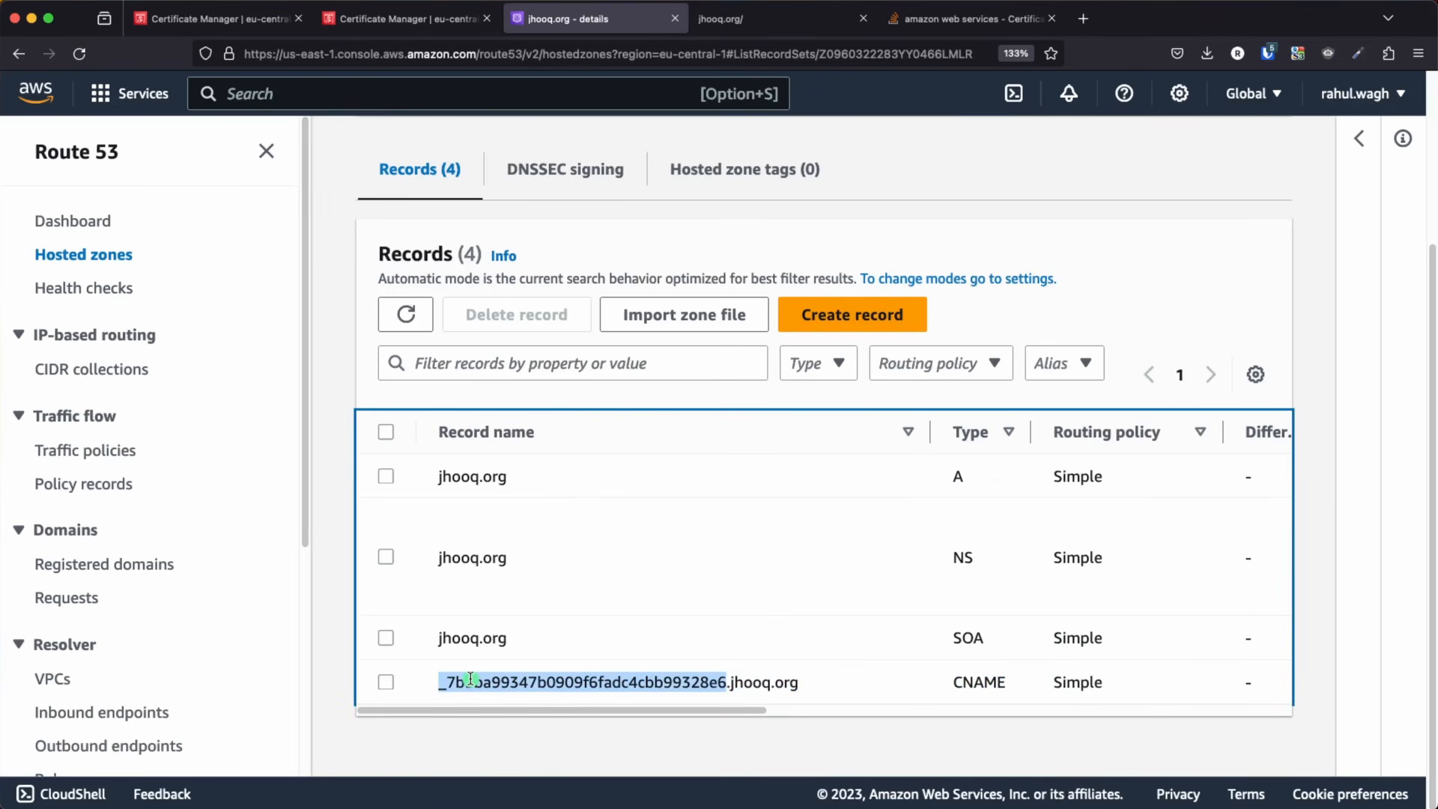
Find the copied CNAME record name on the jhooq.org certificate's details page to compare it with the Route 53 record
click(374, 28)
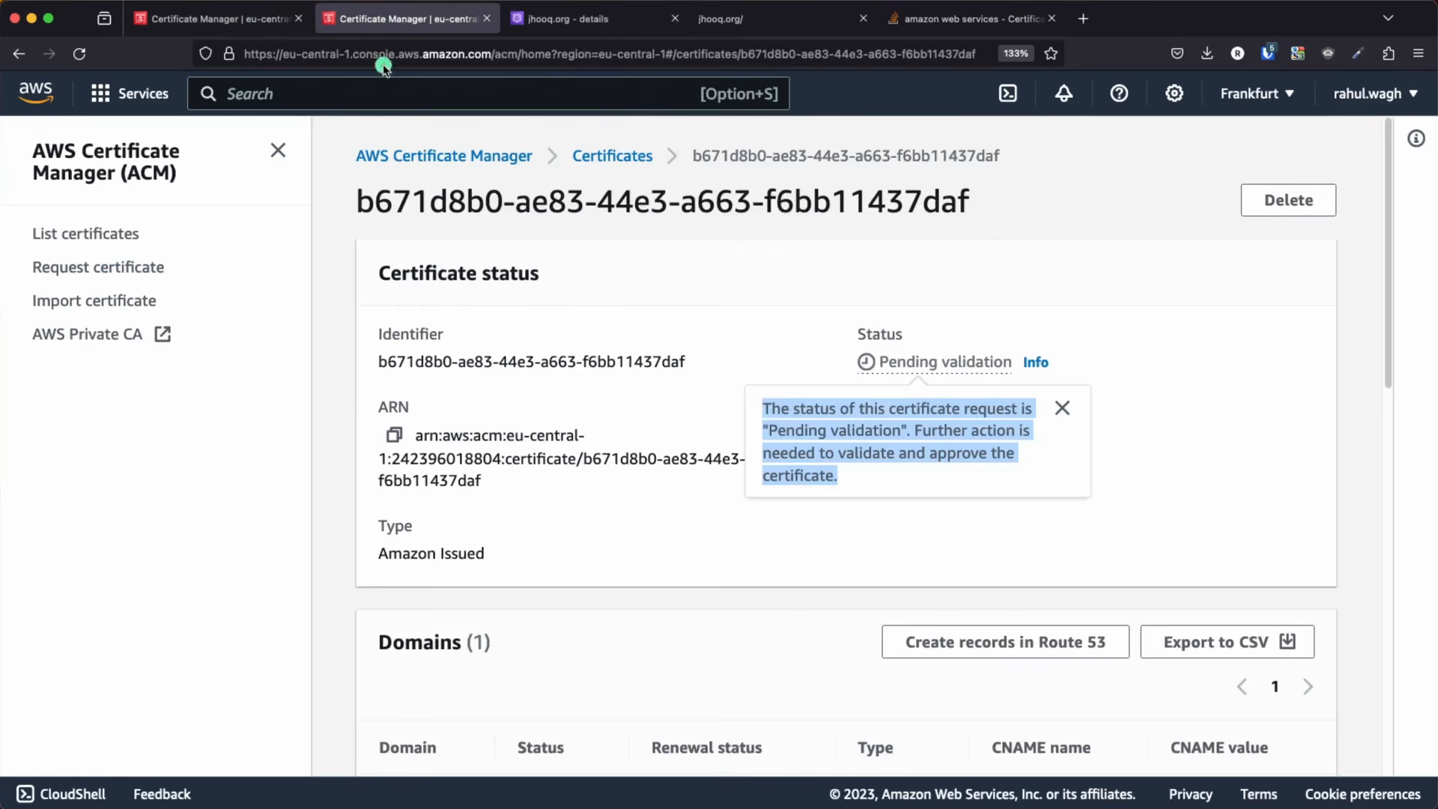
click(651, 551)
scroll(653, 550, down, 10)
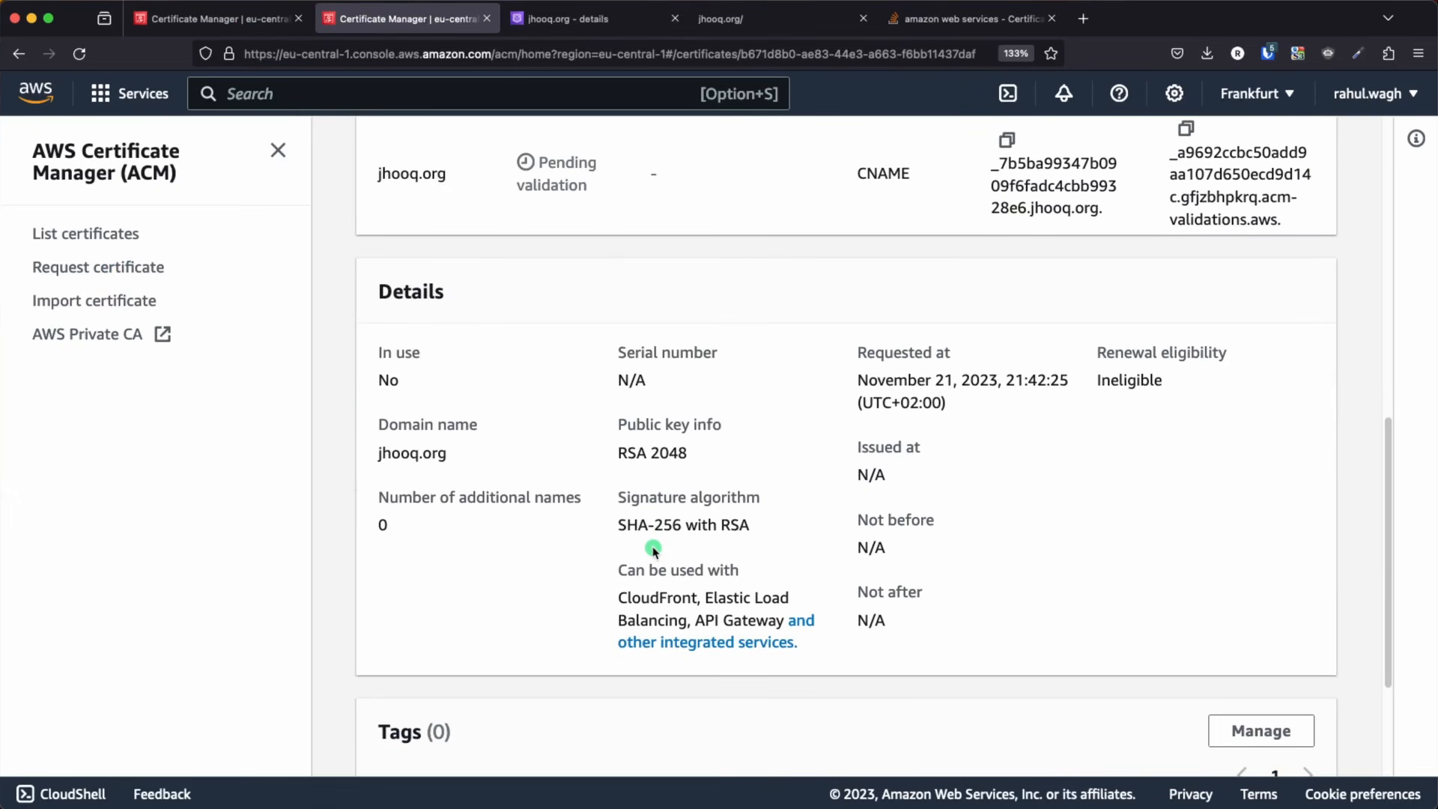
scroll(652, 551, up, 1)
key(super+f)
key(super+v)
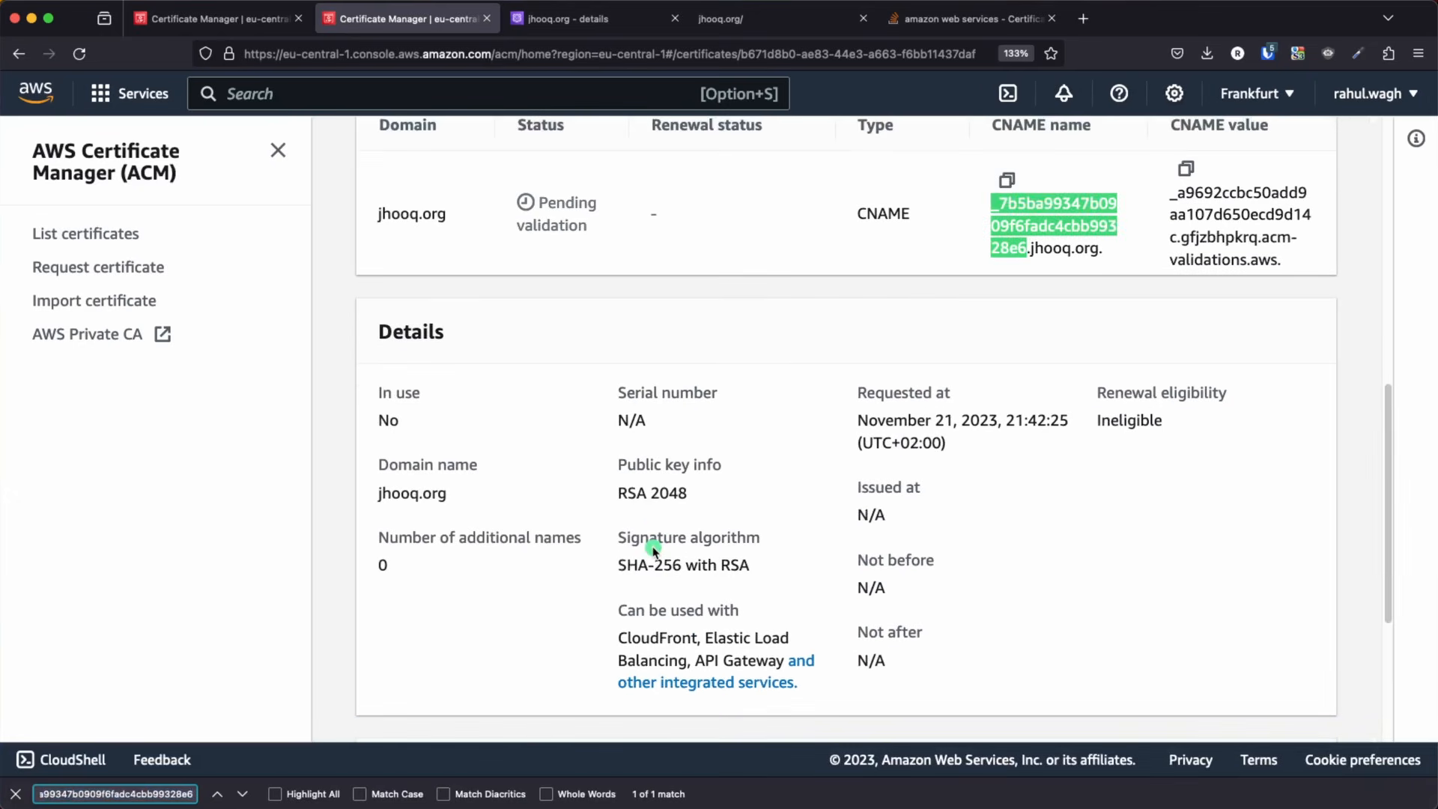
scroll(928, 236, up, 3)
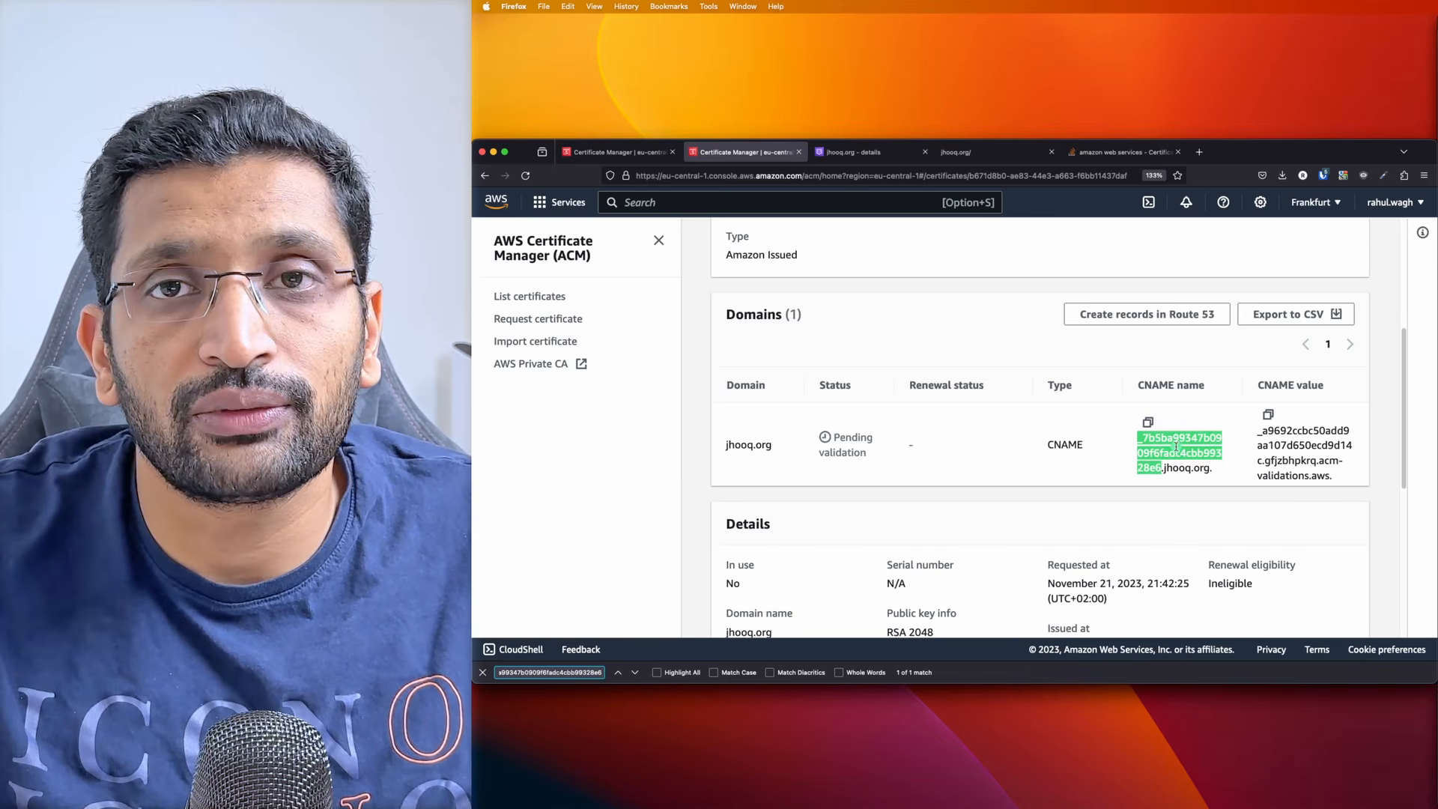
Close the duplicate Certificate Manager page and reload the remaining certificate details page to check the validation status
key(super+w)
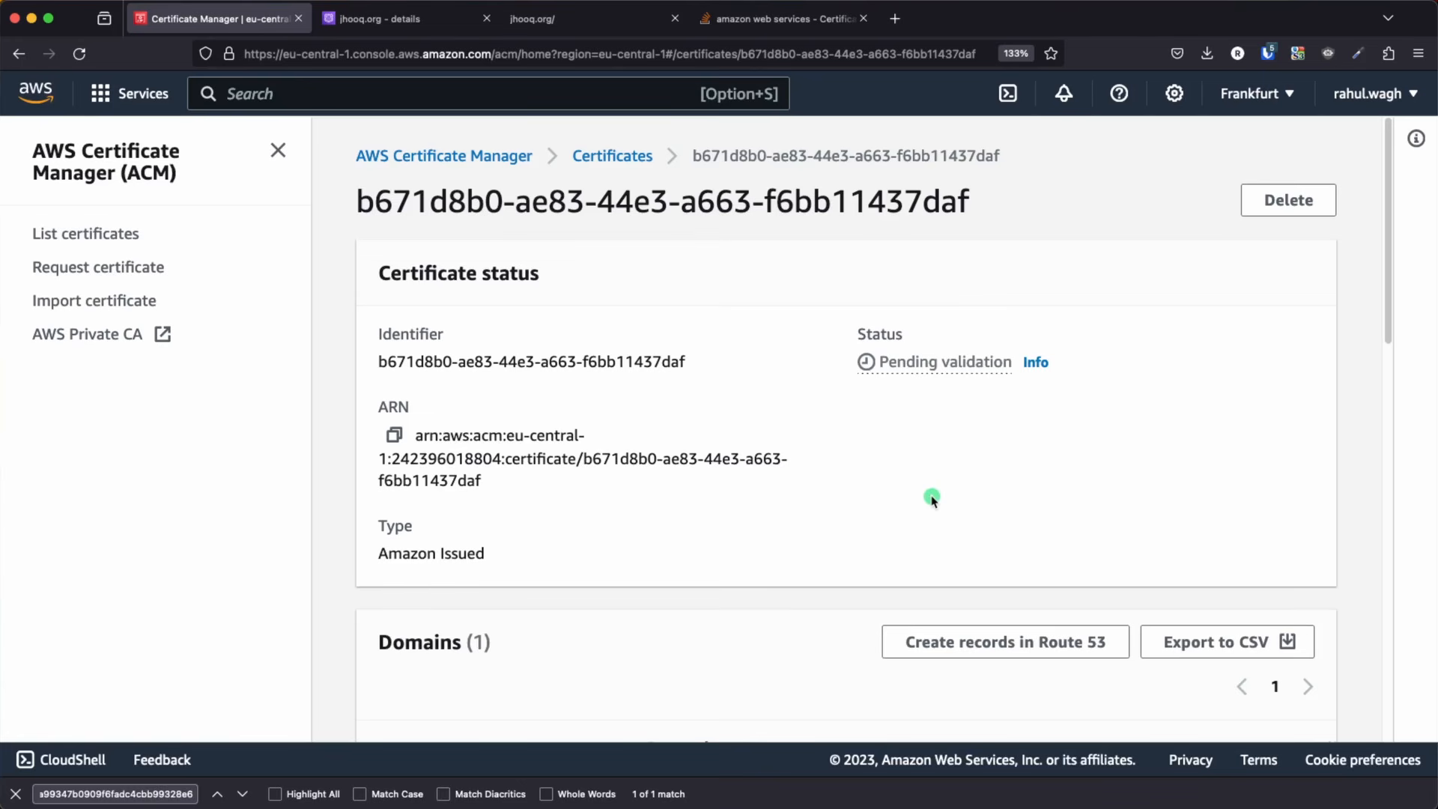
key(super+r)
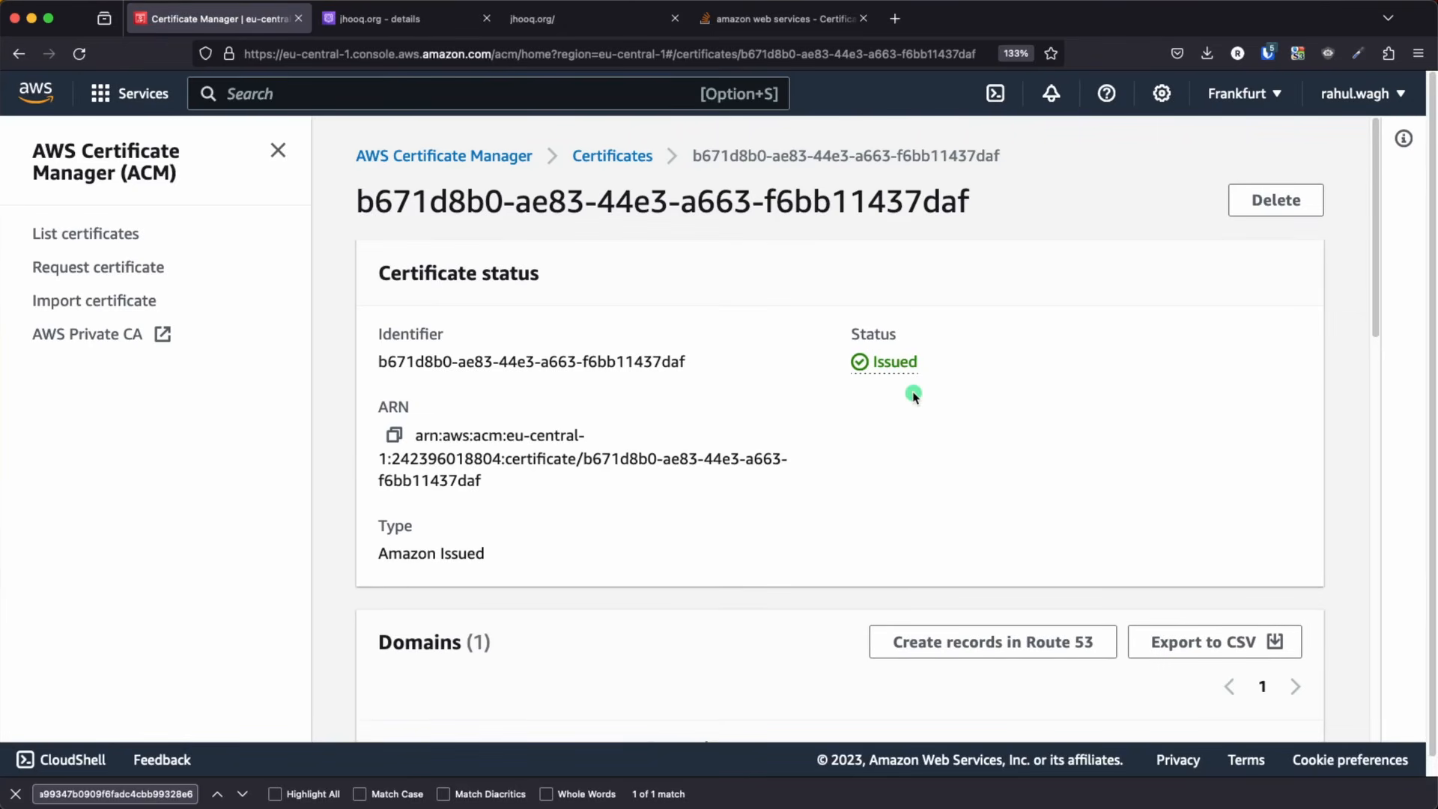
Leave the Route 53 hosted zone for EC2 and open the details of the test-lb load balancer
click(428, 30)
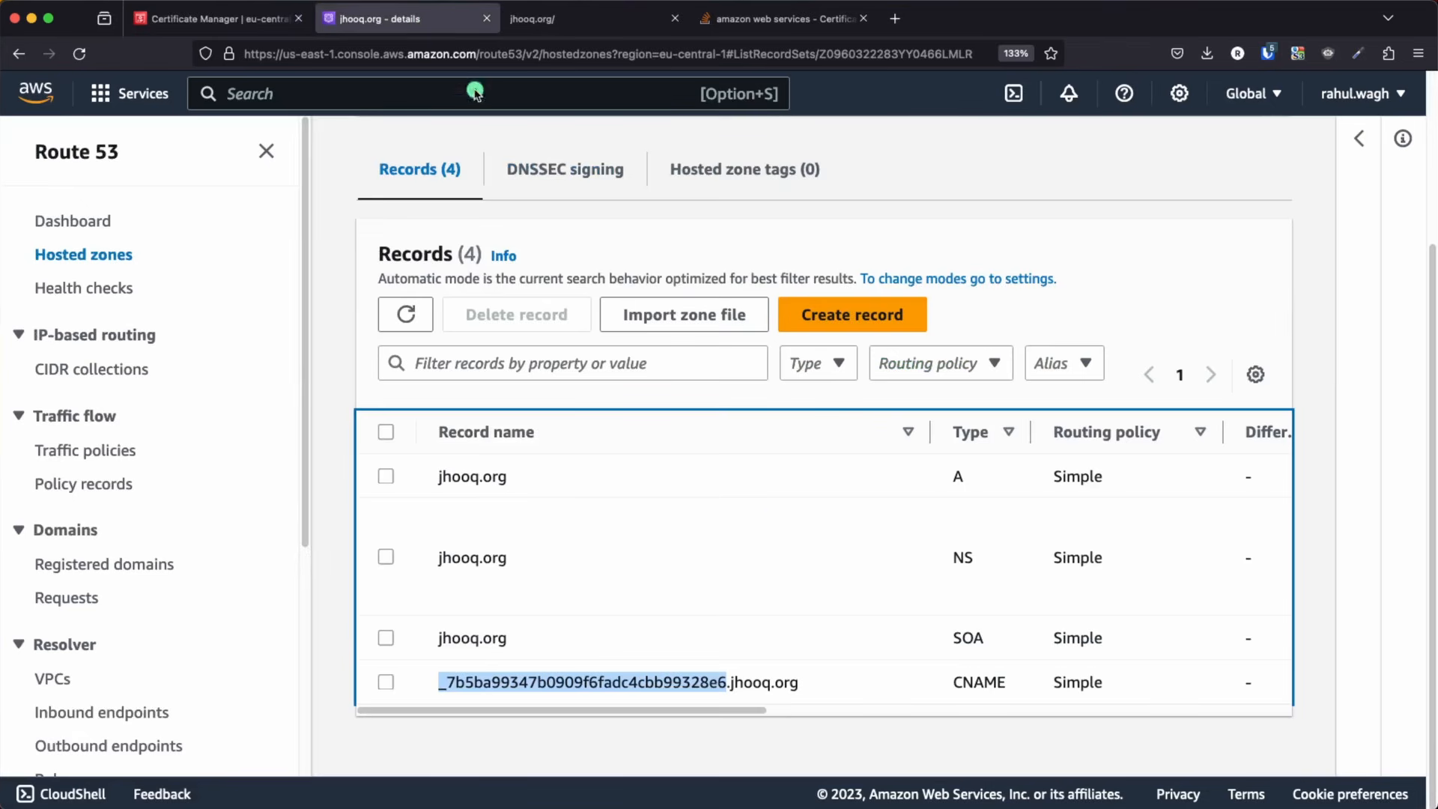
scroll(656, 534, up, 3)
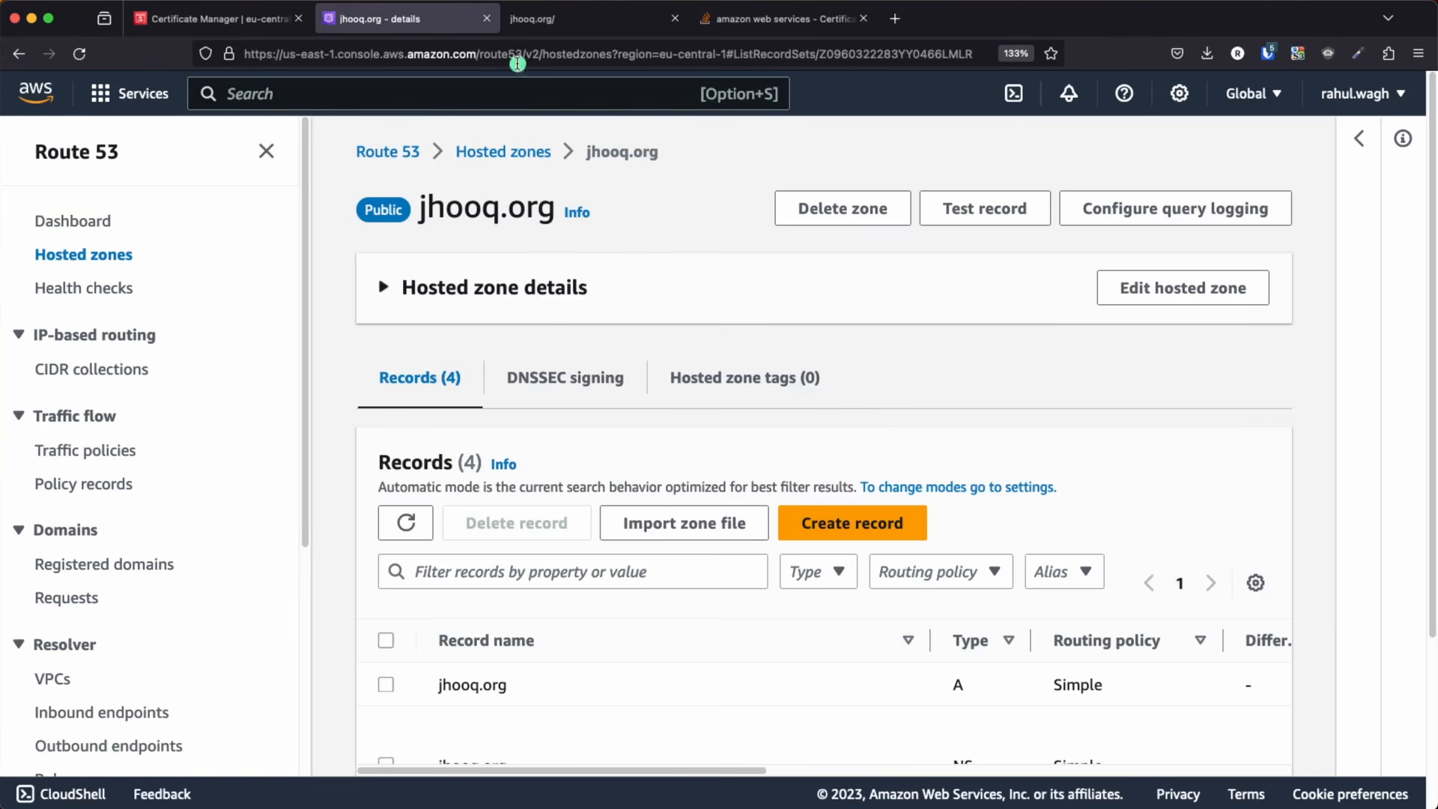
click(34, 91)
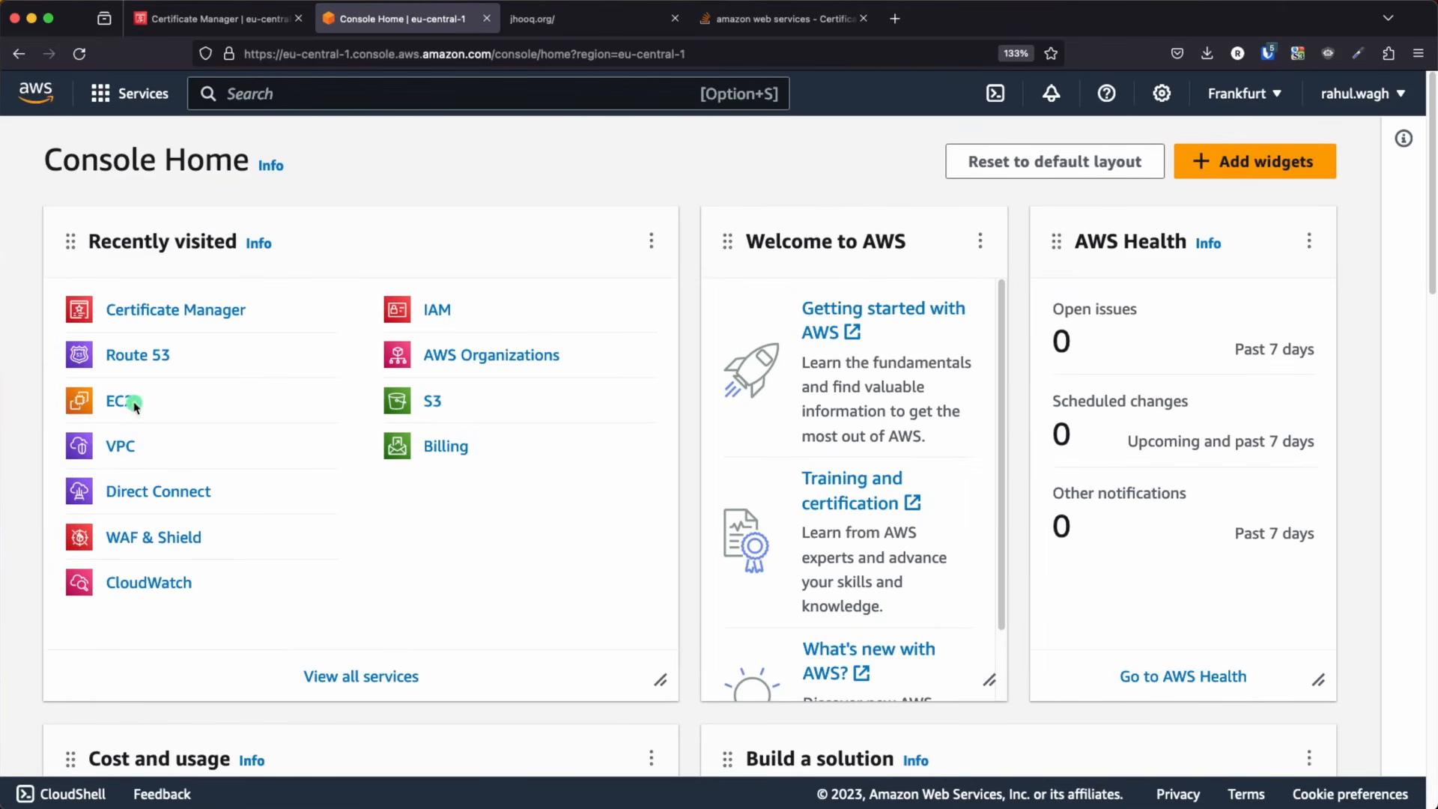
click(124, 403)
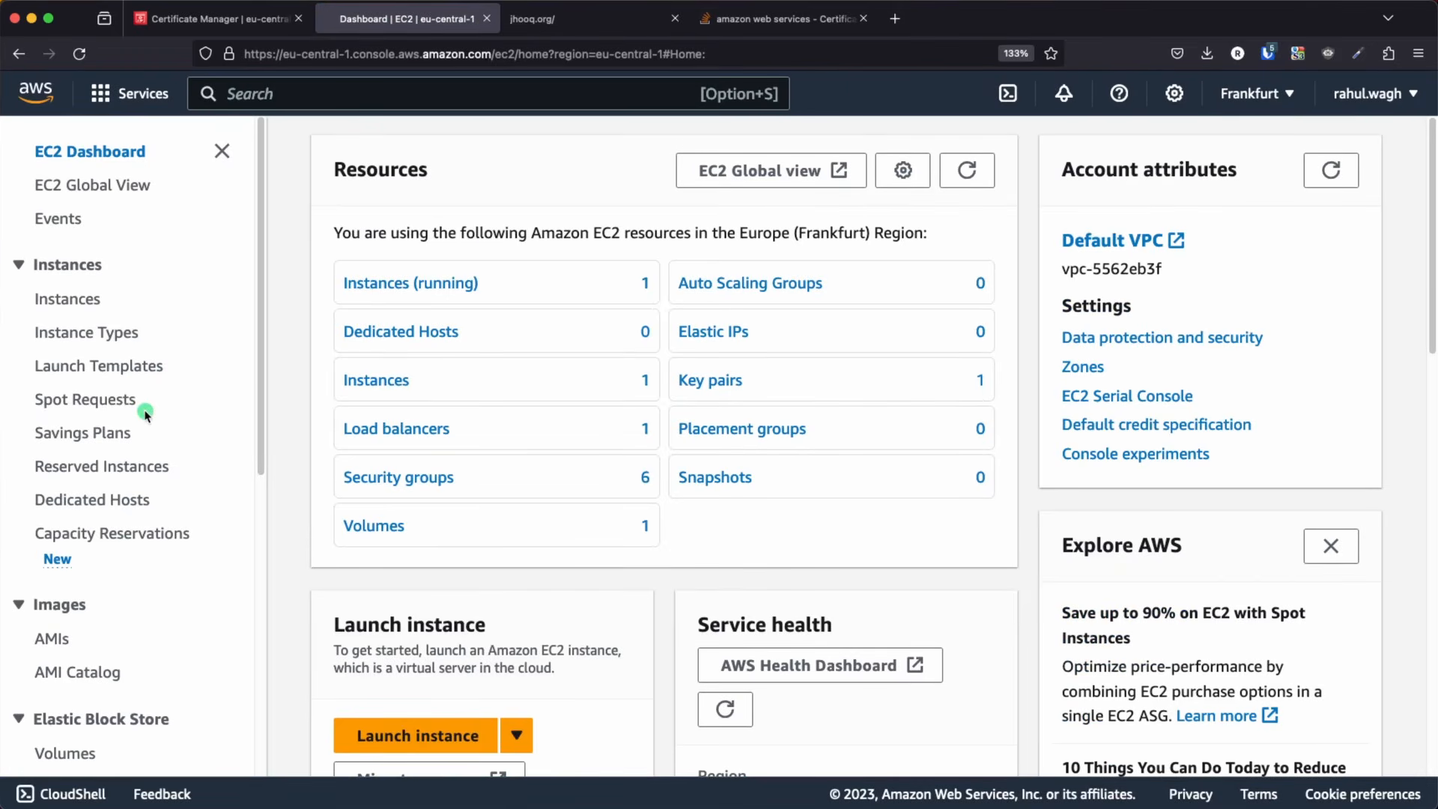
scroll(145, 413, down, 5)
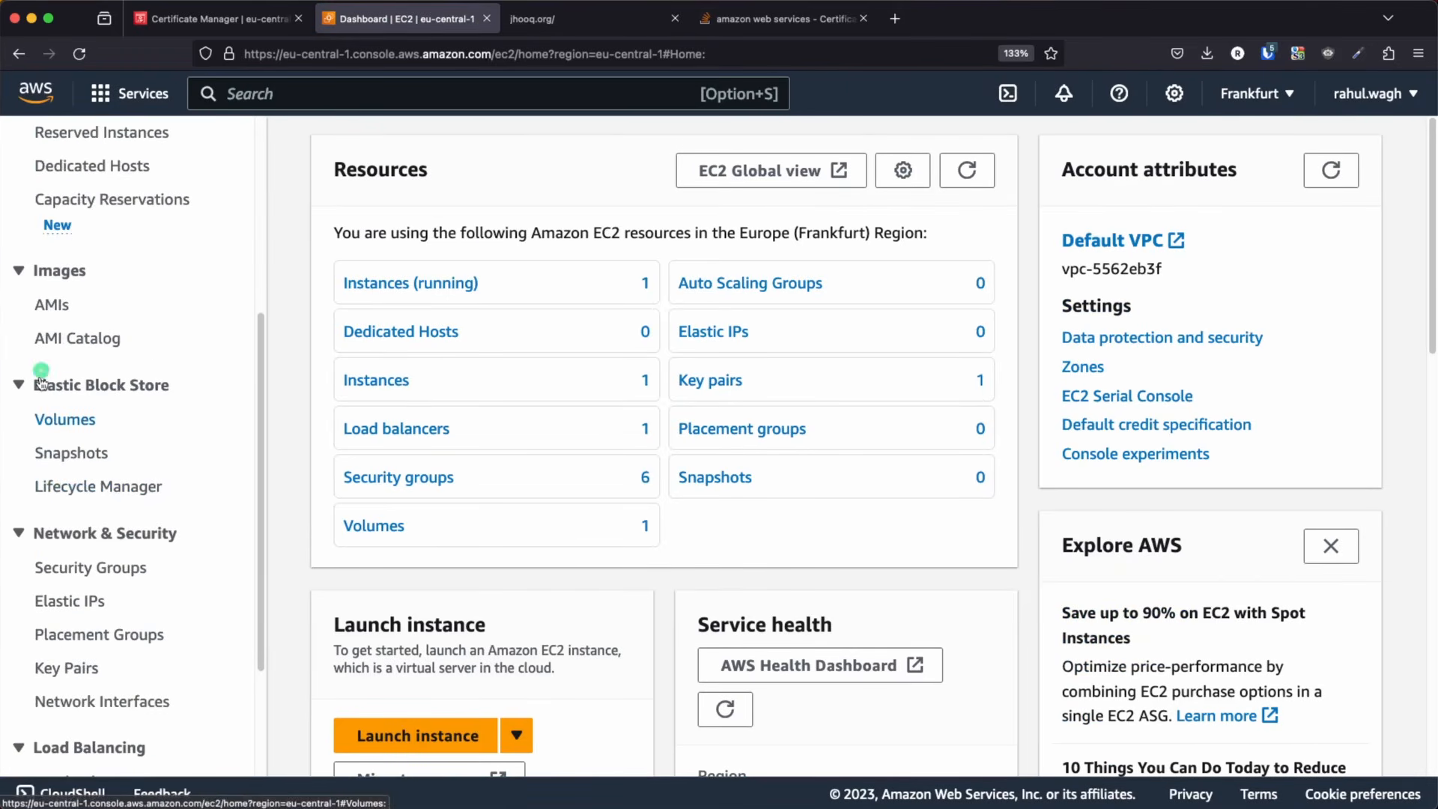
scroll(107, 483, down, 3)
click(73, 606)
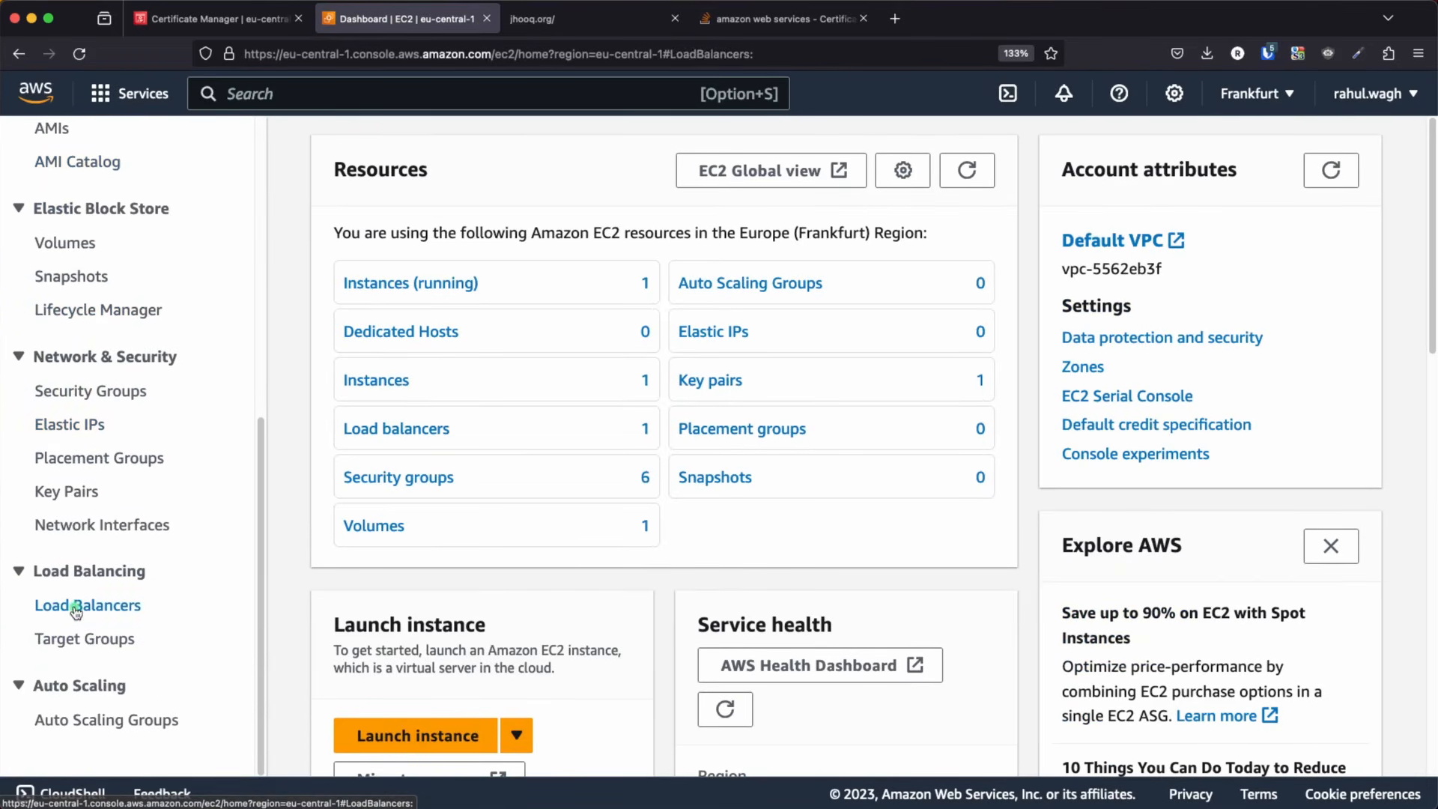
click(427, 411)
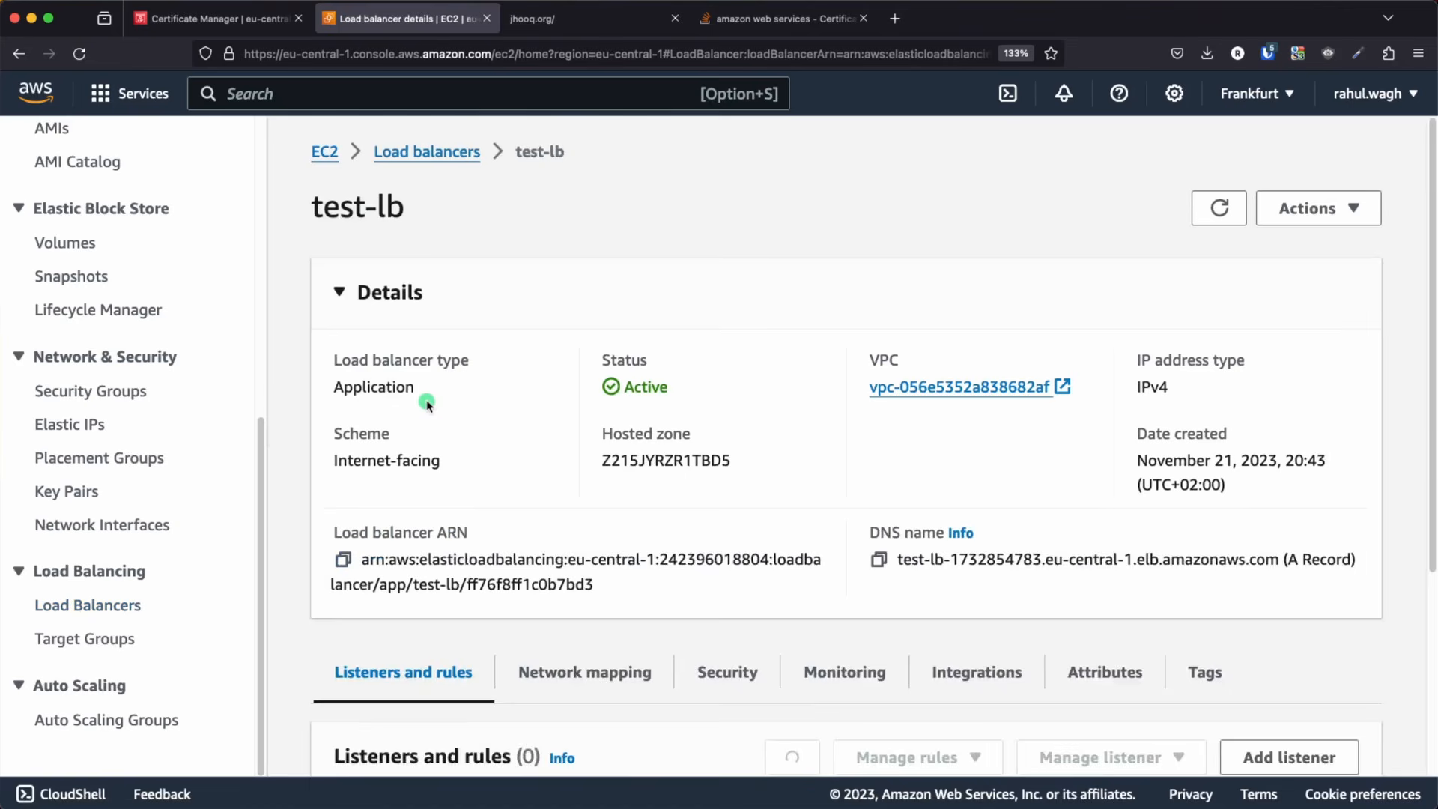
Examine test-lb's listeners and rules and highlight the existing HTTP:80 listener
scroll(686, 462, down, 5)
scroll(686, 462, down, 3)
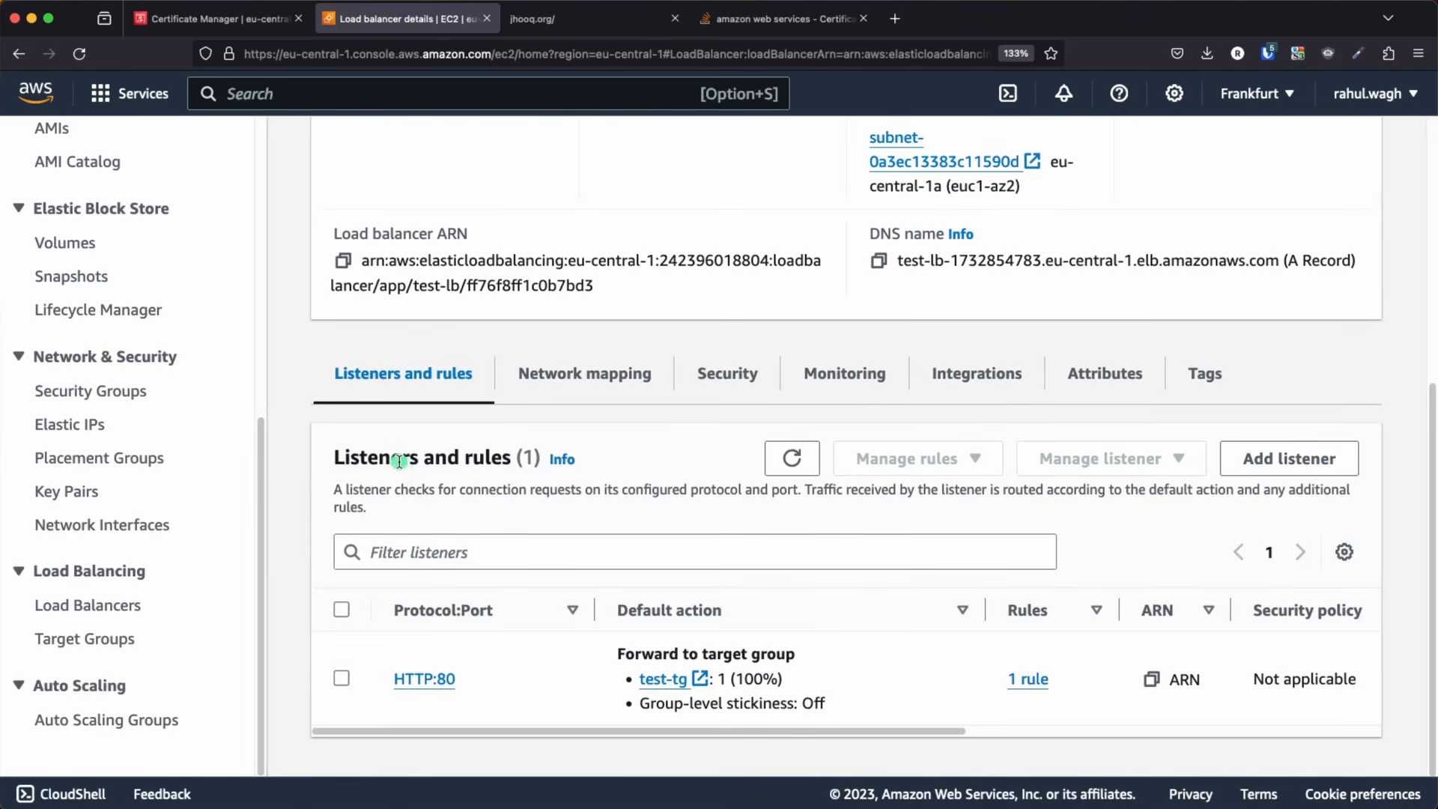
drag(458, 679, 393, 678)
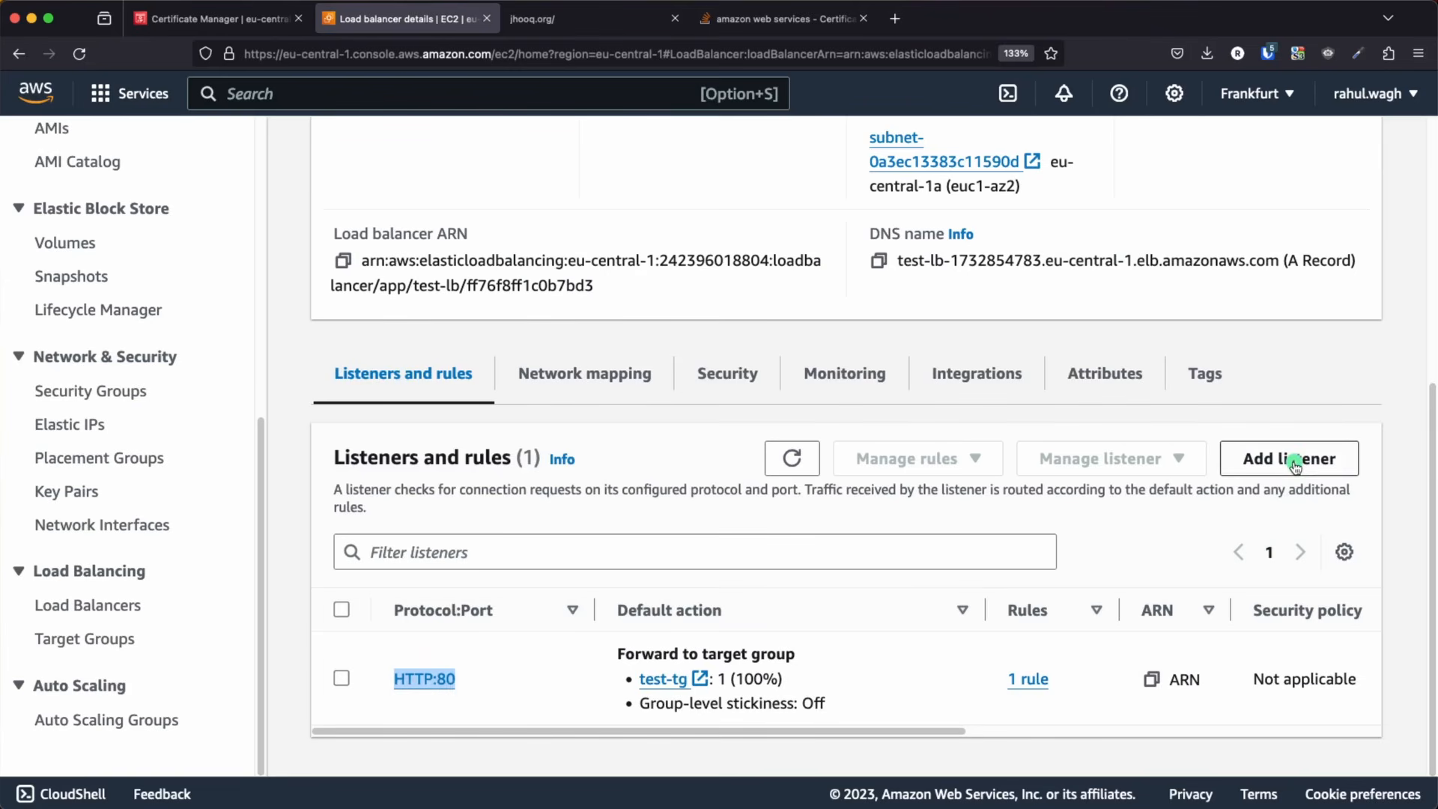
Start a new listener for test-lb with the HTTPS protocol on port 443
click(1295, 466)
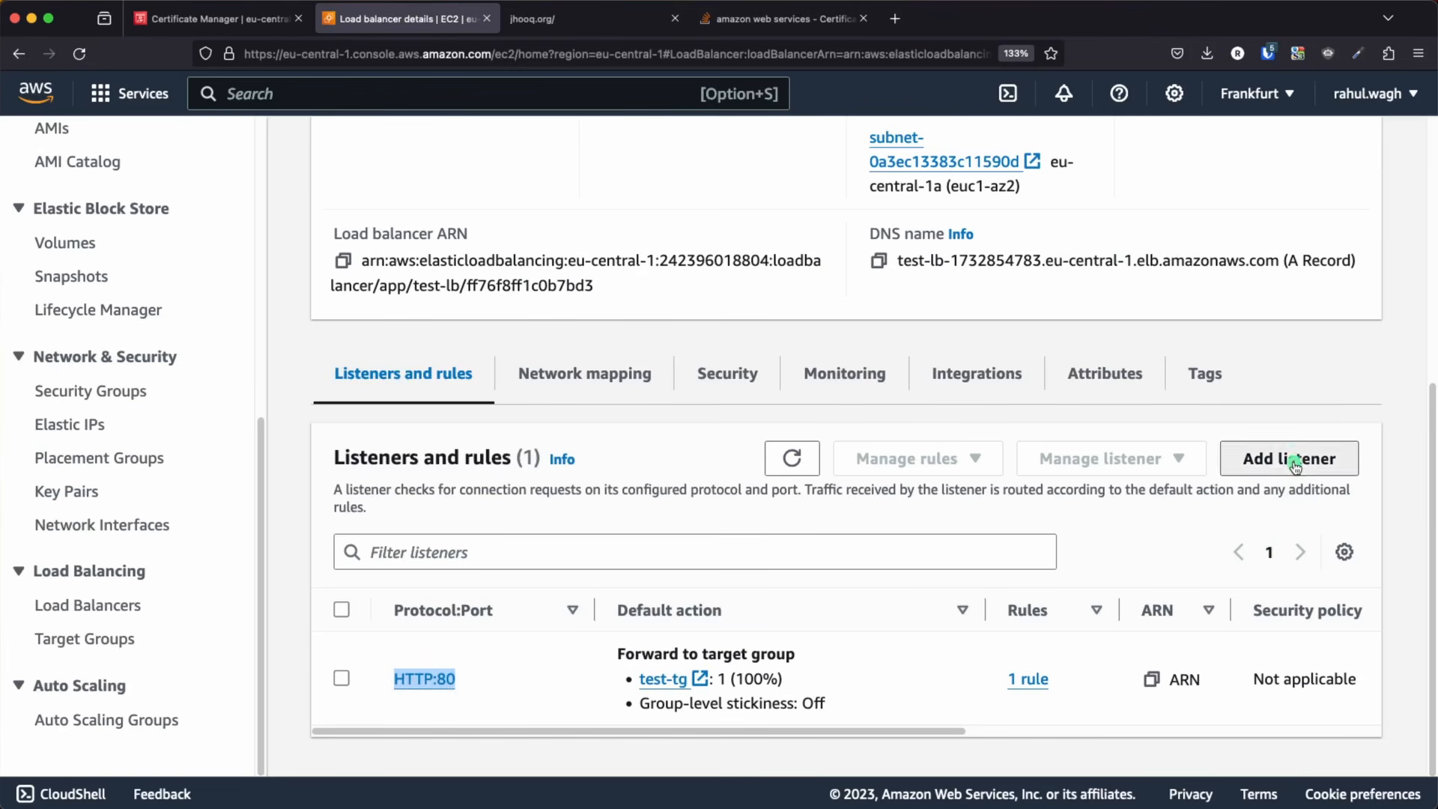
scroll(519, 489, down, 3)
scroll(519, 489, down, 2)
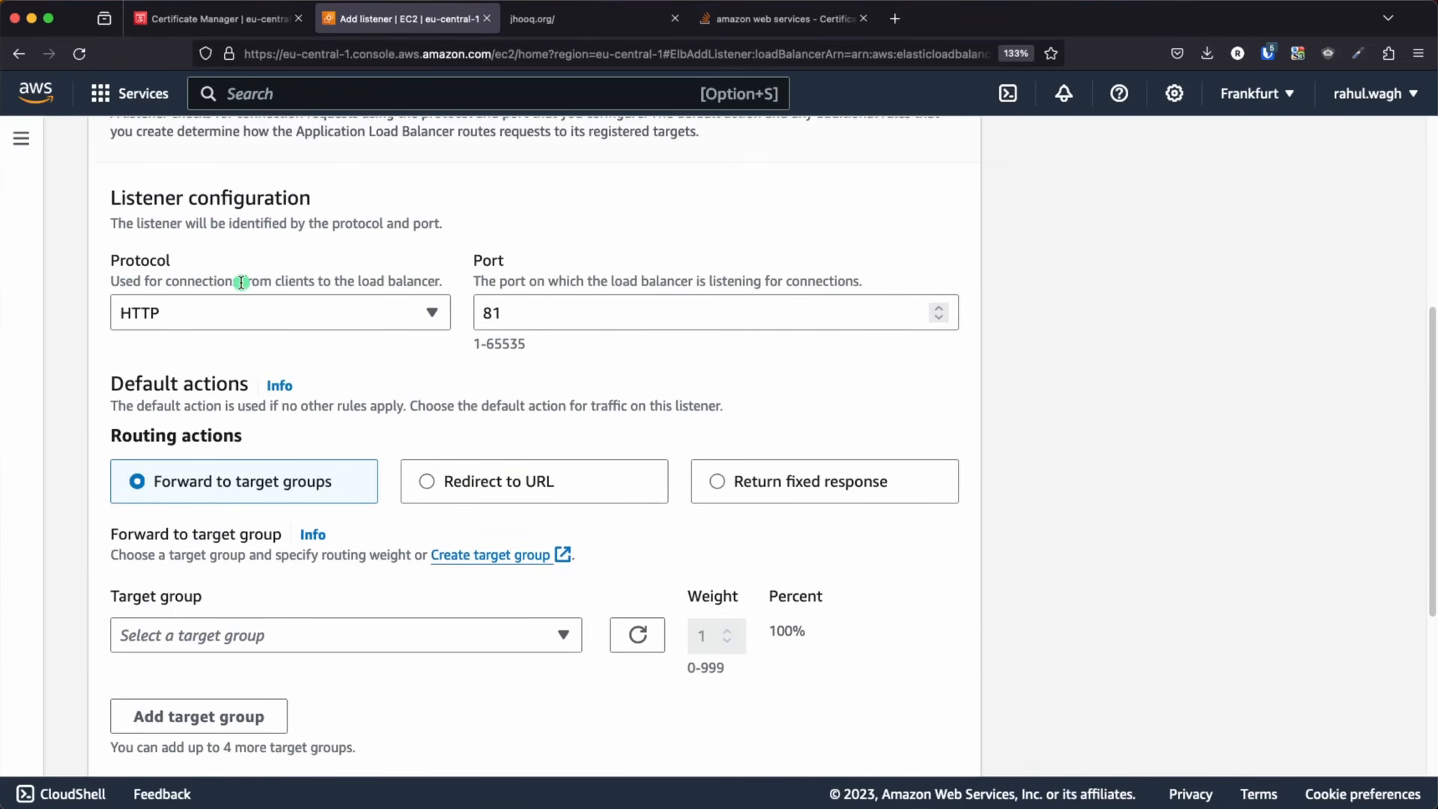
click(271, 317)
click(200, 386)
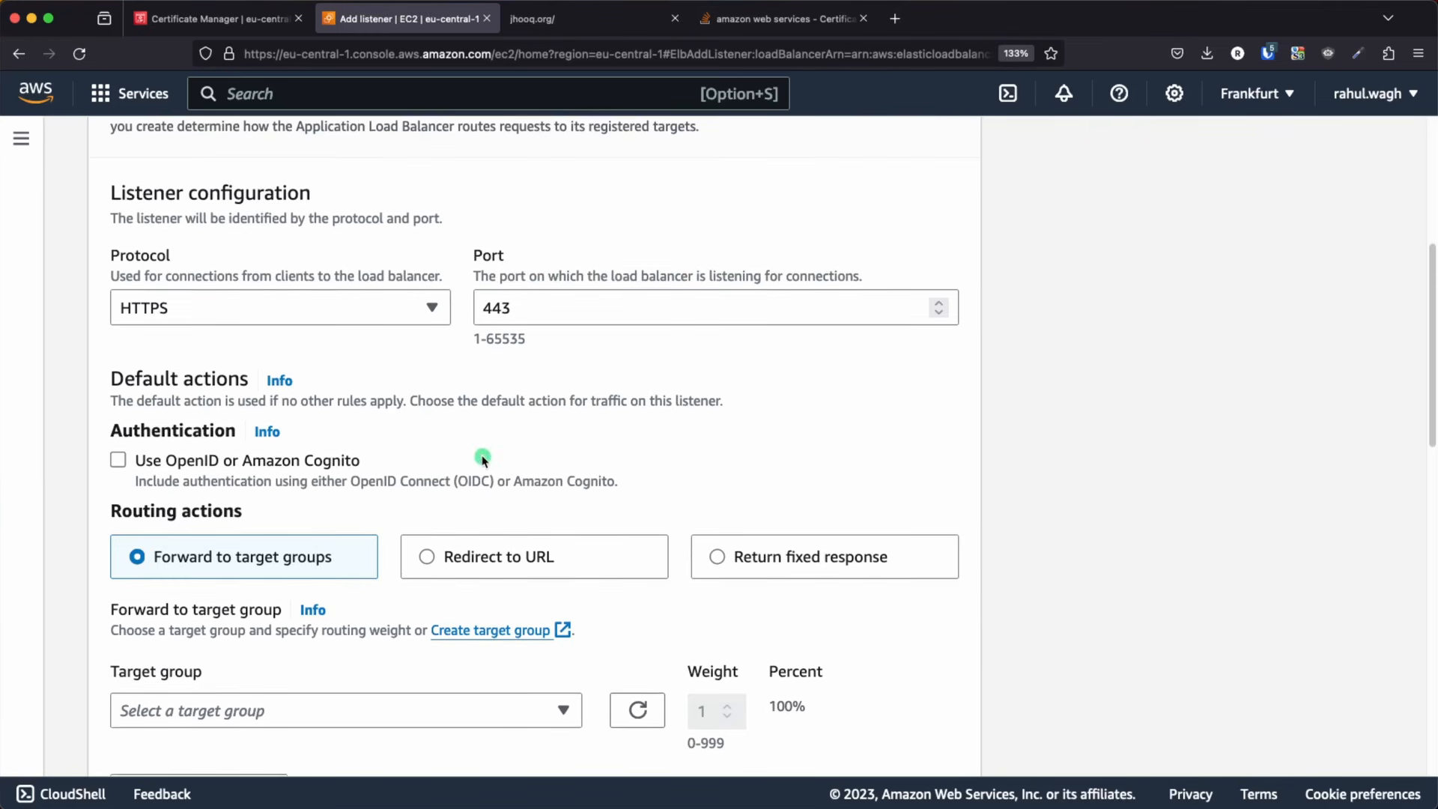
Set the new listener's default action to forward traffic to the test-tg target group
scroll(485, 459, down, 4)
scroll(397, 476, down, 2)
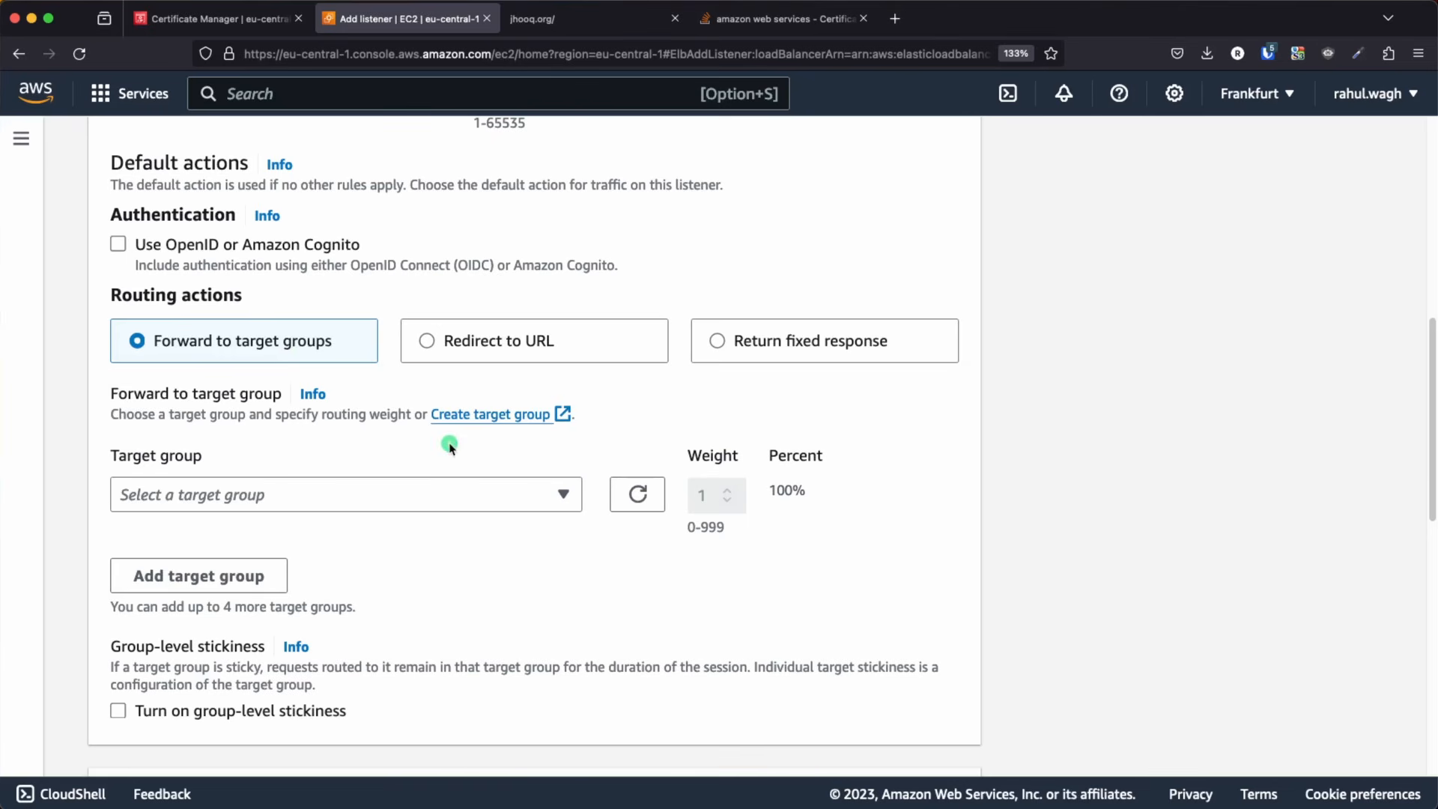
click(334, 496)
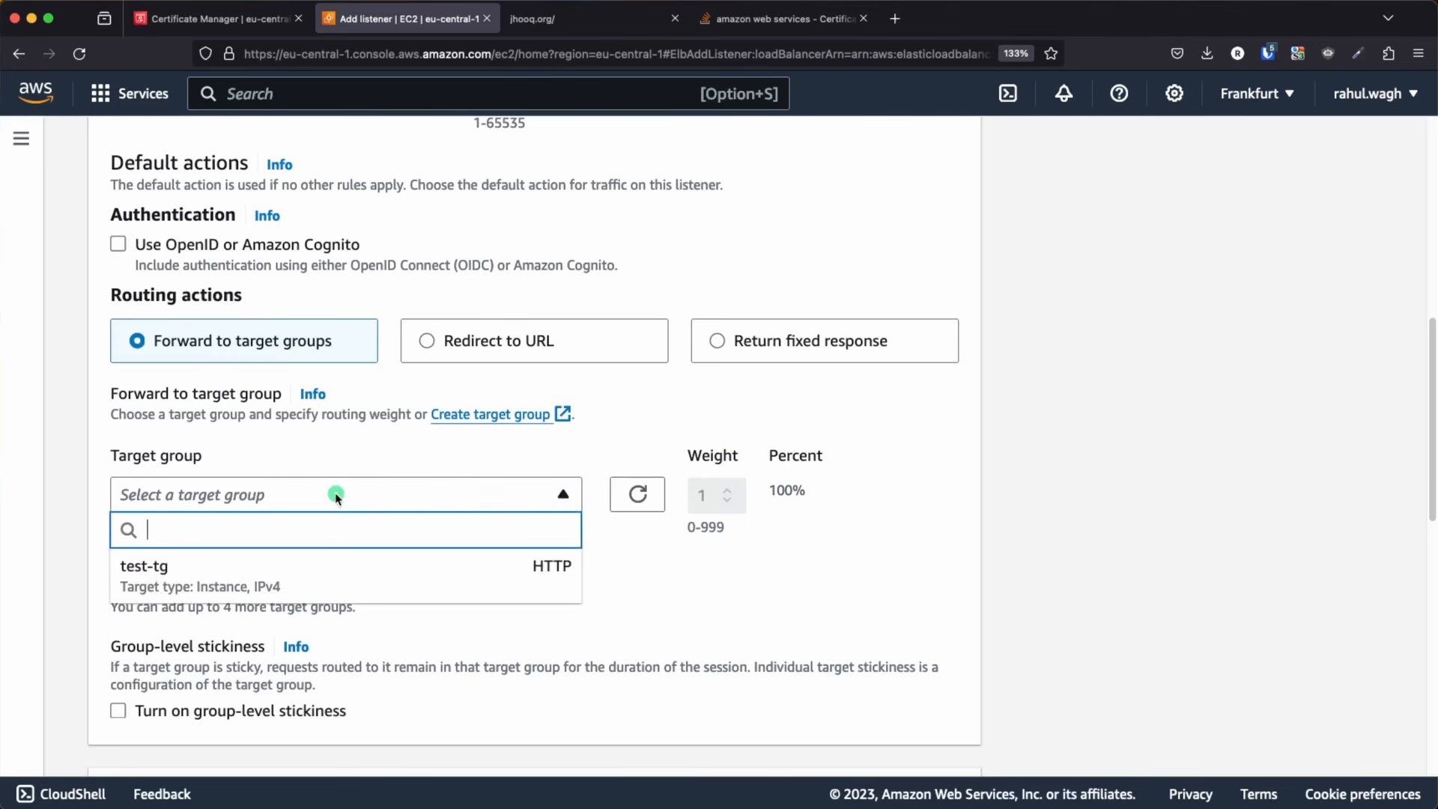
click(212, 585)
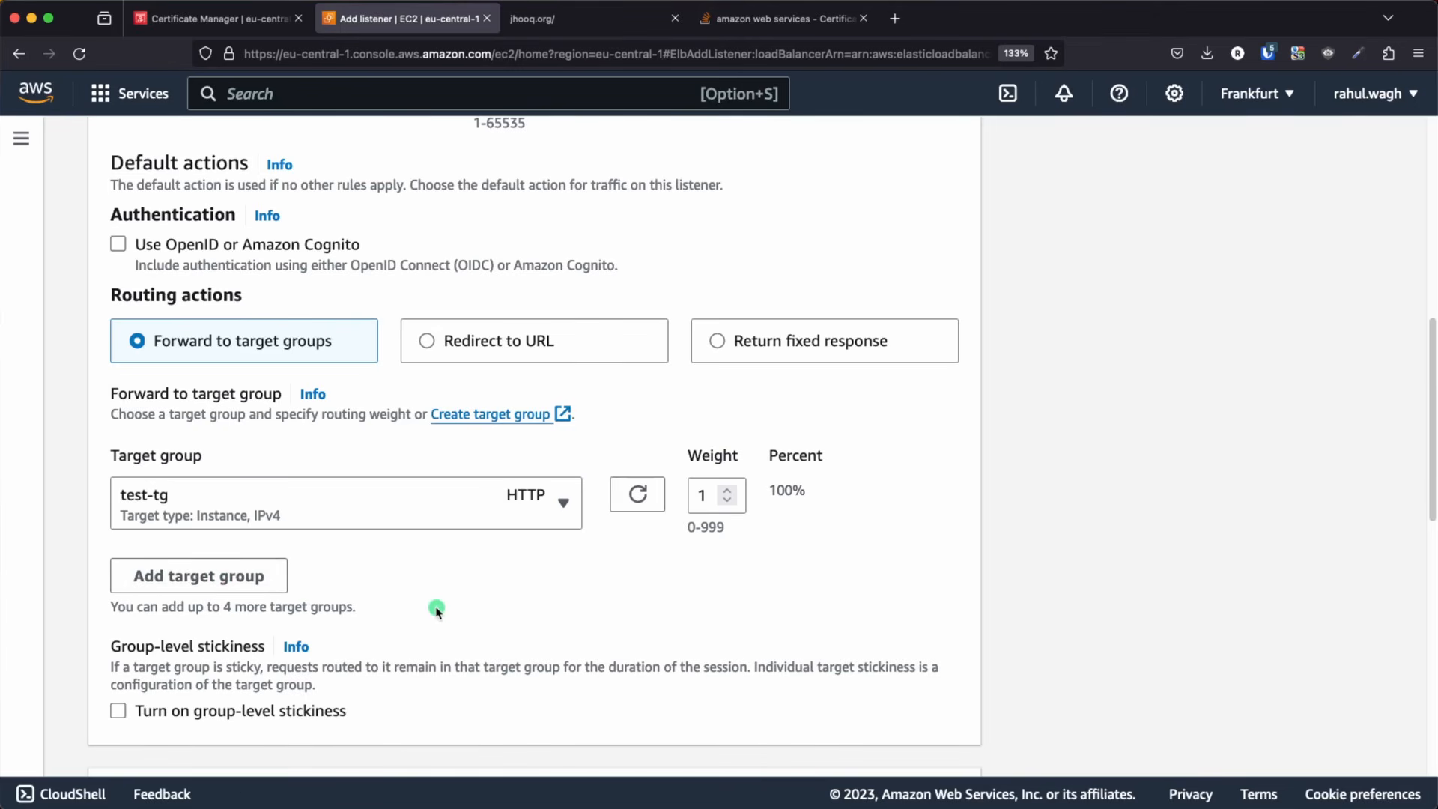
Select the jhooq.org ACM certificate as the default SSL/TLS server certificate and add the listener
scroll(436, 610, down, 6)
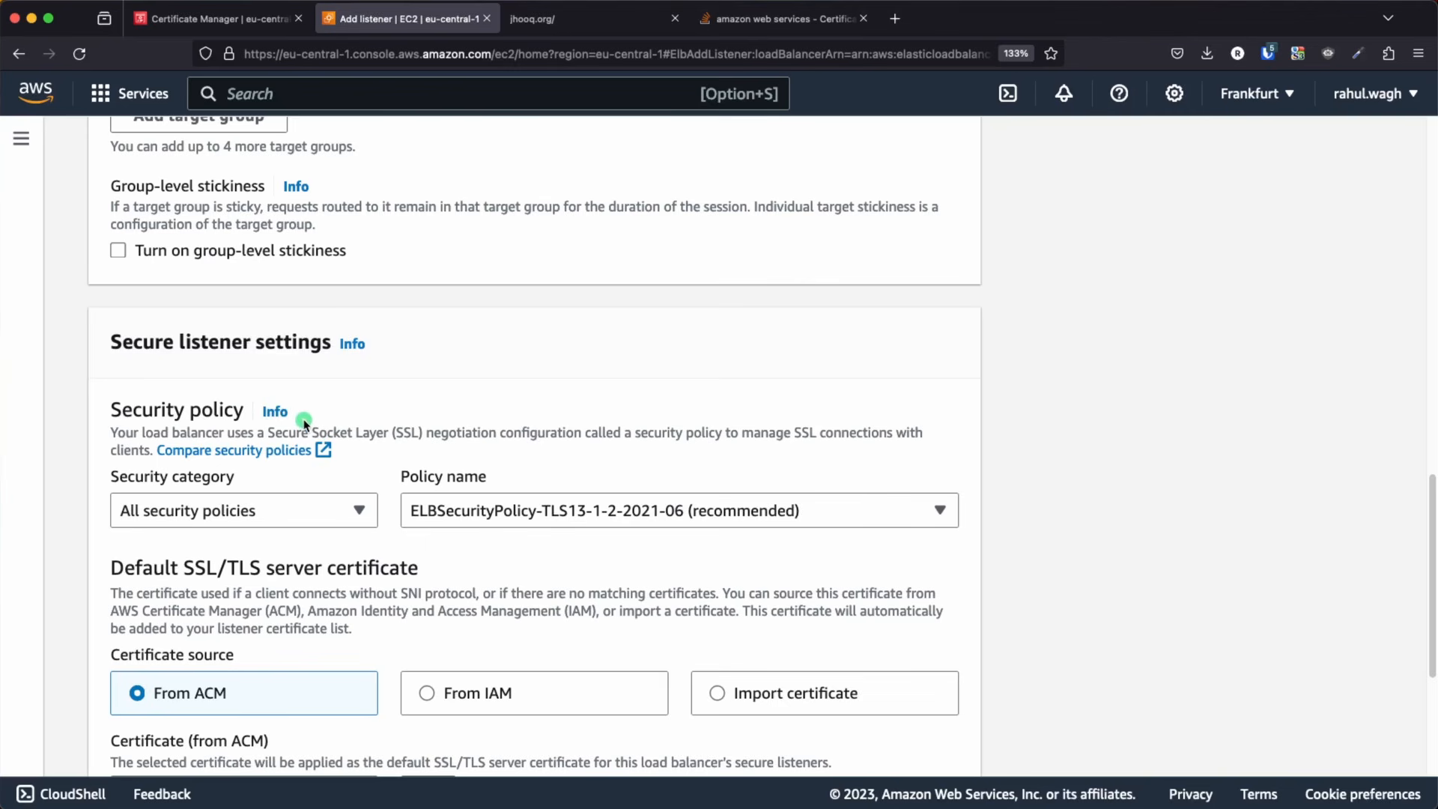
scroll(319, 428, down, 1)
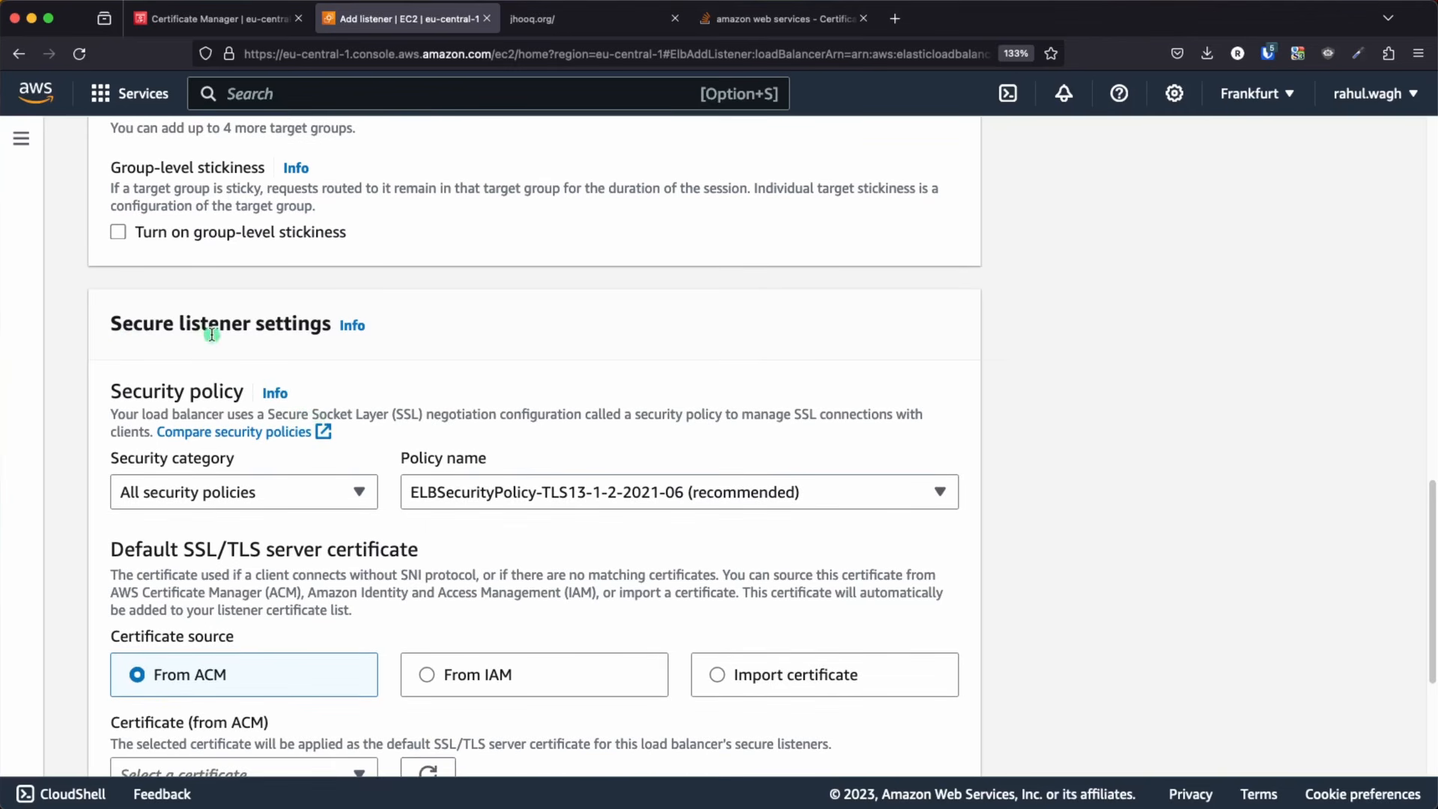
scroll(347, 421, down, 4)
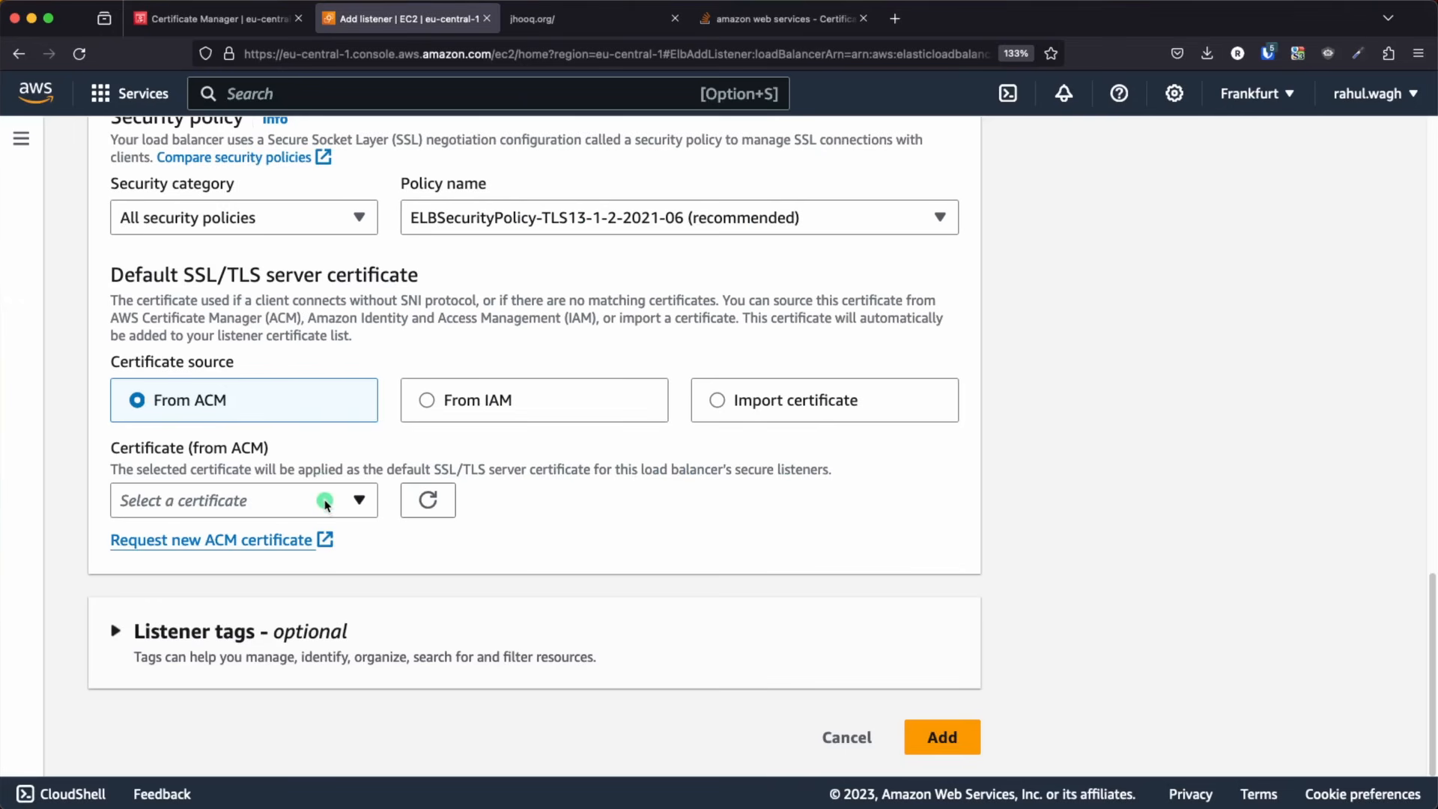
click(687, 475)
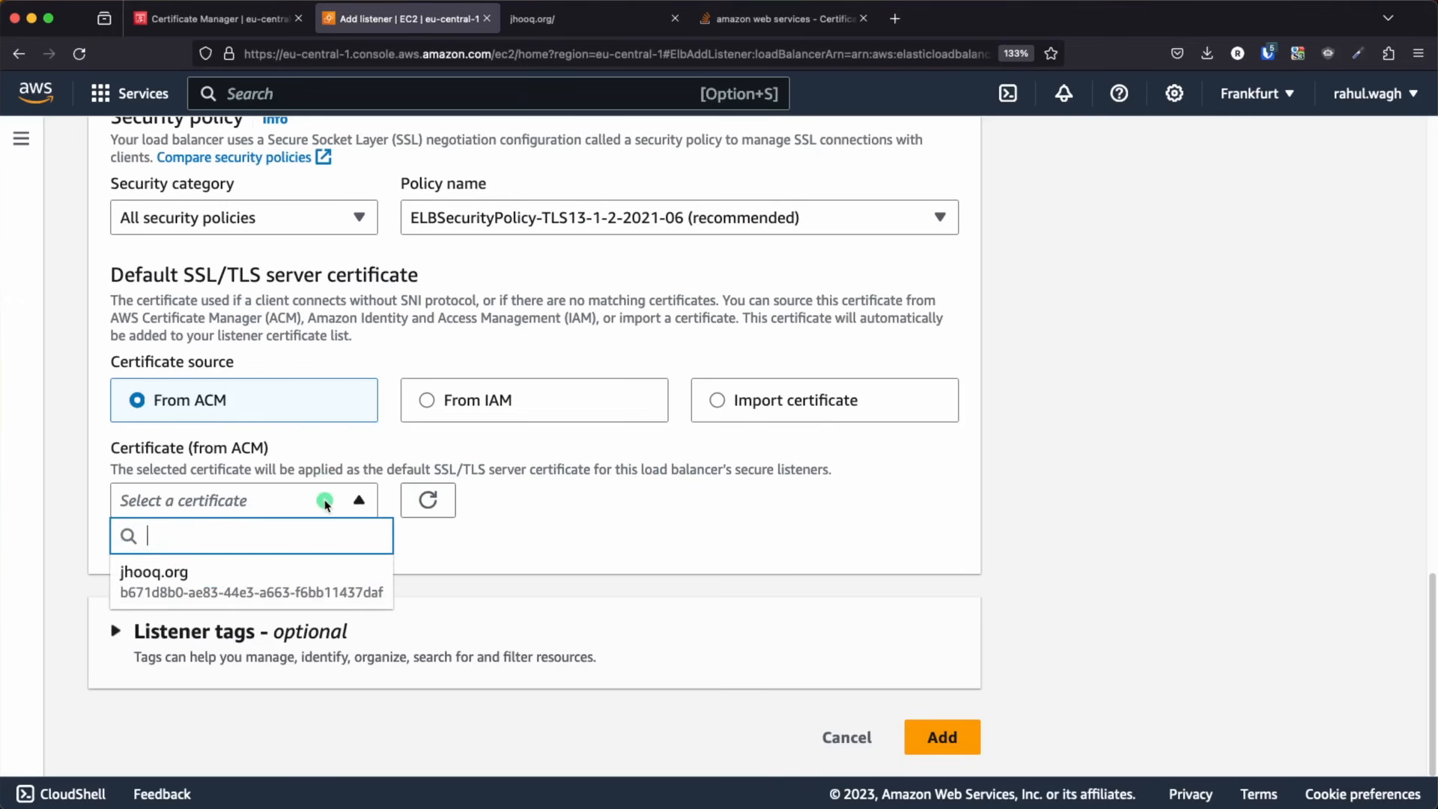
click(167, 584)
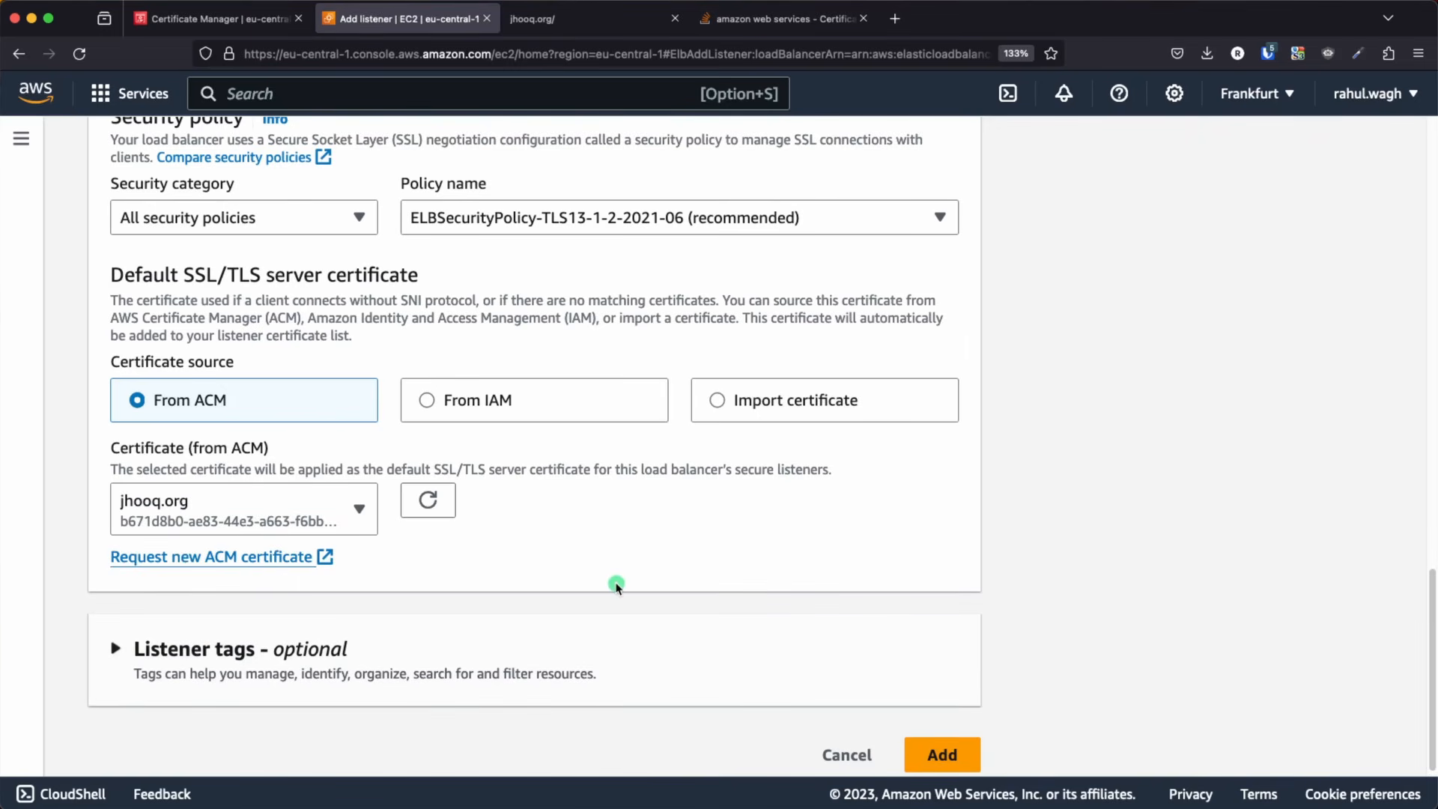
scroll(749, 621, down, 1)
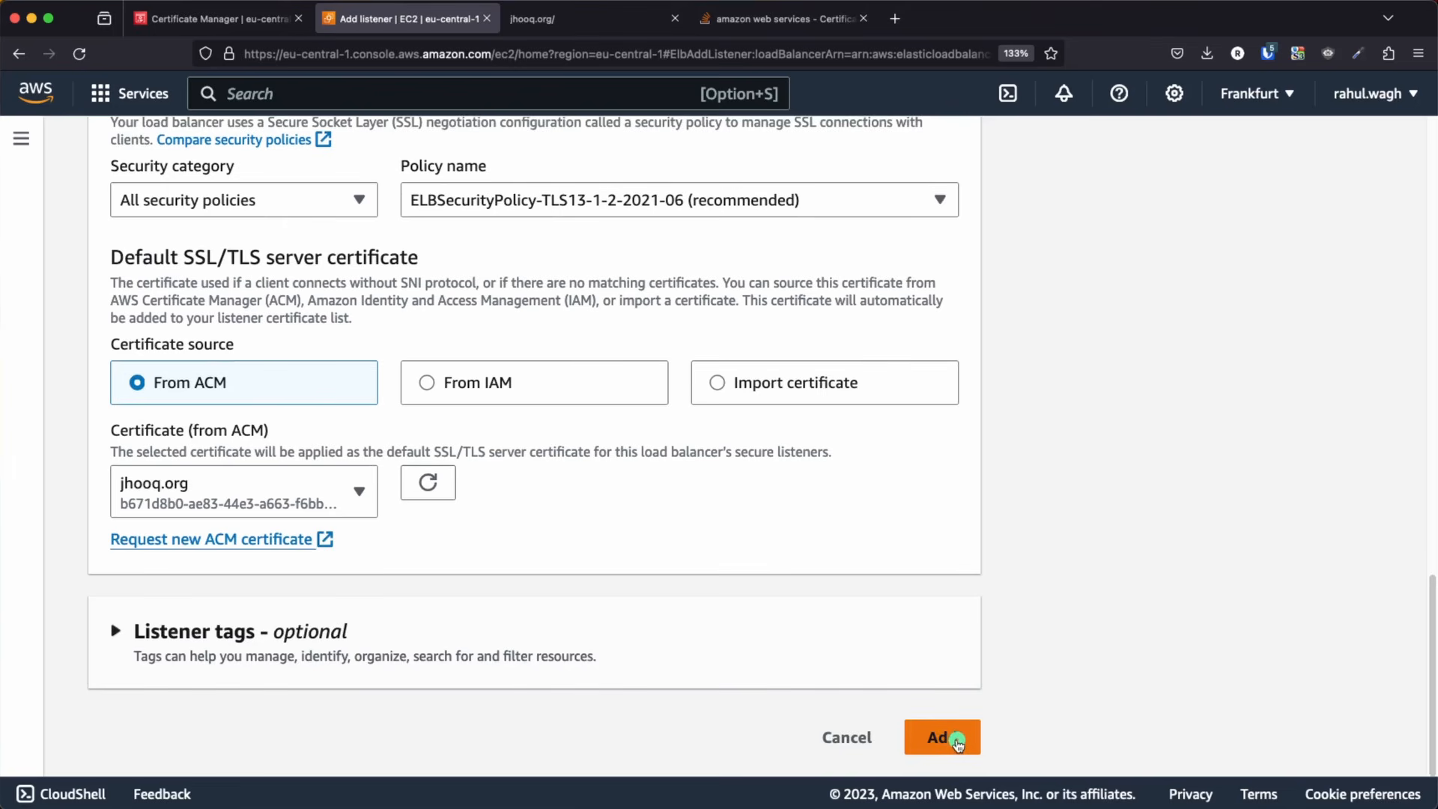
click(958, 742)
Review test-lb's listeners and open its test-sg-for-lb security group
scroll(720, 609, down, 10)
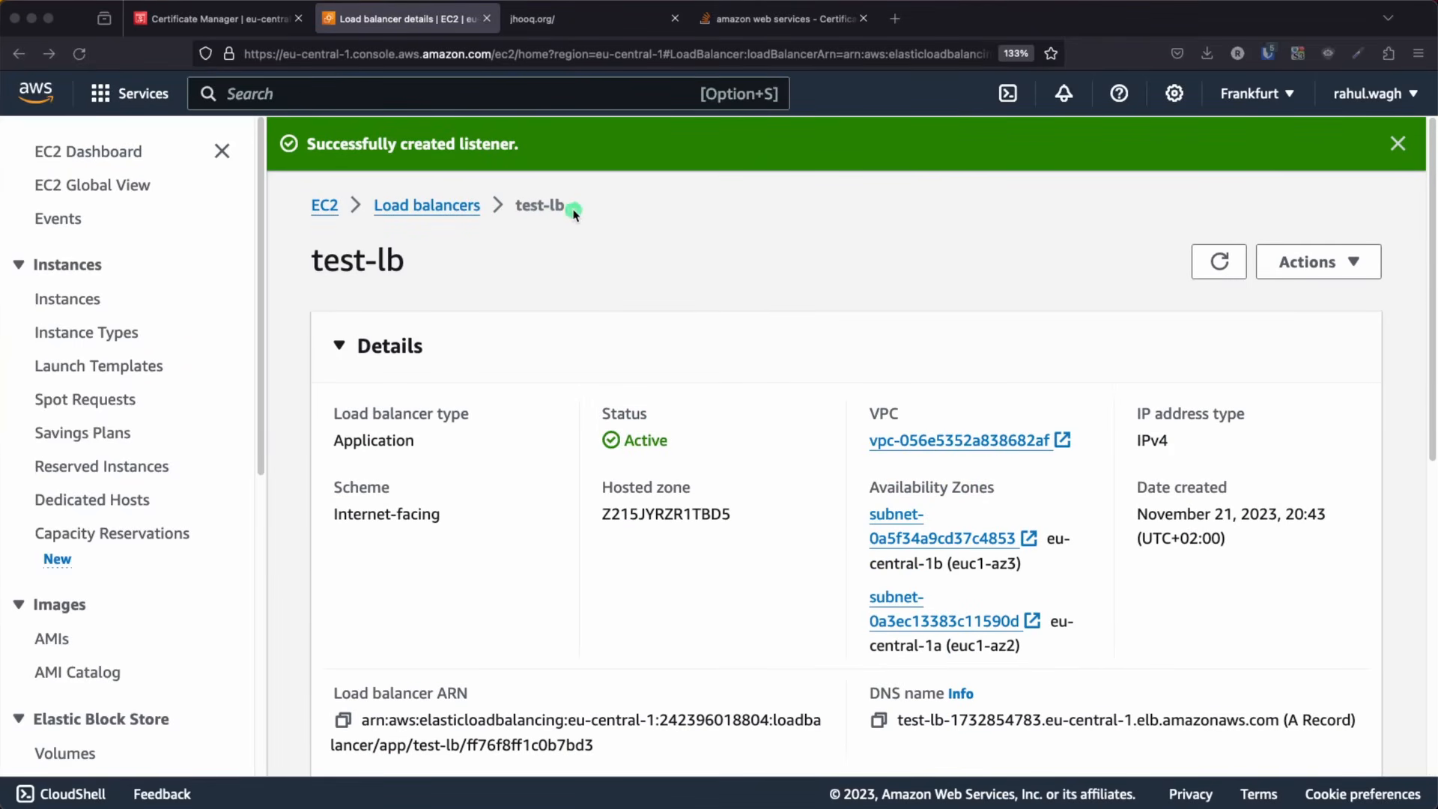
scroll(564, 309, down, 10)
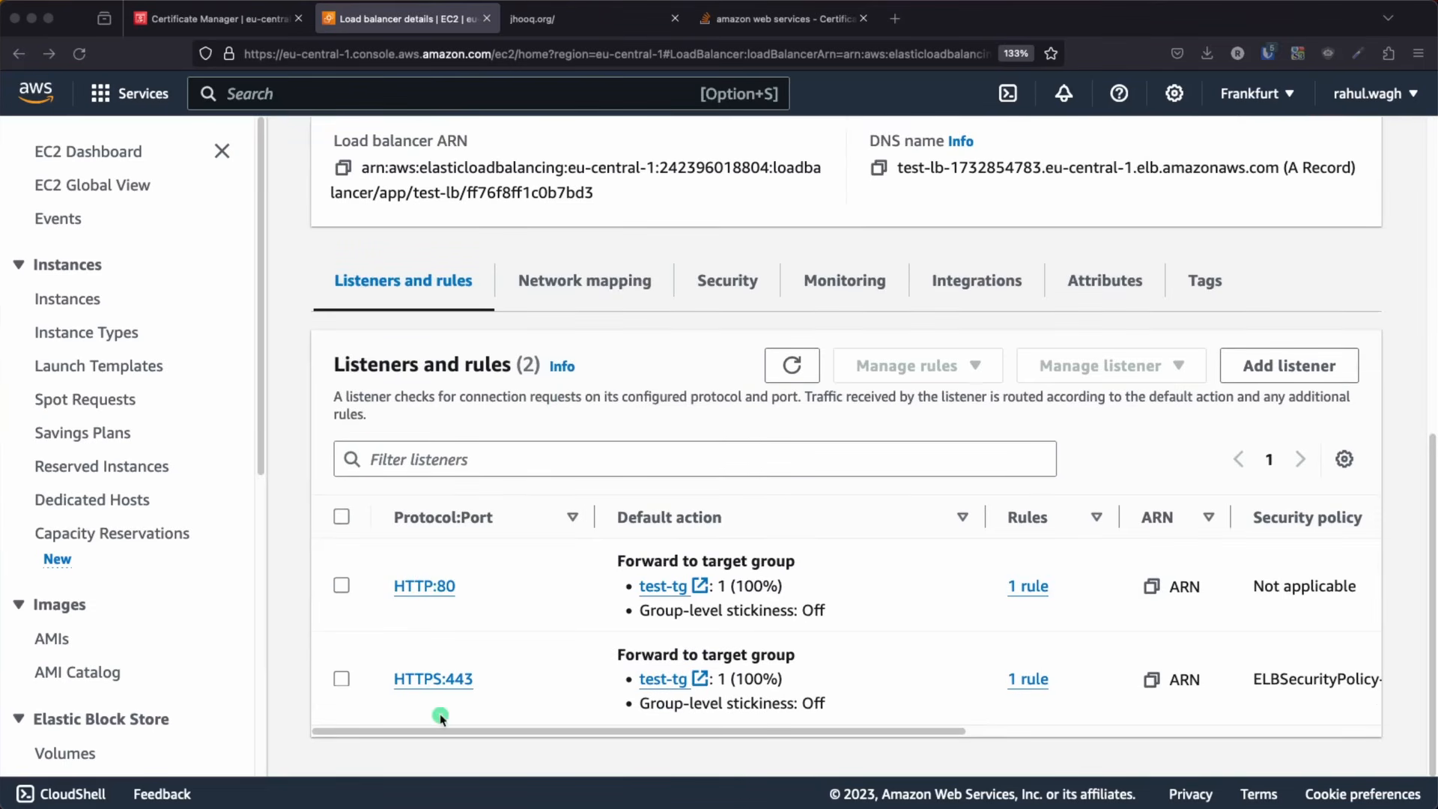
click(729, 284)
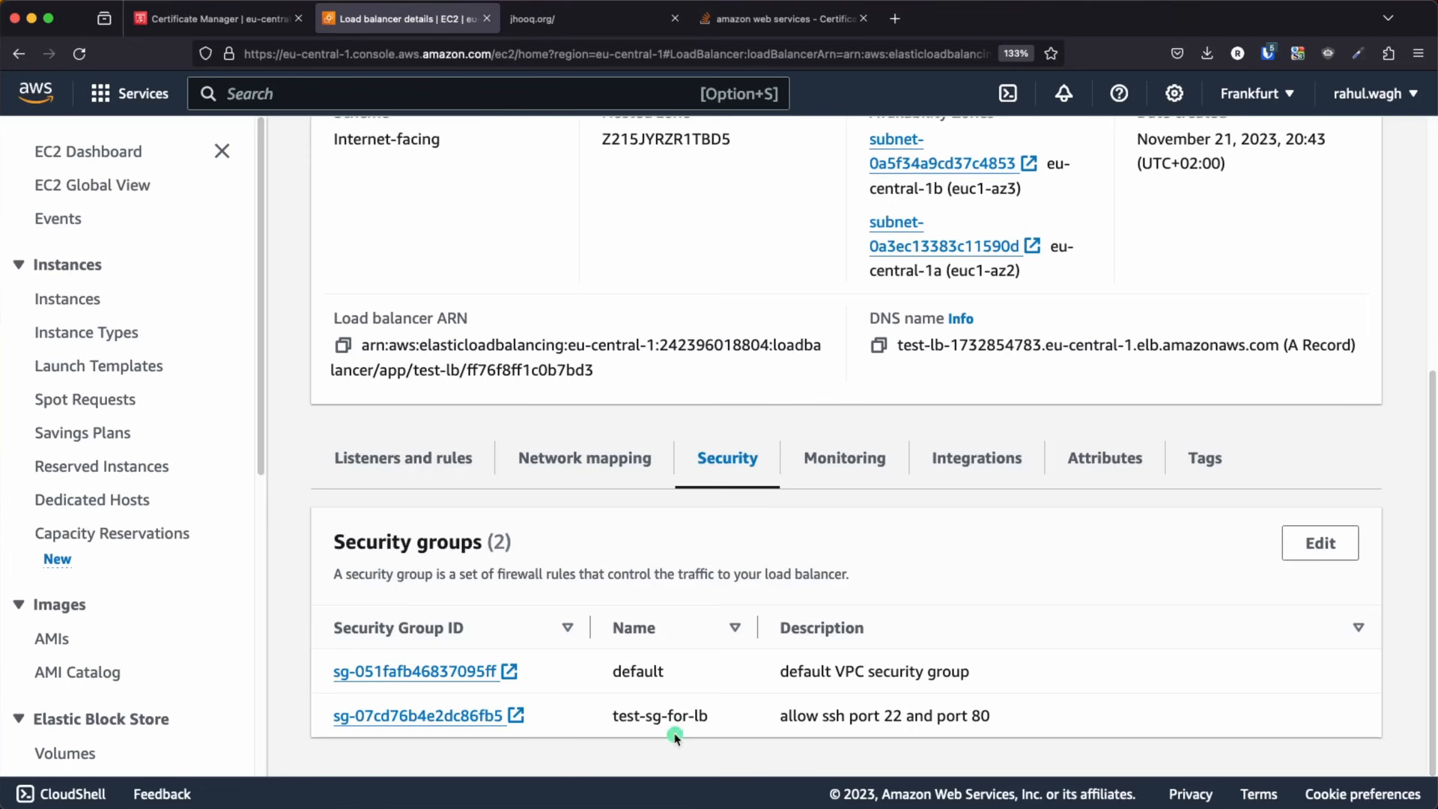
click(442, 716)
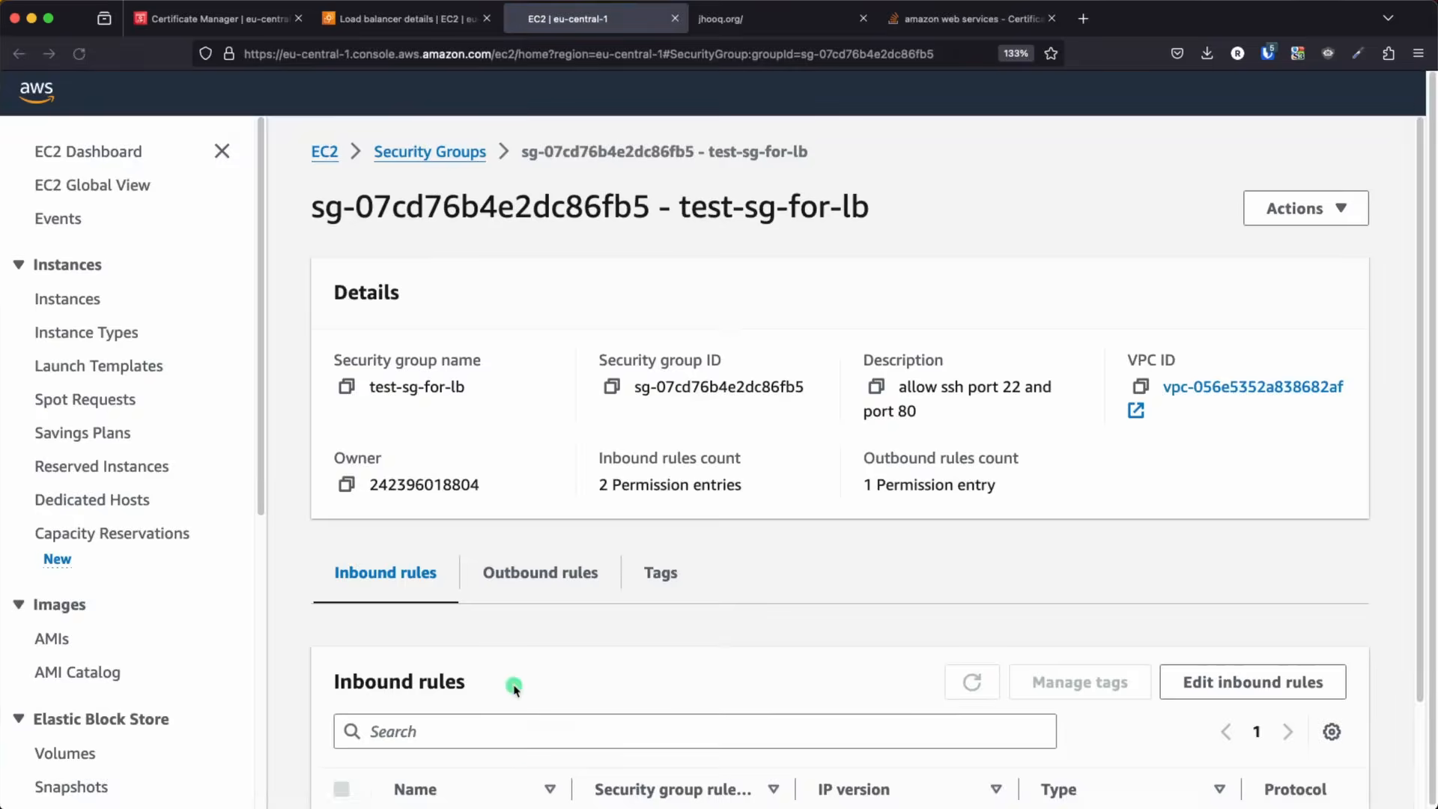
Add a new inbound rule of type HTTPS to the test-sg-for-lb security group
scroll(511, 708, down, 3)
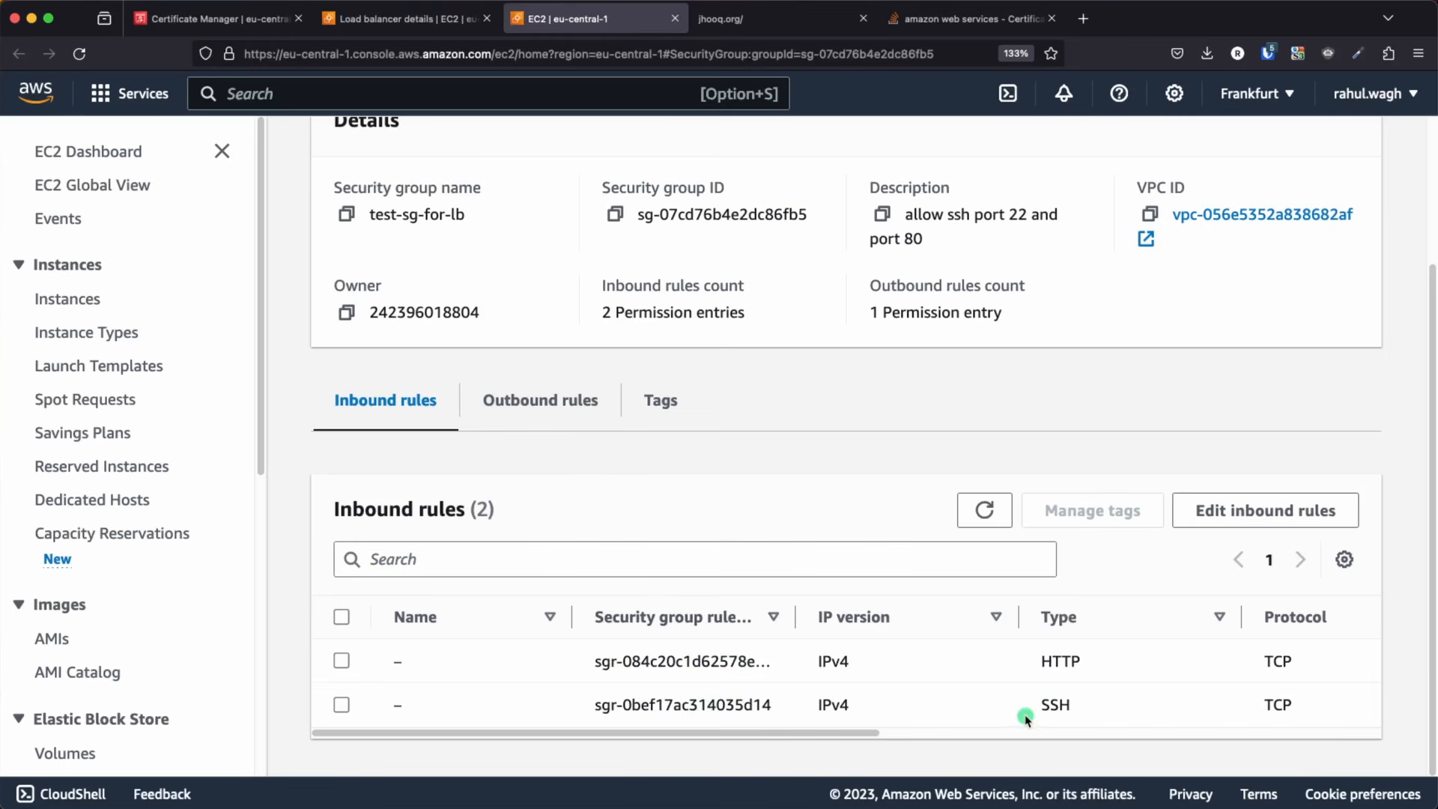
click(1265, 517)
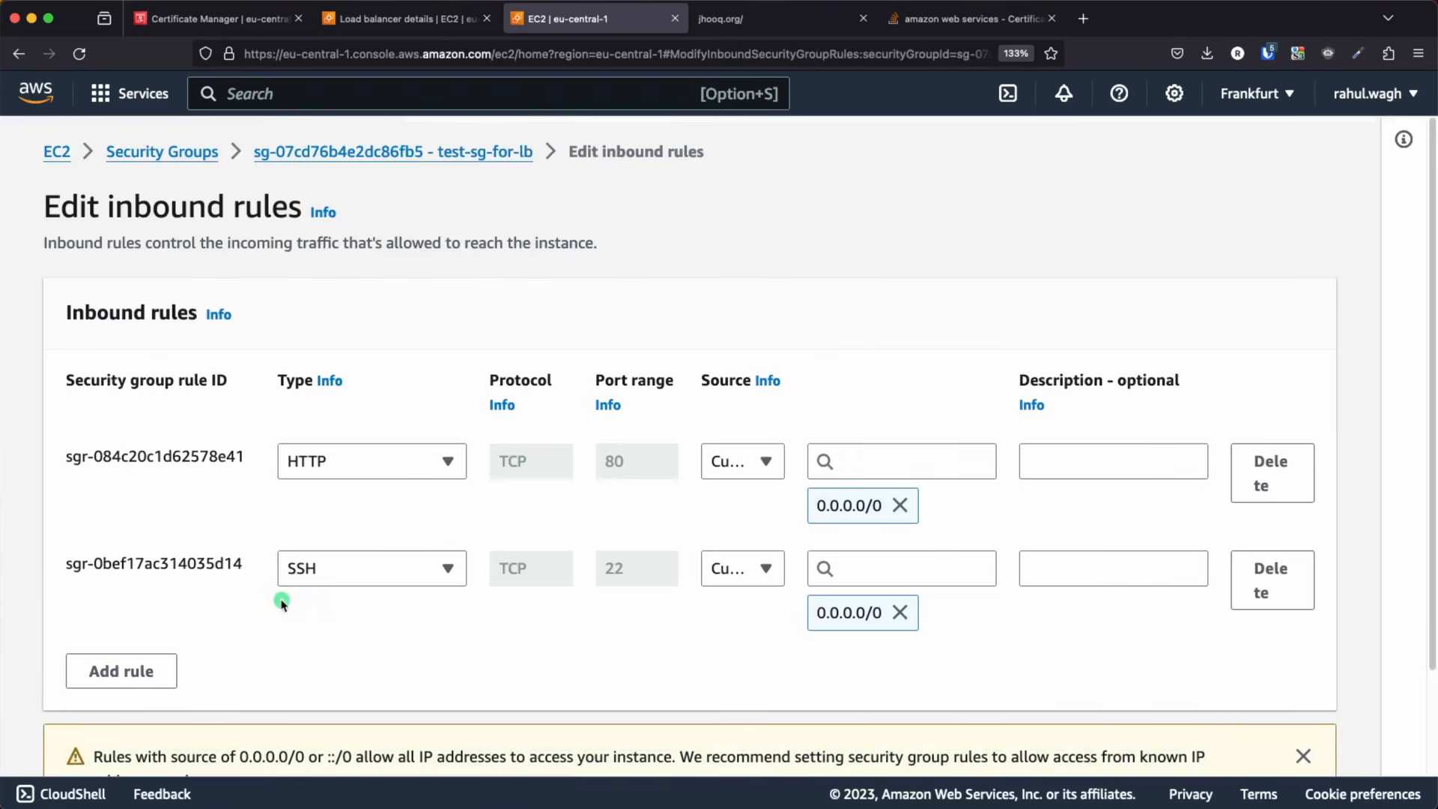
scroll(366, 577, down, 3)
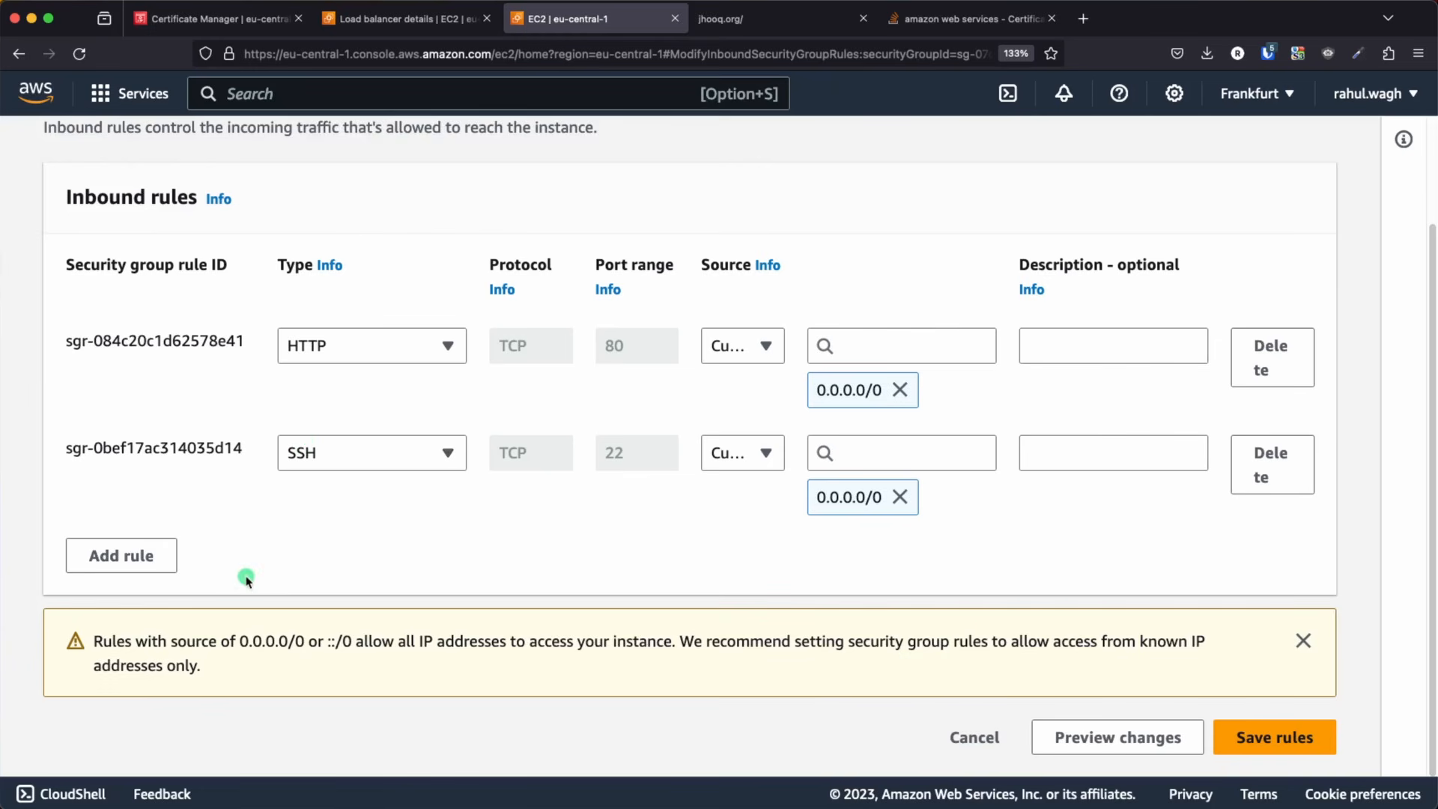
click(127, 557)
click(384, 558)
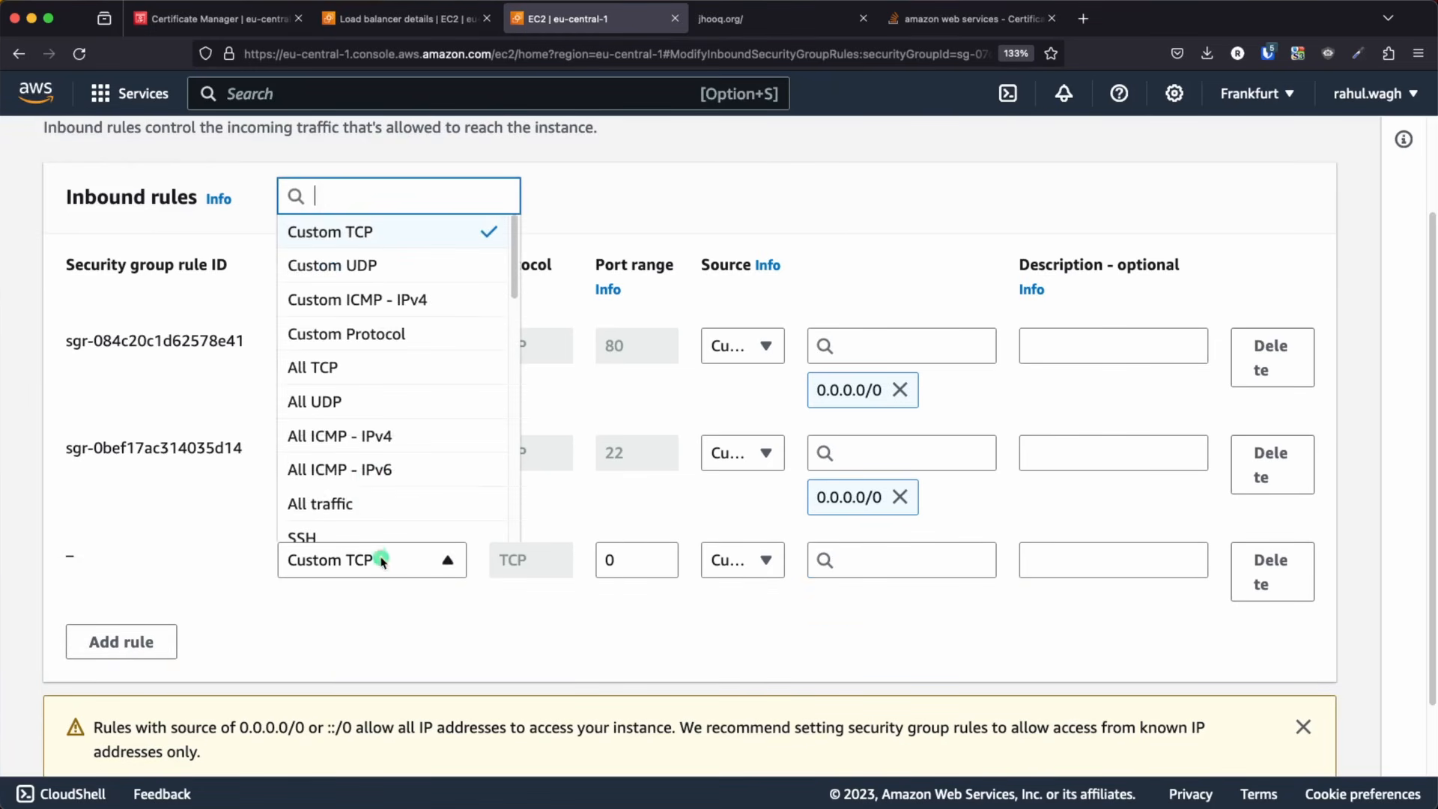
scroll(371, 471, down, 5)
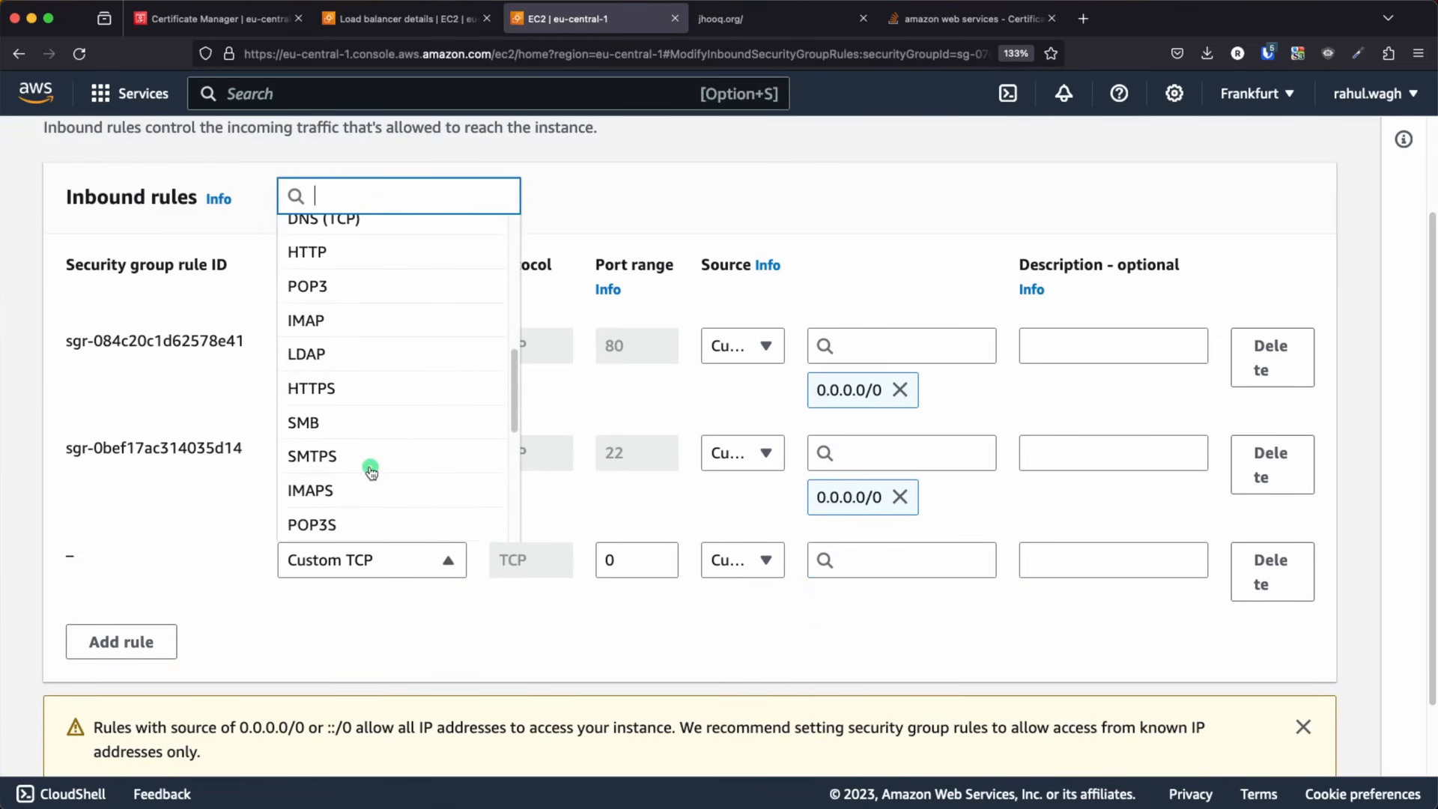
click(339, 389)
Set the HTTPS rule's source to Anywhere-IPv4 and save the inbound rules
click(764, 559)
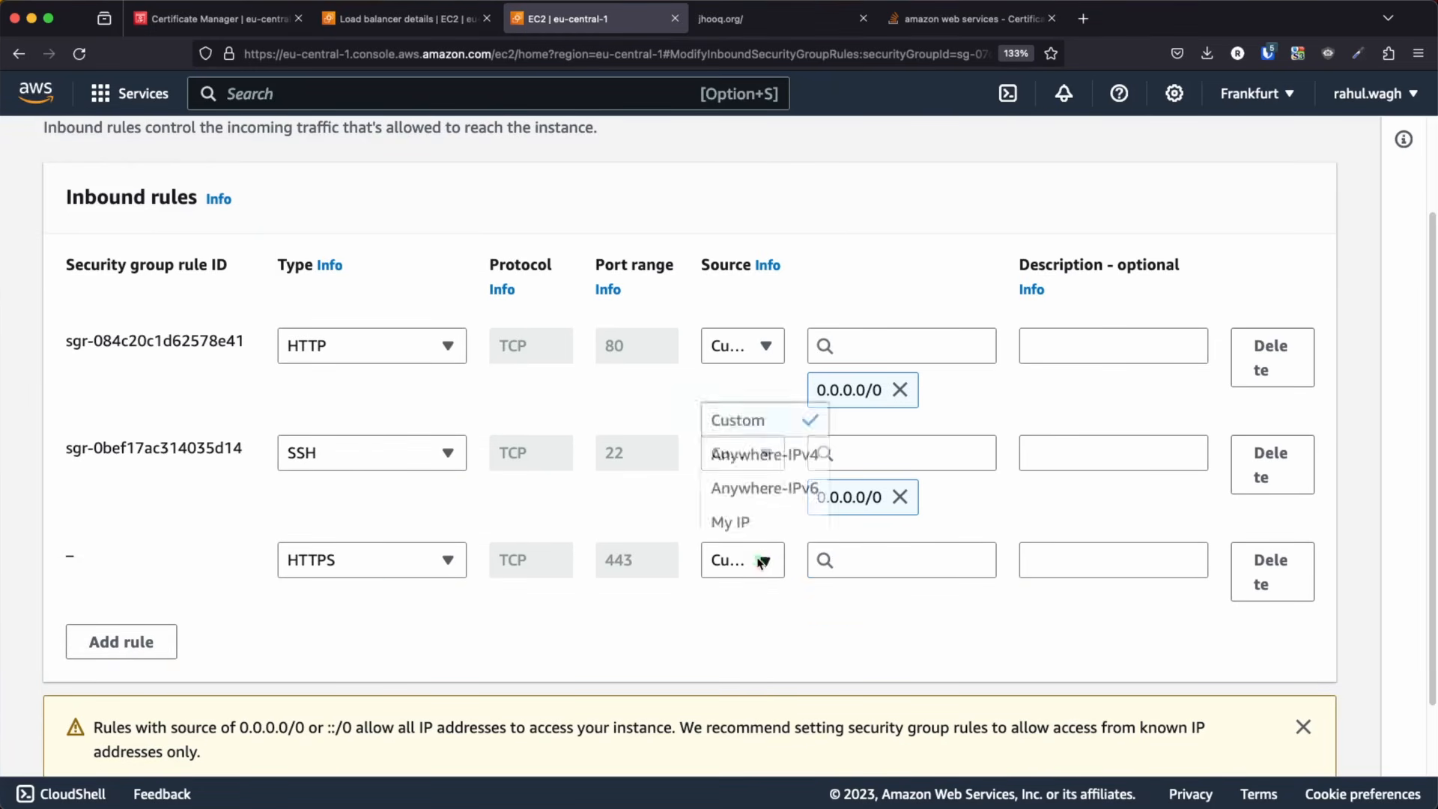
click(751, 456)
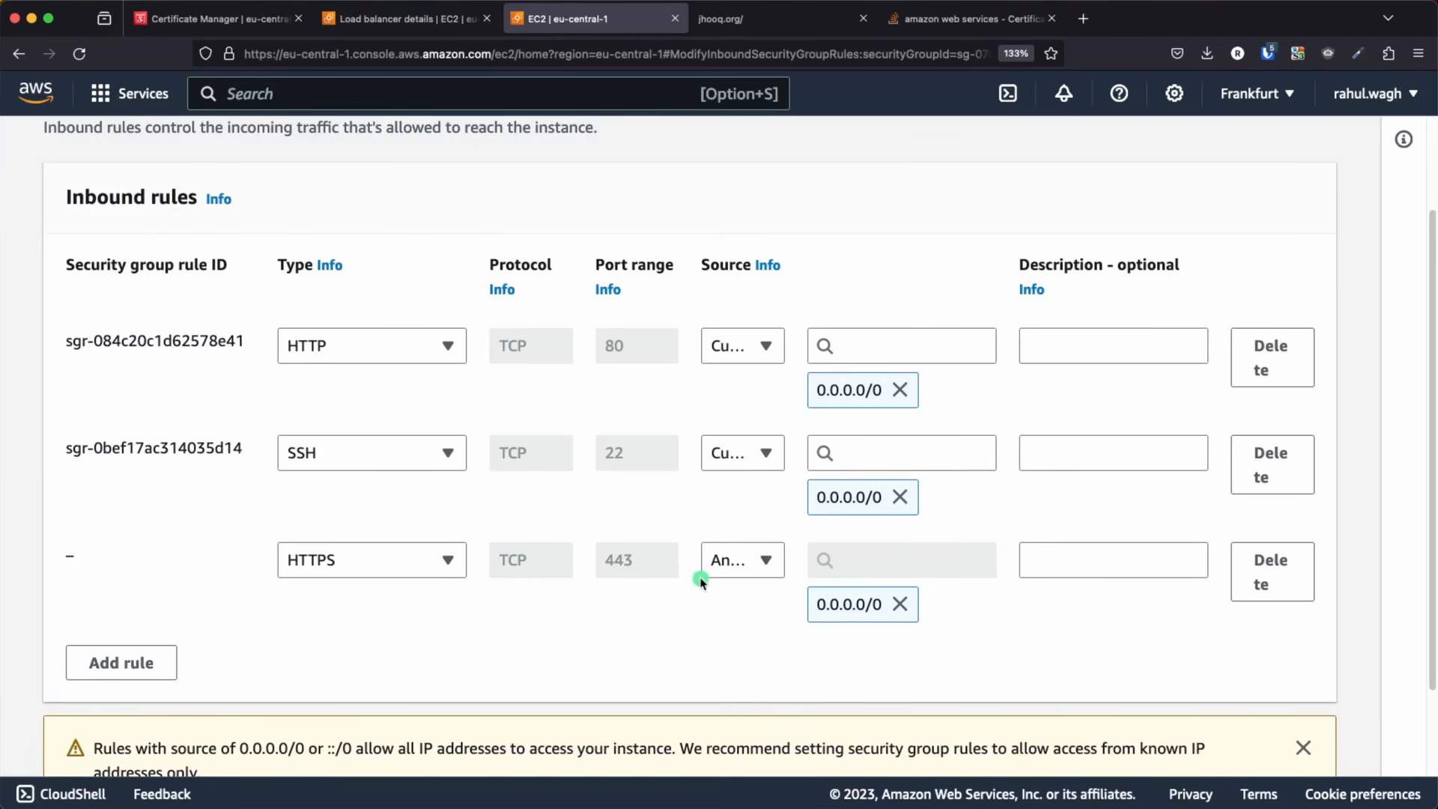
scroll(702, 588, down, 2)
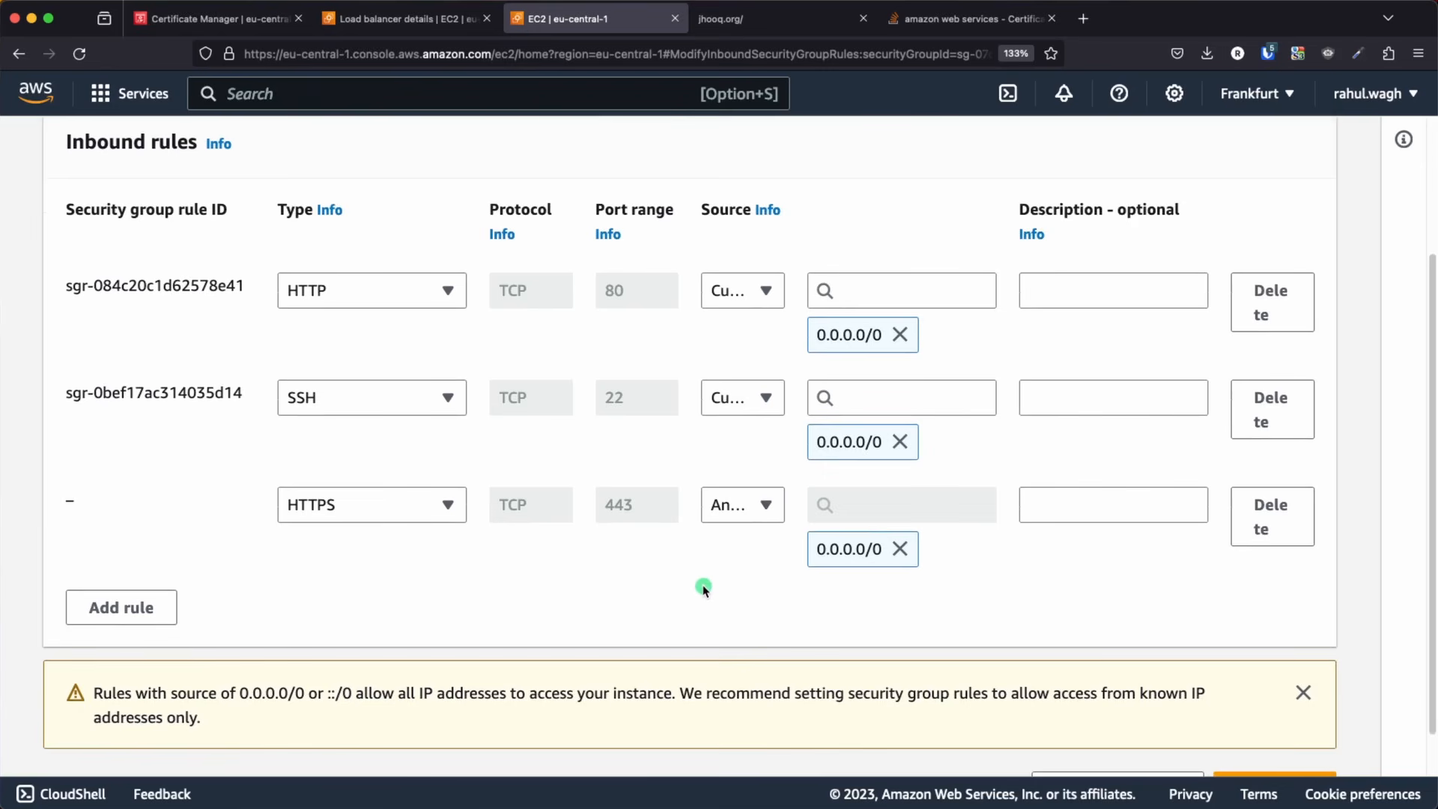
scroll(702, 588, down, 2)
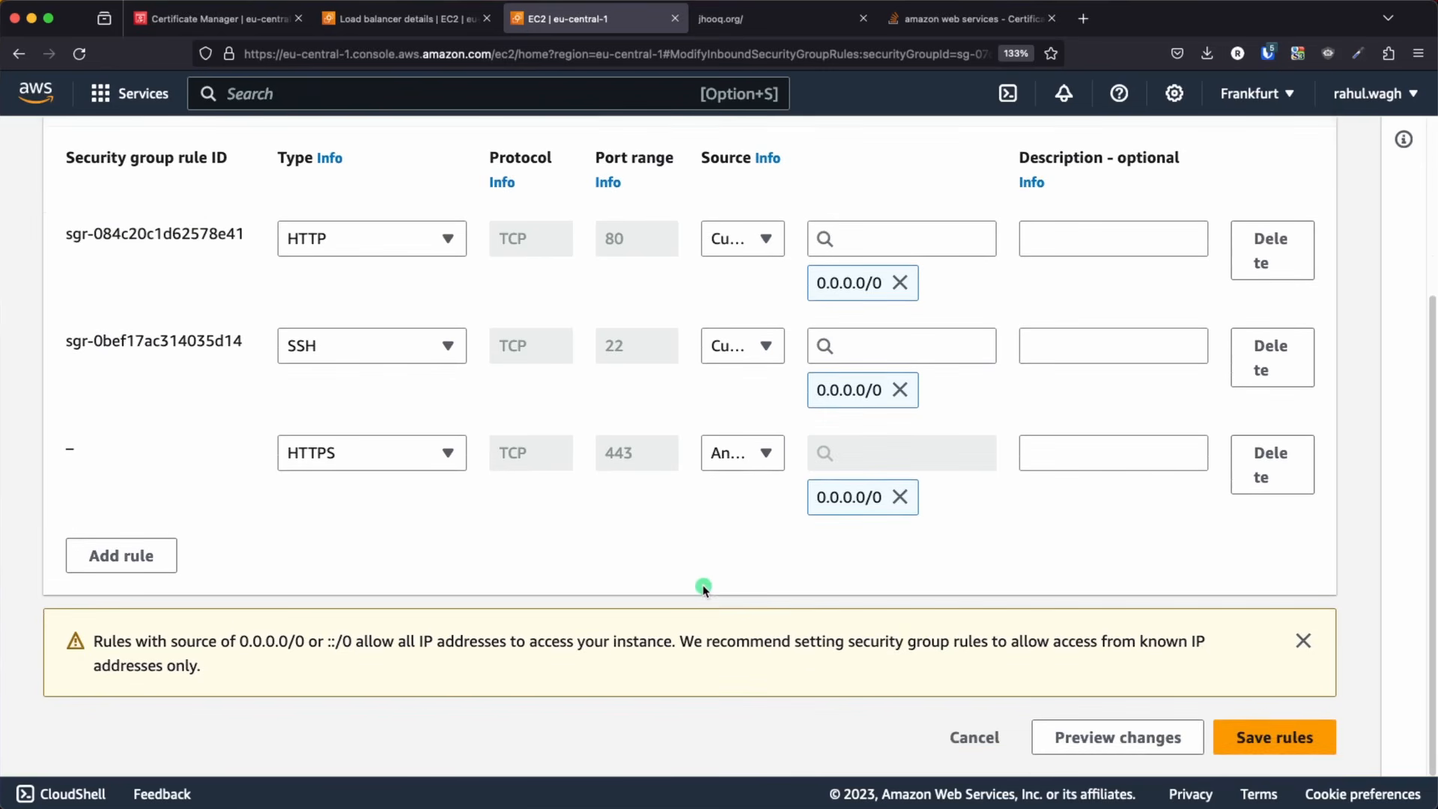
click(1281, 739)
scroll(723, 635, down, 5)
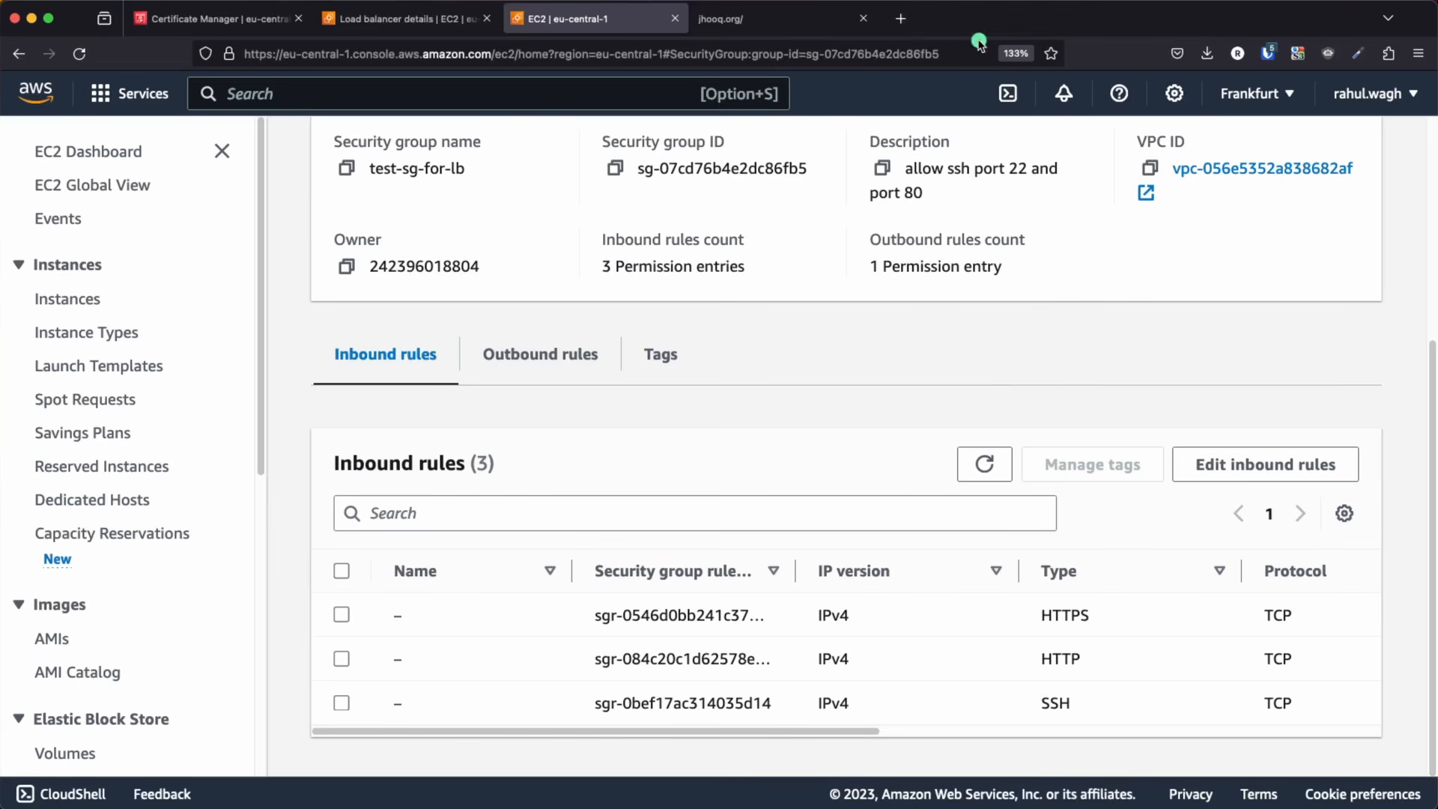
Close the open browser tabs except the Certificate Manager one
click(675, 18)
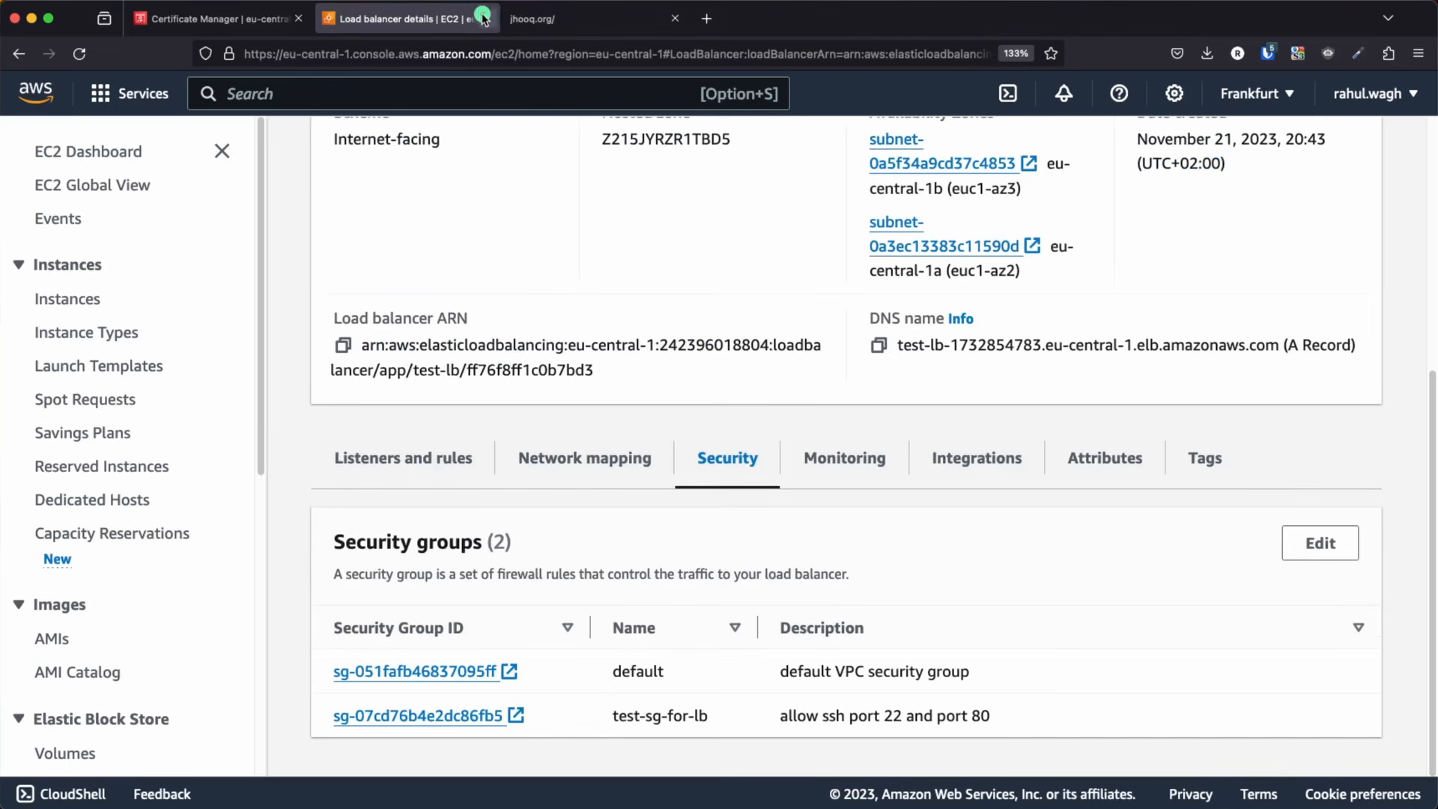
click(487, 18)
click(487, 19)
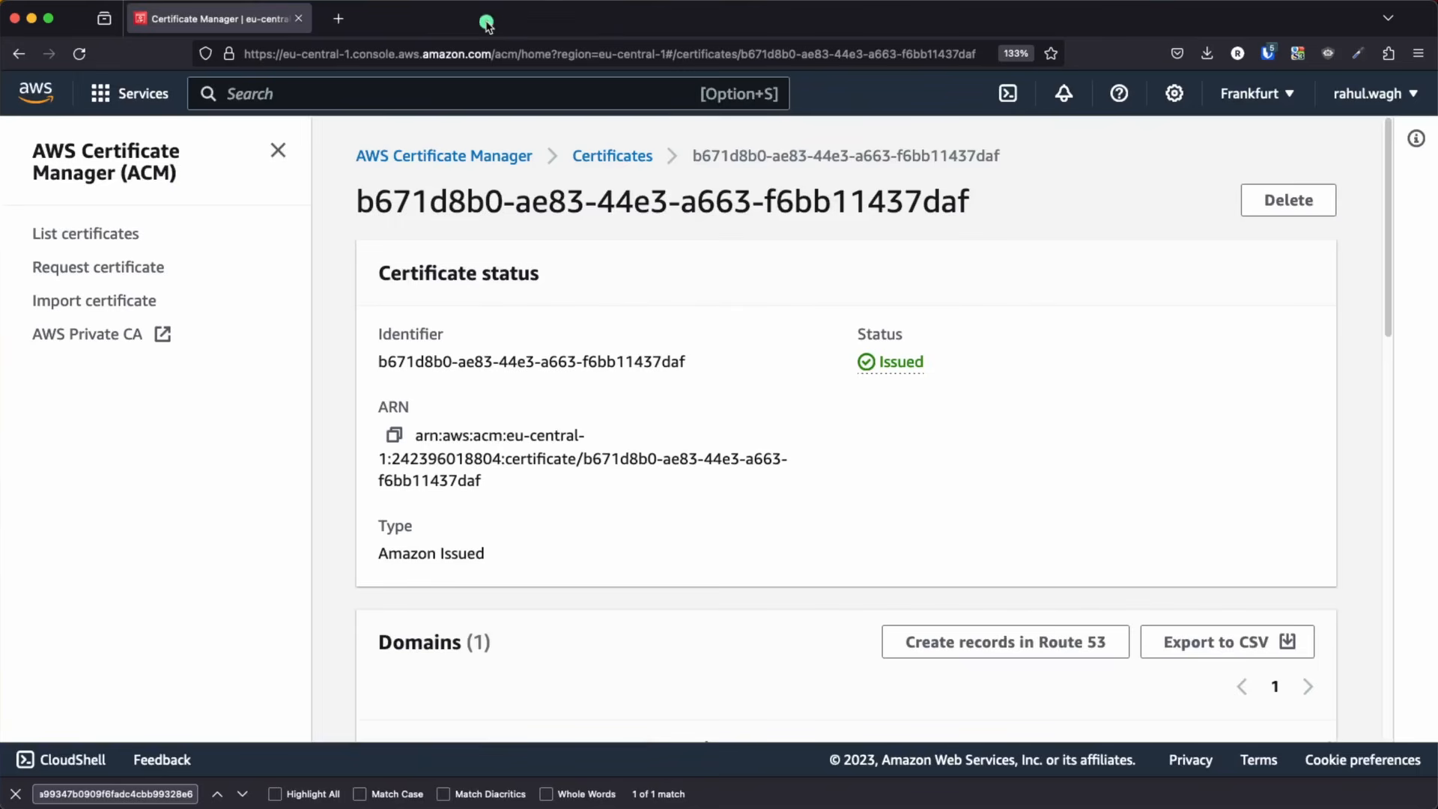
Load jhooq.org in a new browser tab and check the site's connection security information
click(346, 18)
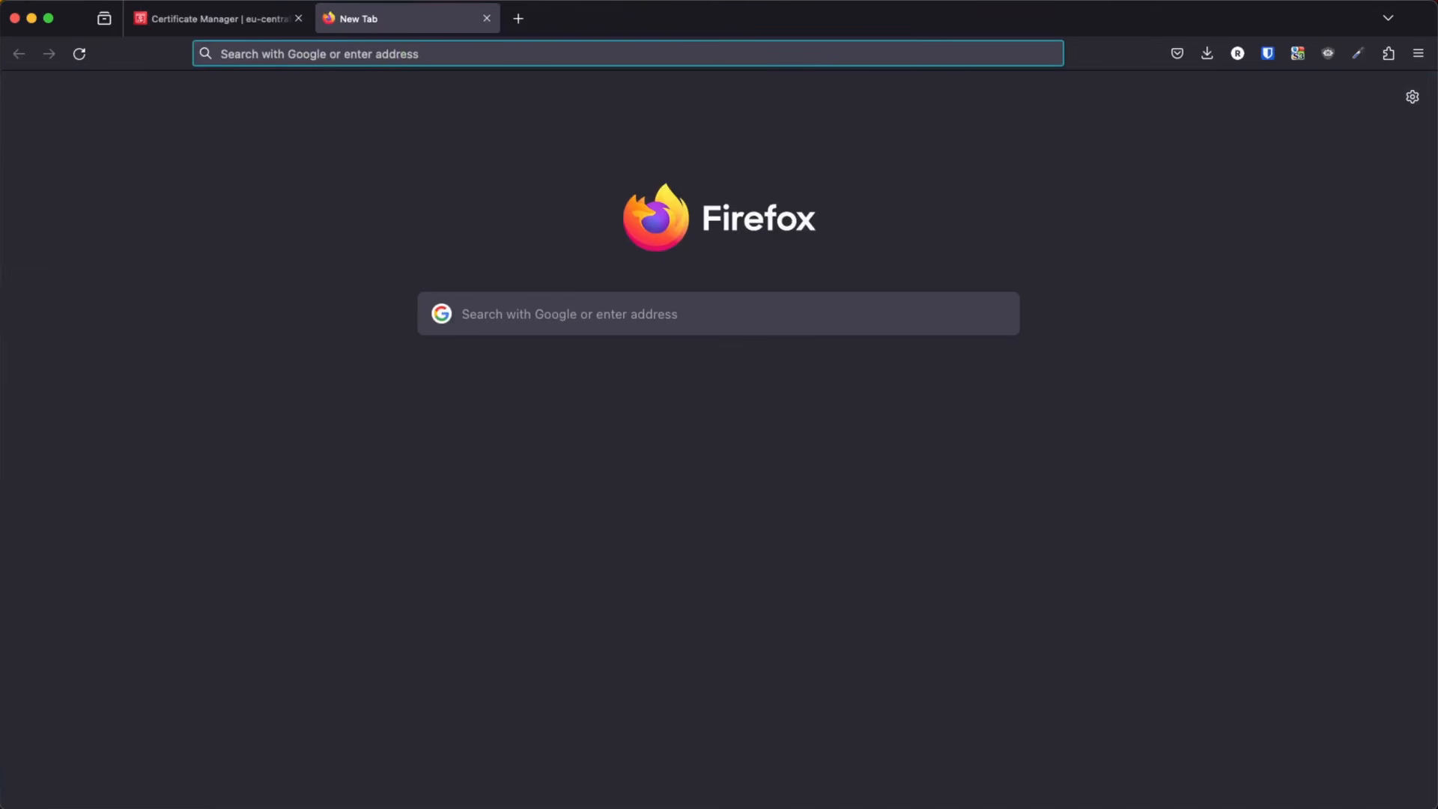
text(jhoo)
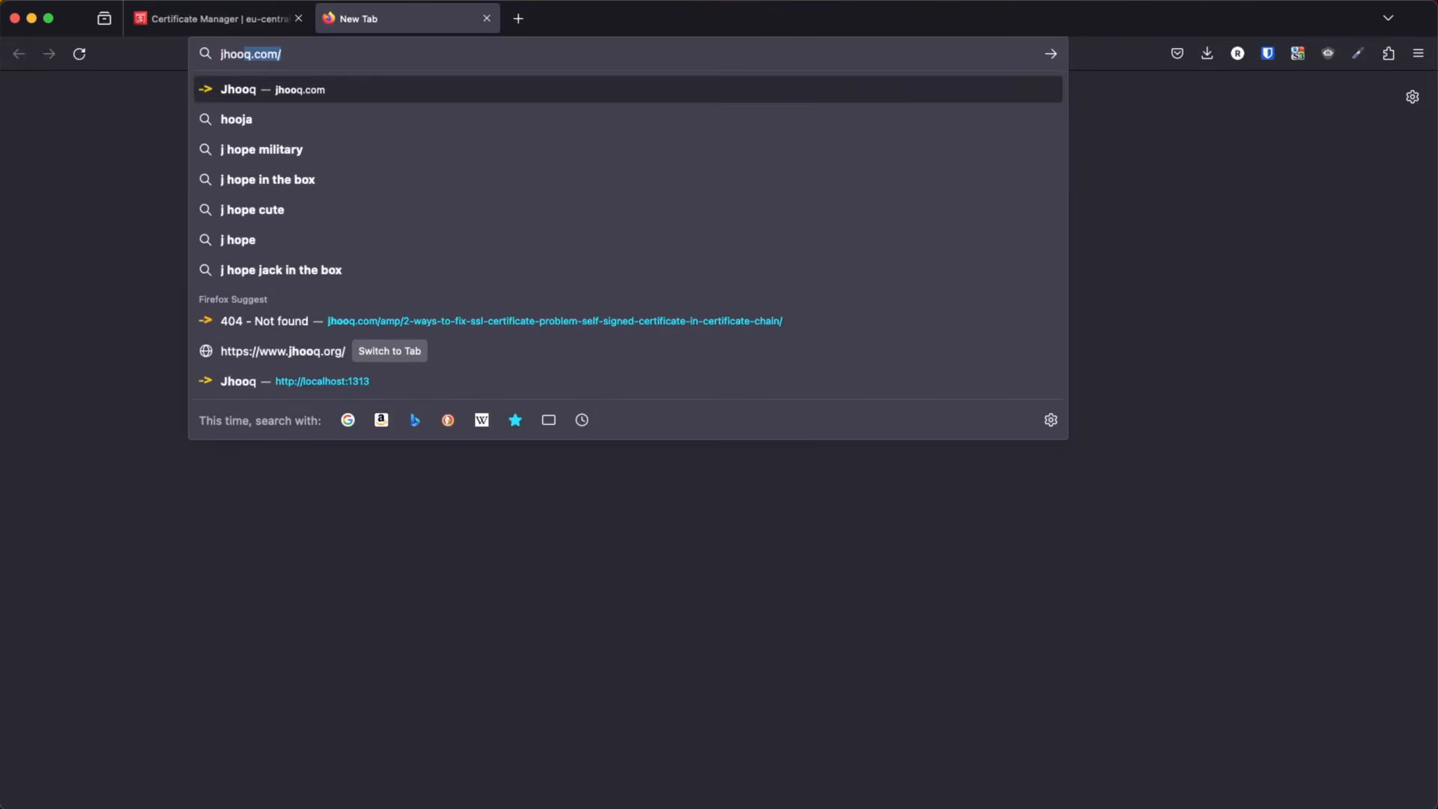
text(q)
text(g)
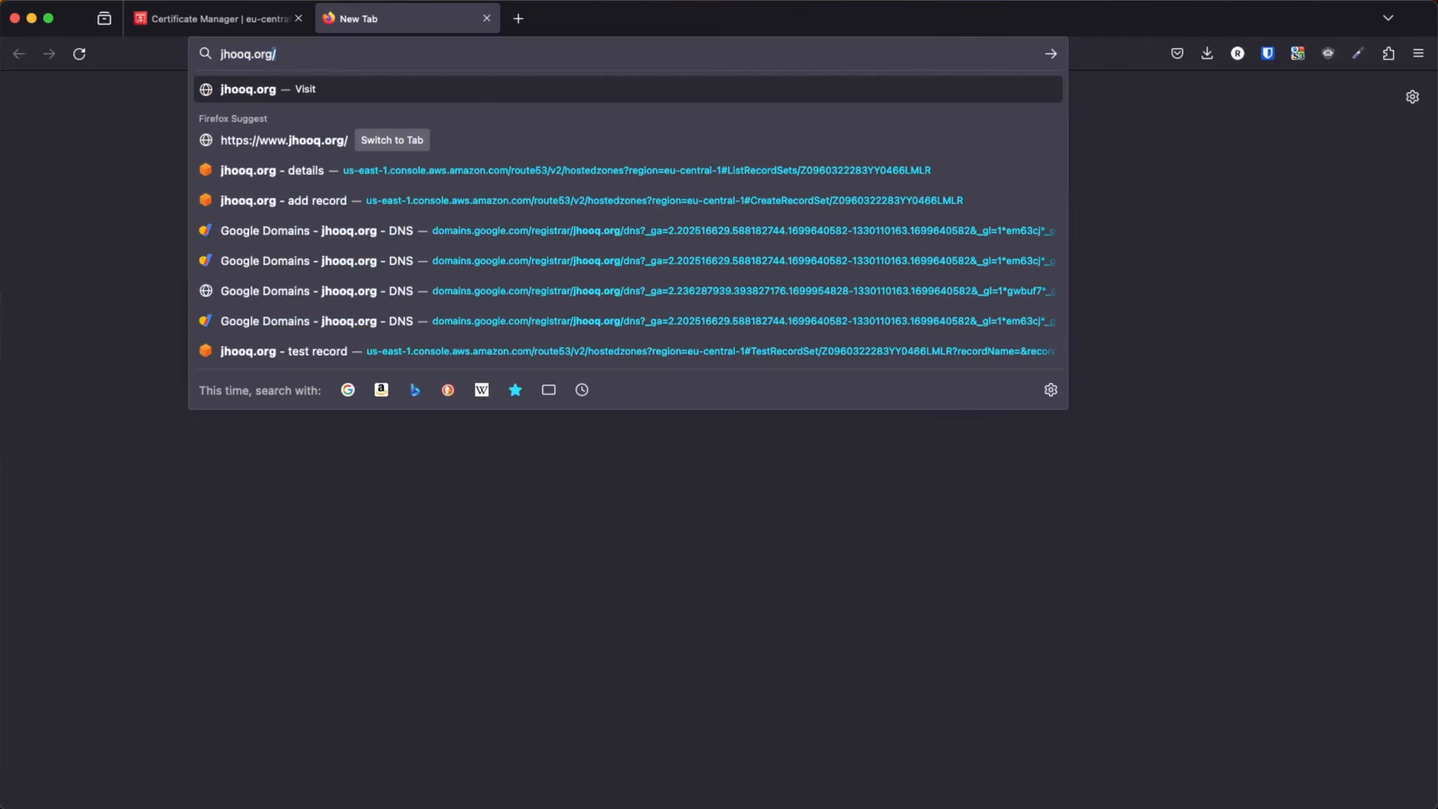
key(Return)
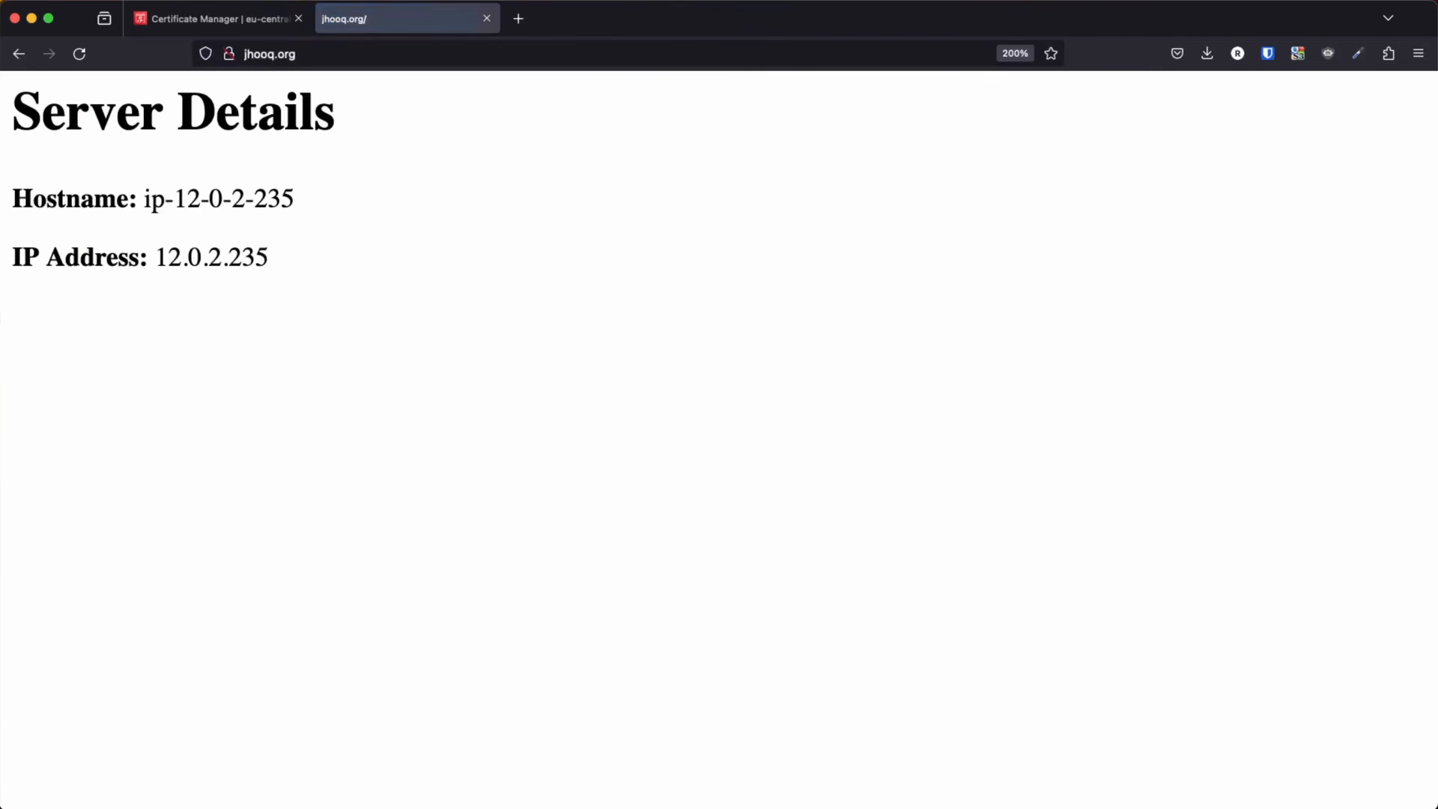
click(229, 54)
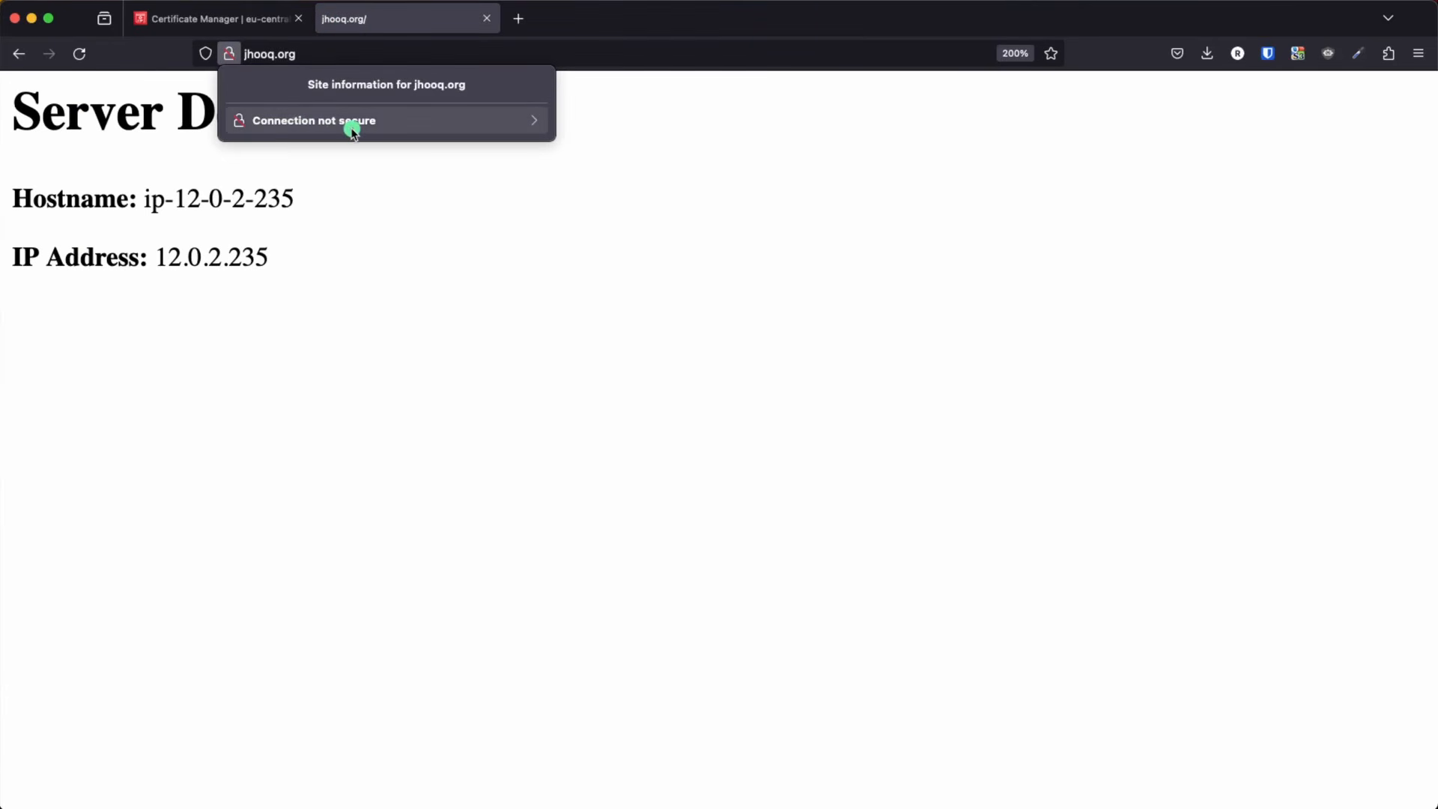
click(373, 52)
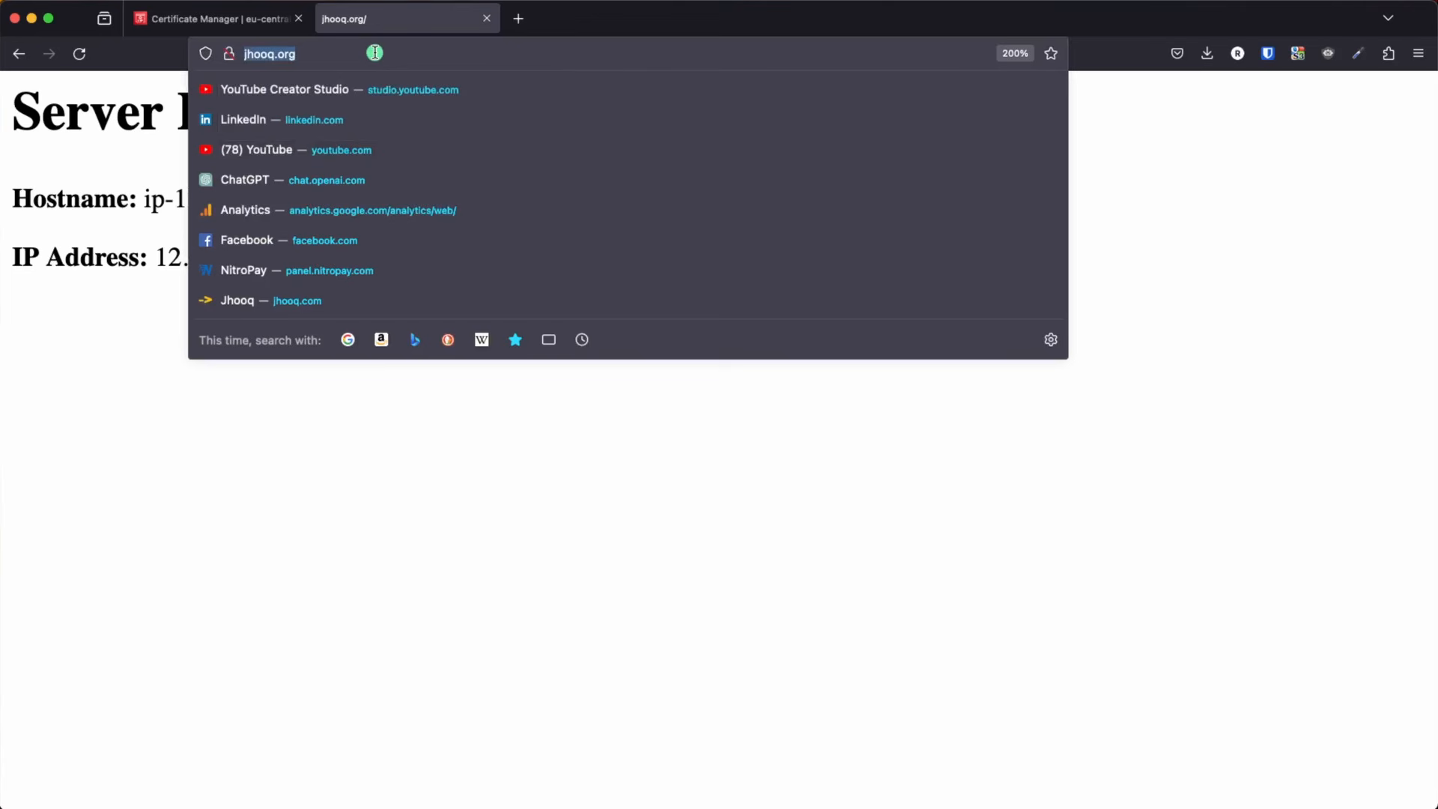
click(291, 410)
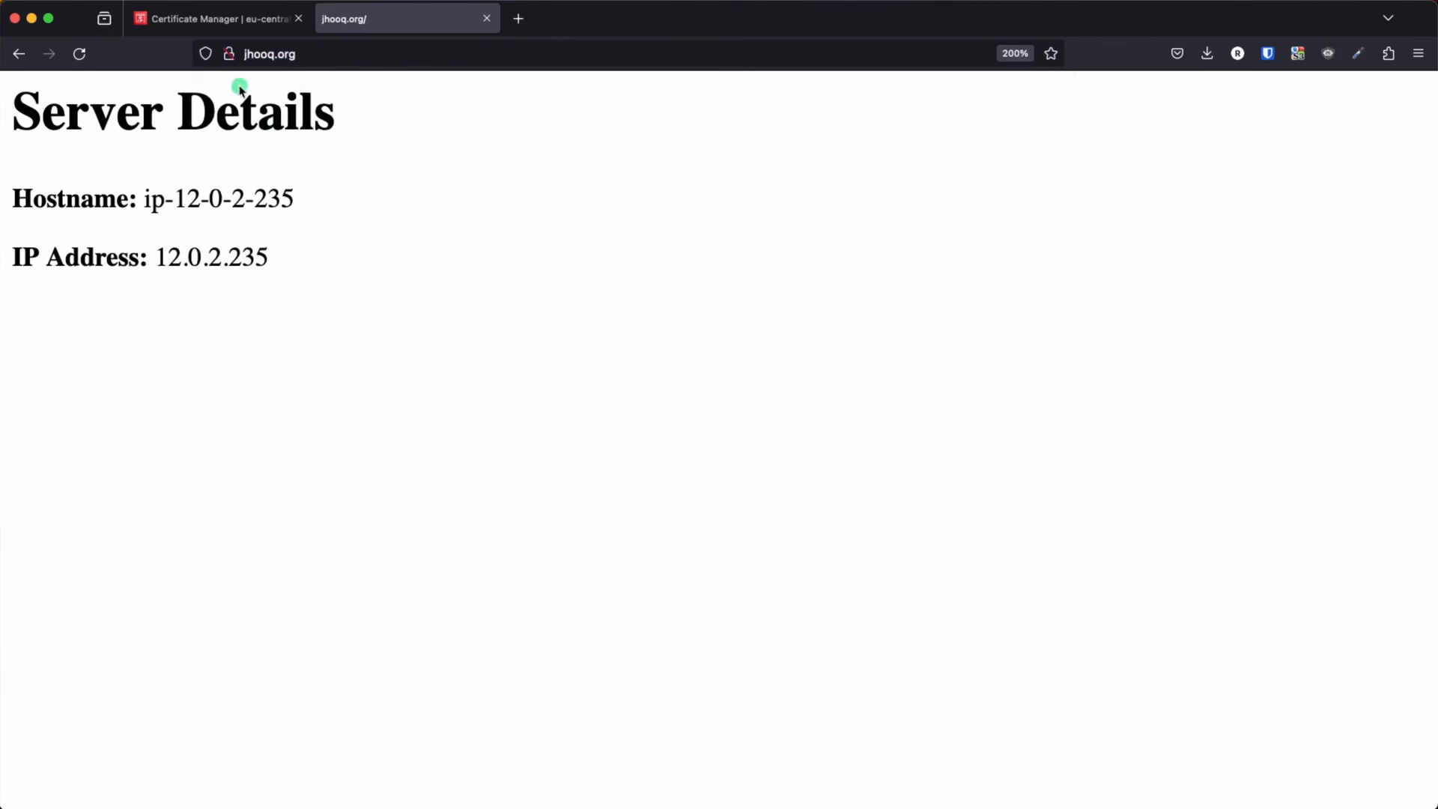
click(519, 20)
text(htps)
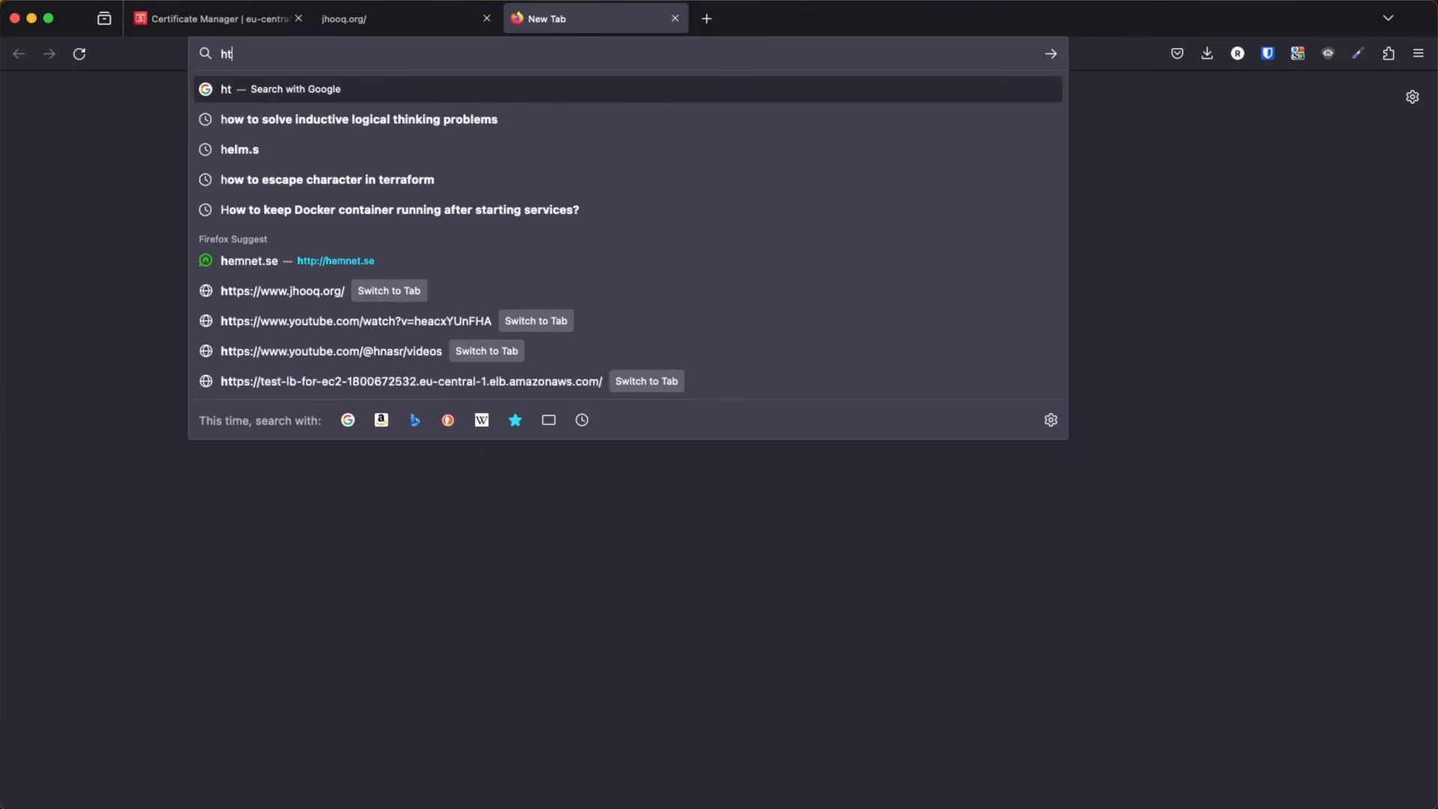
key(BackSpace)
key(ctrl+super+space)
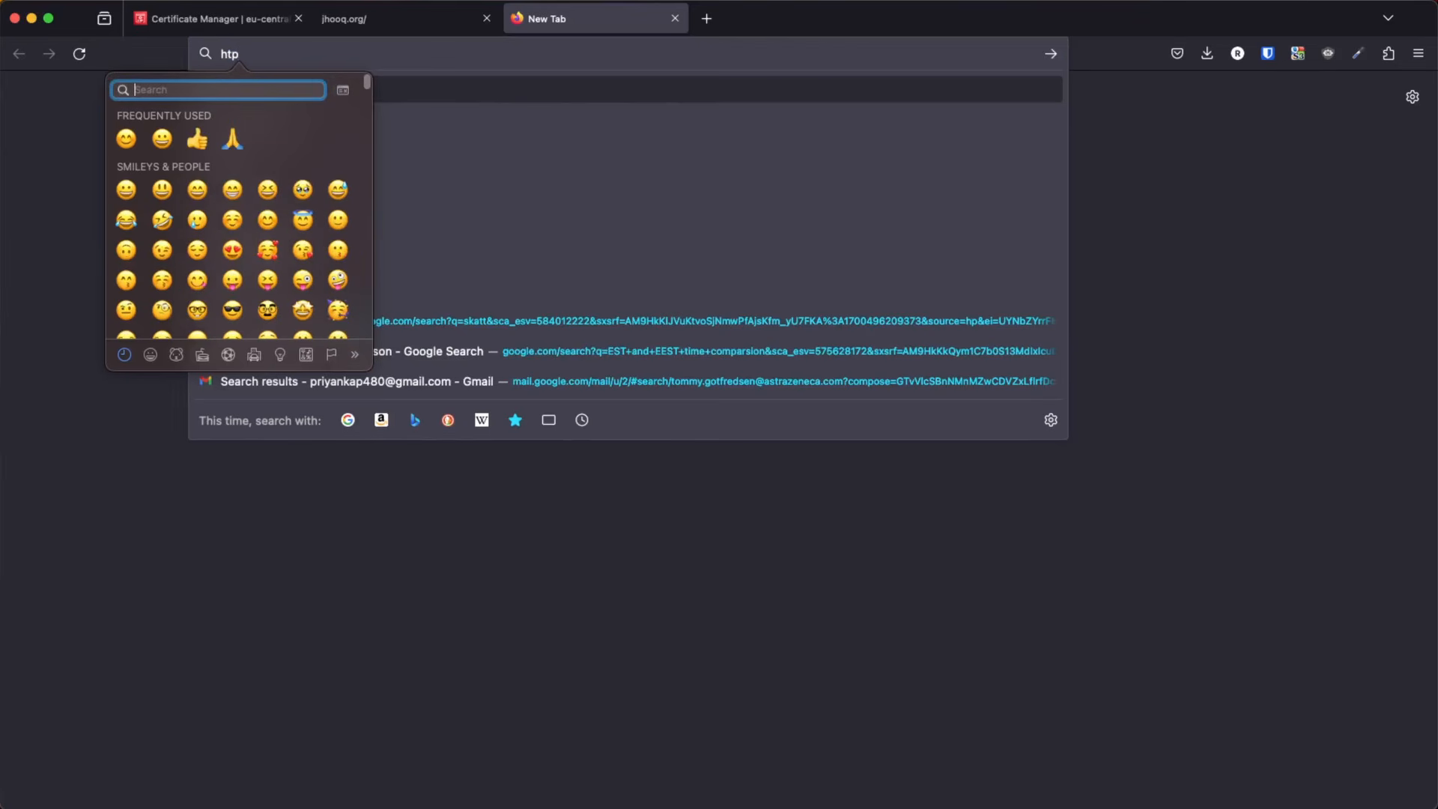
key(Escape)
key(BackSpace)
key(BackSpace)
key(BackSpace)
text(htttps)
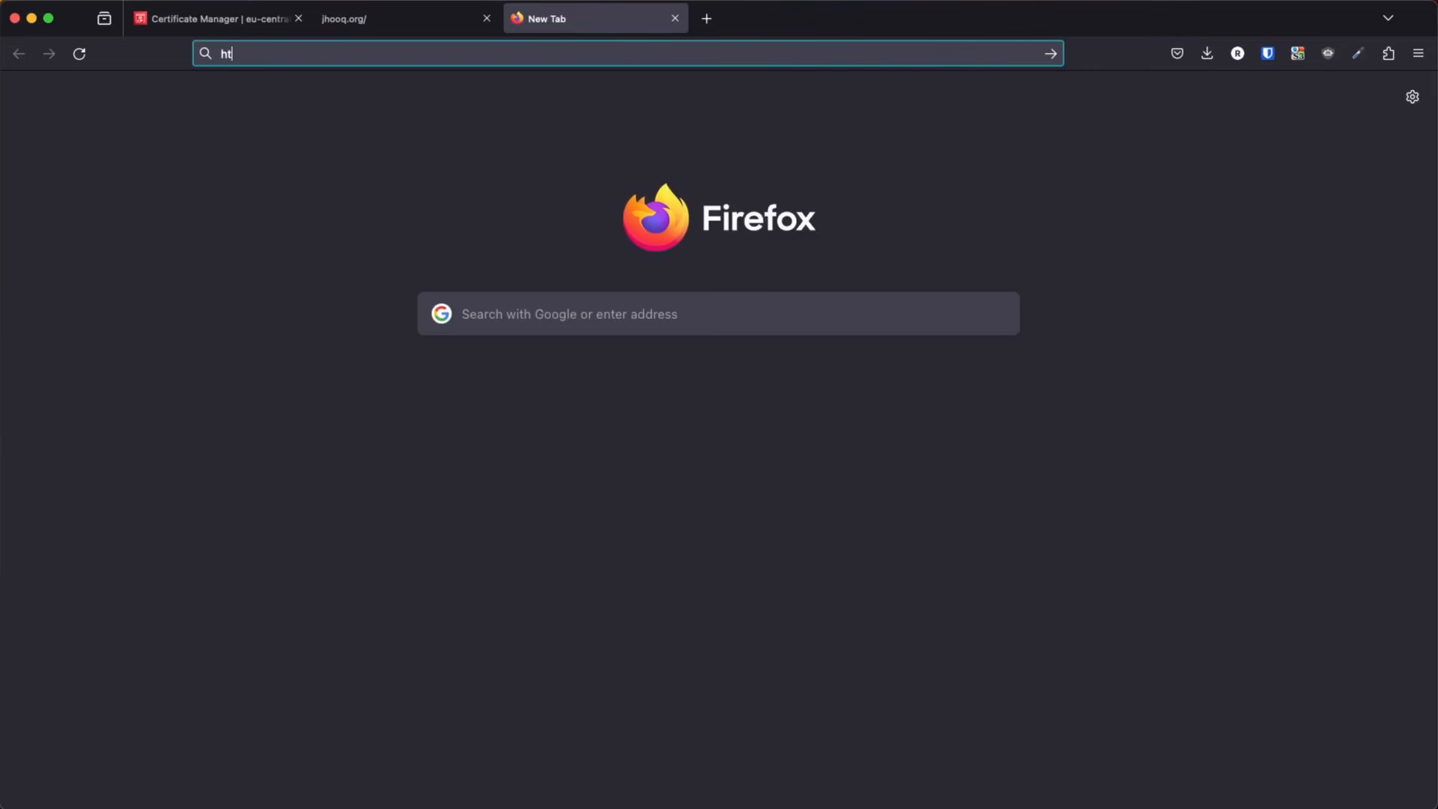
key(BackSpace)
key(BackSpace)
key(BackSpace)
text(ps://)
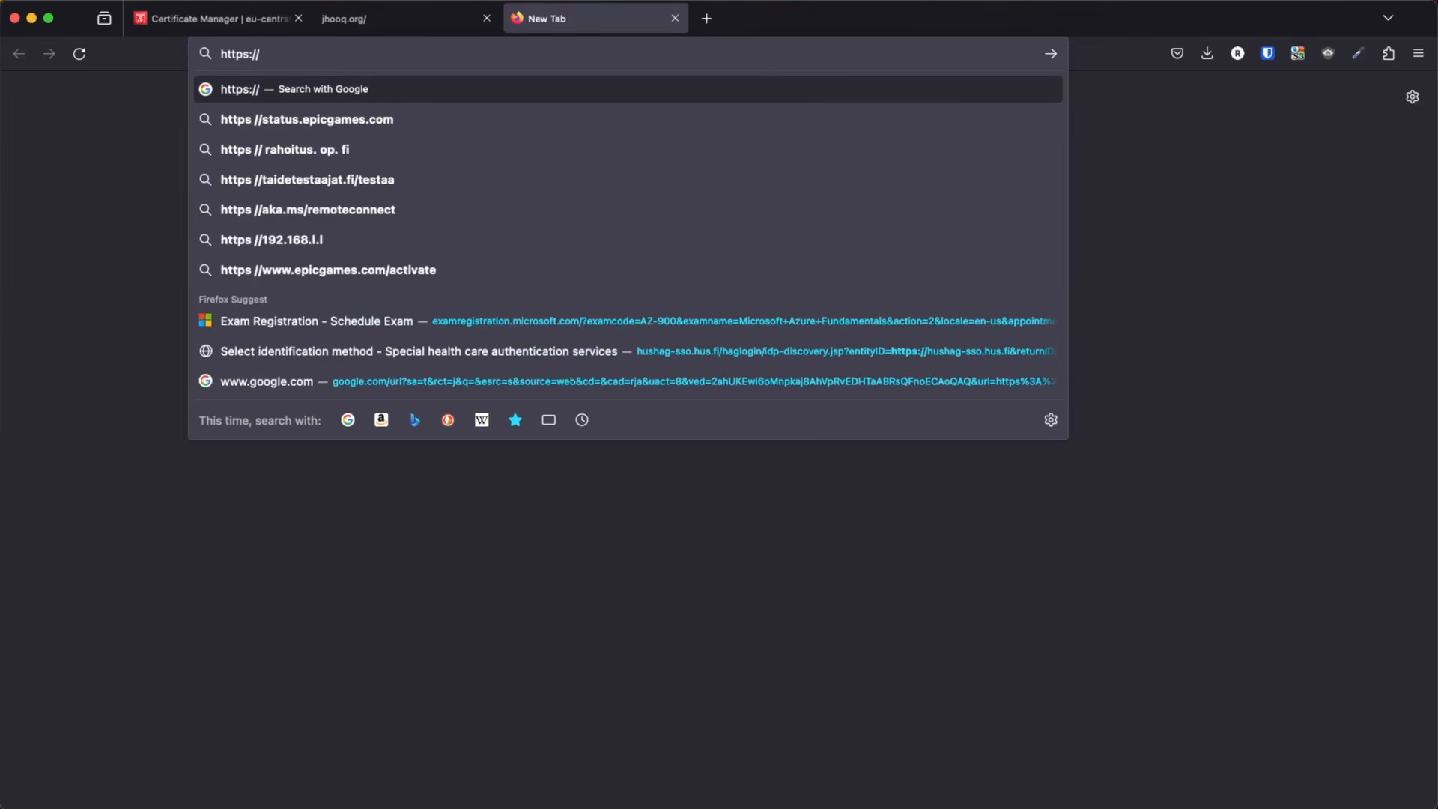
text(jhooq)
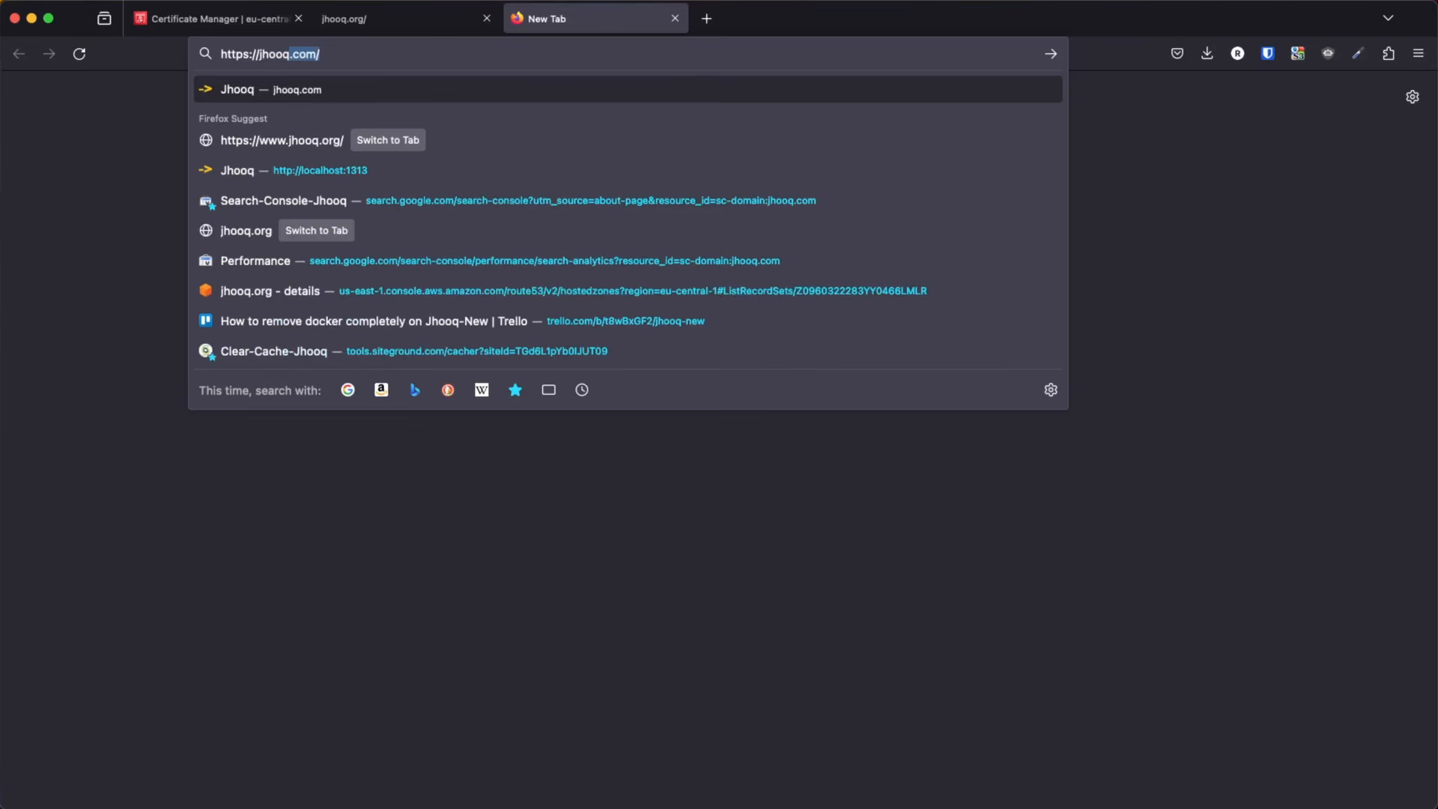
text(.org)
key(Return)
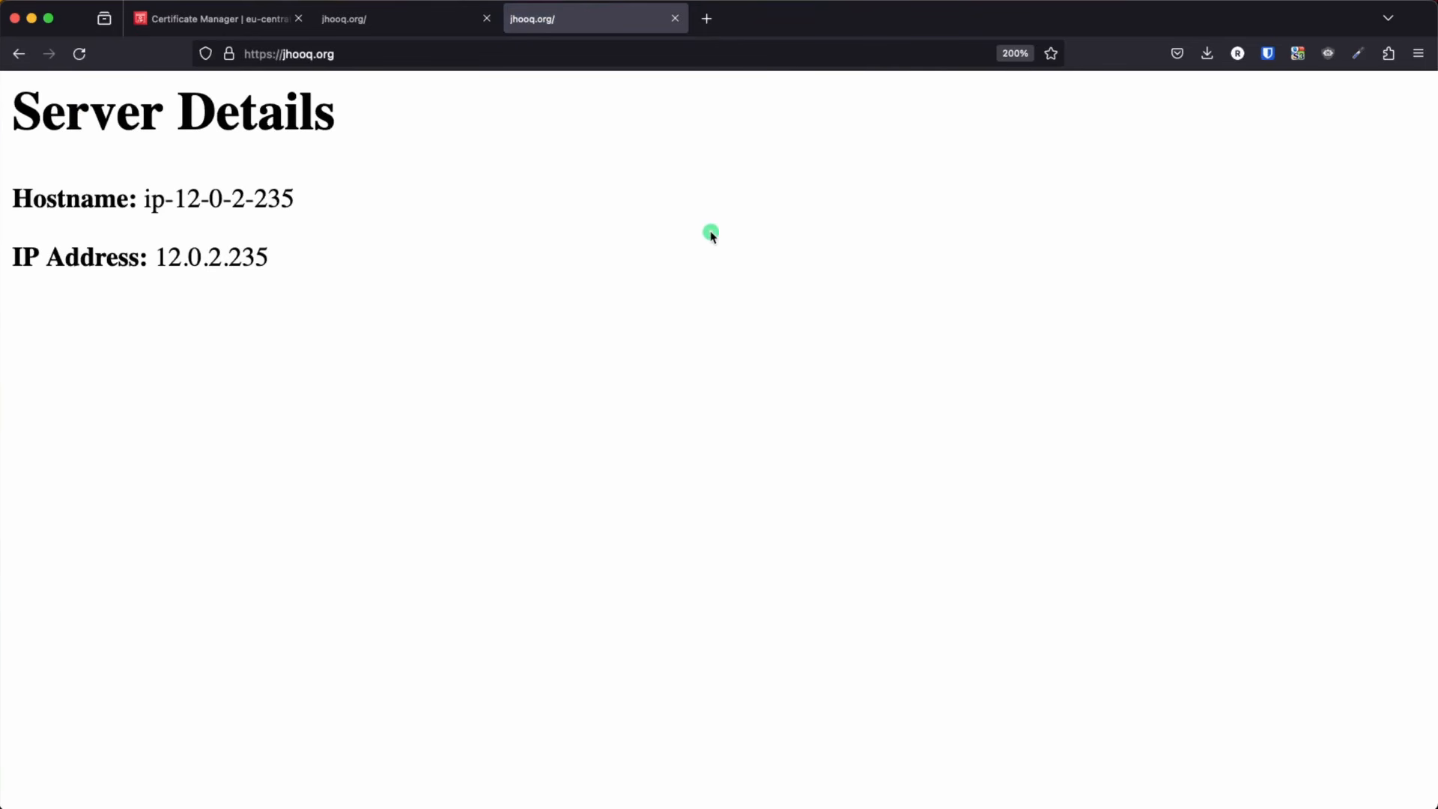
Check the connection security of the HTTPS page and compare it with the plain HTTP tab of jhooq.org
click(229, 54)
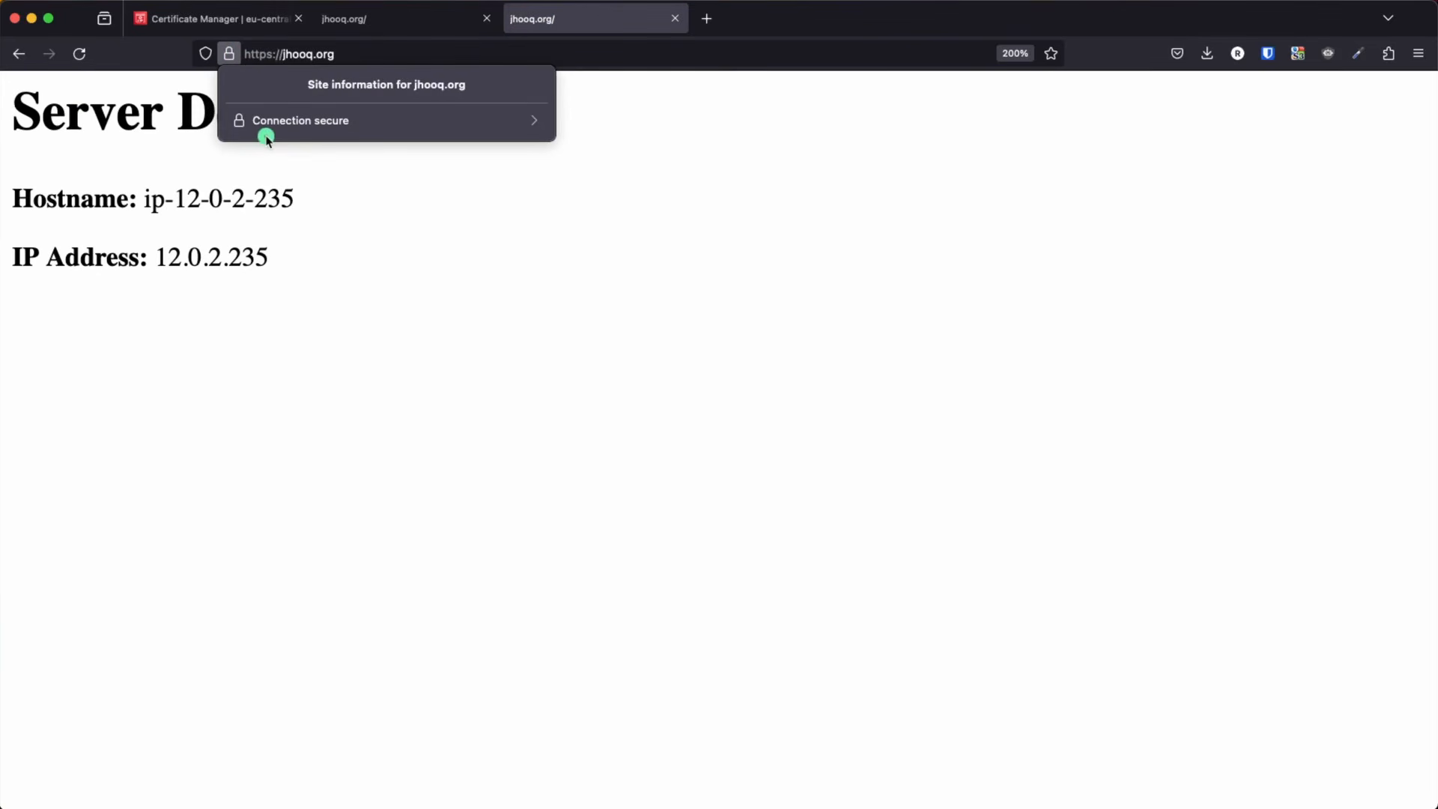
click(523, 206)
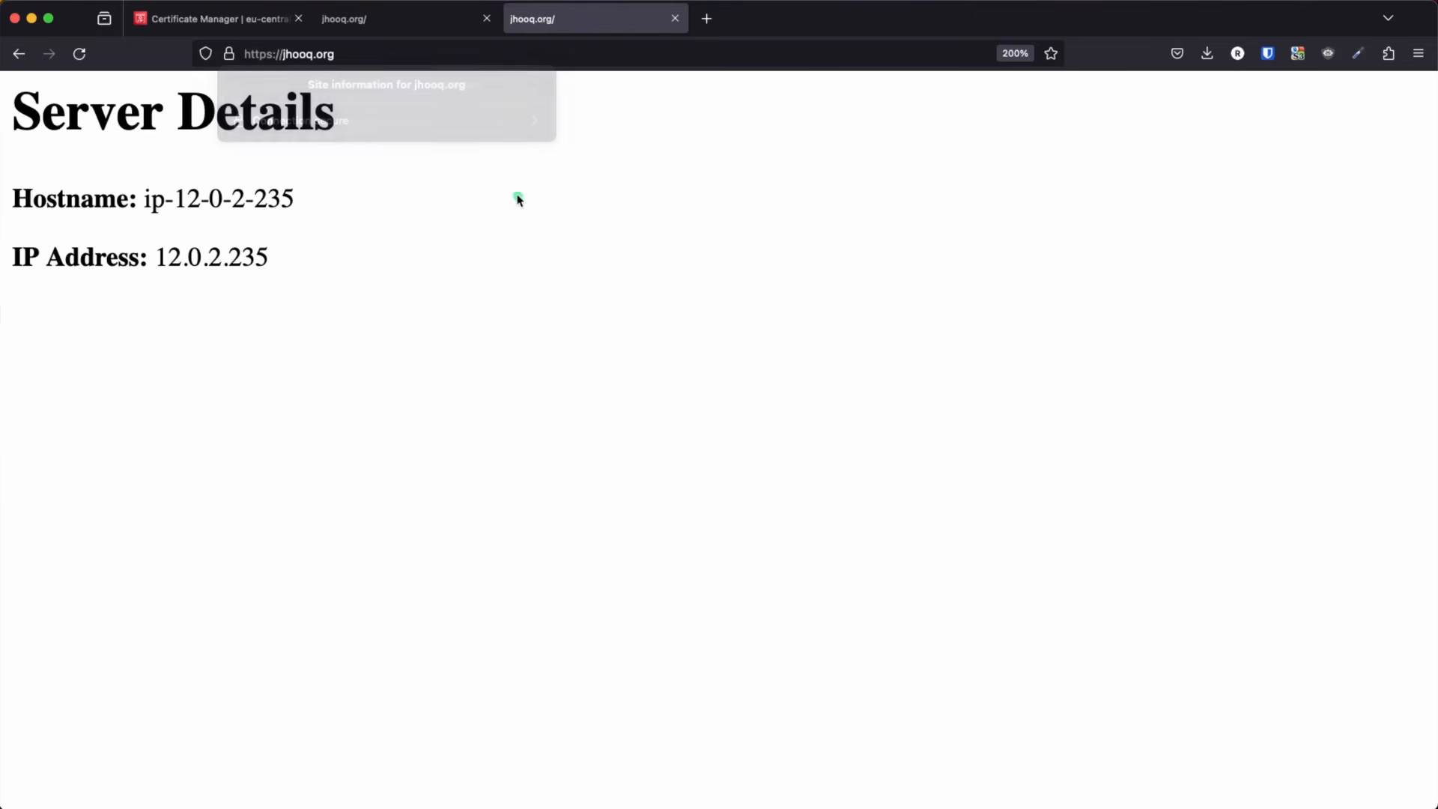
click(382, 22)
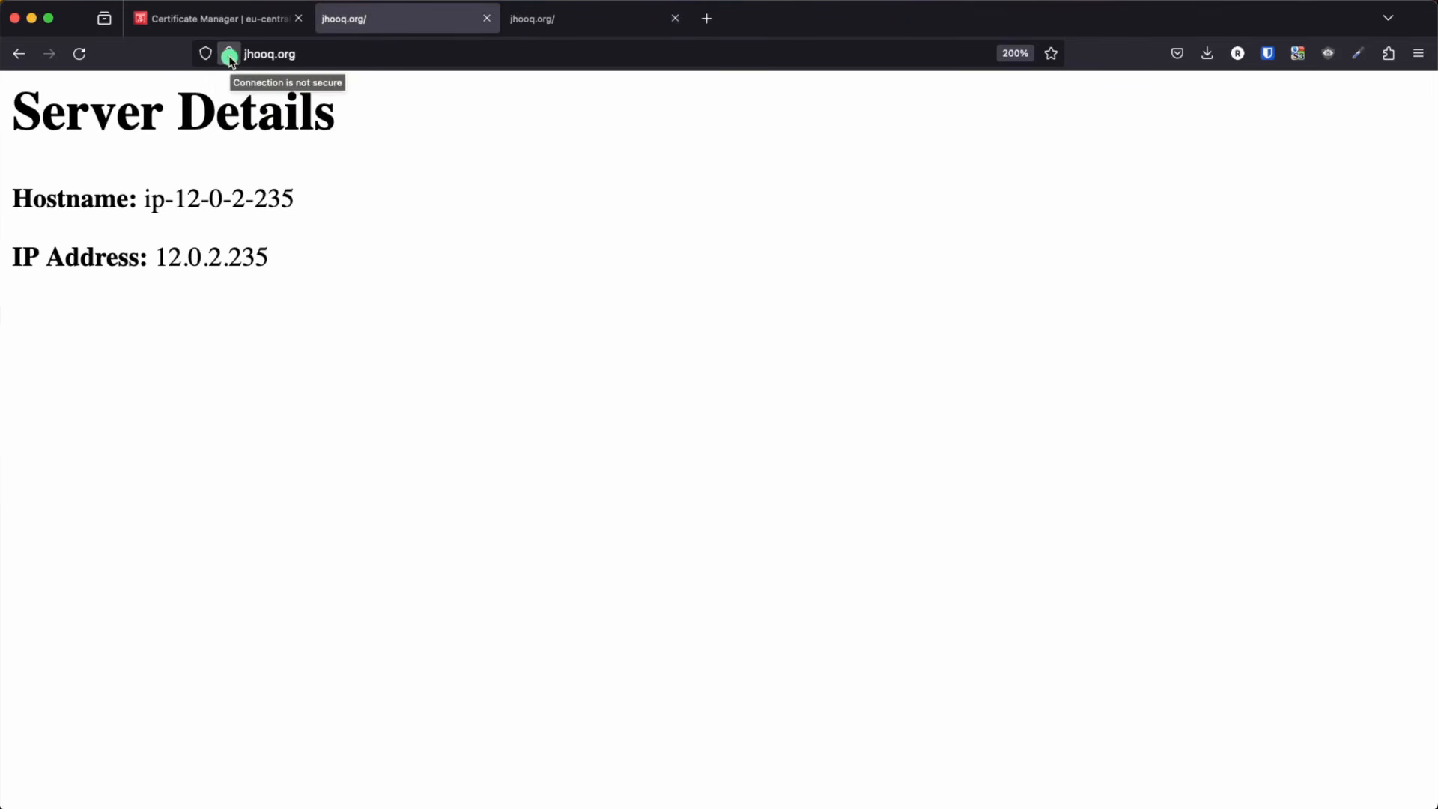
click(524, 22)
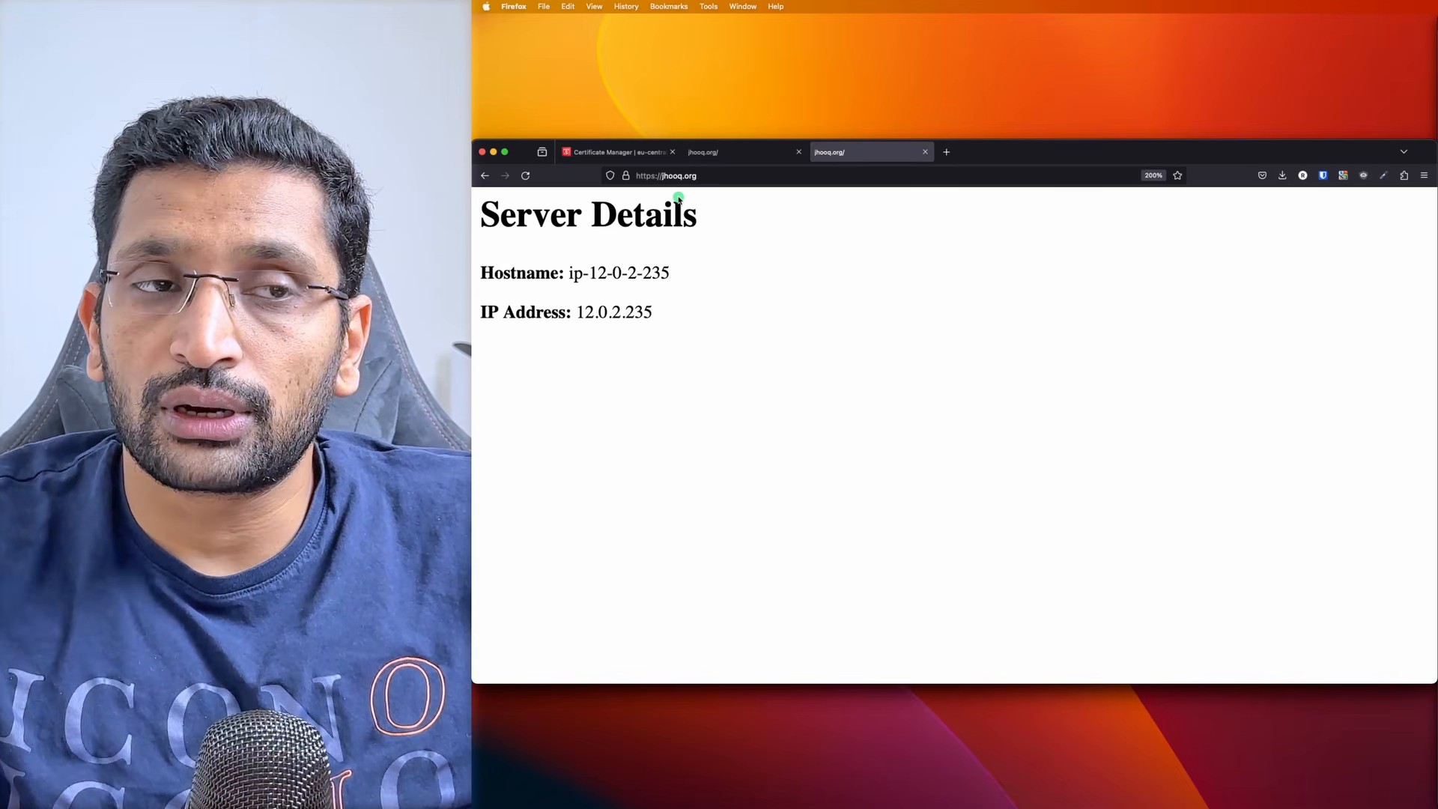
click(733, 156)
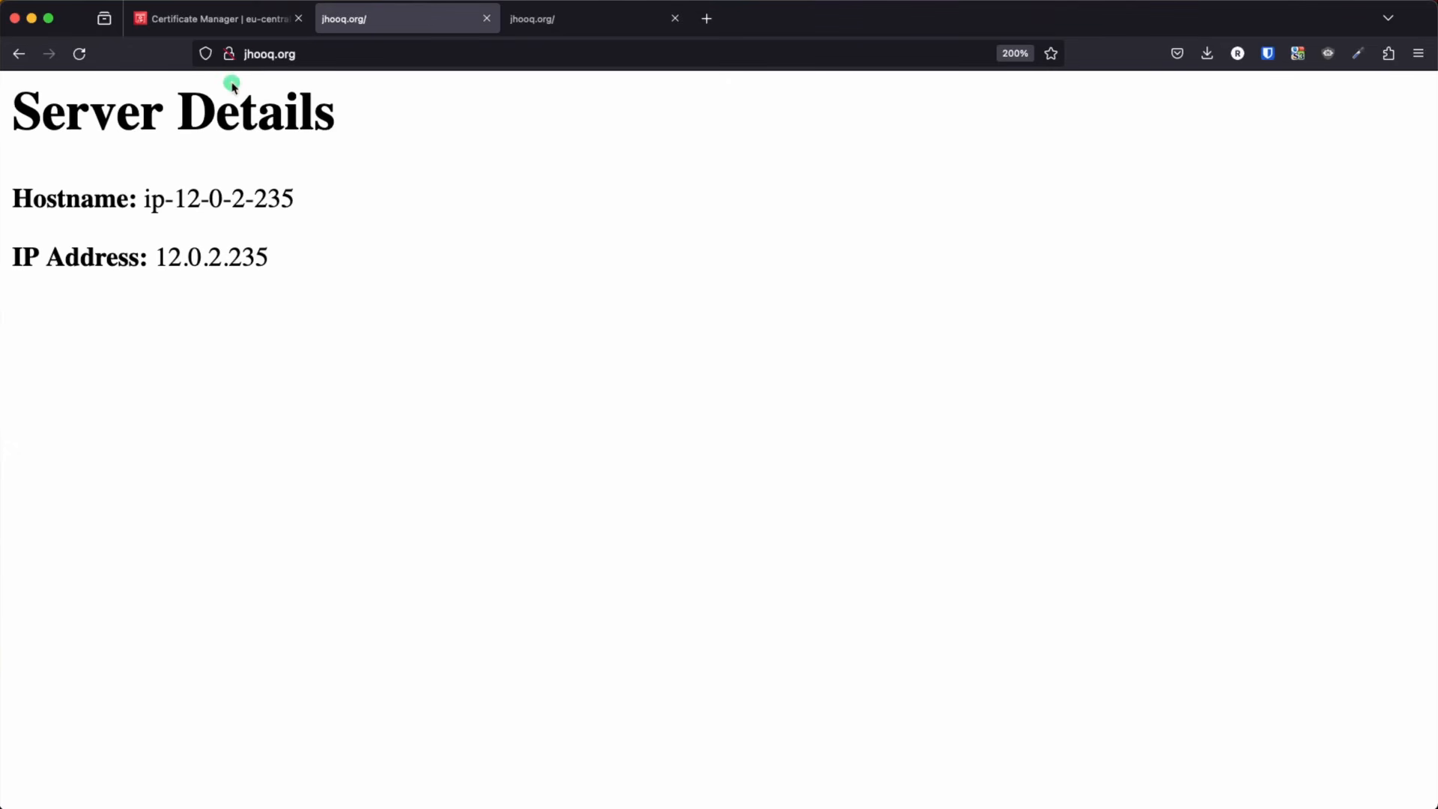
click(522, 20)
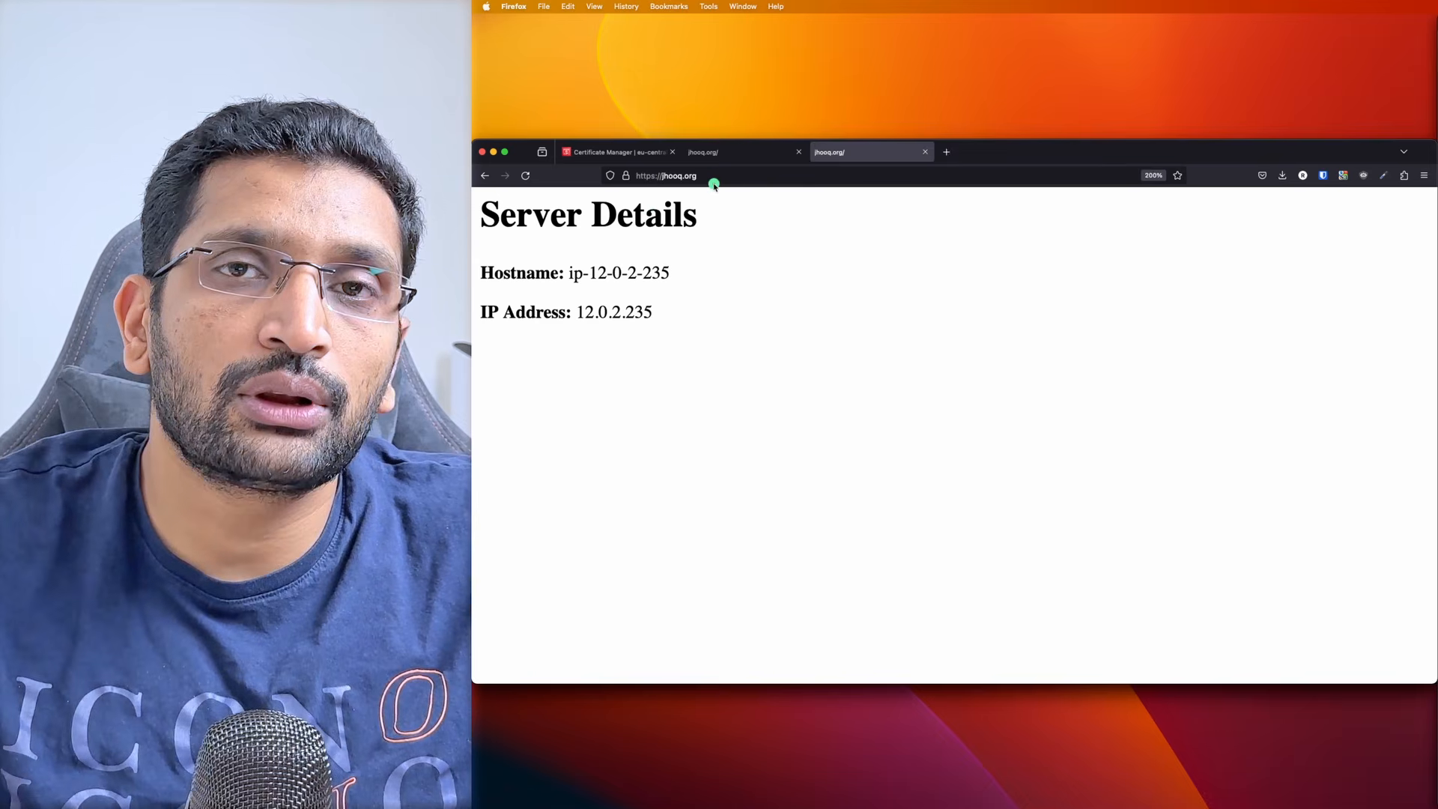
click(343, 19)
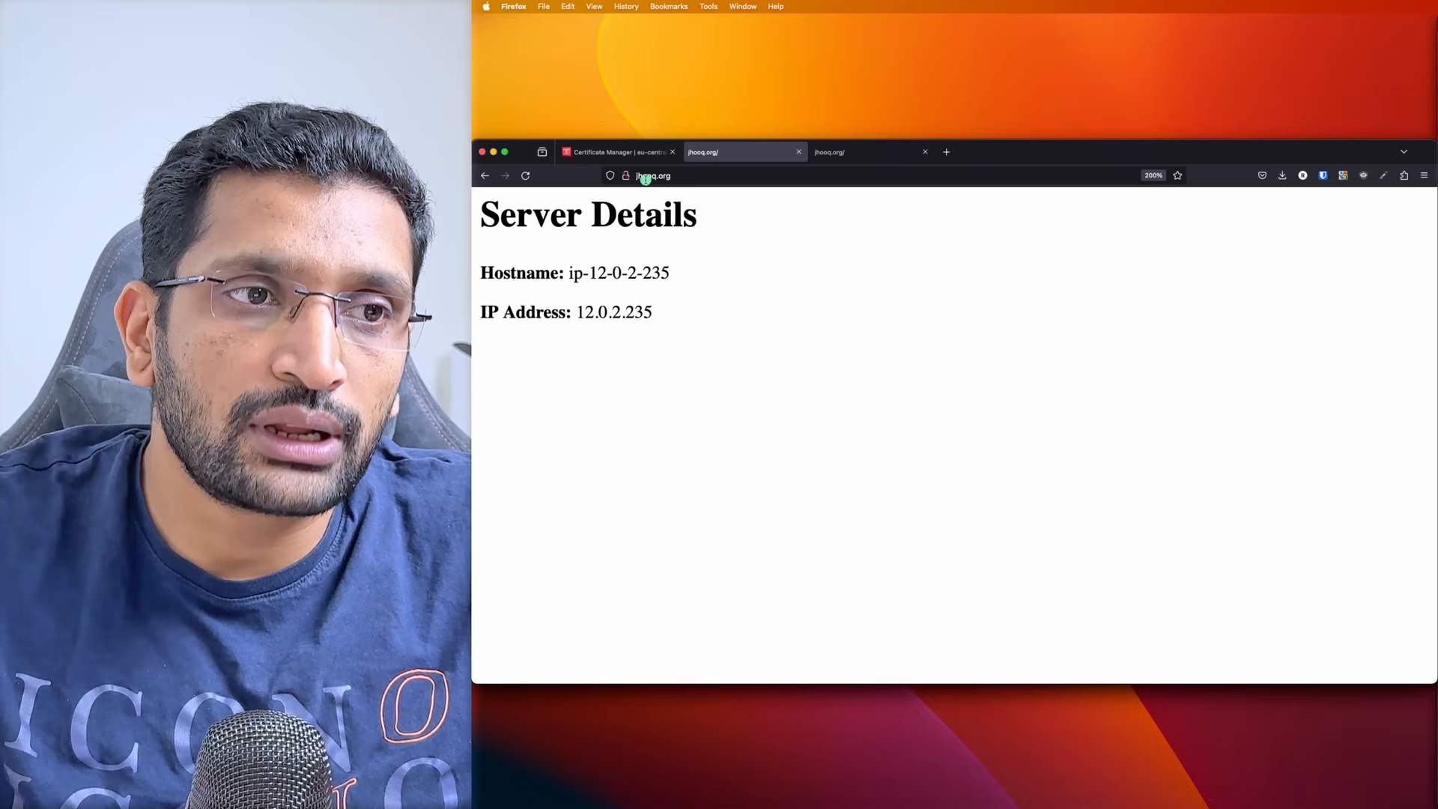
click(828, 151)
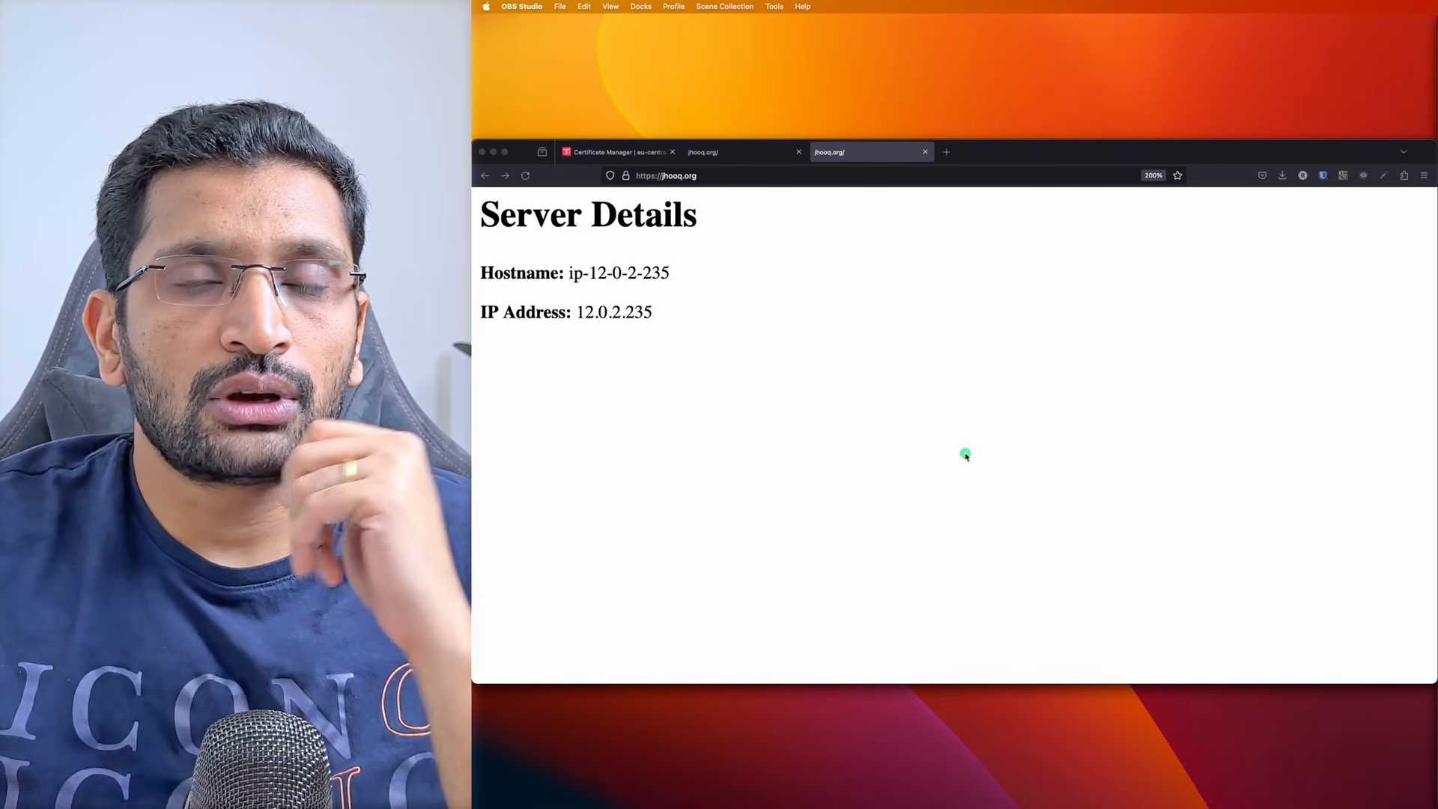
Return to the AWS console home page and open the EC2 service dashboard
click(622, 152)
click(495, 201)
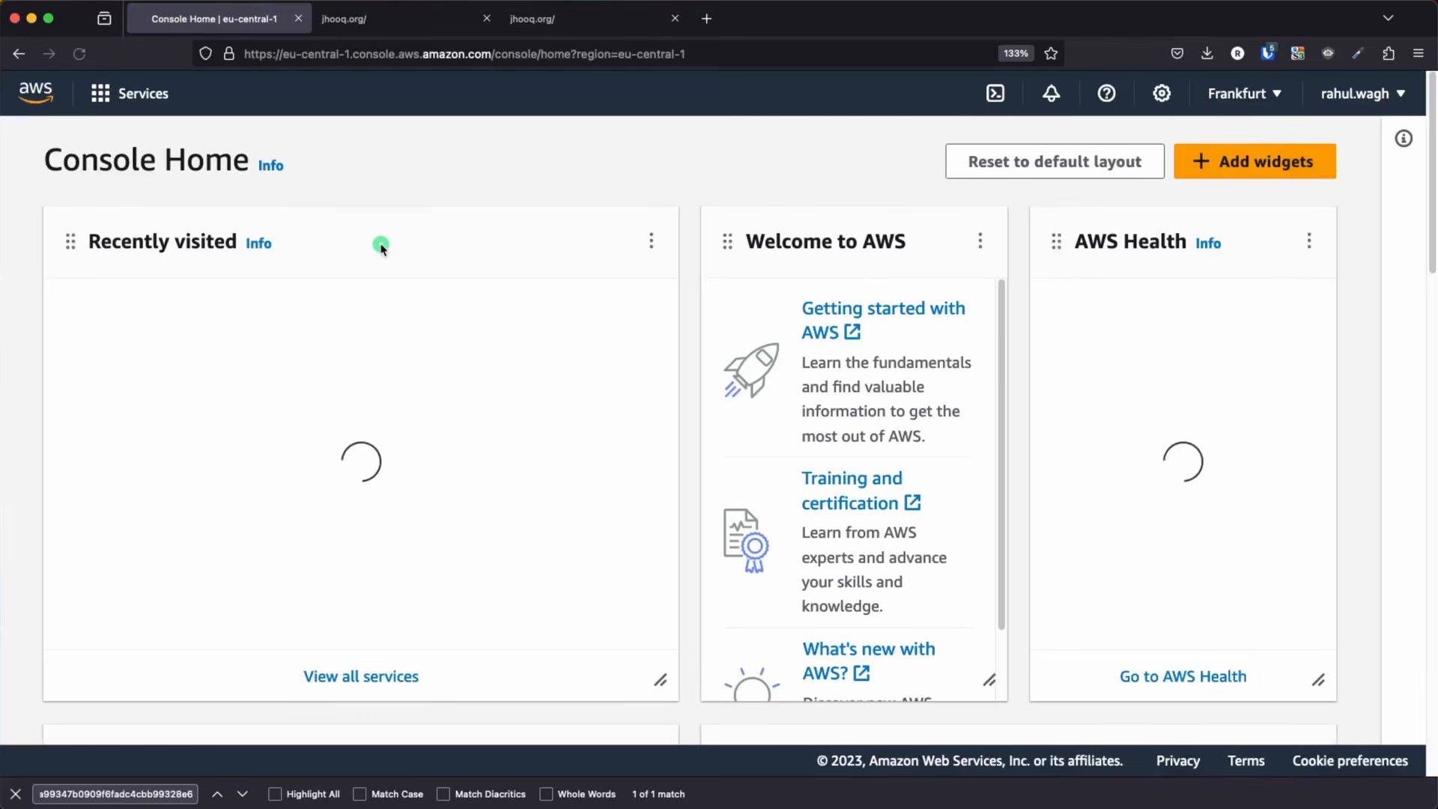
click(261, 96)
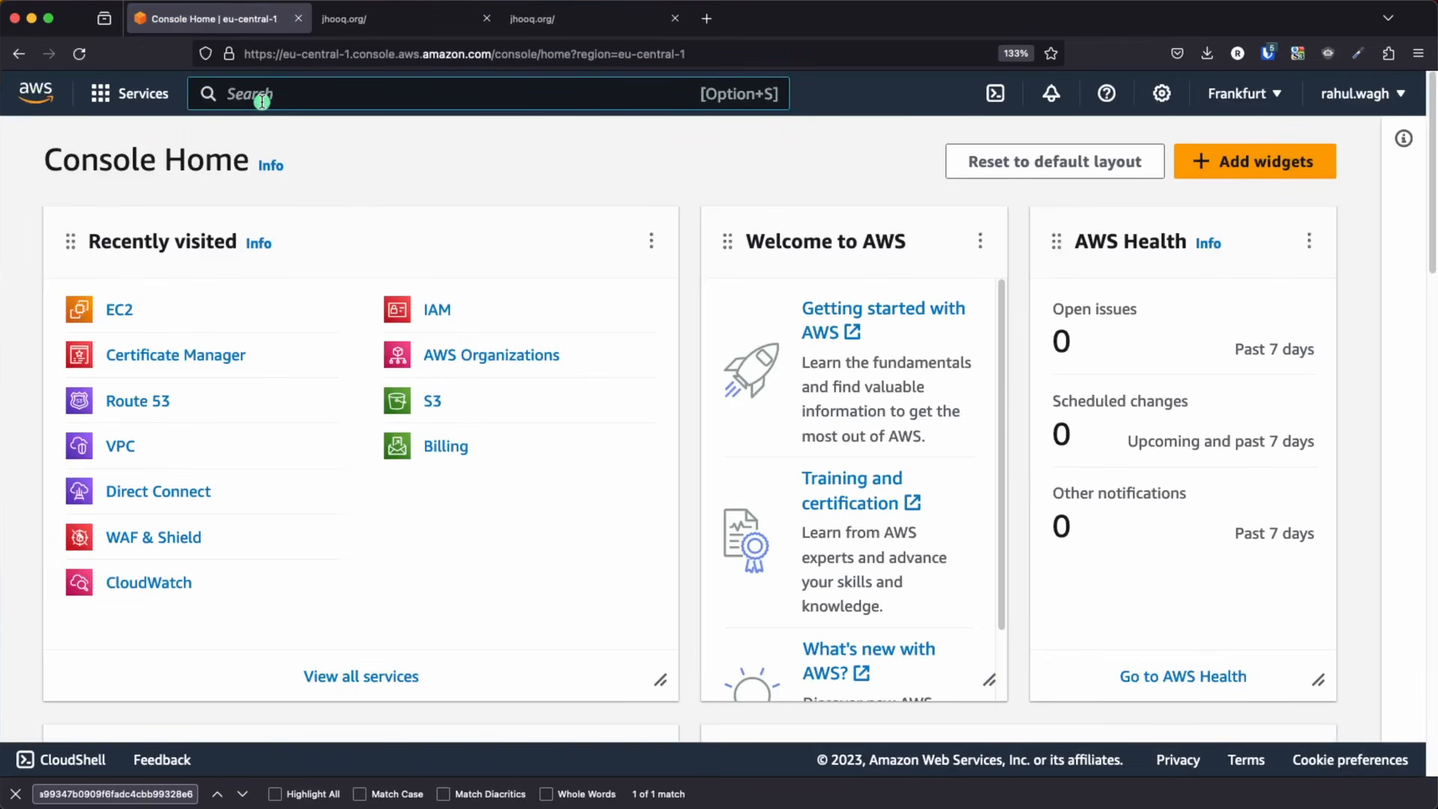
text(ec2)
click(530, 303)
Open the details of the test-lb load balancer from the EC2 load balancers list
scroll(158, 506, down, 5)
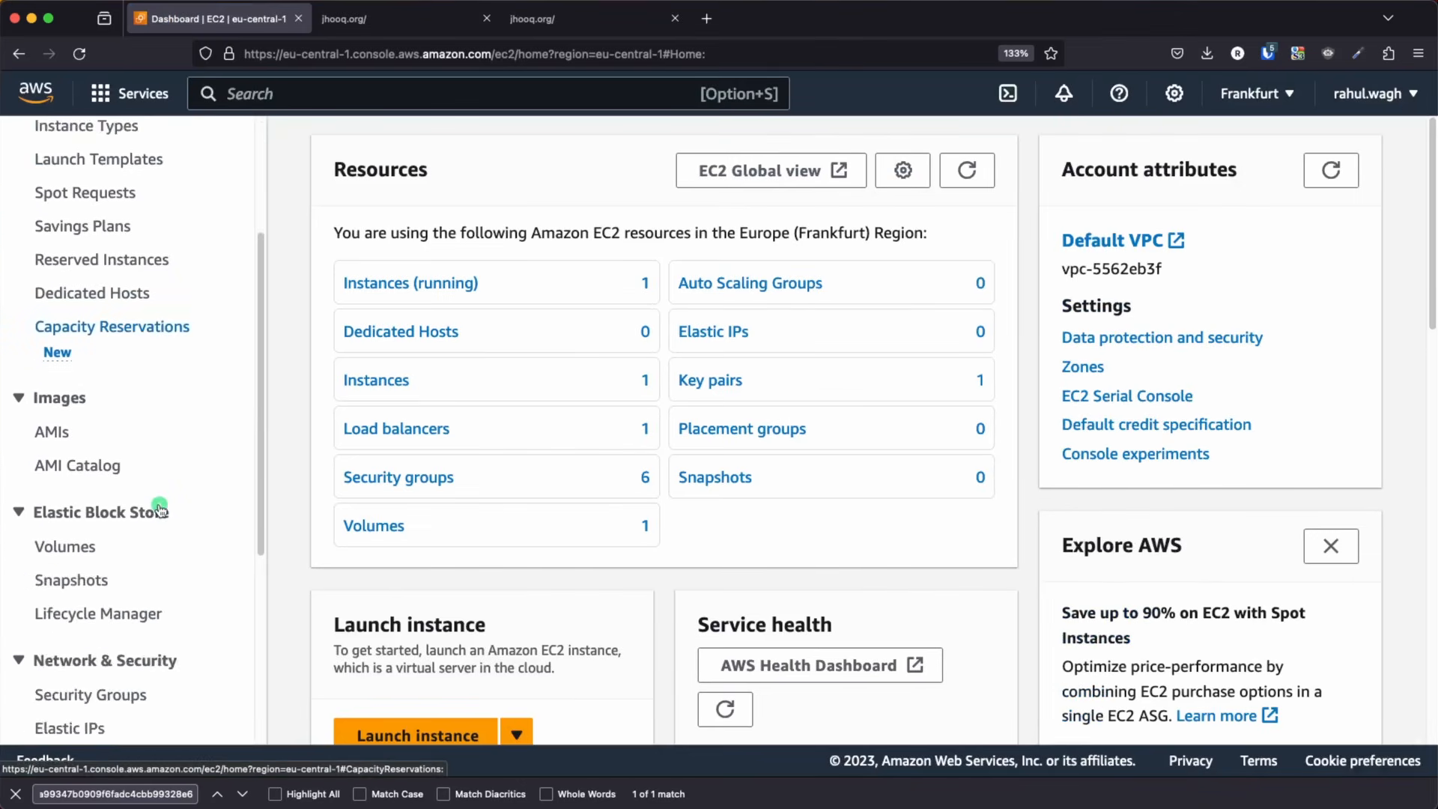
scroll(160, 509, down, 5)
click(89, 572)
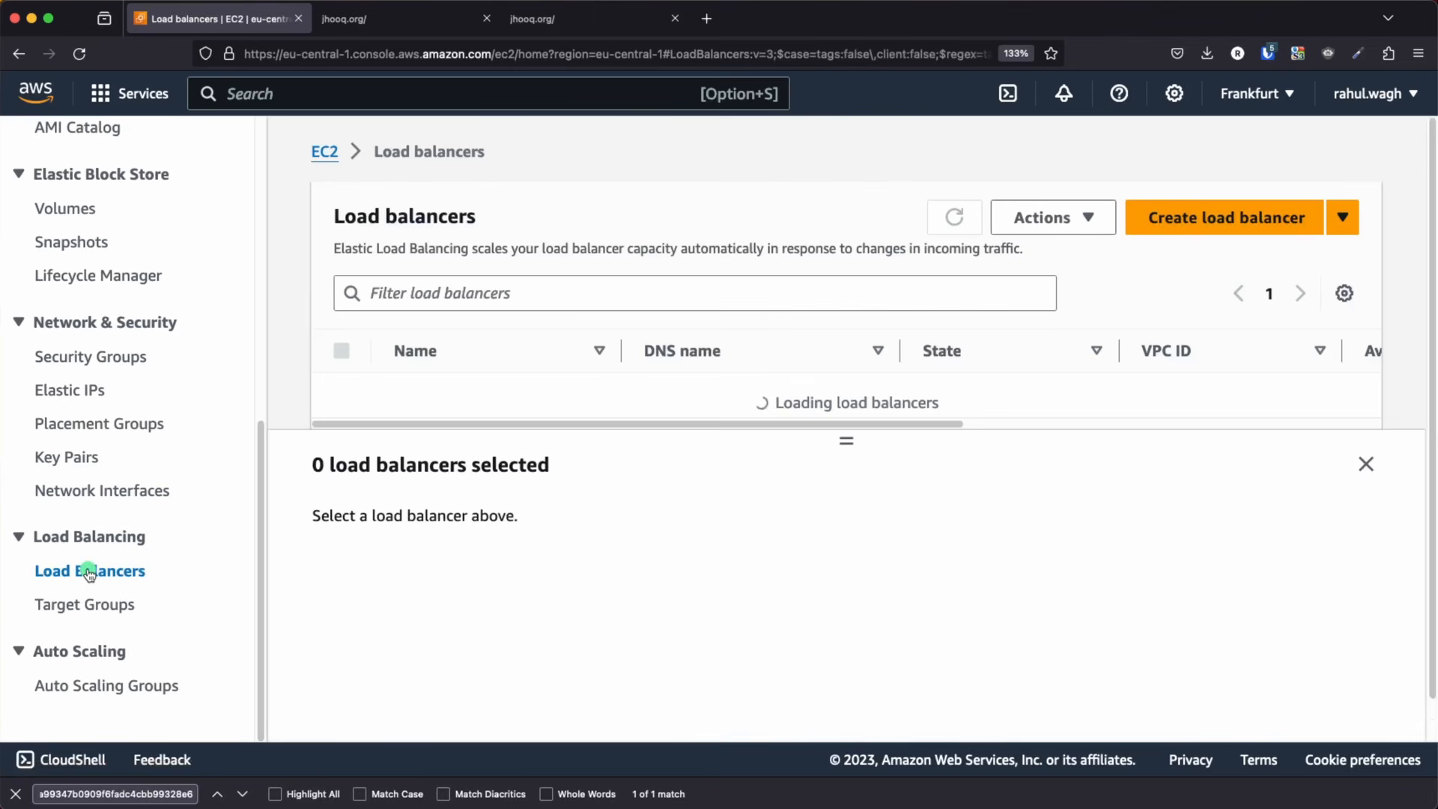
click(417, 395)
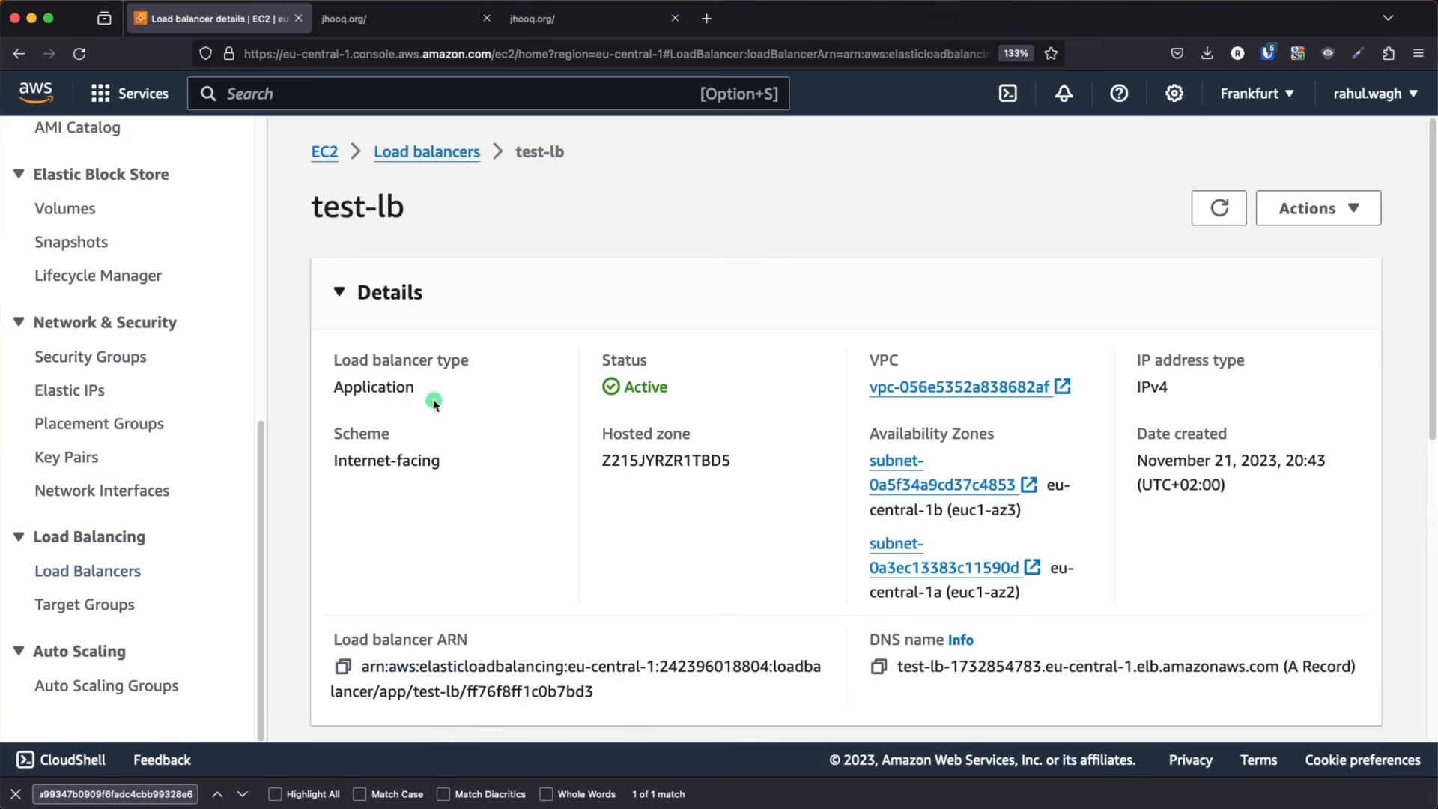
Open the default rule of test-lb's HTTP:80 listener for editing
scroll(713, 490, down, 9)
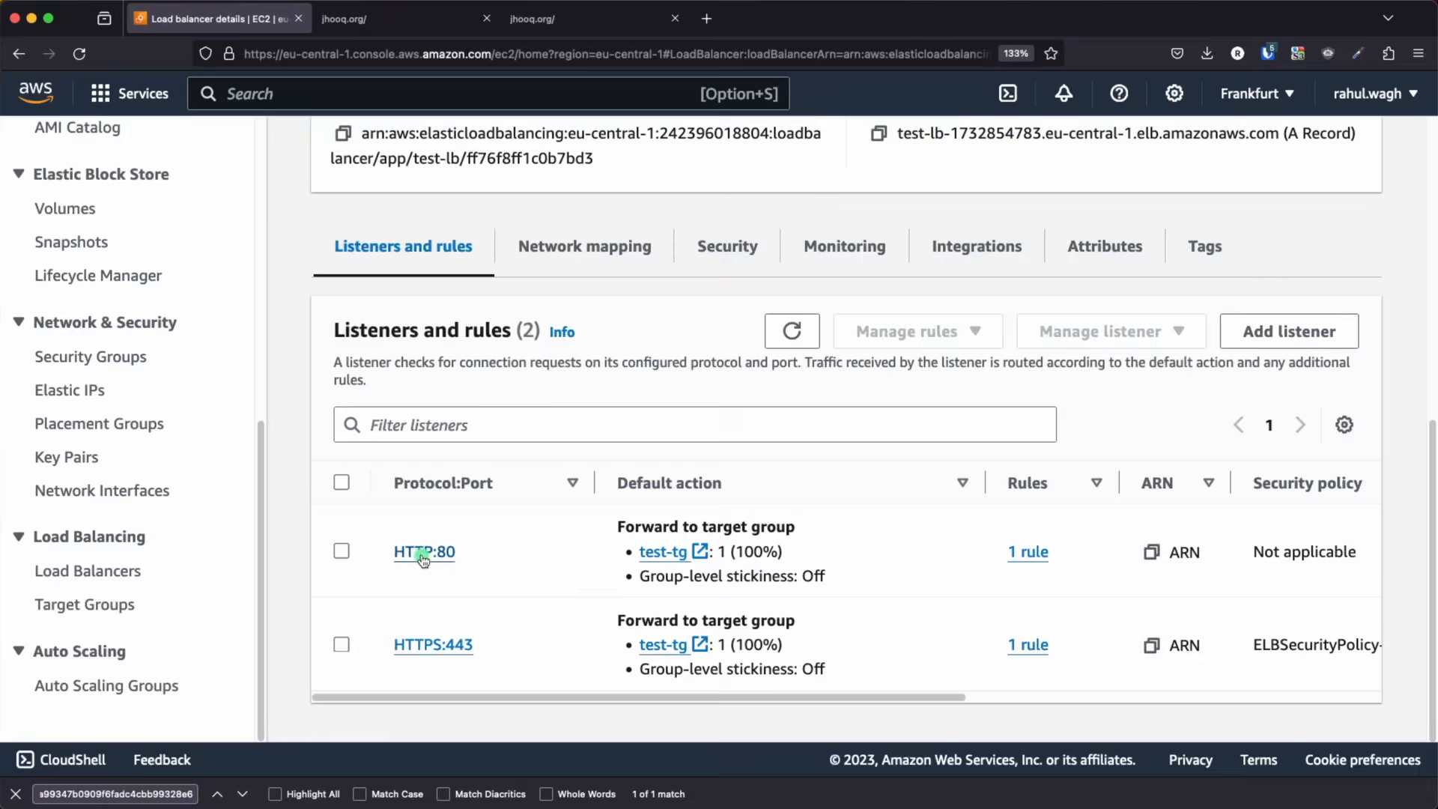
click(756, 510)
scroll(739, 584, down, 5)
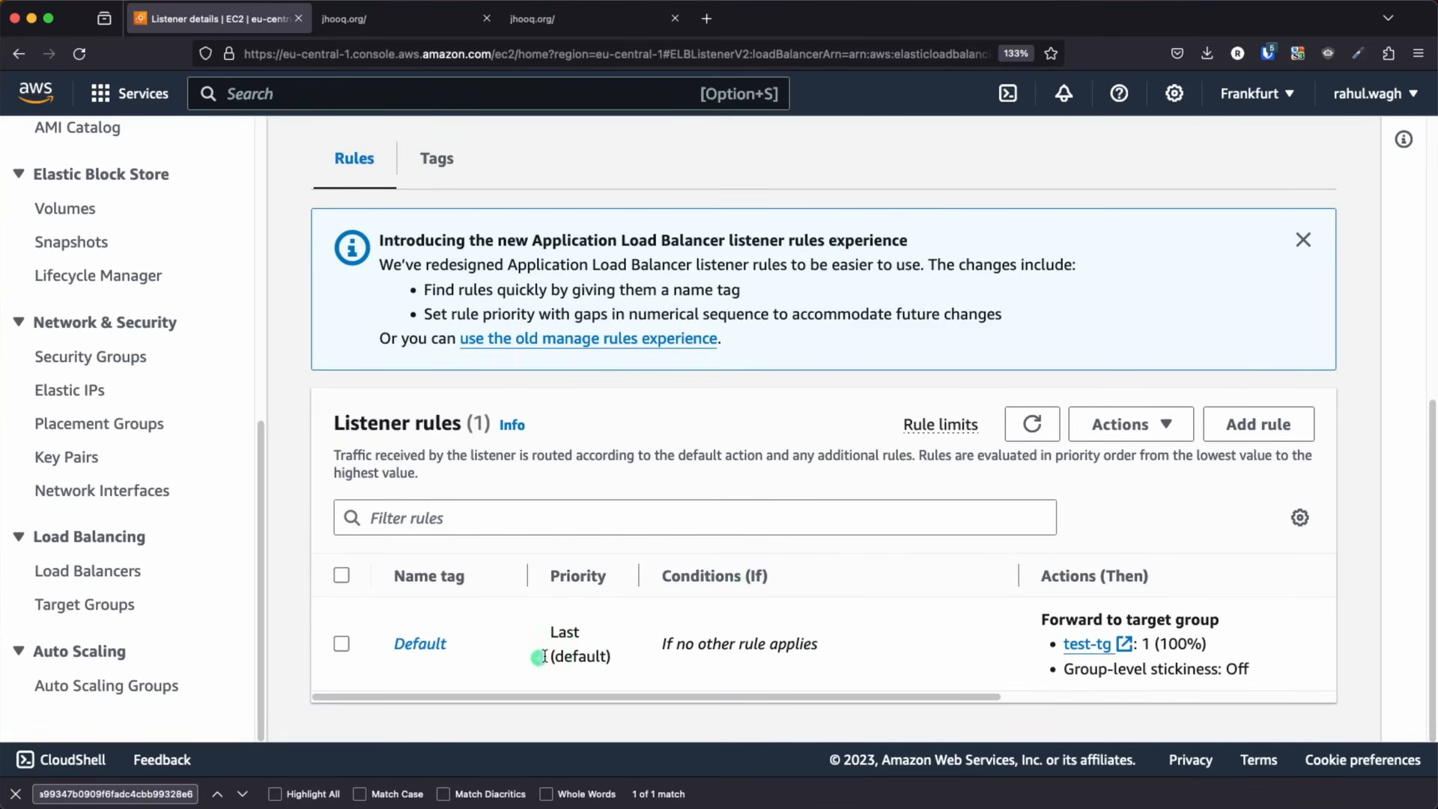
click(424, 646)
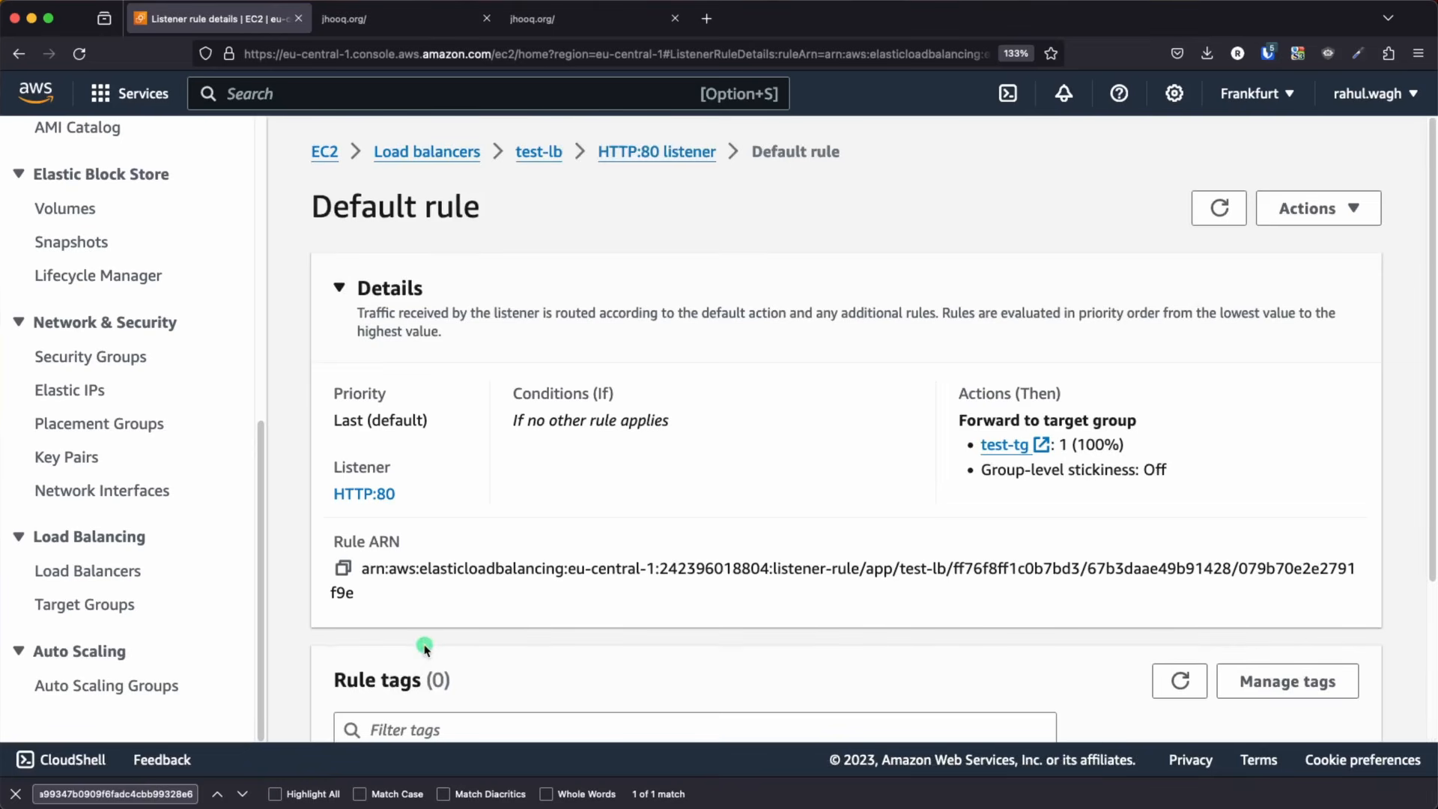
scroll(730, 571, down, 3)
scroll(732, 573, up, 3)
click(1318, 208)
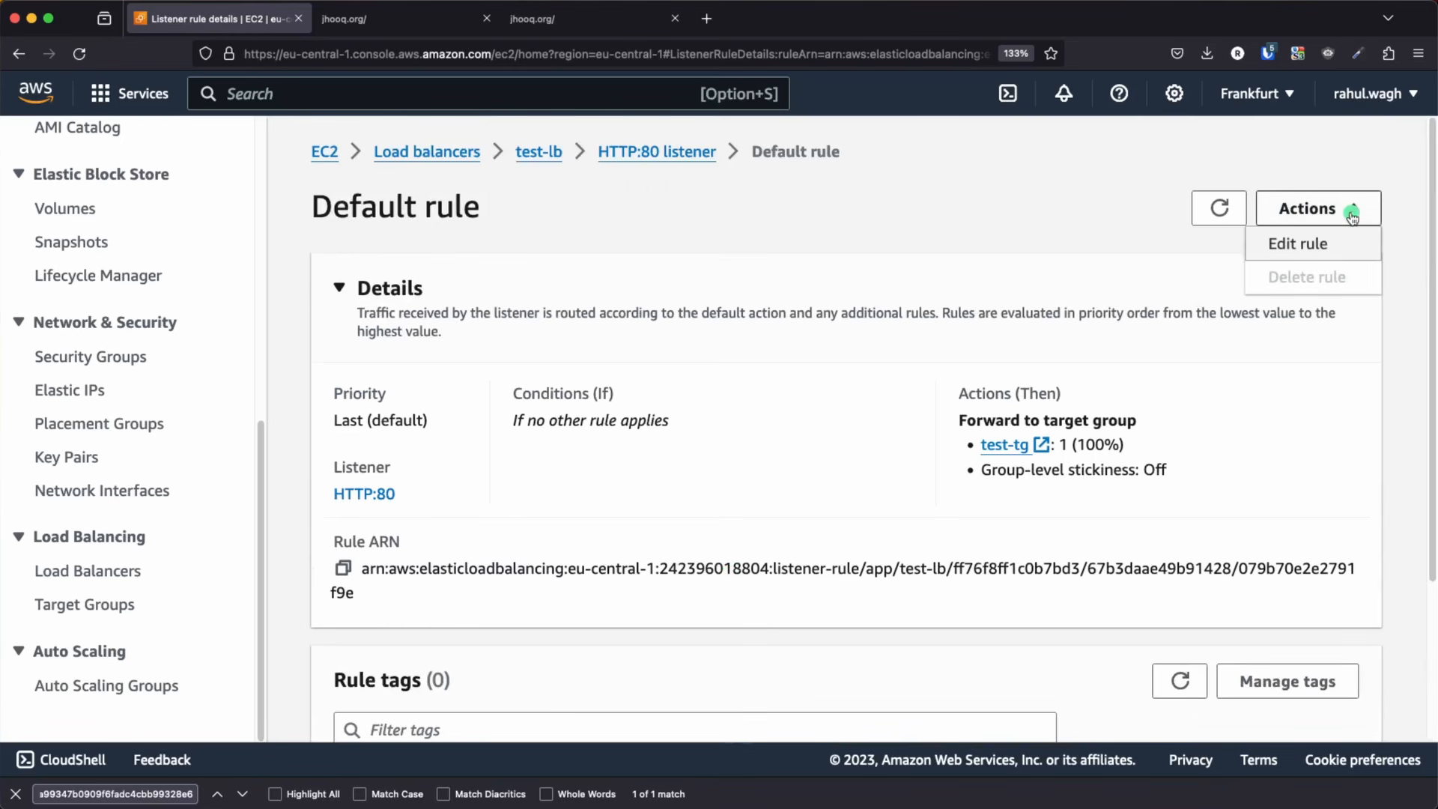
click(1313, 249)
Change the listener's default routing action to Redirect to URL, using HTTPS on port 443
scroll(719, 496, down, 5)
scroll(657, 504, down, 2)
scroll(391, 464, down, 3)
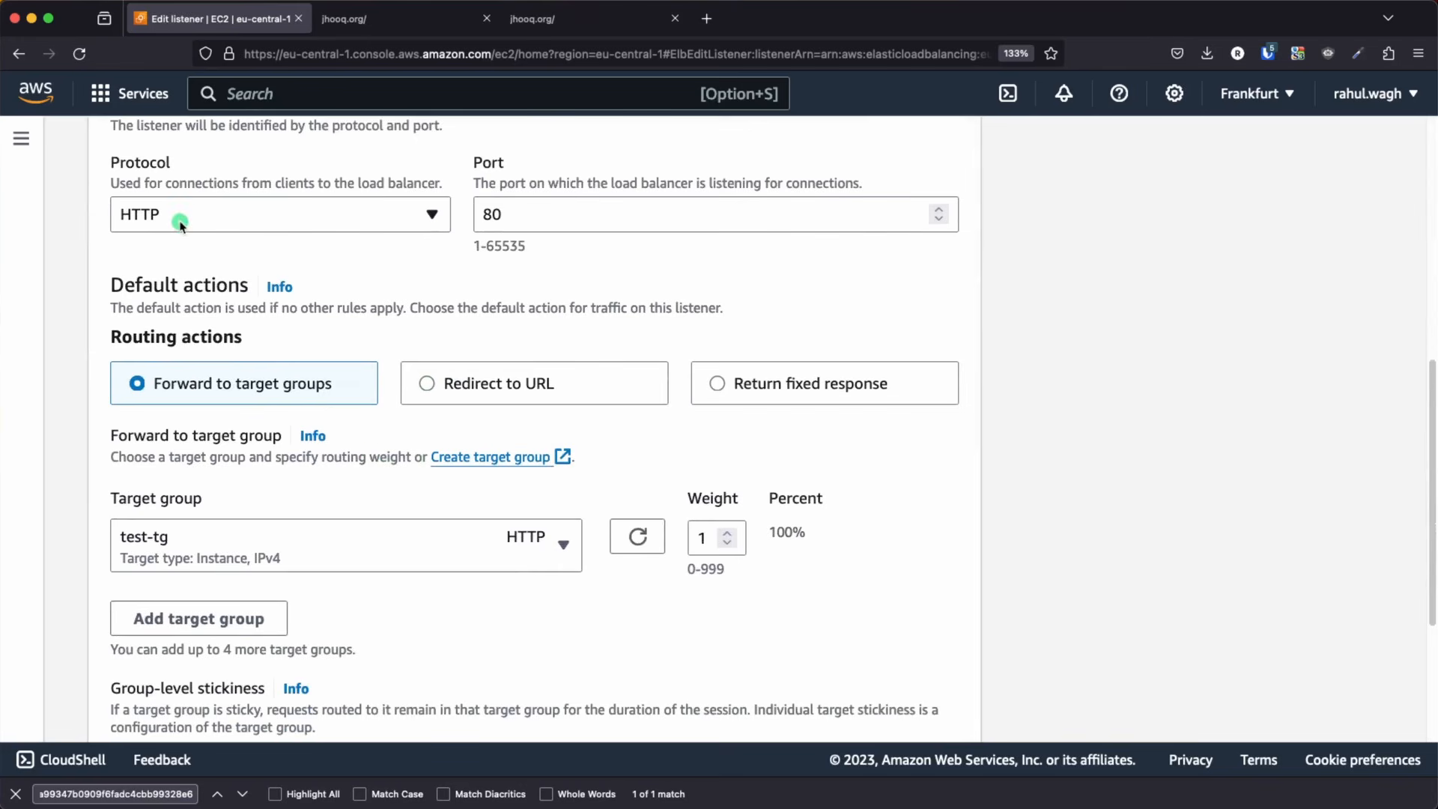
scroll(443, 433, up, 1)
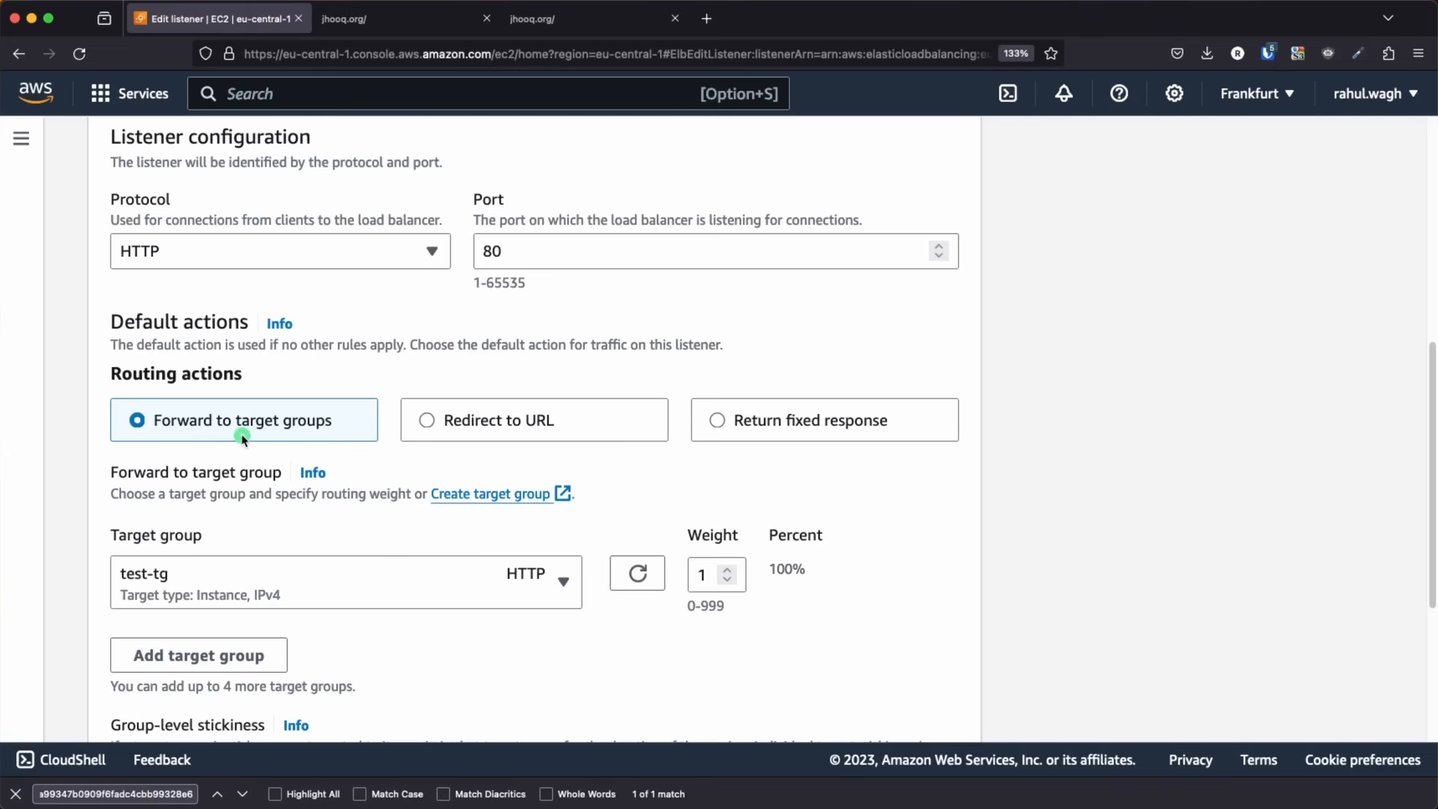
click(428, 420)
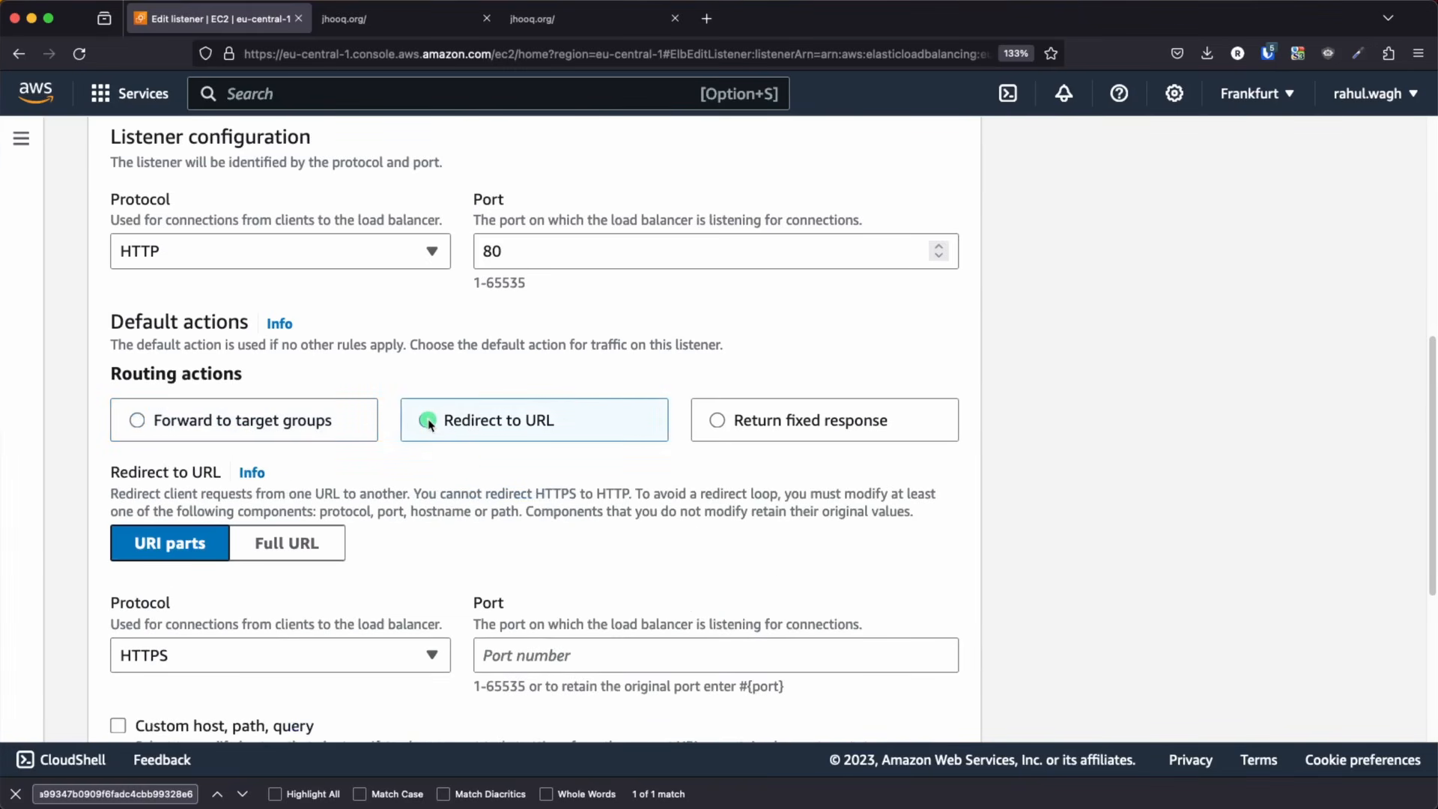
scroll(486, 503, down, 4)
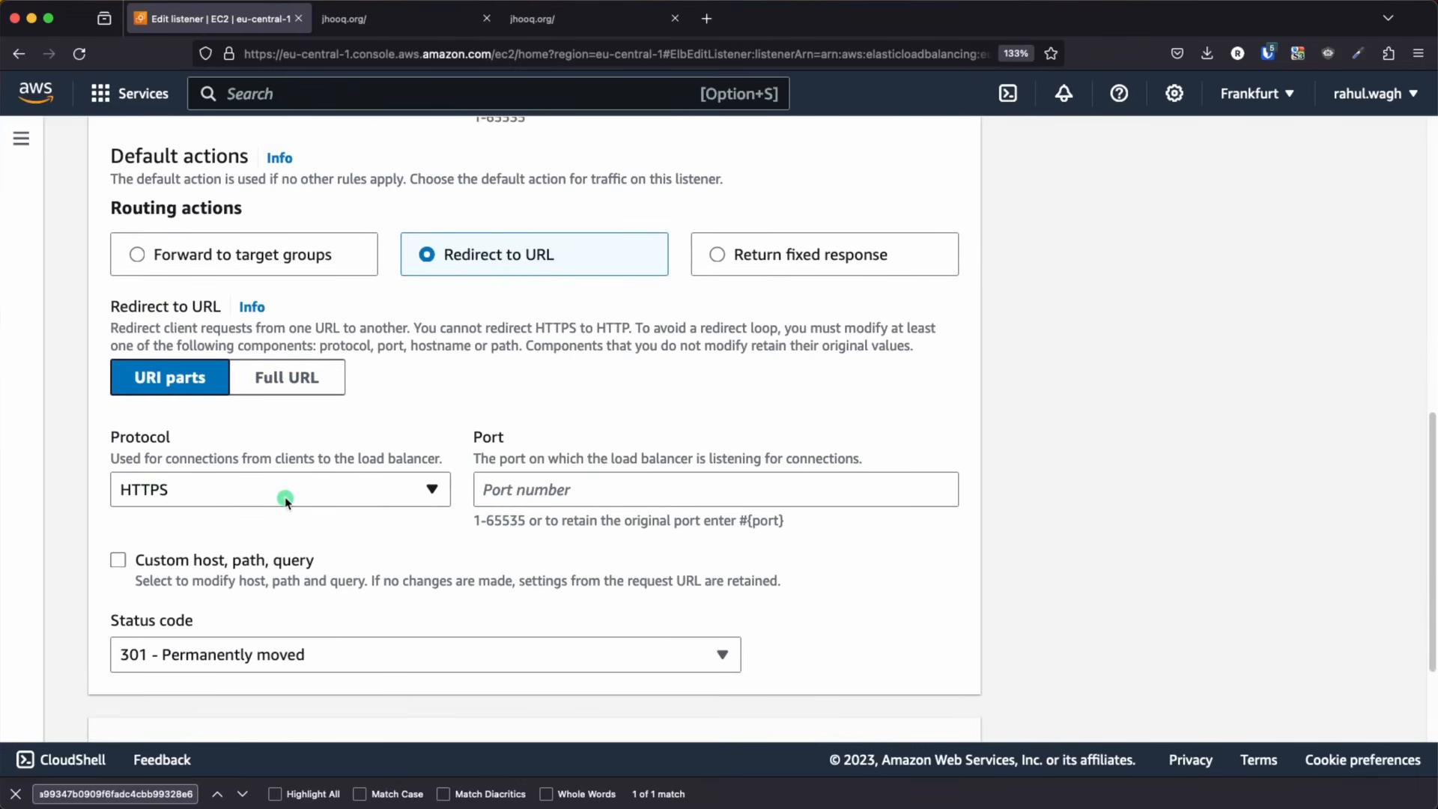
click(550, 487)
text(44)
click(542, 562)
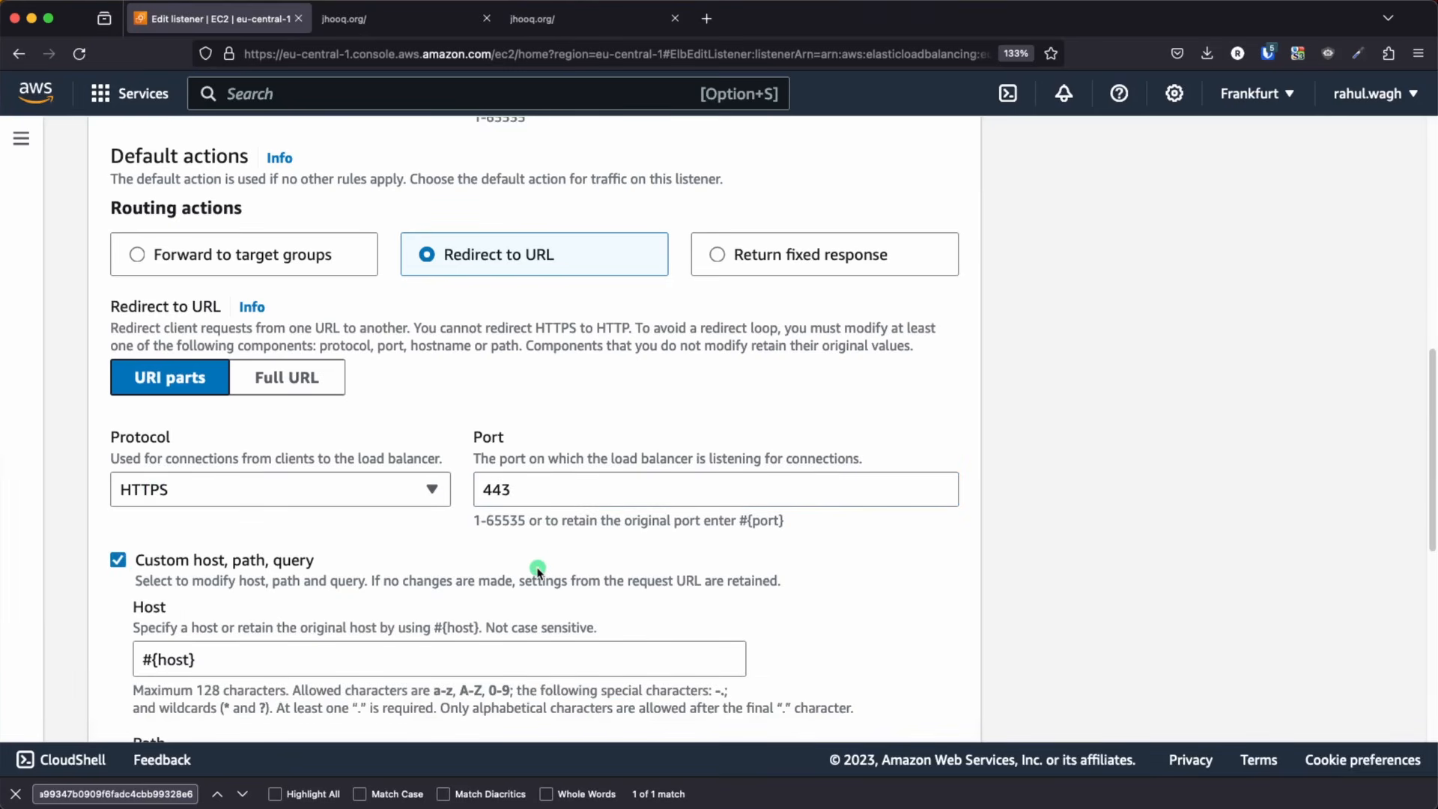
scroll(539, 569, down, 1)
scroll(614, 542, down, 5)
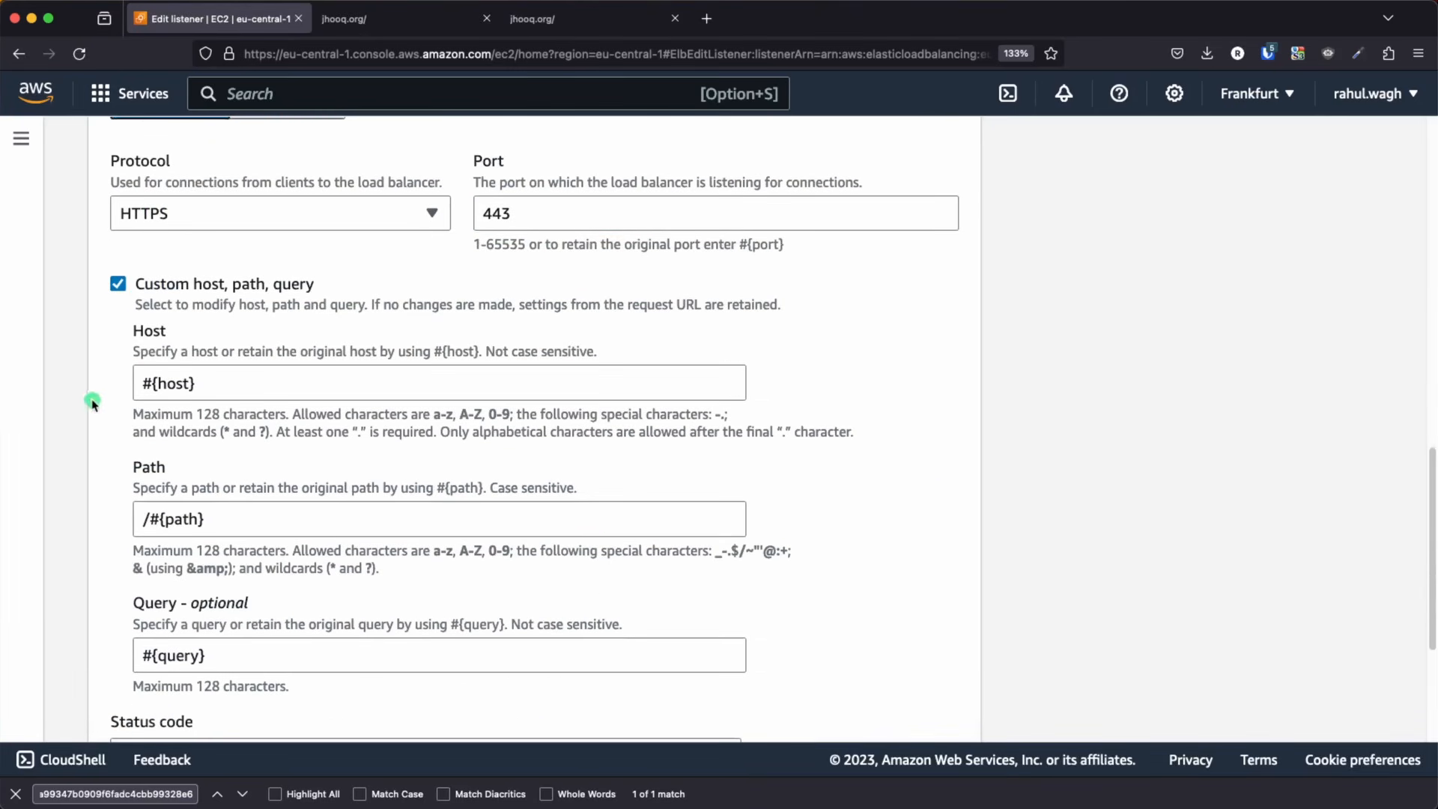
click(119, 287)
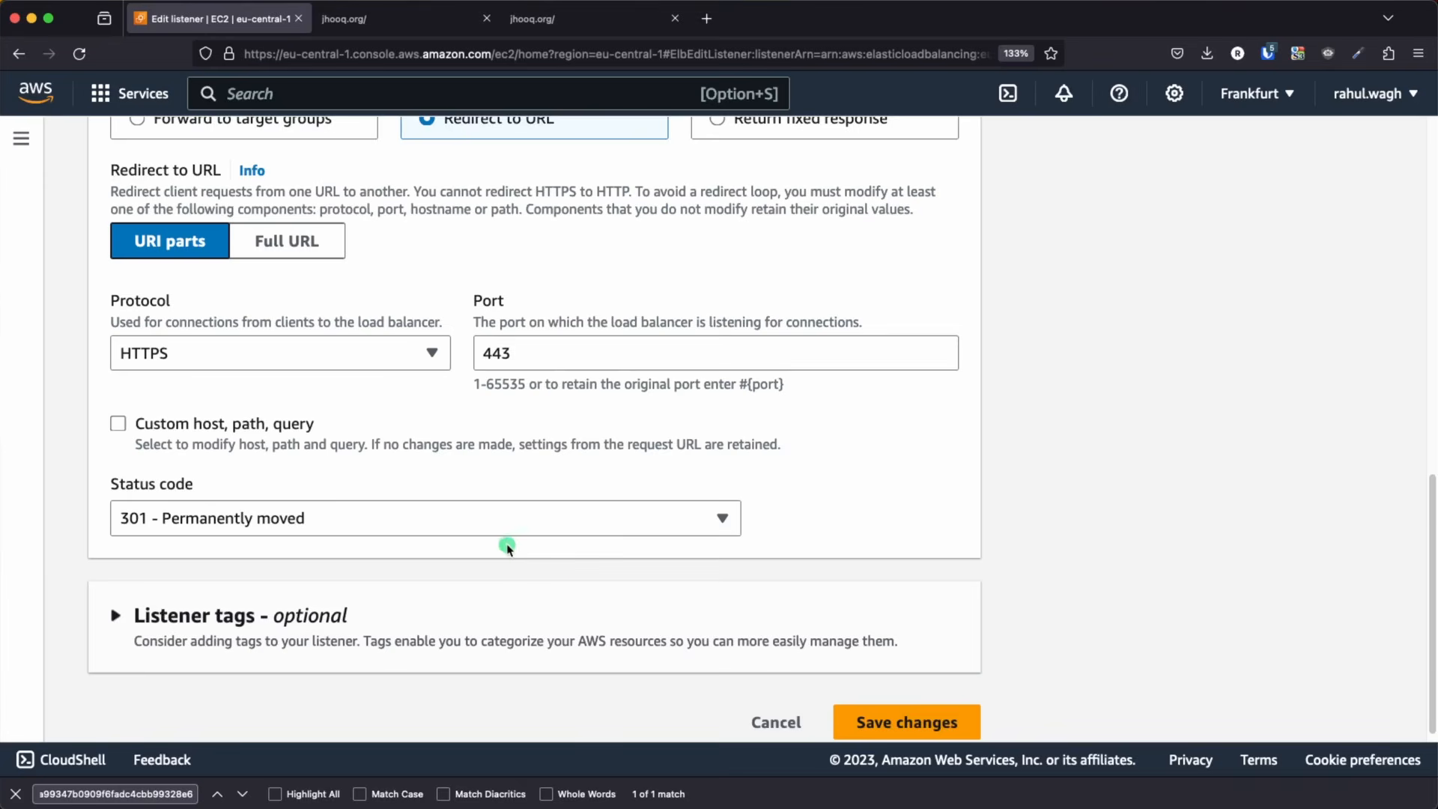
Save the changes to the HTTP:80 listener
scroll(809, 507, down, 1)
click(1098, 625)
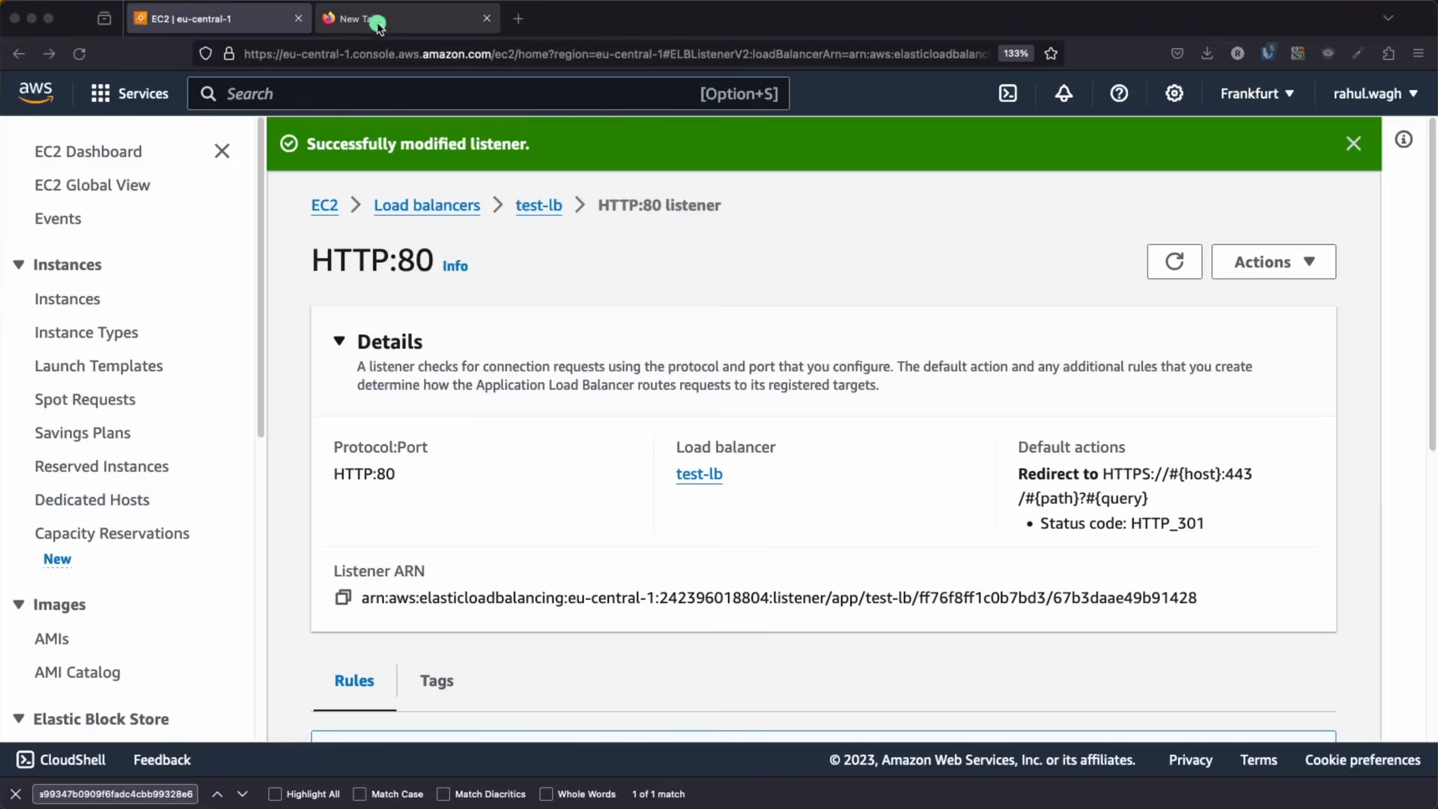
click(726, 153)
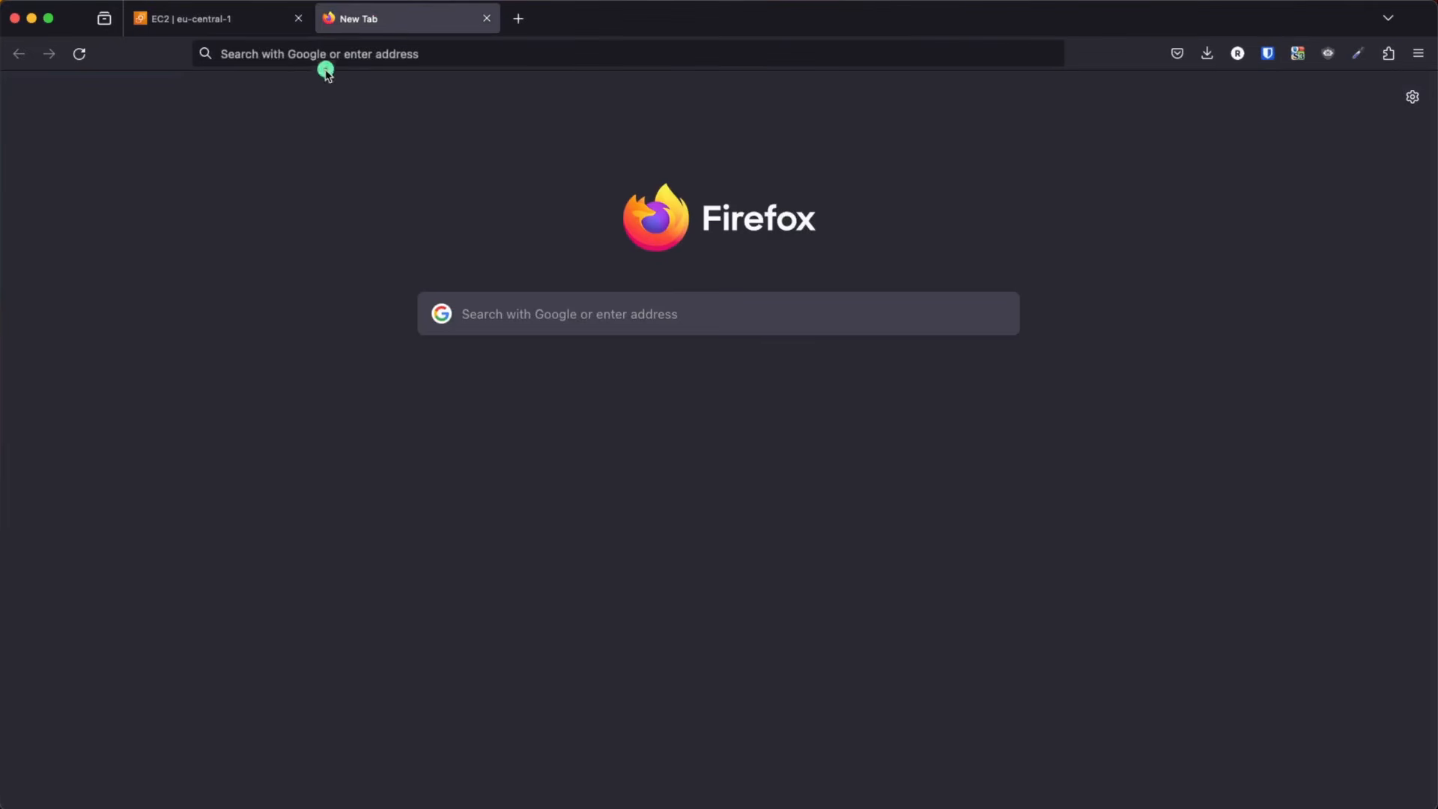
click(690, 175)
text(http://jhooq.org/)
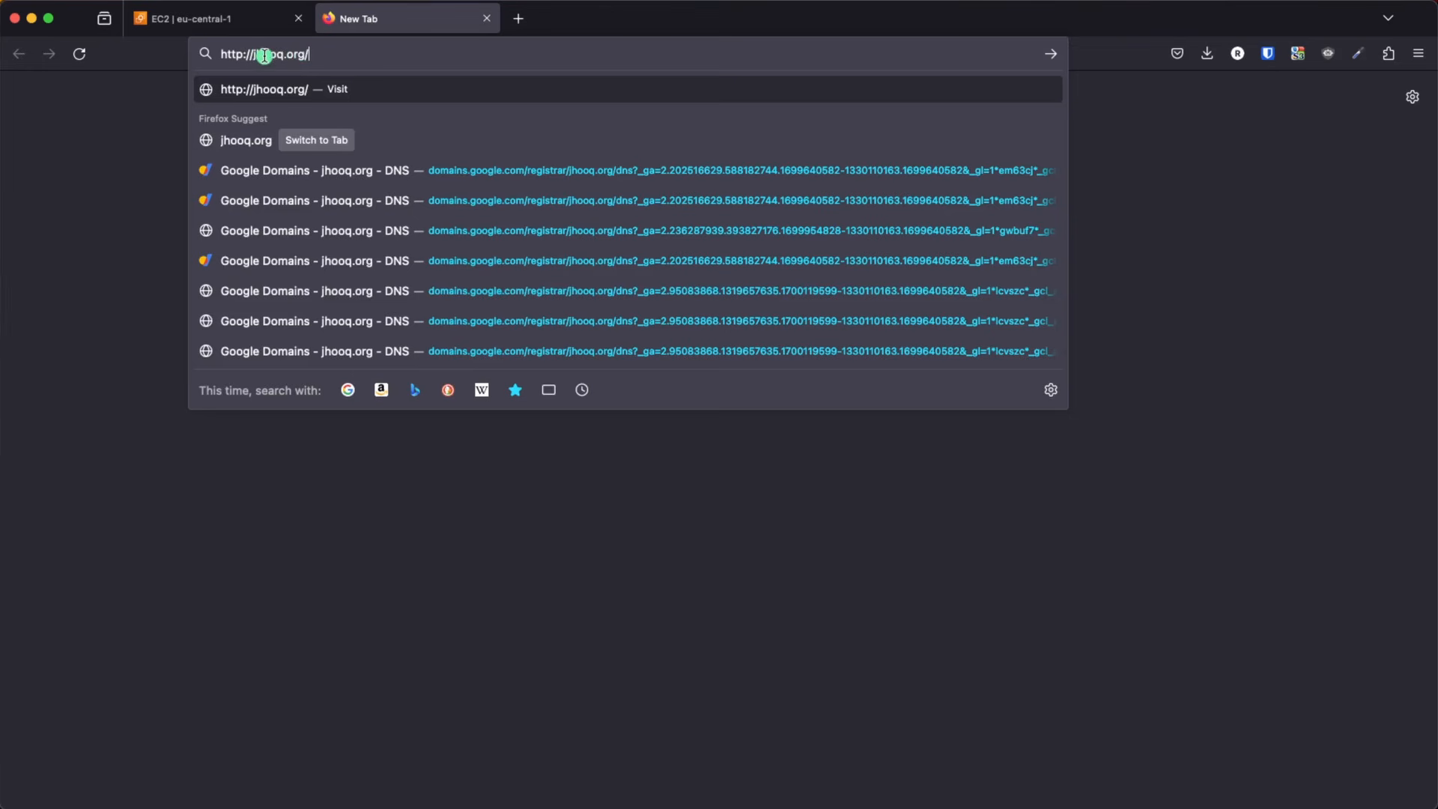
drag(371, 54, 194, 50)
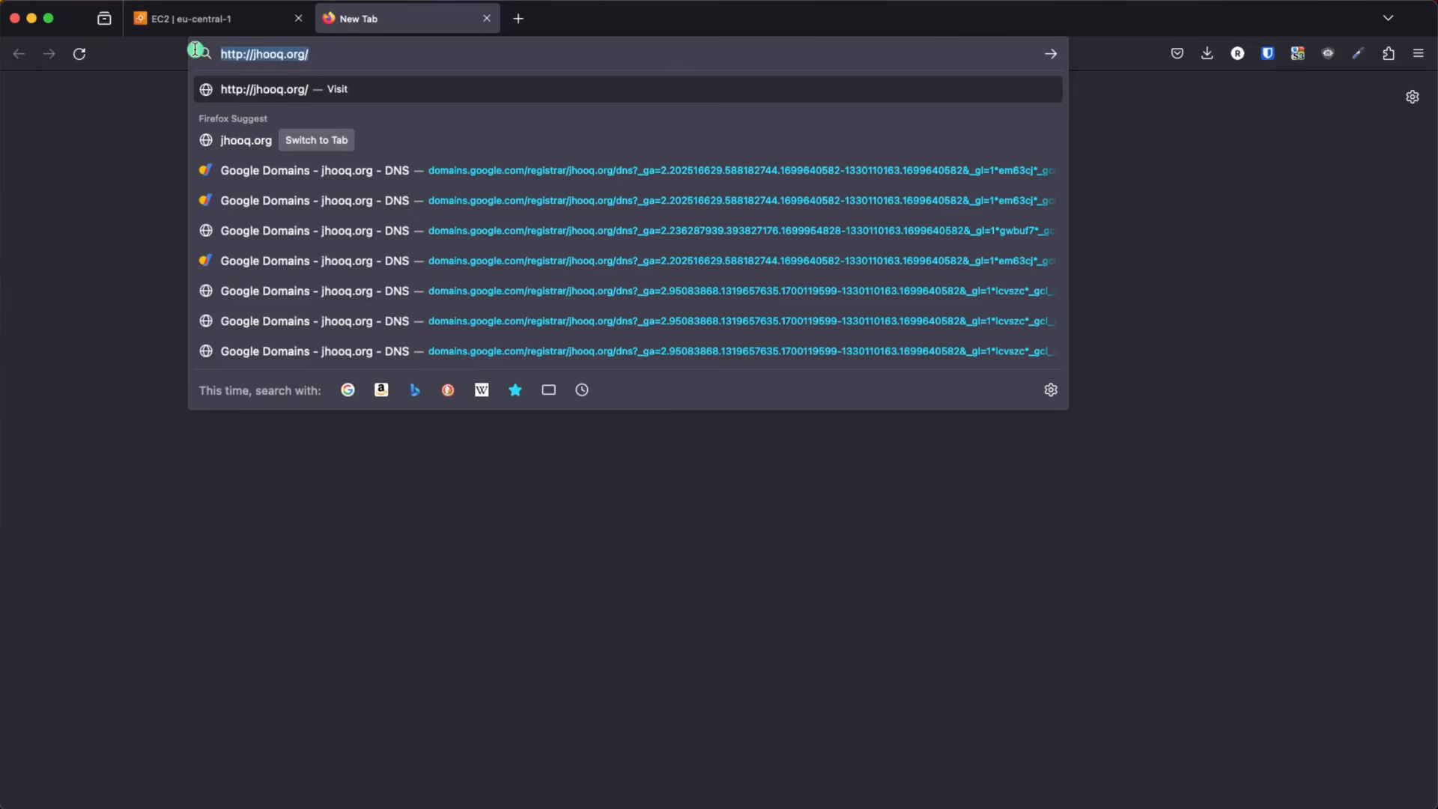
click(459, 56)
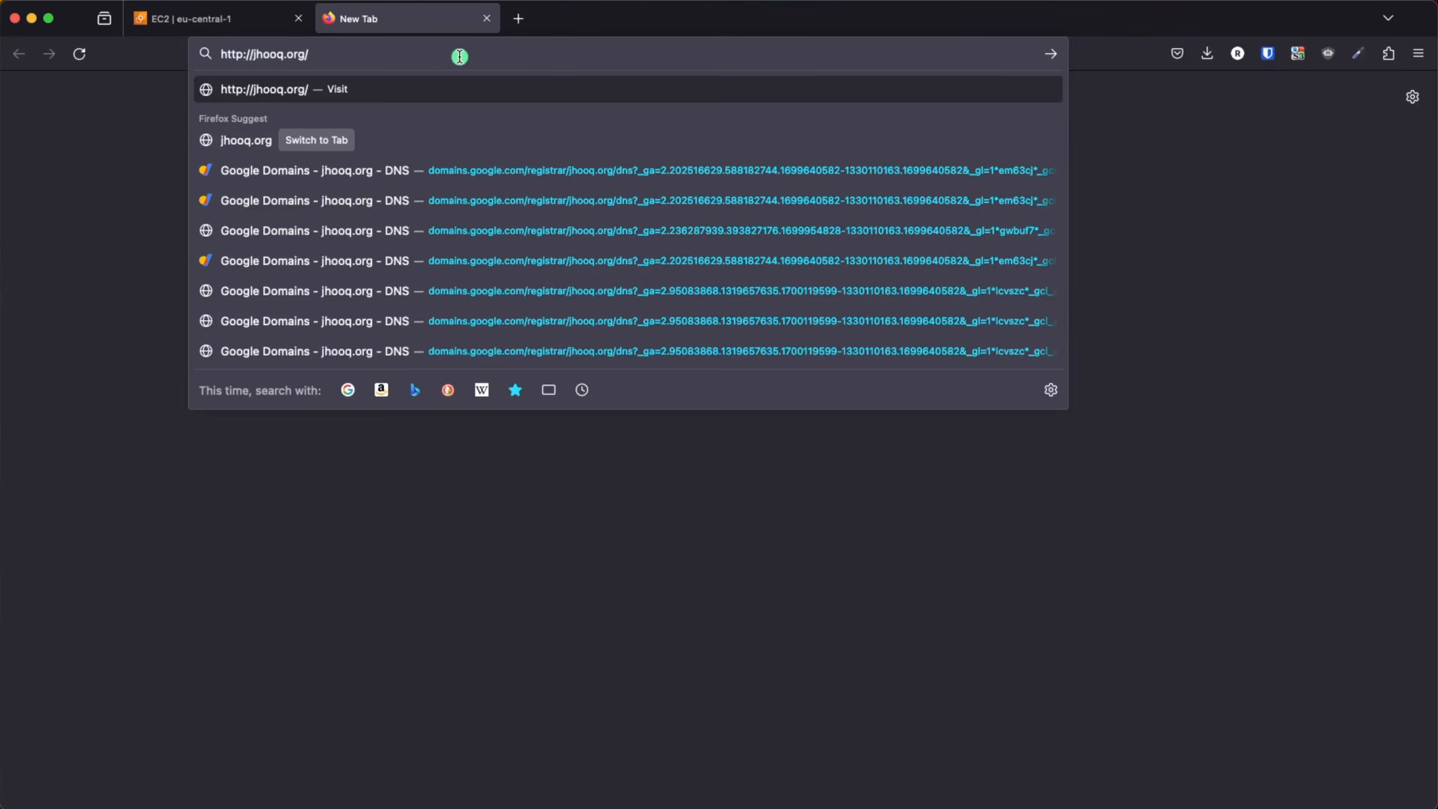
key(Return)
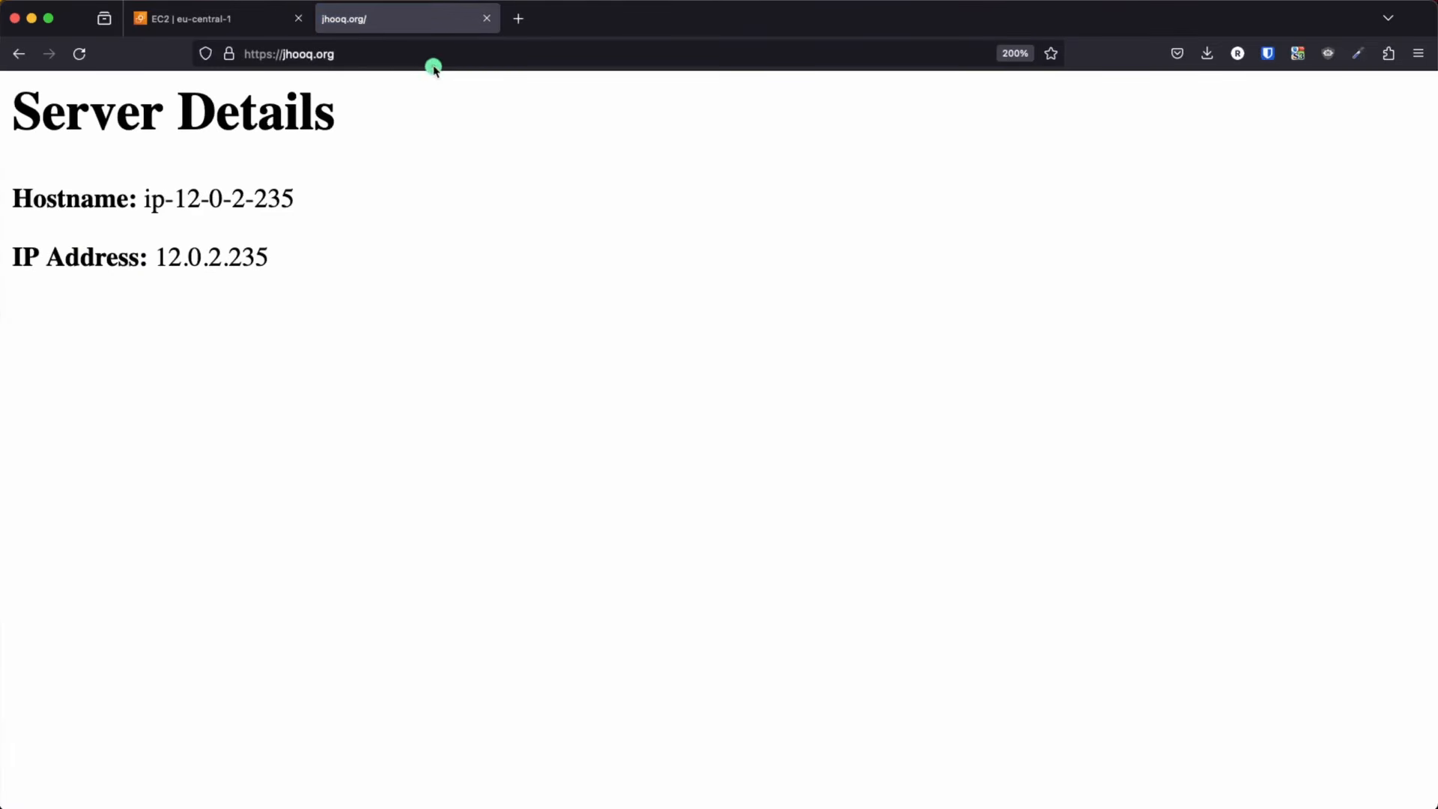
Check the loaded page's URL protocol and the site's connection security information
click(391, 55)
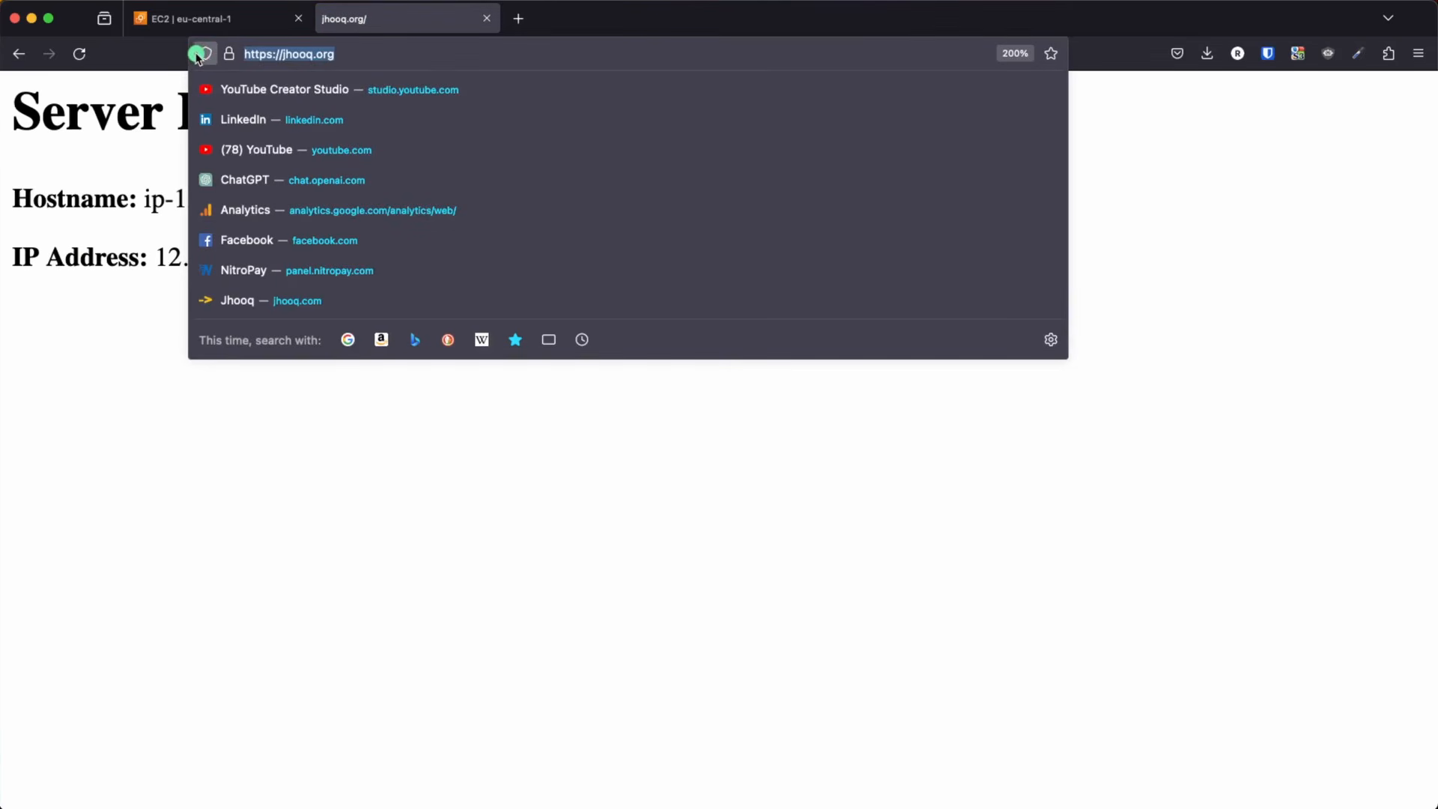
click(229, 54)
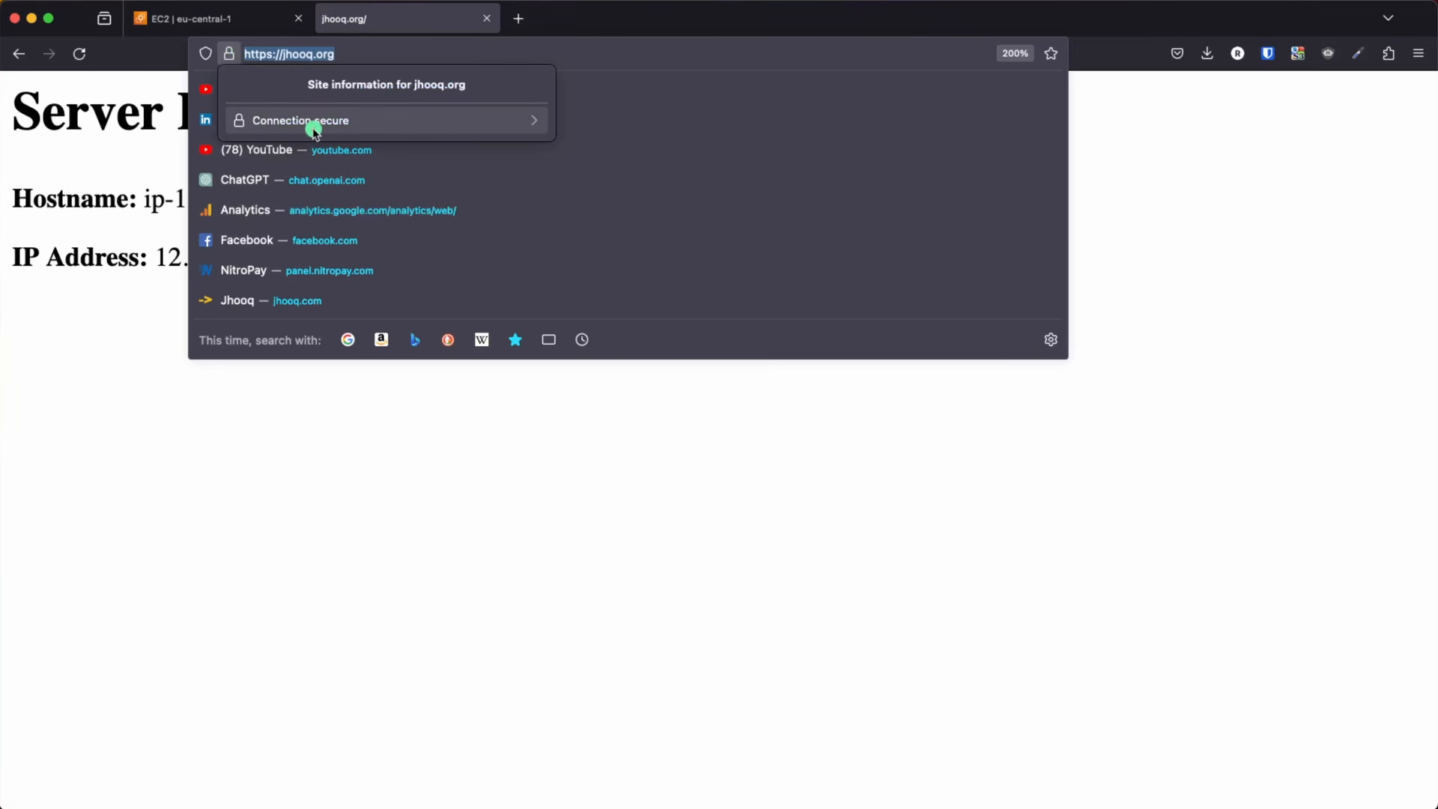
click(822, 626)
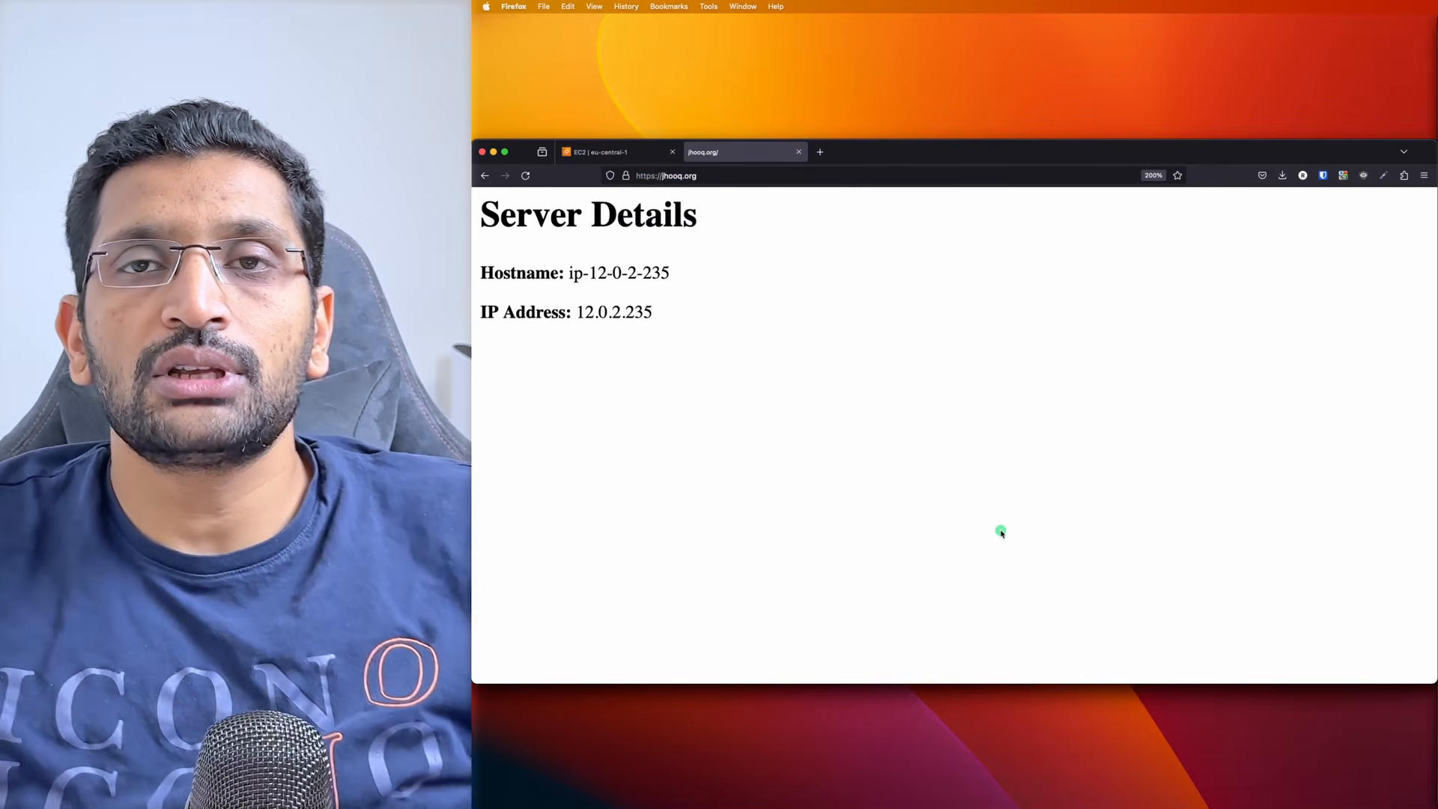